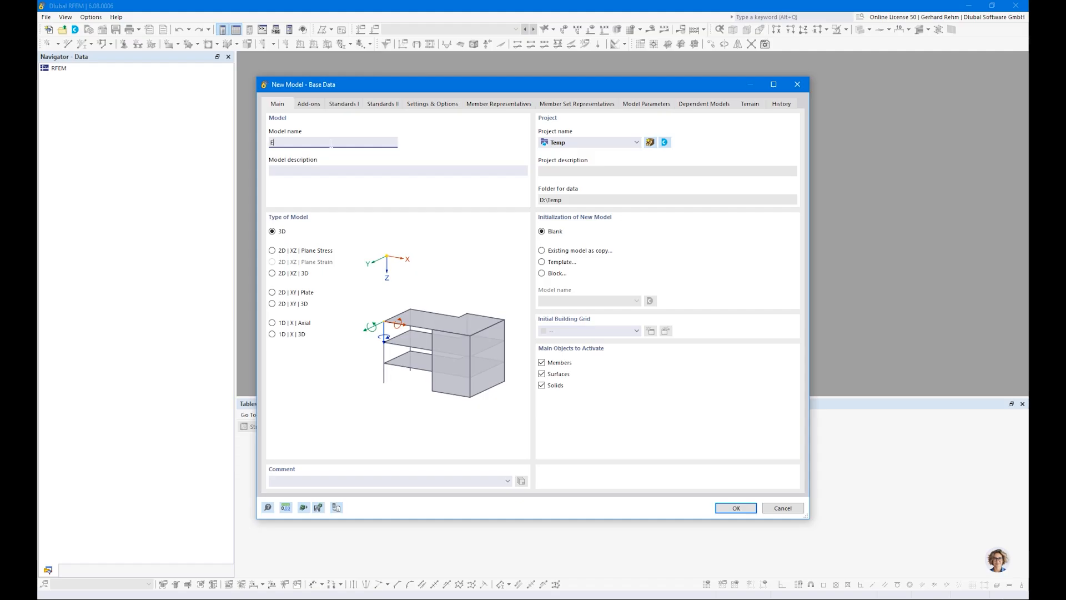
# Name the new model "Example 1" and set the model type to 3D.
pyautogui.write('ample 1')
pyautogui.click(272, 250)
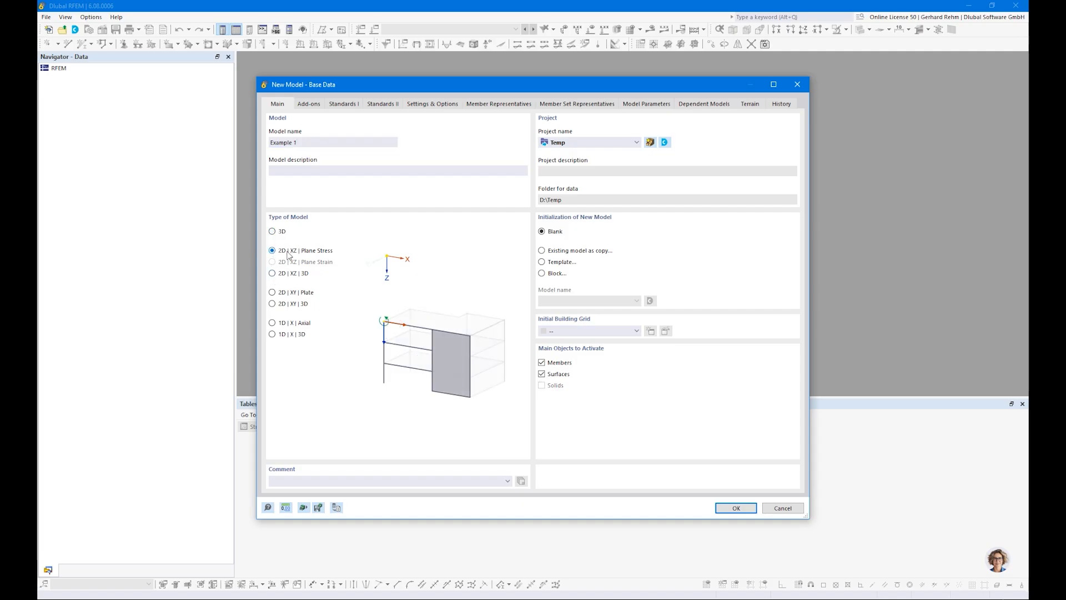
pyautogui.click(273, 232)
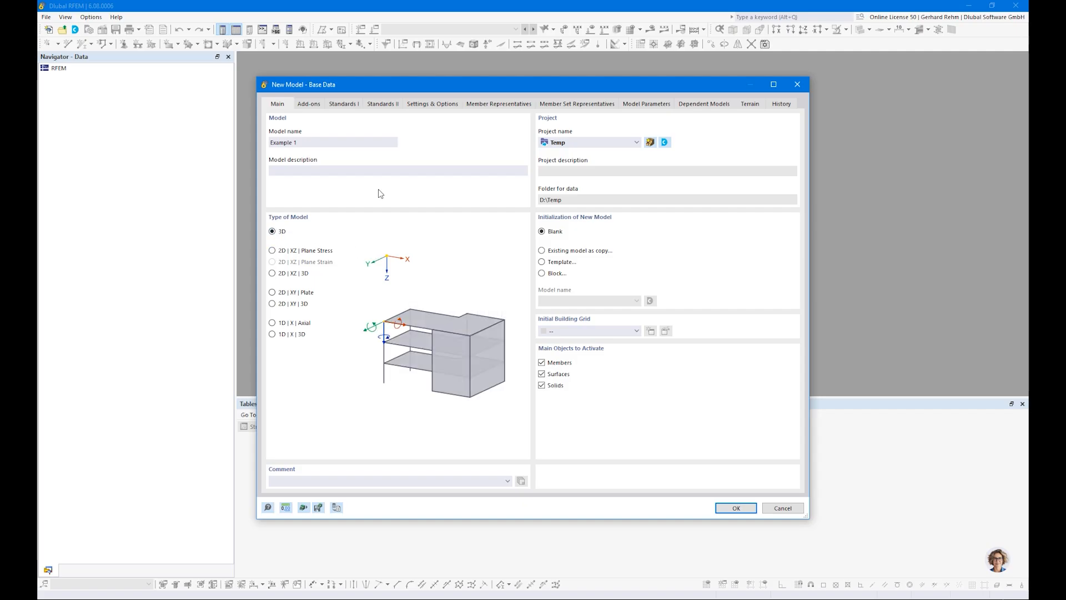
# Activate the Timber Design add-on and disable the load wizards.
pyautogui.click(309, 105)
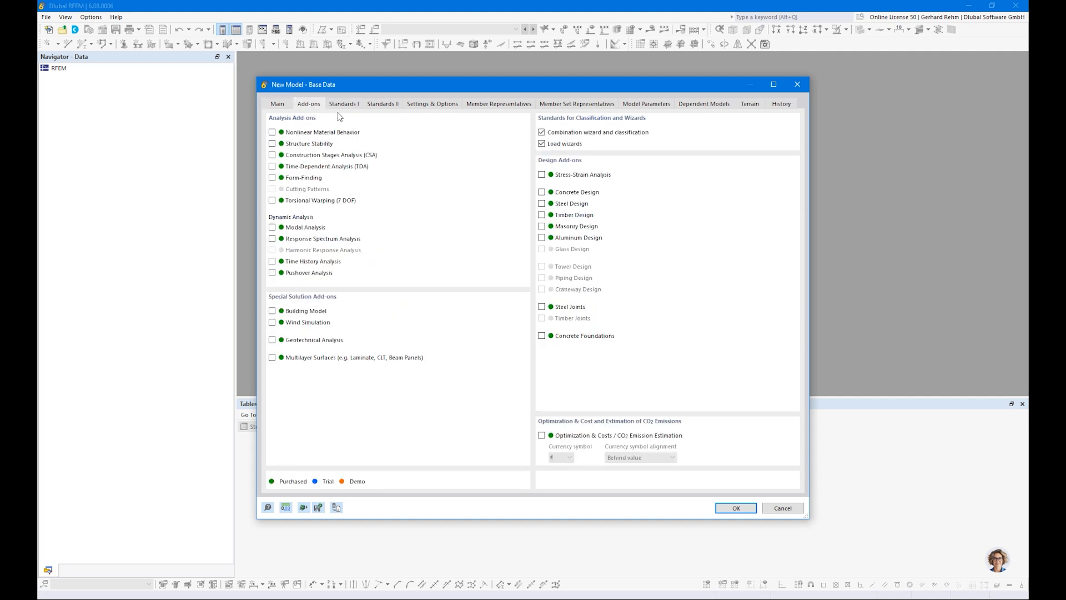
pyautogui.click(541, 215)
pyautogui.click(272, 358)
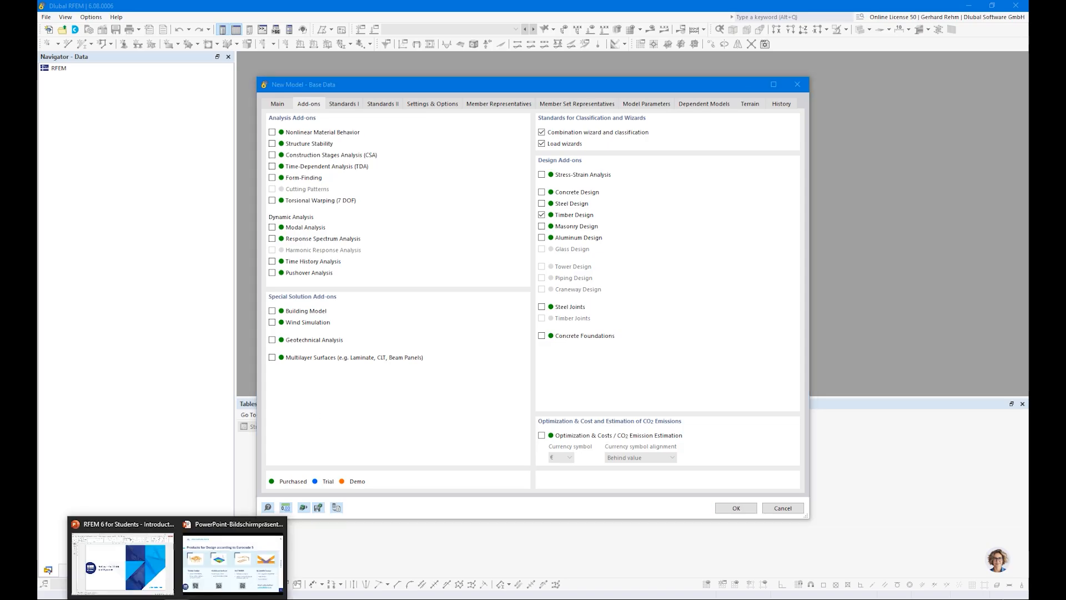
pyautogui.click(233, 561)
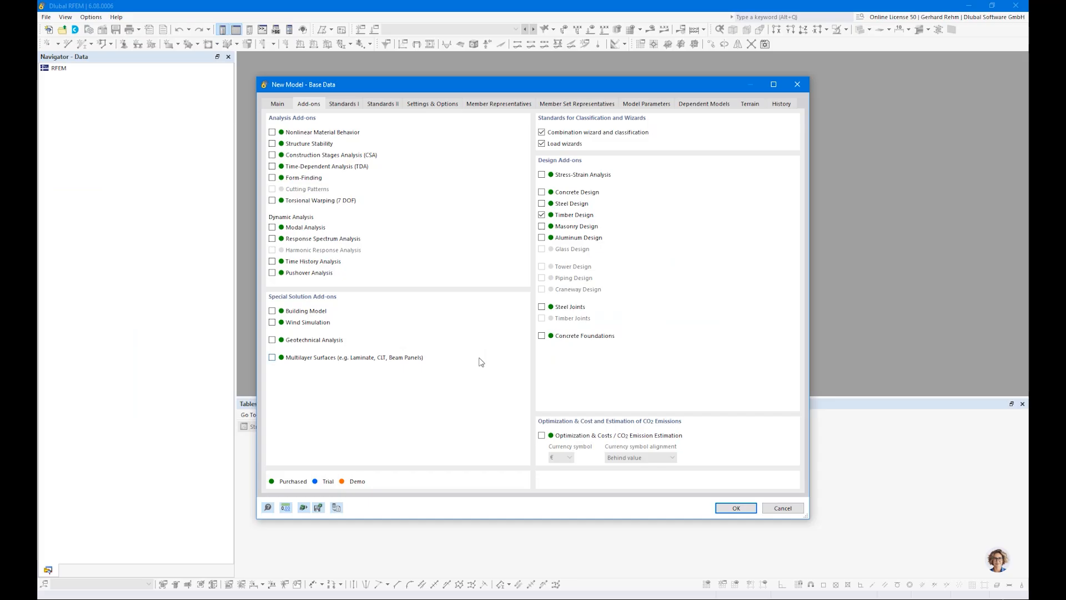
pyautogui.click(541, 144)
# Set the combination standard group to EN 1990 | Timber, with CEN 2010-04 and CEN 2014-05 national annexes.
pyautogui.click(342, 105)
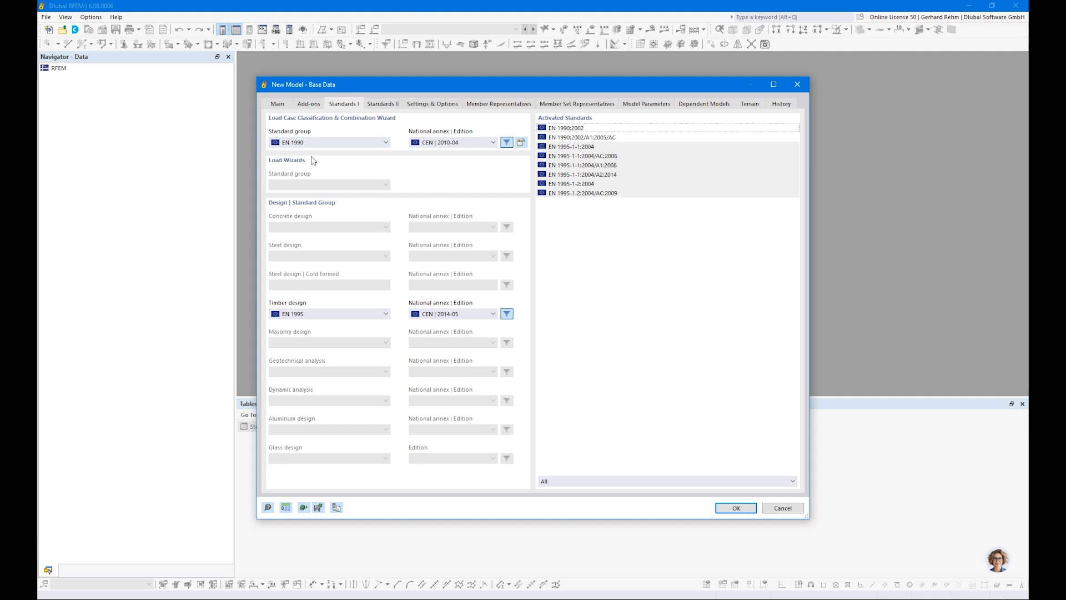
pyautogui.click(299, 144)
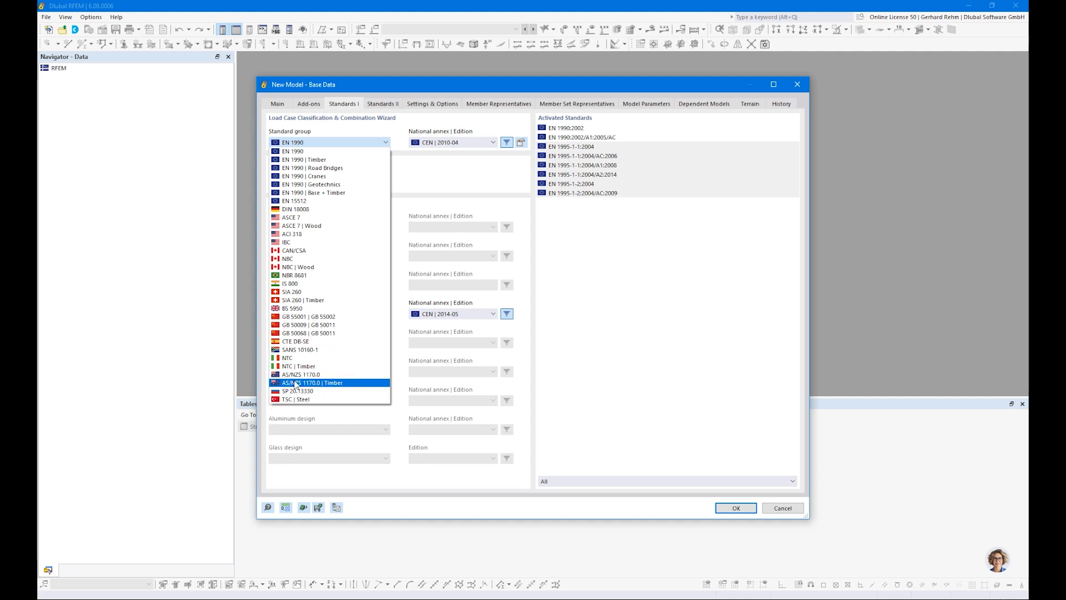
pyautogui.click(304, 159)
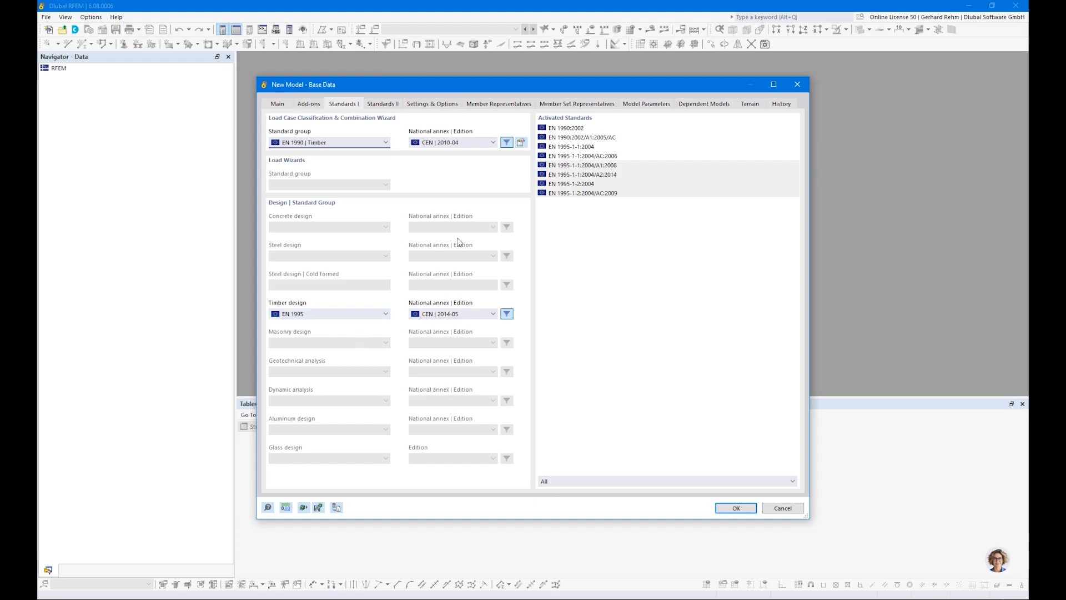
pyautogui.click(435, 146)
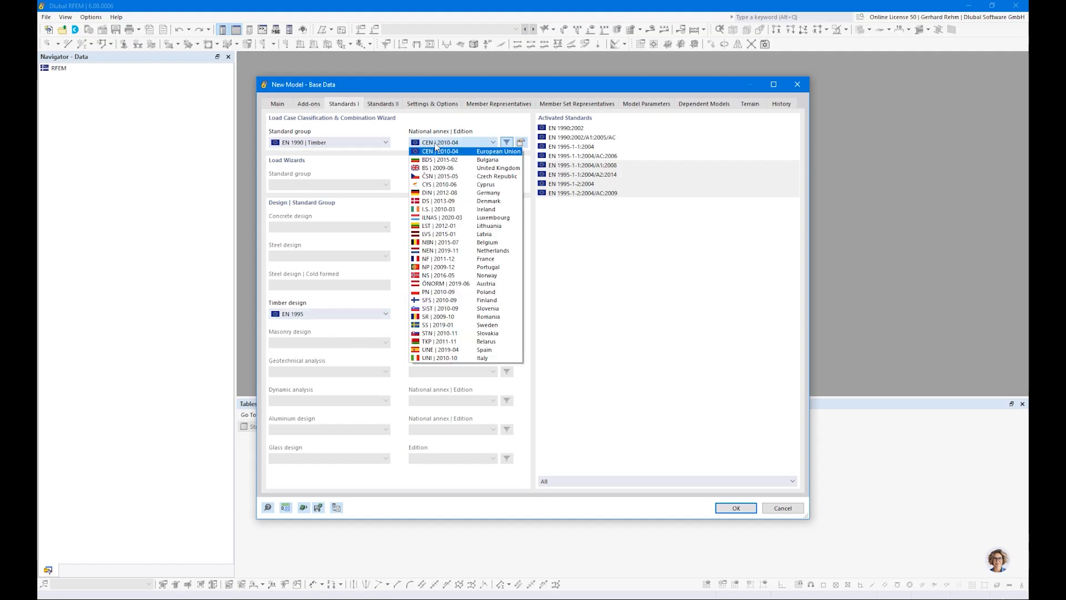
pyautogui.click(436, 149)
pyautogui.click(441, 314)
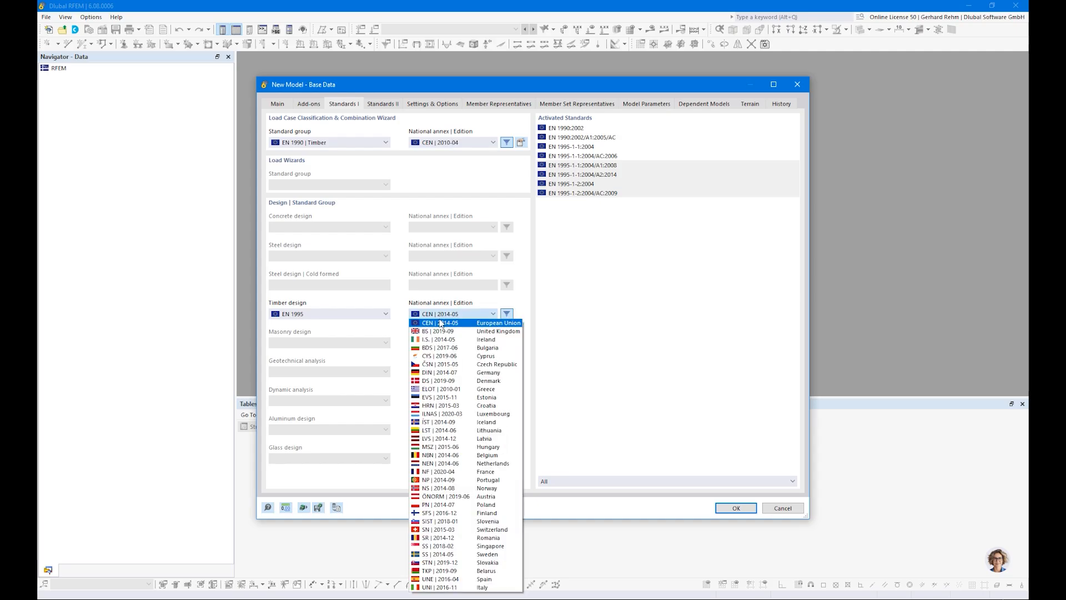
pyautogui.click(427, 315)
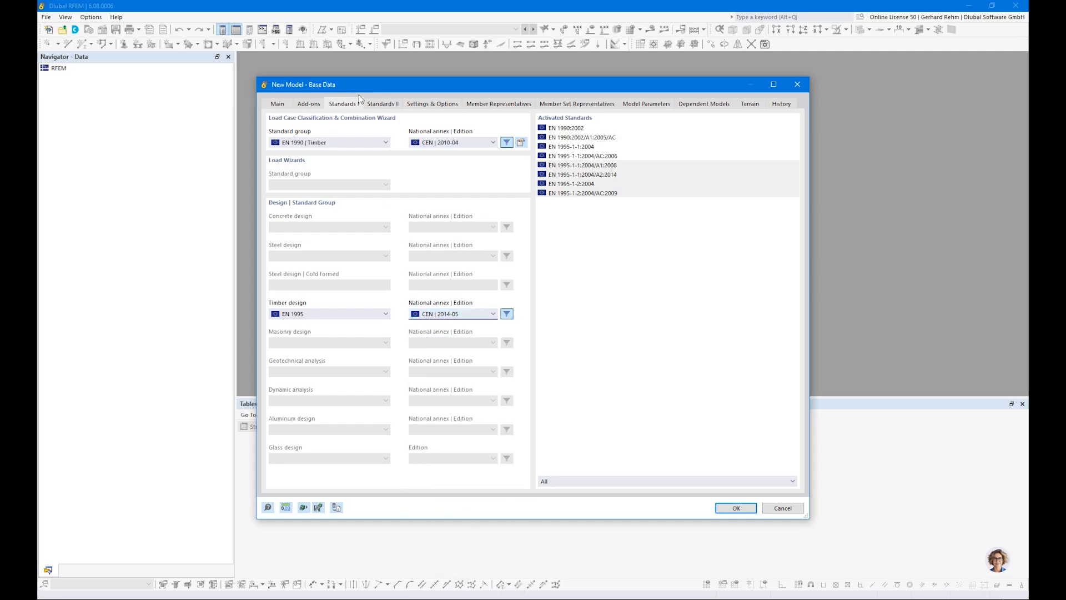
# Disable member representatives and member set representatives, then confirm the new model.
pyautogui.click(436, 105)
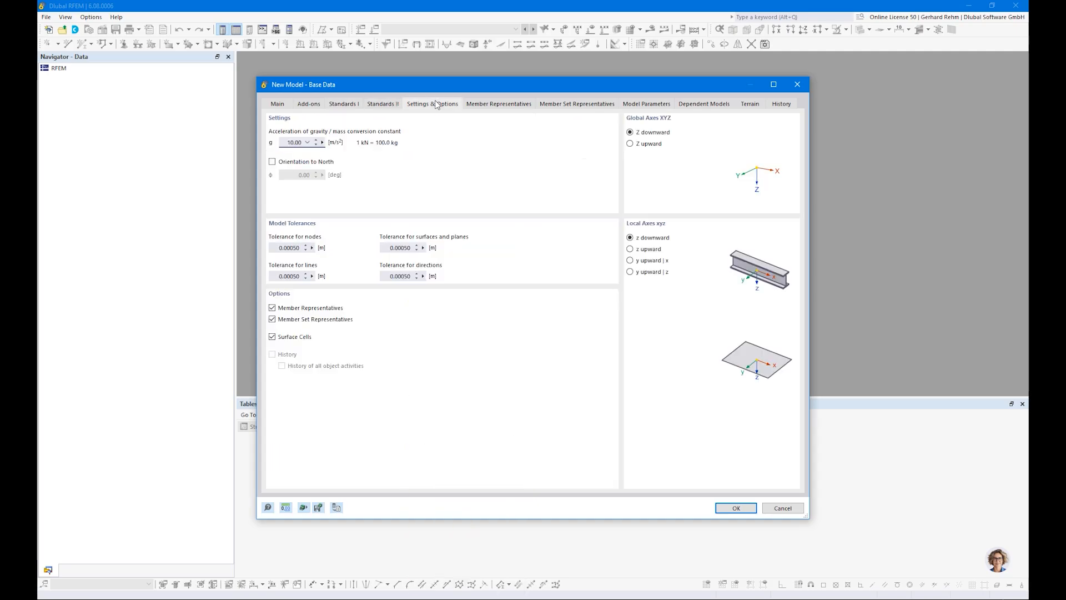
pyautogui.click(272, 308)
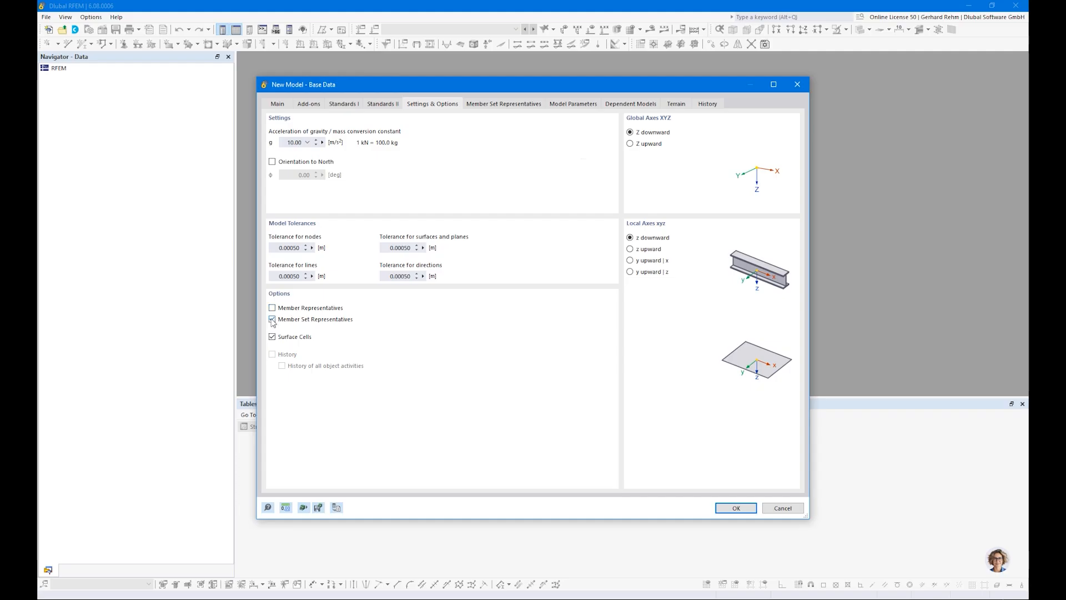
pyautogui.click(272, 319)
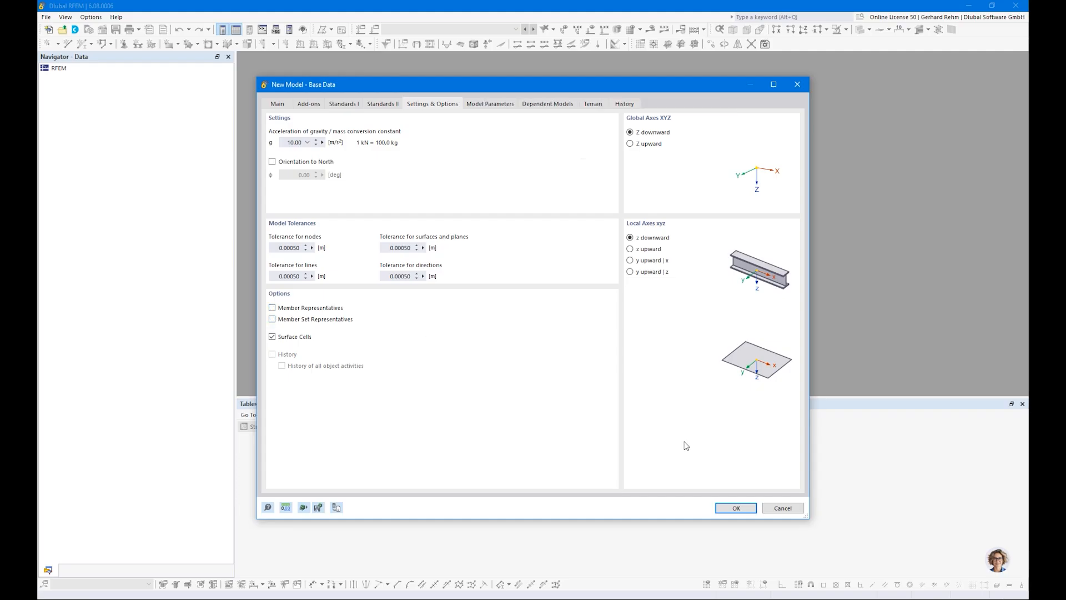
pyautogui.click(752, 506)
pyautogui.click(572, 360)
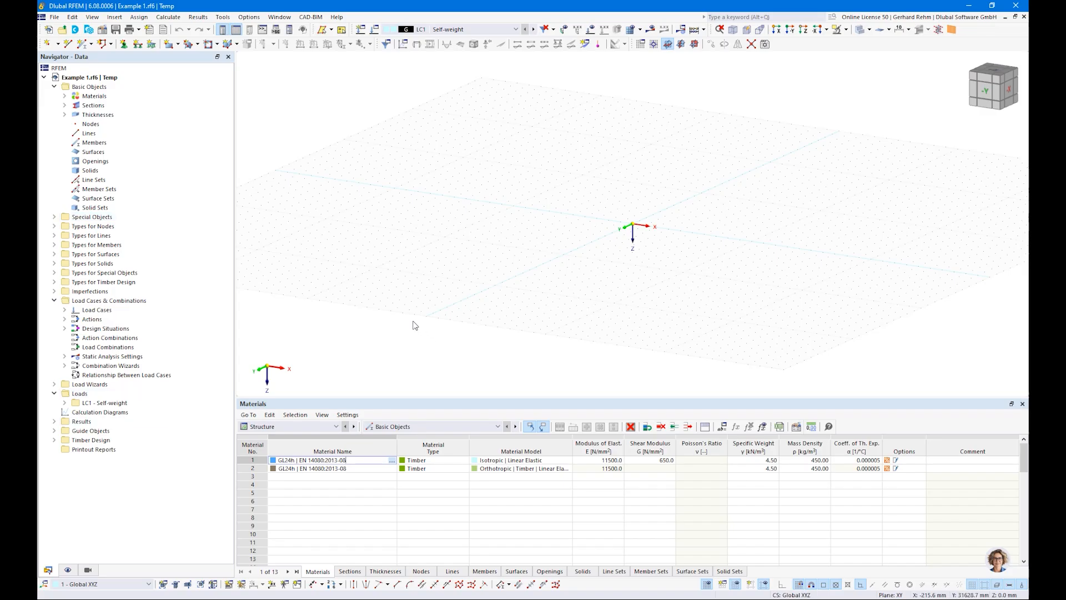
pyautogui.keyDown('ctrl'); pyautogui.moveTo(407, 321); pyautogui.dragTo(456, 306, button='middle'); pyautogui.keyUp('ctrl')
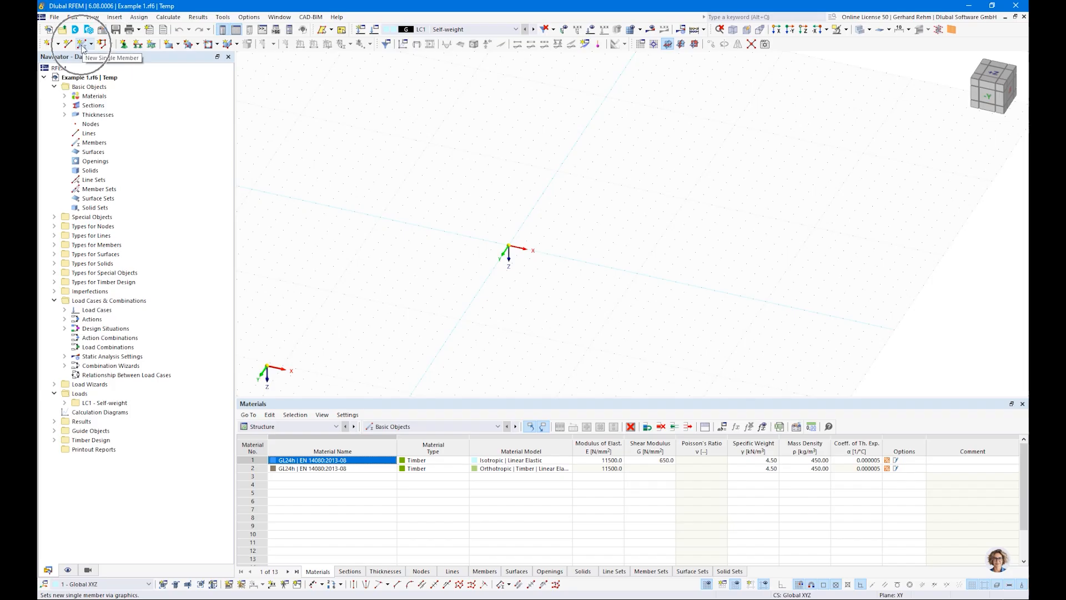
pyautogui.click(83, 48)
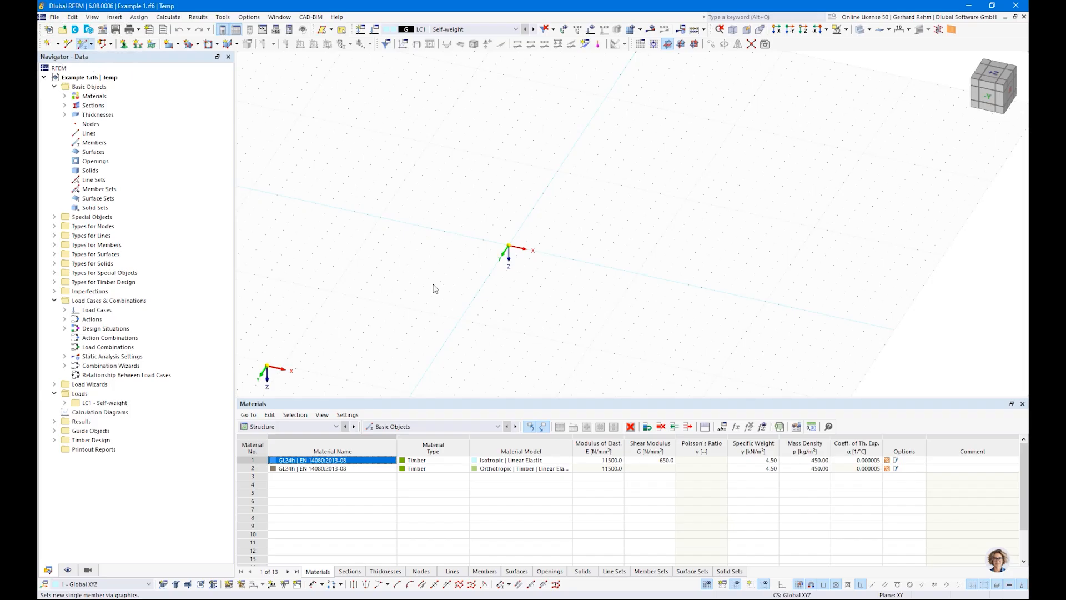
pyautogui.click(274, 137)
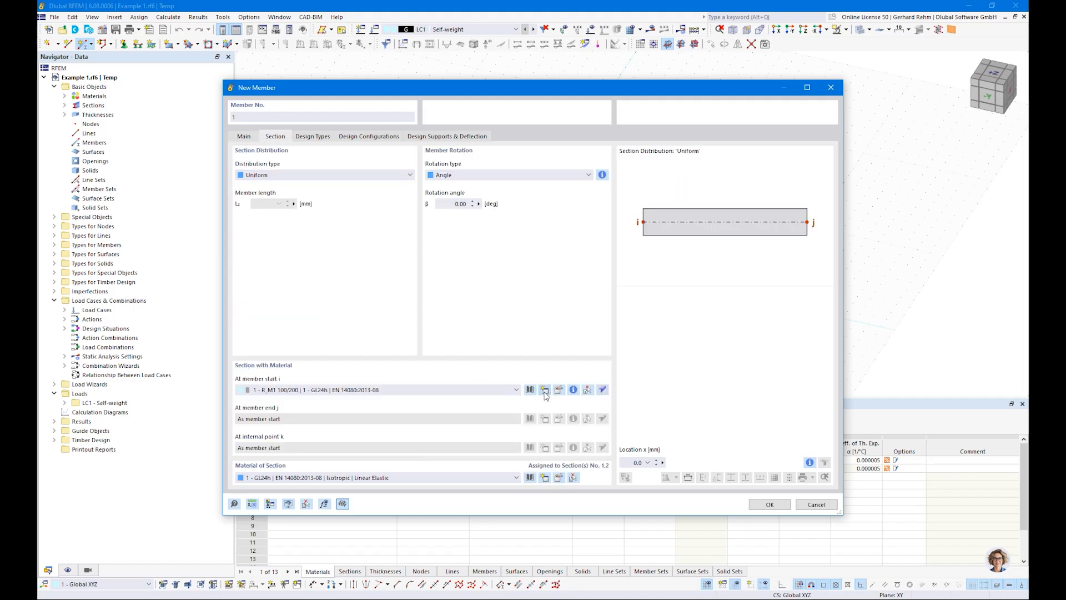
pyautogui.press('Escape')
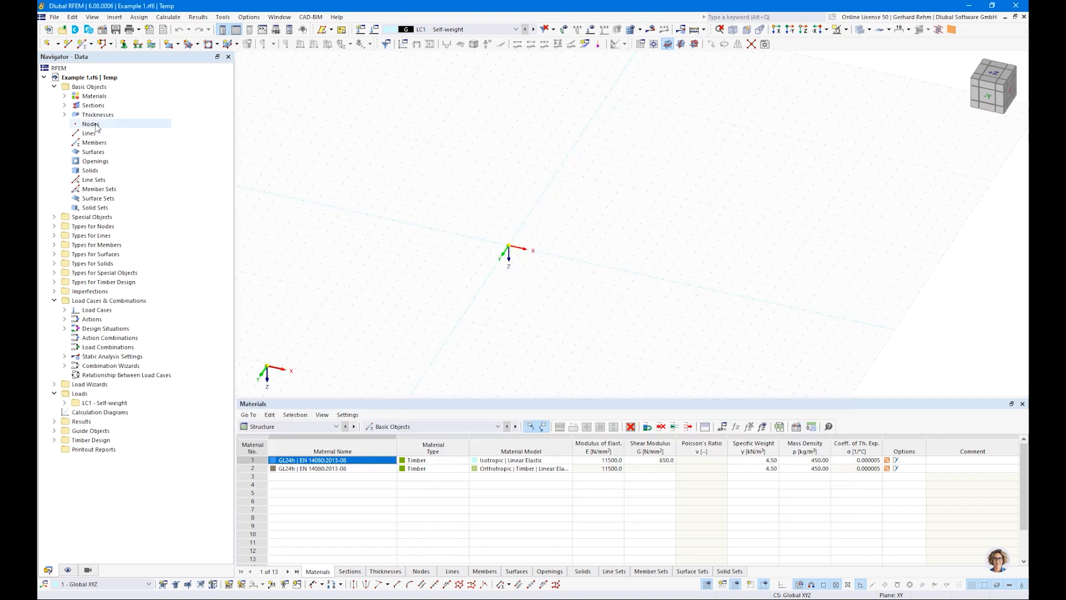
# Delete all predefined thicknesses and sections from the model.
pyautogui.rightClick(93, 115)
pyautogui.click(135, 160)
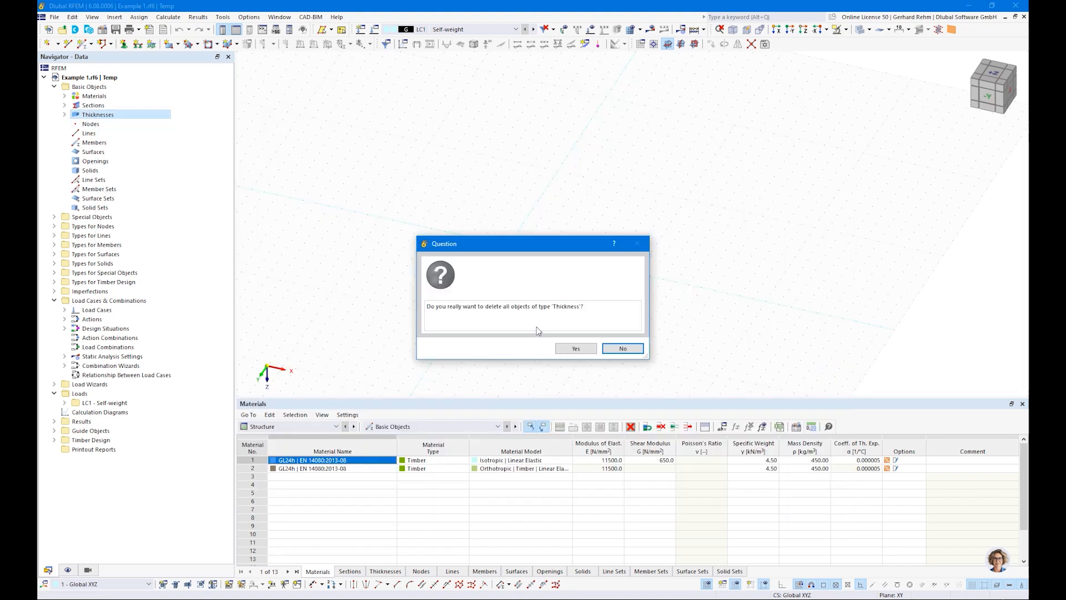
pyautogui.click(585, 352)
pyautogui.rightClick(92, 106)
pyautogui.click(134, 151)
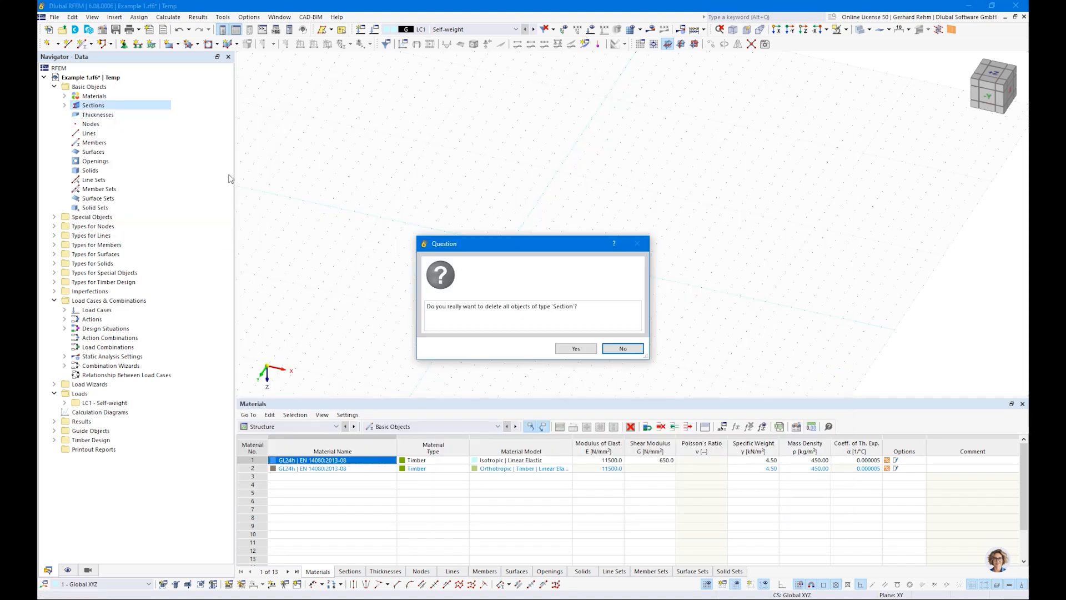
pyautogui.click(577, 353)
# Delete all predefined materials from the model.
pyautogui.rightClick(96, 97)
pyautogui.click(135, 142)
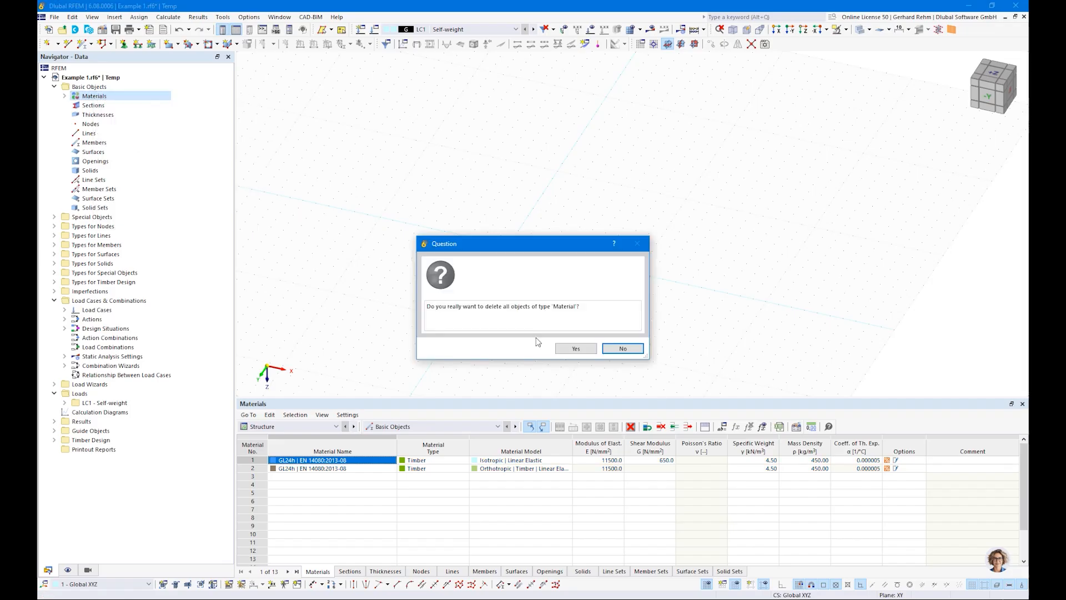
pyautogui.click(577, 348)
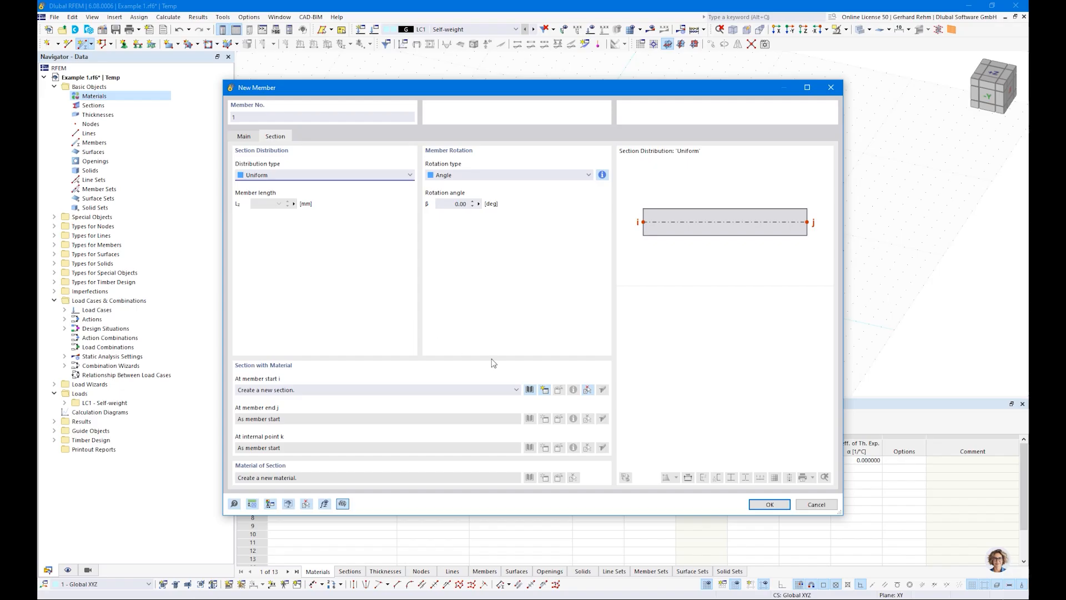
# Create a new massive rectangle section for the member and assign the C24 material from the library.
pyautogui.click(529, 390)
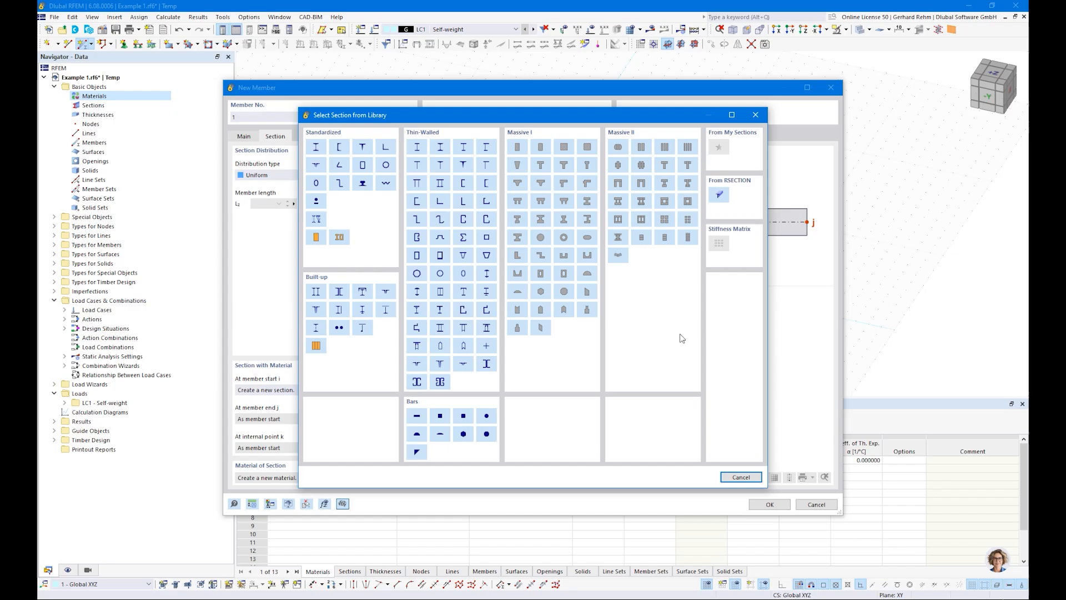
pyautogui.click(516, 147)
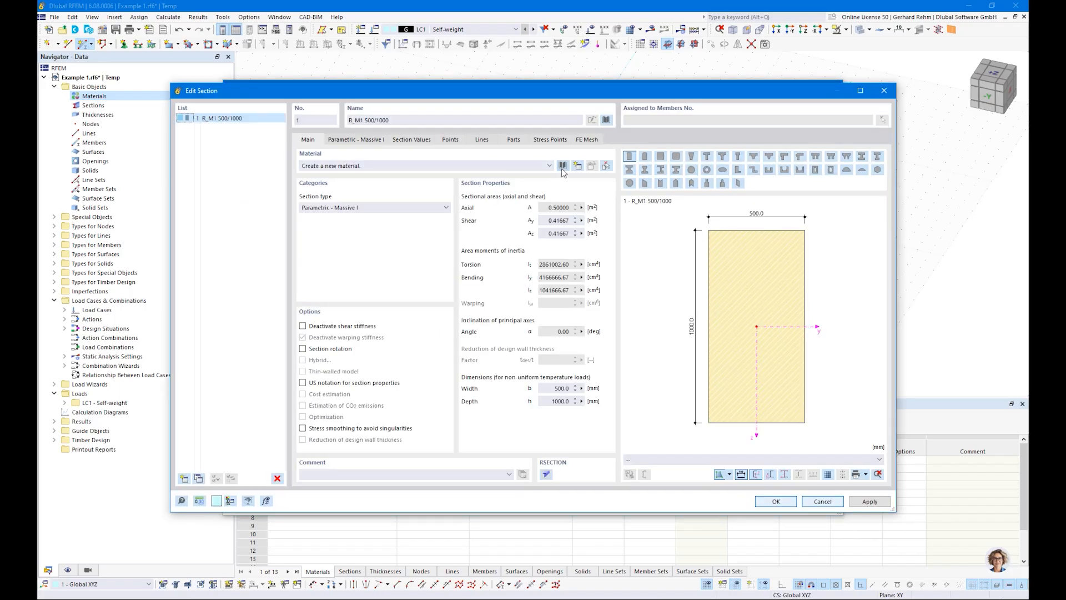
pyautogui.click(562, 166)
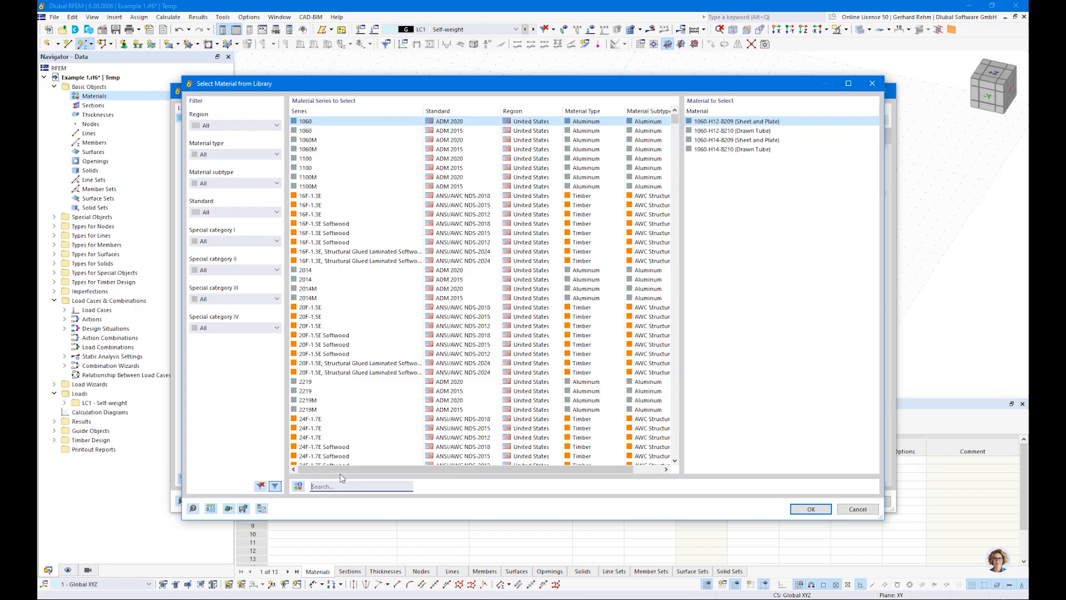
pyautogui.write('c24 en')
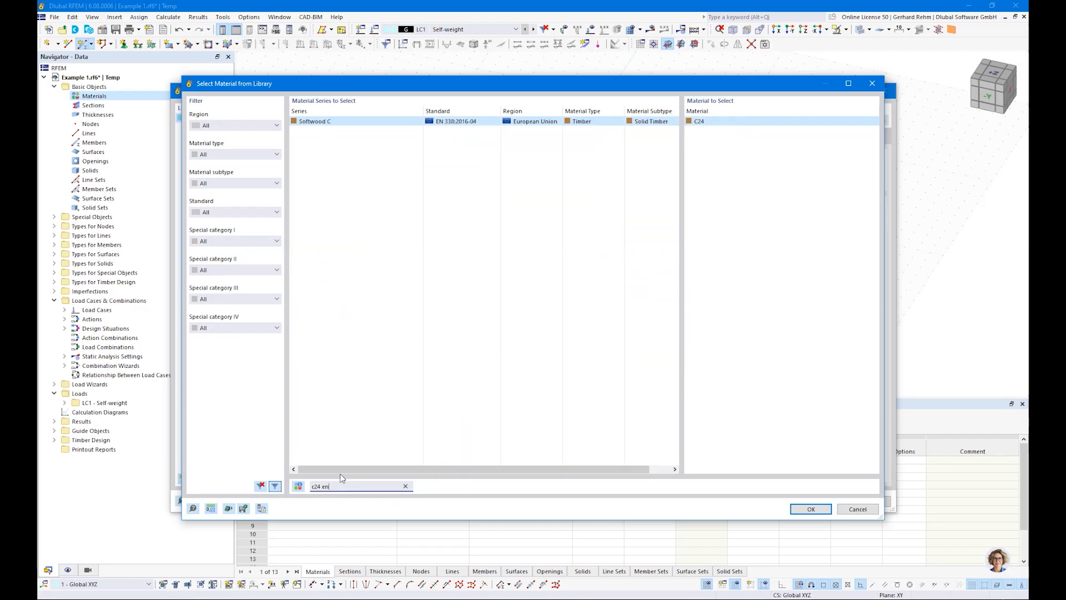
pyautogui.doubleClick(316, 486)
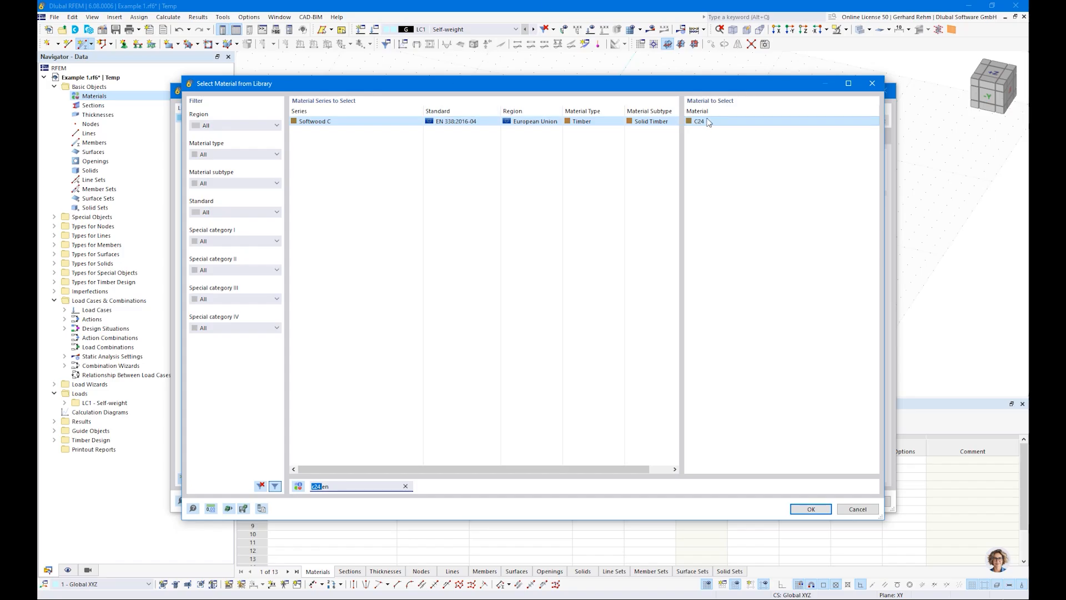
pyautogui.click(809, 508)
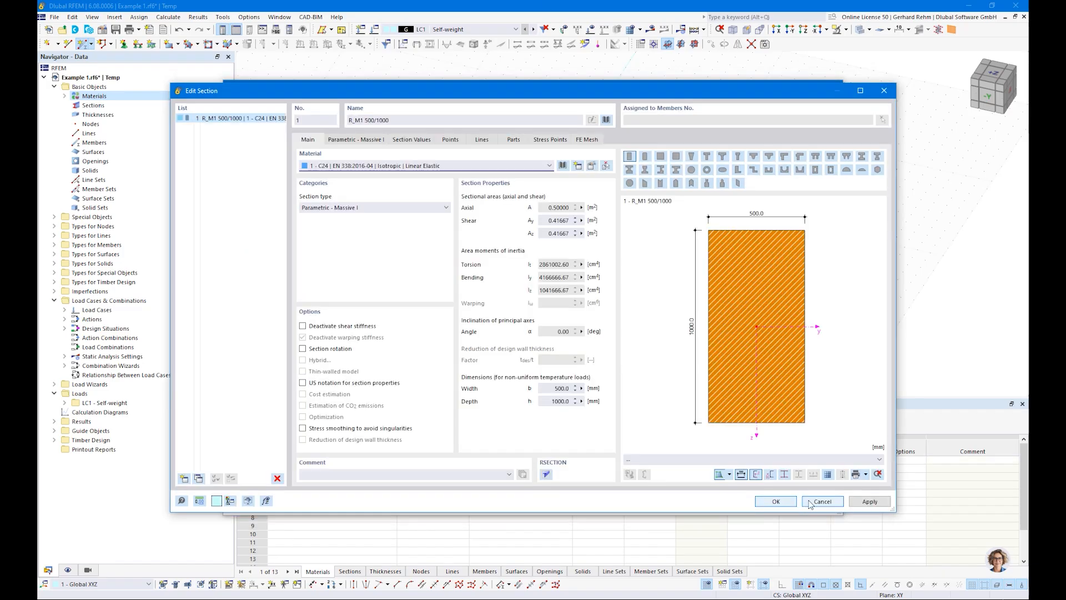
# Set the rectangle section to 120 mm width and 200 mm height and confirm the section.
pyautogui.click(360, 142)
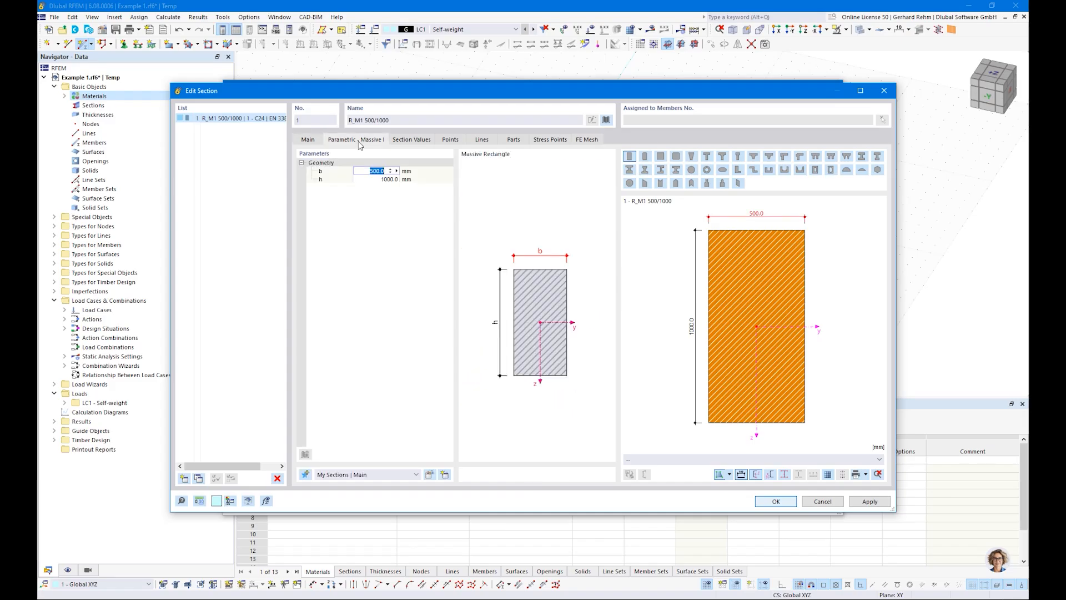
pyautogui.write('12')
pyautogui.press('Tab')
pyautogui.write('200')
pyautogui.press('Return')
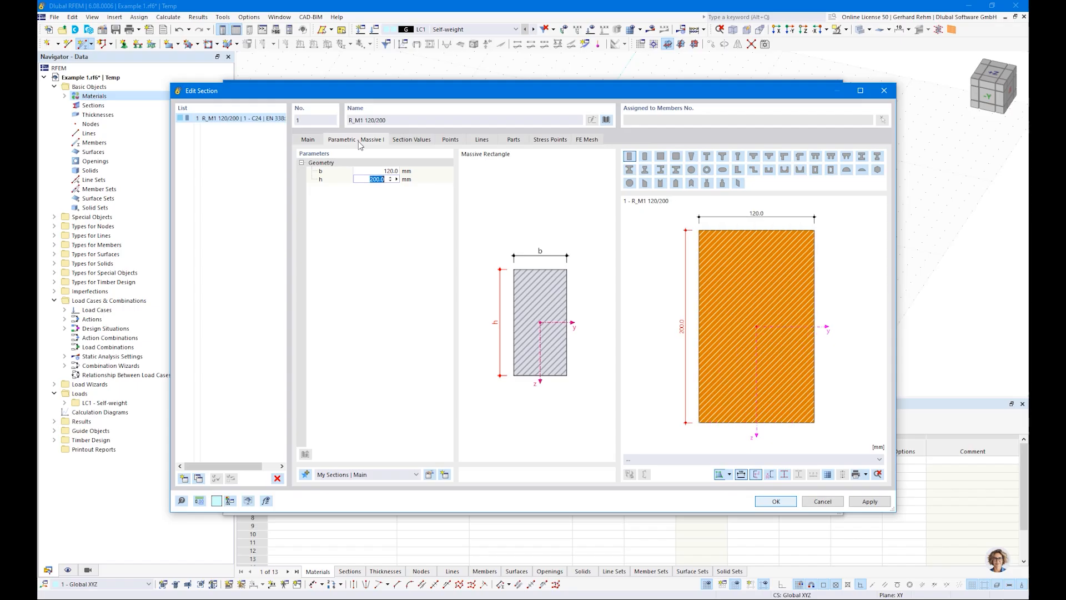
pyautogui.click(411, 141)
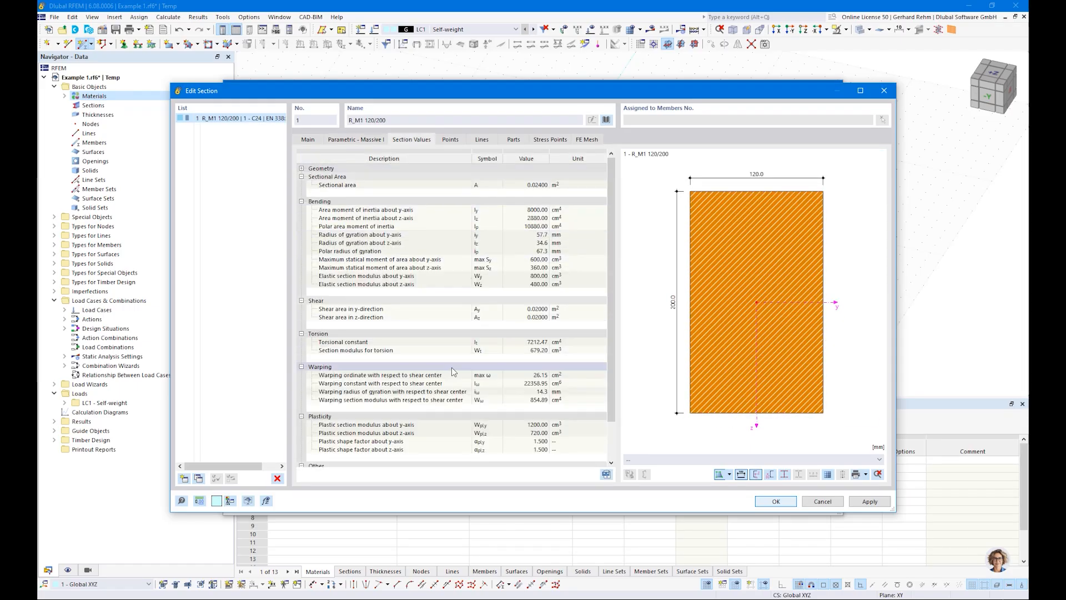
pyautogui.click(776, 501)
pyautogui.click(775, 502)
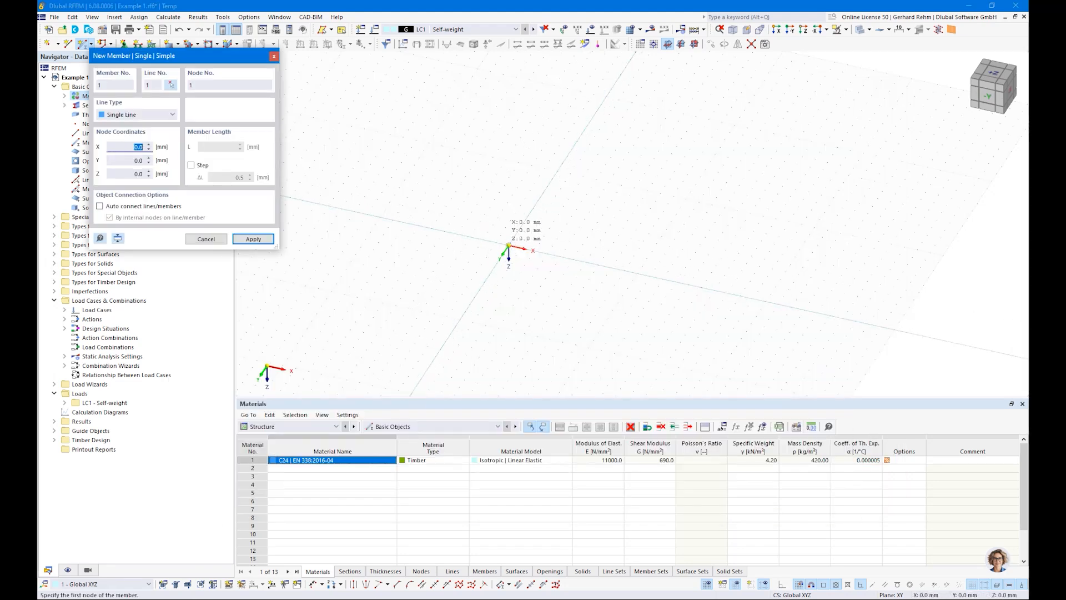
# Draw a 3000 mm member along X from the origin and a second collinear member 4500 mm long from its end.
pyautogui.click(508, 245)
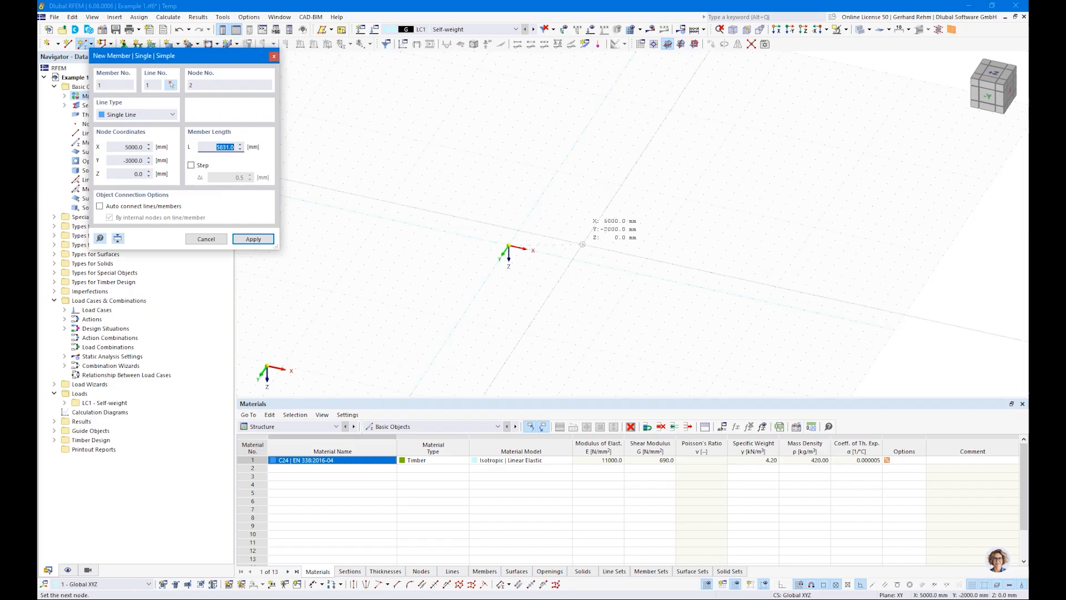
pyautogui.scroll(3, 560, 256)
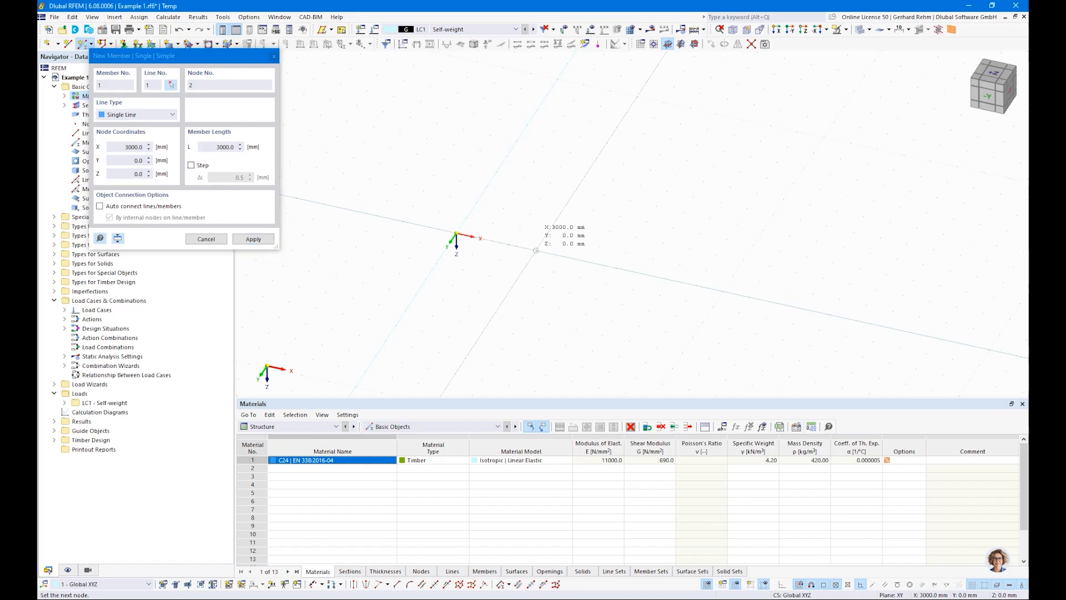
pyautogui.click(536, 250)
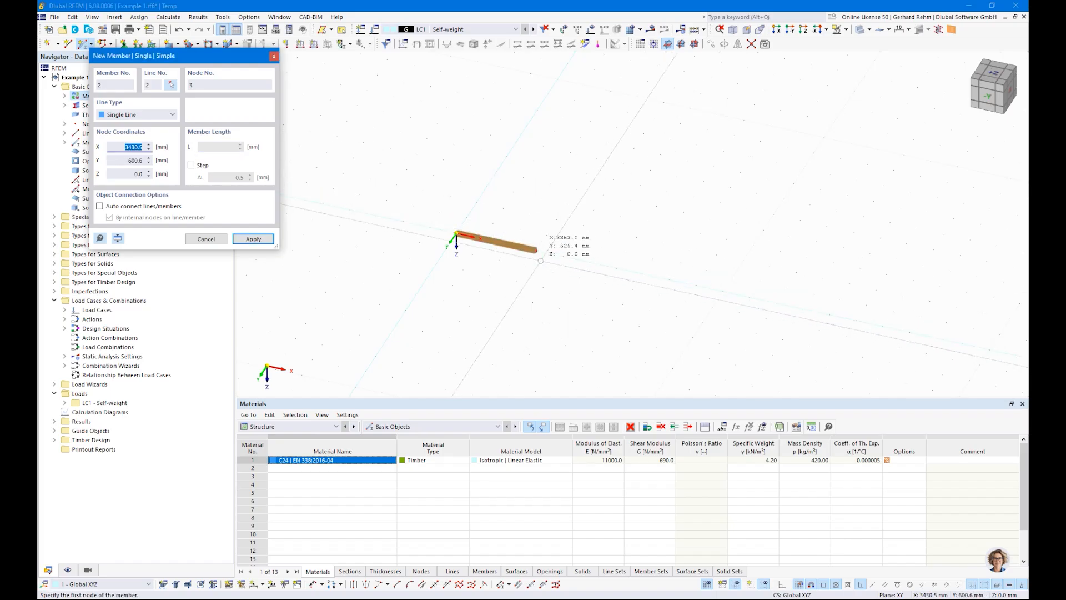
pyautogui.click(536, 251)
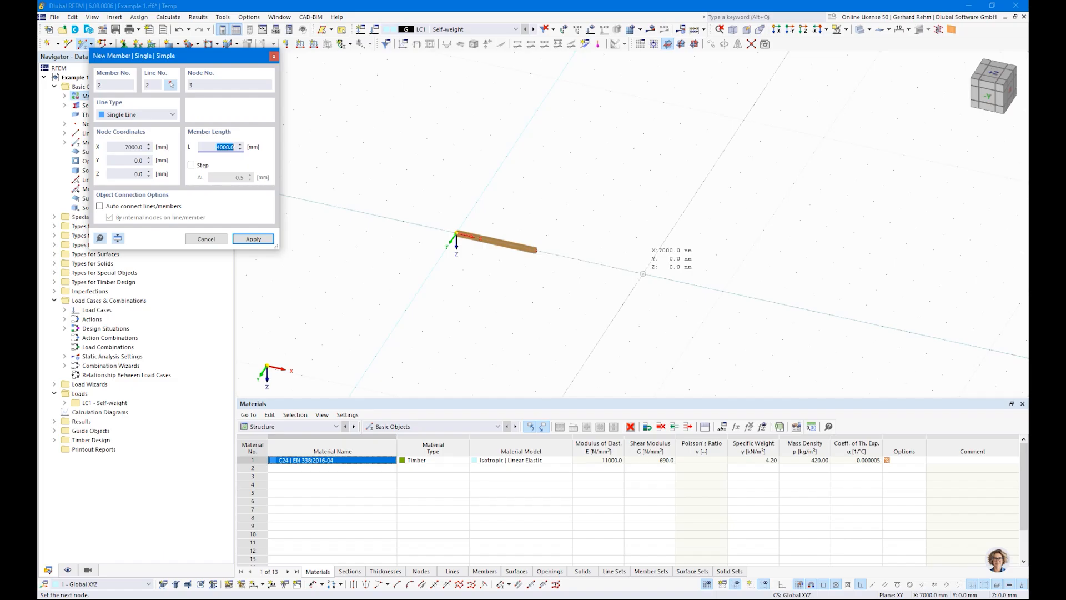
pyautogui.write('4500')
pyautogui.press('Return')
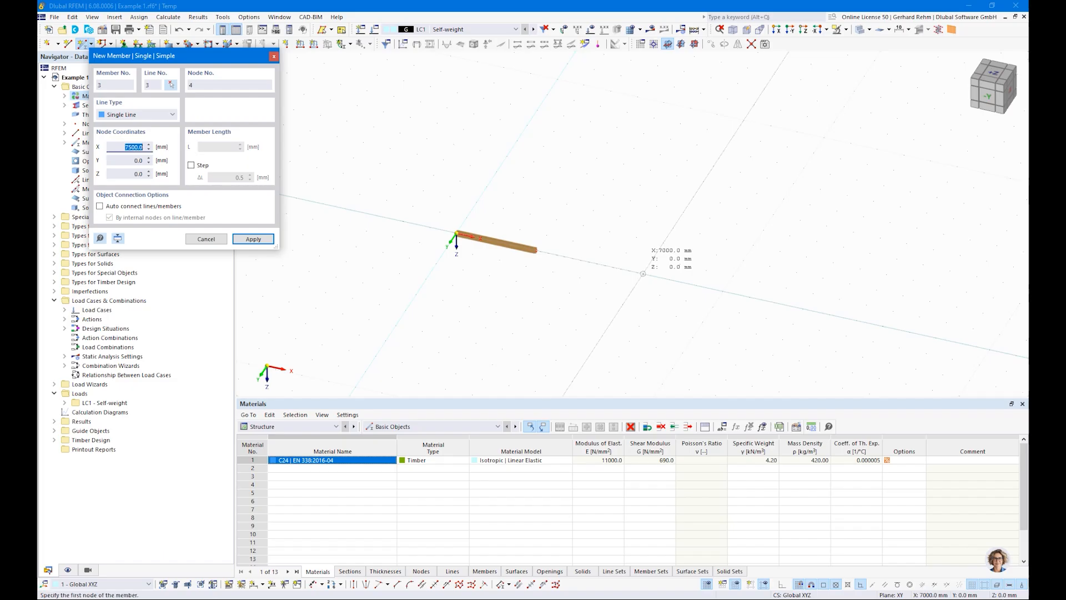
pyautogui.press('Escape')
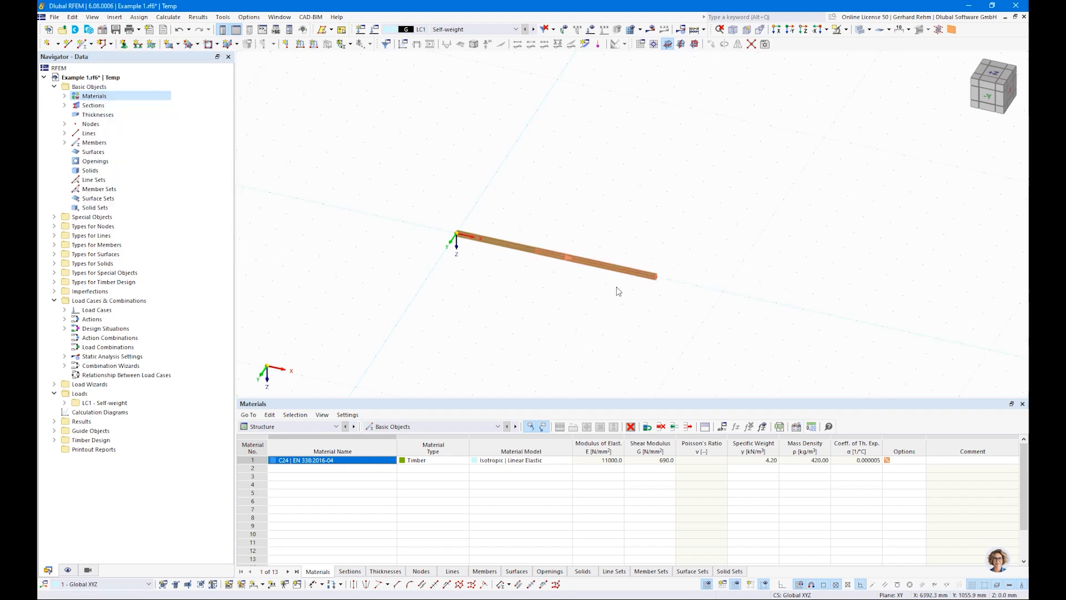
# Set the model length unit to metres in the units and decimal places settings.
pyautogui.click(249, 16)
pyautogui.click(251, 44)
pyautogui.click(627, 176)
pyautogui.click(627, 177)
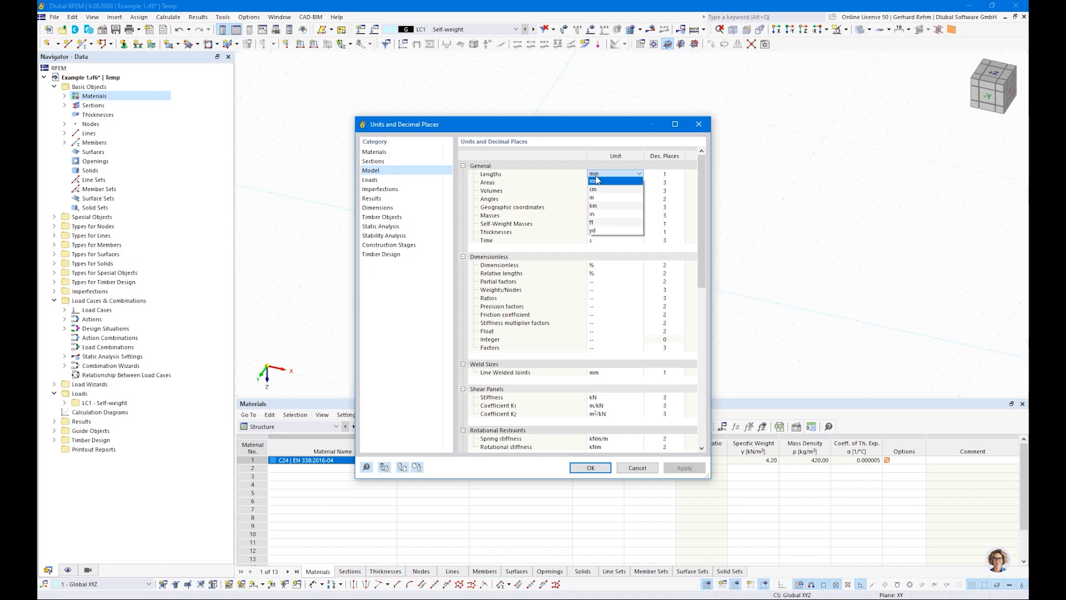
pyautogui.click(595, 198)
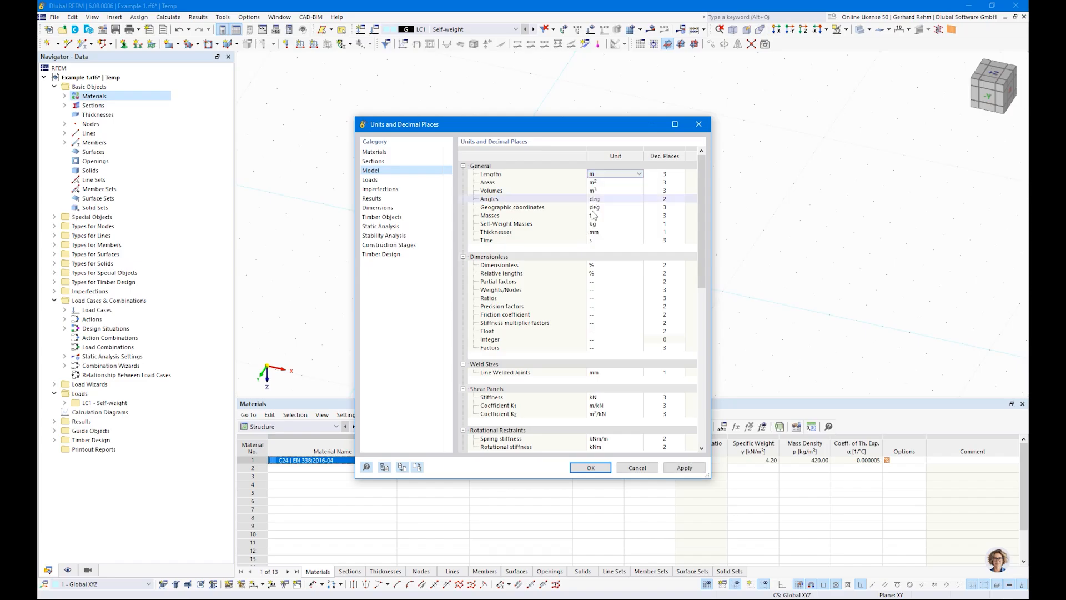
pyautogui.click(589, 470)
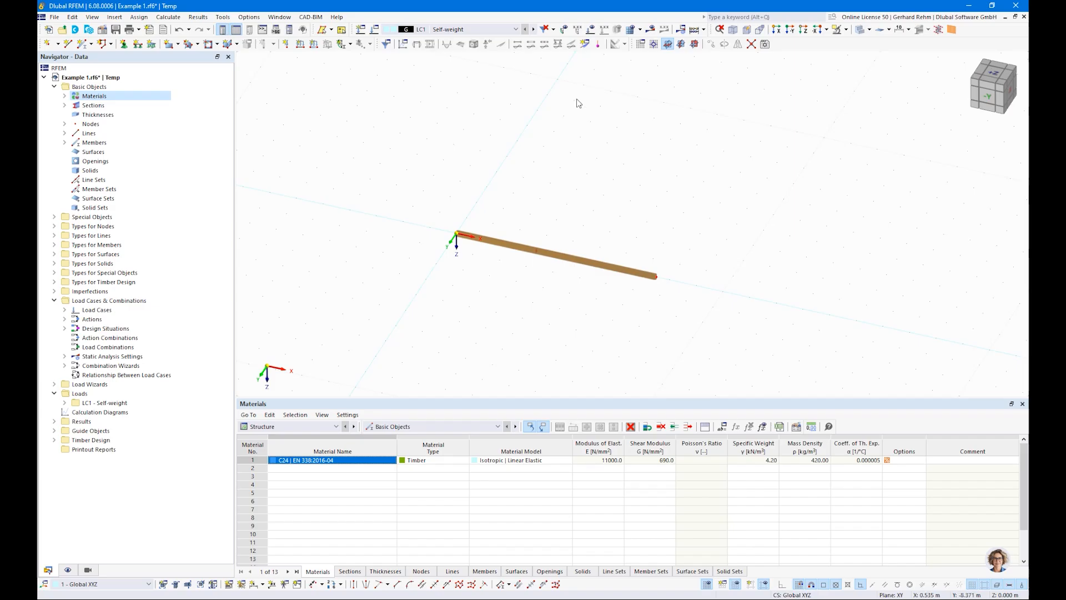
# View the beam from the -Y direction and toggle the model rendering between wireframe and solid display.
pyautogui.click(988, 97)
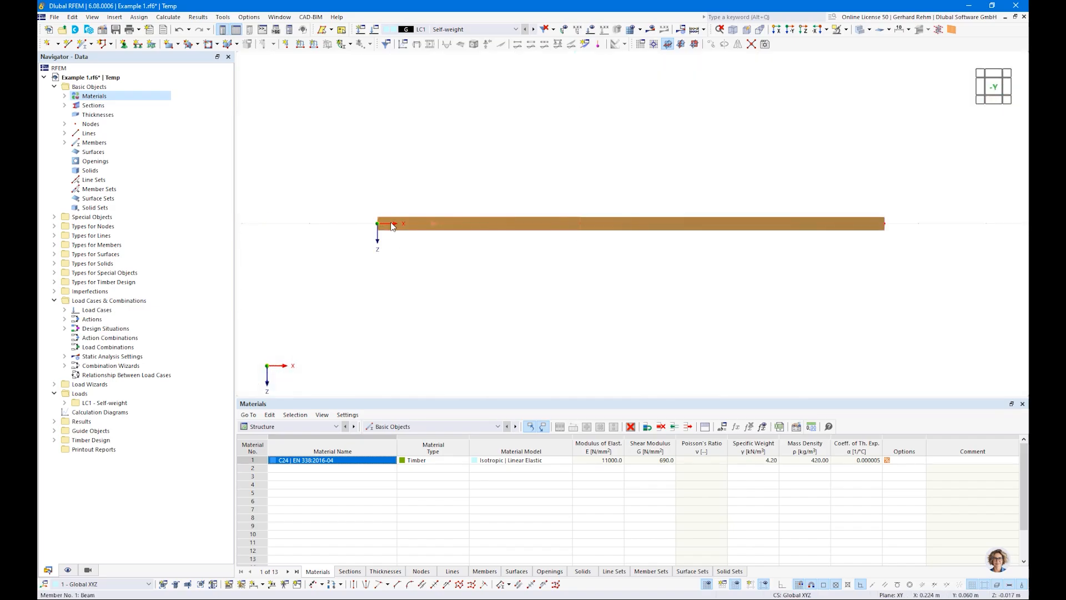
pyautogui.click(869, 31)
pyautogui.click(887, 44)
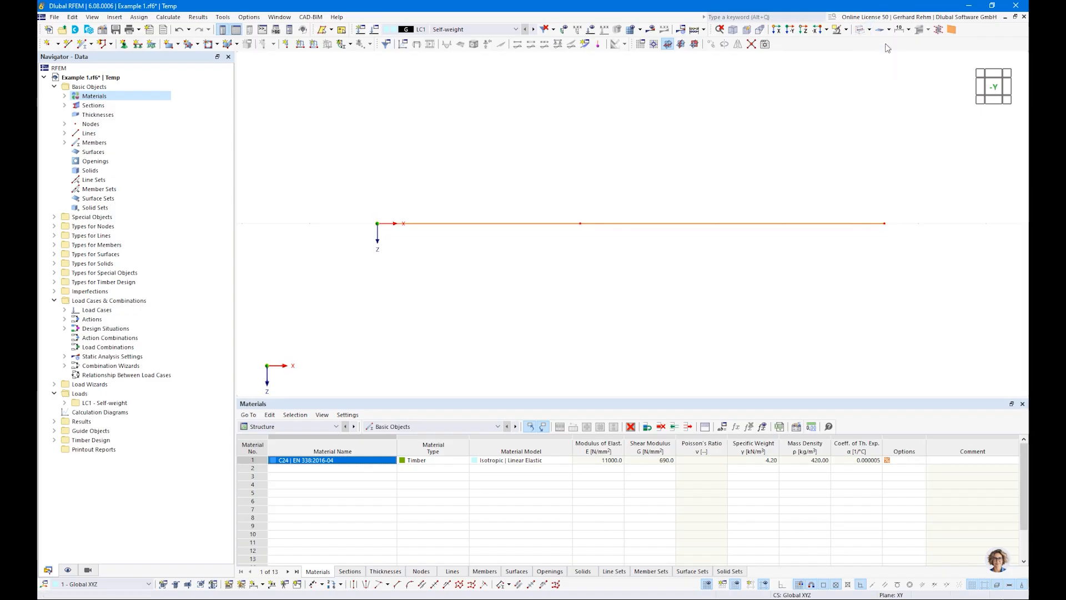
pyautogui.keyDown('ctrl'); pyautogui.moveTo(682, 170); pyautogui.dragTo(655, 245, button='middle'); pyautogui.keyUp('ctrl')
pyautogui.hotkey('ctrl', '2')
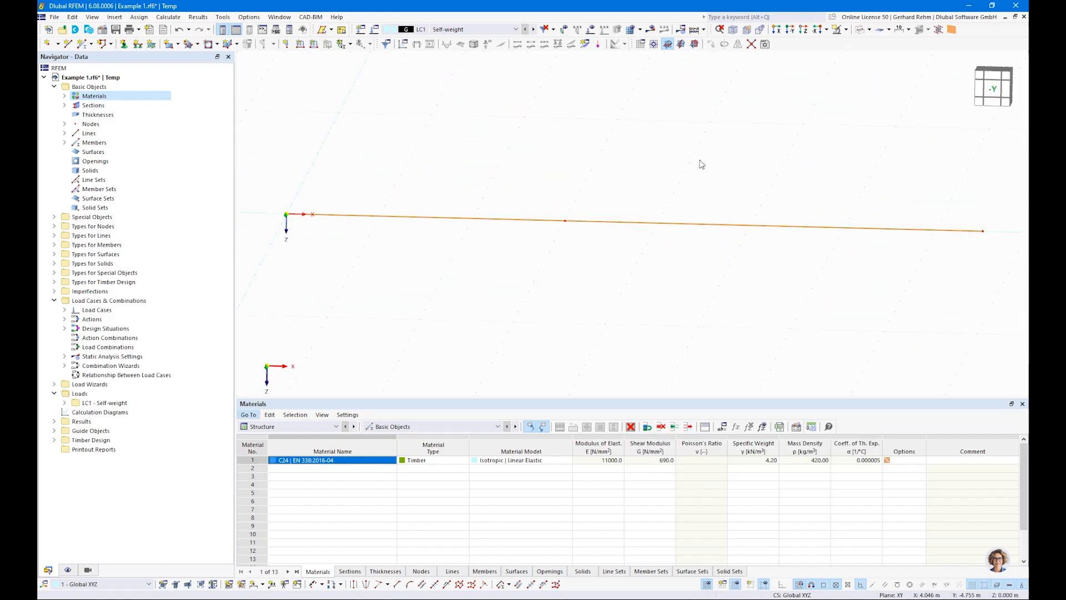
pyautogui.click(860, 30)
pyautogui.scroll(-2, 404, 274)
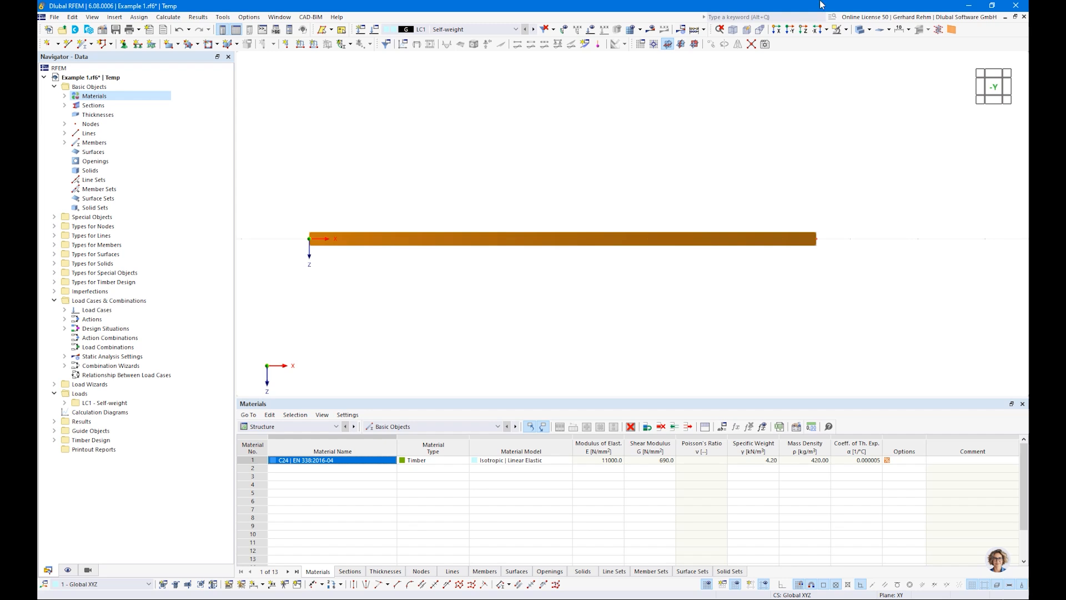
pyautogui.click(862, 30)
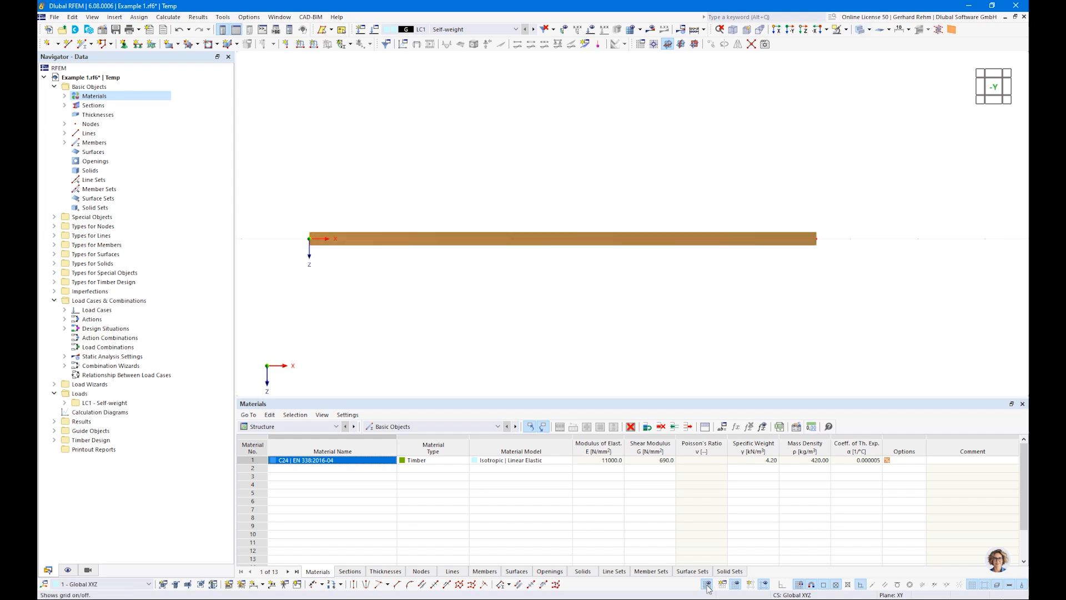
pyautogui.scroll(-1, 363, 333)
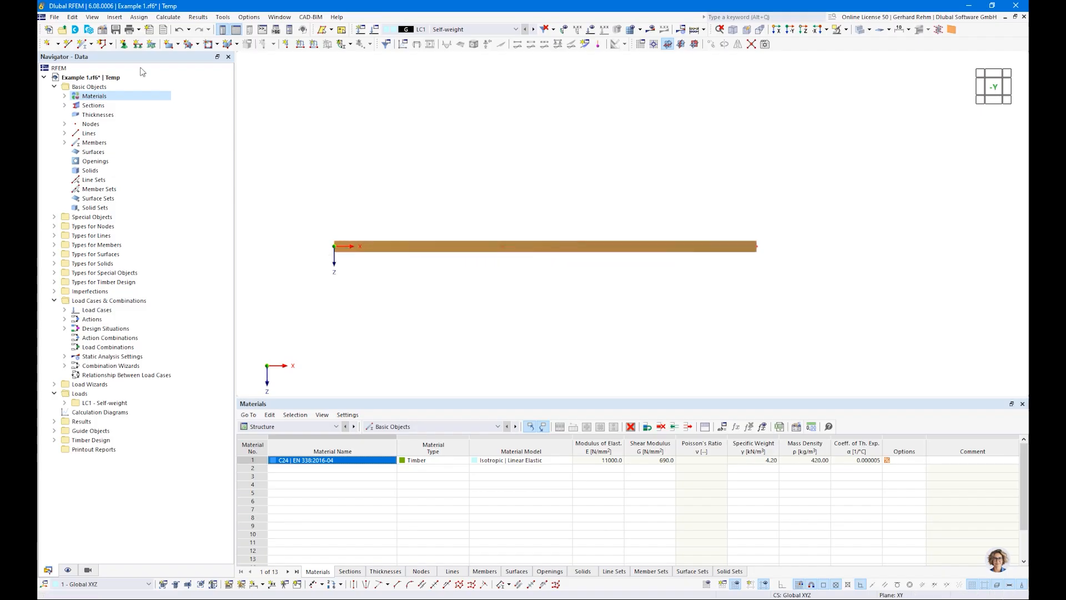
# Define a new nodal support fixing ux, uy, uz and φx with φy and φz free, and assign it to the beam's start node.
pyautogui.click(124, 44)
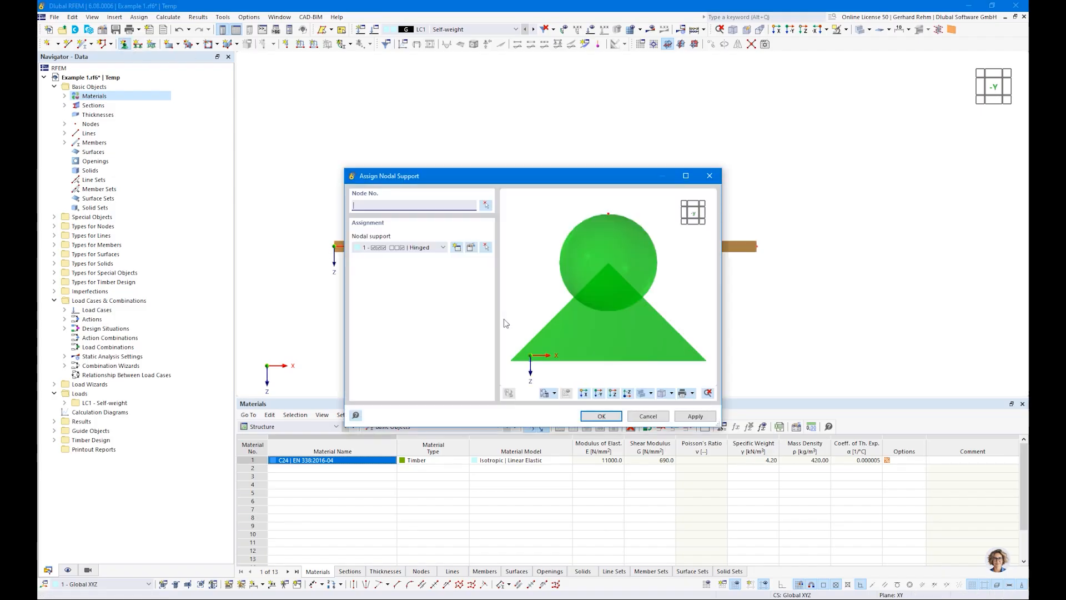
pyautogui.click(456, 248)
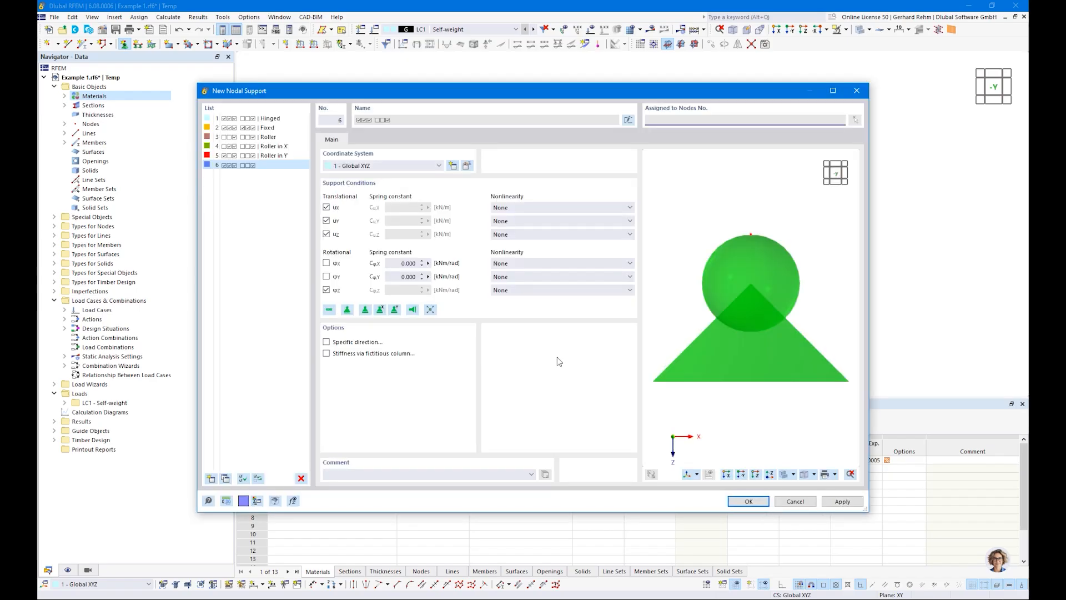
pyautogui.click(326, 289)
pyautogui.click(327, 262)
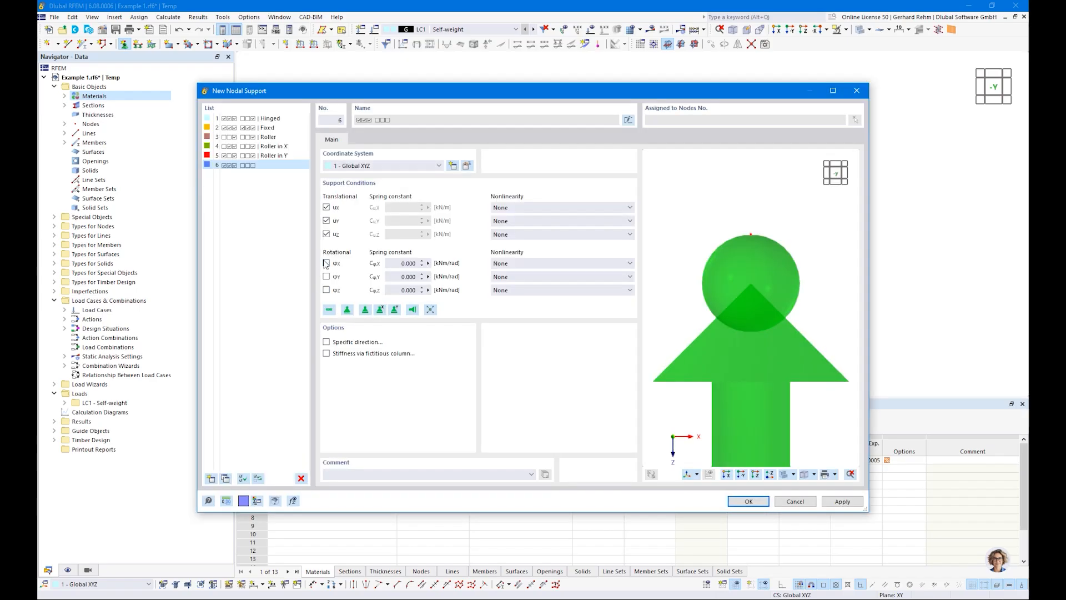
pyautogui.click(748, 501)
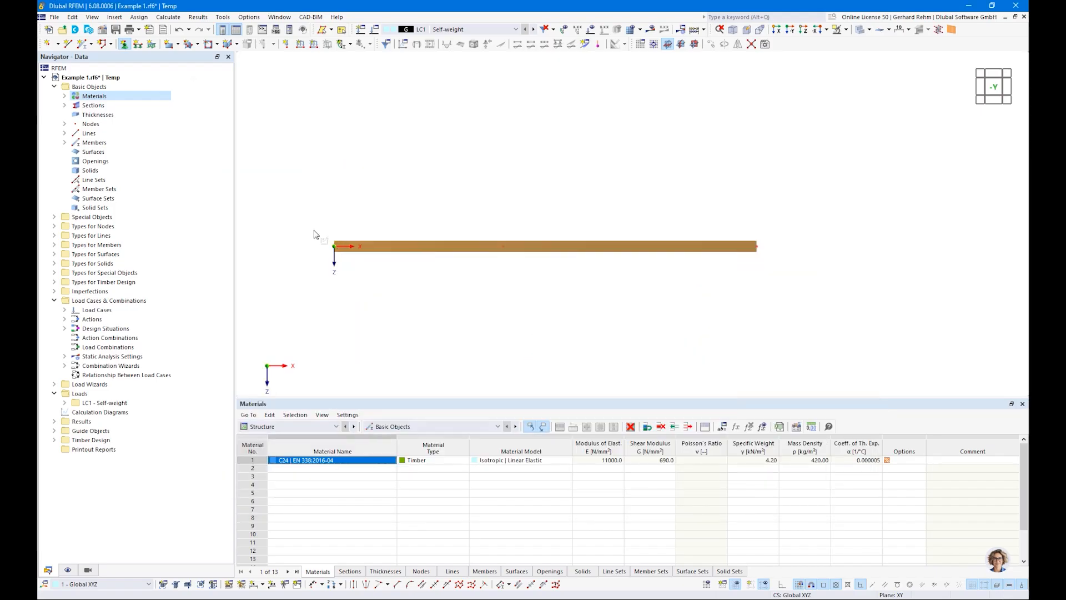
pyautogui.moveTo(314, 234); pyautogui.dragTo(383, 292)
# Define a second nodal support like the first but with ux free, and assign it to the middle and end nodes.
pyautogui.click(124, 45)
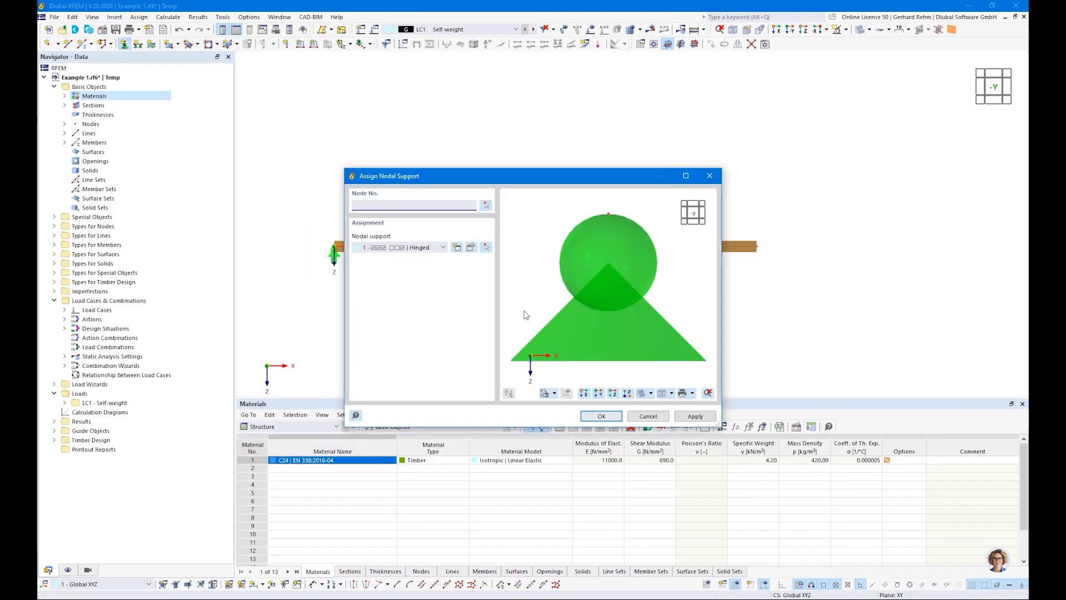
pyautogui.click(457, 248)
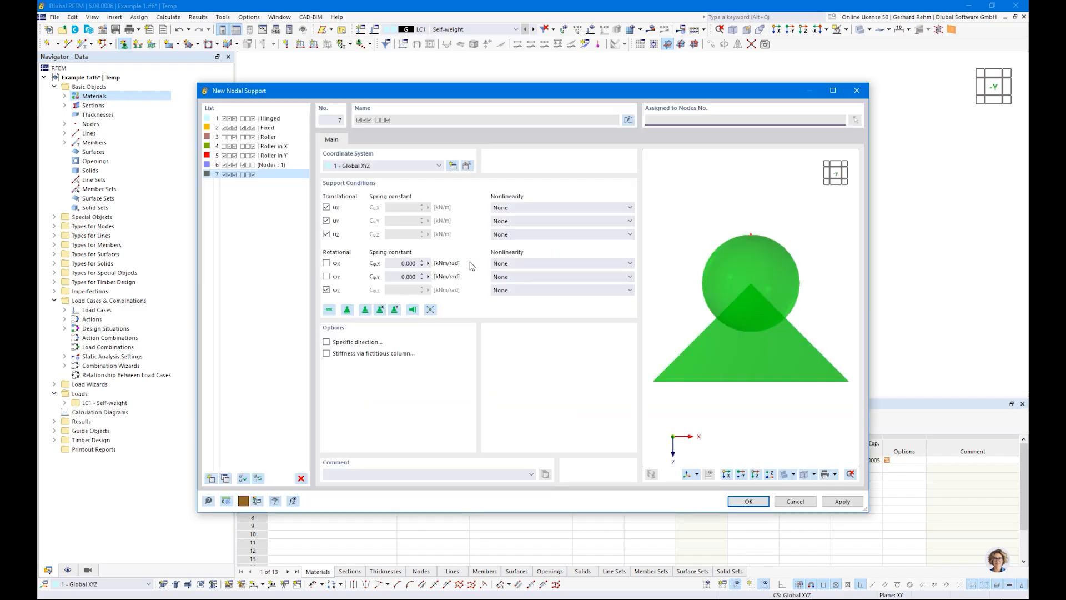
pyautogui.click(325, 207)
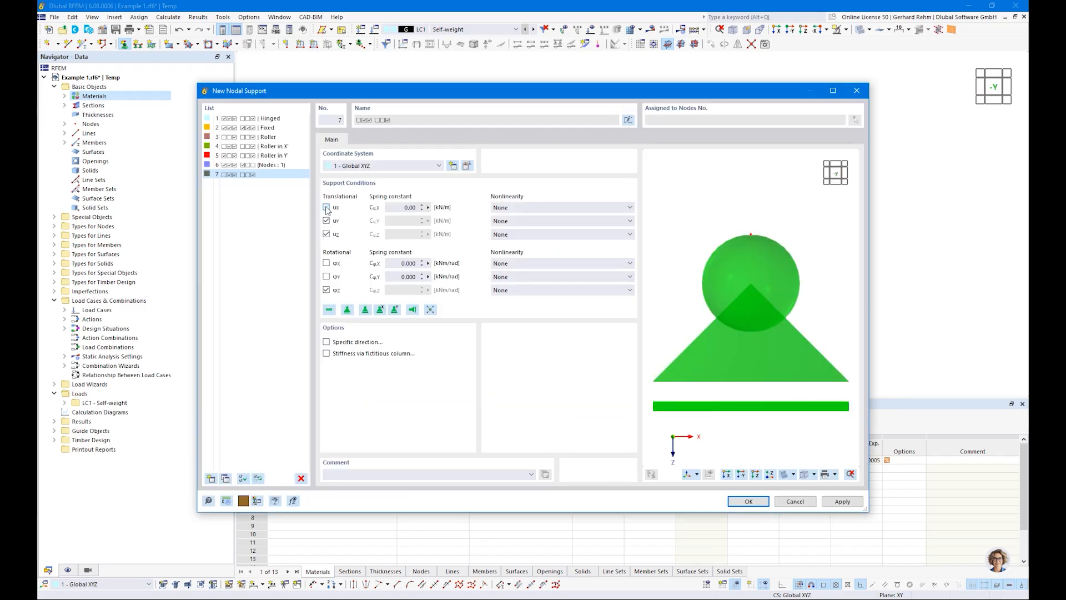
pyautogui.click(326, 290)
pyautogui.click(326, 263)
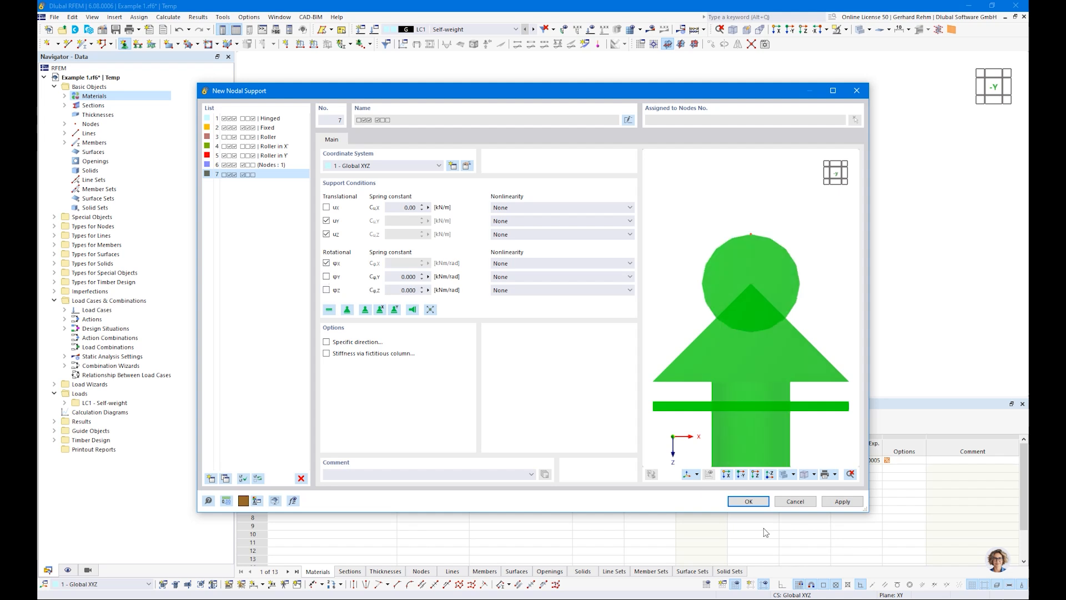
pyautogui.click(747, 501)
pyautogui.click(601, 415)
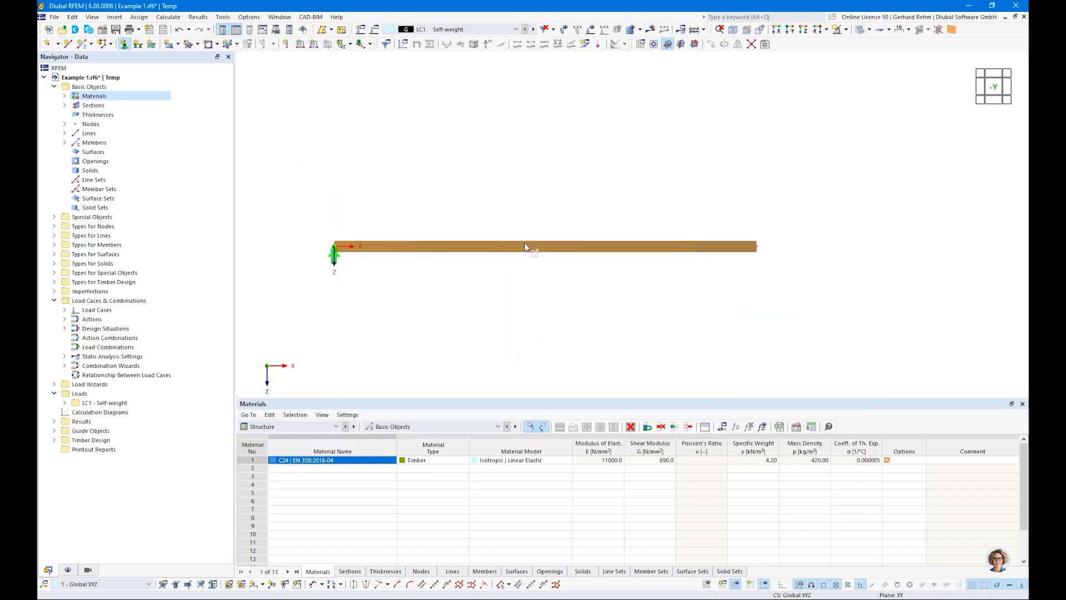
pyautogui.moveTo(485, 210); pyautogui.dragTo(816, 282)
pyautogui.keyDown('ctrl'); pyautogui.moveTo(873, 269); pyautogui.dragTo(592, 337, button='middle'); pyautogui.keyUp('ctrl')
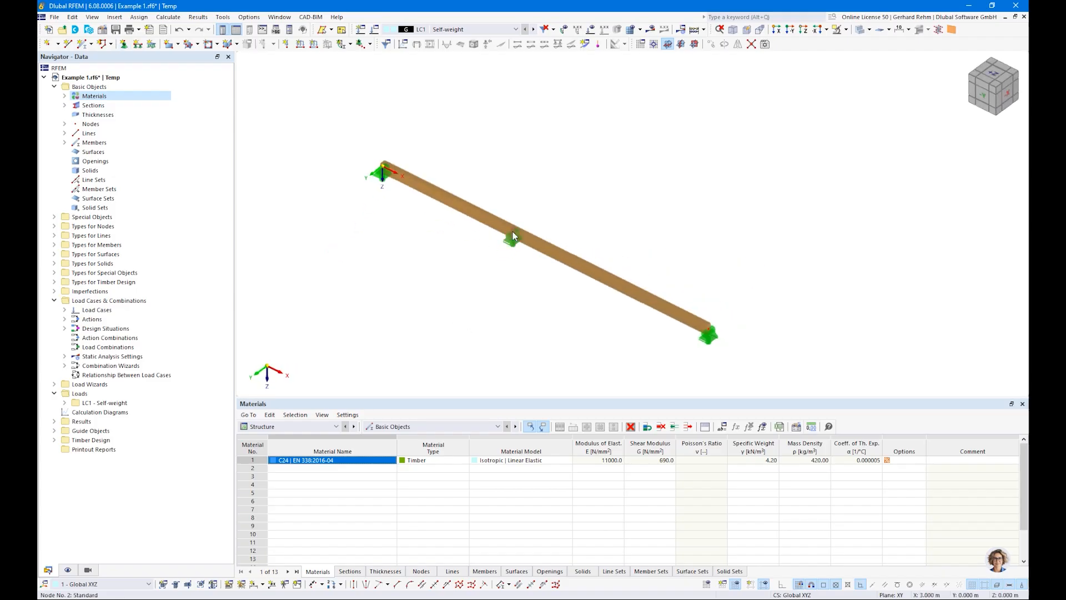
pyautogui.click(708, 333)
pyautogui.hotkey('ctrl', '2')
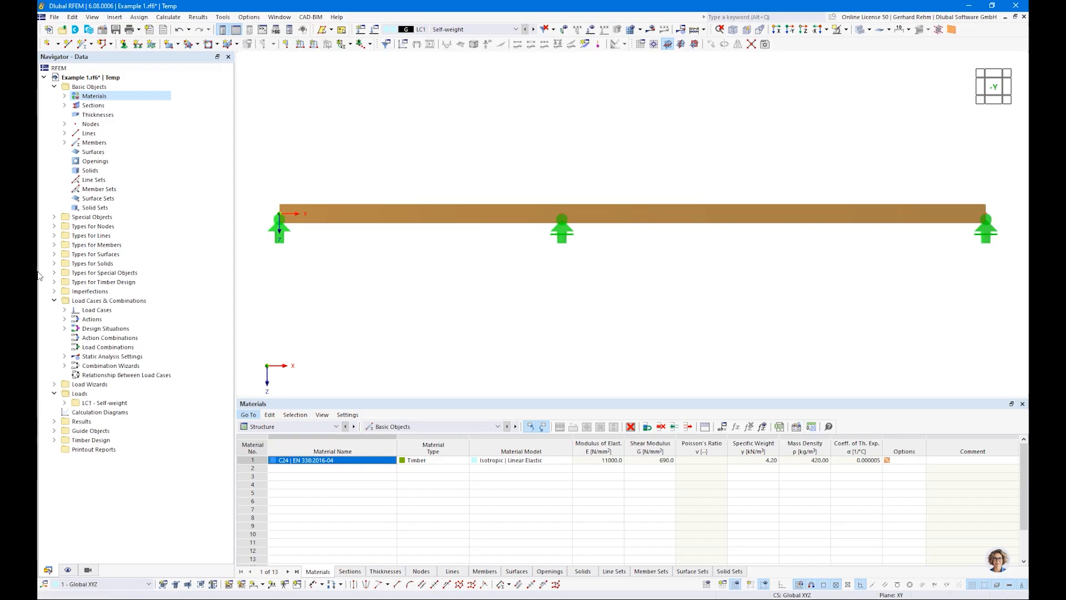
# Add load case LC2 named Imposed Load 1 with action category imposed loads category A: domestic, residential areas.
pyautogui.doubleClick(92, 310)
pyautogui.rightClick(94, 320)
pyautogui.click(128, 329)
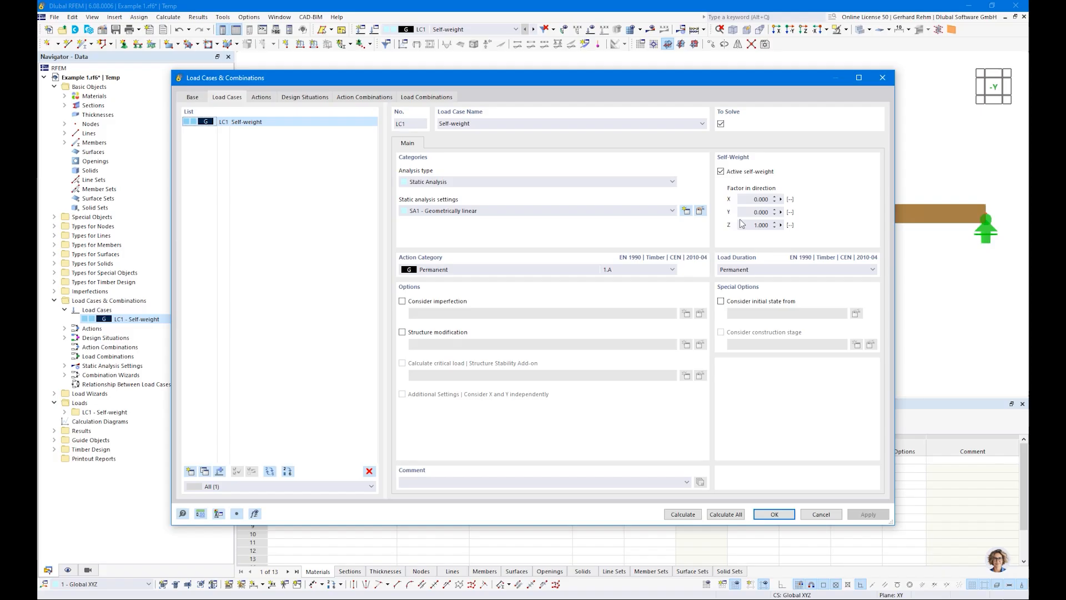
pyautogui.press('ctrl')
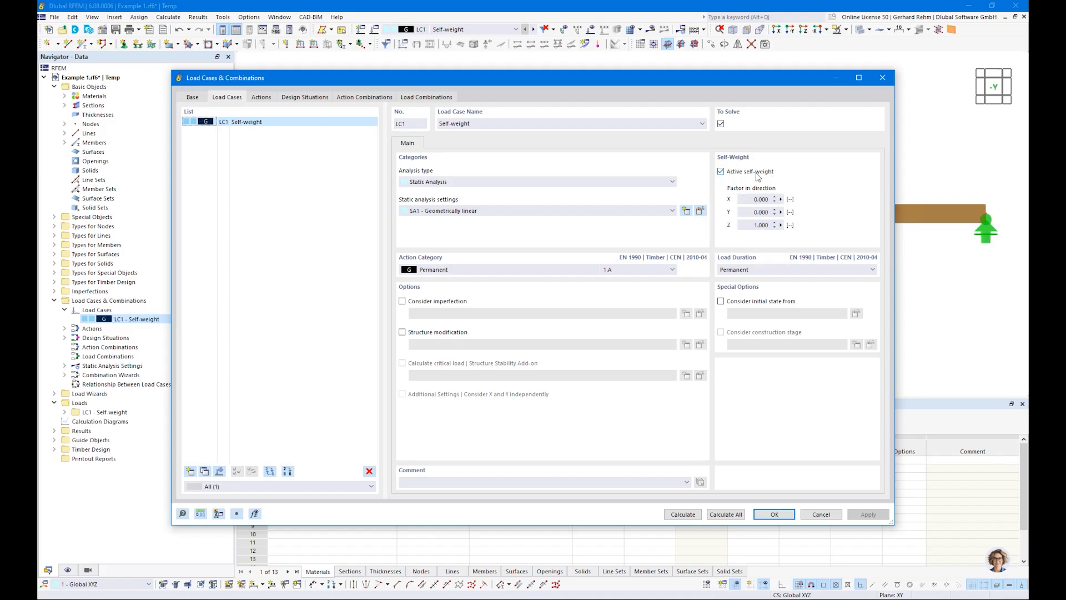
pyautogui.click(761, 224)
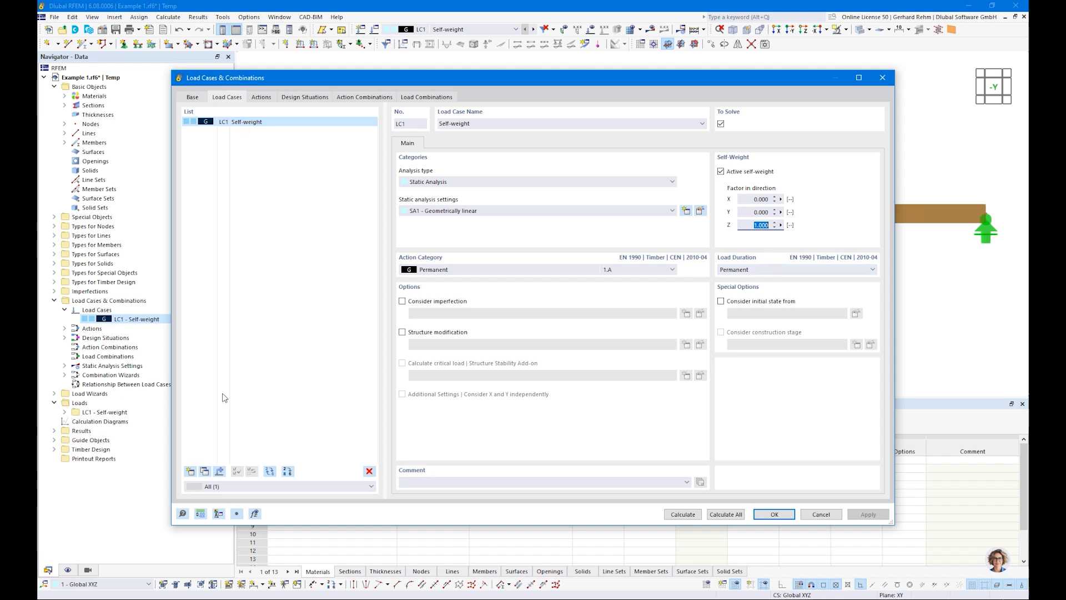
pyautogui.click(190, 472)
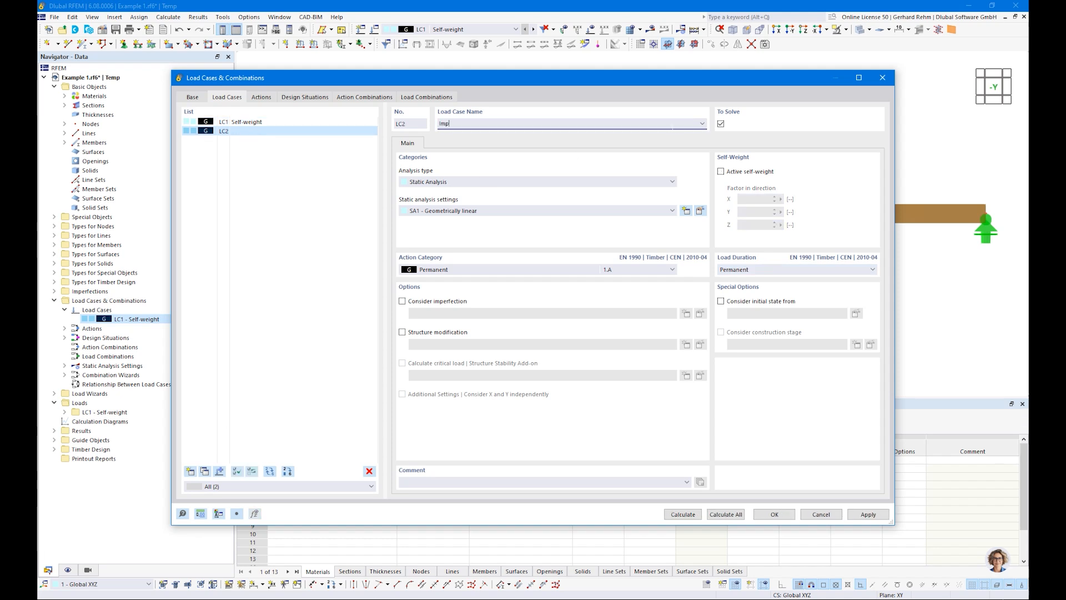
pyautogui.write('Imposed Load 1')
pyautogui.click(530, 271)
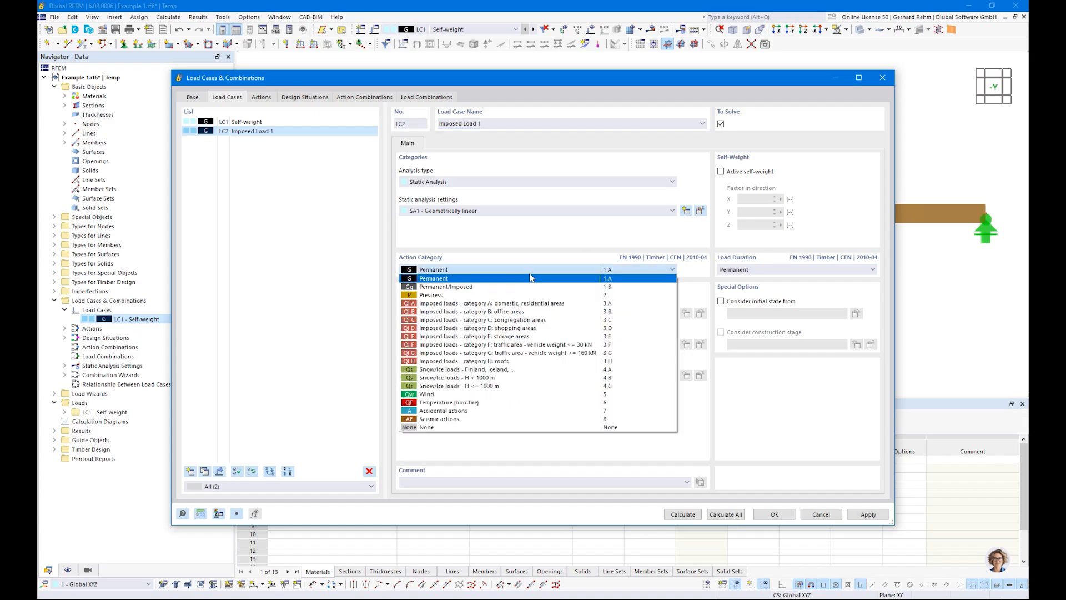
pyautogui.click(483, 304)
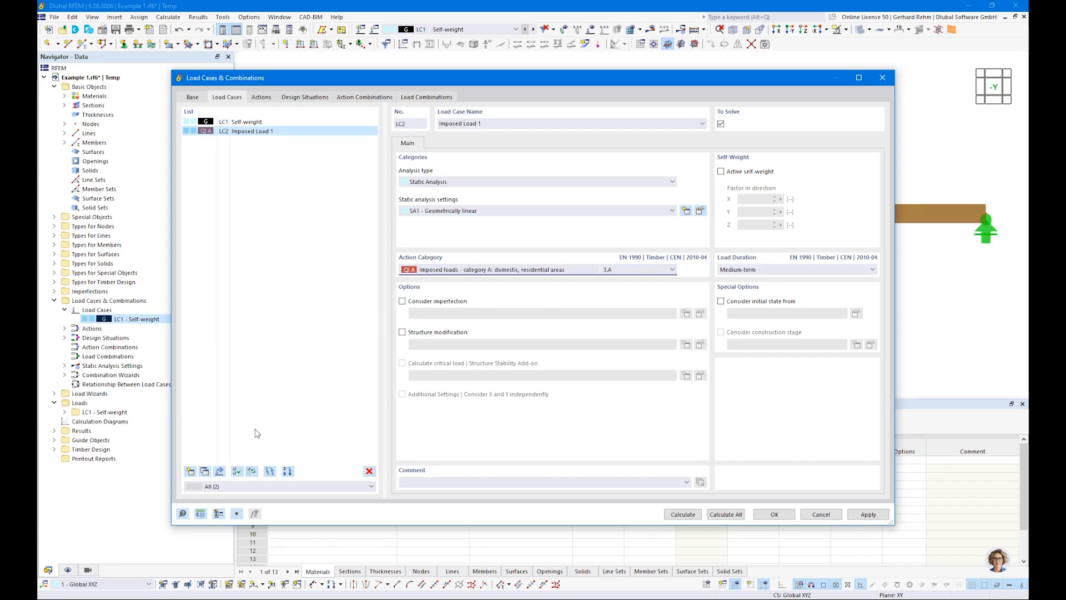
# Copy the load case as LC3, rename it Imposed Load 2, and confirm the load cases dialog.
pyautogui.click(205, 471)
pyautogui.click(547, 124)
pyautogui.press('BackSpace')
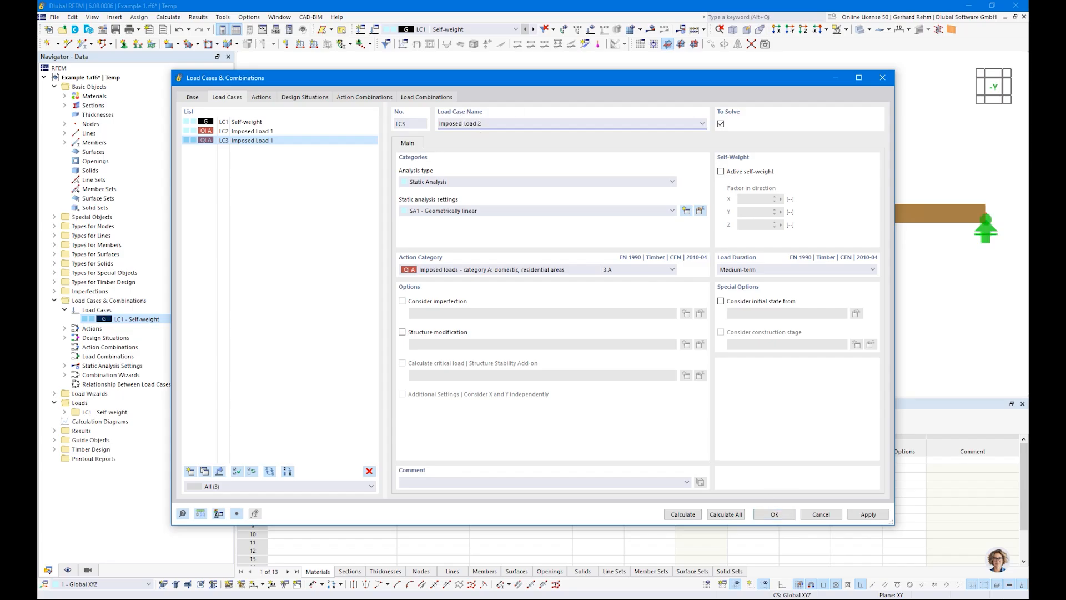
pyautogui.click(772, 514)
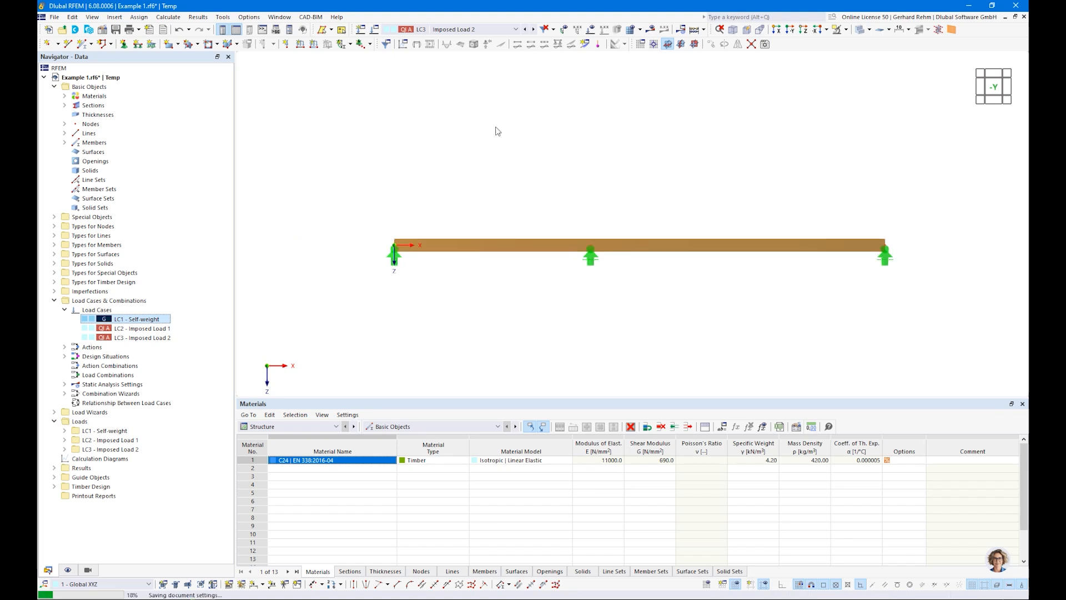
# Switch to load case LC1 and apply a uniform member load of 2,5 kN/m to both beam members.
pyautogui.click(437, 34)
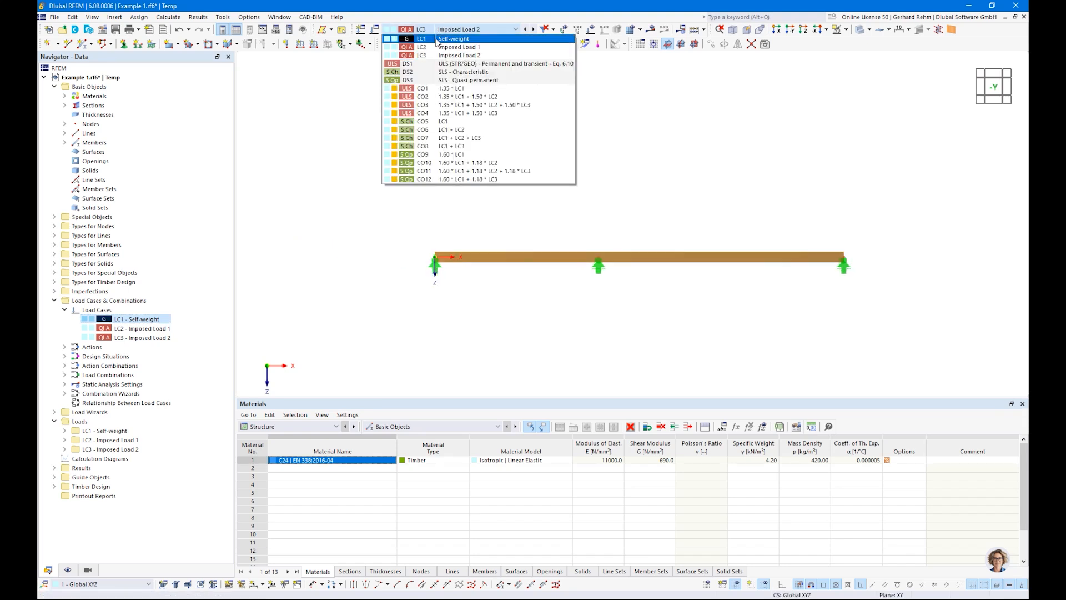
pyautogui.click(438, 42)
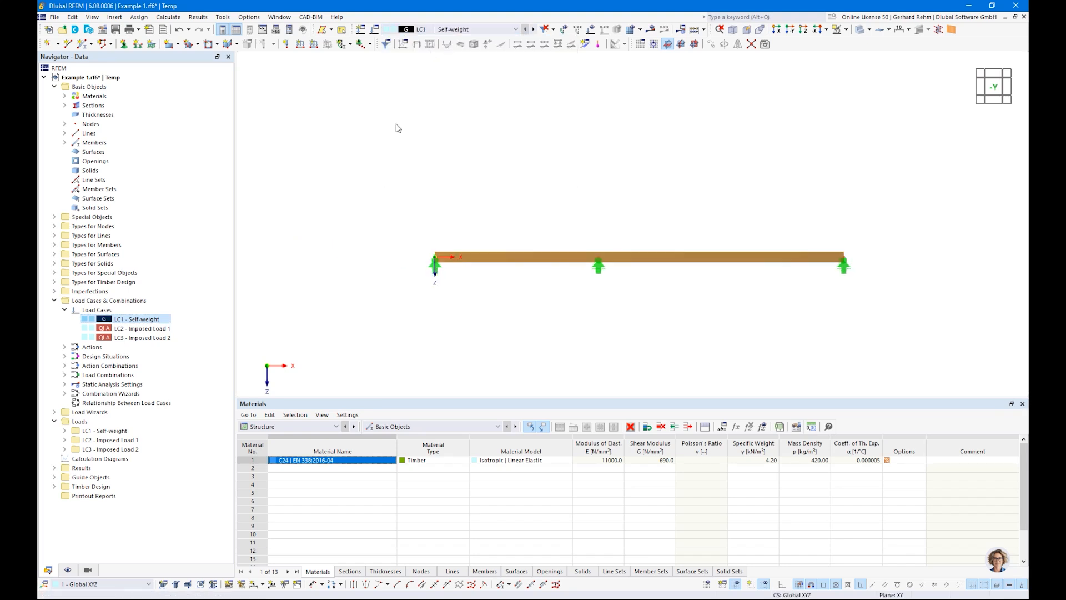
pyautogui.click(301, 50)
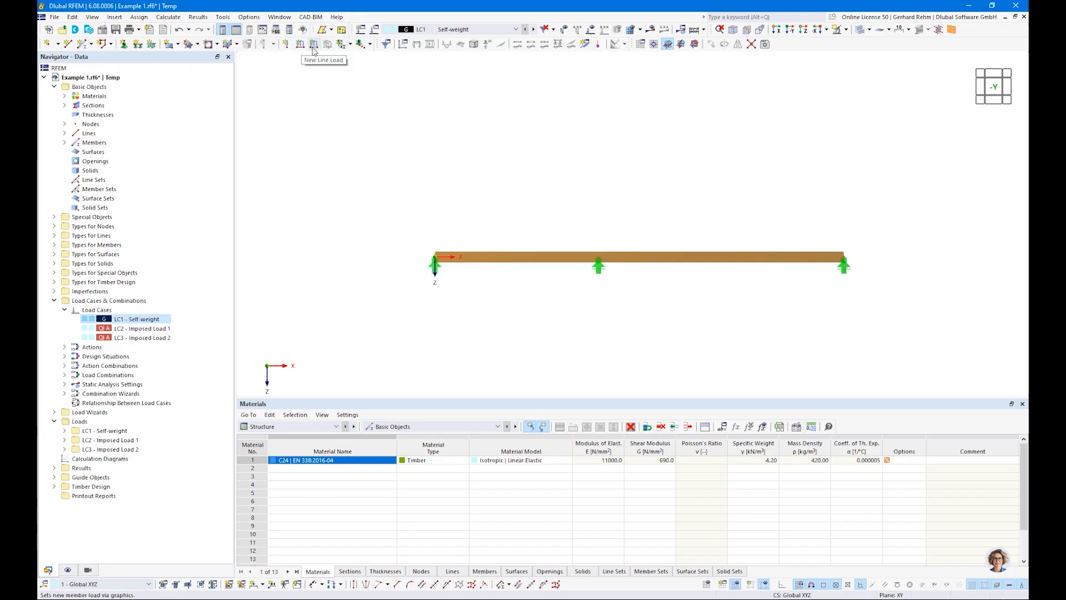
pyautogui.click(288, 50)
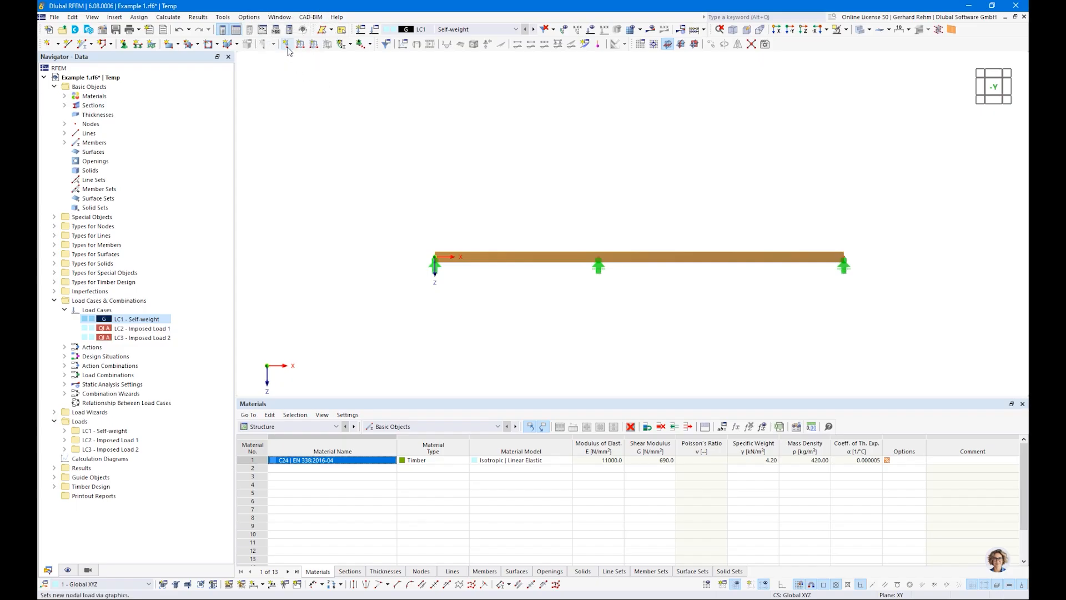
pyautogui.click(313, 45)
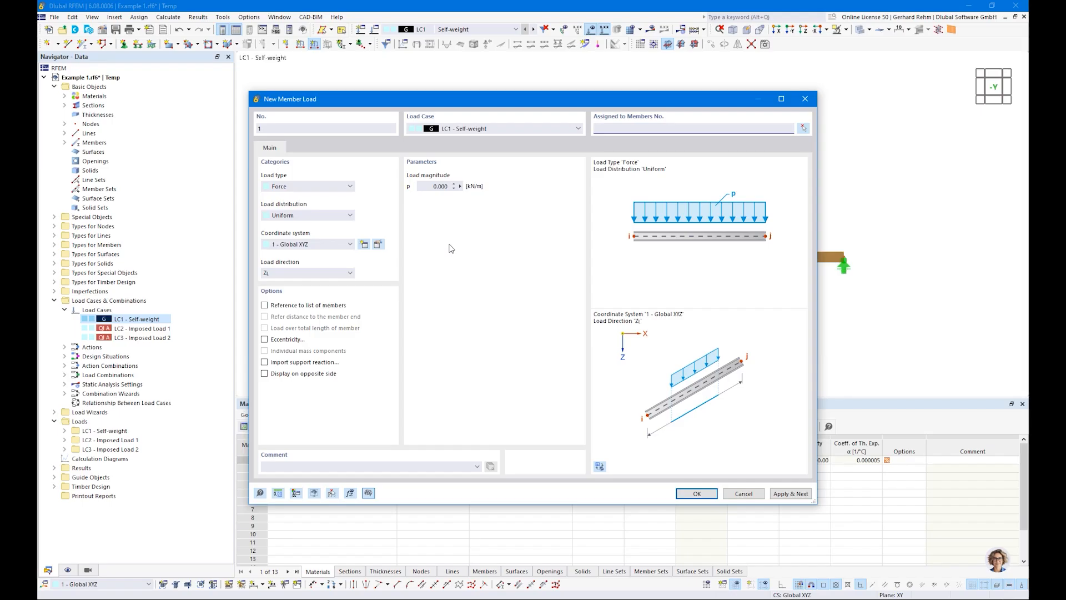
pyautogui.press('Tab')
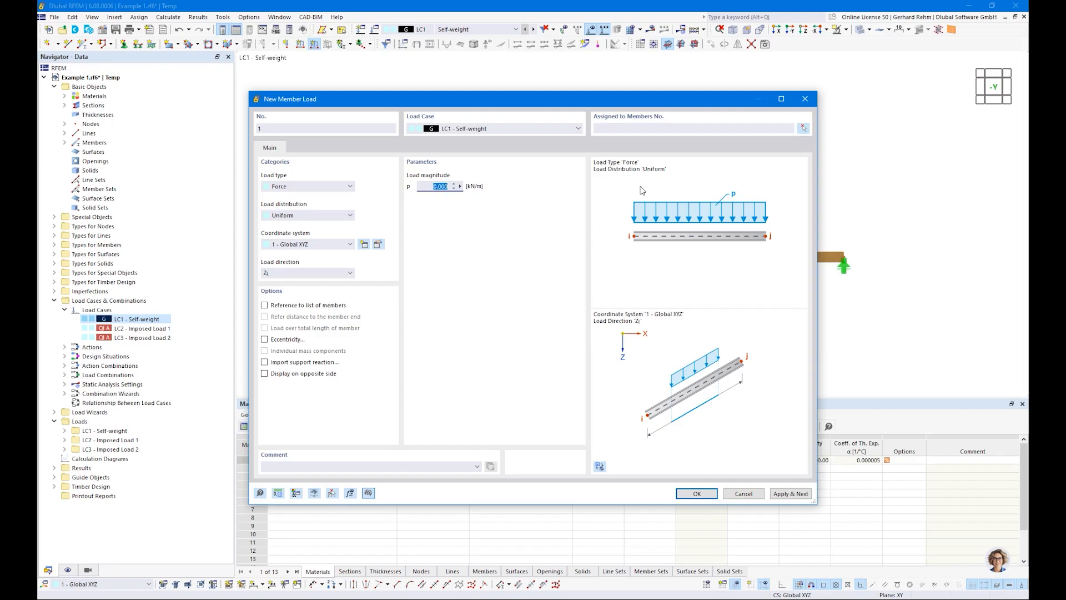
pyautogui.moveTo(578, 106); pyautogui.dragTo(647, 139)
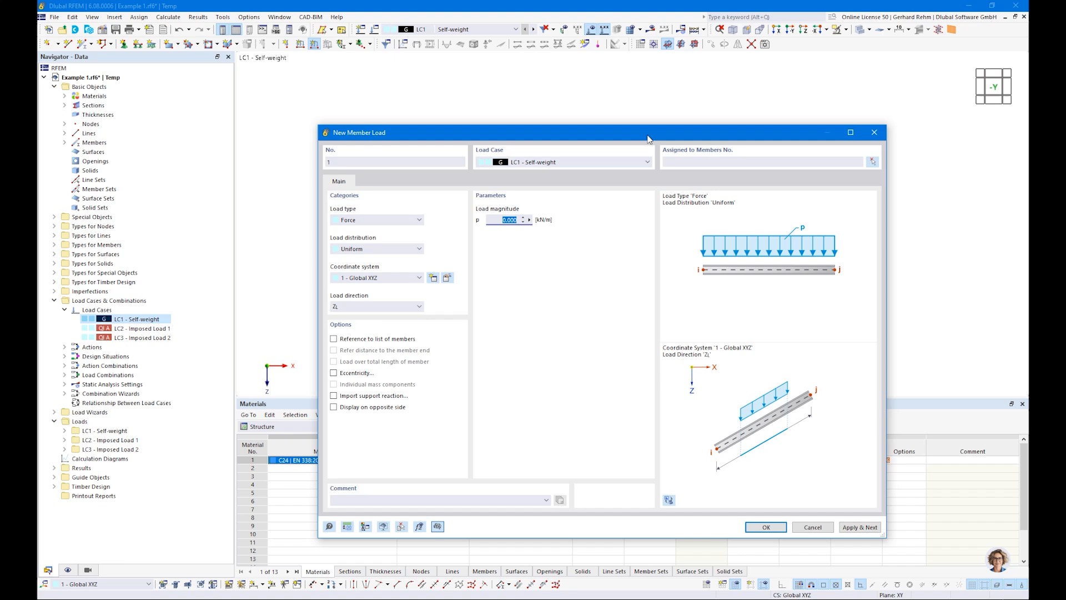
pyautogui.write('2,5')
pyautogui.click(766, 527)
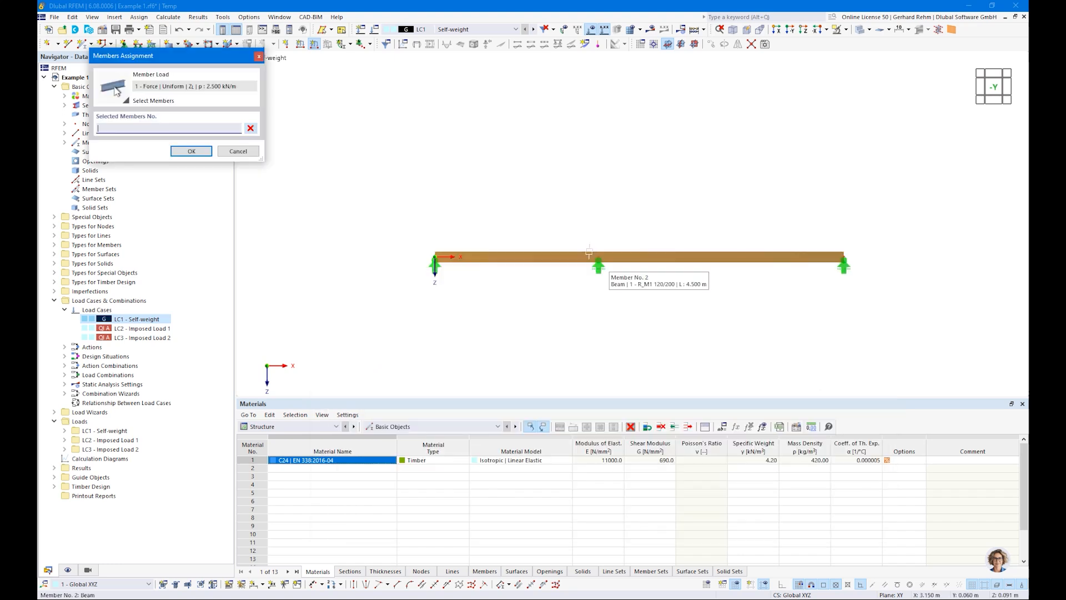
pyautogui.click(538, 251)
pyautogui.click(678, 259)
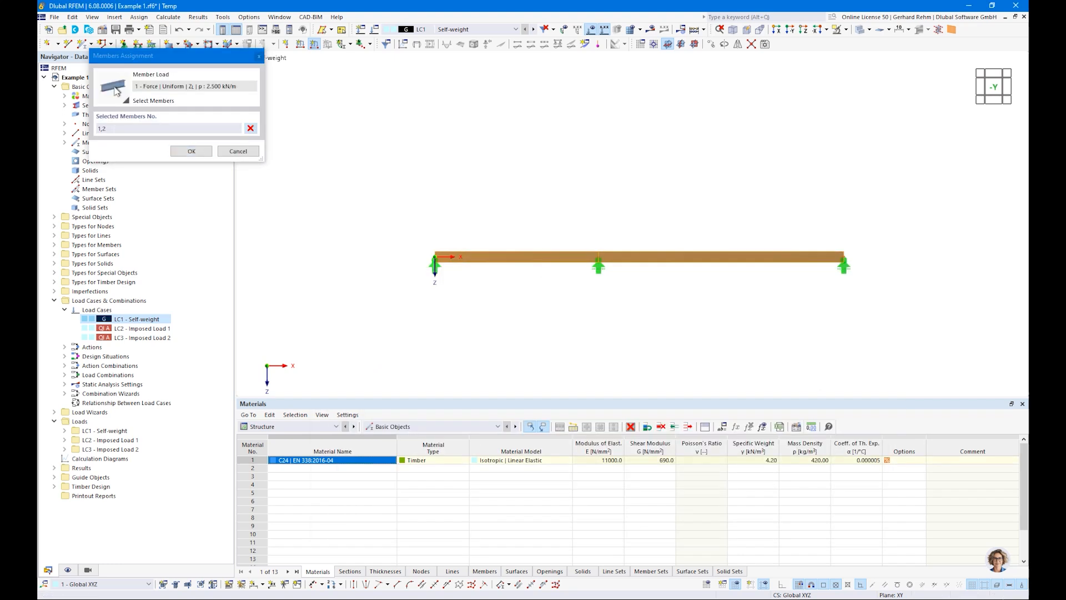
pyautogui.click(191, 152)
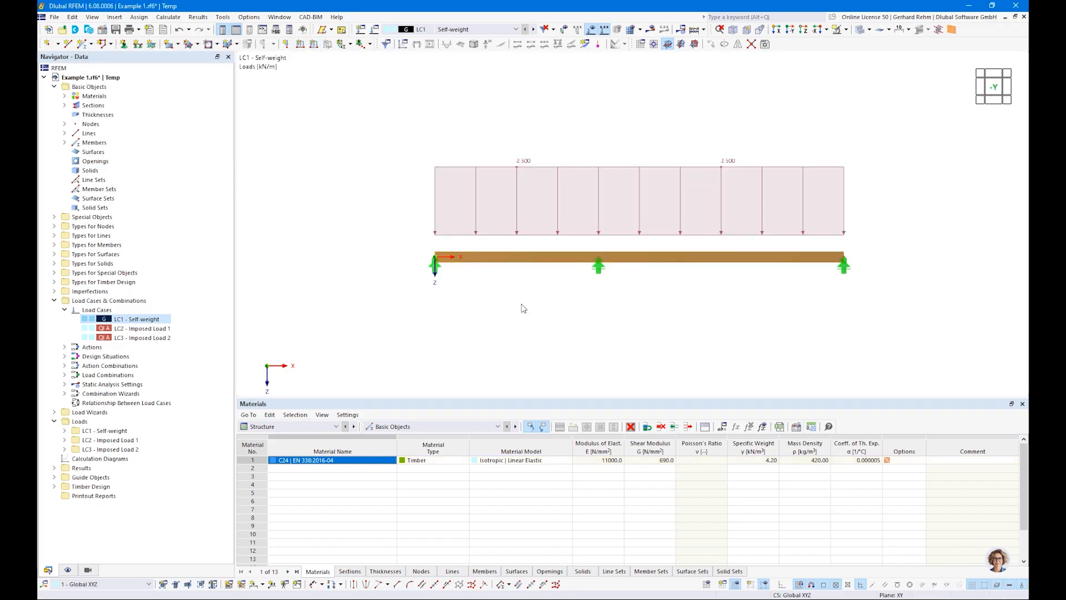
# In load case LC2, apply a uniform member load of 3 kN/m to the first span only.
pyautogui.click(534, 30)
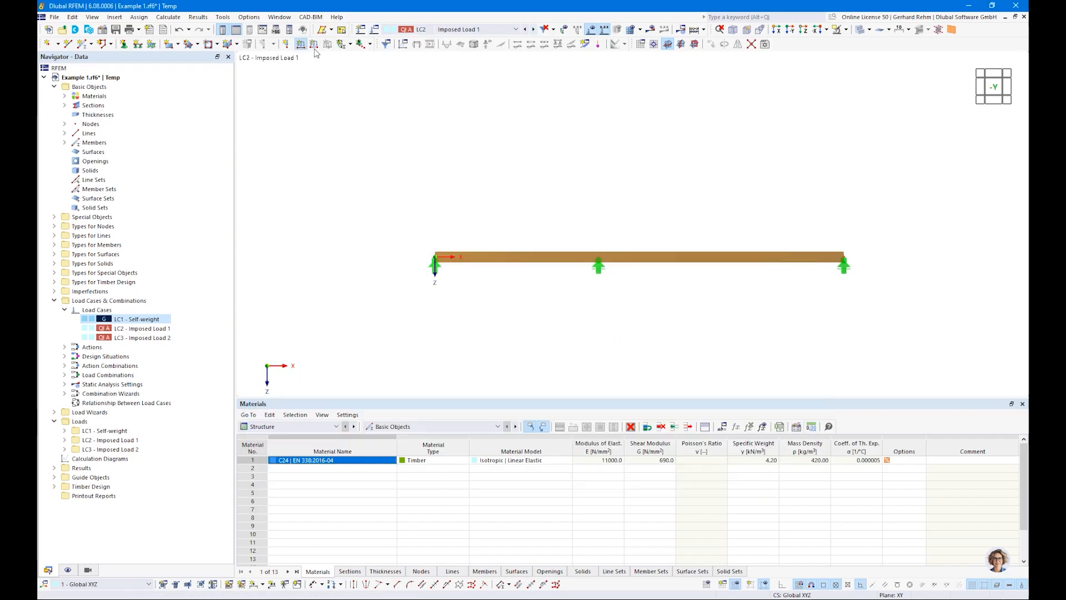
pyautogui.click(314, 45)
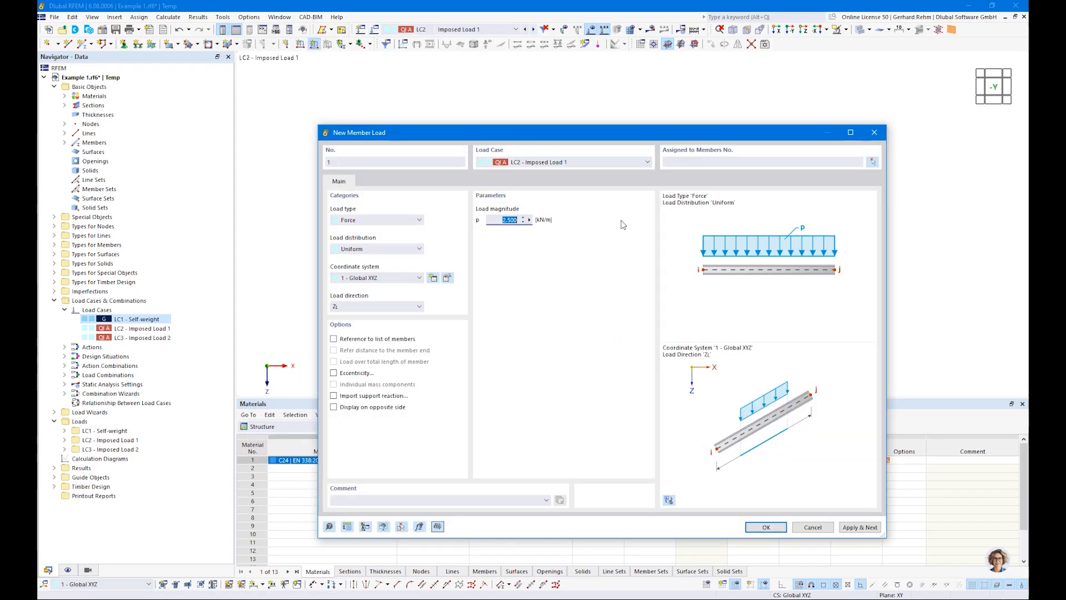
pyautogui.write('3')
pyautogui.press('Tab')
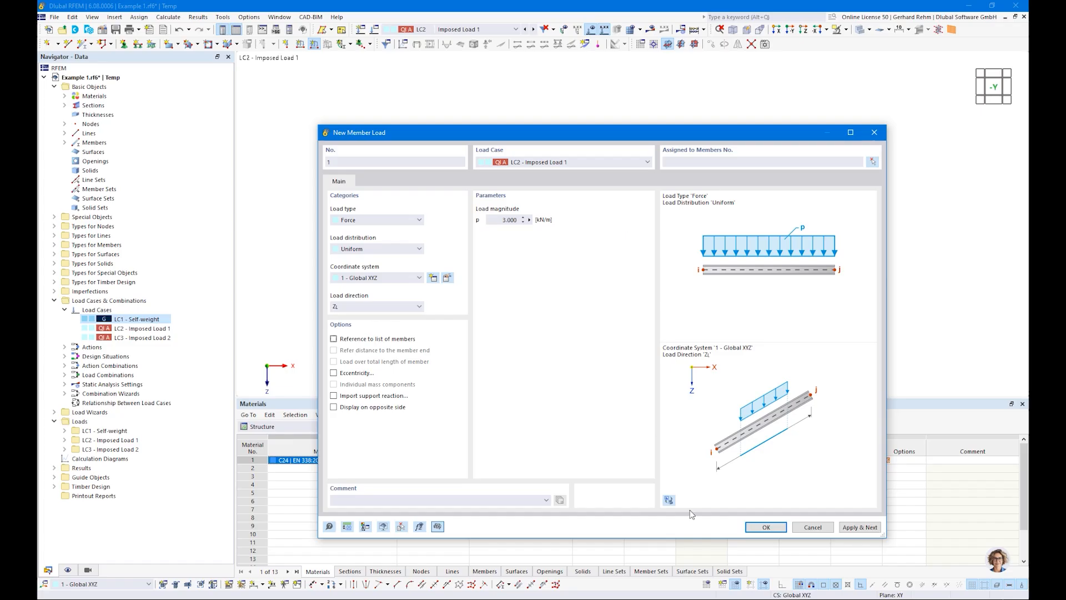
pyautogui.click(762, 527)
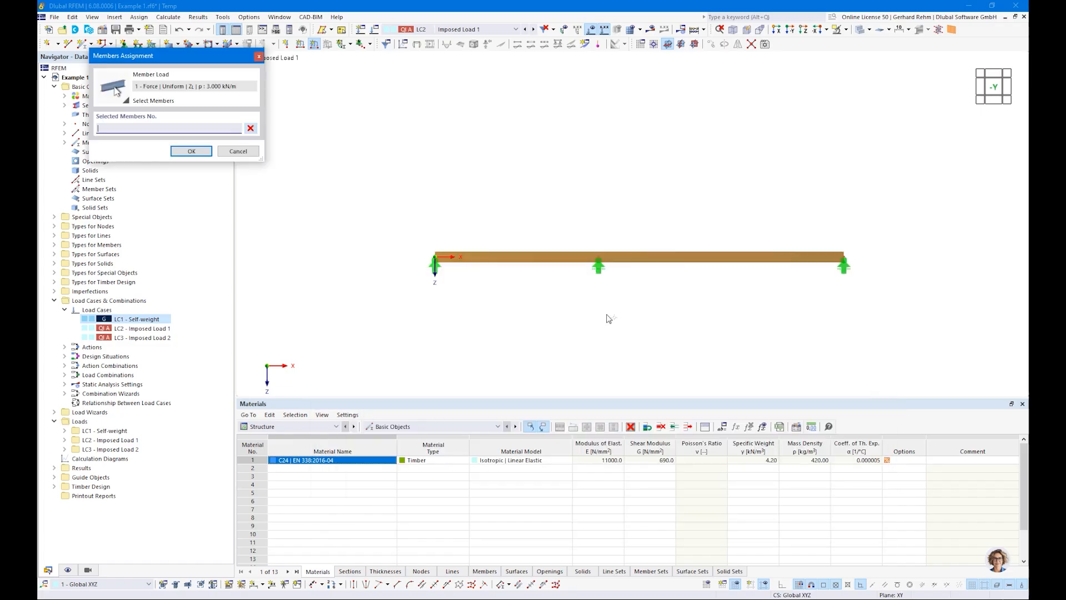
pyautogui.click(555, 257)
pyautogui.click(191, 150)
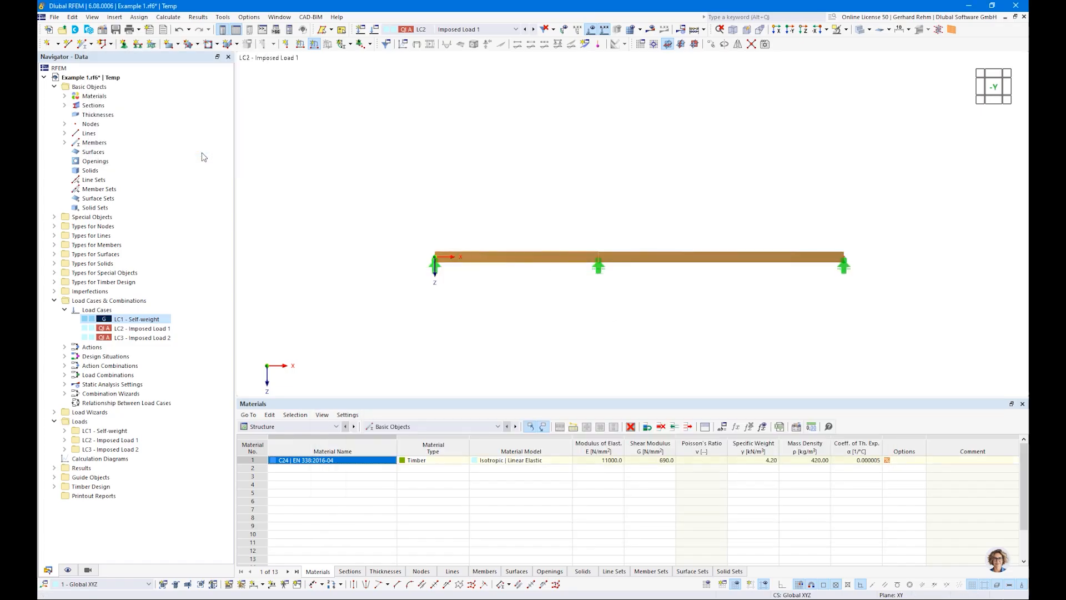
# In load case LC3, apply a uniform member load of 3 kN/m to the second span only.
pyautogui.click(534, 29)
pyautogui.click(314, 44)
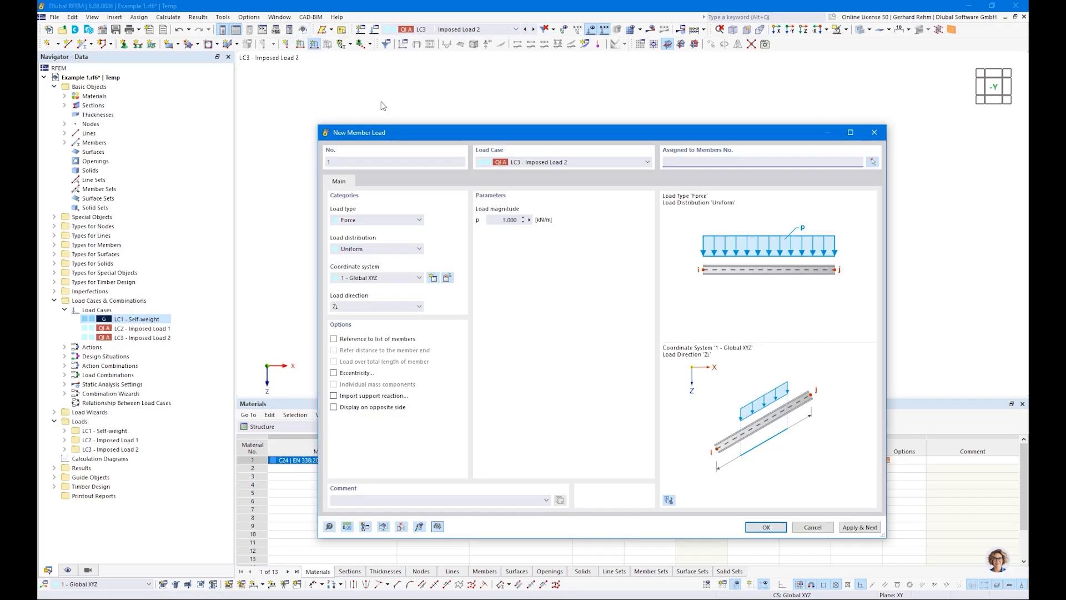
pyautogui.click(872, 161)
pyautogui.click(670, 258)
pyautogui.click(183, 151)
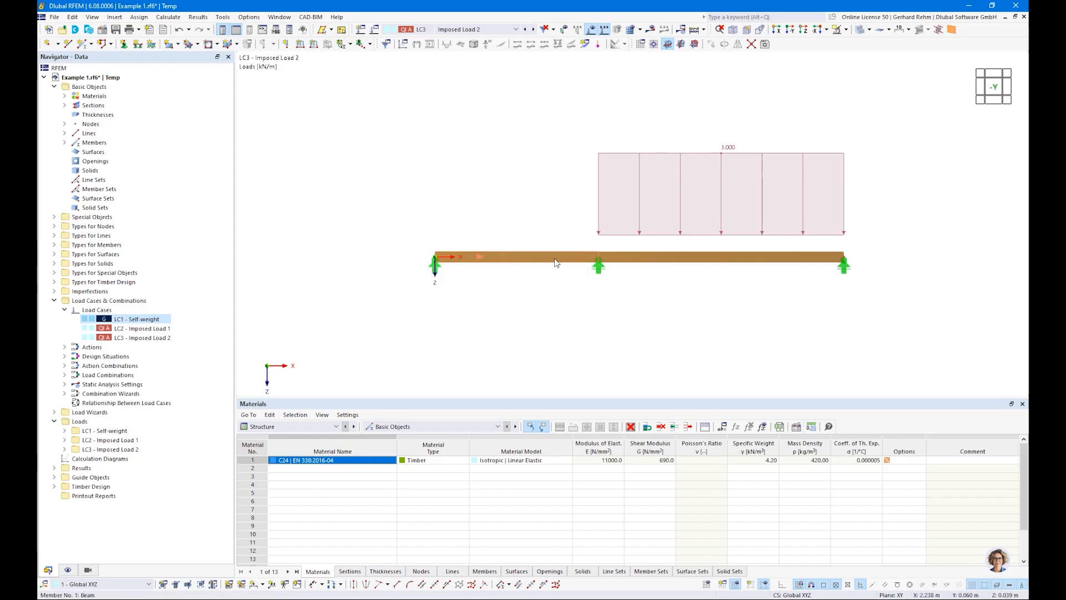
# Open the Load Cases & Combinations dialog and examine action A2's action type and assigned load cases.
pyautogui.click(450, 30)
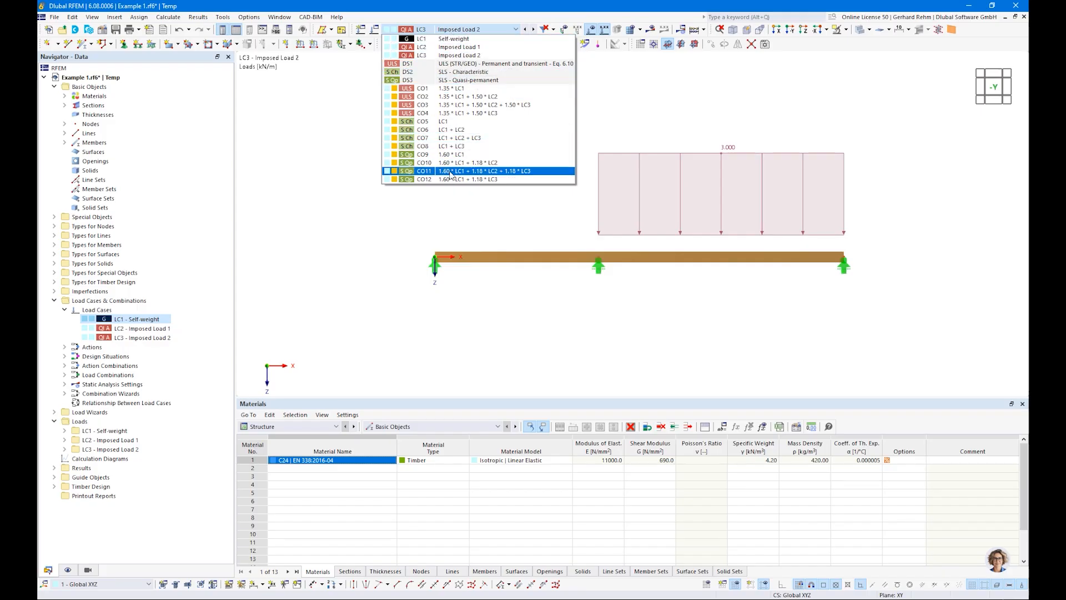
pyautogui.click(345, 237)
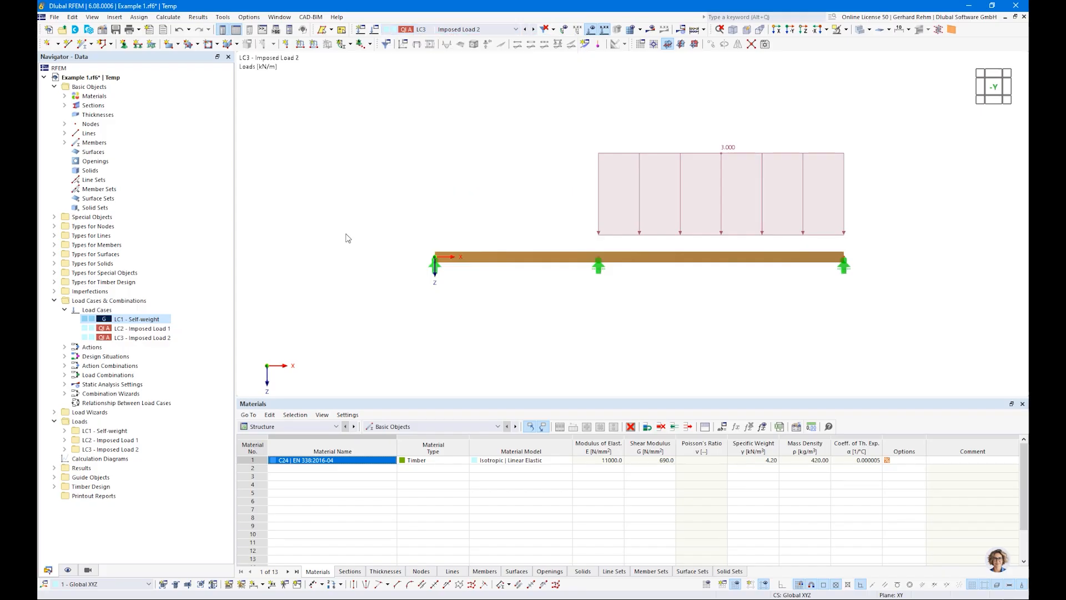
pyautogui.rightClick(86, 301)
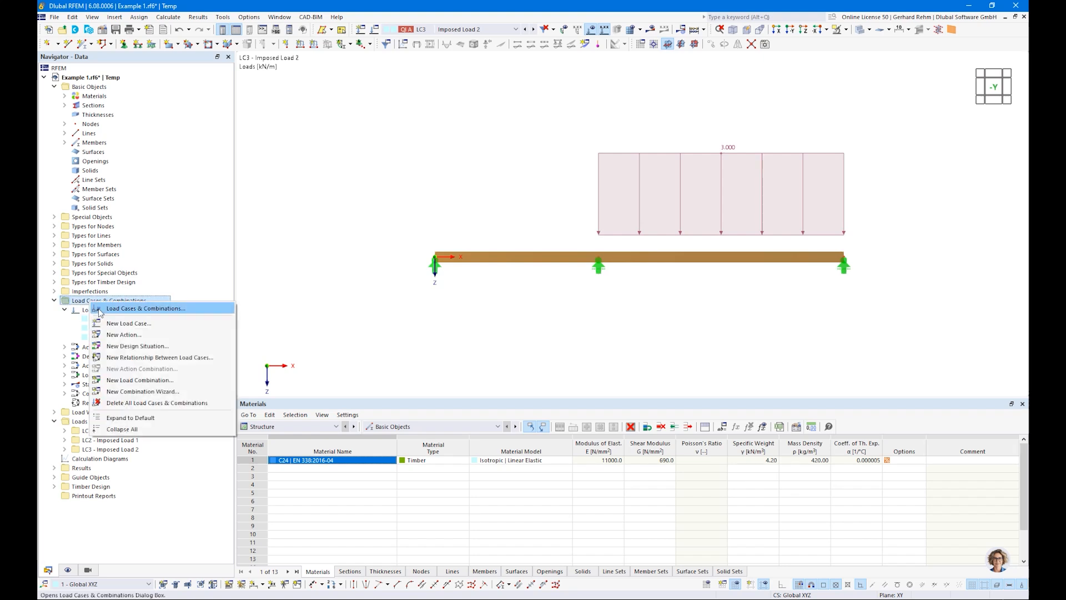
pyautogui.rightClick(81, 311)
pyautogui.click(103, 318)
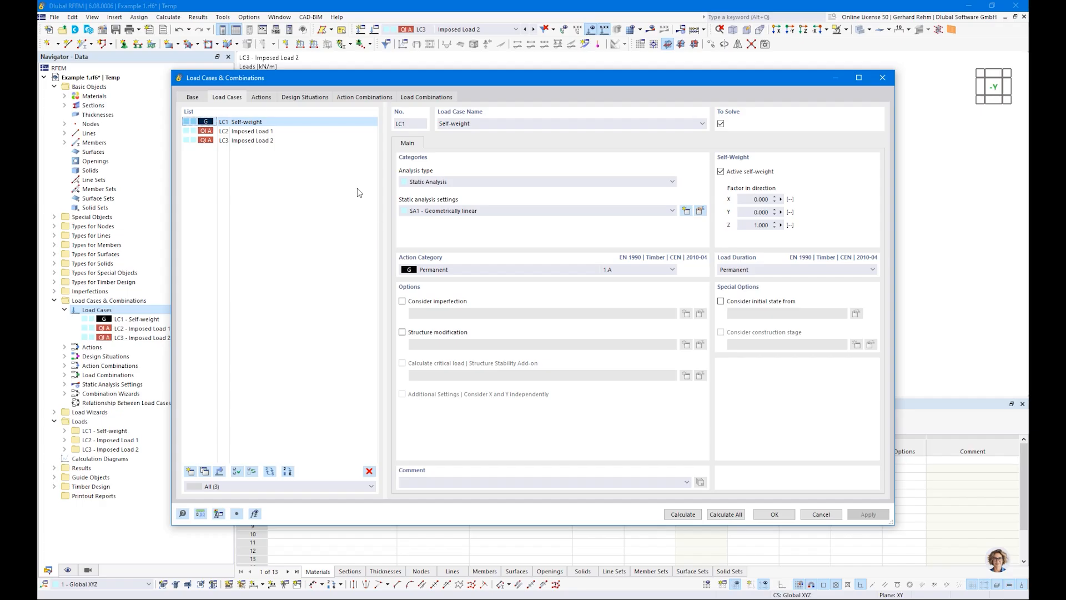
pyautogui.click(259, 100)
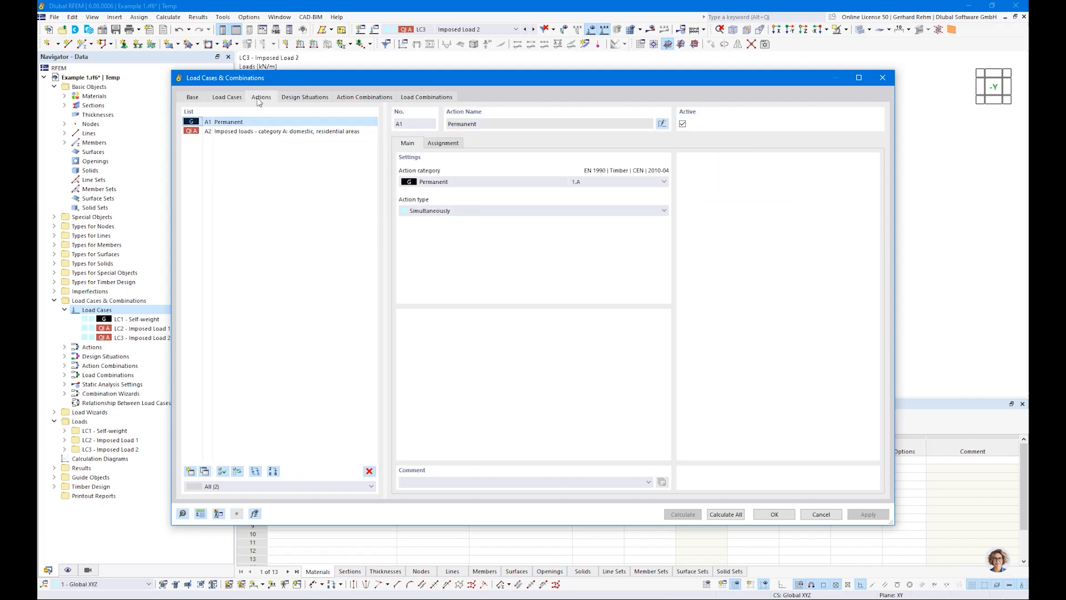
pyautogui.click(223, 133)
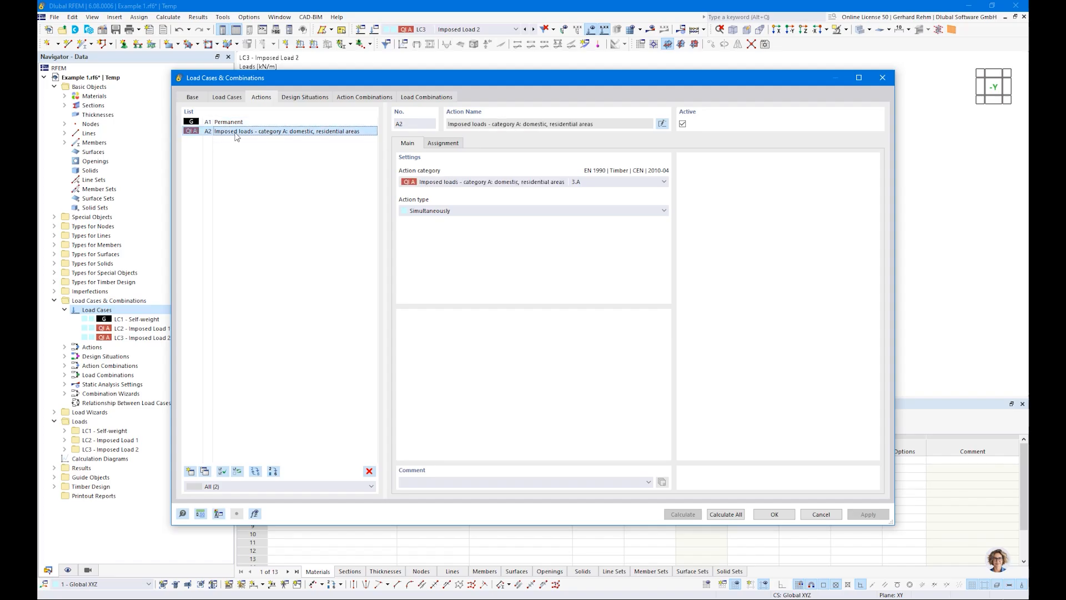
pyautogui.click(413, 212)
pyautogui.click(444, 143)
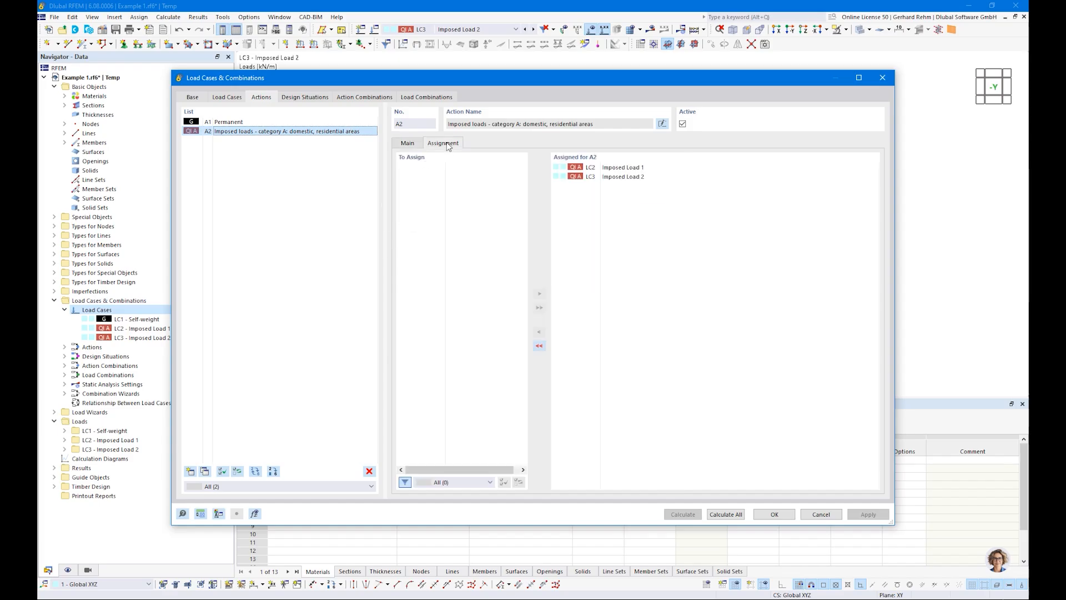
pyautogui.click(408, 144)
pyautogui.click(420, 211)
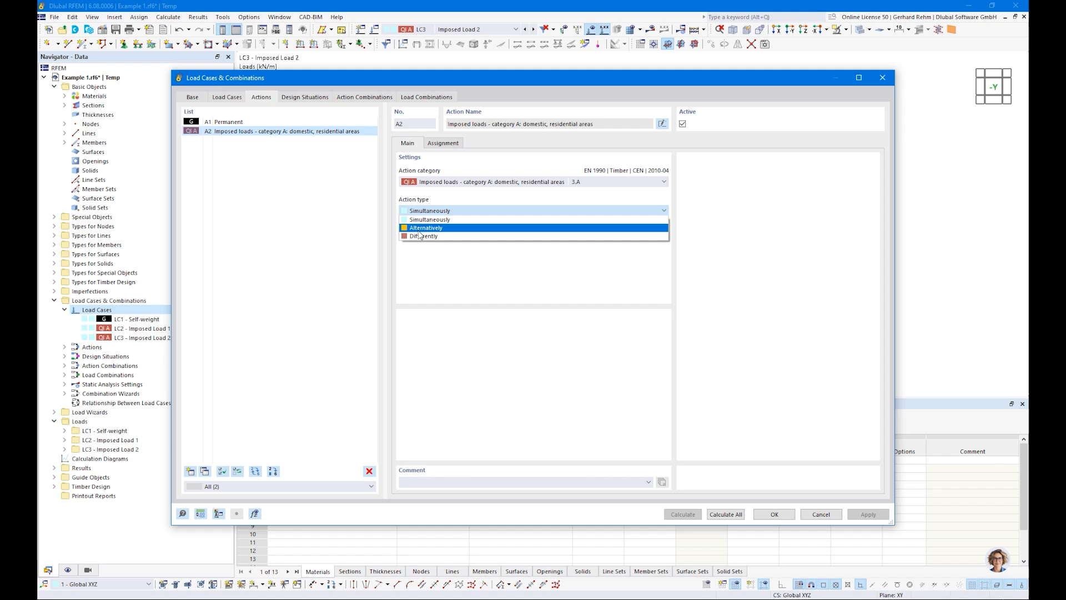
pyautogui.click(438, 272)
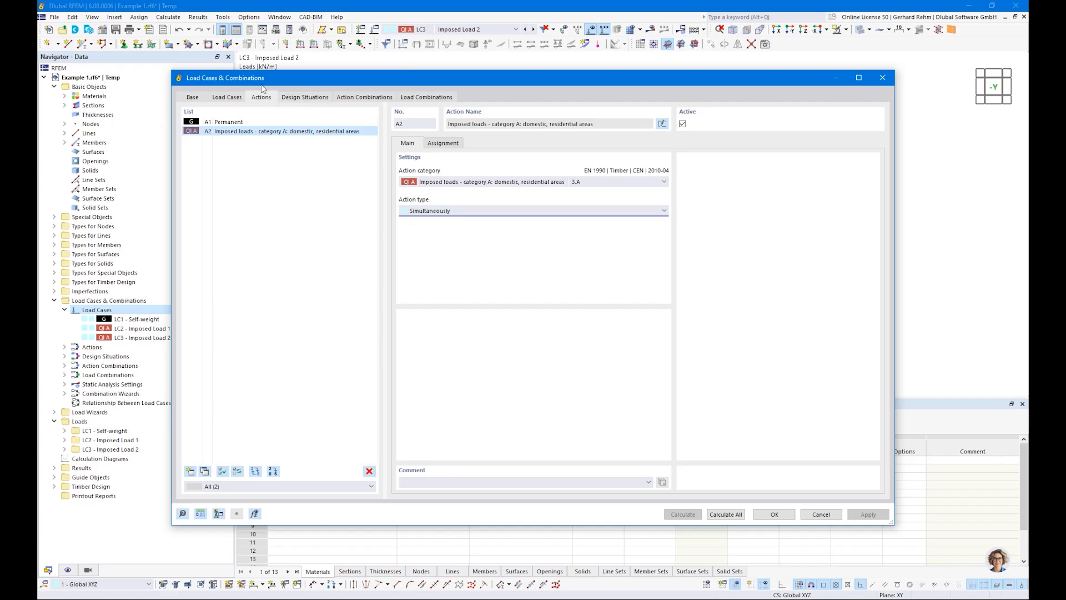
# Assign combination wizard 2 - Load combinations | SA1 - Geometrically linear to all three design situations.
pyautogui.click(303, 97)
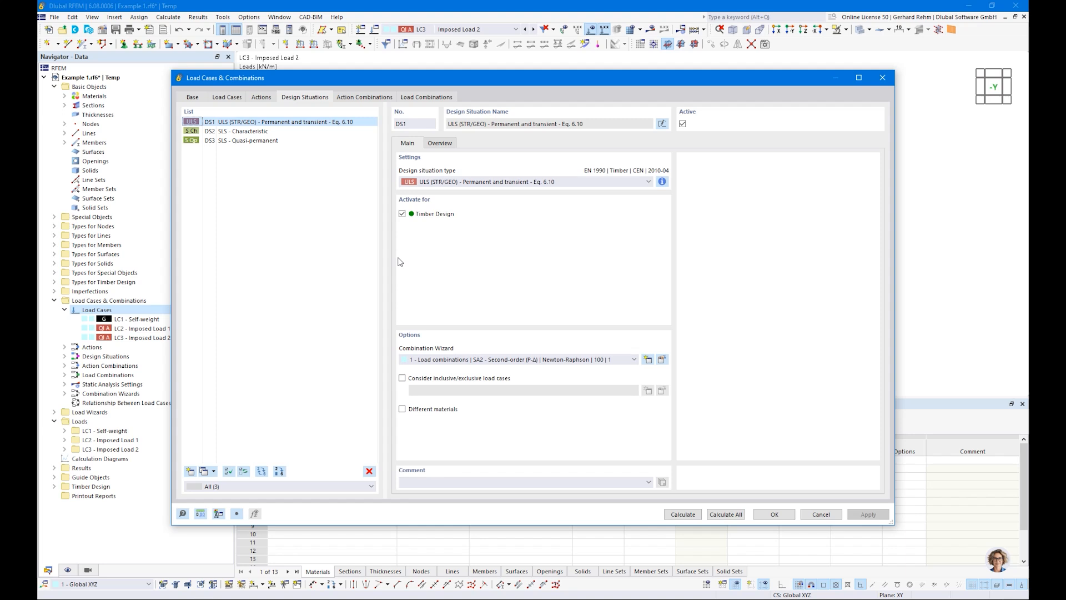
pyautogui.keyDown('shift'); pyautogui.click(246, 140); pyautogui.keyUp('shift')
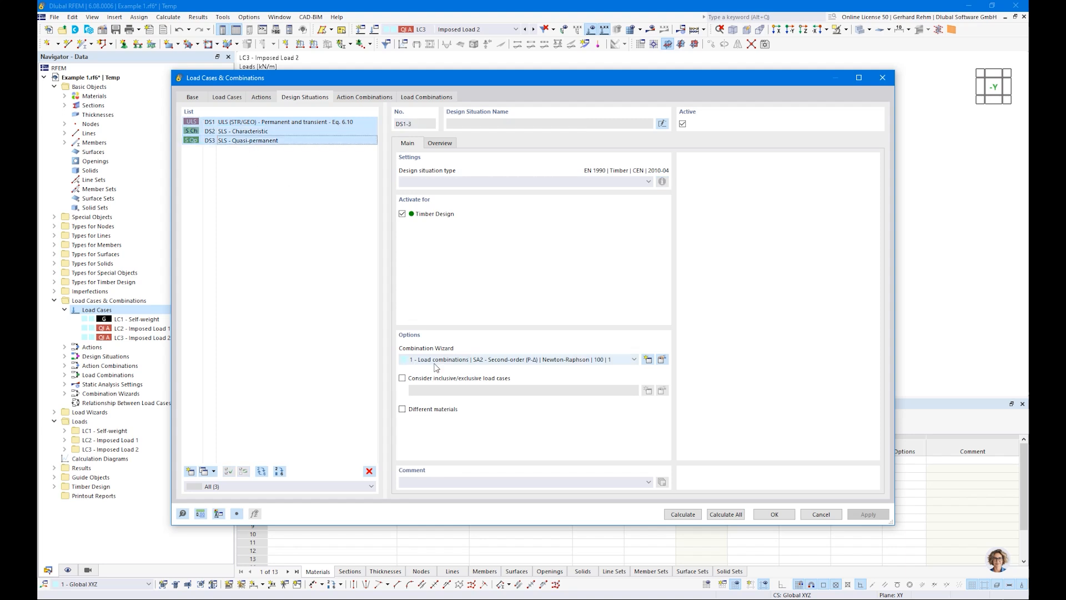
pyautogui.click(486, 360)
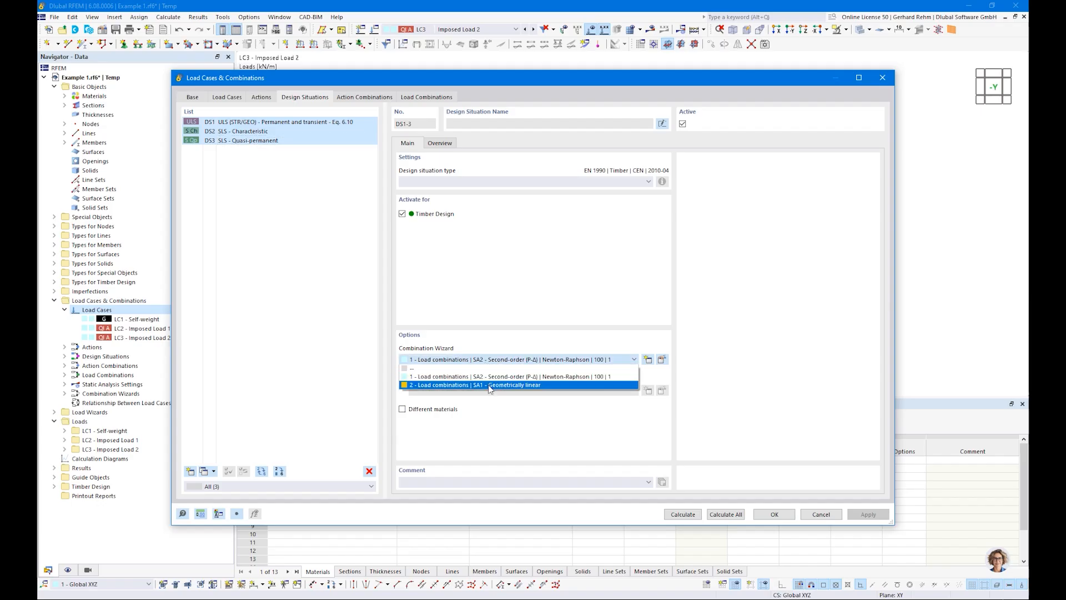
pyautogui.click(489, 385)
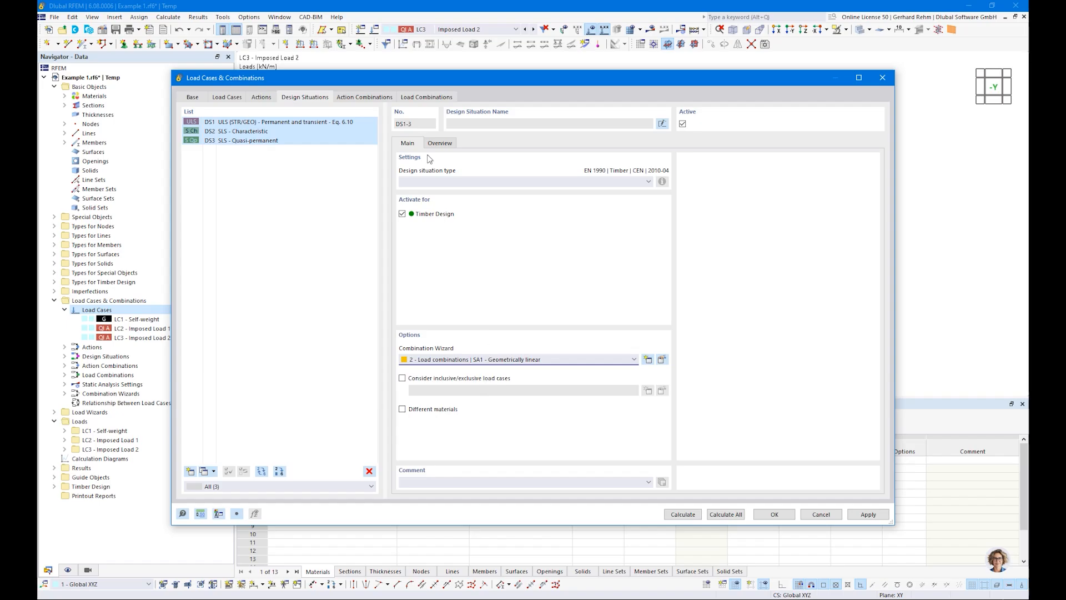
# Review the generated action combinations and load combinations CO1 to CO4.
pyautogui.click(368, 100)
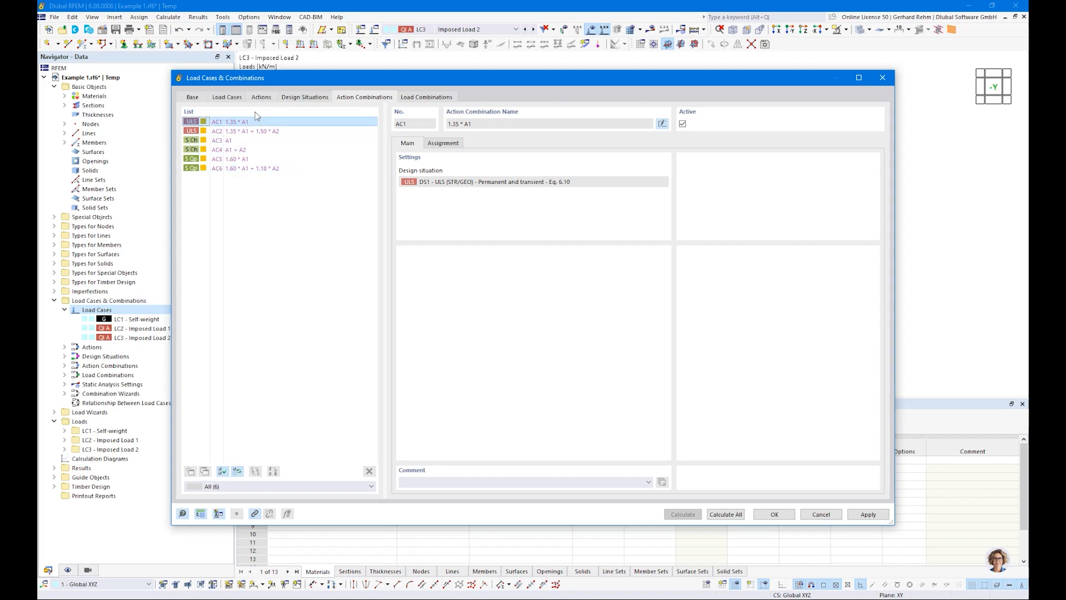
pyautogui.click(419, 97)
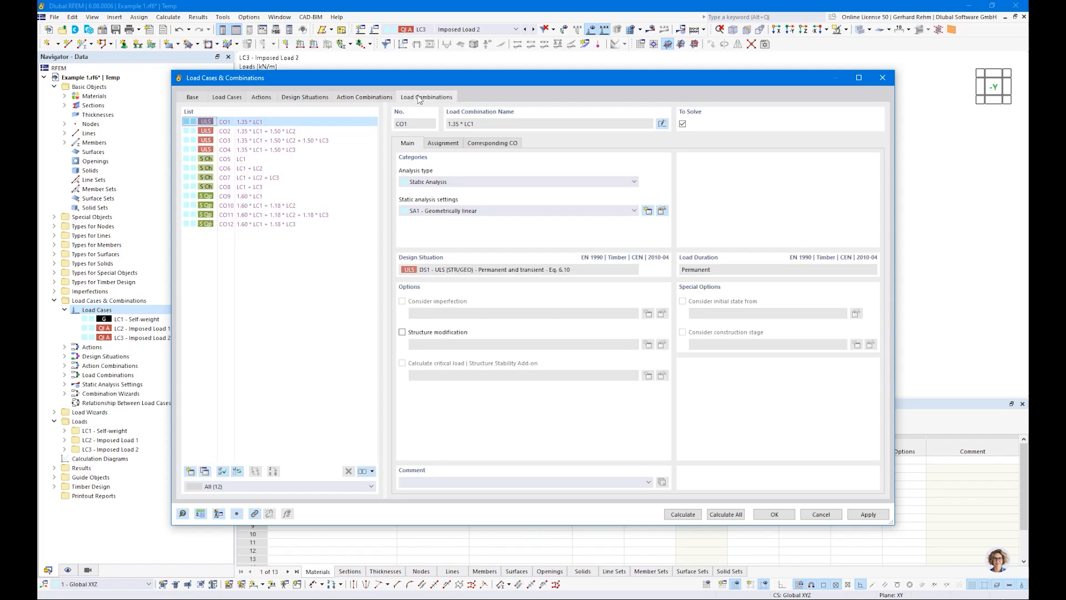
pyautogui.click(249, 135)
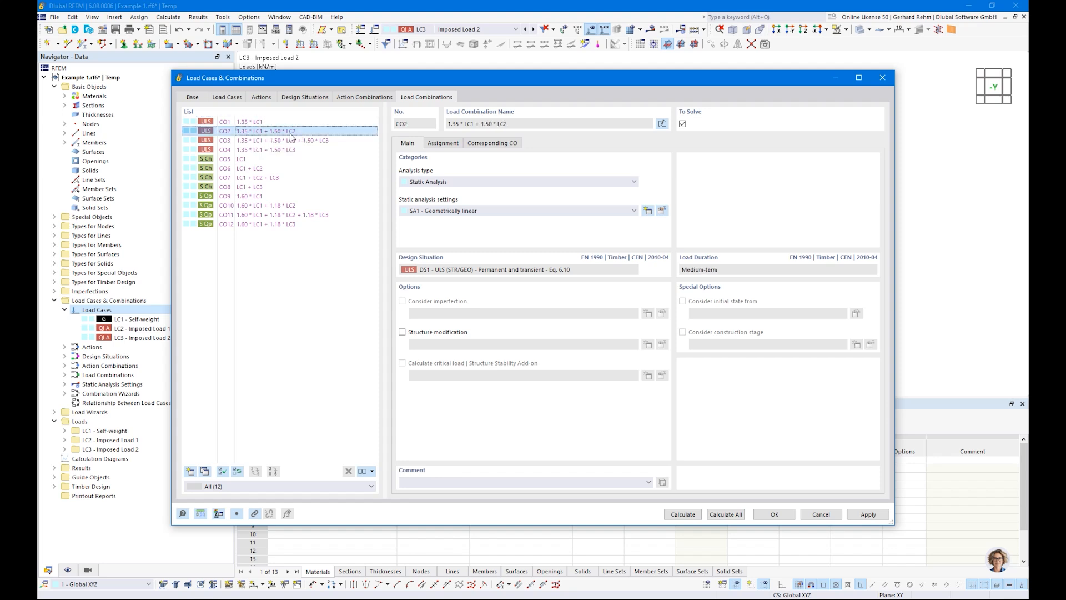
pyautogui.click(254, 143)
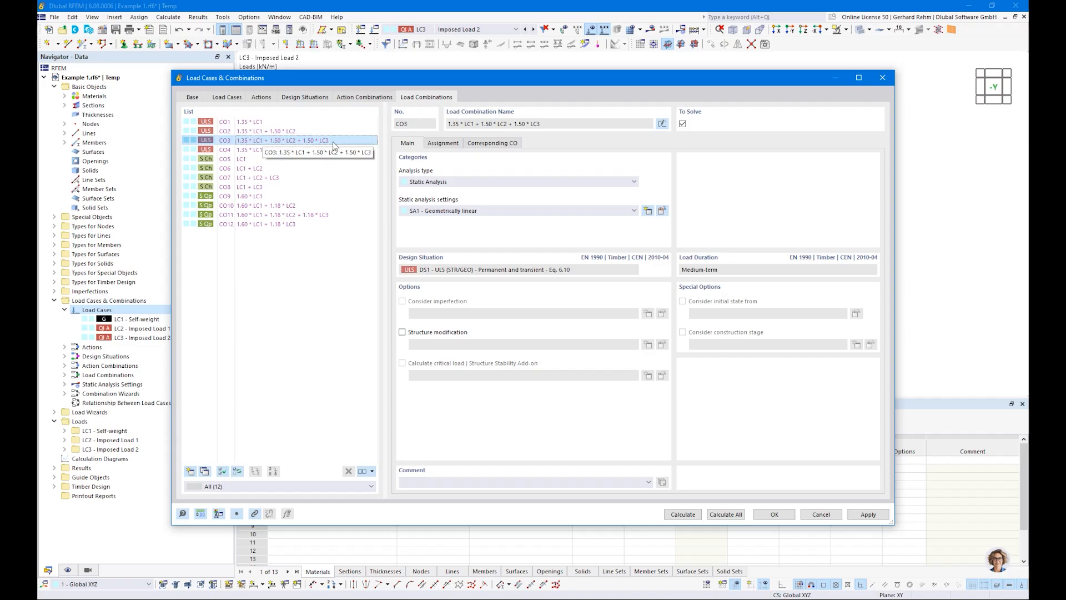
pyautogui.click(235, 151)
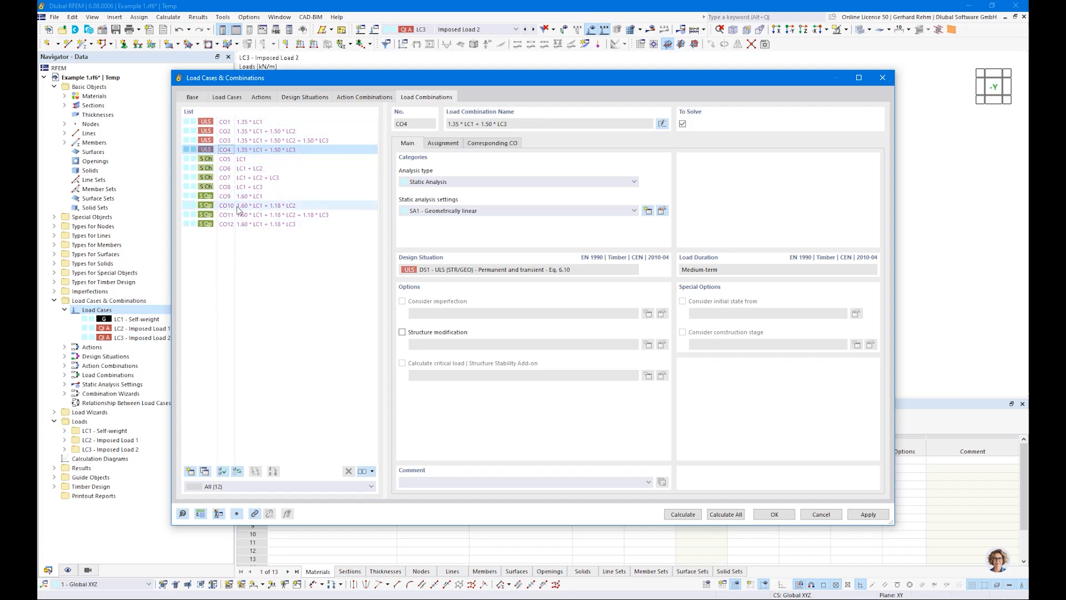
# Review load combinations CO5 to CO12 and the factor assignment of combination CO12.
pyautogui.click(242, 159)
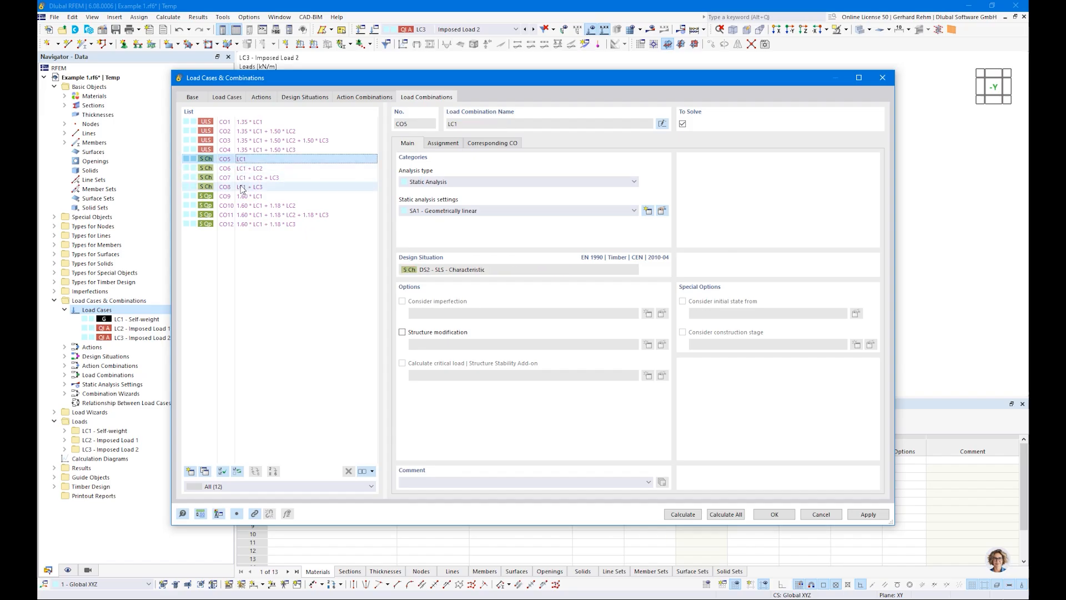
pyautogui.click(243, 188)
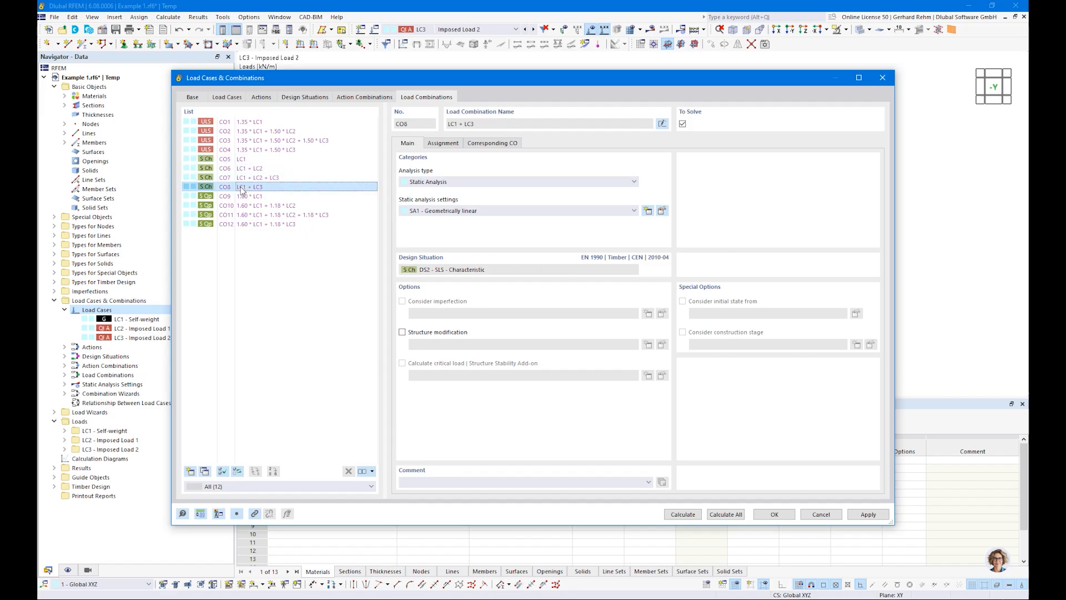
pyautogui.click(242, 196)
pyautogui.click(242, 205)
pyautogui.click(243, 224)
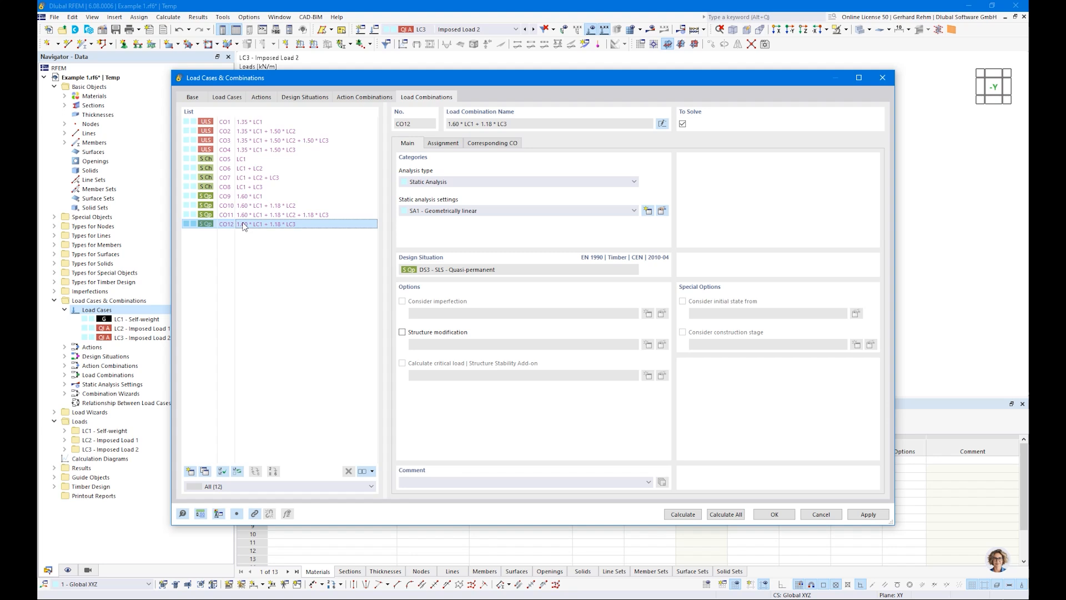
pyautogui.click(443, 143)
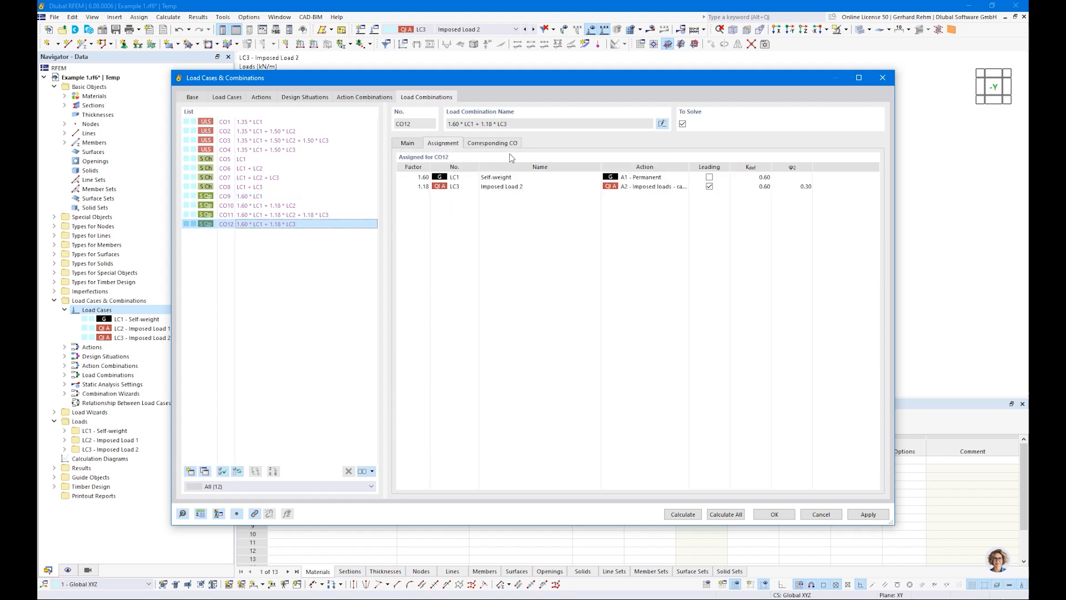
pyautogui.click(791, 188)
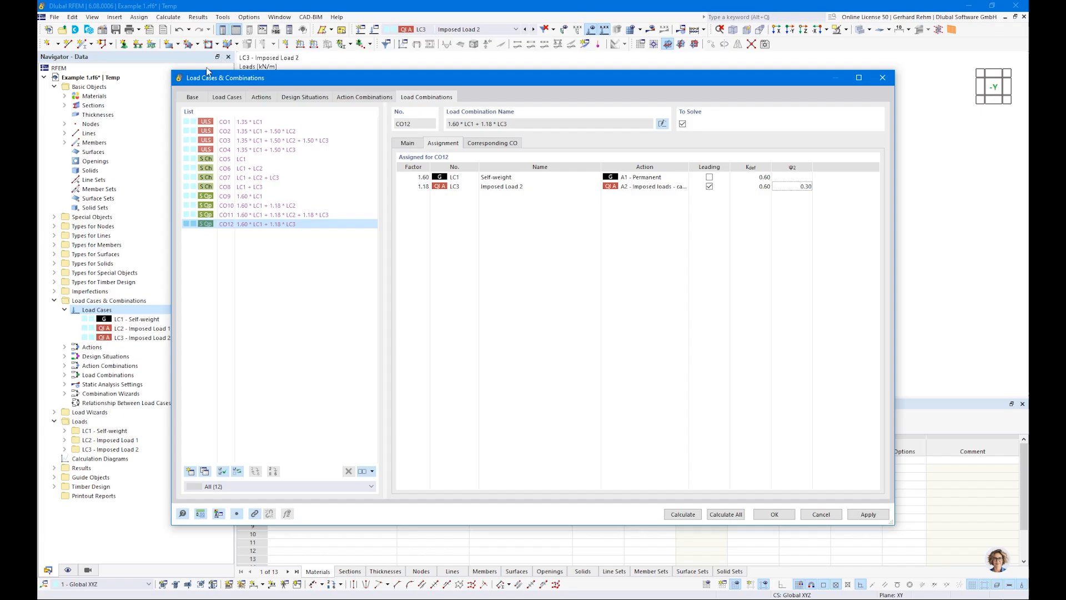
# Examine the partial factors and timber deformation coefficient in the combination wizard settings without changing them.
pyautogui.click(195, 97)
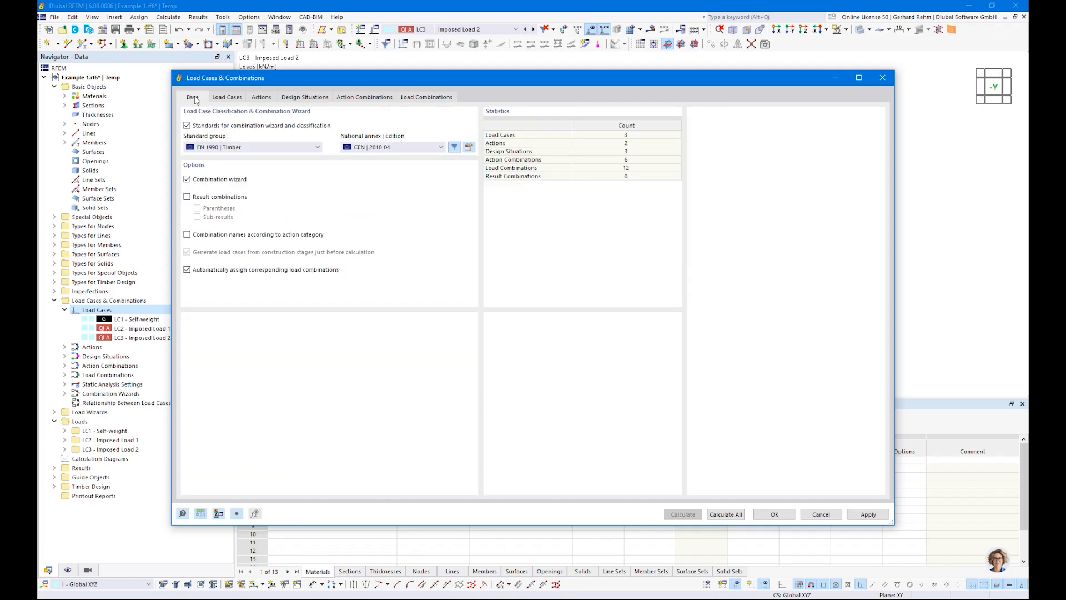
pyautogui.click(469, 148)
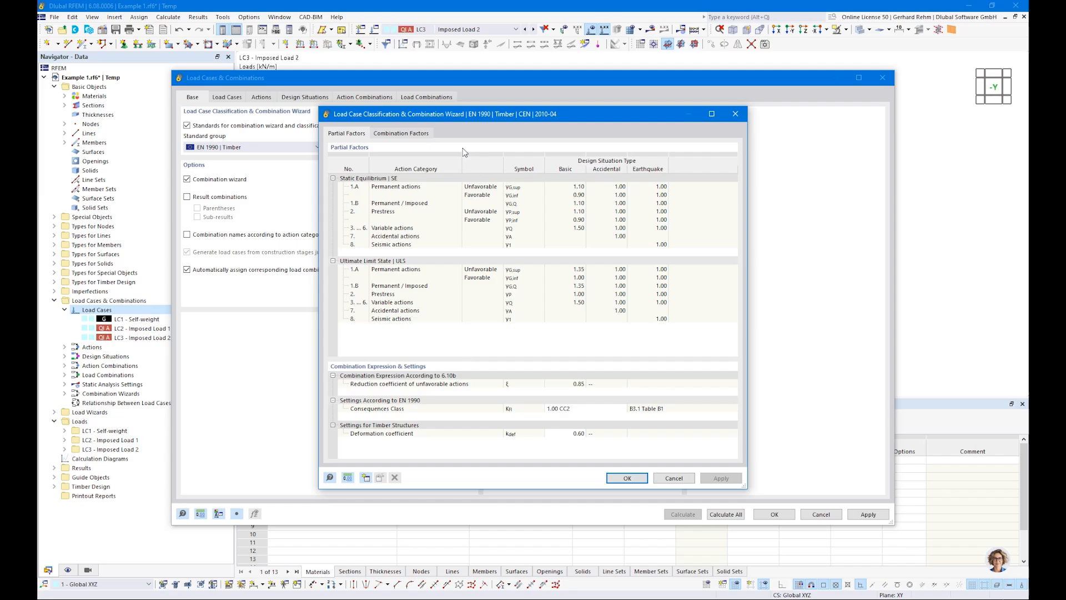
pyautogui.click(574, 433)
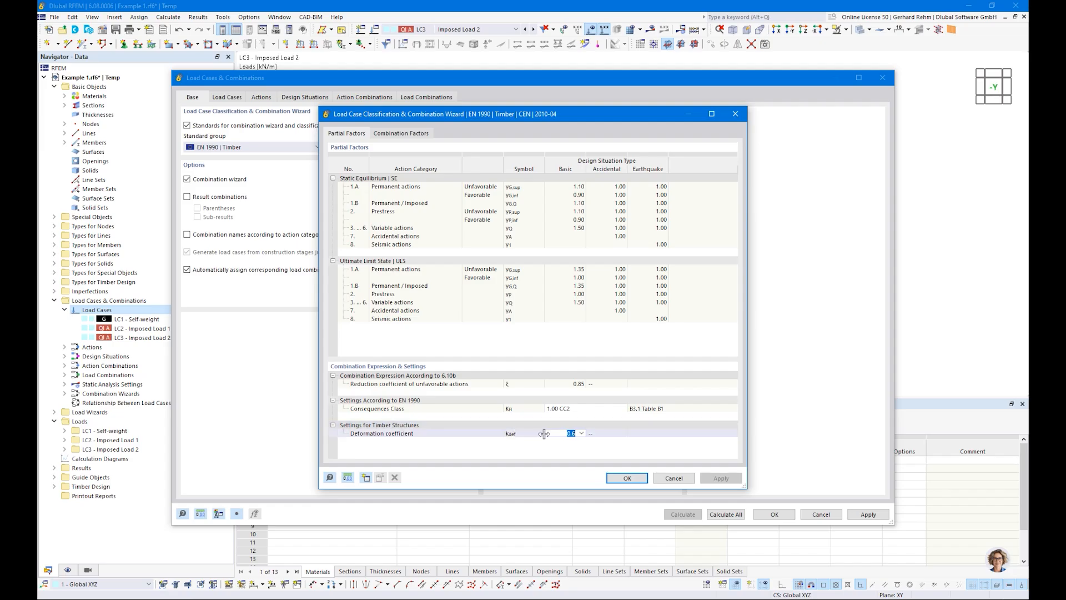
pyautogui.click(561, 438)
pyautogui.click(674, 478)
# Check design situation DS3 and close the Load Cases & Combinations dialog.
pyautogui.click(304, 97)
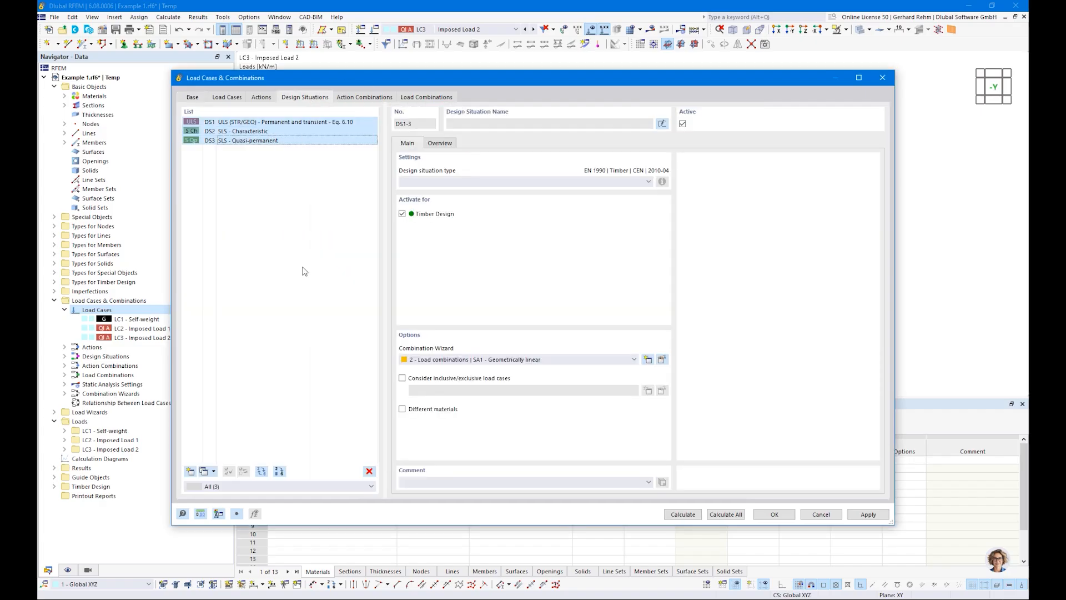
pyautogui.click(244, 140)
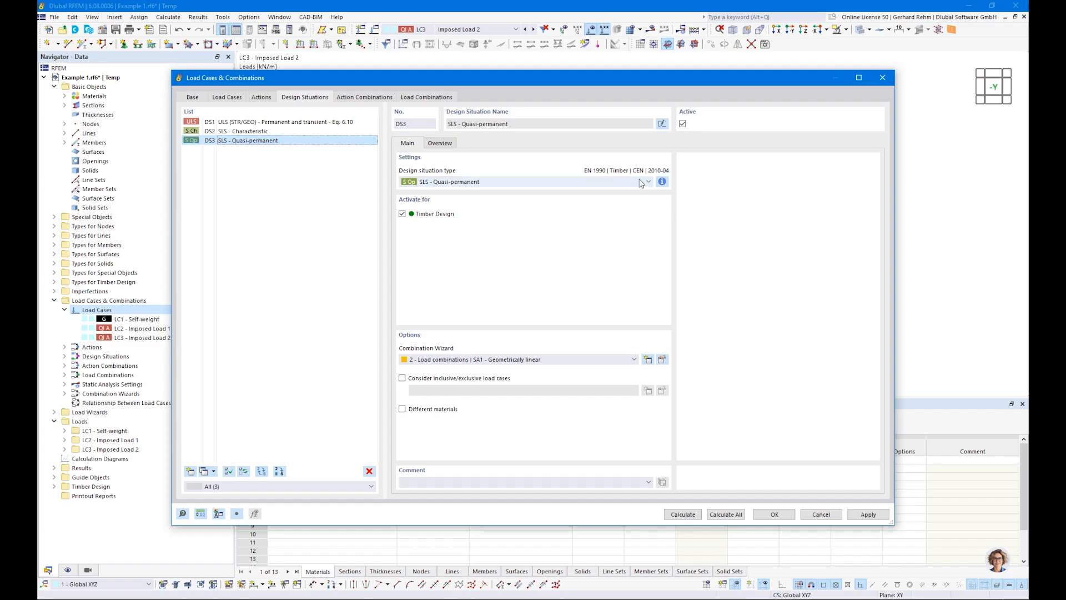
pyautogui.click(770, 514)
# Select design situation DS1 and display its results.
pyautogui.click(451, 28)
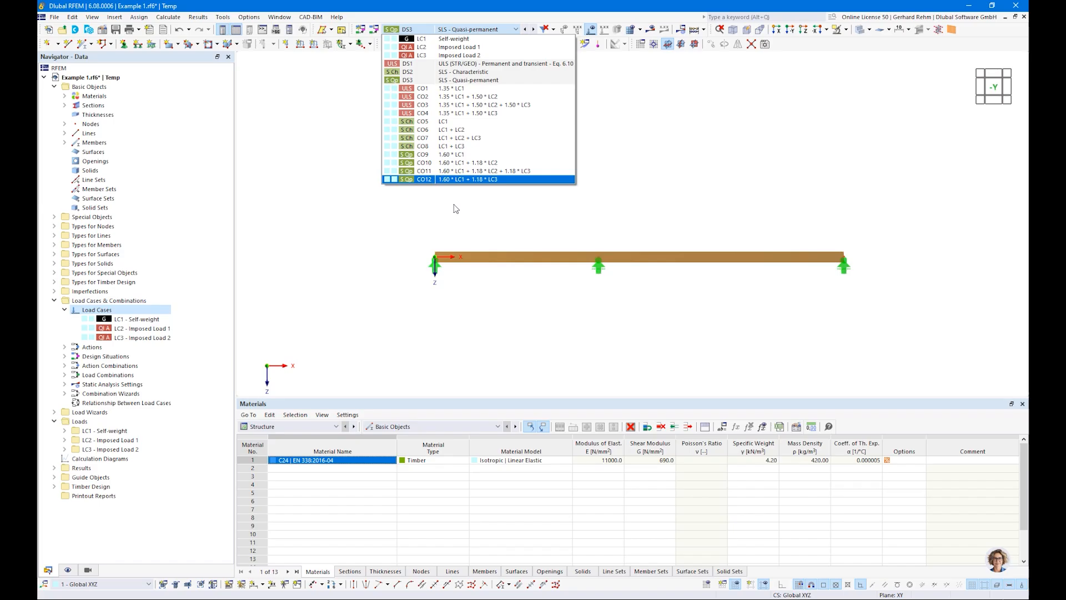
pyautogui.click(457, 66)
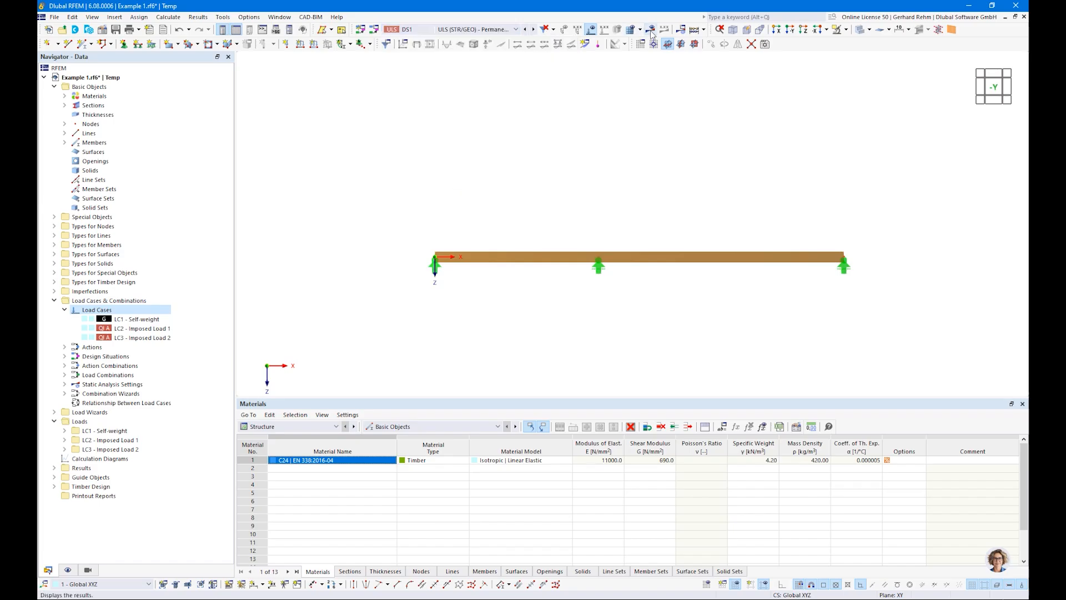
pyautogui.click(651, 29)
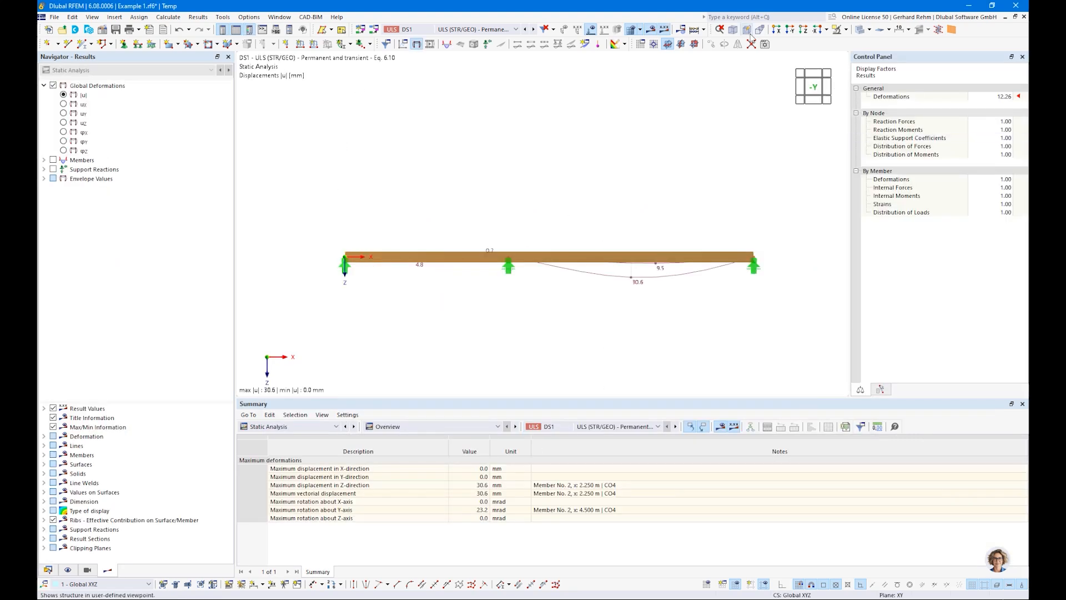
# Set the deformation display factor to 32.
pyautogui.click(859, 30)
pyautogui.click(992, 97)
pyautogui.write('32')
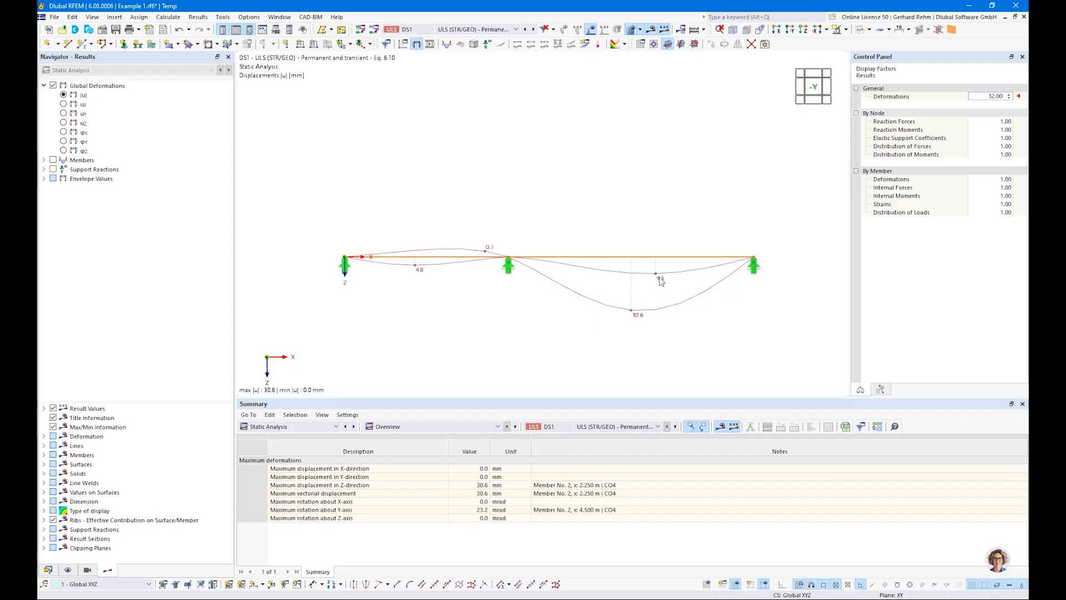
# Browse the deformation results for combinations CO1, CO2, design situation DS1 and CO4.
pyautogui.click(472, 29)
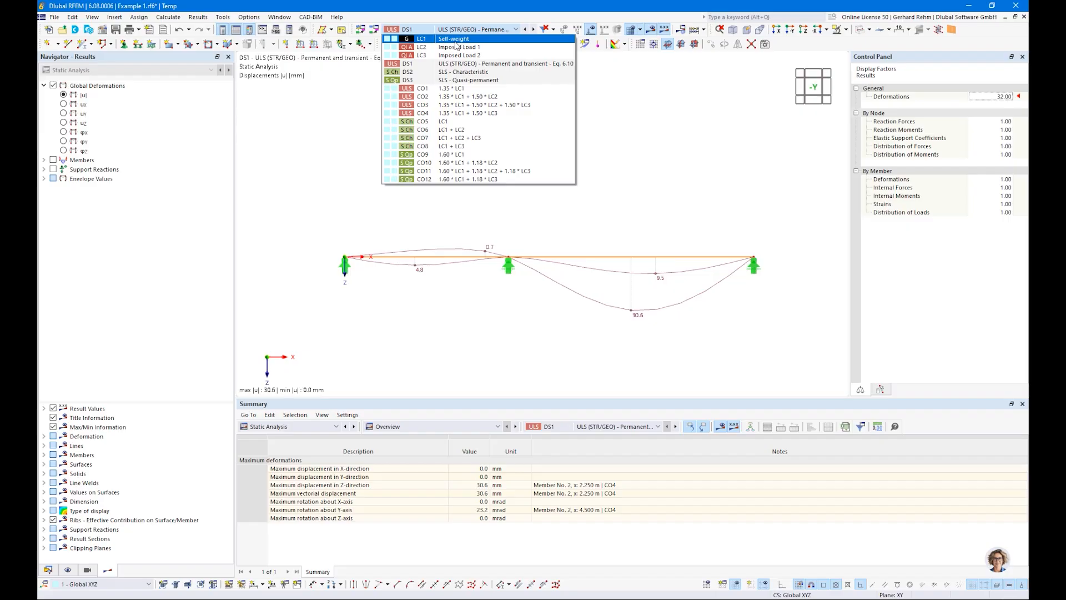
pyautogui.click(424, 90)
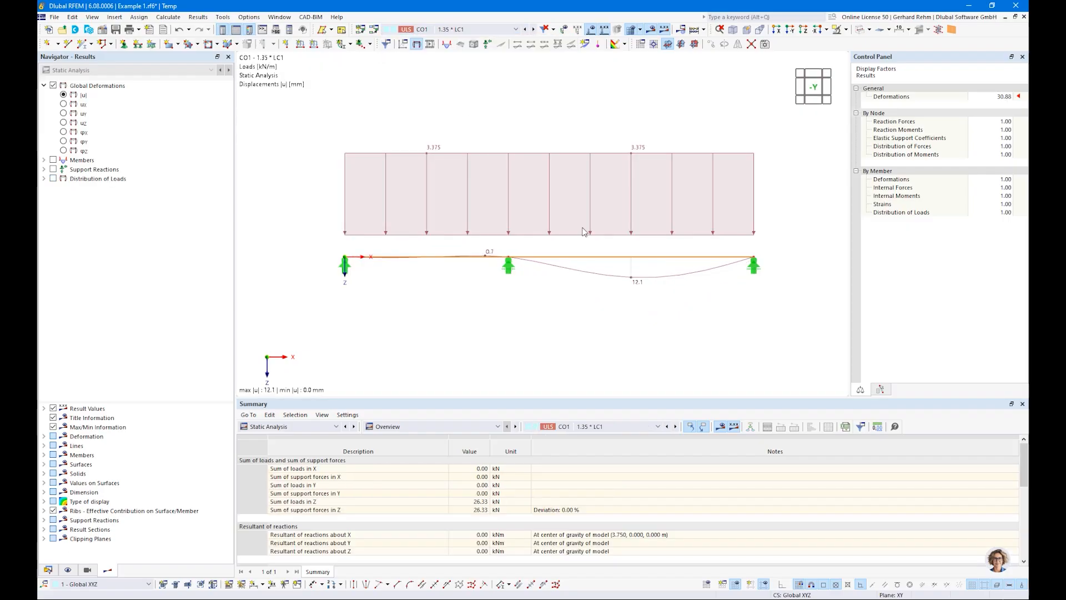
pyautogui.click(437, 28)
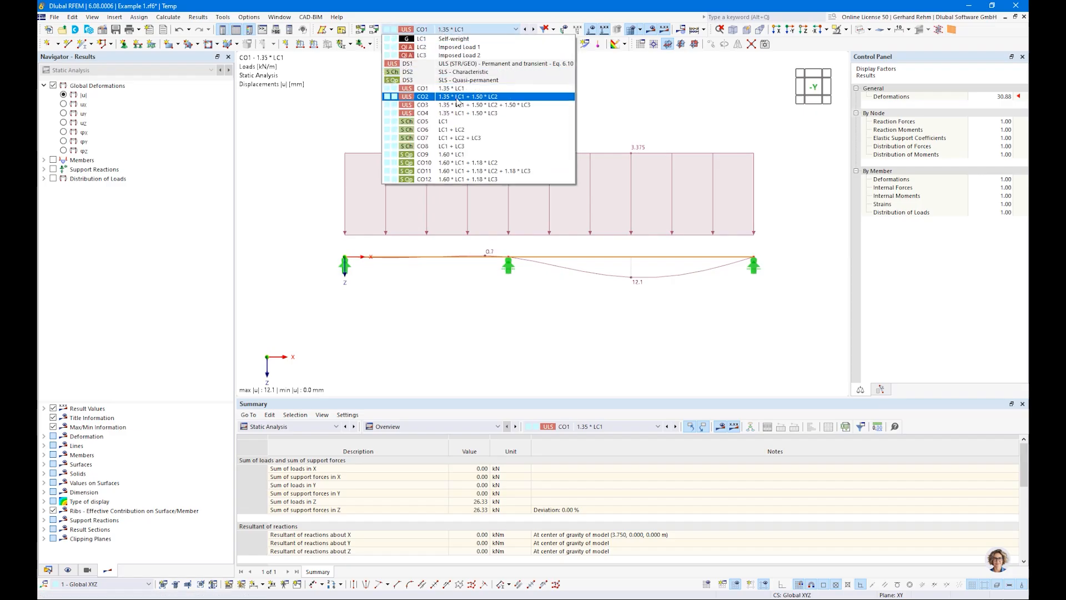
pyautogui.click(457, 98)
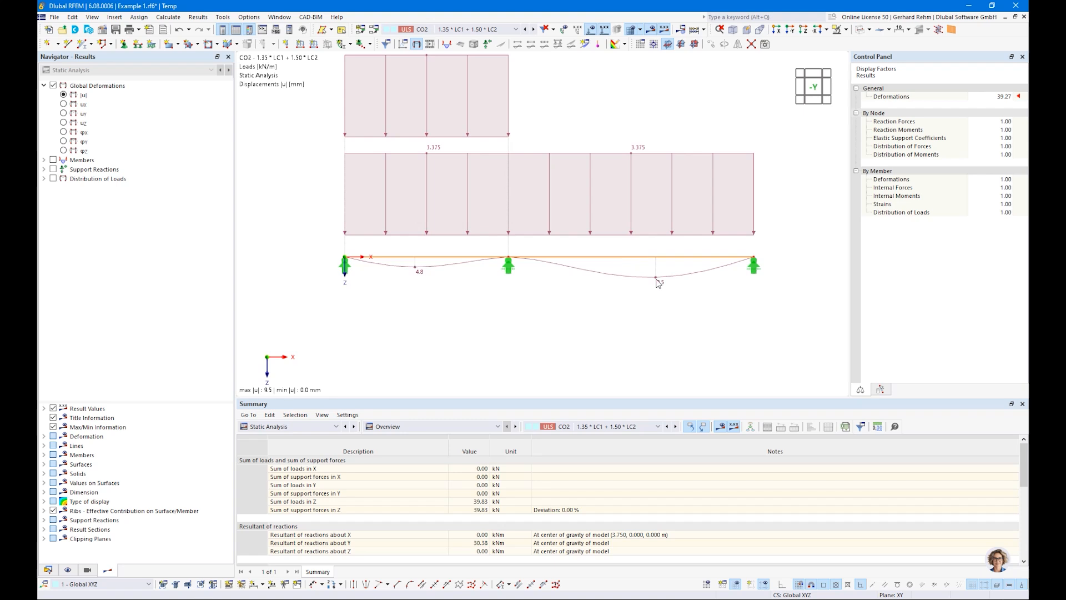
pyautogui.click(441, 29)
pyautogui.click(440, 63)
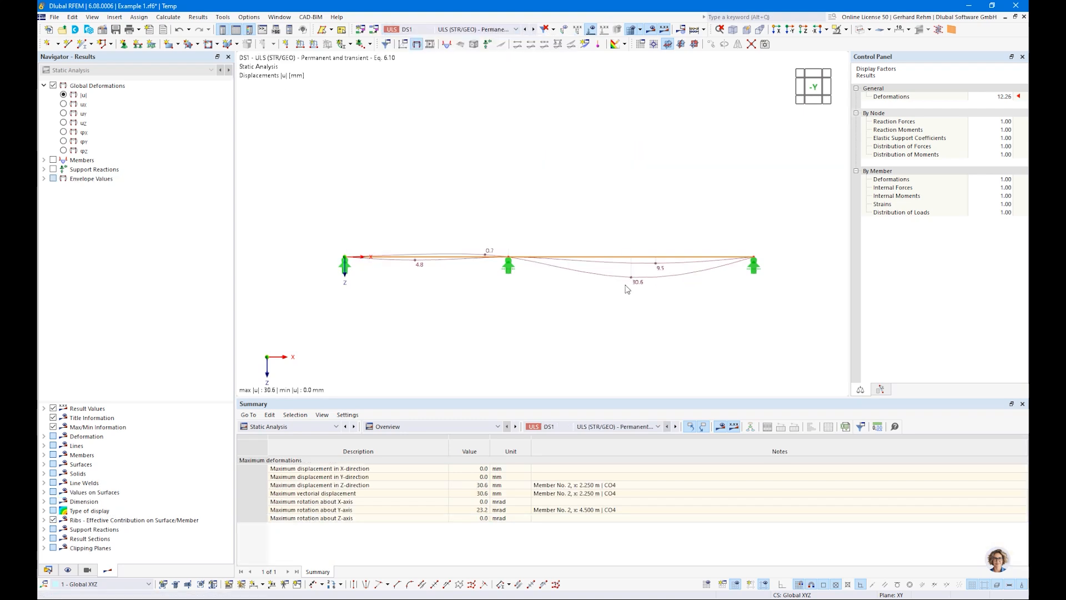
pyautogui.click(429, 29)
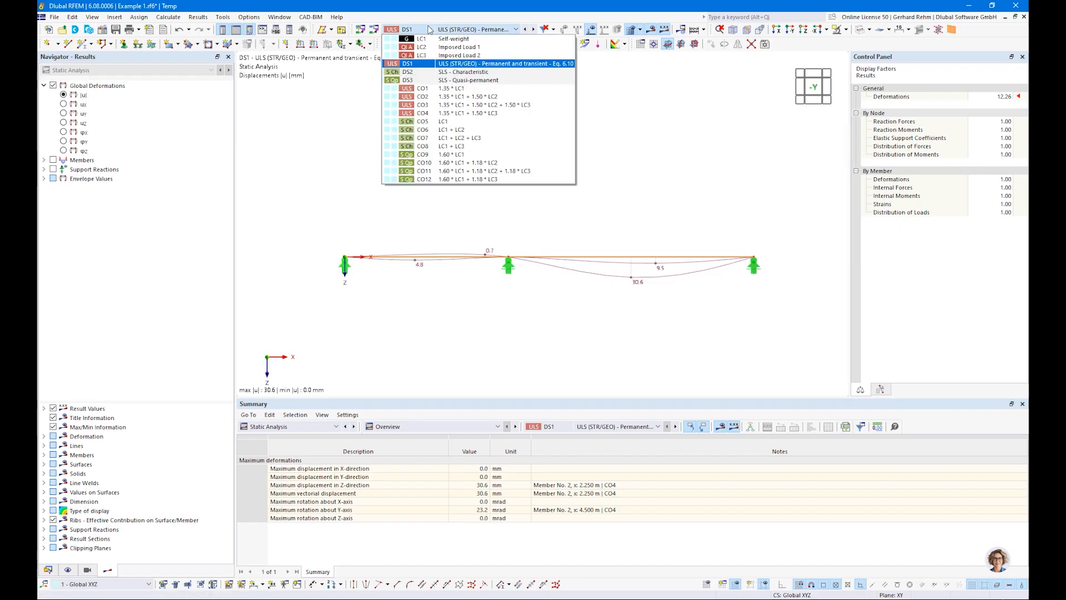
pyautogui.click(458, 113)
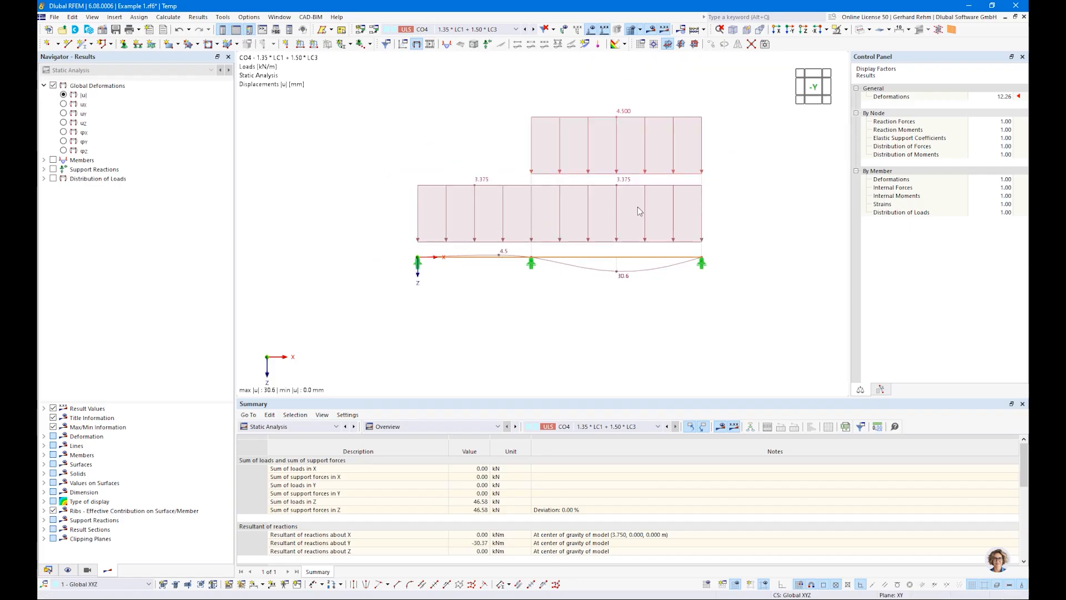
# Display the members' internal bending moments My.
pyautogui.click(44, 160)
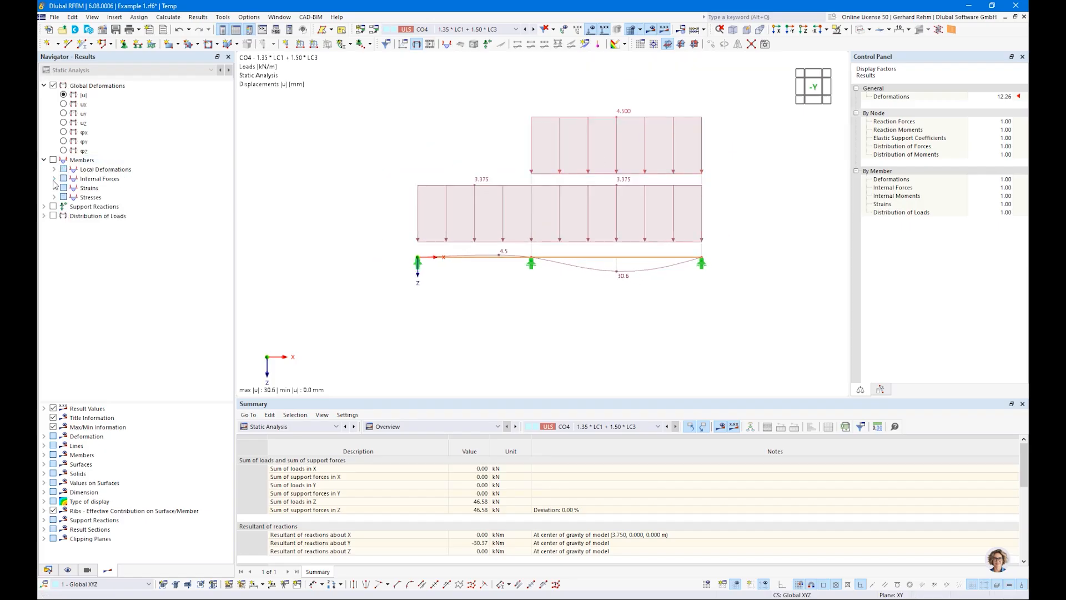
pyautogui.click(54, 178)
pyautogui.click(74, 225)
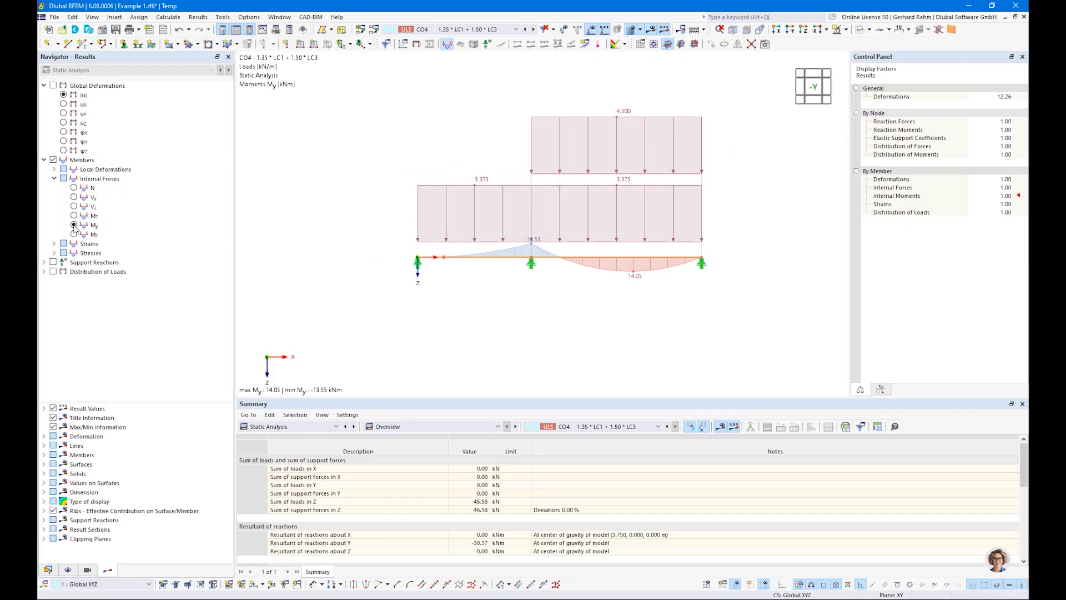
# Compare the My moment diagrams for design situation DS1 and combination CO3.
pyautogui.click(432, 29)
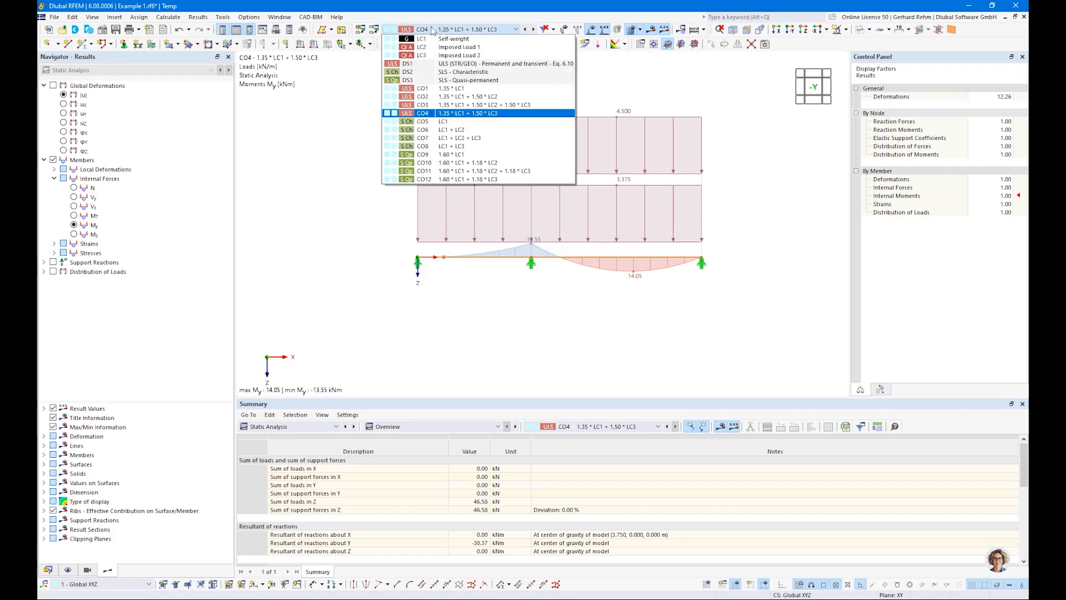
pyautogui.click(425, 64)
pyautogui.scroll(2, 547, 256)
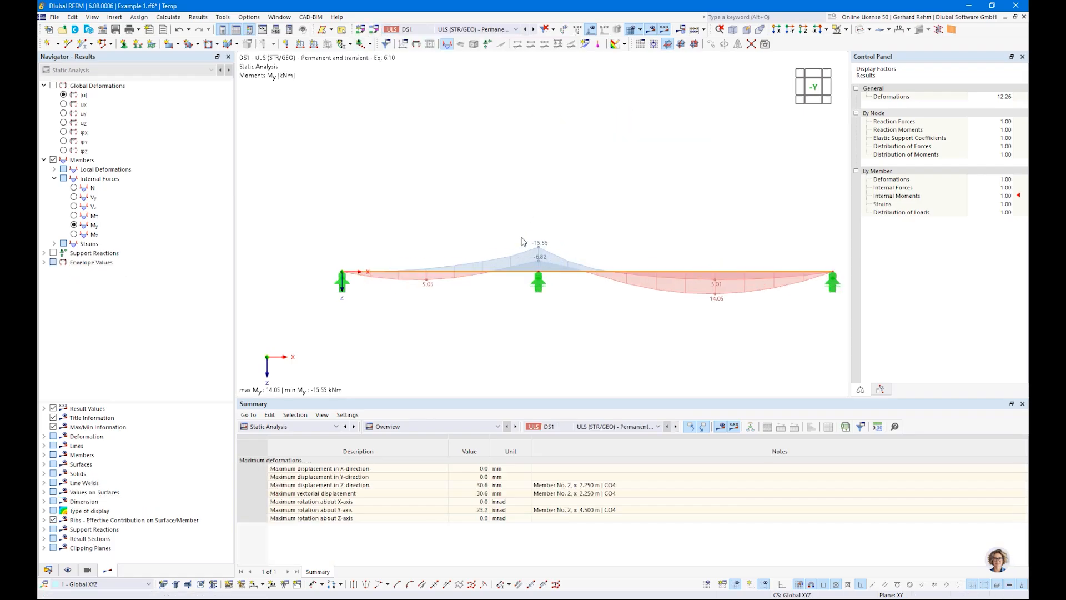
pyautogui.scroll(-2, 542, 249)
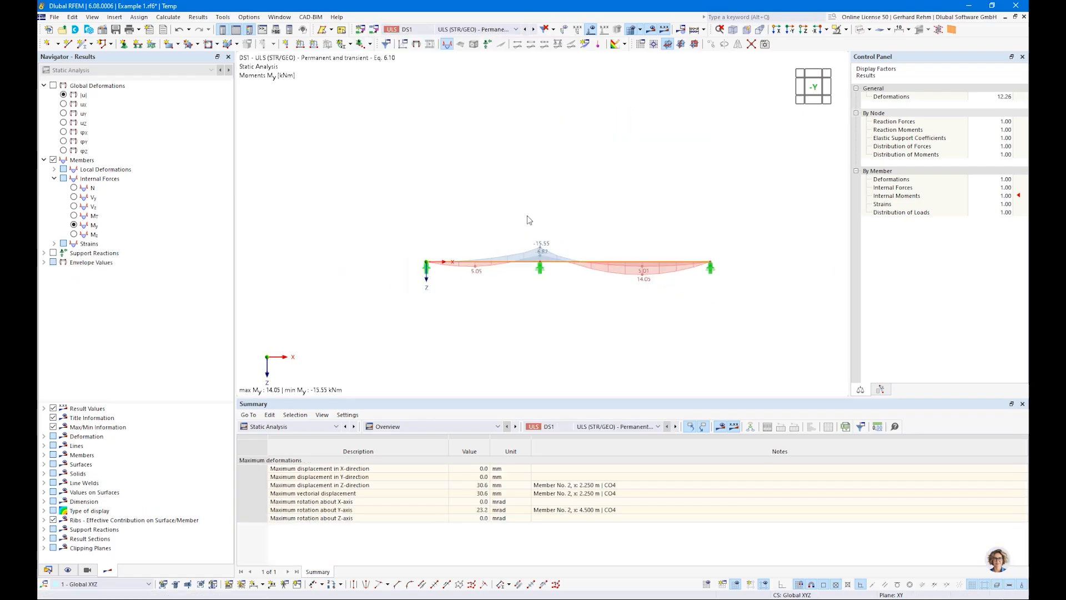
pyautogui.click(469, 28)
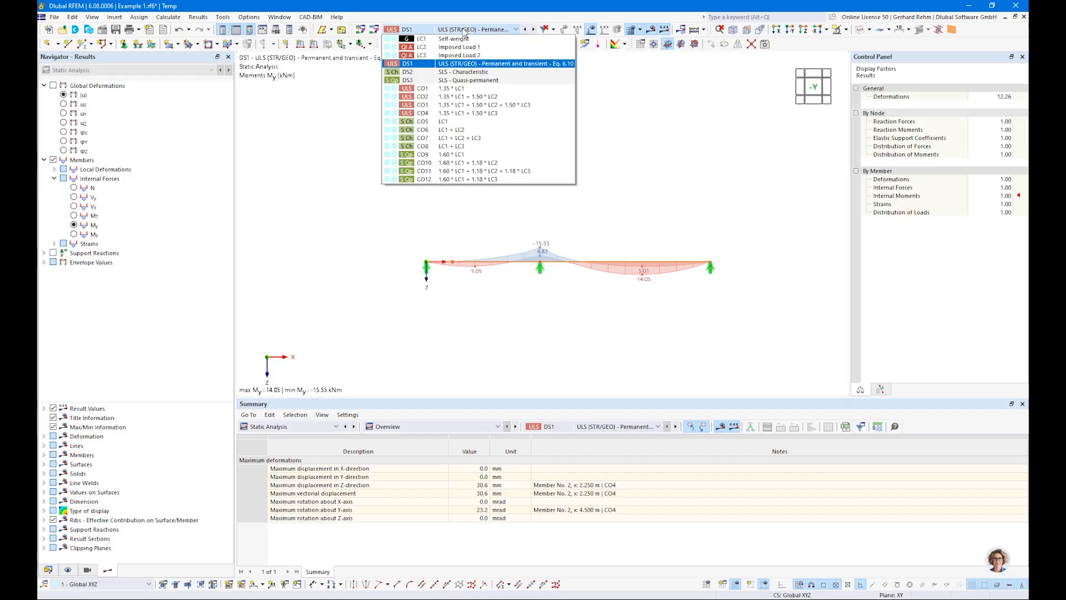
pyautogui.click(459, 111)
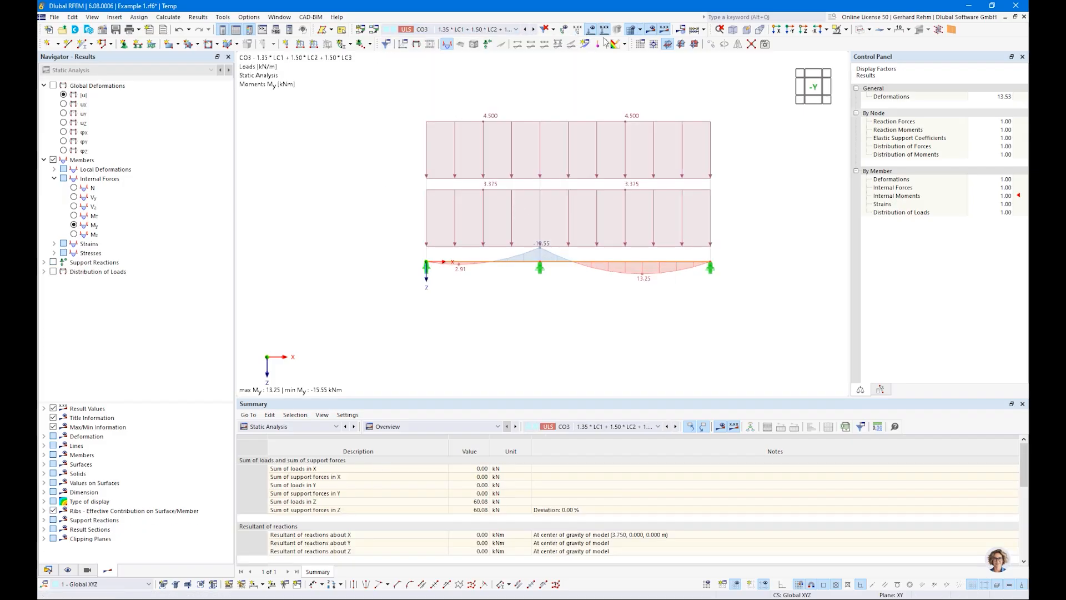
pyautogui.click(463, 30)
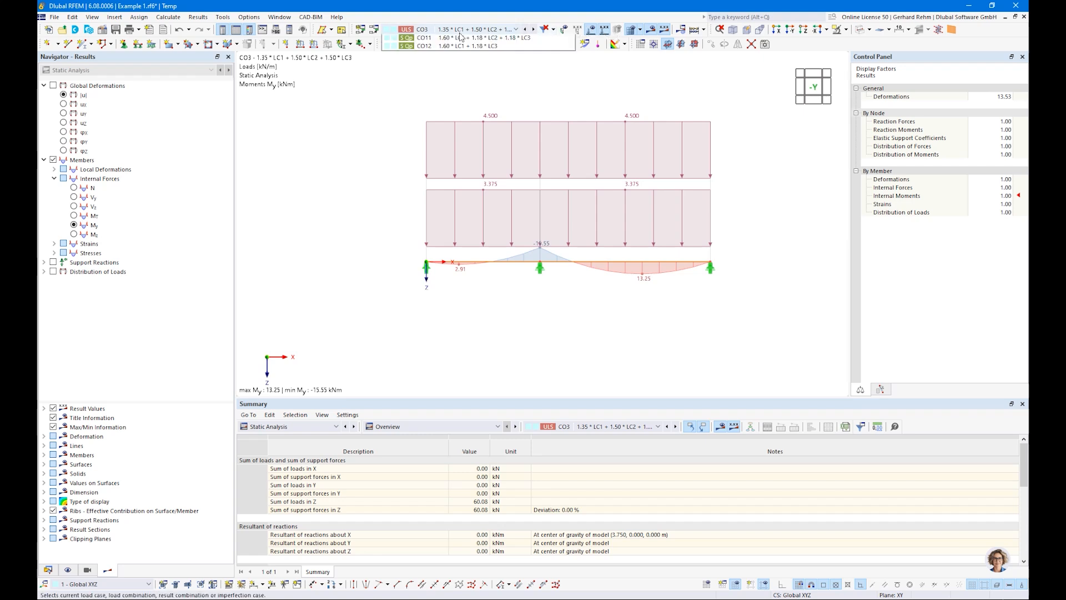
pyautogui.click(461, 32)
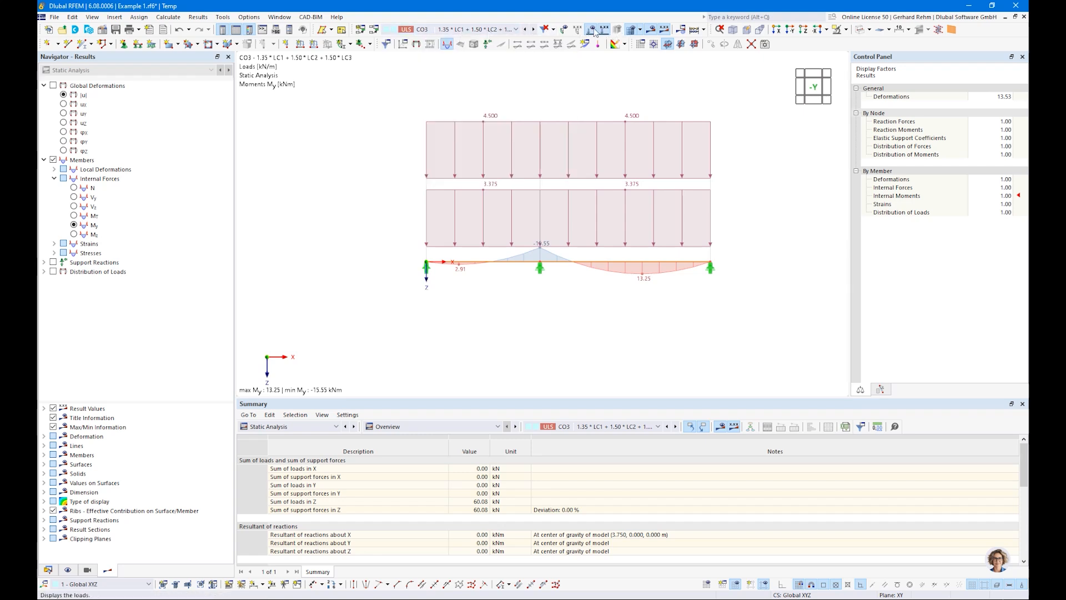
# Hide the load display and toggle the support reactions on and off.
pyautogui.click(591, 30)
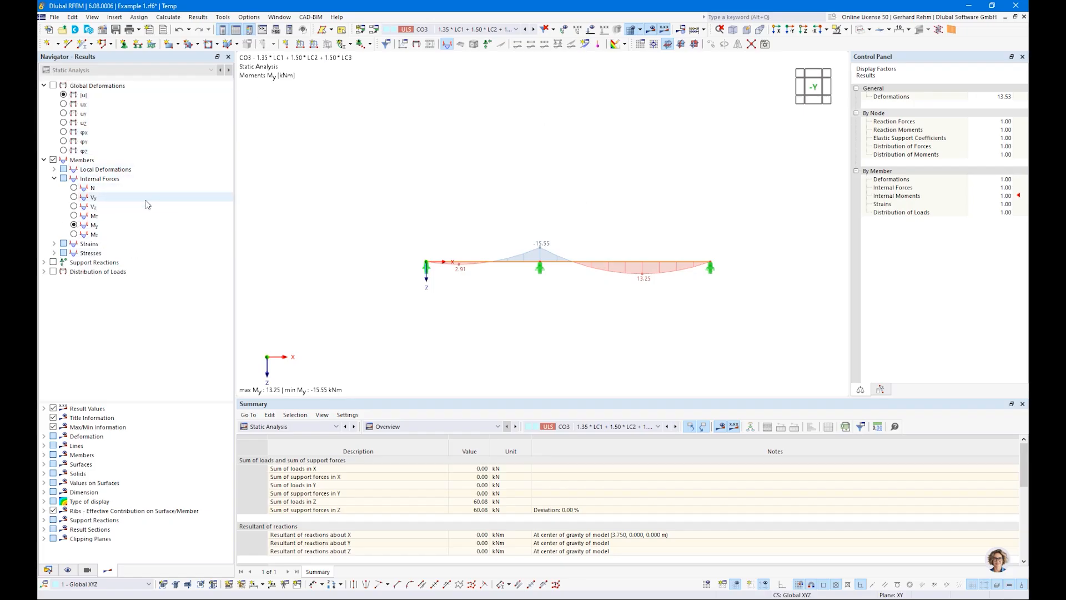
pyautogui.click(54, 263)
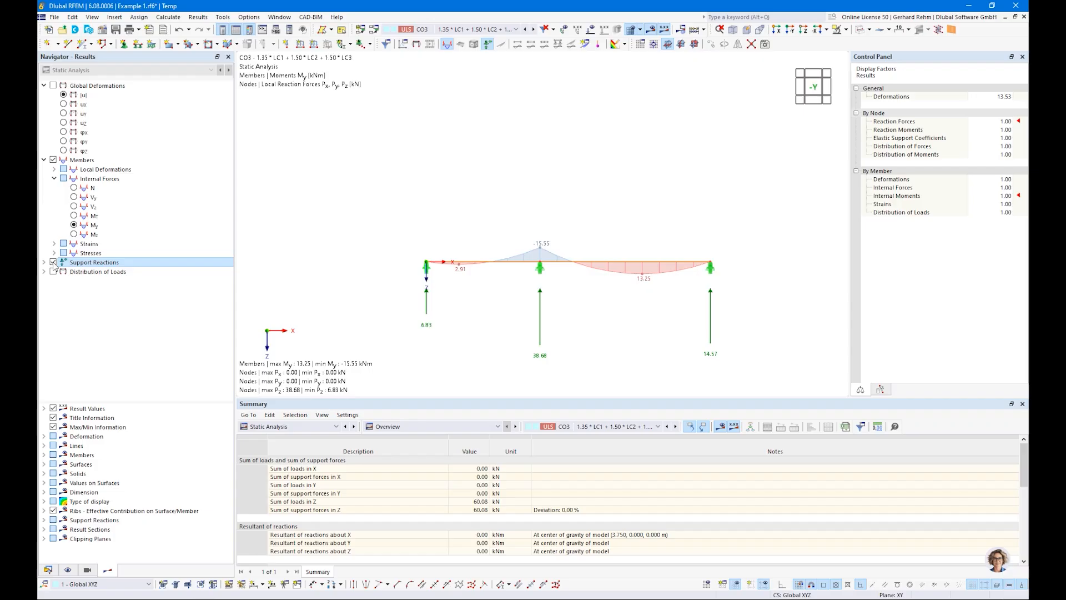
pyautogui.click(53, 263)
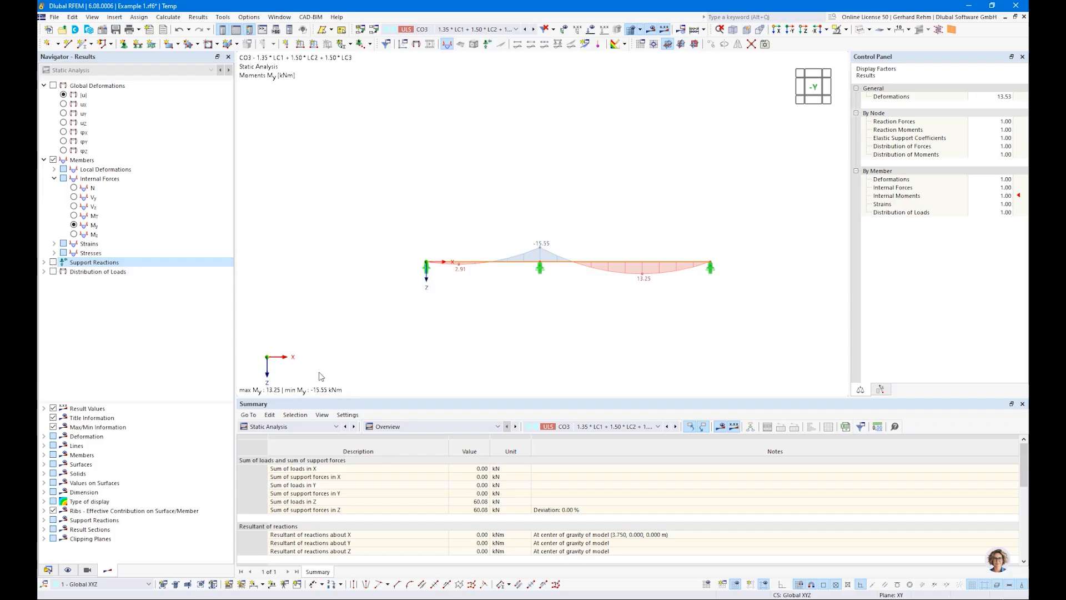
# Switch the table to the Timber Design input data.
pyautogui.click(292, 425)
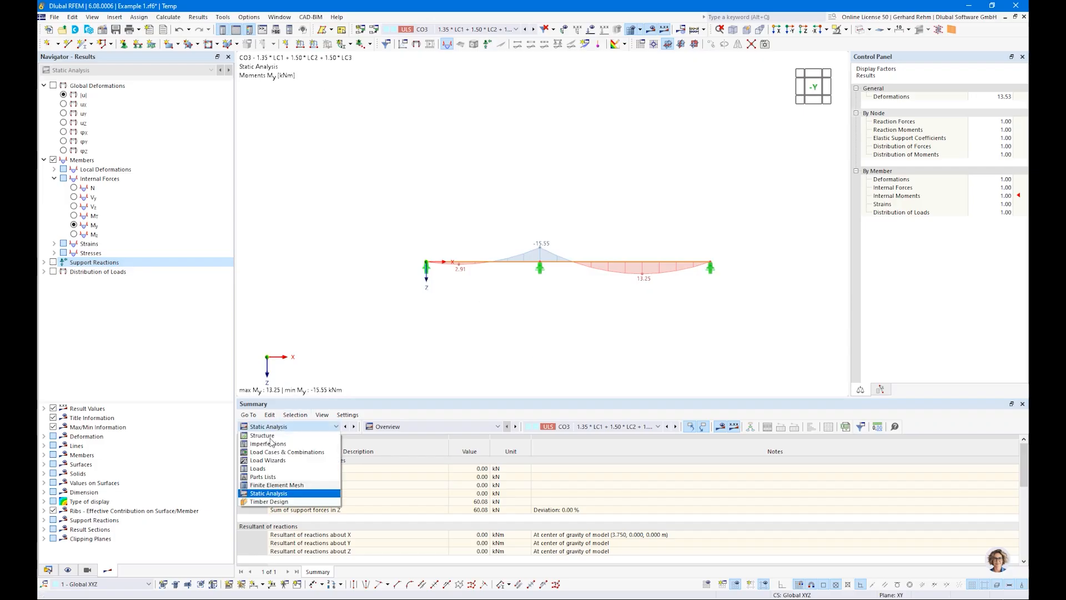
pyautogui.click(250, 491)
pyautogui.click(328, 426)
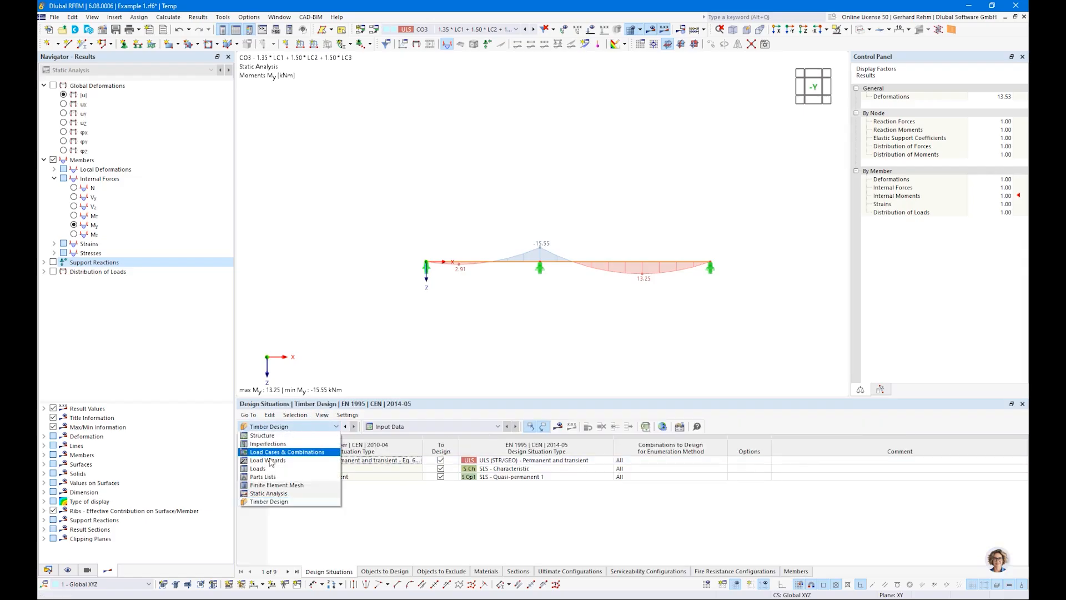
# Open the Timber Design table listing the objects to design.
pyautogui.click(266, 502)
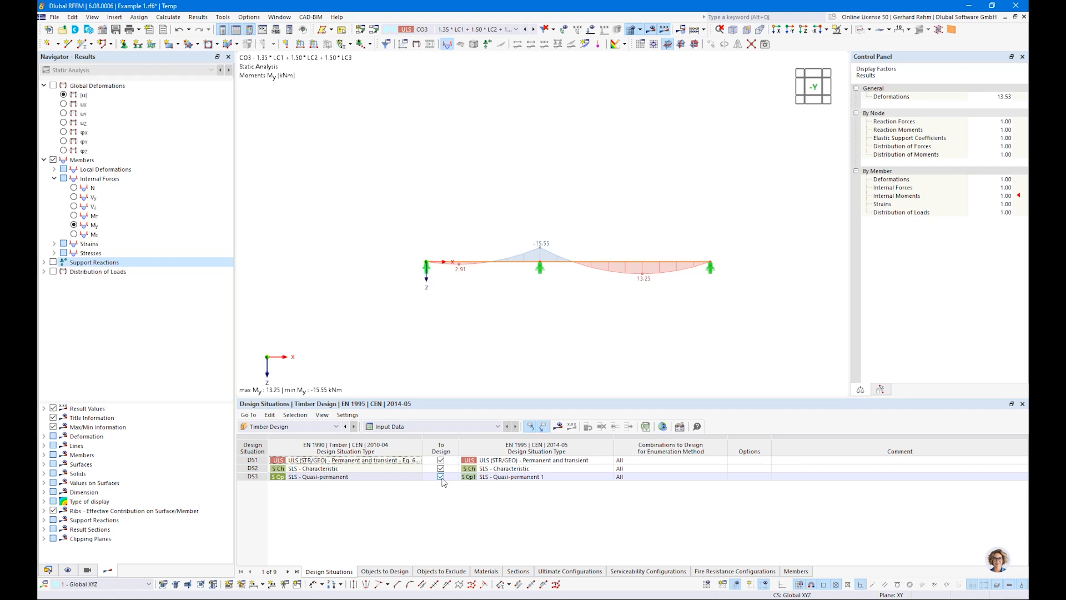
pyautogui.click(372, 571)
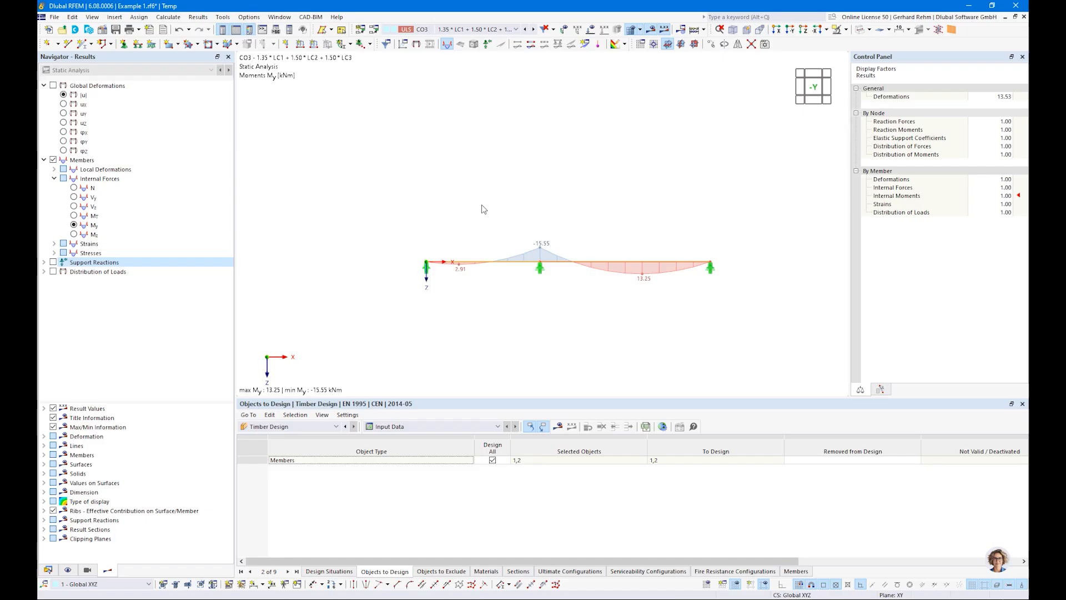
# Select both beam members and create a continuous member set from them.
pyautogui.moveTo(376, 214); pyautogui.dragTo(774, 305)
pyautogui.rightClick(654, 262)
pyautogui.moveTo(701, 309)
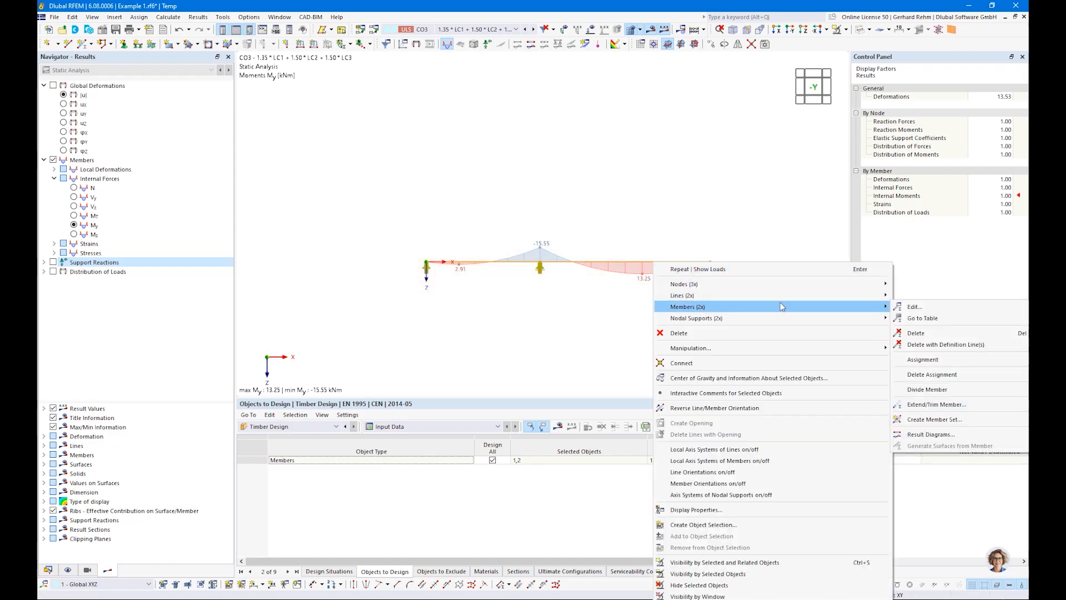
pyautogui.click(913, 420)
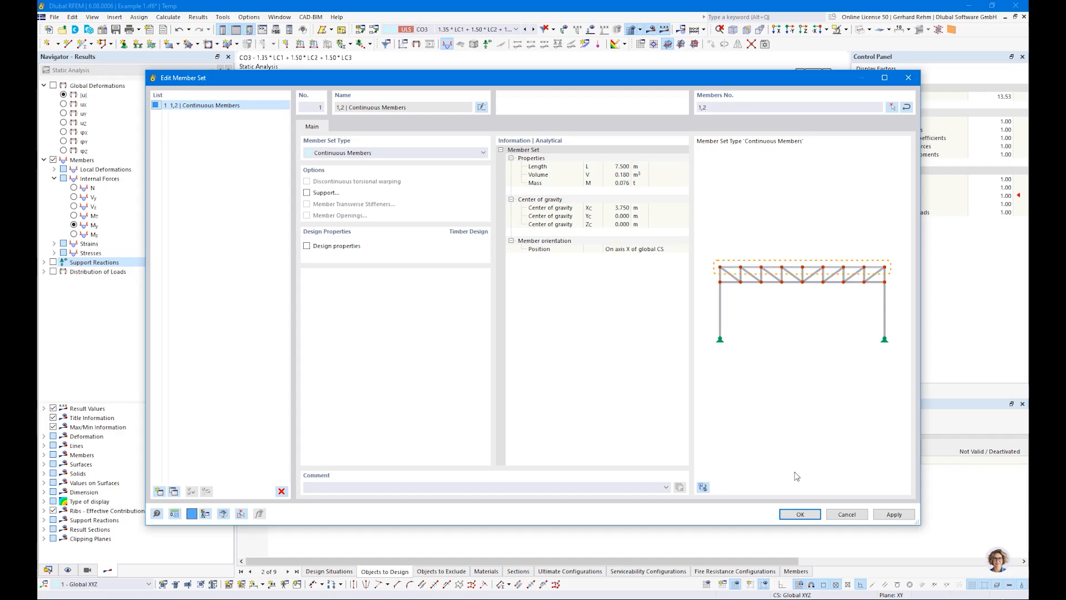
pyautogui.click(799, 514)
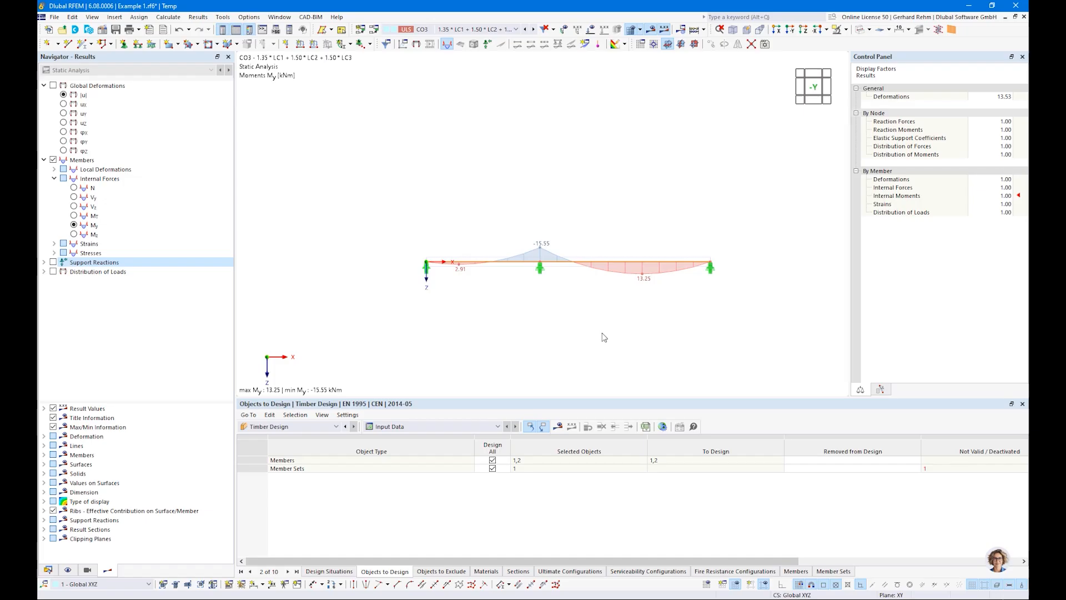
# Open the first beam member's properties and inspect its design properties.
pyautogui.rightClick(510, 265)
pyautogui.moveTo(543, 294)
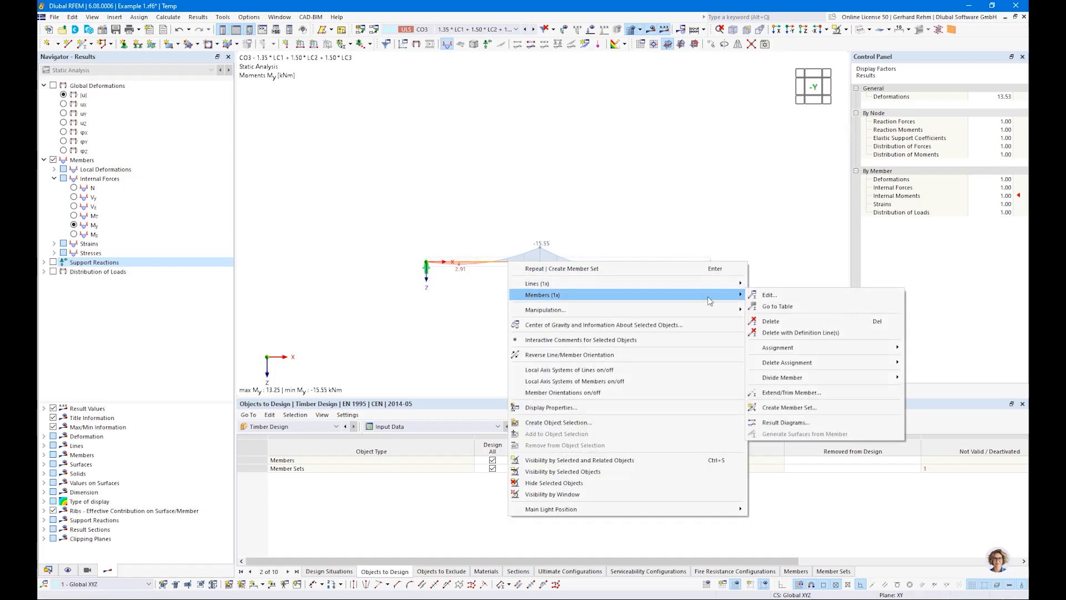
pyautogui.click(460, 287)
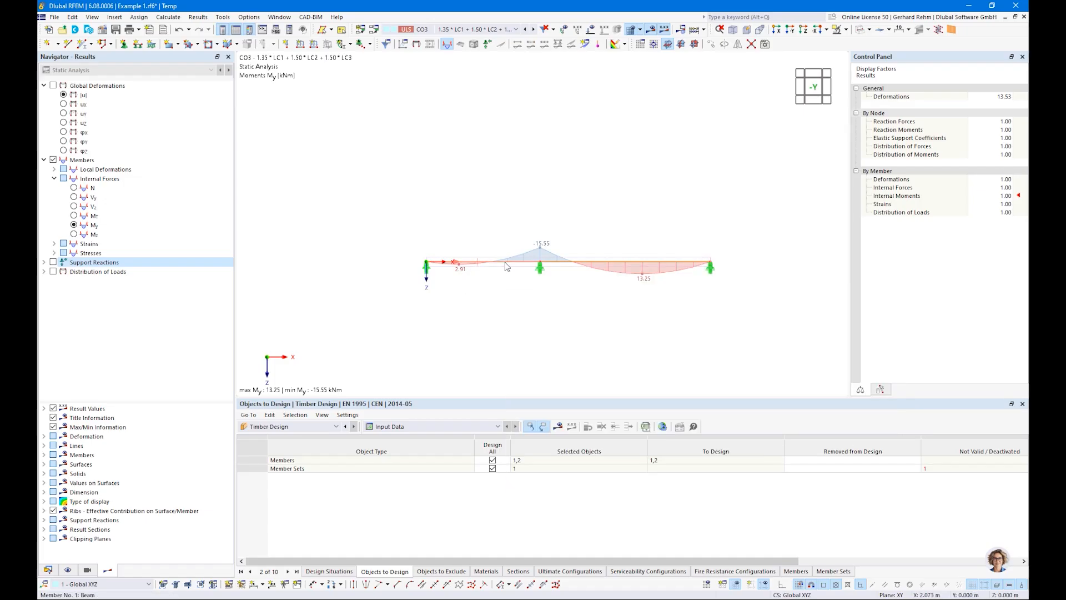
pyautogui.doubleClick(505, 266)
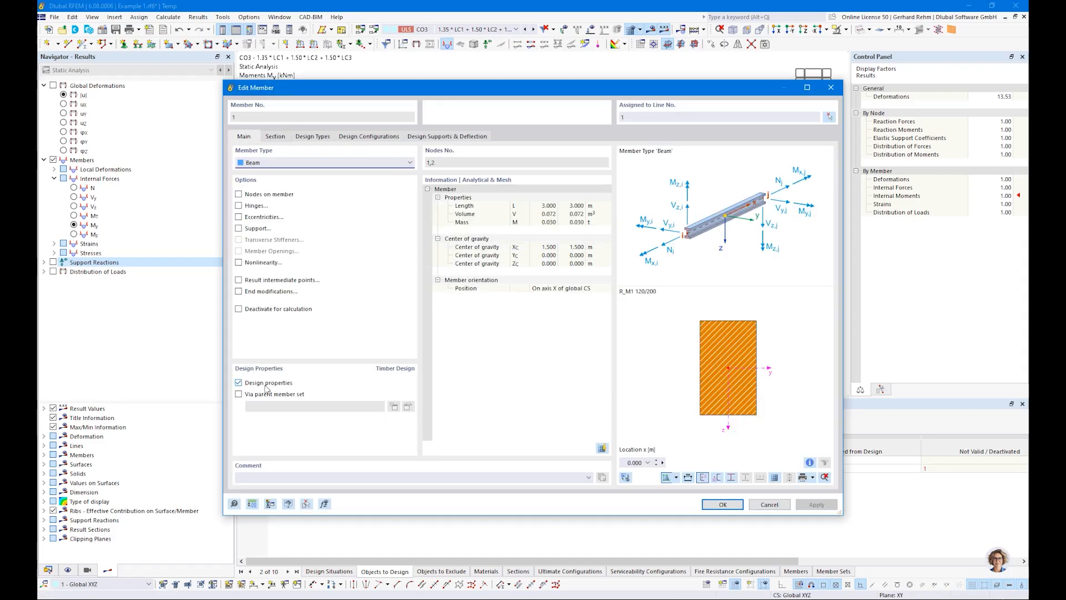
pyautogui.click(615, 117)
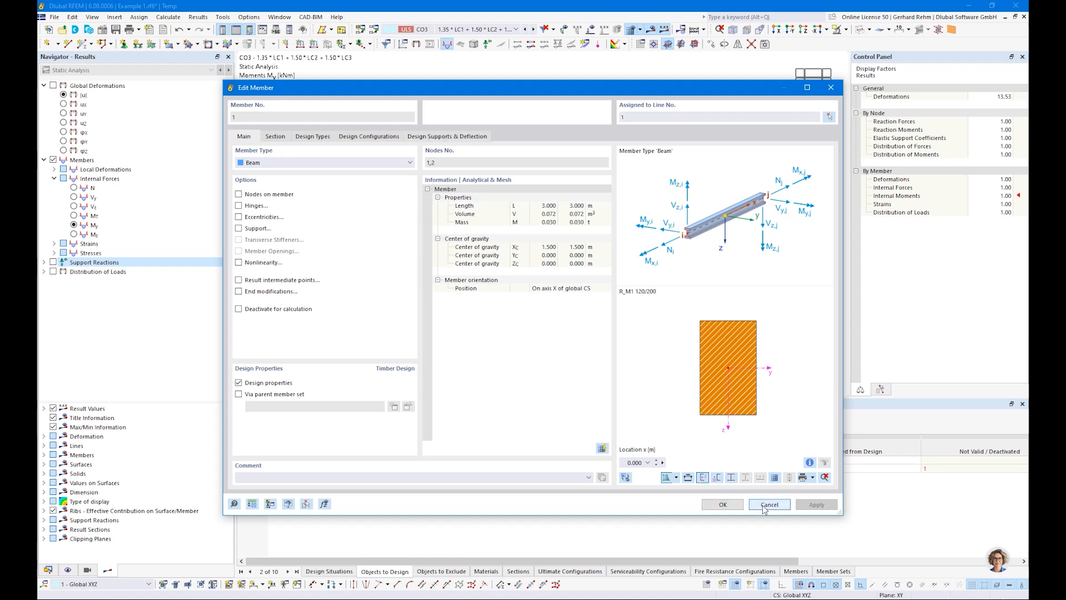
pyautogui.click(768, 504)
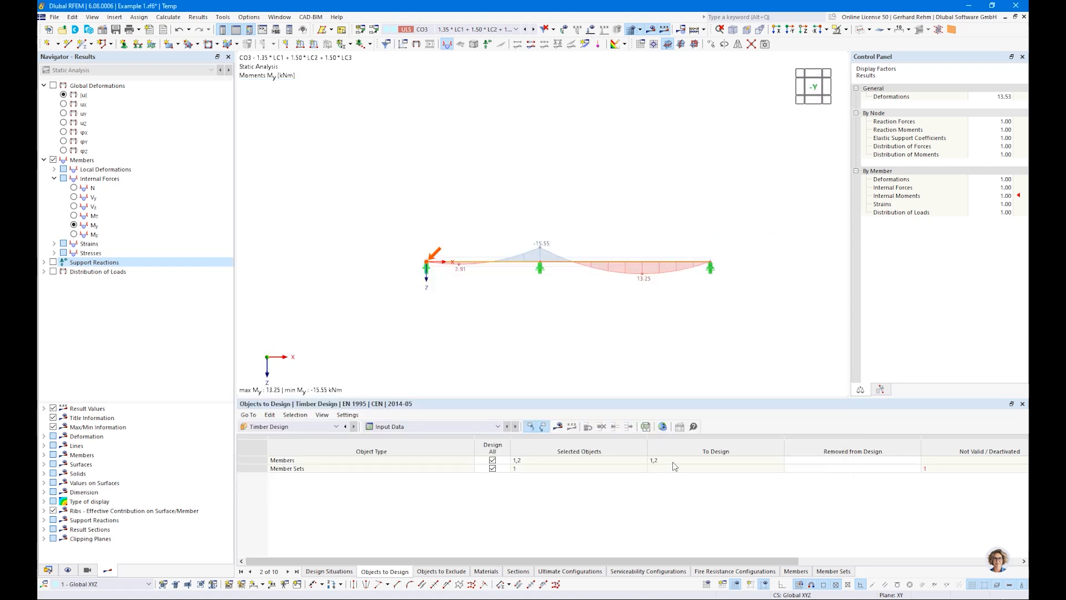
# Enable timber design properties for the continuous member set and check the member's assignment via the parent set.
pyautogui.doubleClick(512, 272)
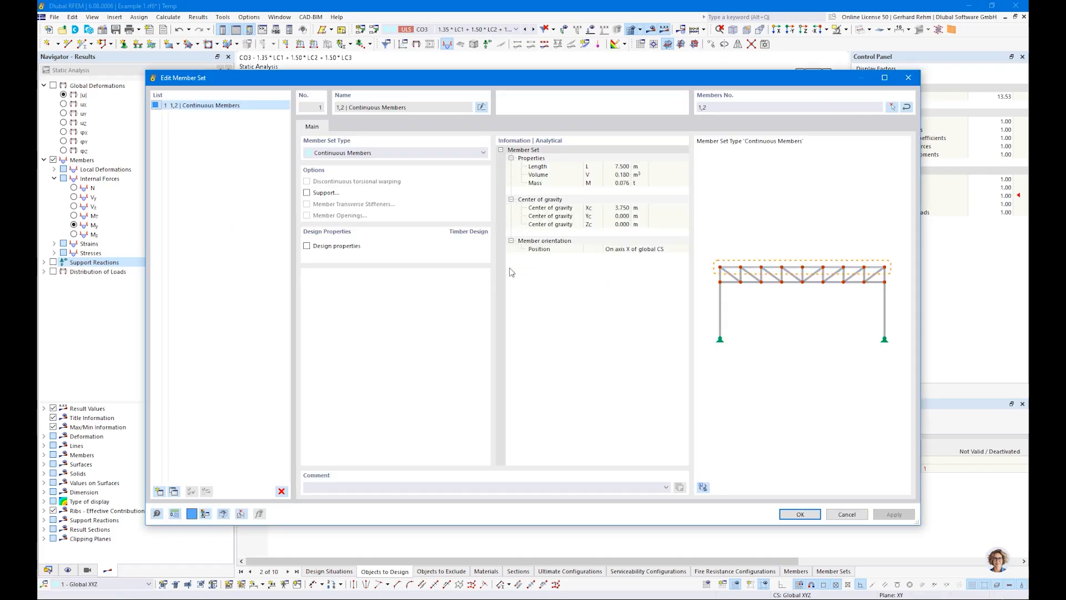
pyautogui.click(309, 247)
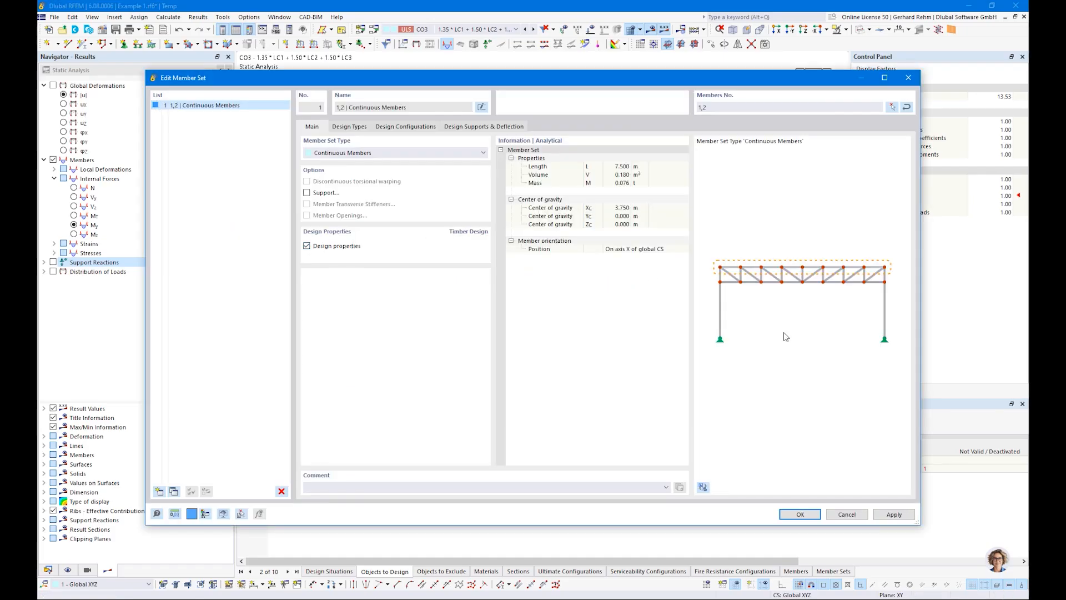
pyautogui.click(812, 520)
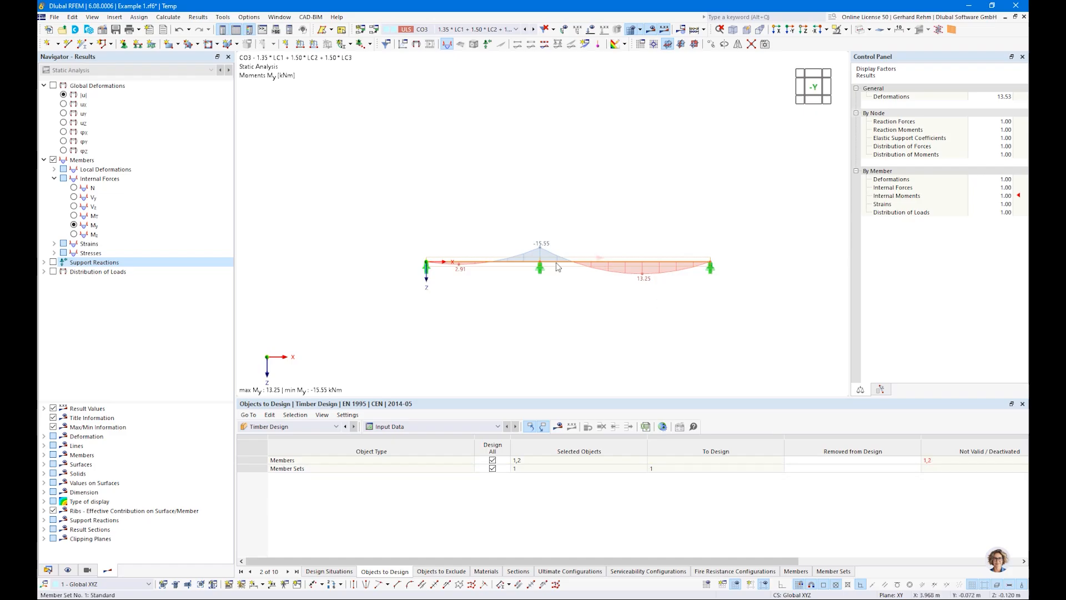
pyautogui.doubleClick(496, 265)
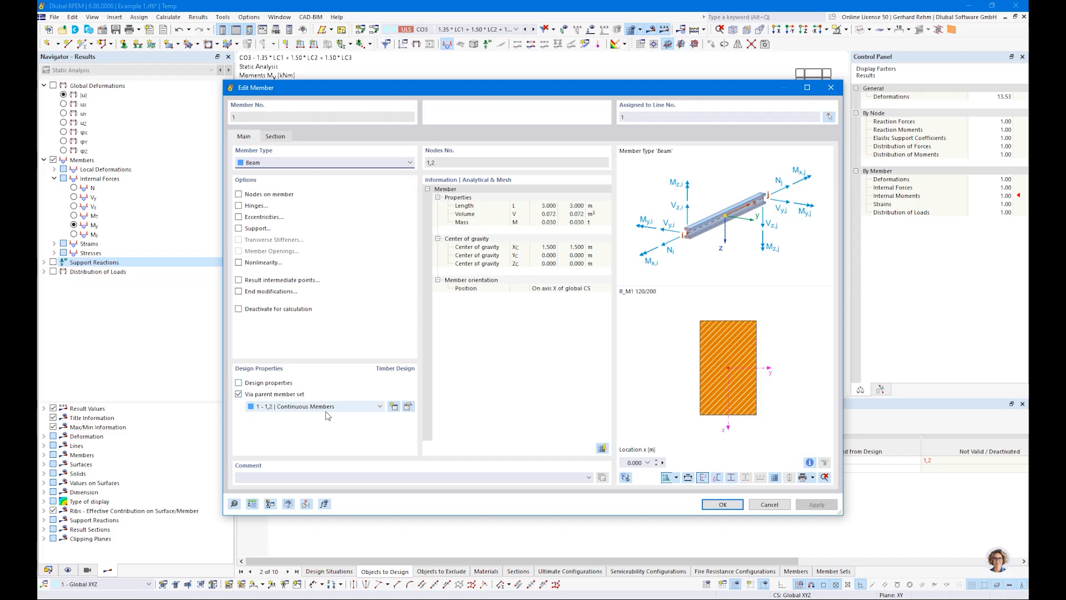
pyautogui.click(762, 503)
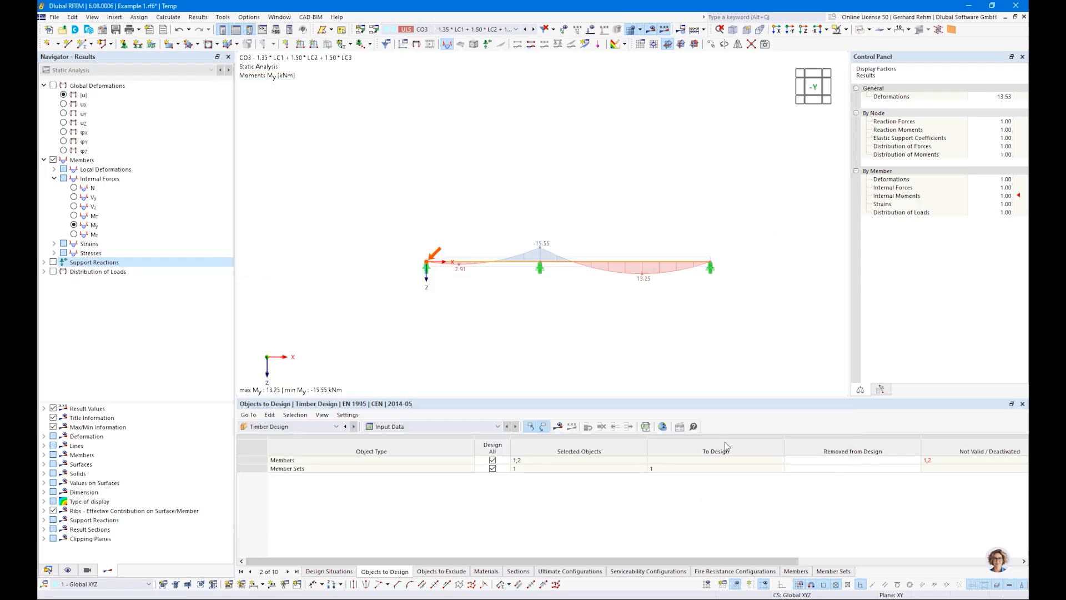
# Edit the member set's default ultimate configuration and turn off the stability design.
pyautogui.doubleClick(513, 269)
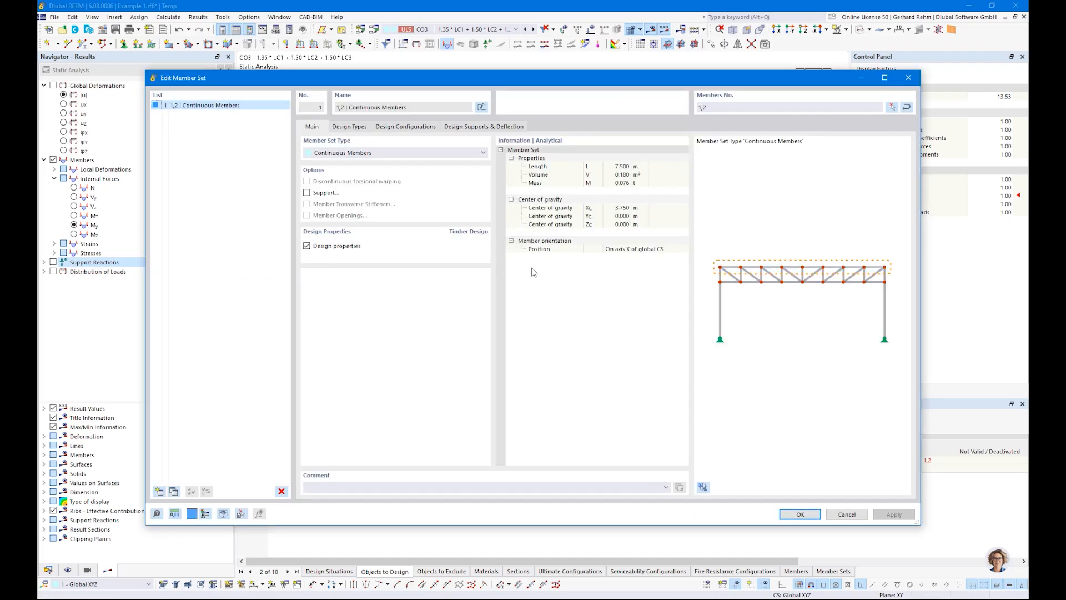
pyautogui.click(353, 127)
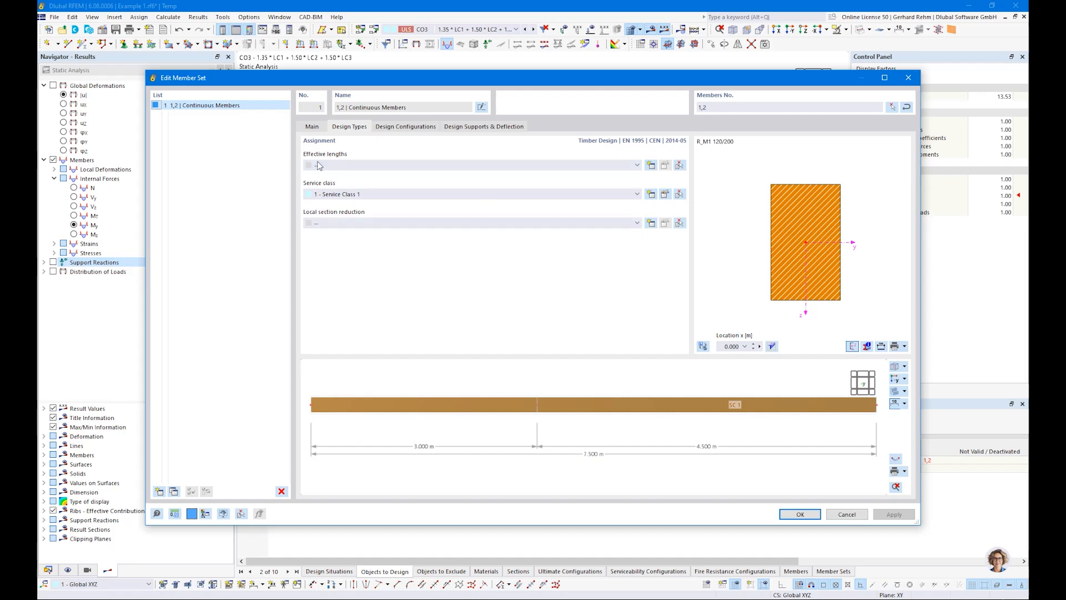
pyautogui.click(397, 128)
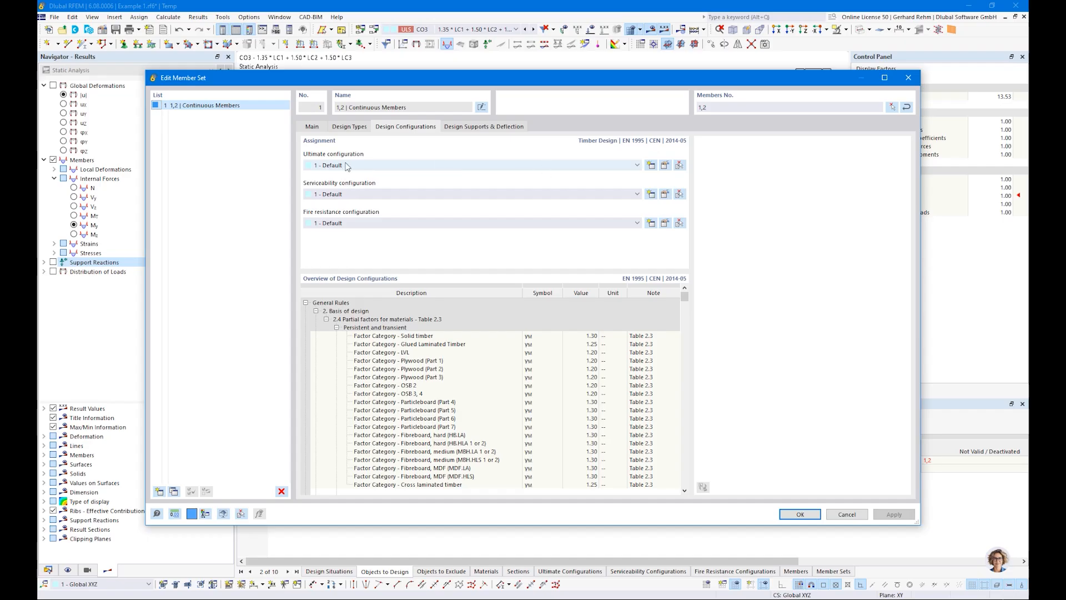
pyautogui.click(665, 166)
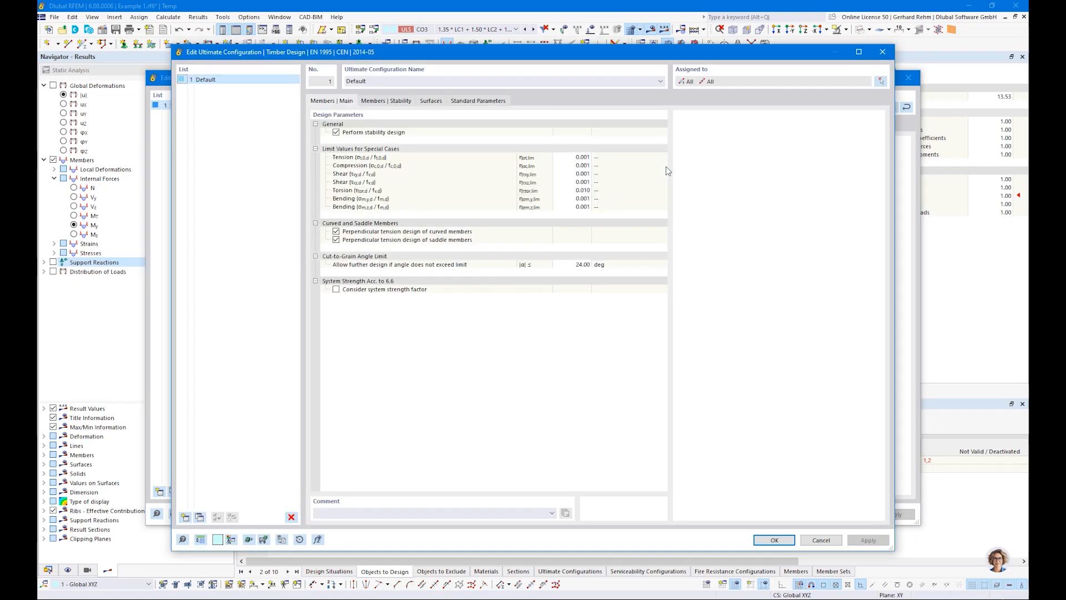
pyautogui.click(337, 133)
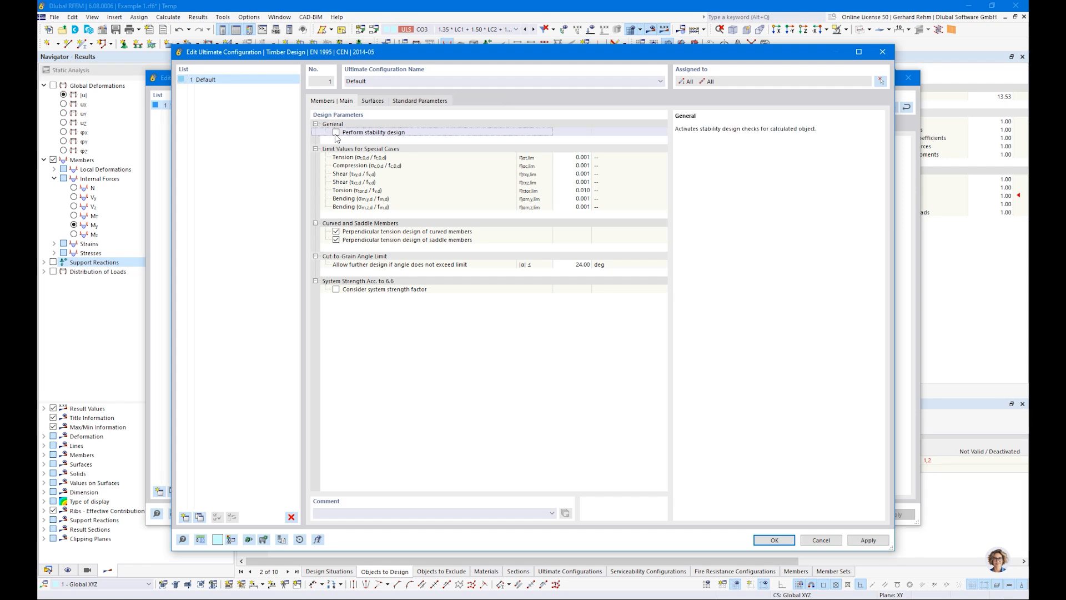
pyautogui.click(336, 133)
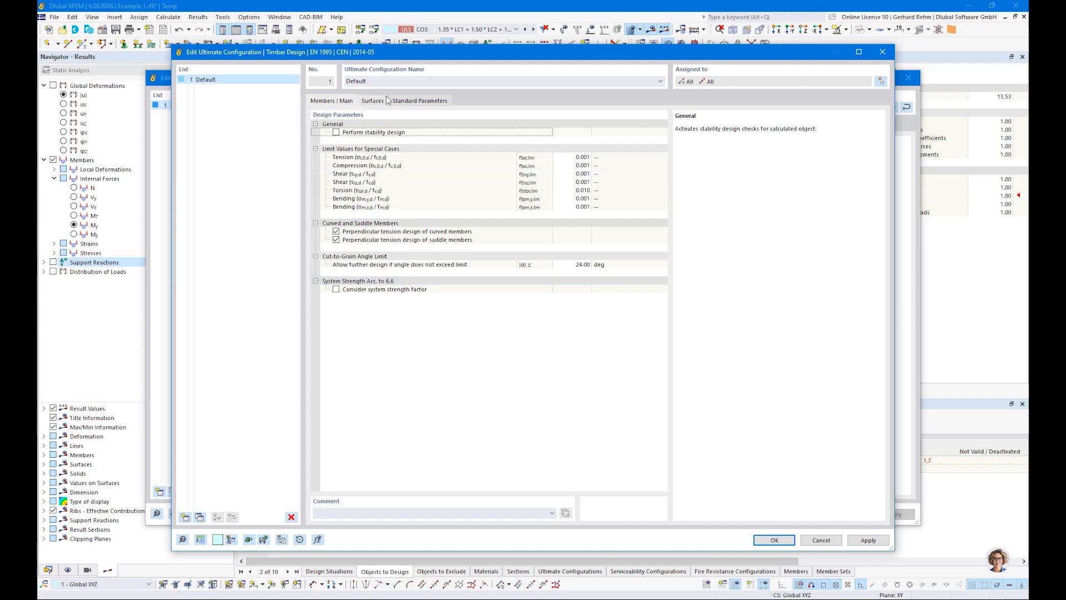
pyautogui.click(373, 101)
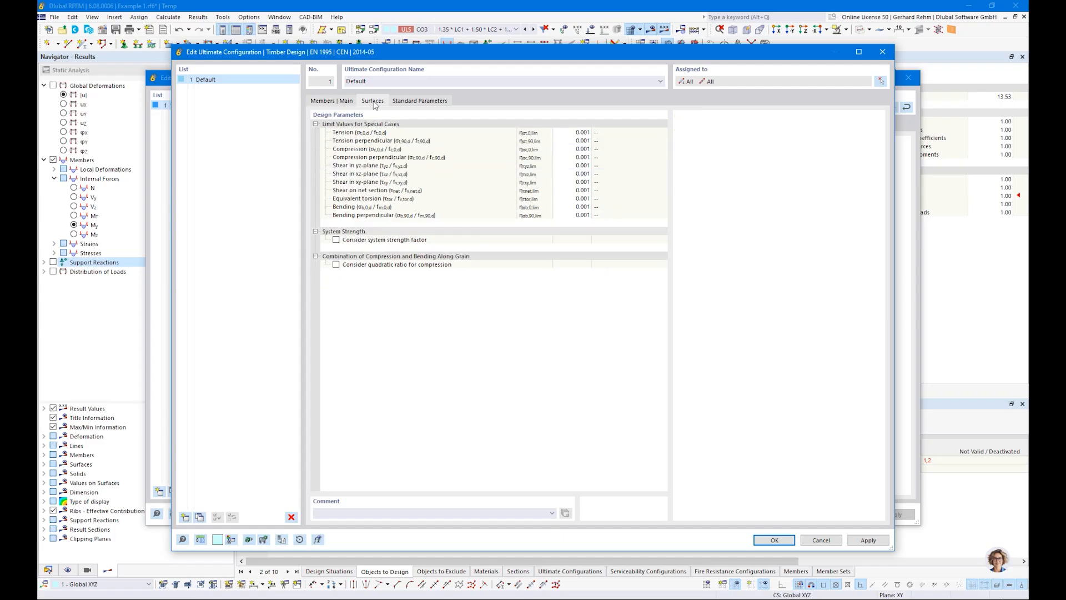
pyautogui.click(420, 101)
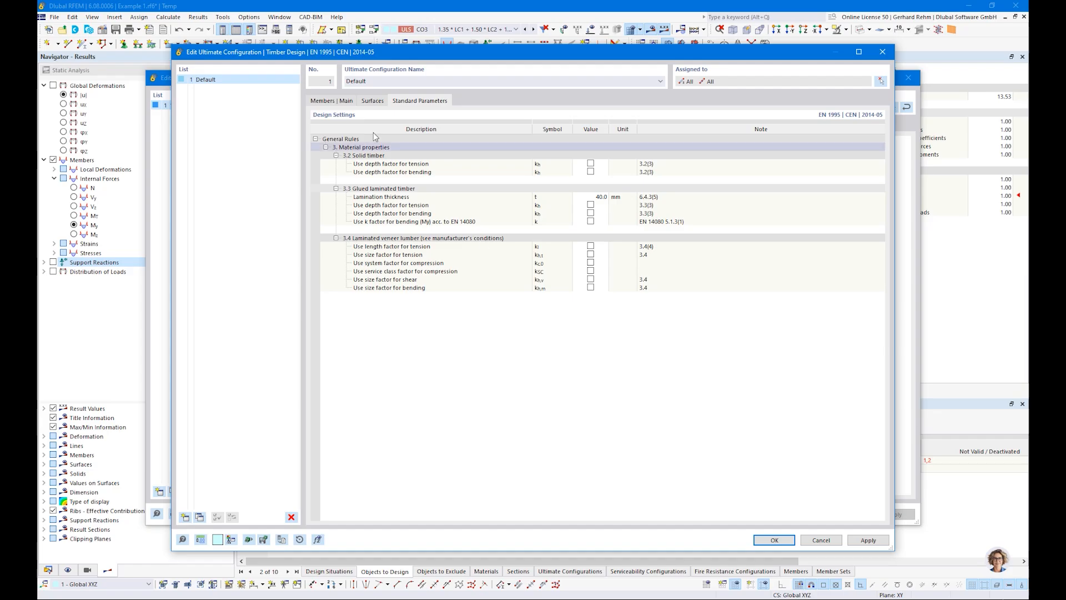
pyautogui.click(322, 101)
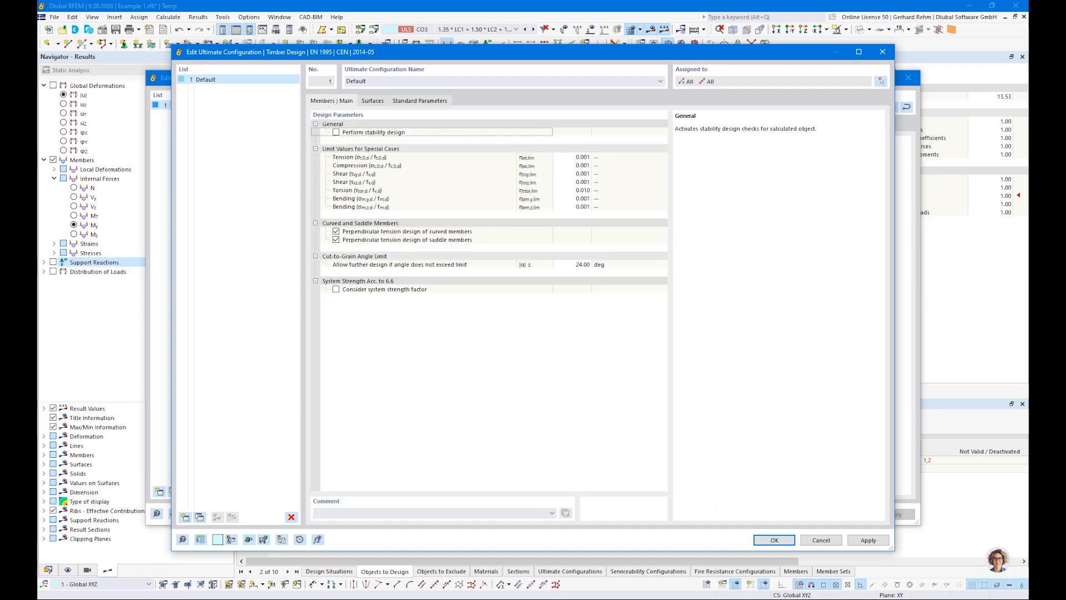
pyautogui.click(773, 539)
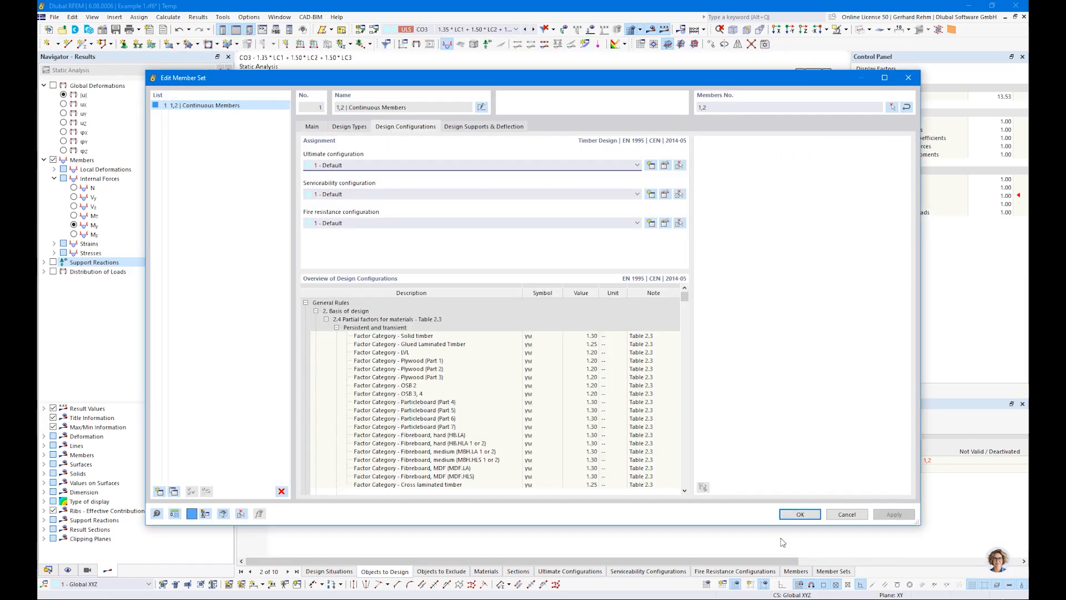
# Review the member set's serviceability configuration and its design supports and deflection settings.
pyautogui.click(666, 193)
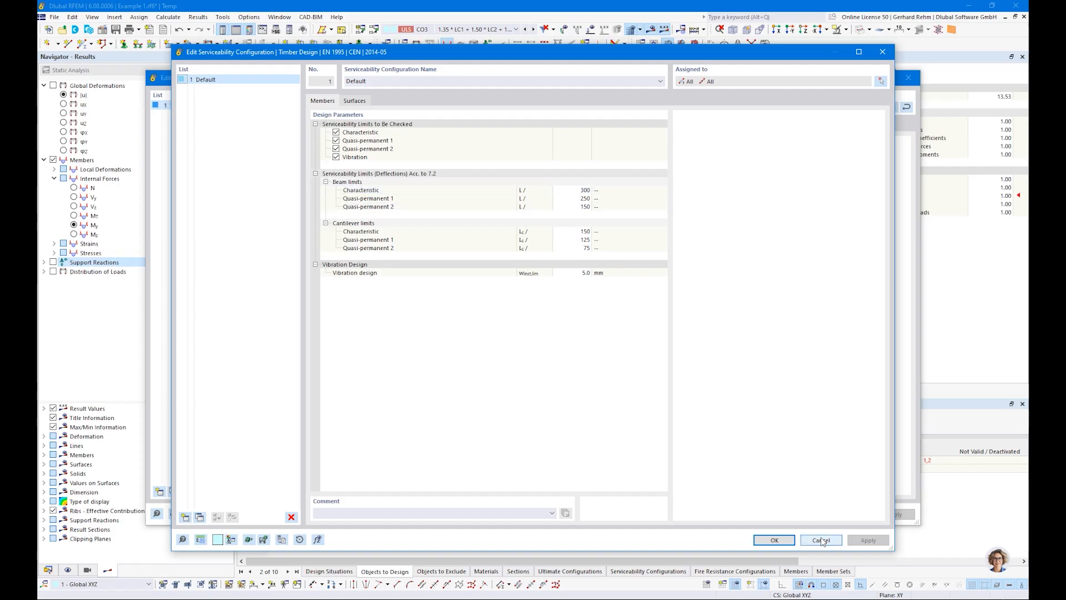
pyautogui.click(774, 539)
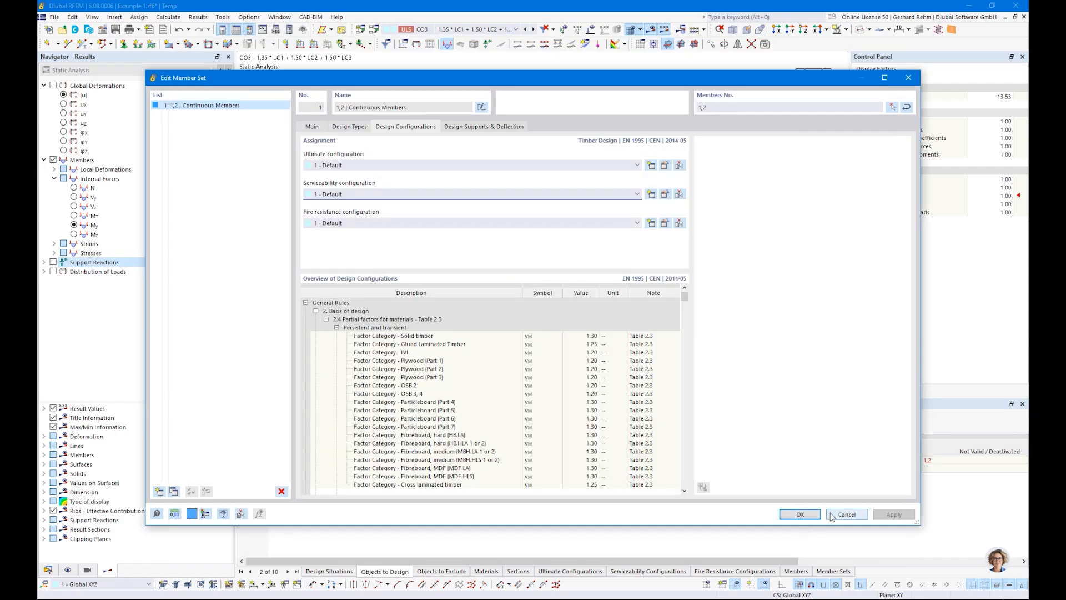
pyautogui.click(463, 127)
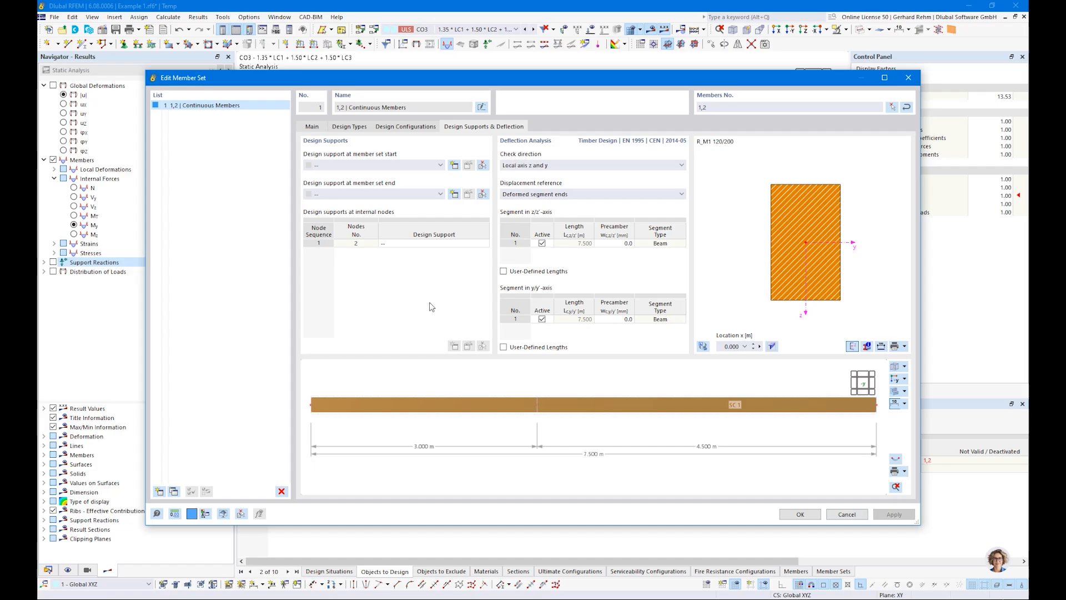
pyautogui.moveTo(383, 83); pyautogui.dragTo(490, 346)
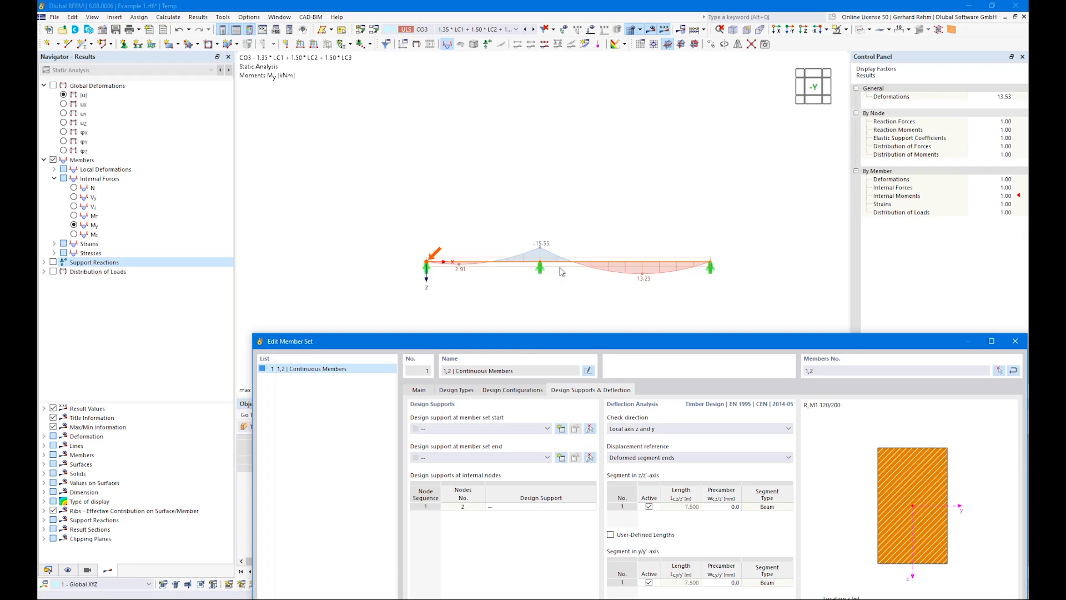
pyautogui.moveTo(601, 349); pyautogui.dragTo(481, 71)
pyautogui.click(558, 233)
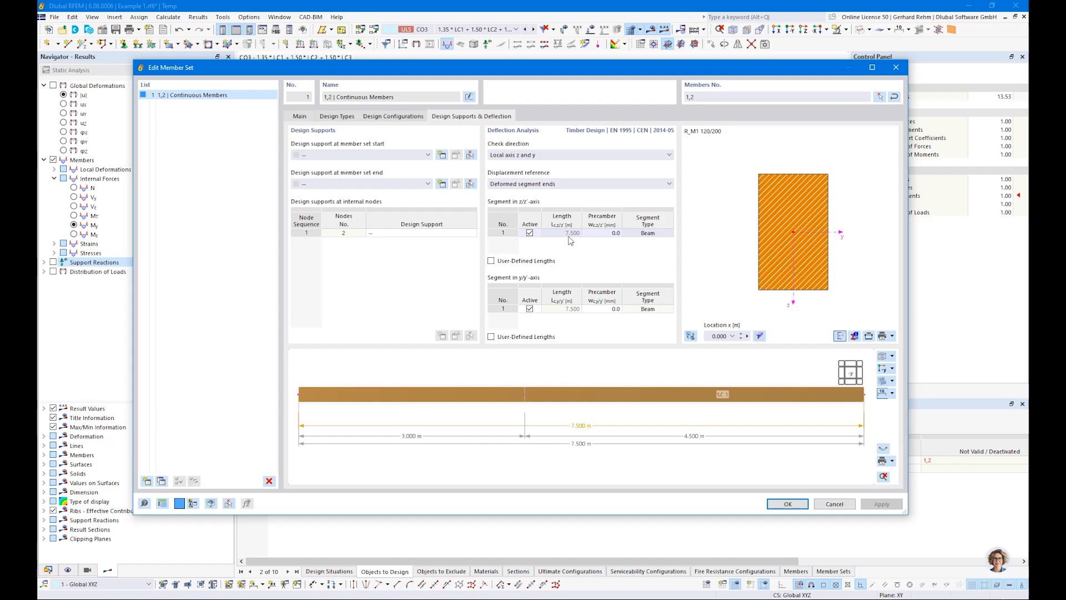
pyautogui.scroll(-3, 411, 404)
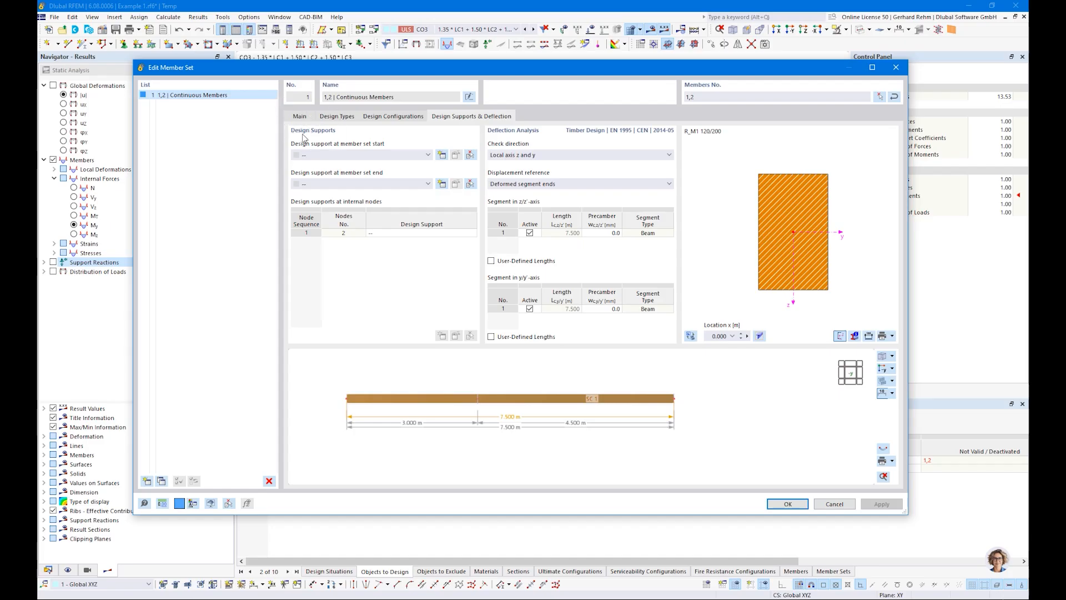
# Inspect the options for a new timber design support at the member set start.
pyautogui.click(444, 157)
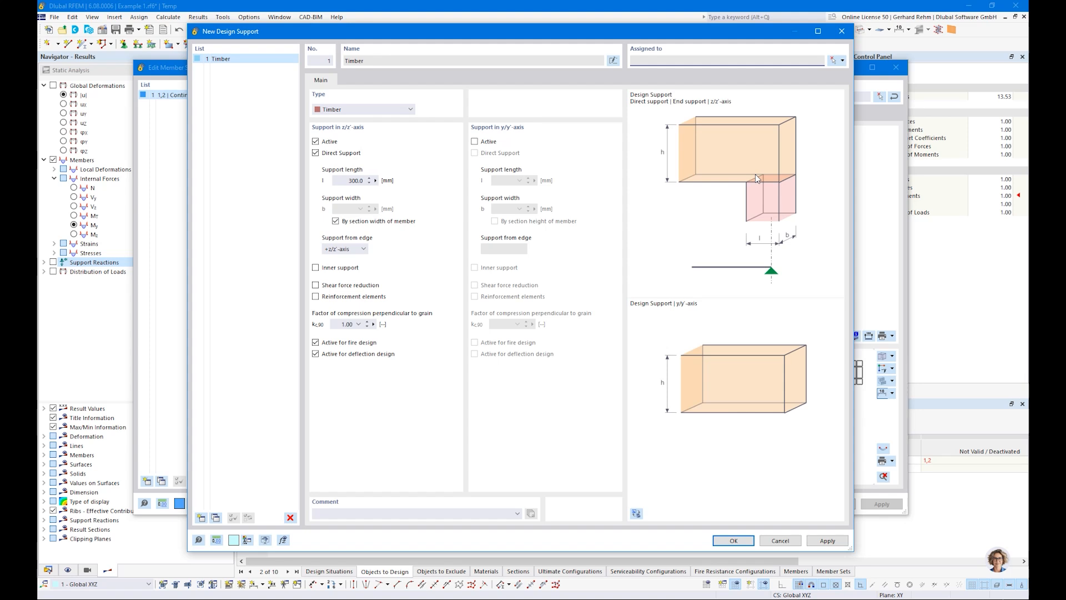
pyautogui.moveTo(462, 35); pyautogui.dragTo(502, 343)
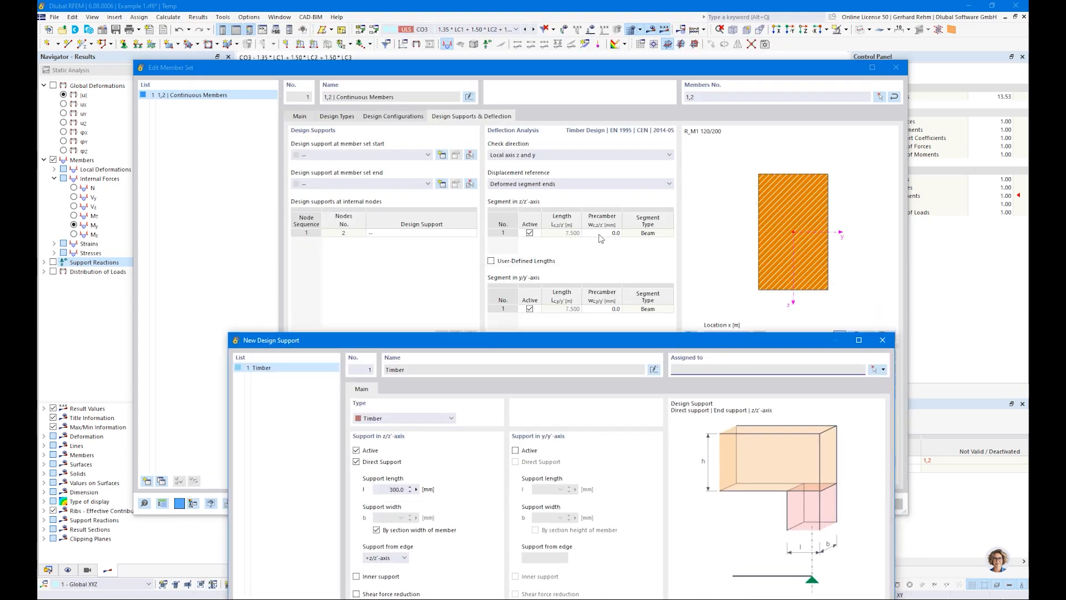
pyautogui.moveTo(473, 344); pyautogui.dragTo(433, 54)
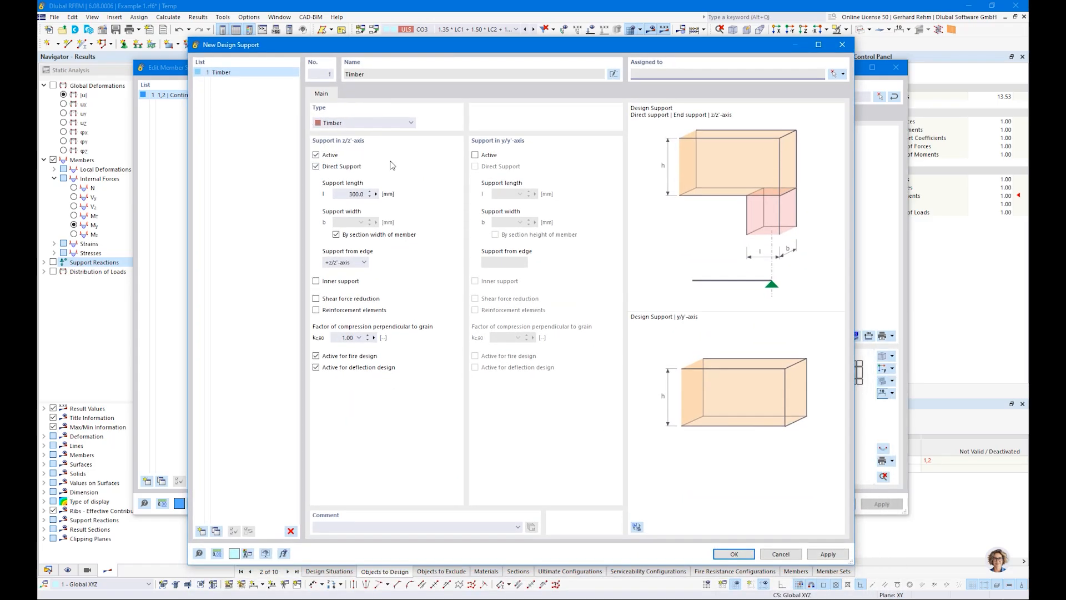
pyautogui.click(783, 555)
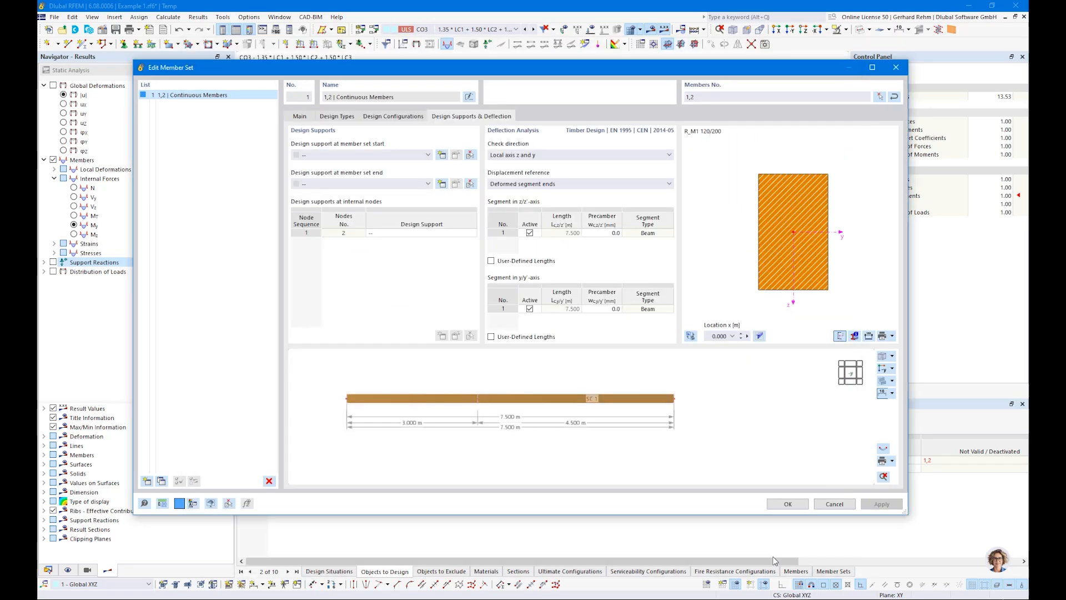
# Close the member set dialog and display the local axis systems of members in the model.
pyautogui.click(791, 506)
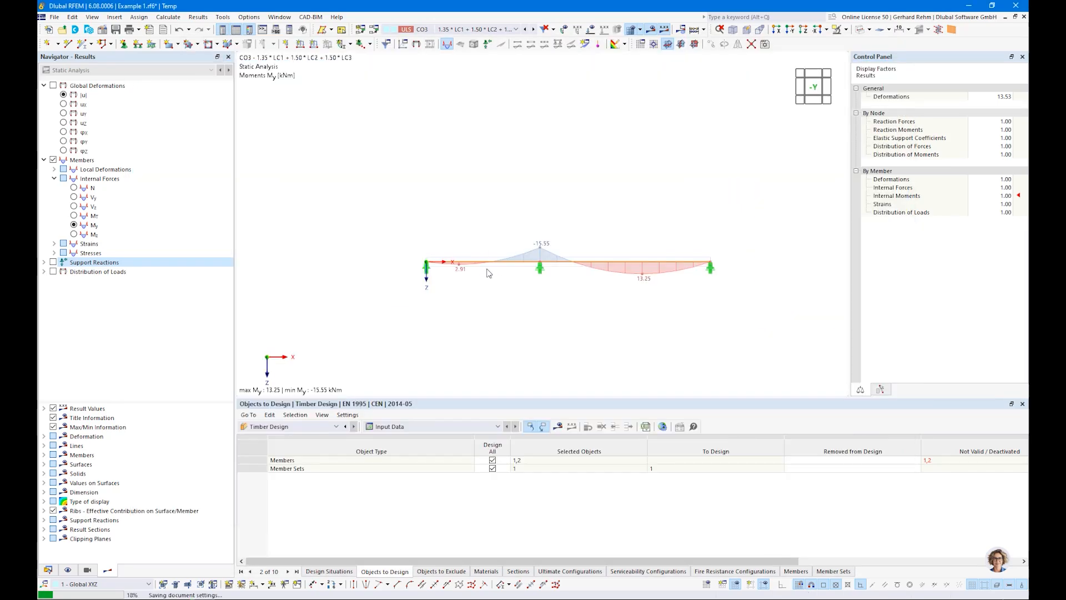
pyautogui.scroll(2, 492, 268)
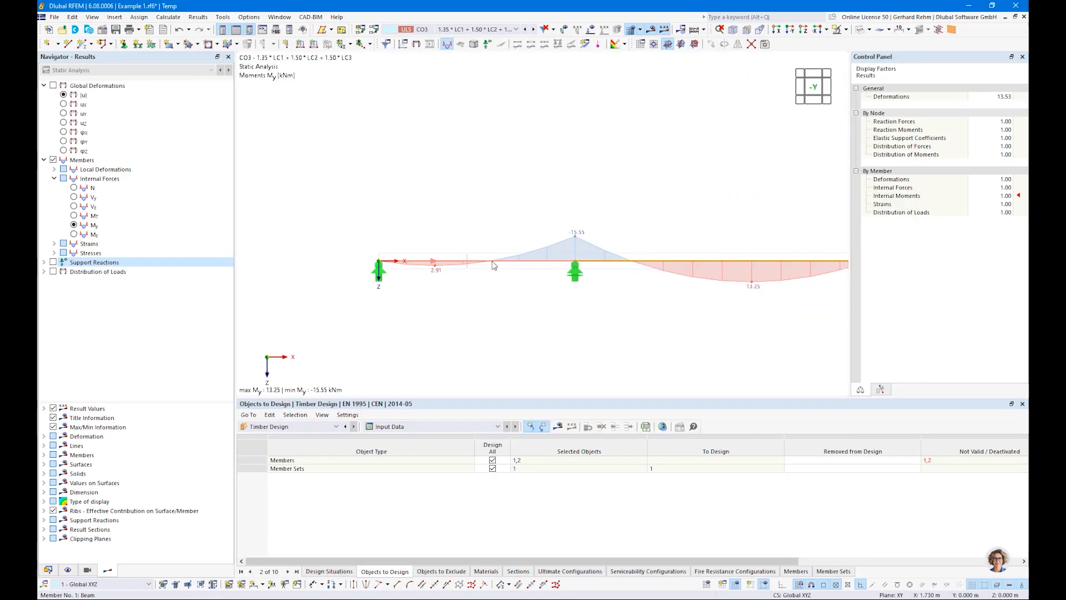
pyautogui.rightClick(492, 265)
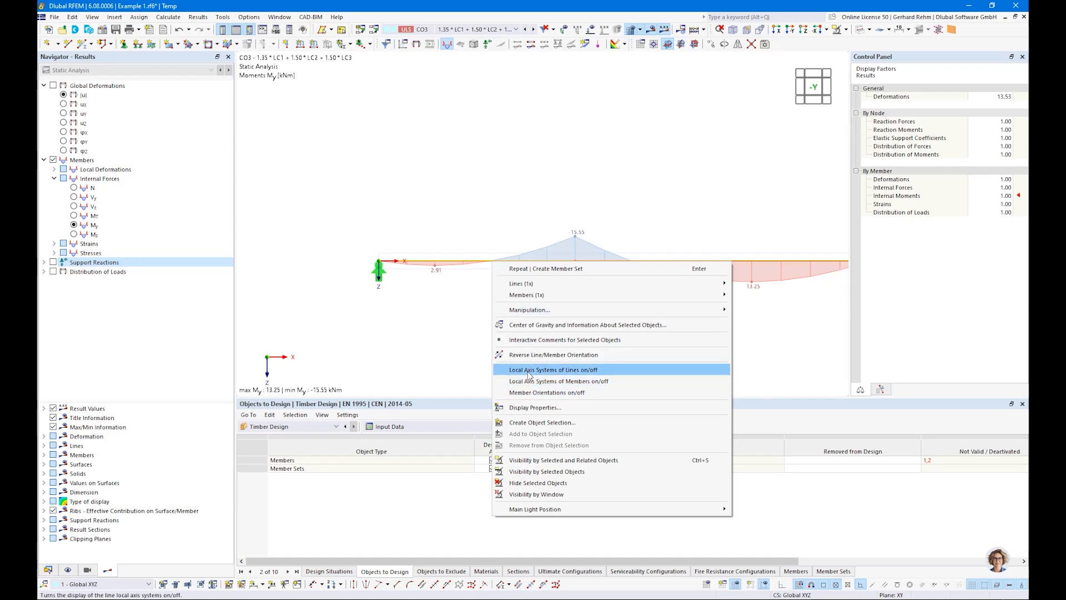
pyautogui.click(552, 381)
pyautogui.keyDown('ctrl'); pyautogui.moveTo(625, 279); pyautogui.dragTo(464, 252, button='middle'); pyautogui.keyUp('ctrl')
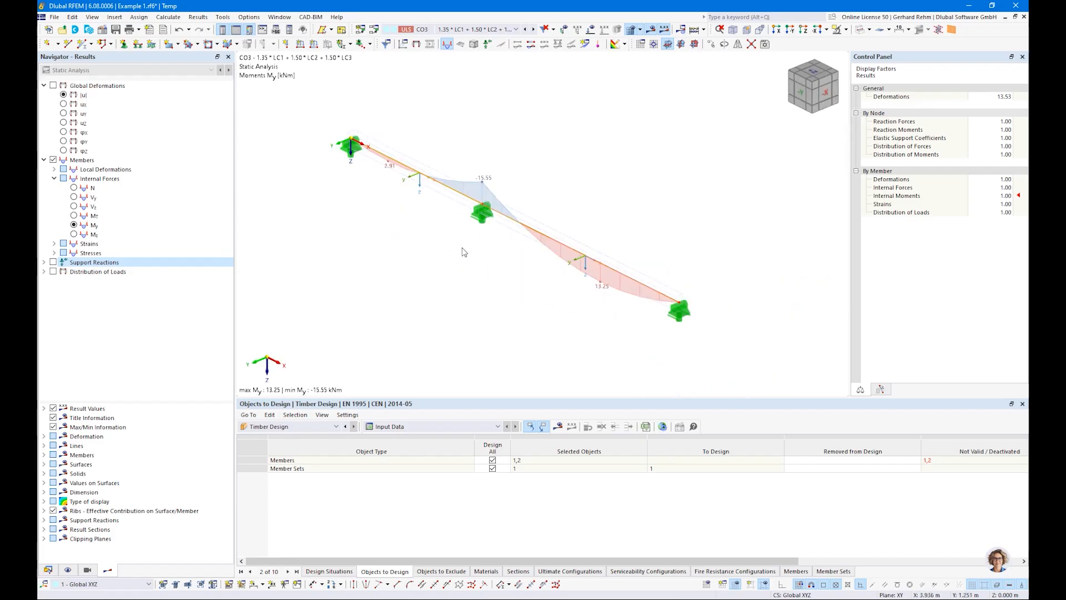
pyautogui.scroll(3, 389, 188)
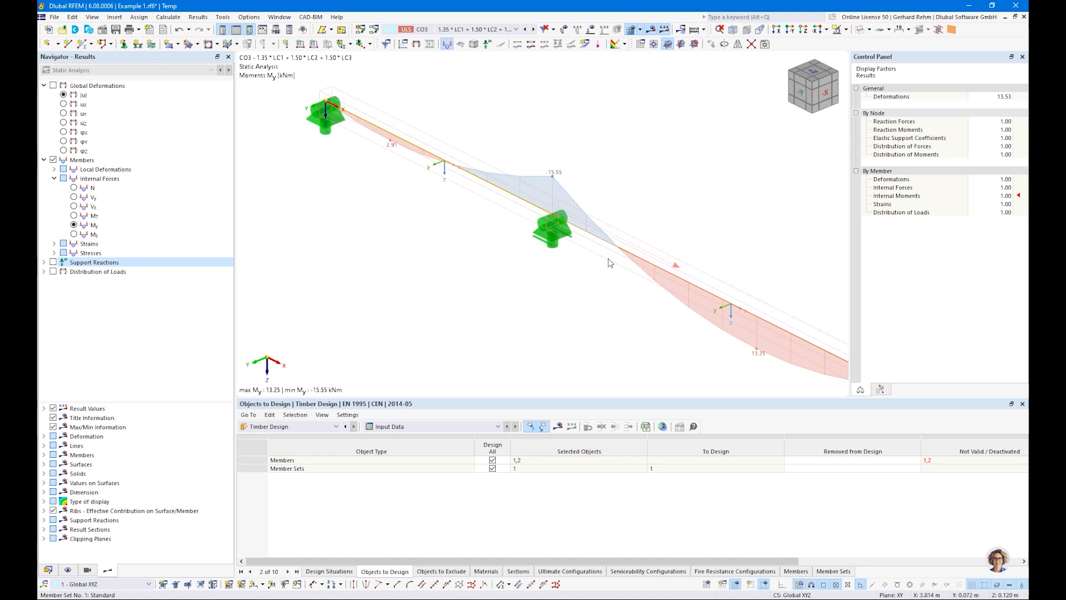
pyautogui.hotkey('ctrl', '2')
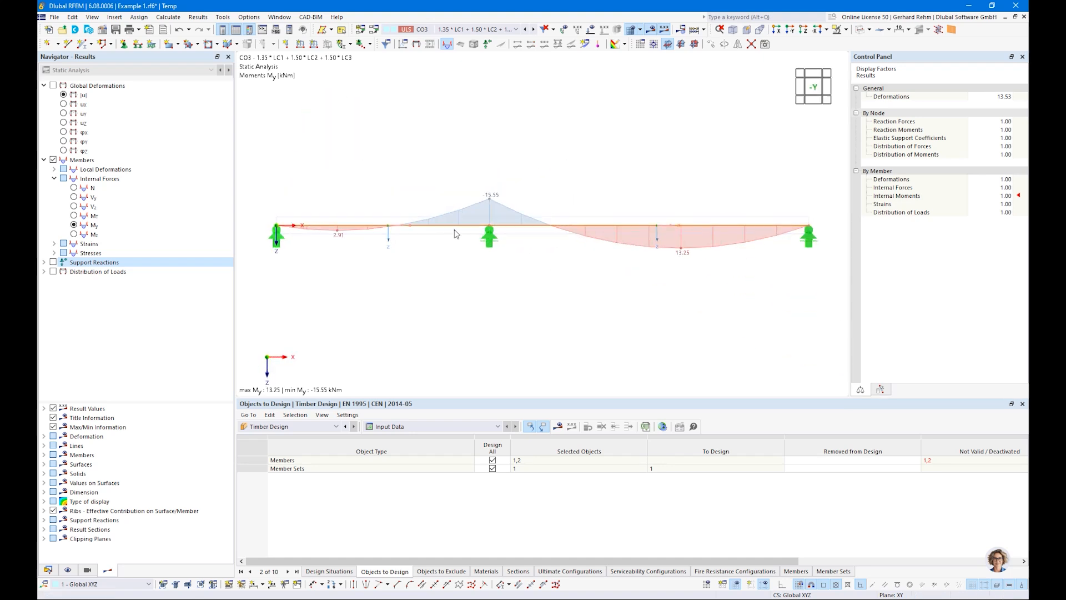
# Create a new timber design support at the member set start with a support length of 60 mm.
pyautogui.doubleClick(454, 229)
pyautogui.click(457, 117)
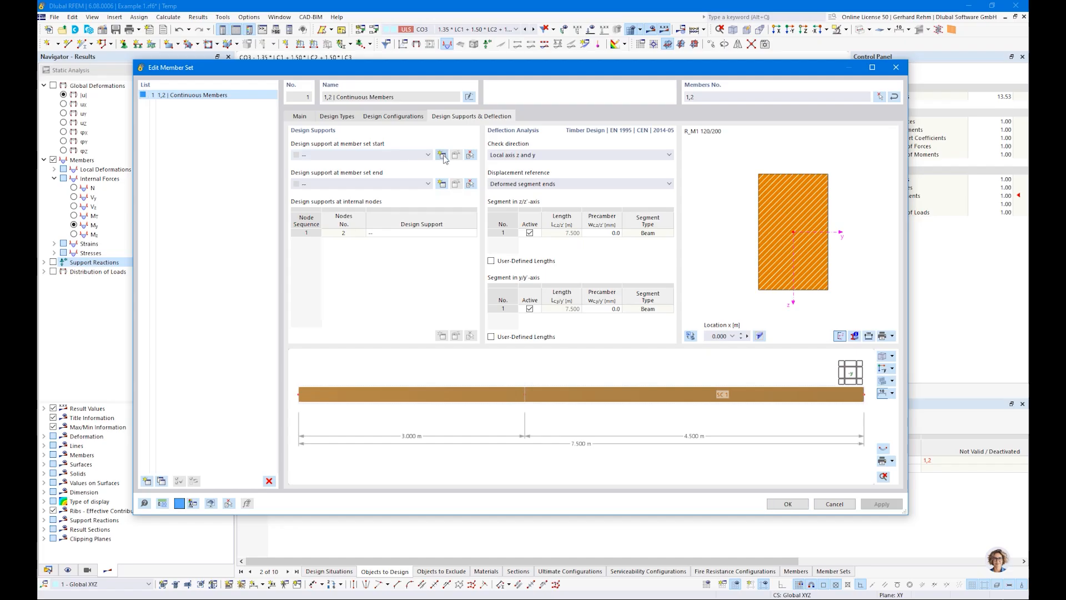
pyautogui.click(442, 155)
pyautogui.click(344, 194)
pyautogui.write('60')
pyautogui.press('Tab')
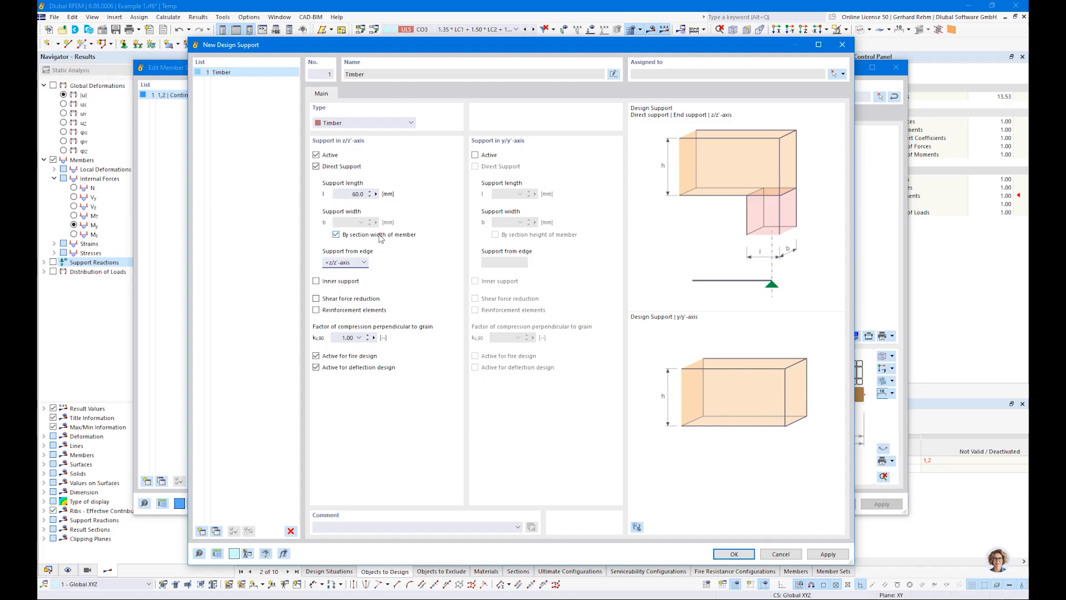
# Keep the support edge at +z/z'-axis, set kc,90 to 1.50 for softwood discrete supports, and confirm the support.
pyautogui.click(343, 264)
pyautogui.click(339, 279)
pyautogui.click(338, 262)
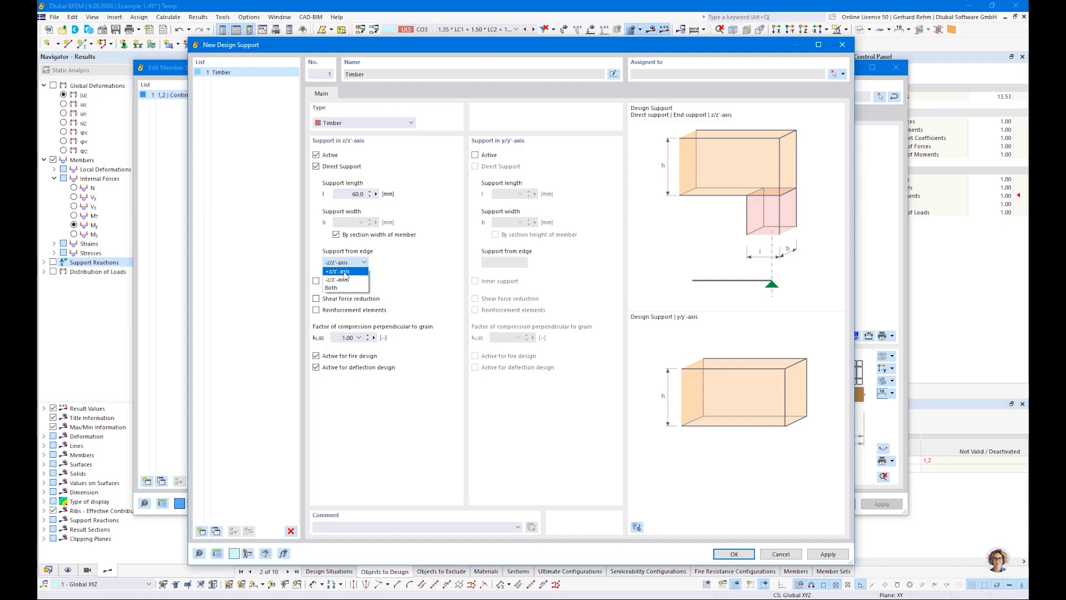
pyautogui.click(344, 272)
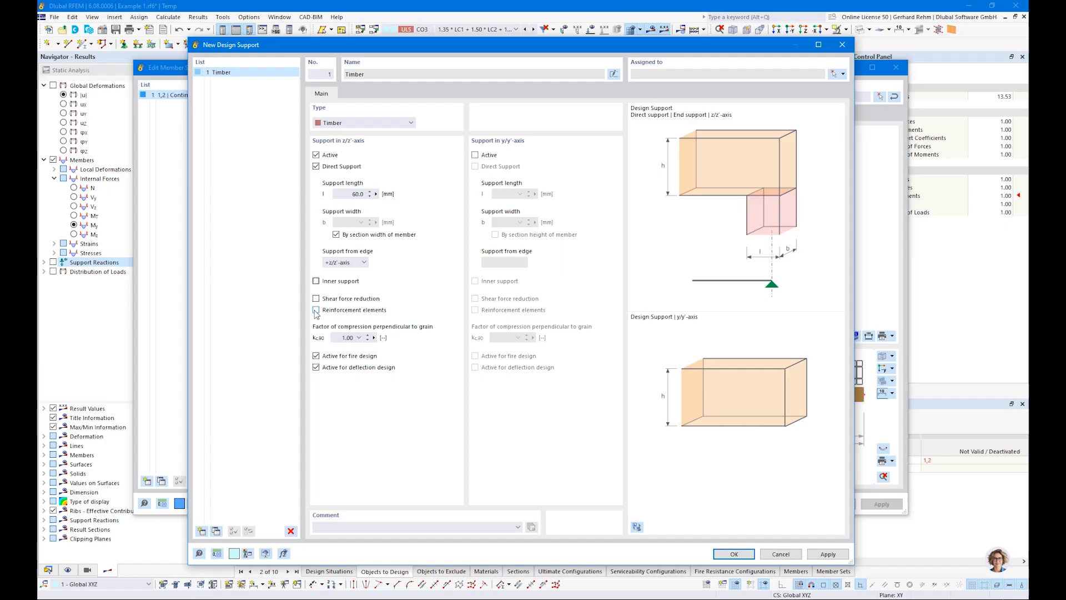
pyautogui.doubleClick(347, 338)
pyautogui.click(359, 338)
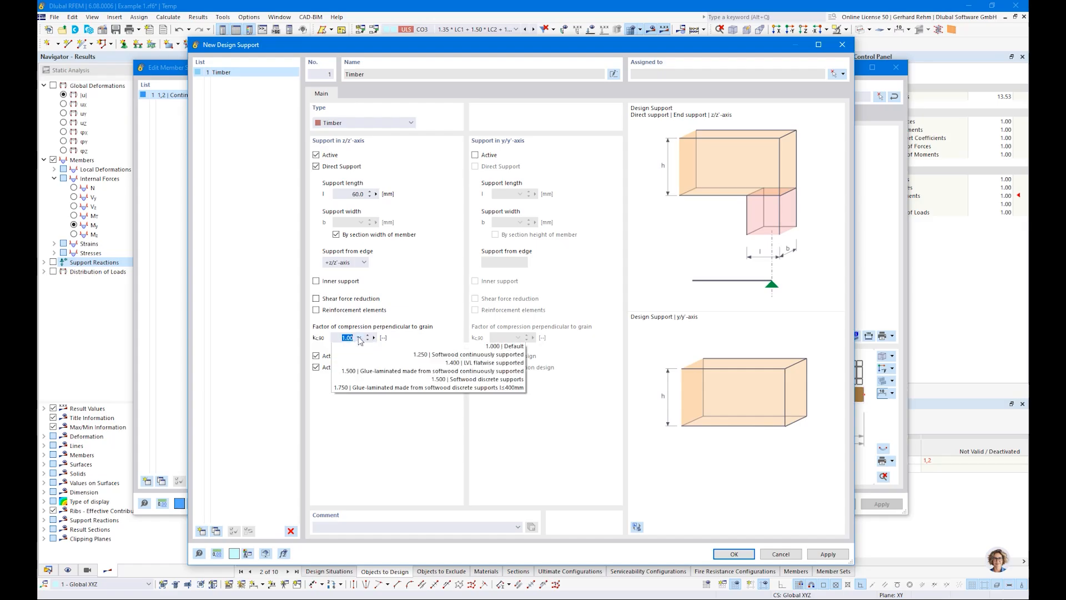
pyautogui.click(472, 380)
pyautogui.moveTo(341, 338); pyautogui.dragTo(375, 337)
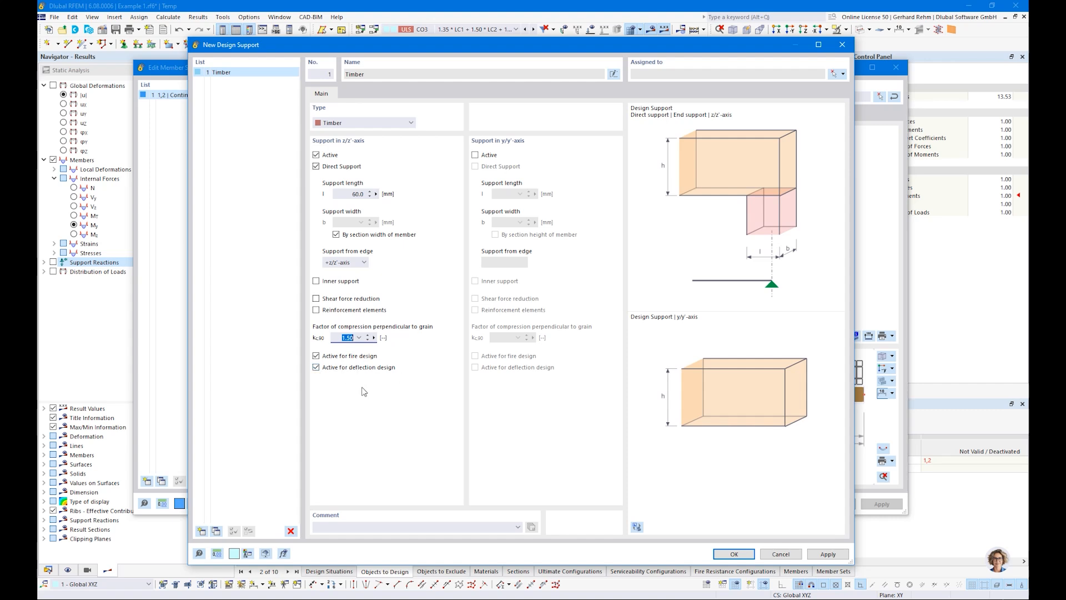
pyautogui.click(729, 556)
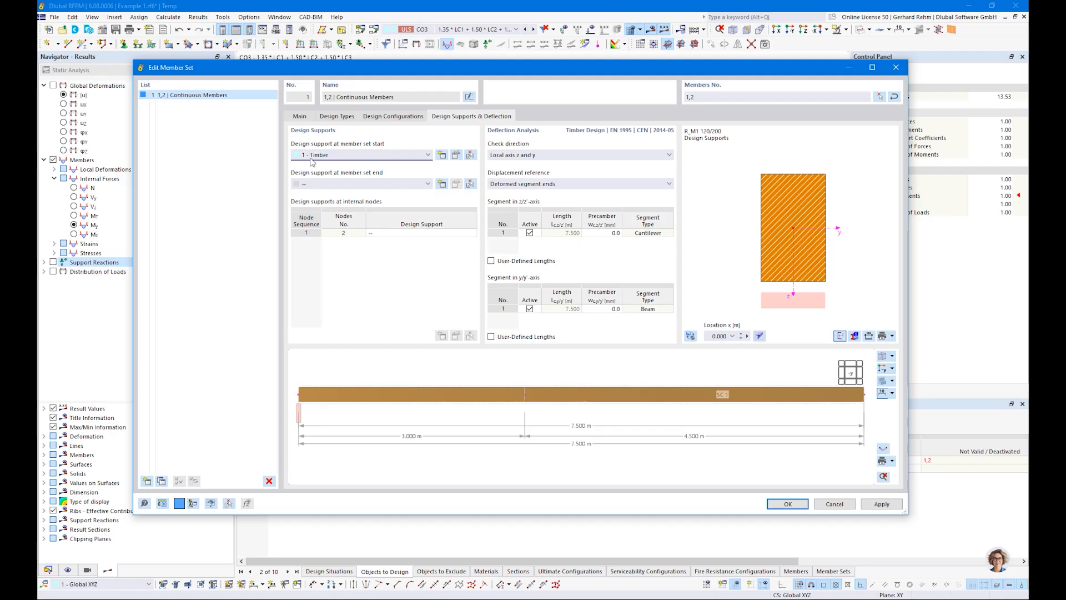
# Assign the Timber design support 1 to the member set end.
pyautogui.click(311, 185)
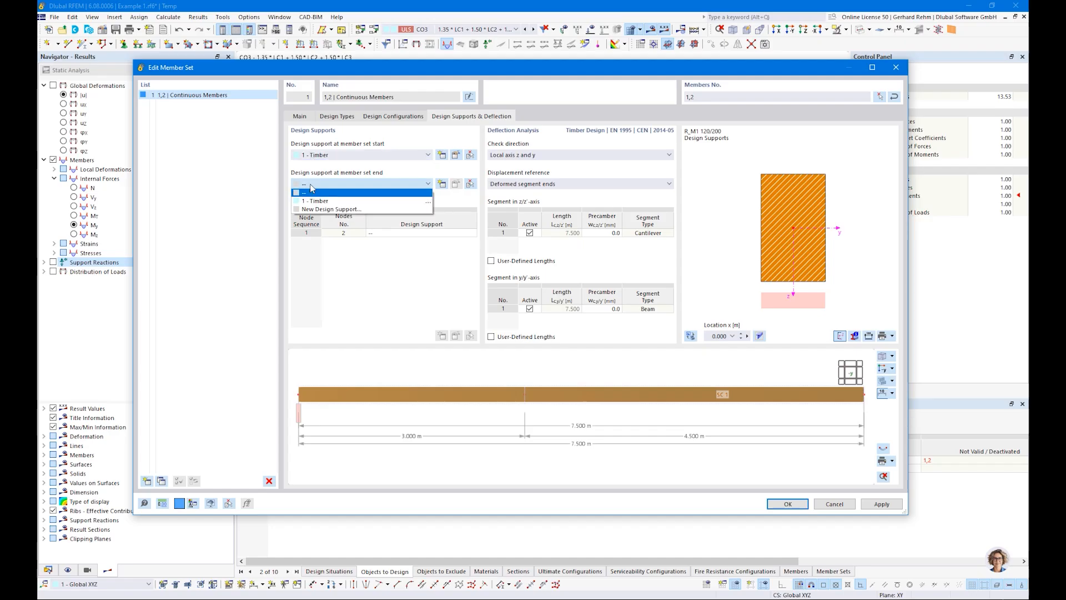
pyautogui.click(299, 427)
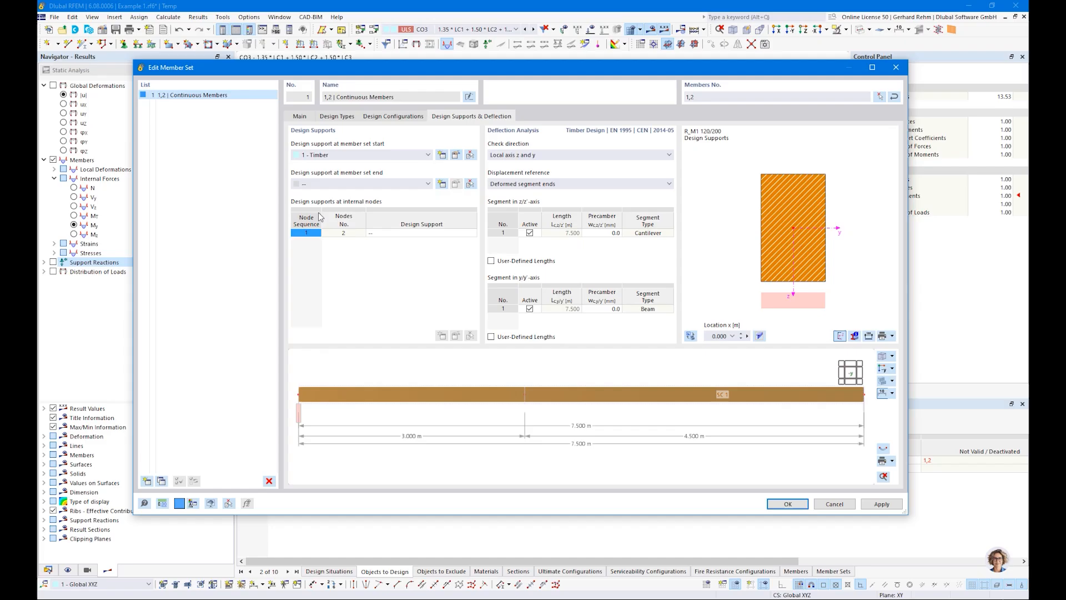
pyautogui.click(321, 185)
pyautogui.click(319, 199)
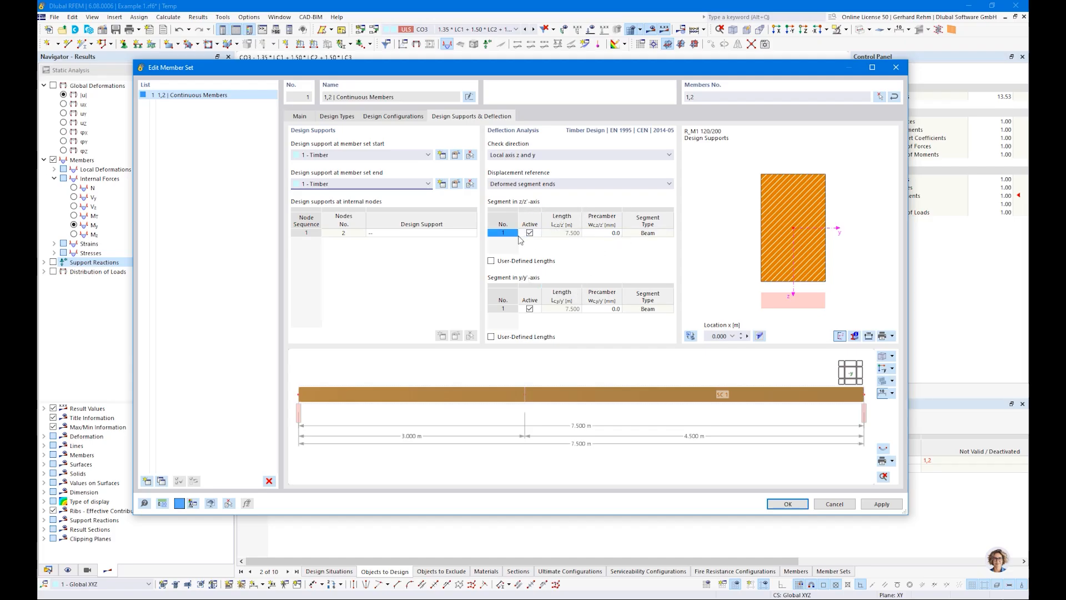
# Create a new timber design support at internal node 2 with 140 mm length, inner support and kc,90 of 1.50.
pyautogui.click(392, 233)
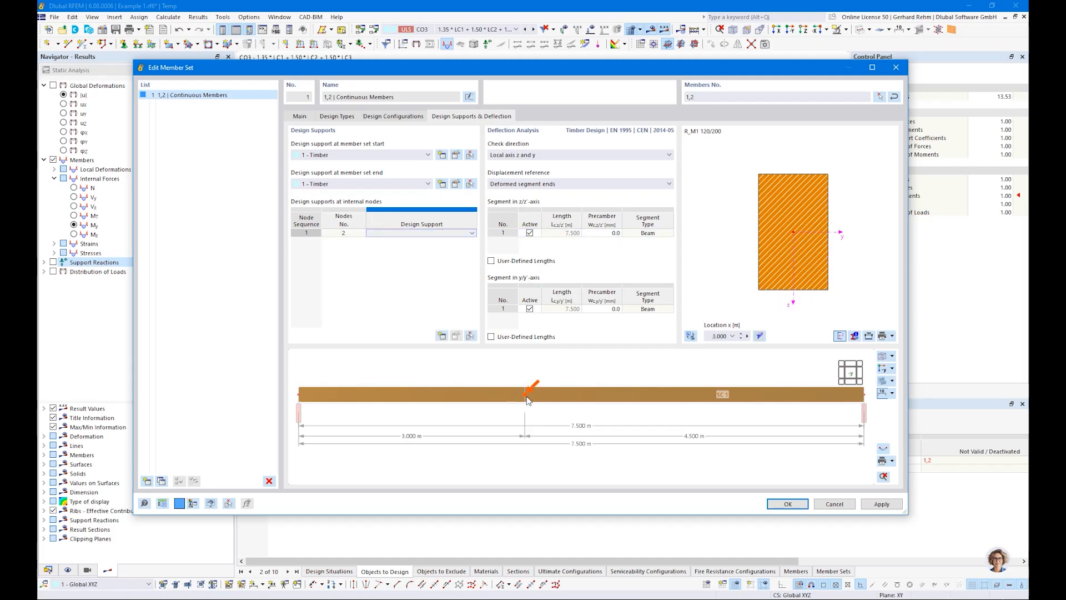
pyautogui.click(389, 234)
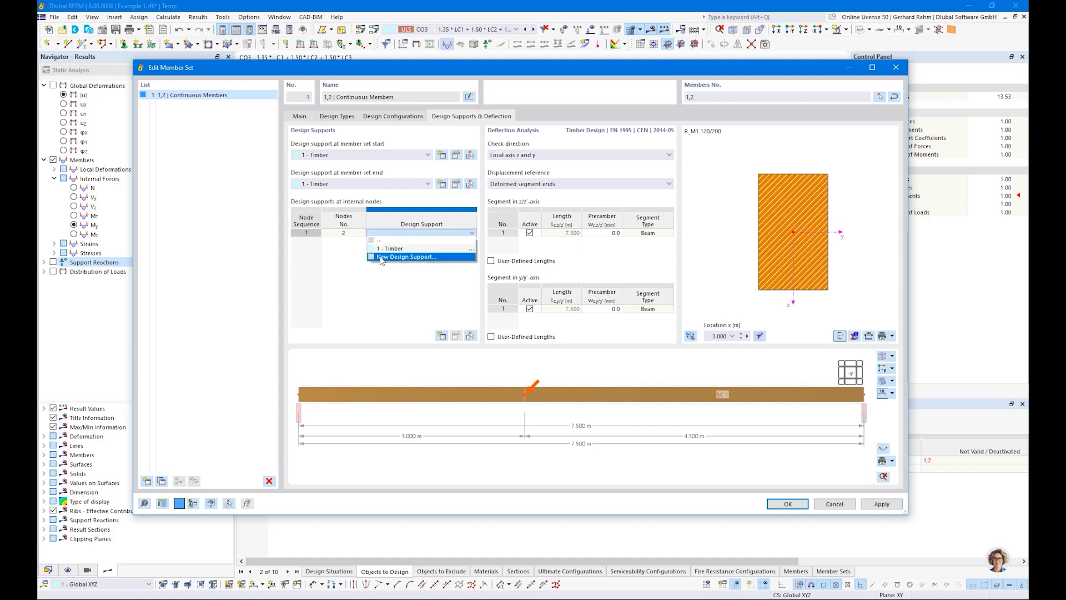
pyautogui.click(400, 256)
pyautogui.doubleClick(354, 194)
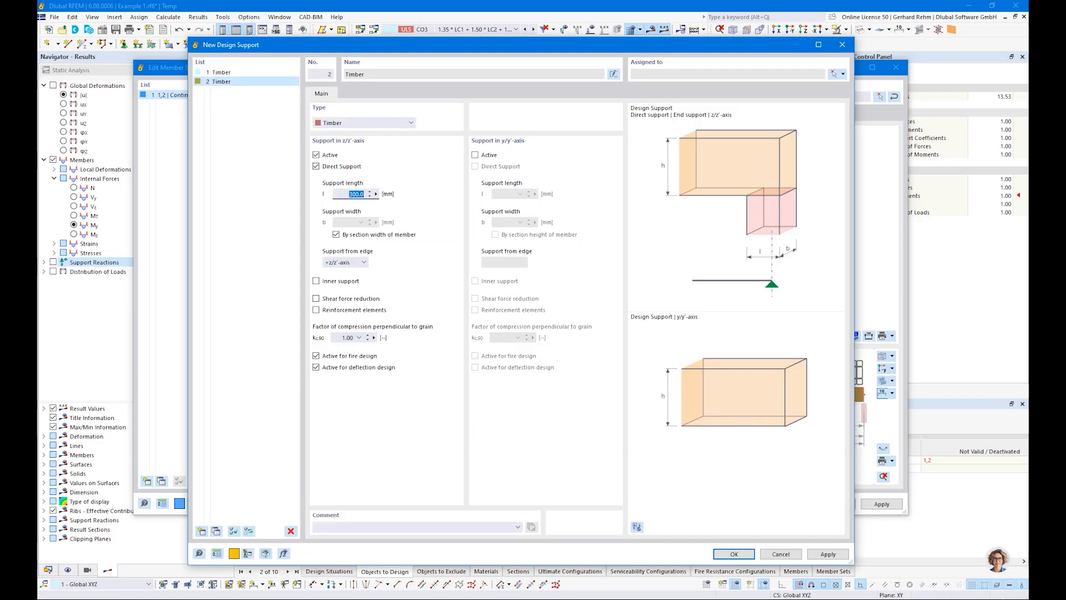
pyautogui.write('140')
pyautogui.click(316, 282)
pyautogui.click(359, 338)
pyautogui.click(360, 380)
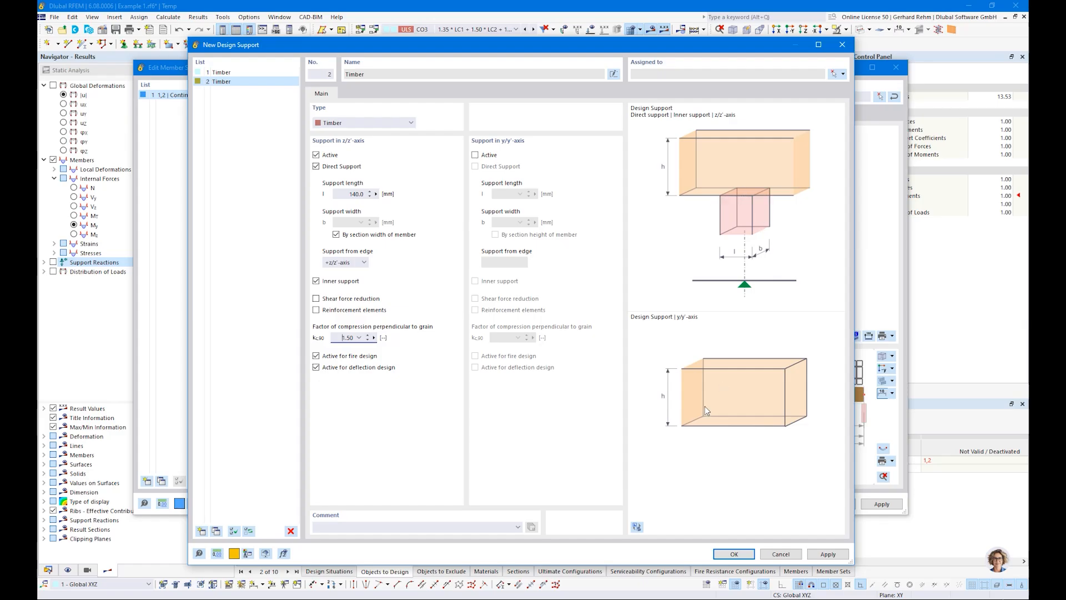
pyautogui.click(733, 554)
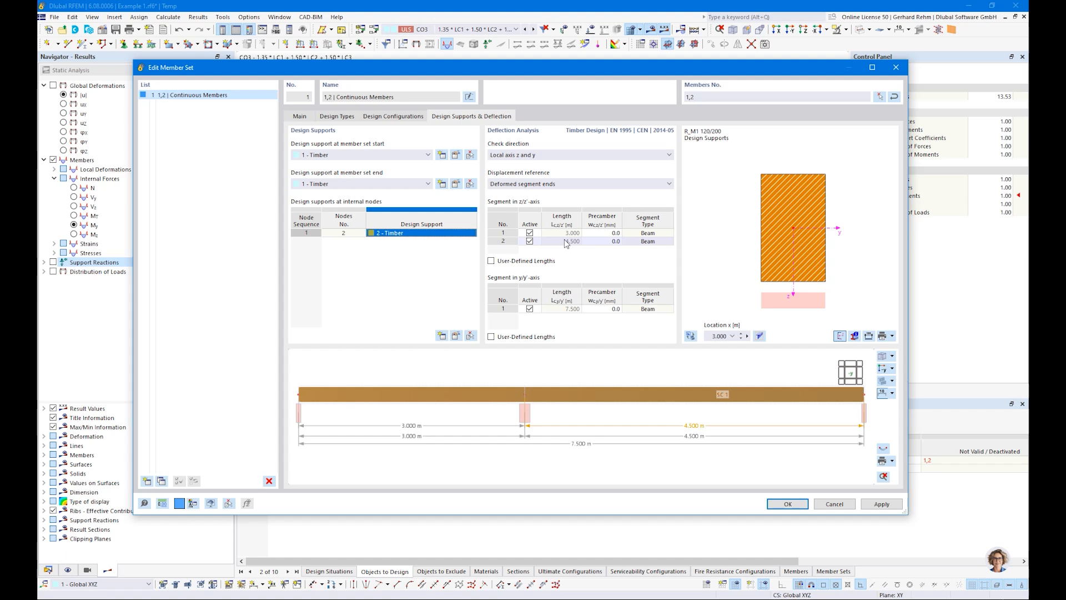
# Set the deflection check direction to Local axis z and confirm the member set.
pyautogui.click(525, 154)
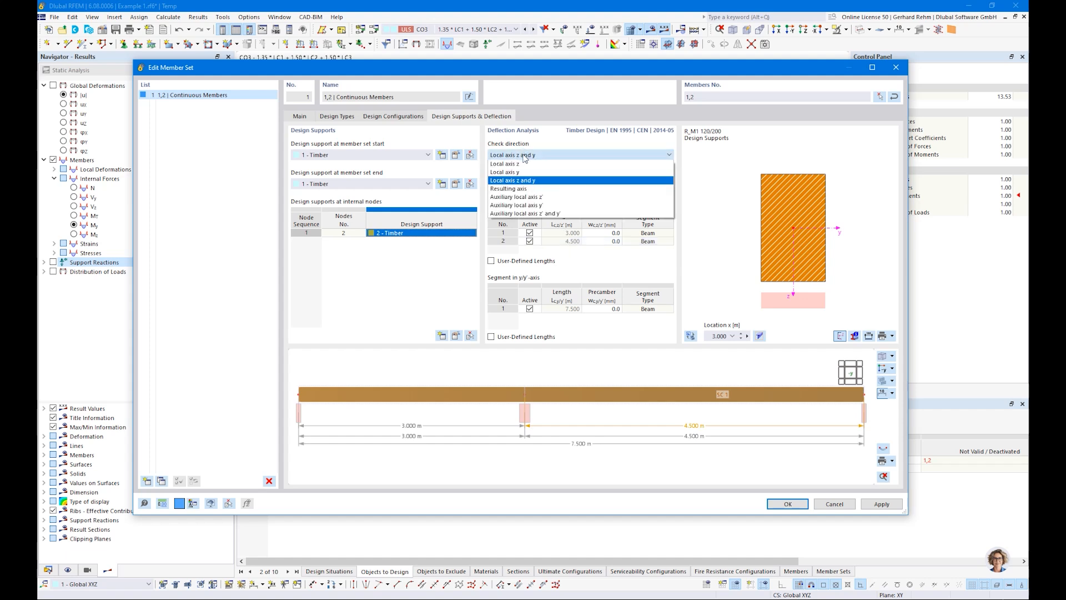
pyautogui.click(514, 165)
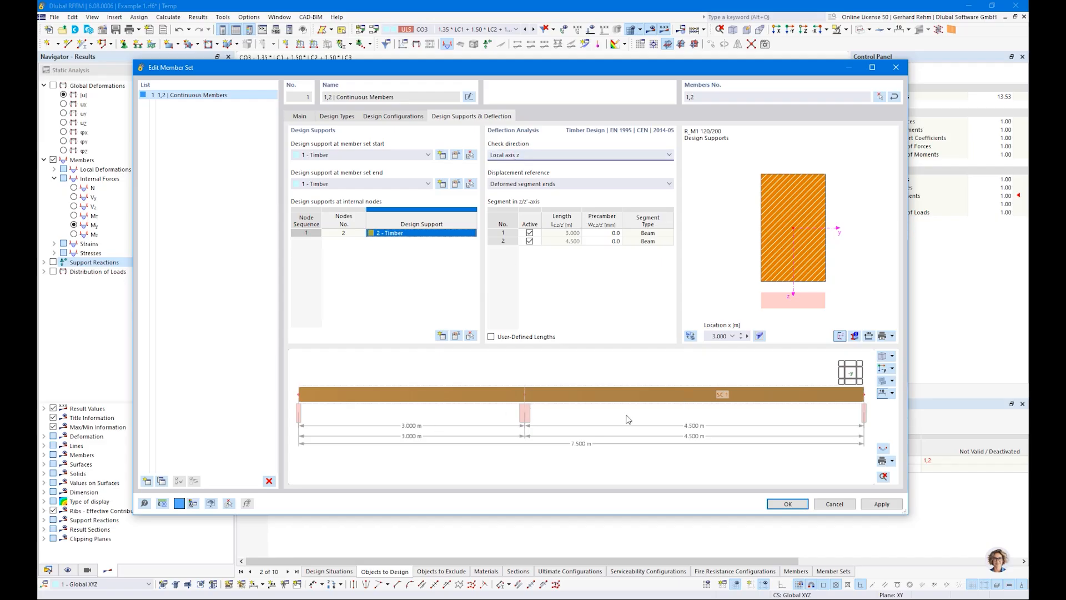
pyautogui.click(513, 155)
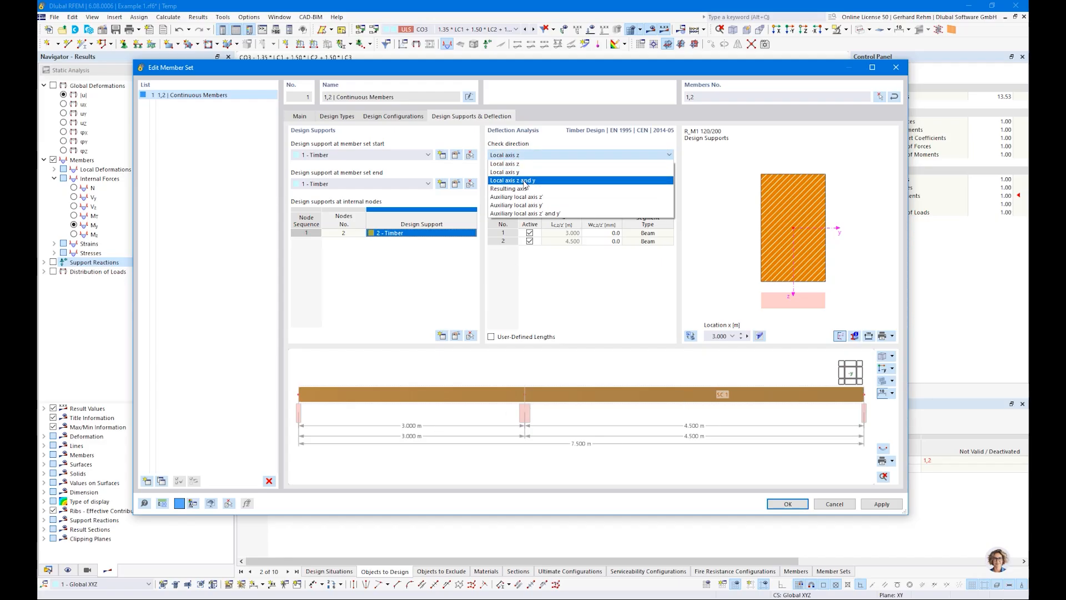
pyautogui.click(531, 164)
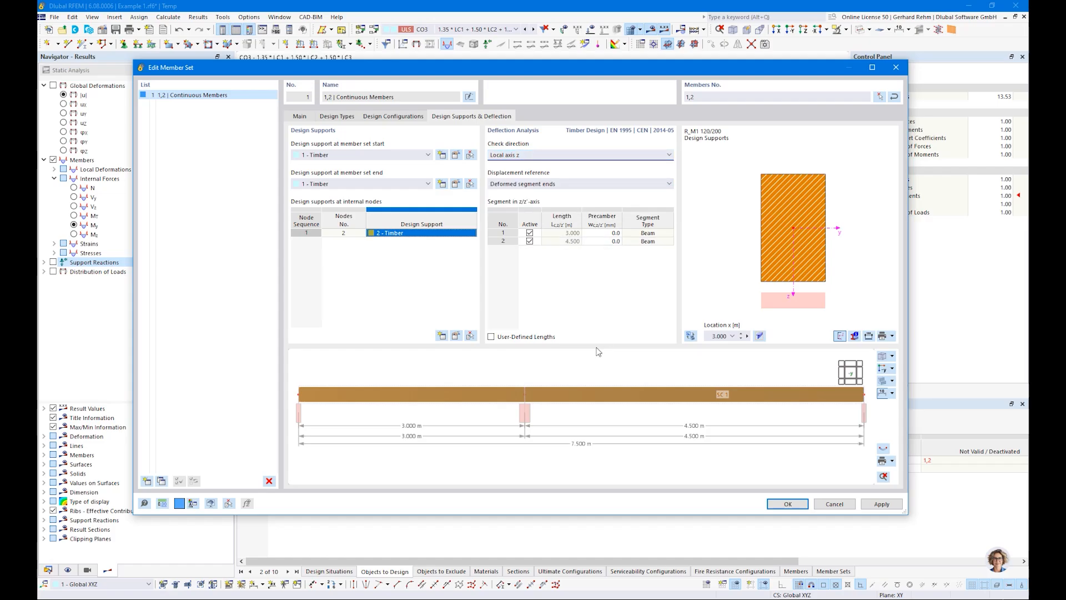
pyautogui.click(777, 506)
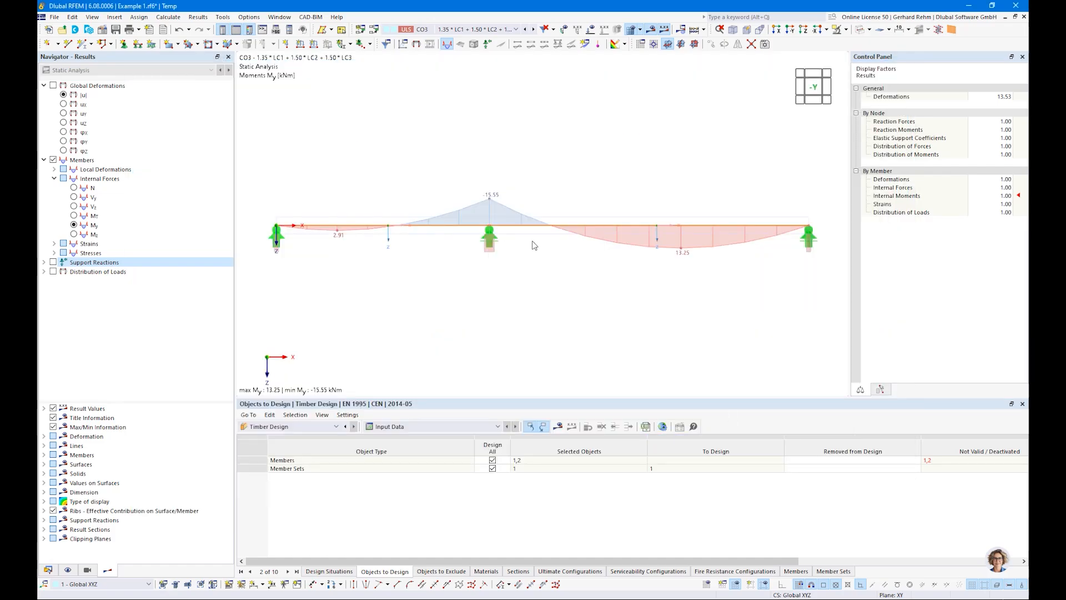
# Remove the individual members from the objects to design, keeping only the member set.
pyautogui.click(278, 428)
pyautogui.click(279, 433)
pyautogui.click(932, 461)
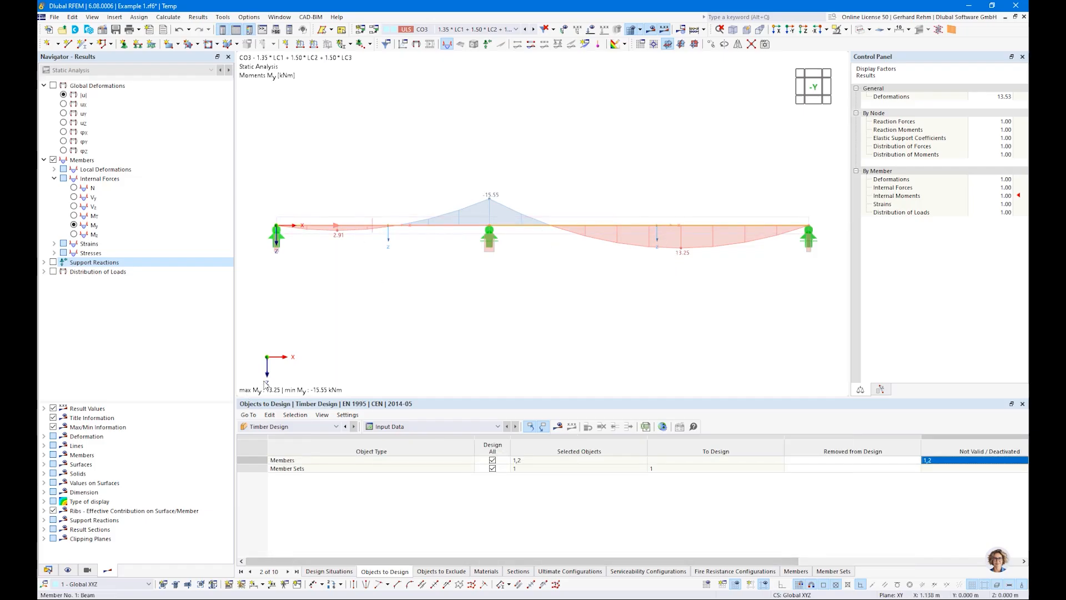
pyautogui.press('Escape')
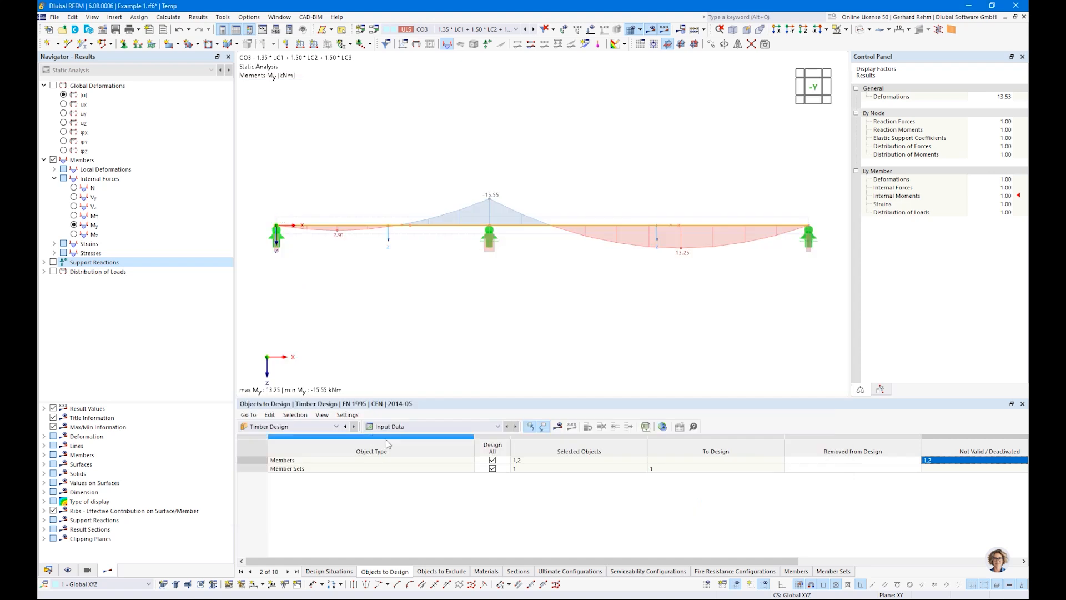
pyautogui.click(492, 460)
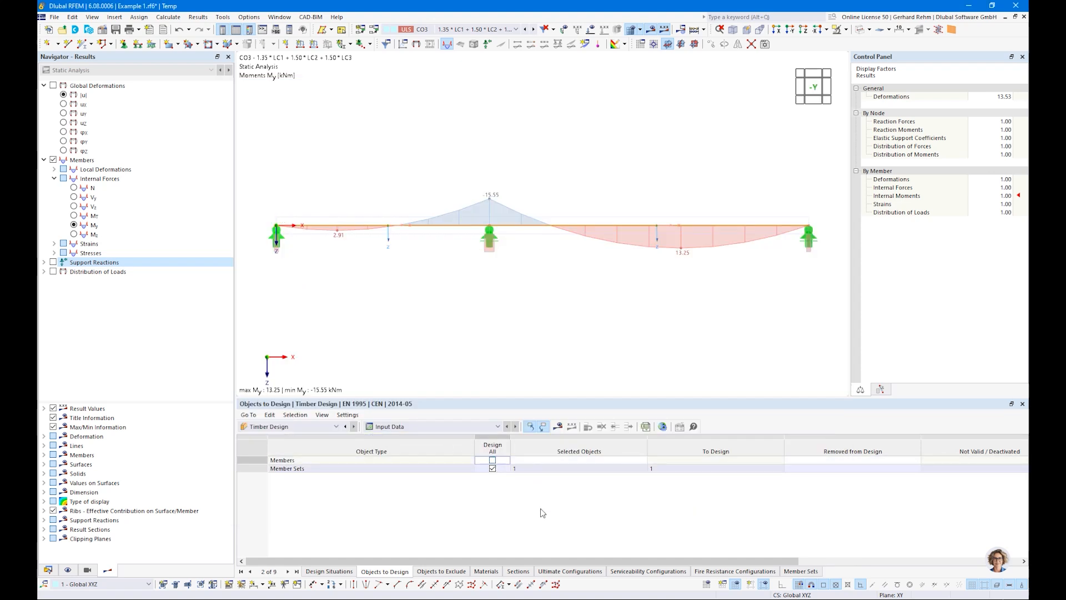
# Show the timber design results for the member set and examine the listed errors and warnings.
pyautogui.click(444, 469)
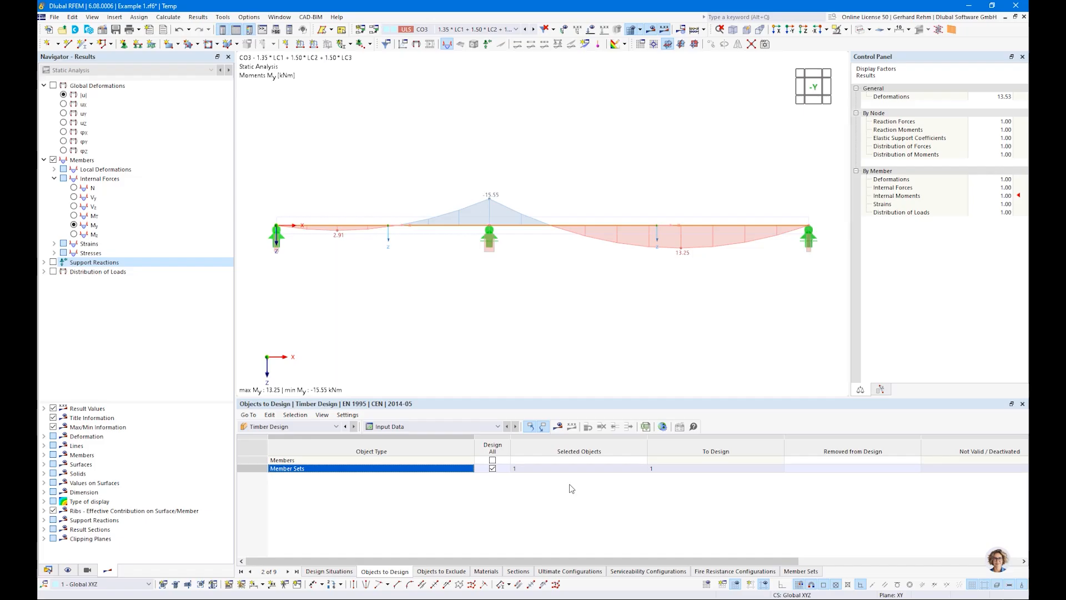
pyautogui.click(557, 428)
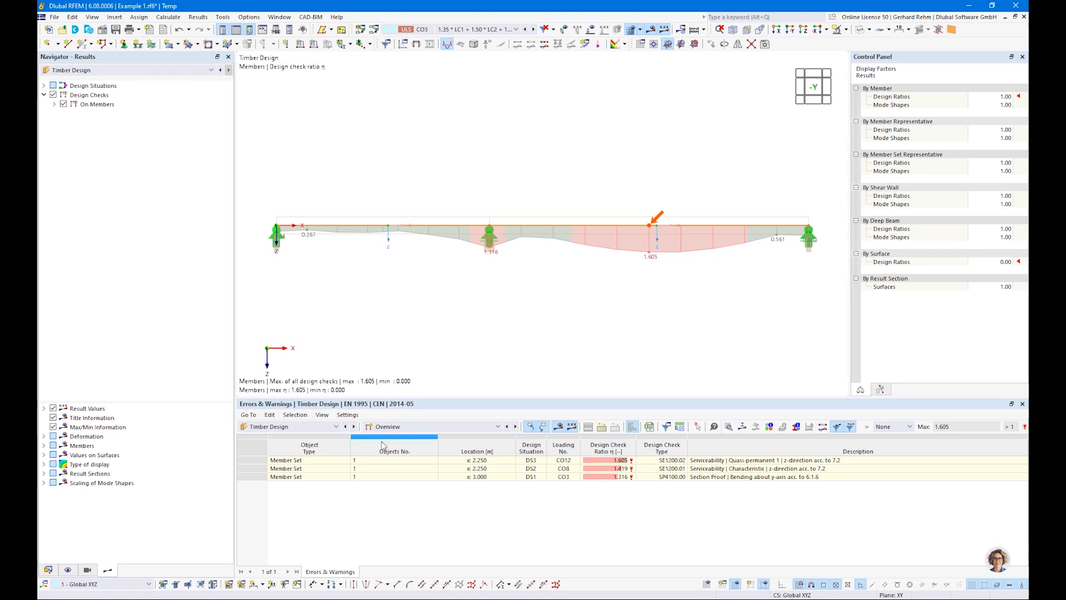
pyautogui.click(391, 428)
pyautogui.click(392, 429)
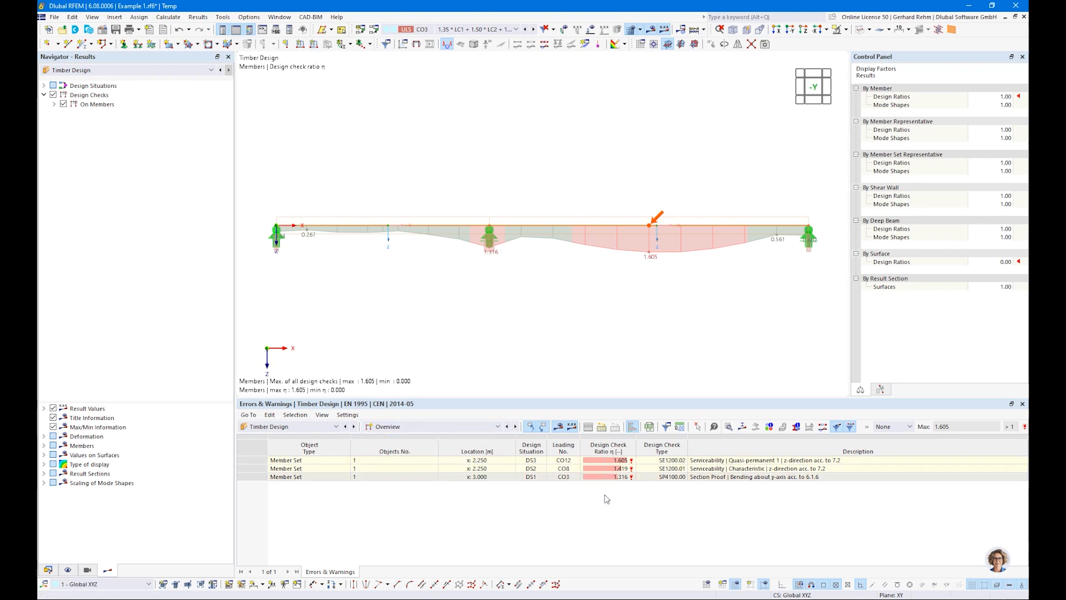
pyautogui.click(703, 478)
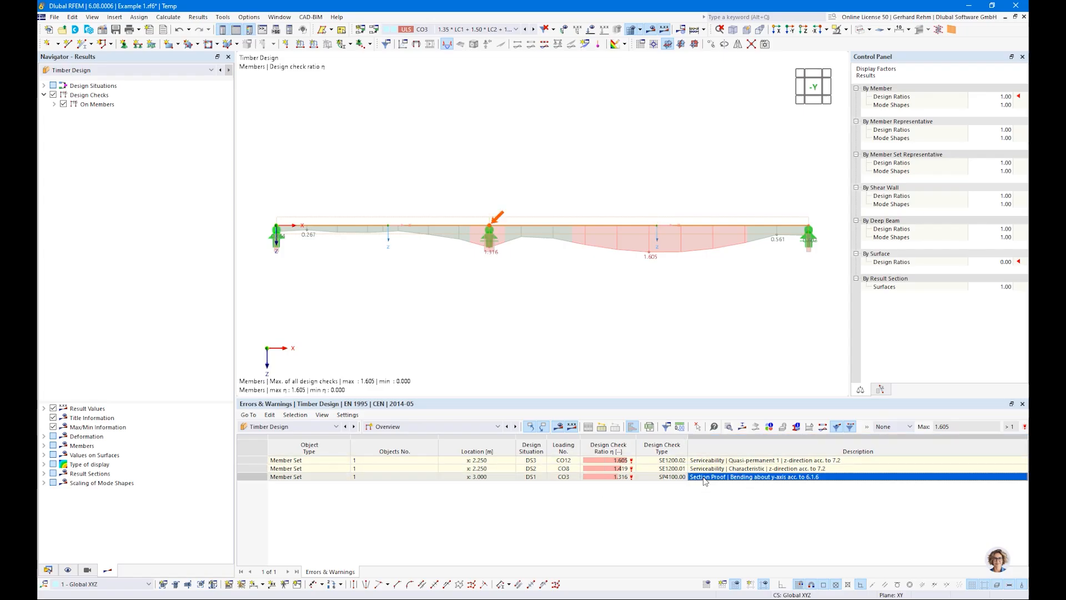
pyautogui.click(704, 469)
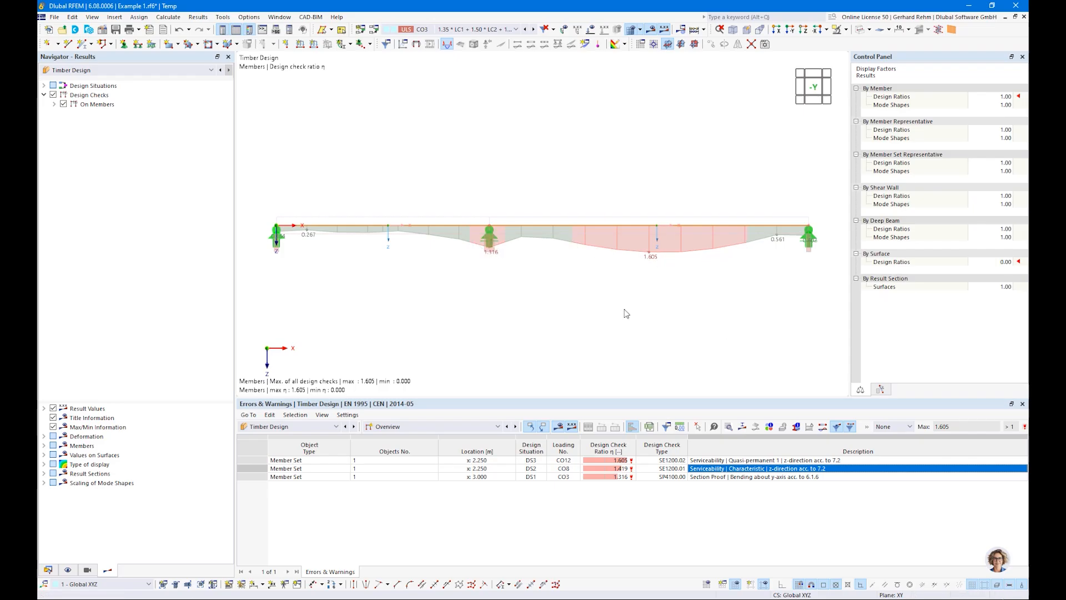
# Switch the results table to Design Ratios on Members and filter it to ratios greater than 0.
pyautogui.click(496, 427)
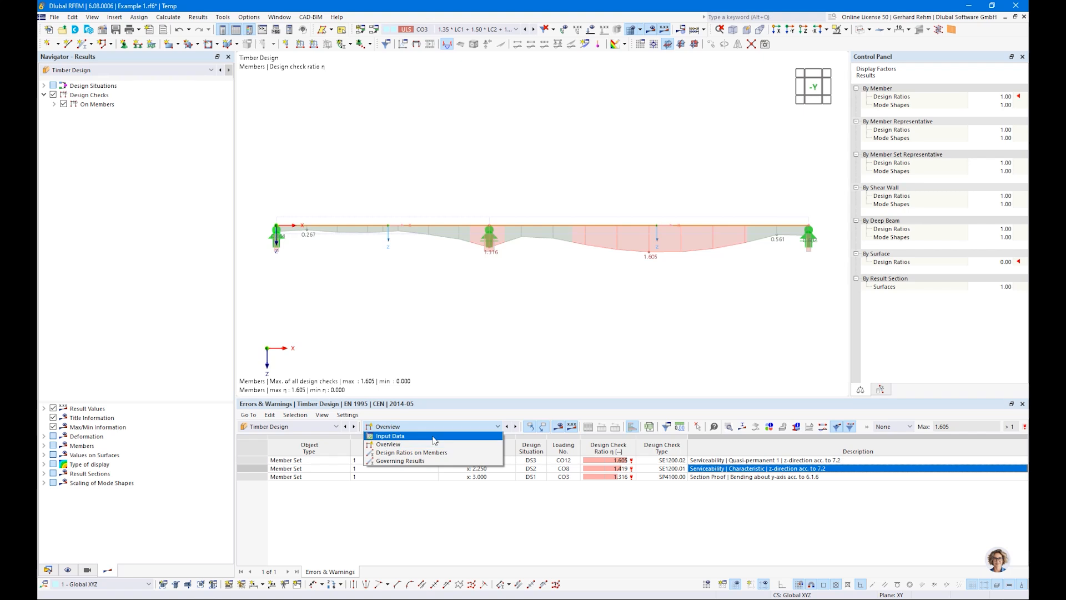
pyautogui.click(405, 453)
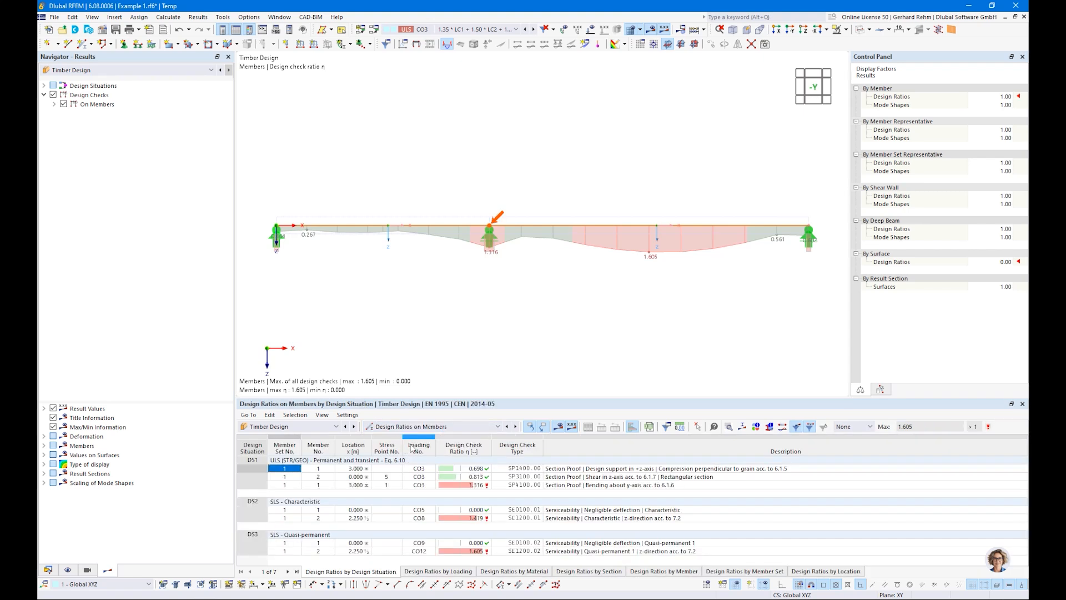
pyautogui.moveTo(694, 403); pyautogui.dragTo(687, 379)
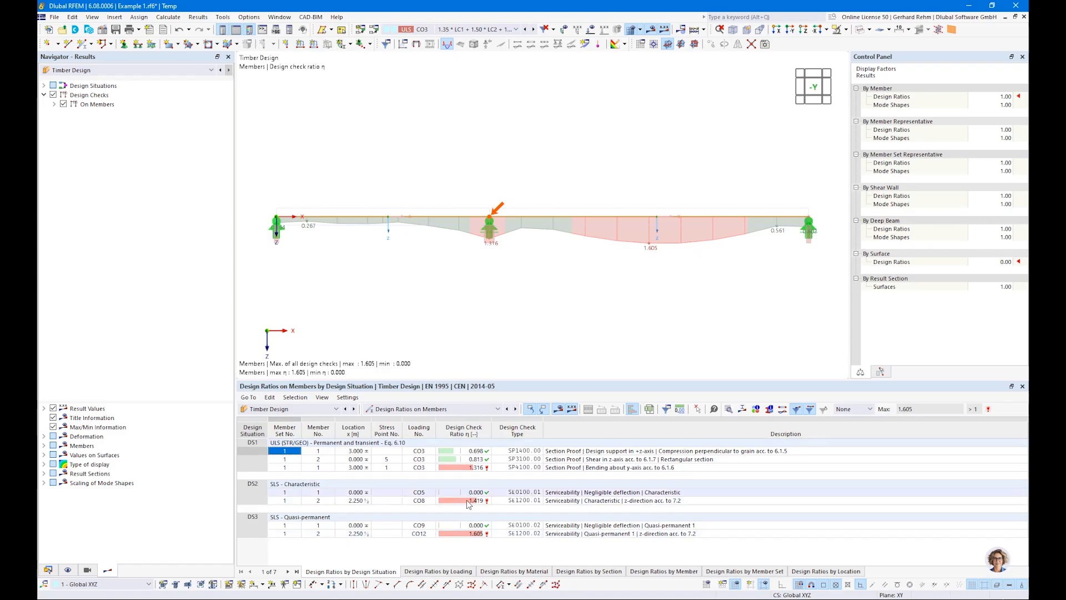
pyautogui.click(846, 409)
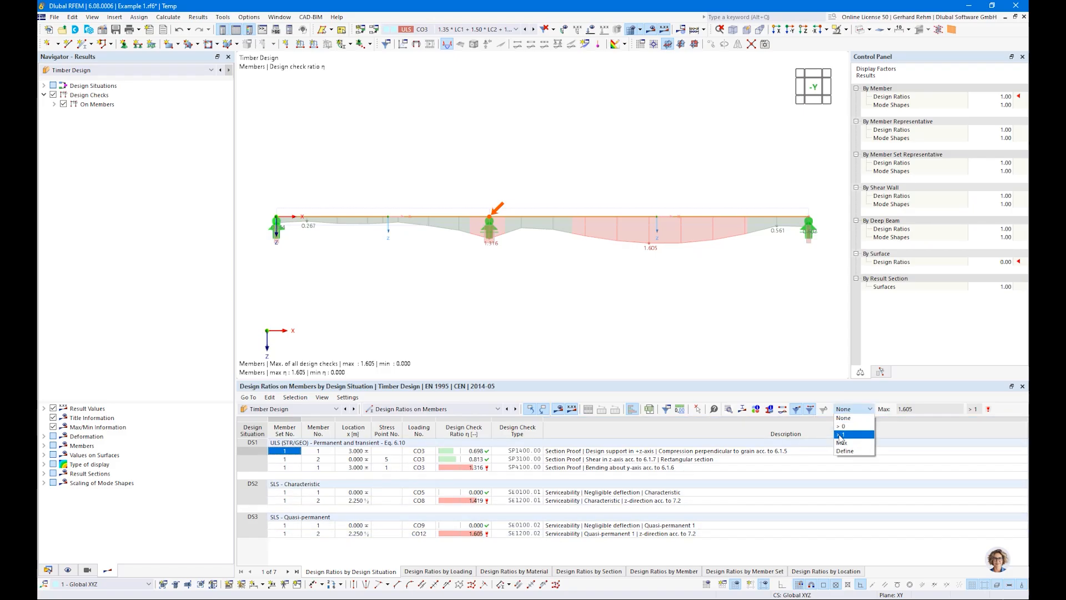
pyautogui.click(845, 426)
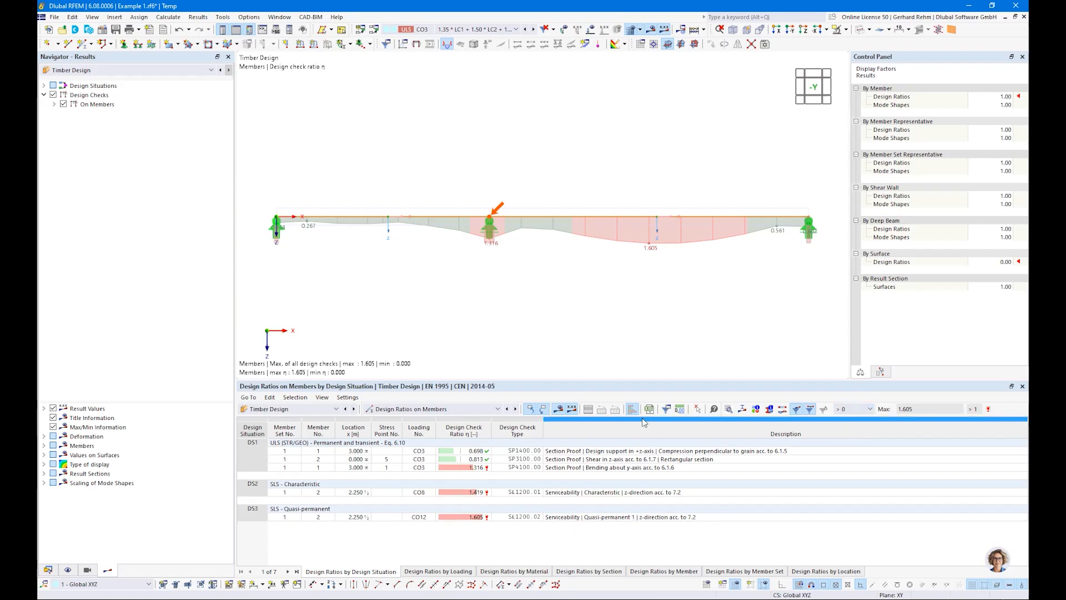
pyautogui.moveTo(584, 384); pyautogui.dragTo(507, 409)
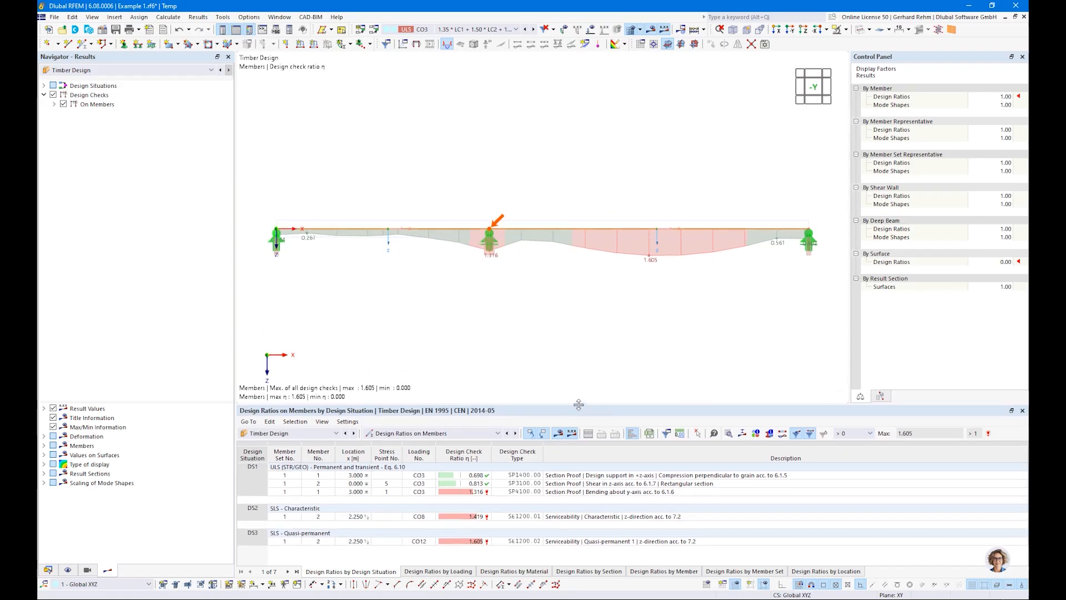
# Inspect the three ULS design check rows of the member set in the table.
pyautogui.click(563, 476)
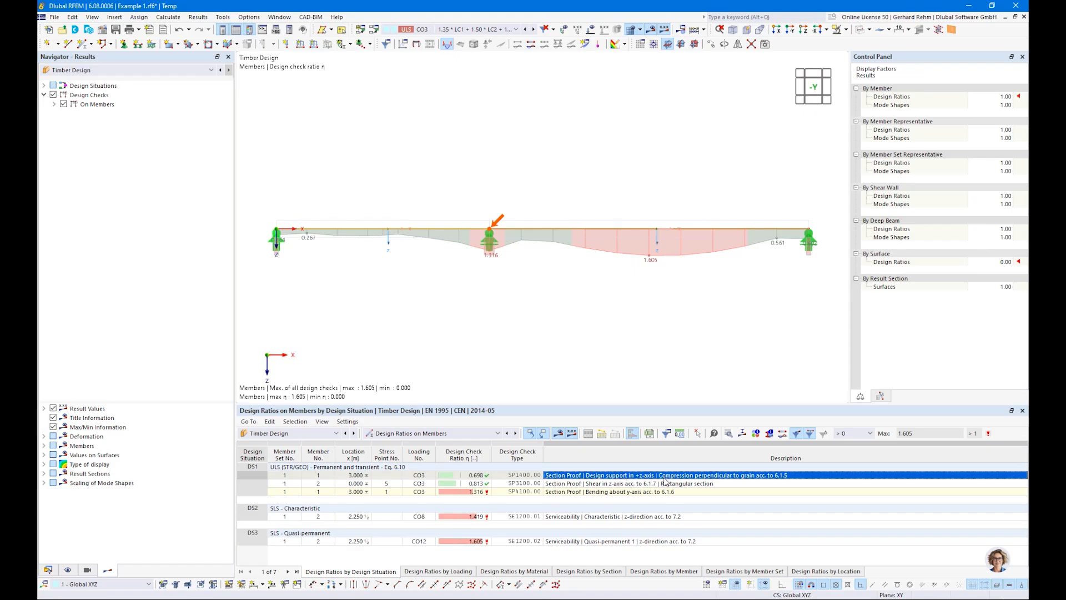
pyautogui.click(617, 484)
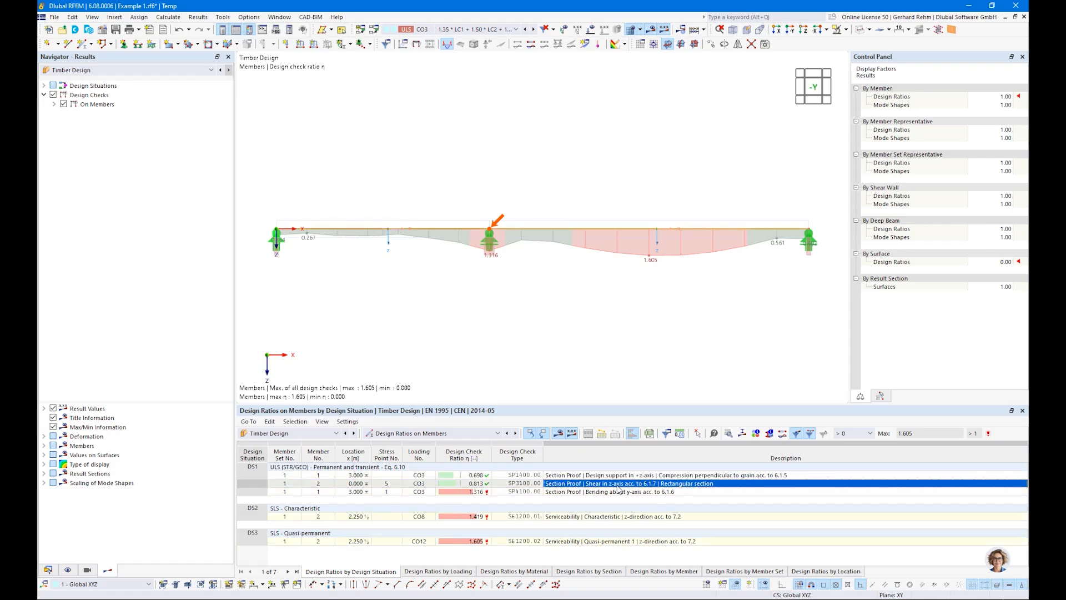
pyautogui.click(582, 492)
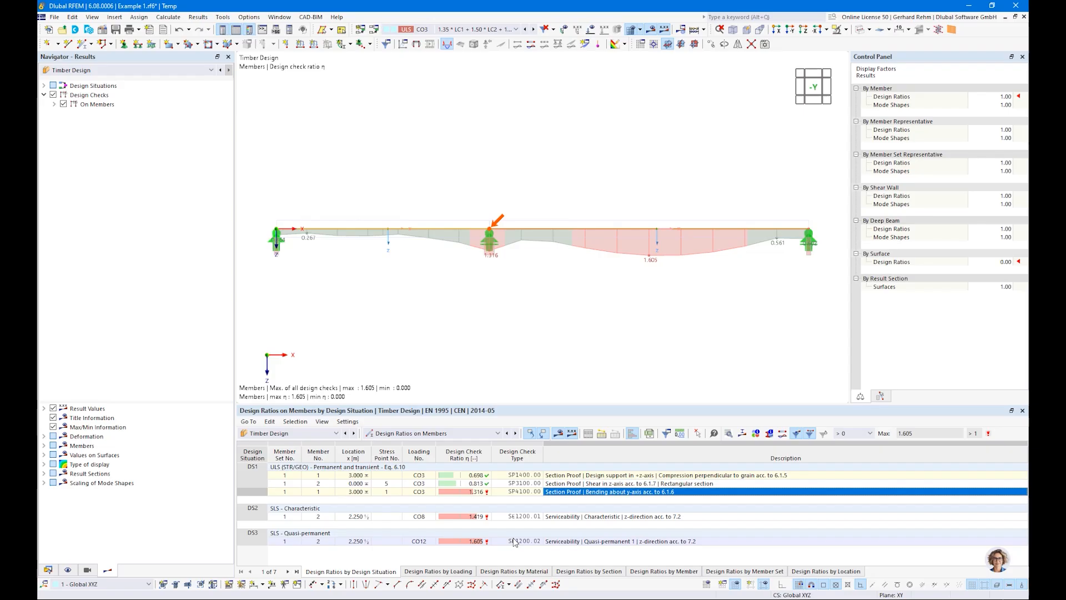
# Display the ratio envelope as the maximum of selected design checks, toggling the Ultimate and Serviceability Limit State groups.
pyautogui.click(55, 104)
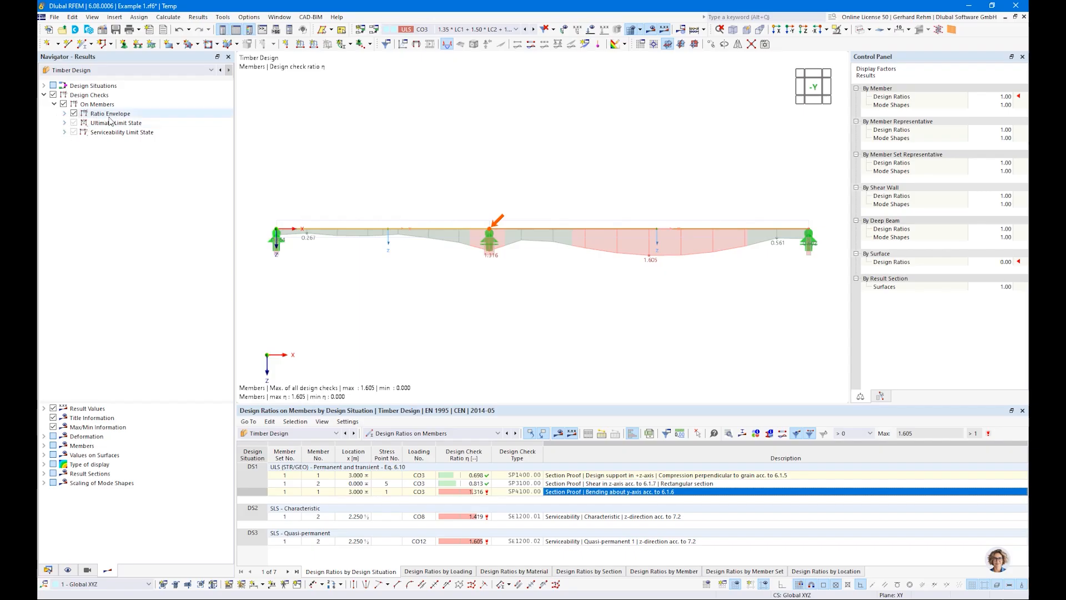
pyautogui.click(64, 113)
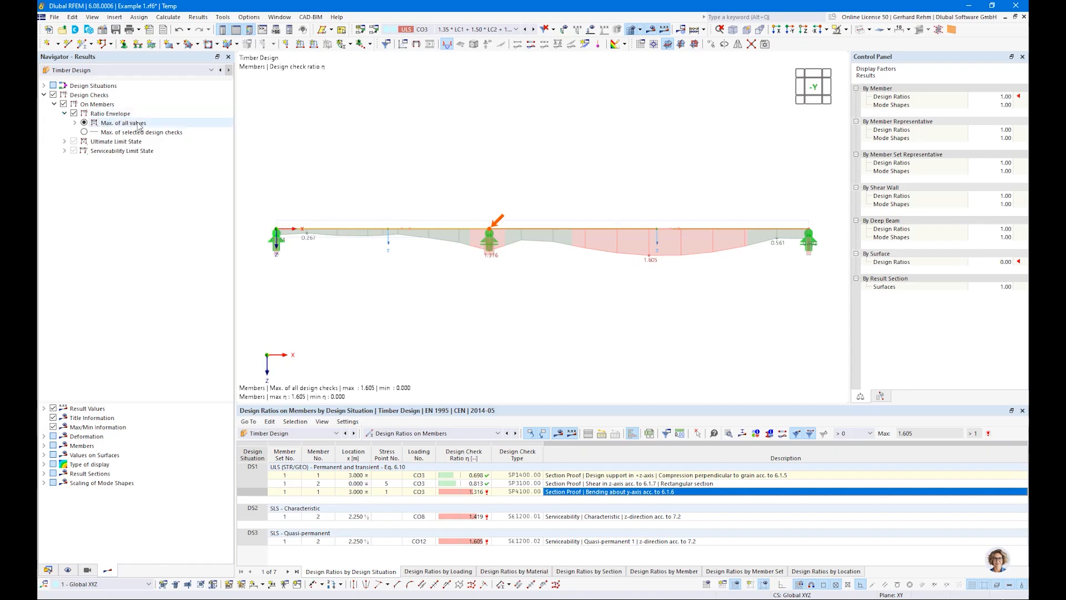
pyautogui.click(84, 132)
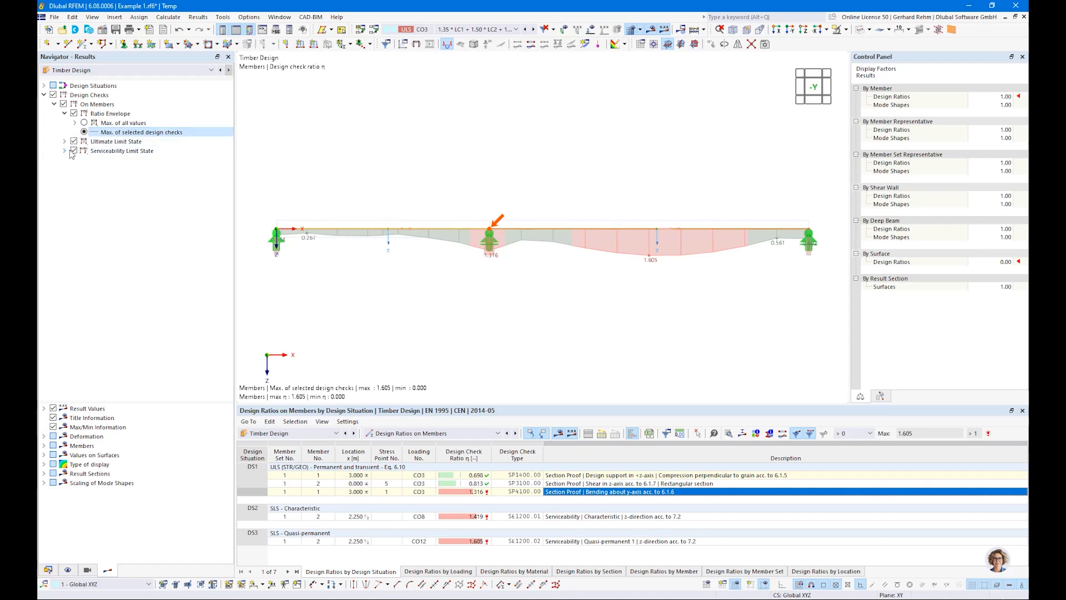
pyautogui.click(73, 151)
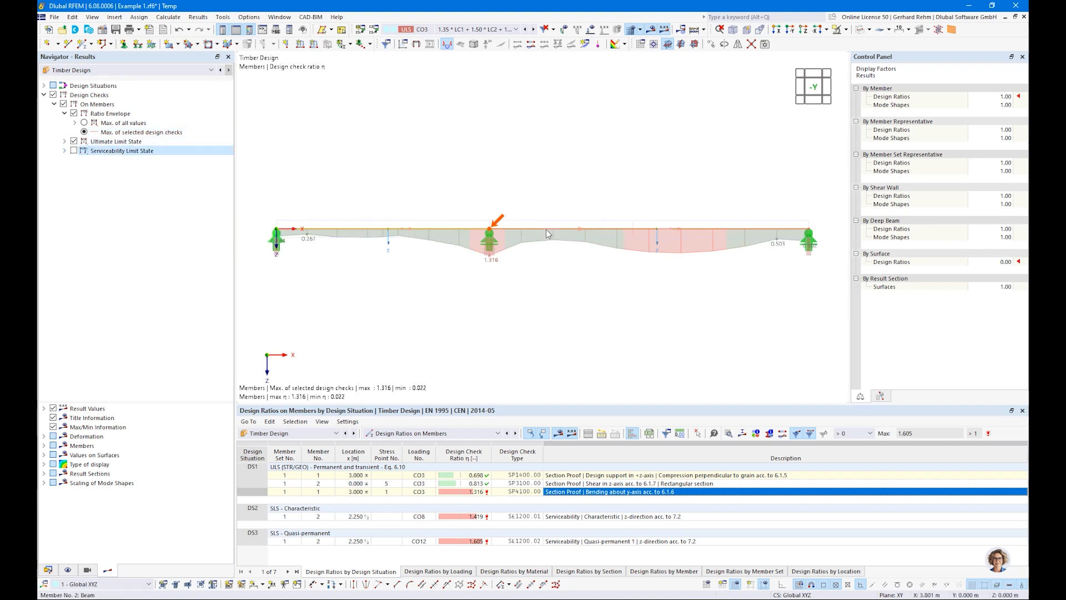
pyautogui.click(74, 141)
pyautogui.click(73, 150)
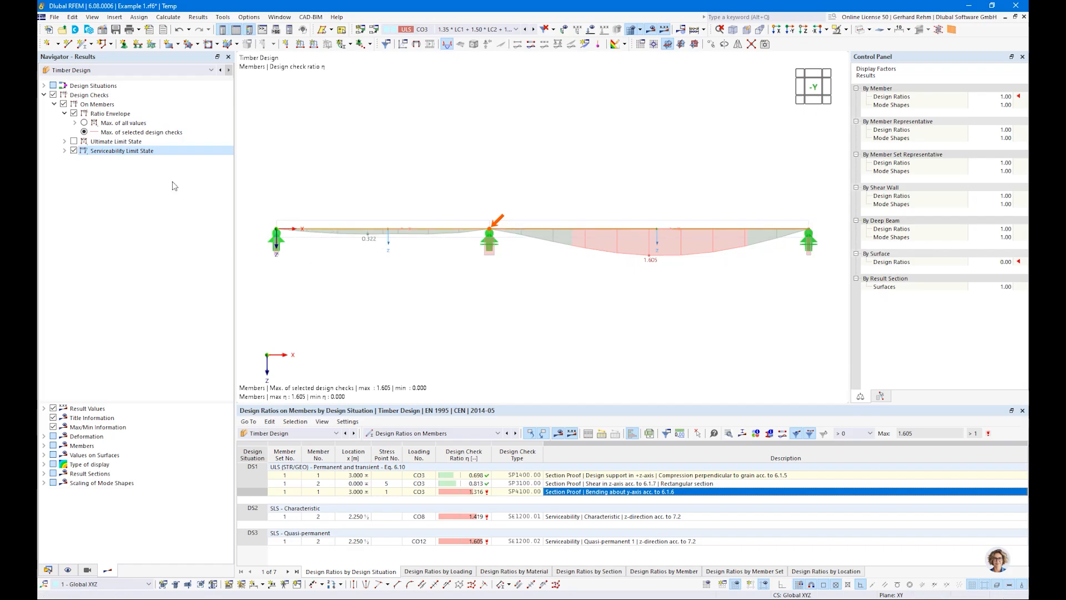
pyautogui.click(74, 142)
pyautogui.click(64, 142)
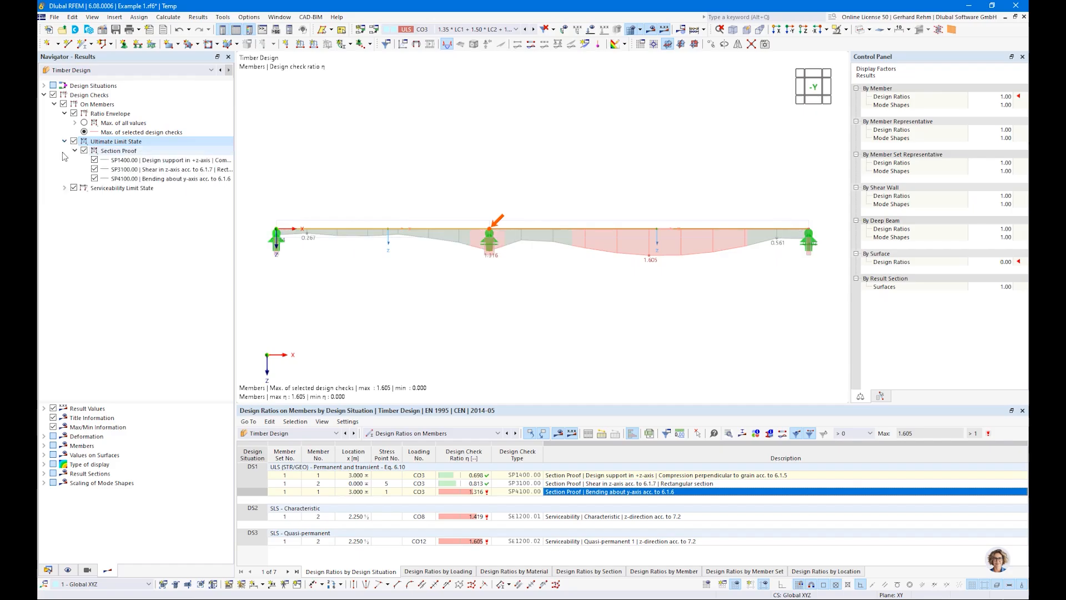
# Toggle the individual ULS section proof checks to display each check's design ratios separately.
pyautogui.click(95, 160)
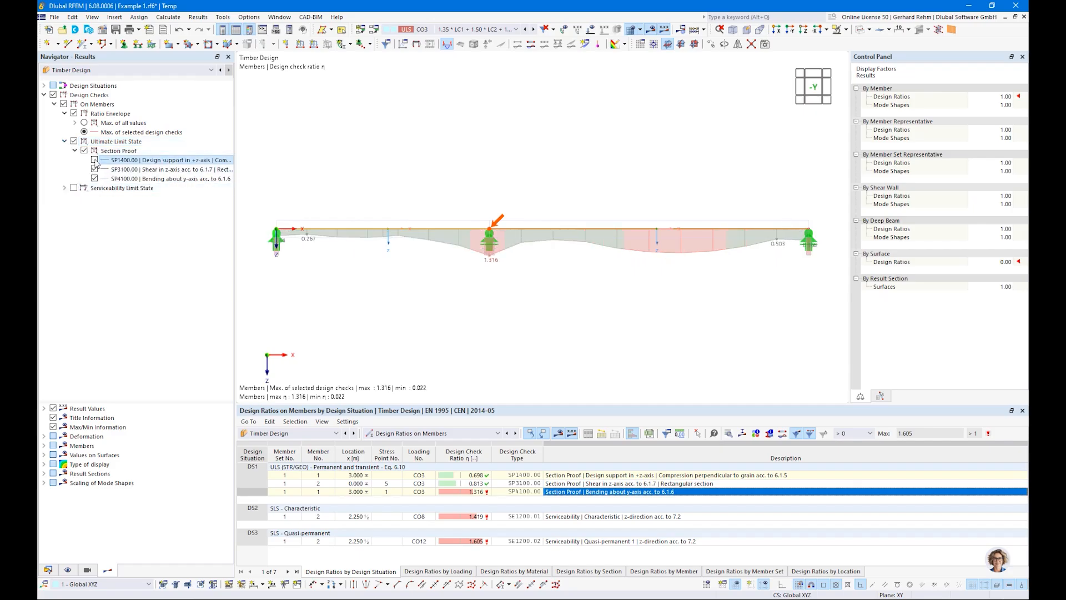
pyautogui.click(94, 169)
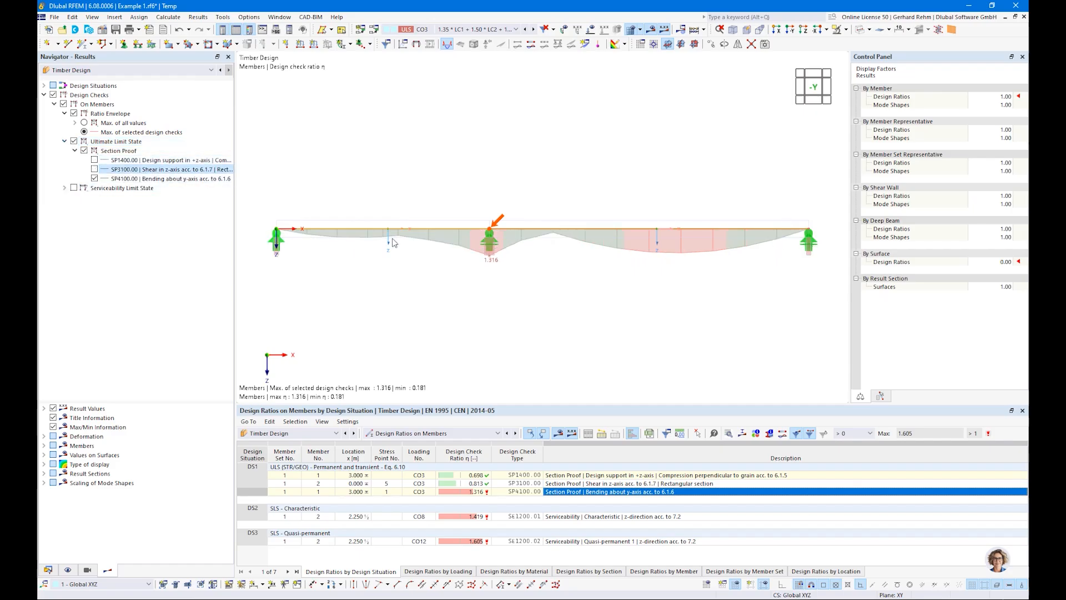
pyautogui.click(95, 179)
pyautogui.click(94, 169)
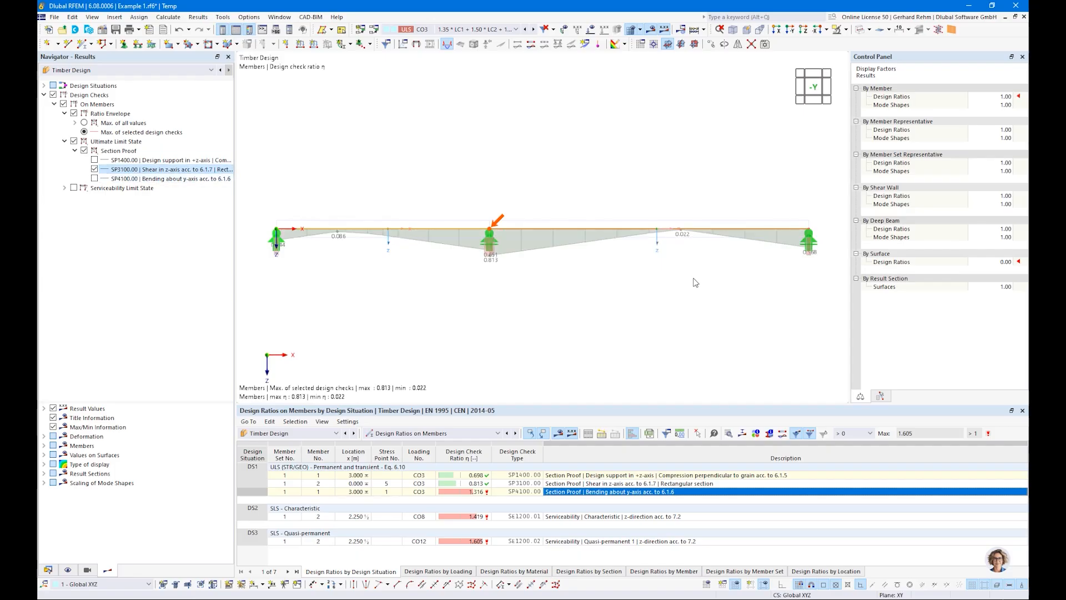
pyautogui.click(95, 169)
pyautogui.click(94, 160)
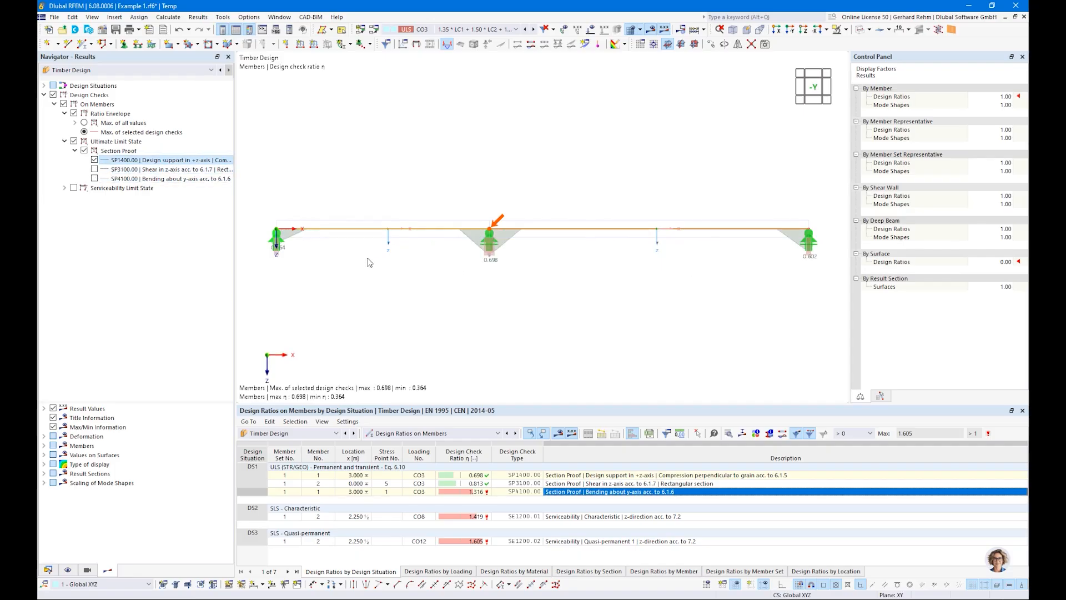
pyautogui.click(94, 160)
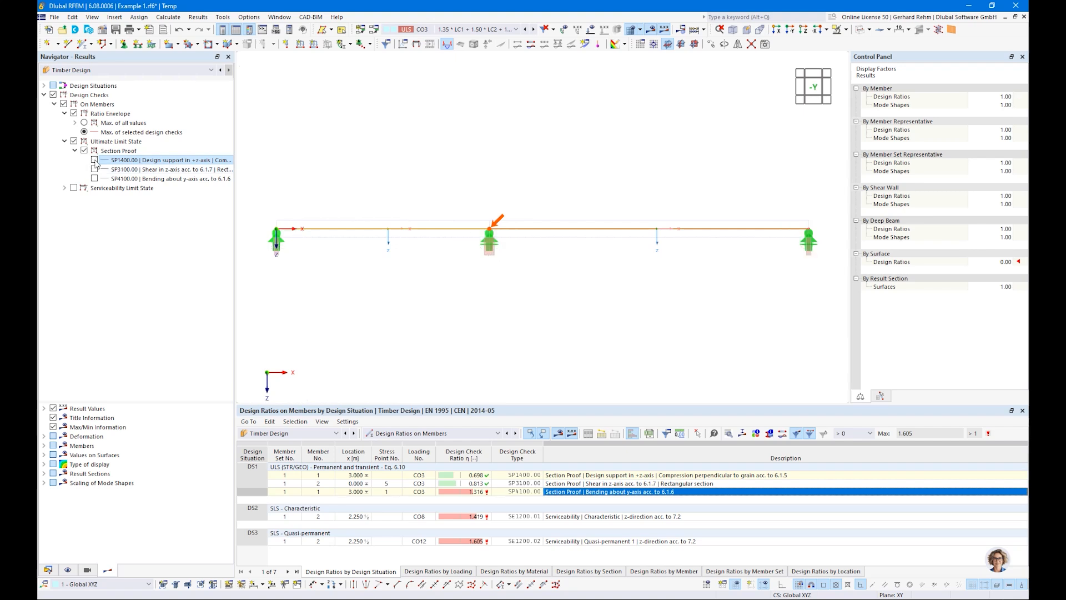
# Restore the envelope to the maximum of all values and open the design check details for bending about y-axis.
pyautogui.click(84, 123)
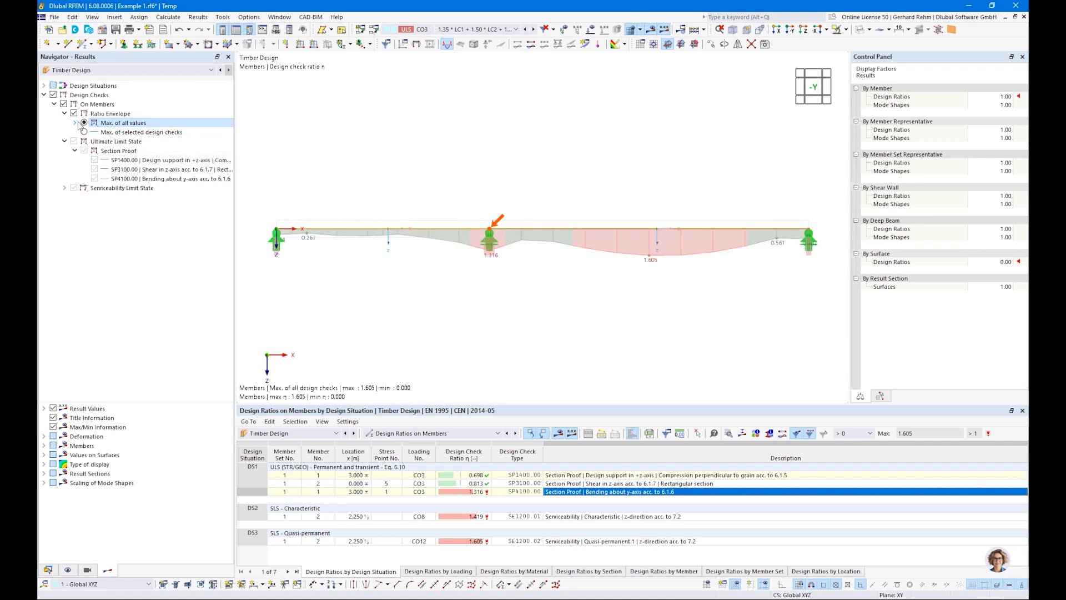
pyautogui.click(65, 114)
pyautogui.click(64, 123)
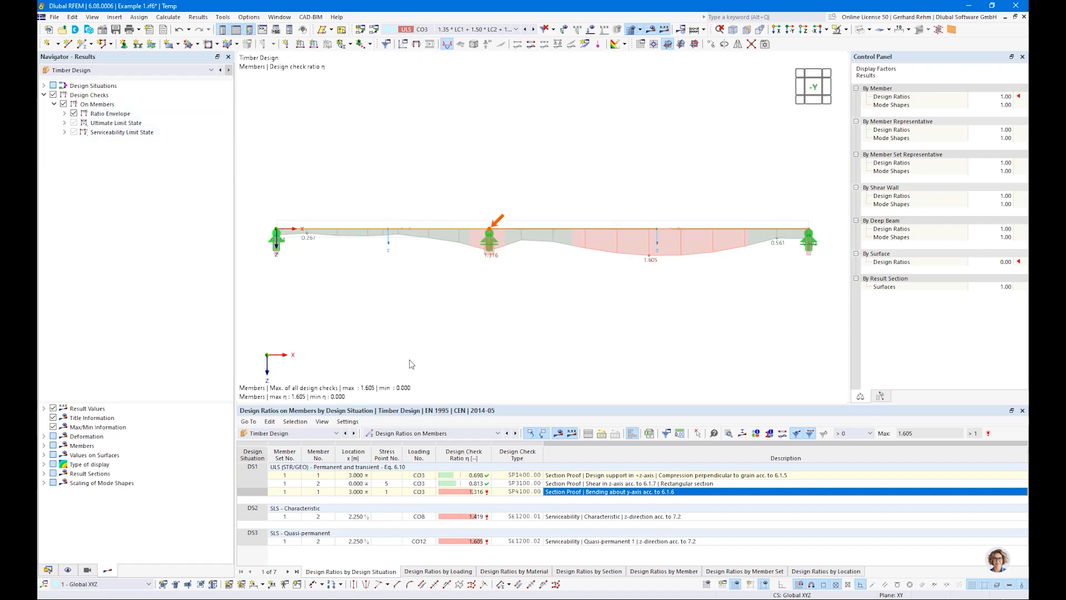
pyautogui.doubleClick(563, 493)
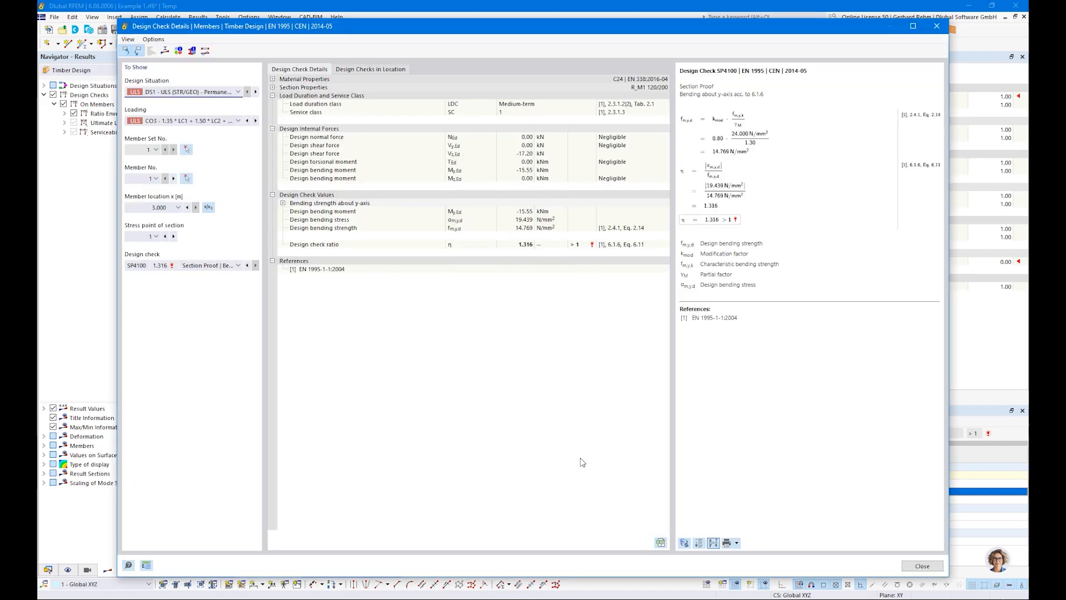
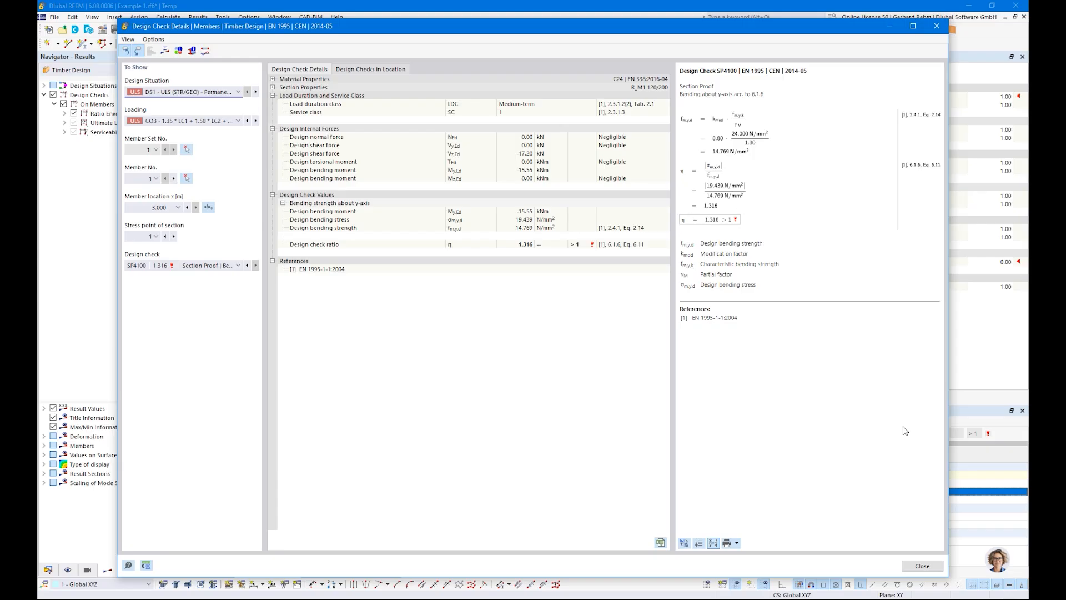
# Close the design check details and switch the table to the timber design input data.
pyautogui.click(921, 565)
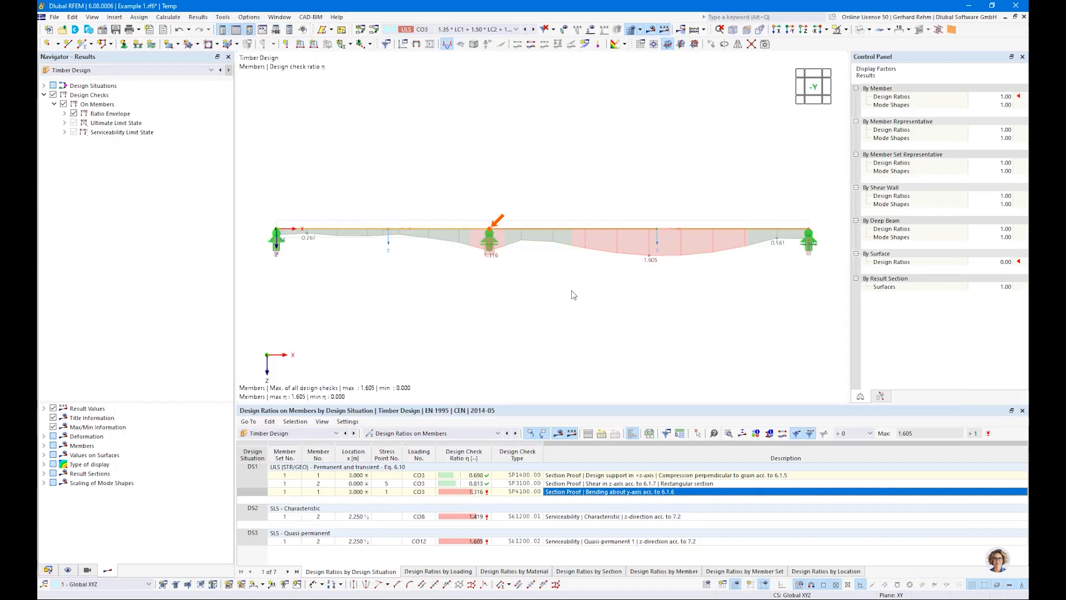
pyautogui.scroll(-1, 573, 294)
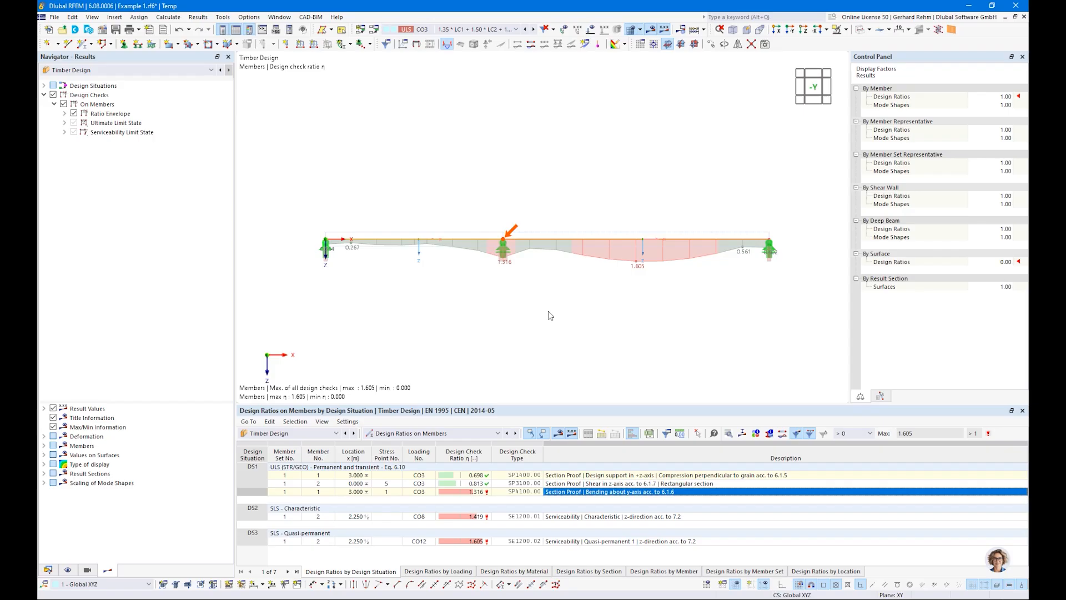
pyautogui.click(387, 434)
pyautogui.click(386, 443)
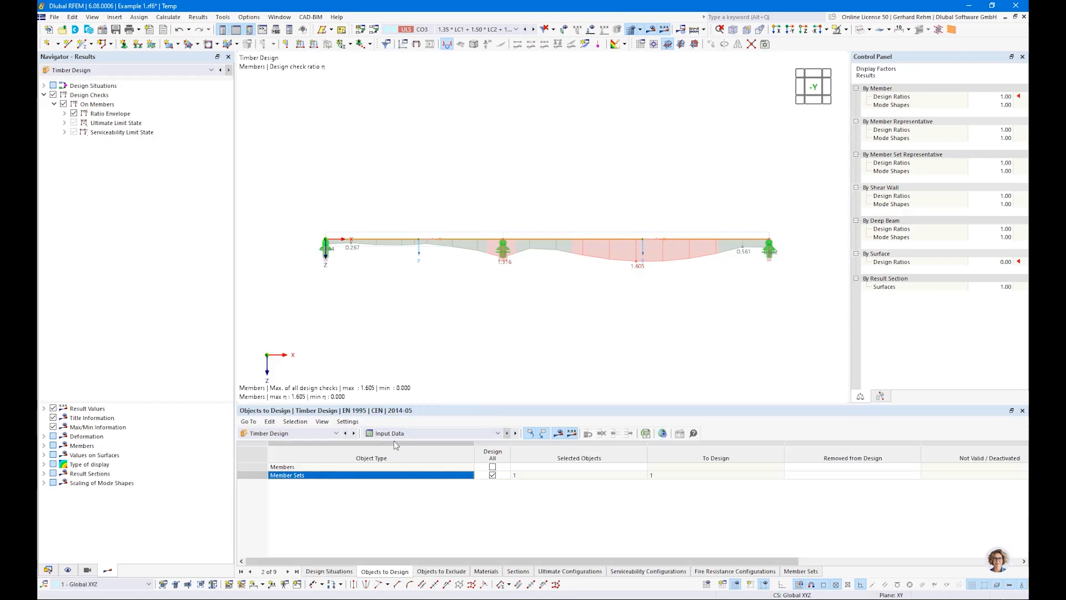
# Switch the navigator to model data, expand Sections, and show the timber design Sections input table.
pyautogui.click(48, 569)
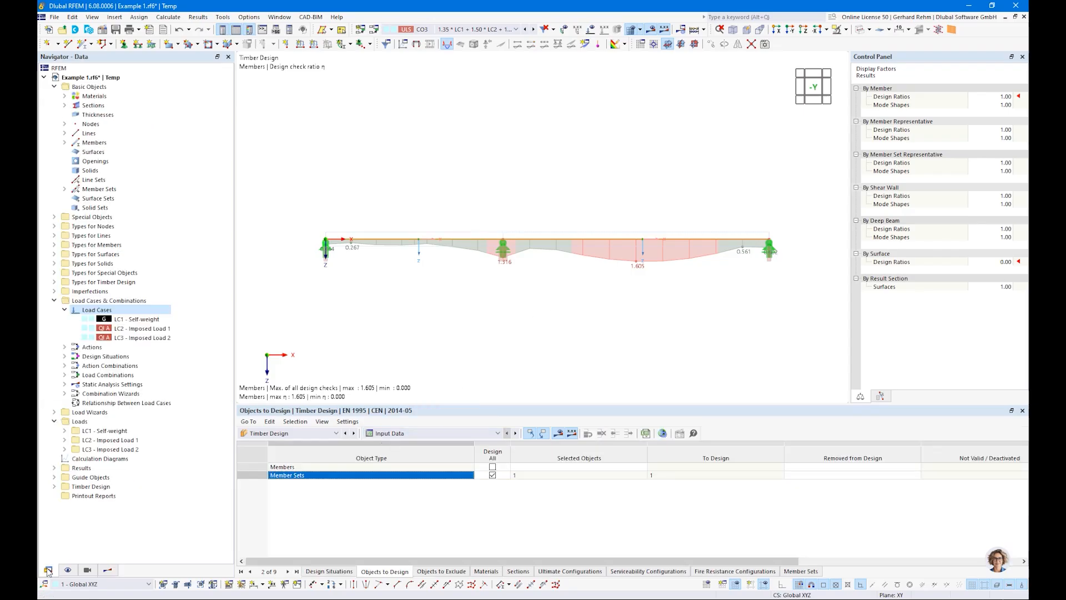
pyautogui.doubleClick(93, 105)
pyautogui.click(113, 116)
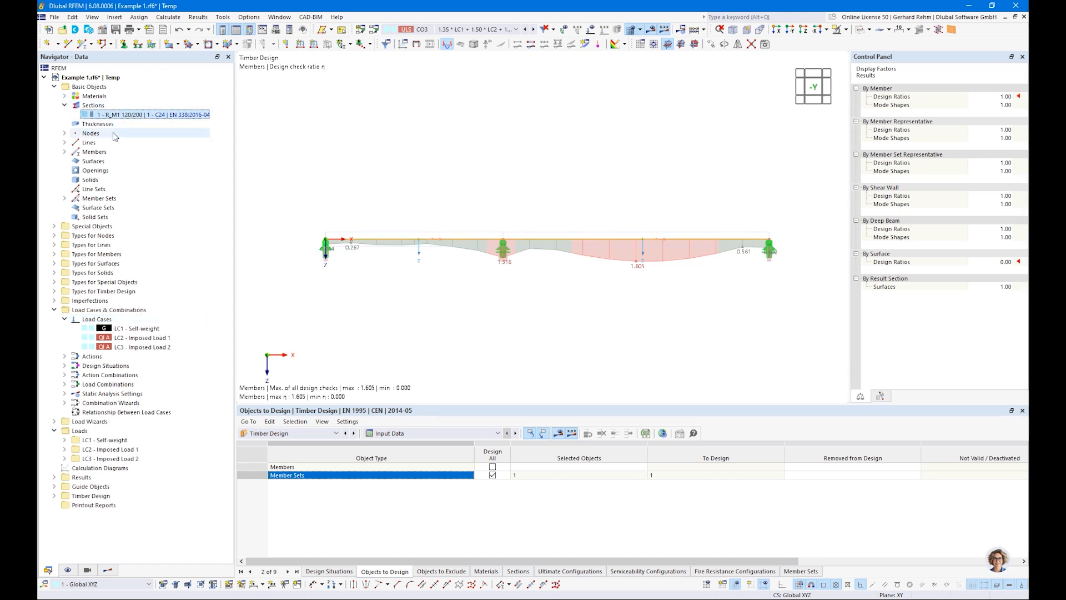
pyautogui.click(394, 433)
pyautogui.click(391, 442)
pyautogui.click(517, 571)
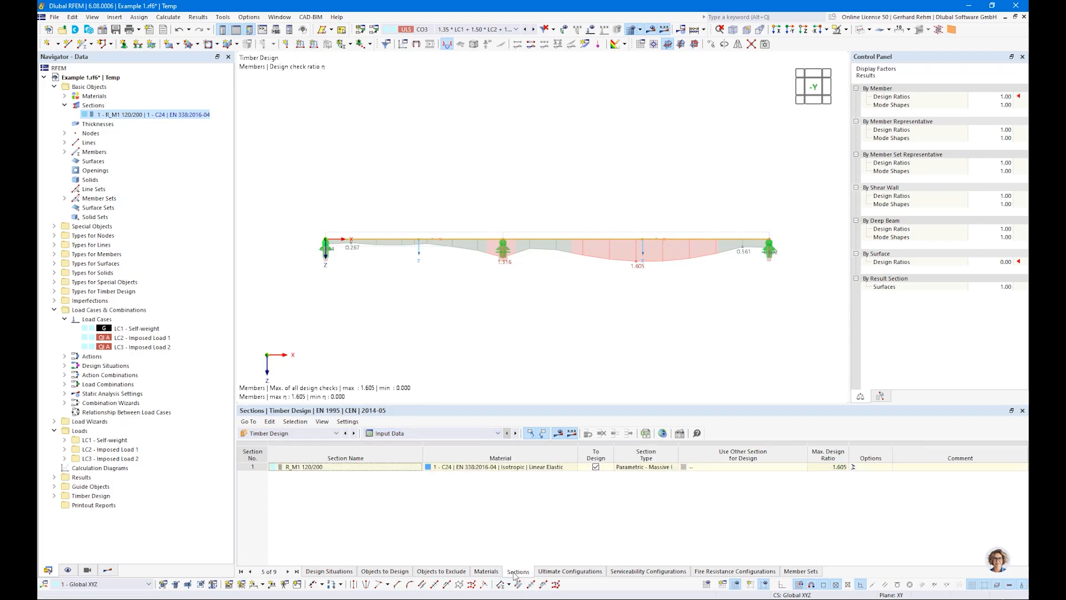
# Choose optimization as the other section for design and enable the height h as an optimization parameter.
pyautogui.click(772, 466)
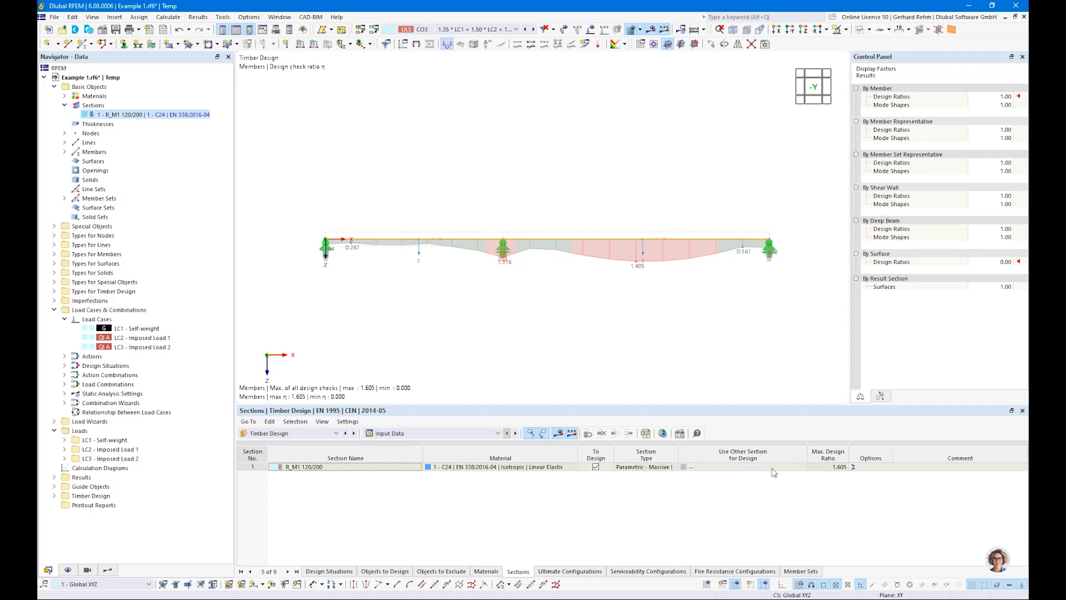
pyautogui.click(795, 468)
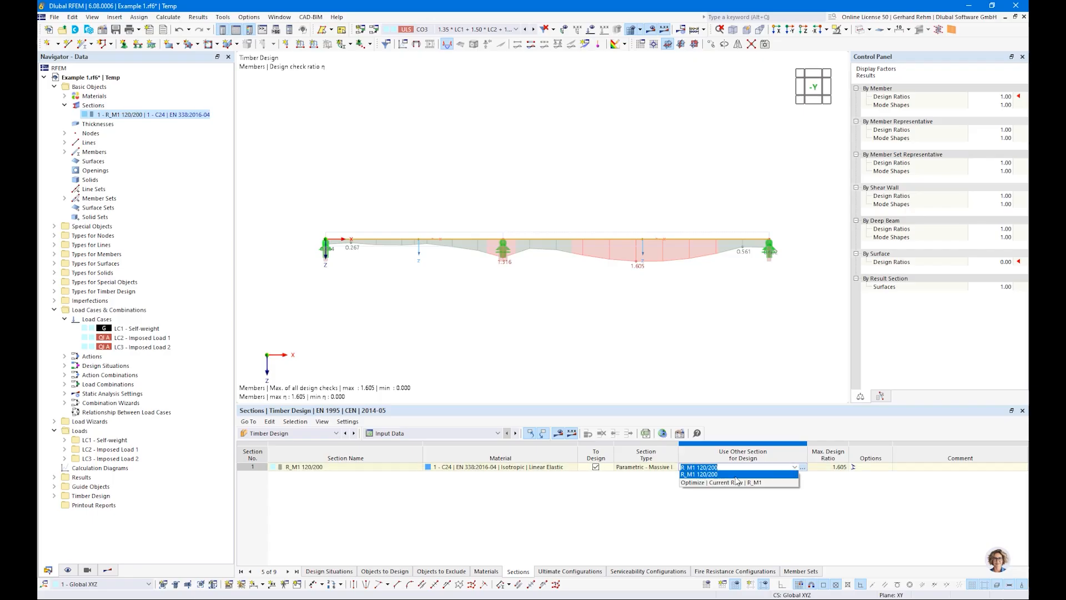
pyautogui.click(691, 482)
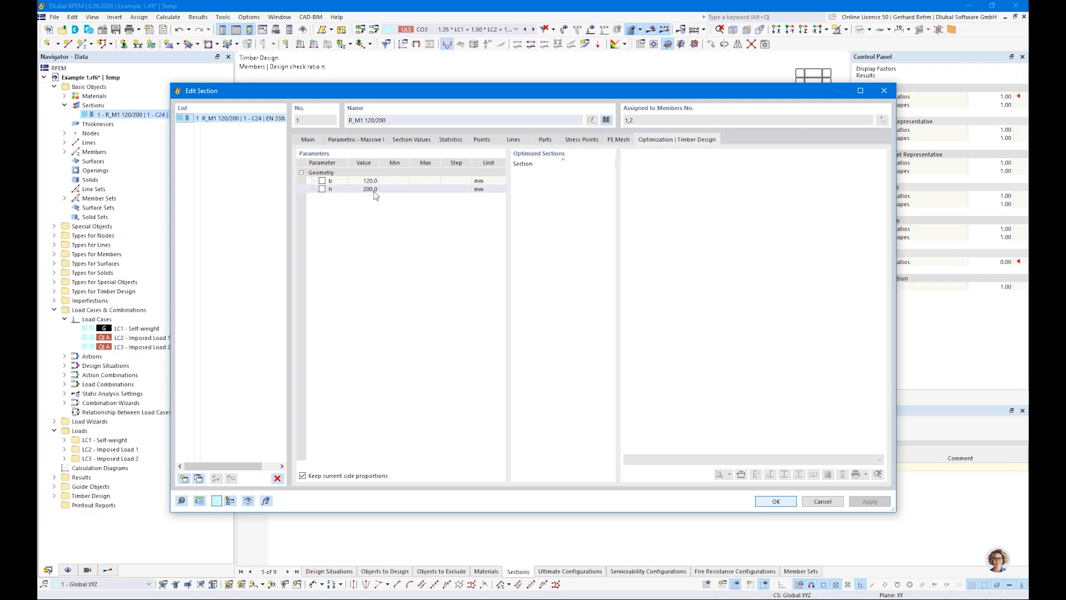
pyautogui.moveTo(326, 93); pyautogui.dragTo(371, 128)
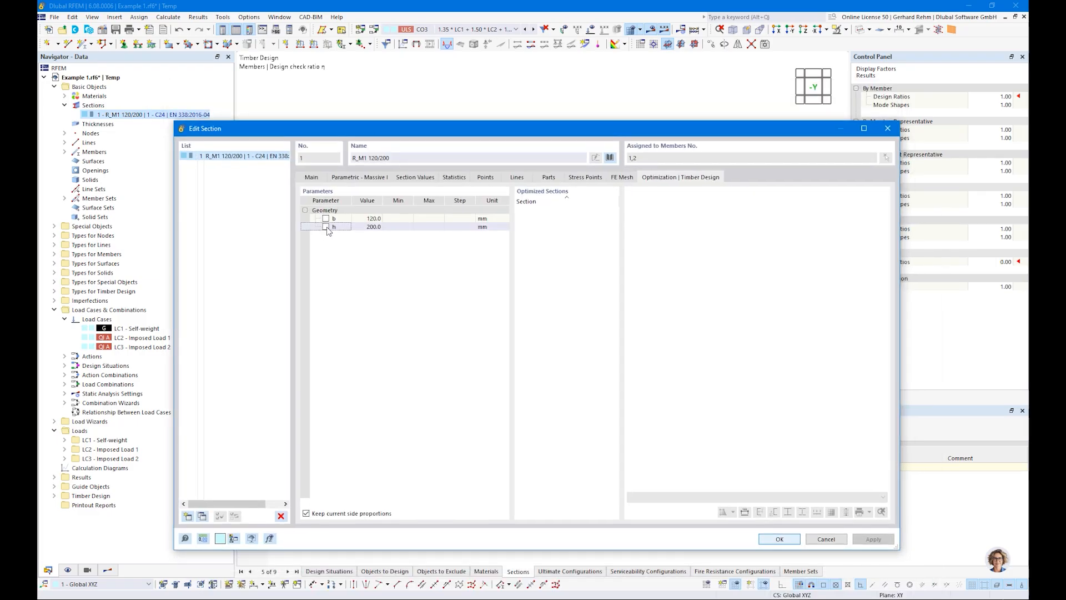
pyautogui.click(326, 227)
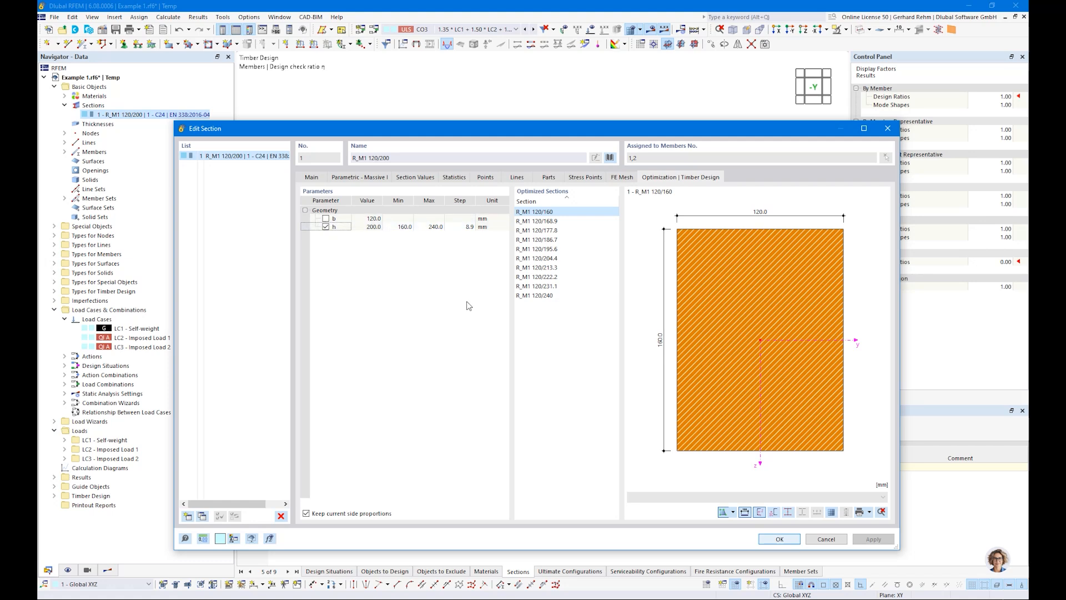
# Set the height optimization range to minimum 200, maximum 300, step 200 mm, confirm, and display the recalculated results.
pyautogui.click(400, 227)
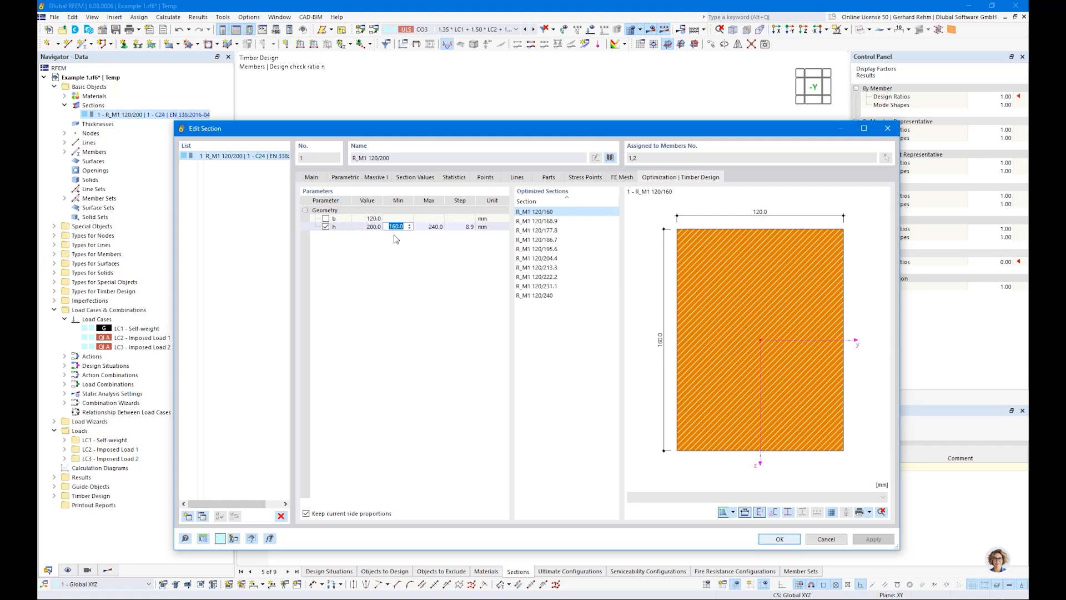
pyautogui.write('200')
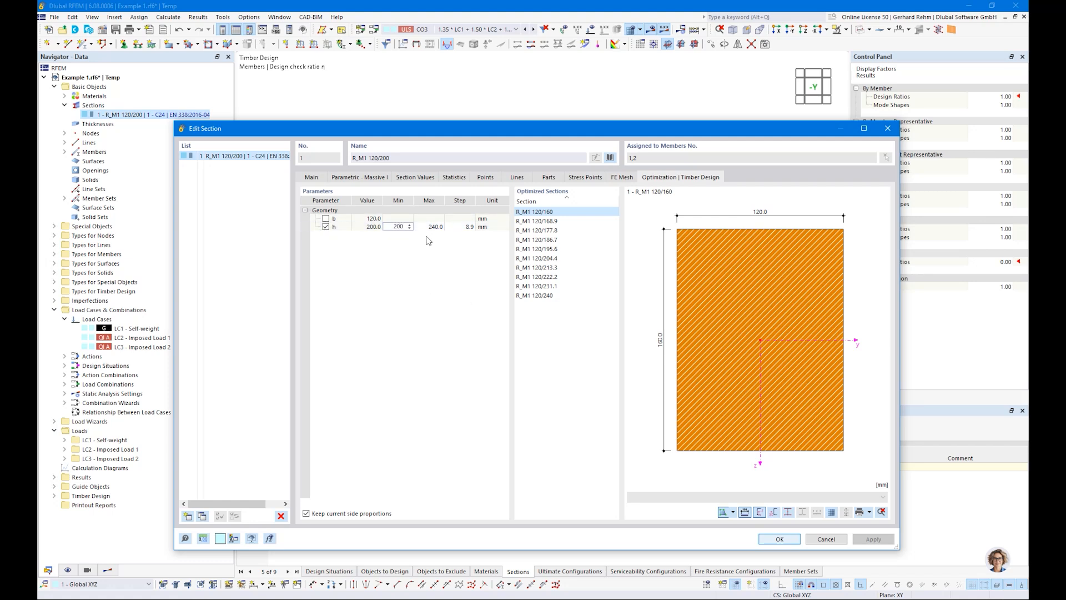
pyautogui.press('Tab')
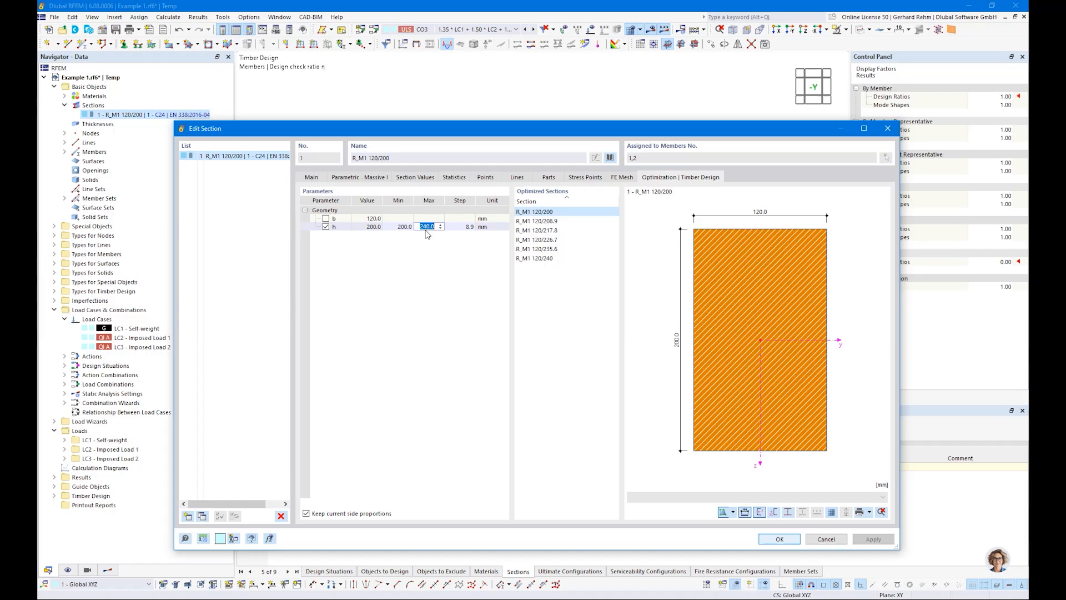
pyautogui.write('300')
pyautogui.press('Tab')
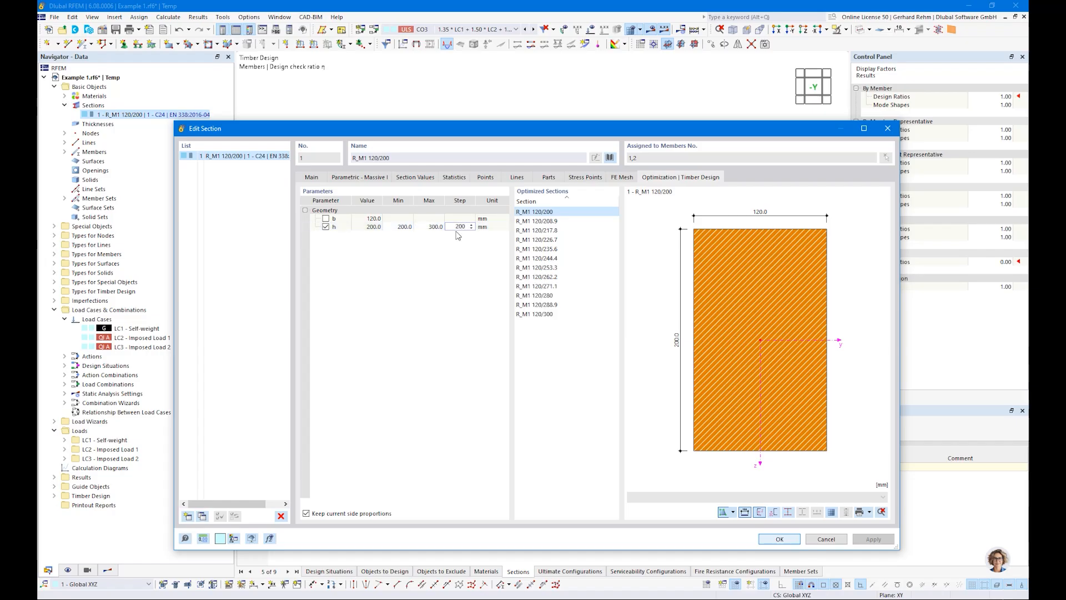
pyautogui.write('200')
pyautogui.press('Return')
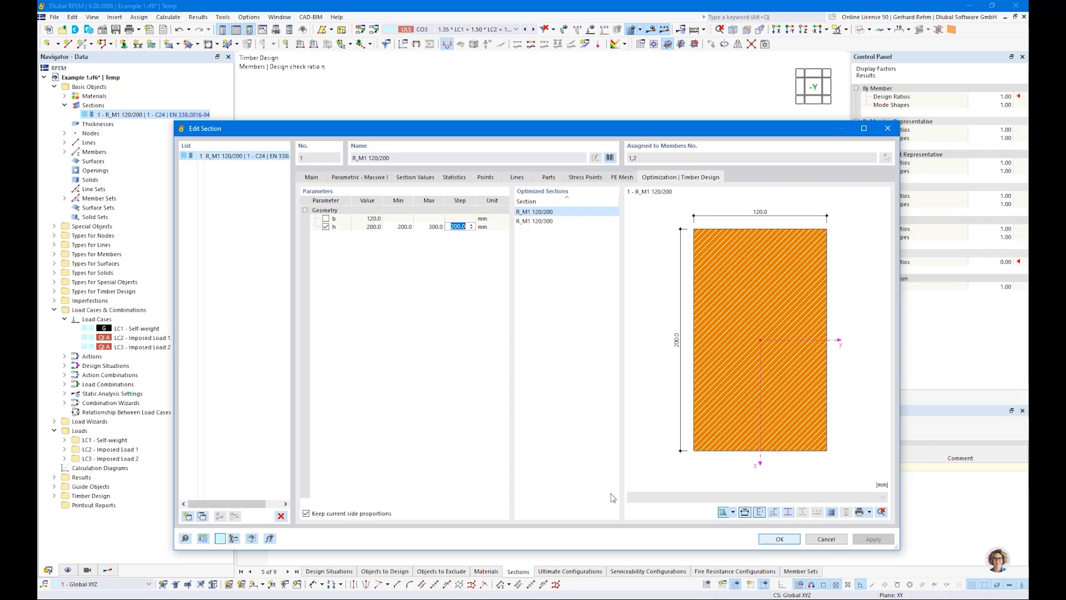
pyautogui.click(771, 539)
pyautogui.click(564, 433)
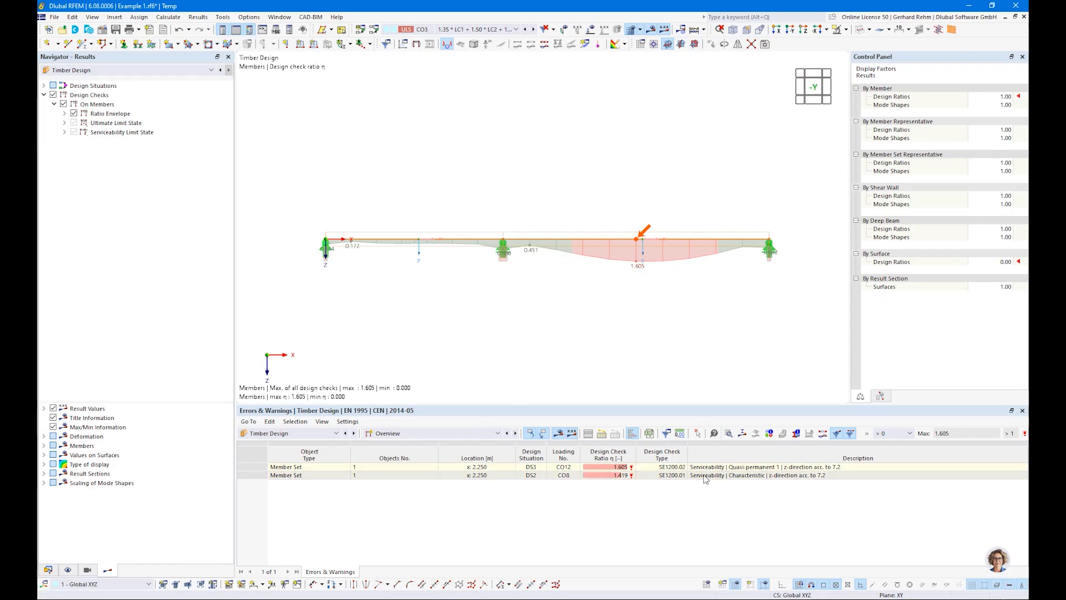
# Display the ratio envelope as the maximum of selected design checks, excluding the Serviceability Limit State checks.
pyautogui.click(64, 113)
pyautogui.click(84, 132)
pyautogui.click(74, 151)
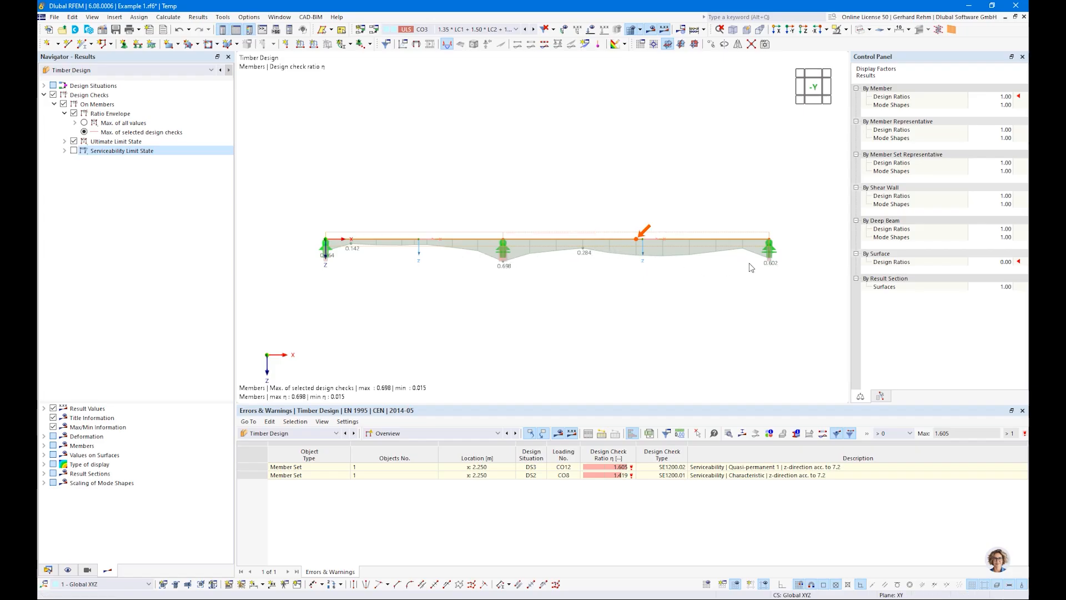
# Inspect which optimized section is used for design in the Sections input table.
pyautogui.click(48, 570)
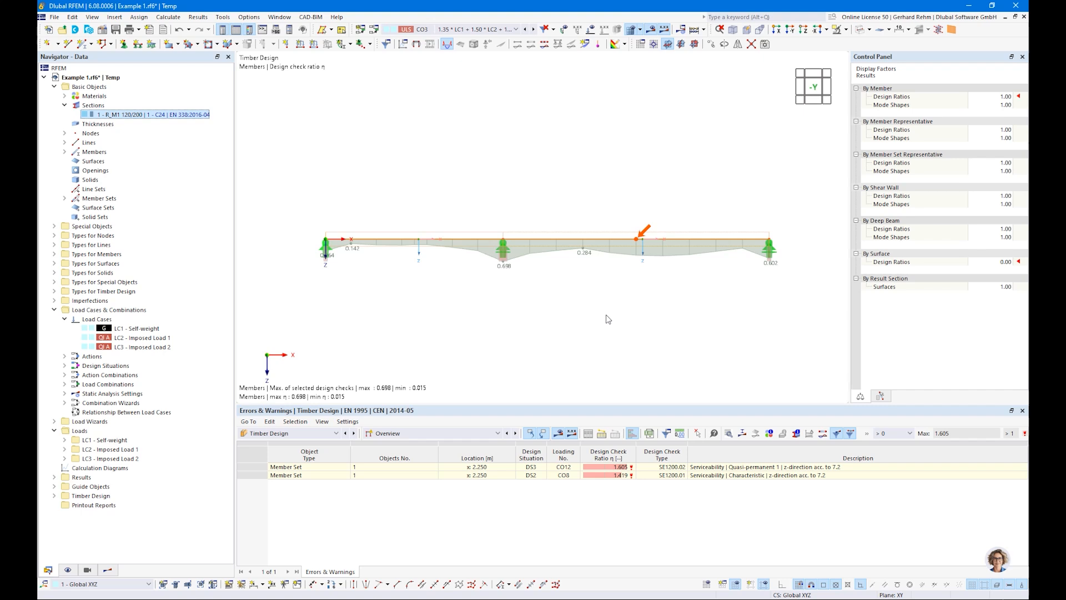
pyautogui.click(389, 433)
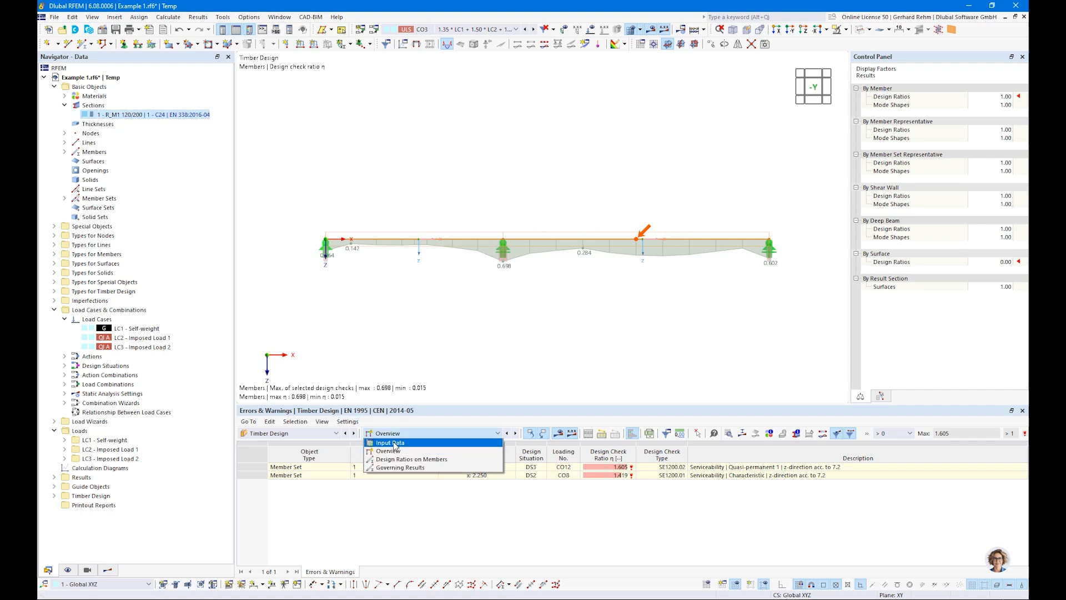
pyautogui.click(391, 442)
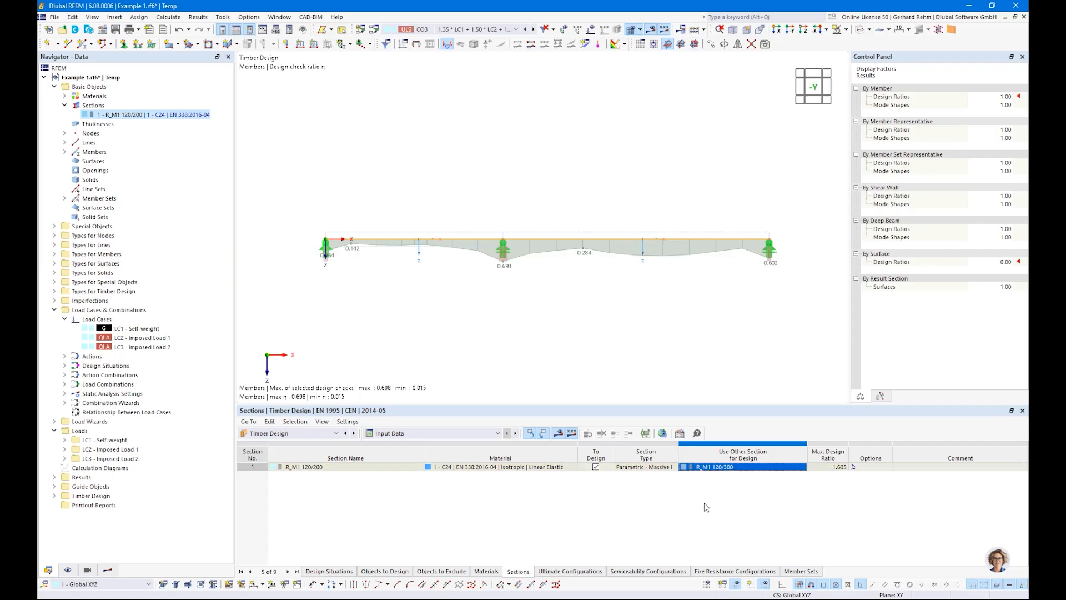
pyautogui.click(710, 468)
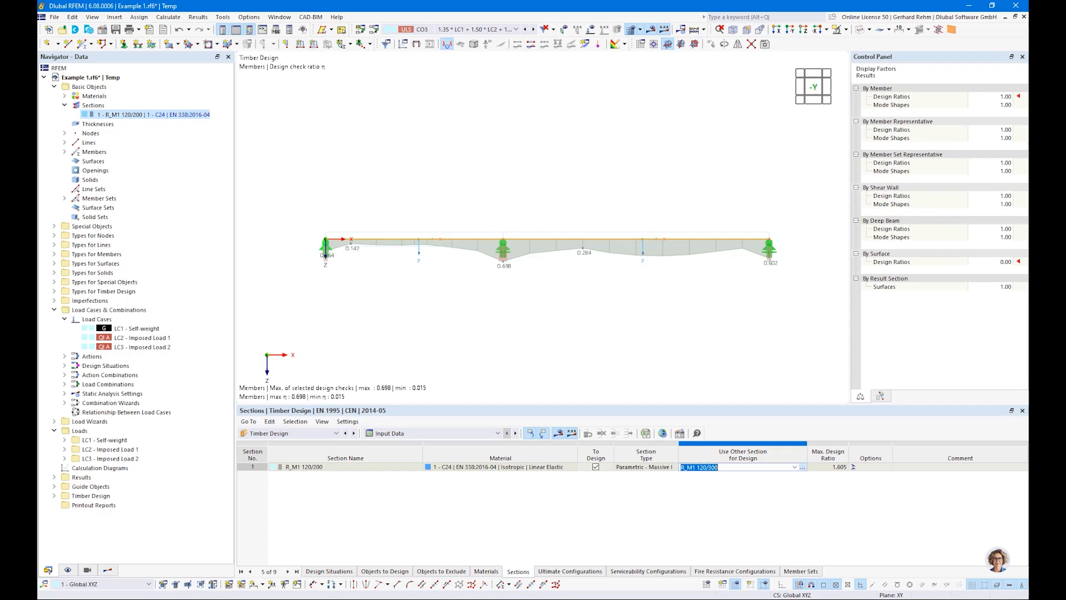
# Open the design check details for bending about y-axis from the design ratios table.
pyautogui.click(400, 433)
pyautogui.click(389, 458)
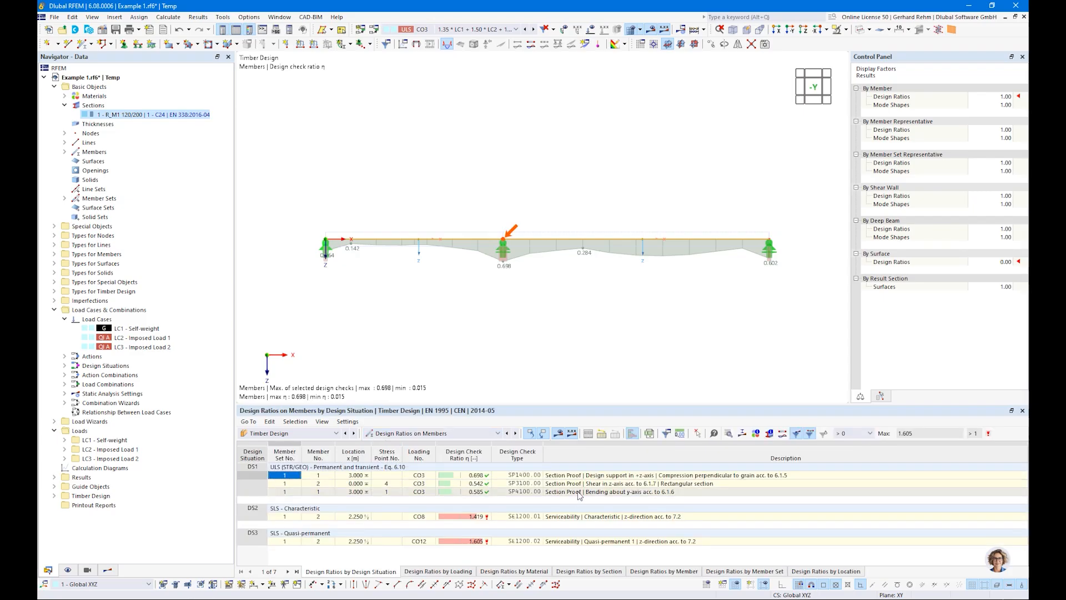
pyautogui.click(564, 493)
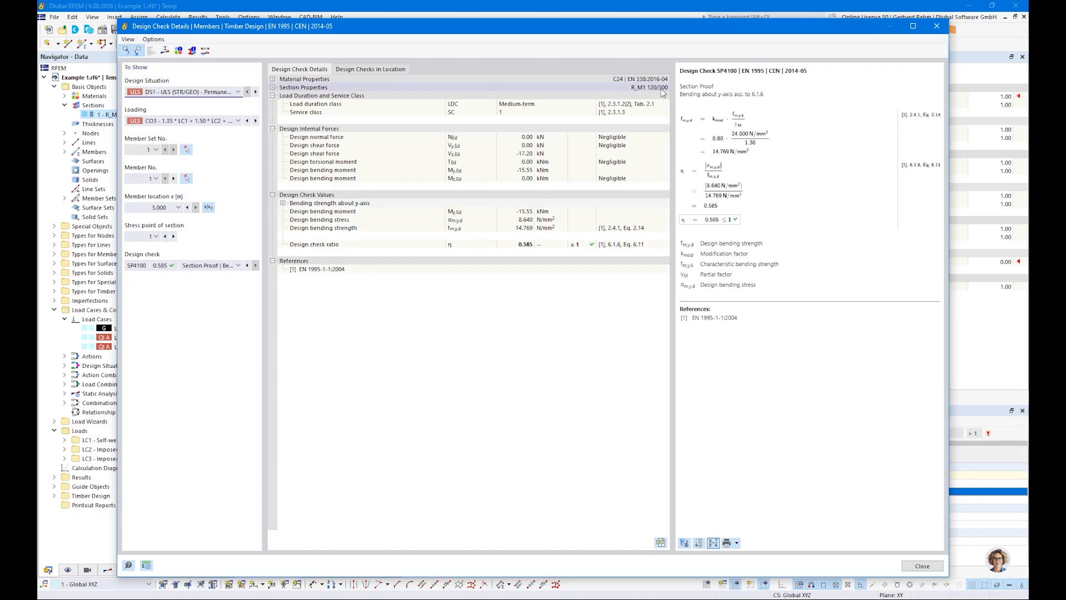
# Compare the bending check details with the section's properties in the Edit Section dialog.
pyautogui.click(937, 26)
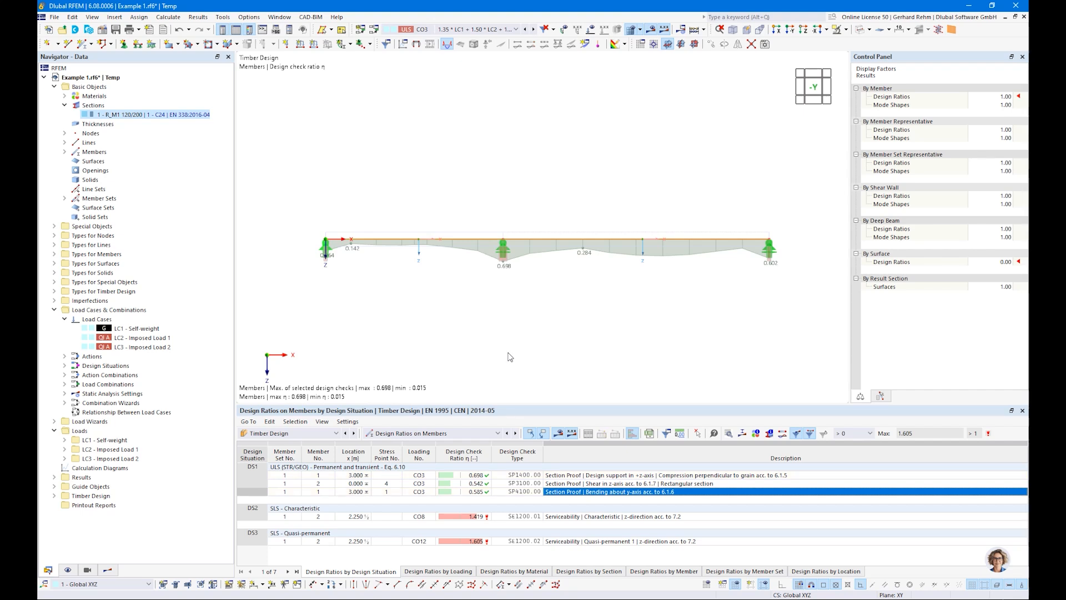
pyautogui.doubleClick(128, 115)
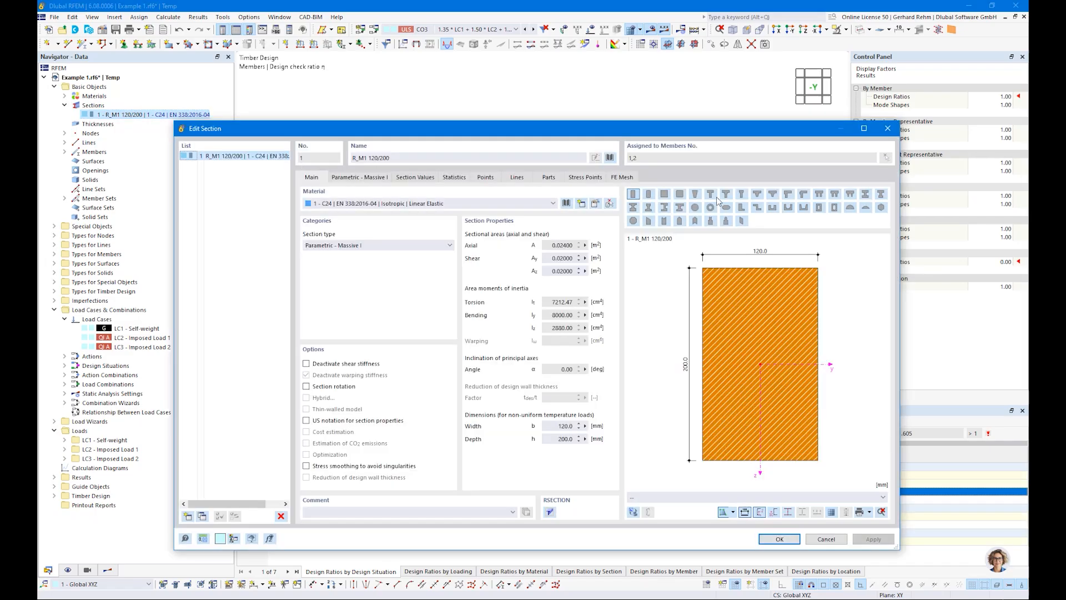
pyautogui.click(885, 126)
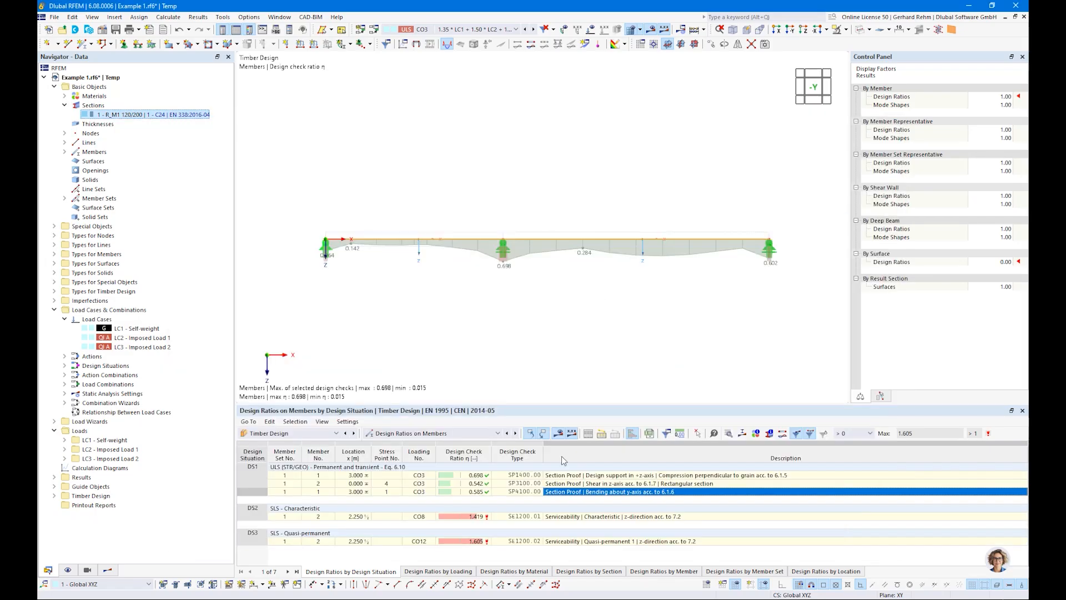
pyautogui.doubleClick(561, 491)
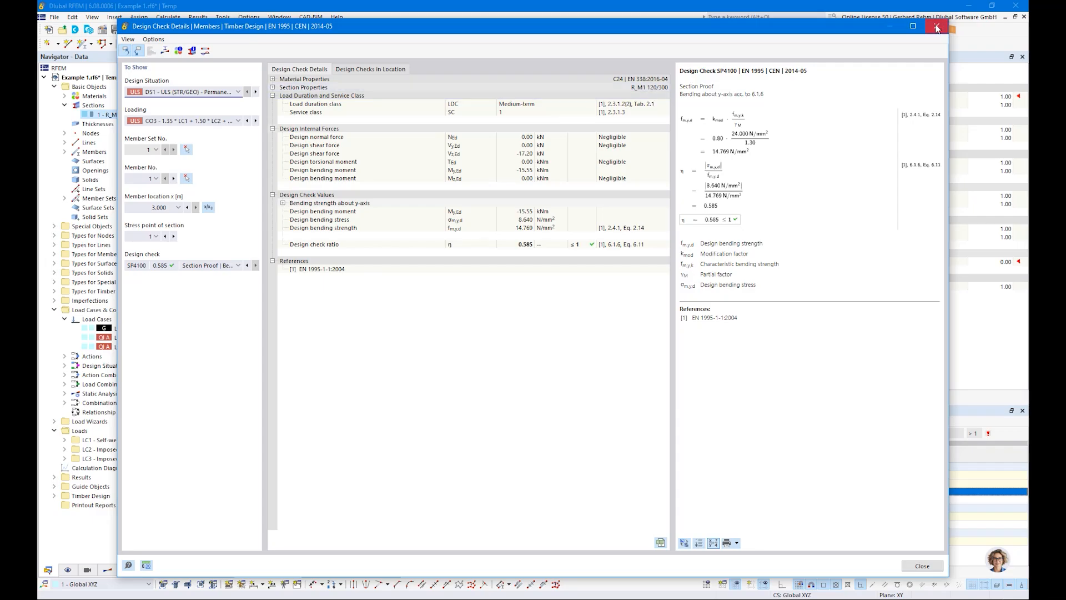
pyautogui.click(937, 27)
# Set the section's height h to 280 mm.
pyautogui.doubleClick(133, 114)
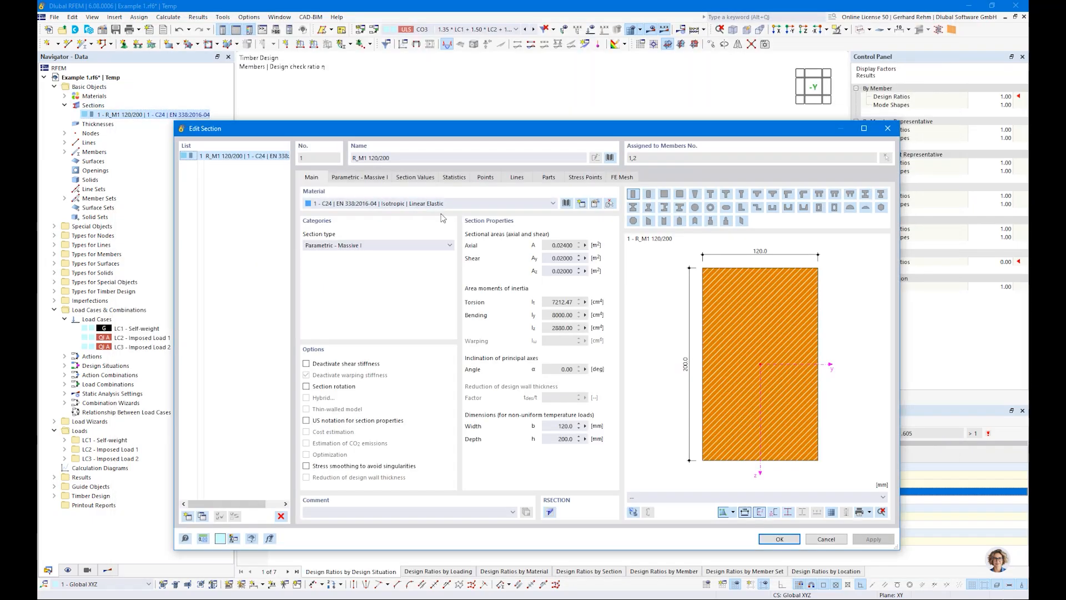
pyautogui.click(359, 177)
pyautogui.doubleClick(380, 216)
pyautogui.write('280')
pyautogui.press('Return')
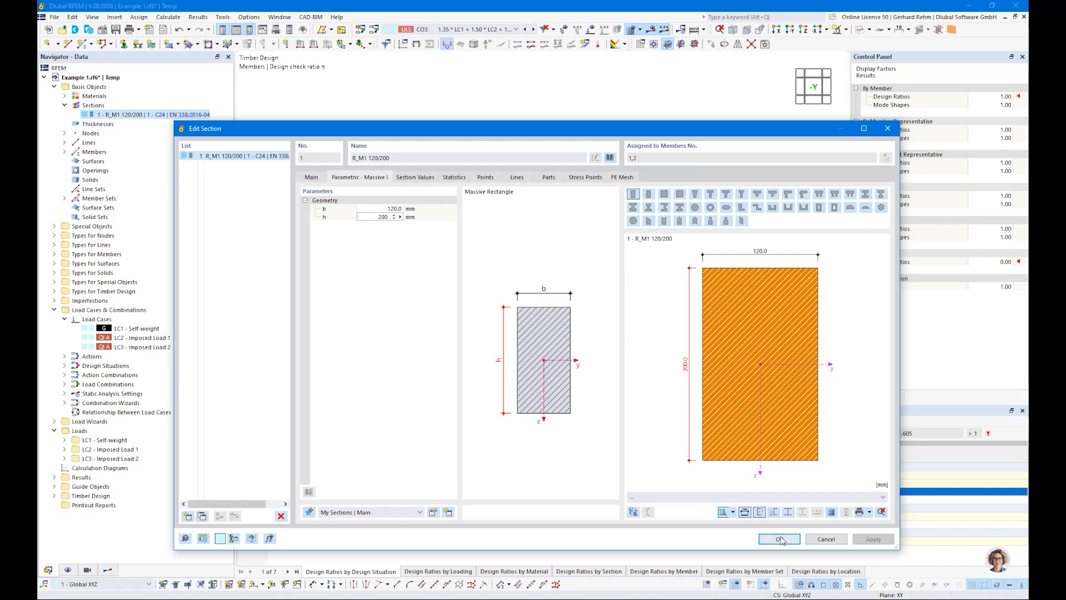
pyautogui.press('Return')
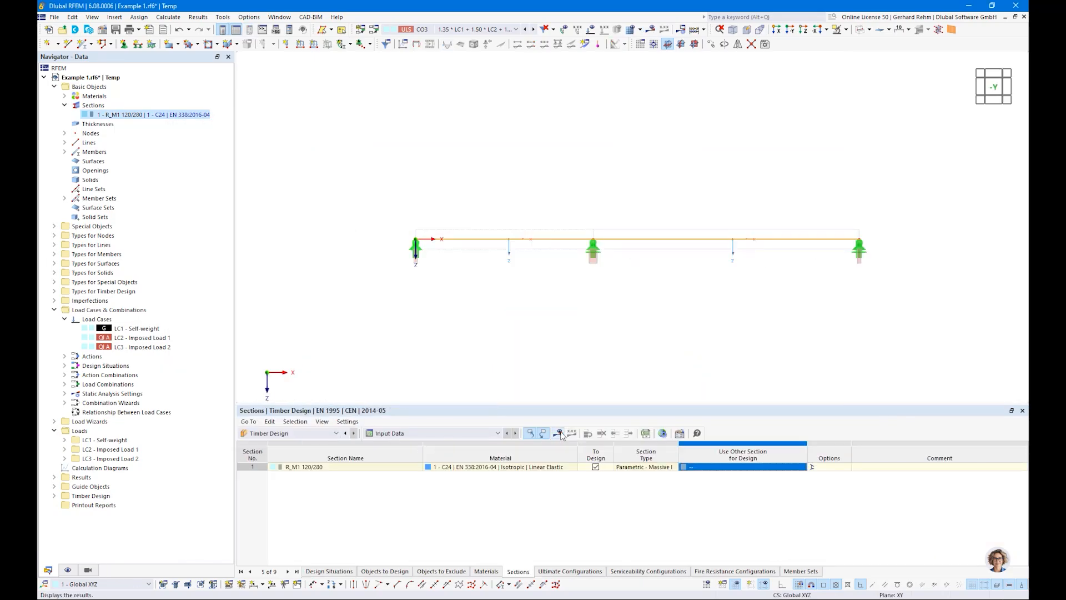
# Display the recalculated design results and return to the Sections input table.
pyautogui.click(557, 434)
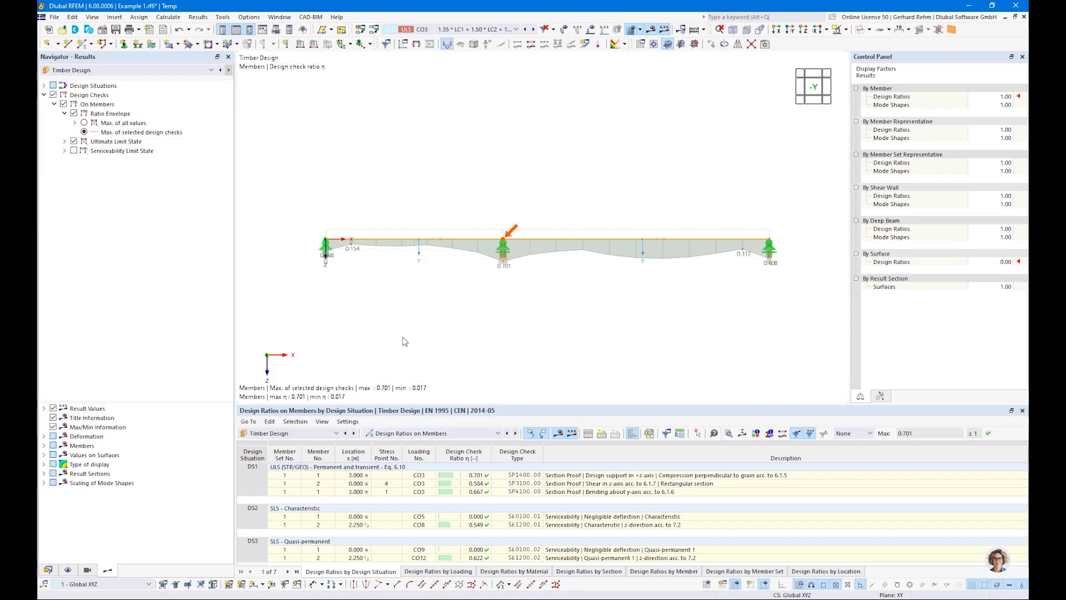
pyautogui.click(434, 435)
pyautogui.click(419, 443)
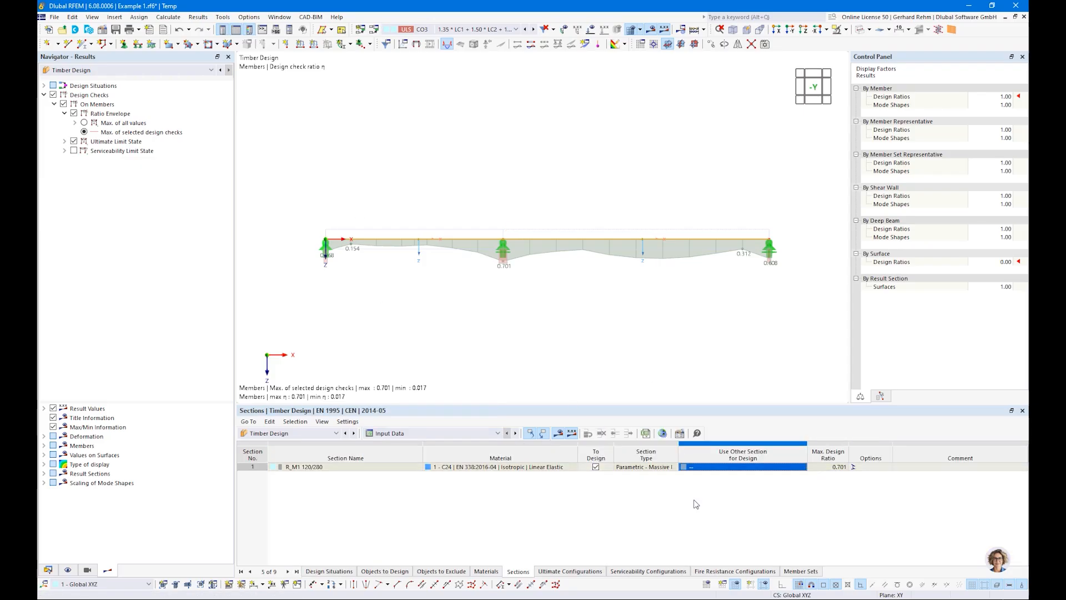
# Enable optimization of the section height h for design, ranging from 200 to 300 mm in 20 mm steps.
pyautogui.click(772, 468)
pyautogui.click(795, 467)
pyautogui.click(706, 482)
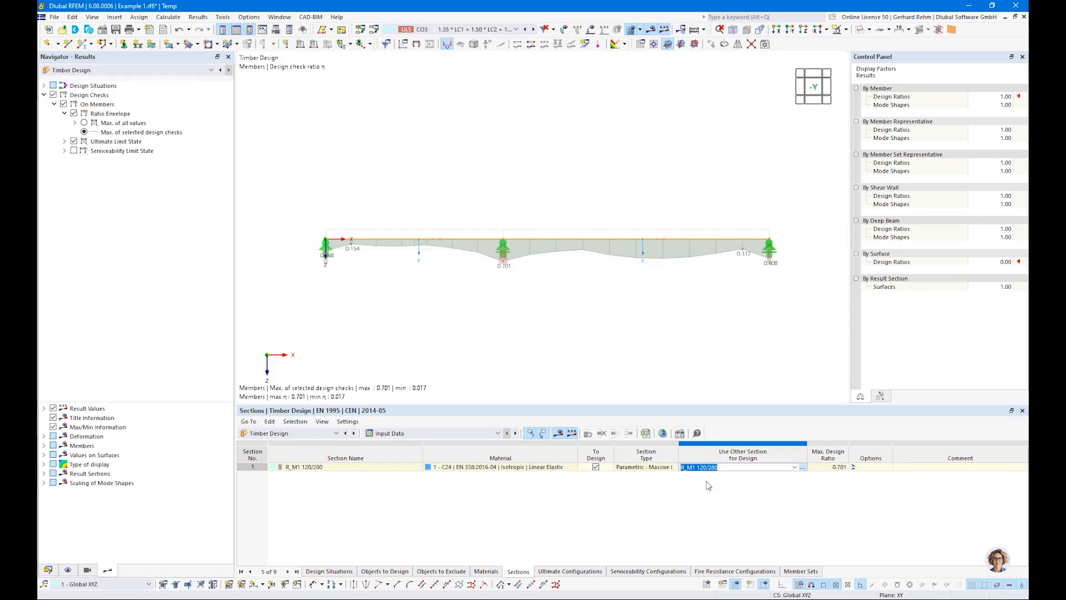
pyautogui.click(326, 227)
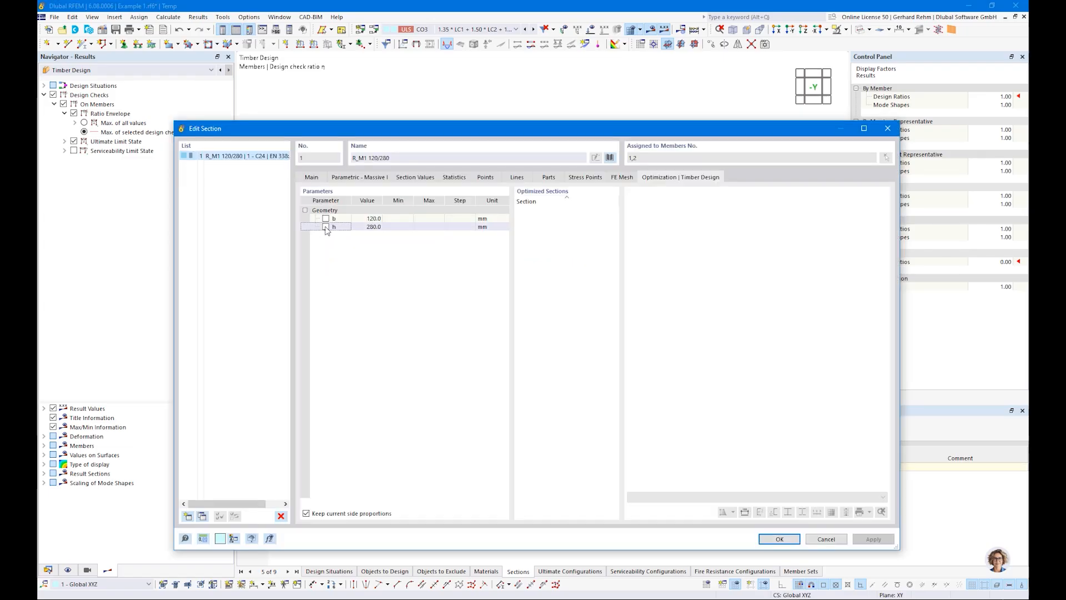
pyautogui.click(326, 227)
pyautogui.click(393, 227)
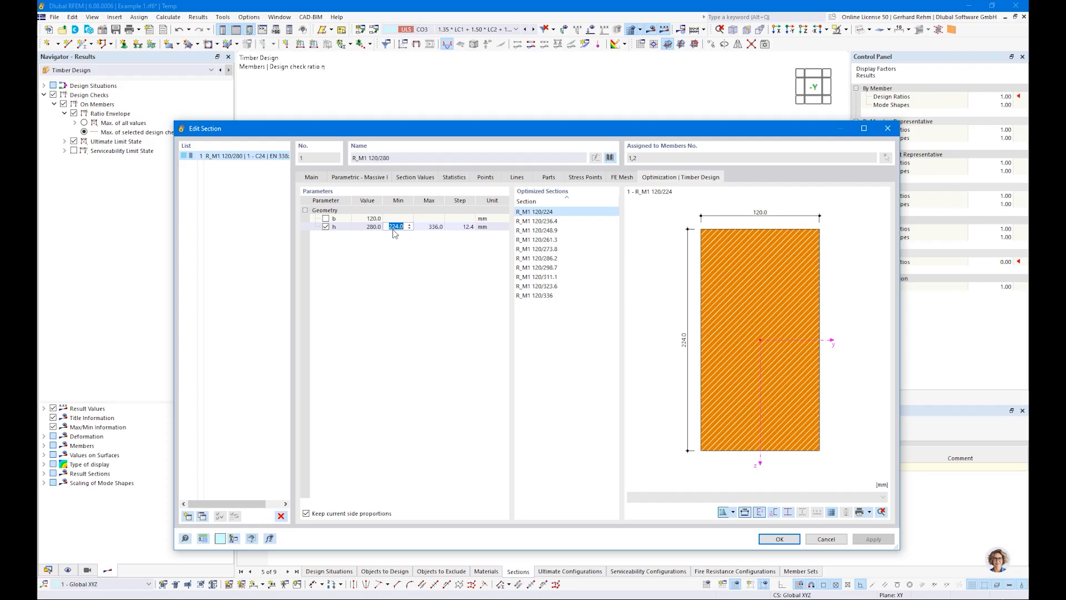
pyautogui.write('200')
pyautogui.press('Tab')
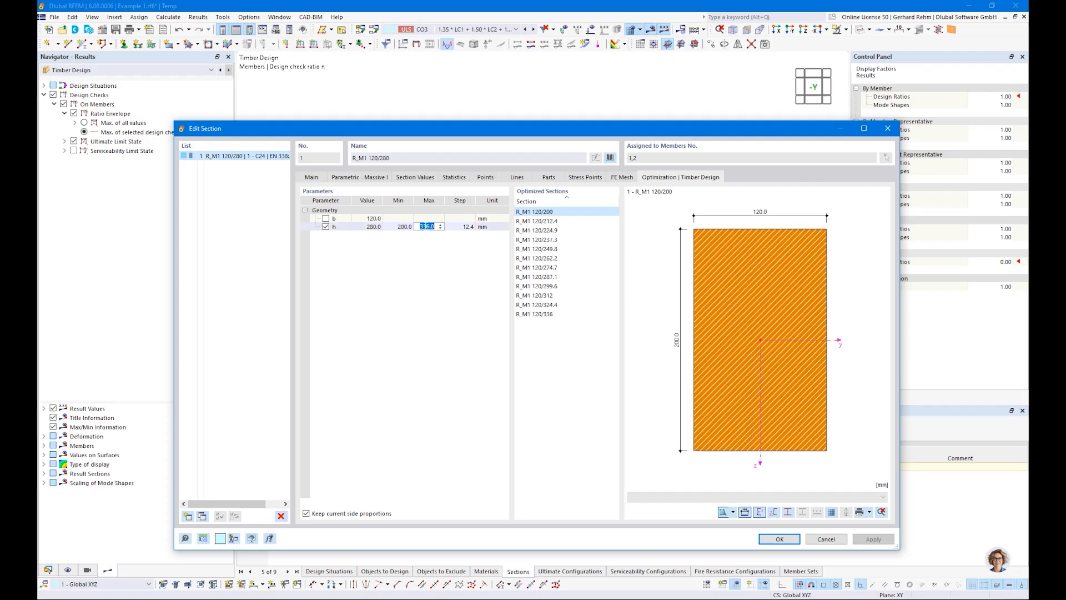
pyautogui.write('300')
pyautogui.press('Tab')
pyautogui.write('20')
pyautogui.press('Return')
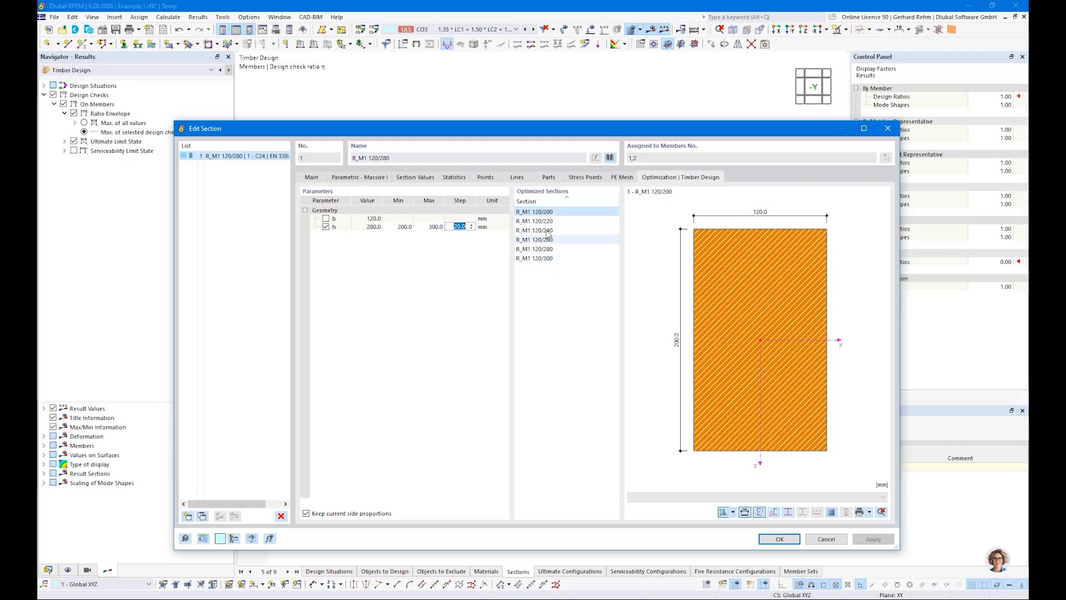
pyautogui.click(779, 539)
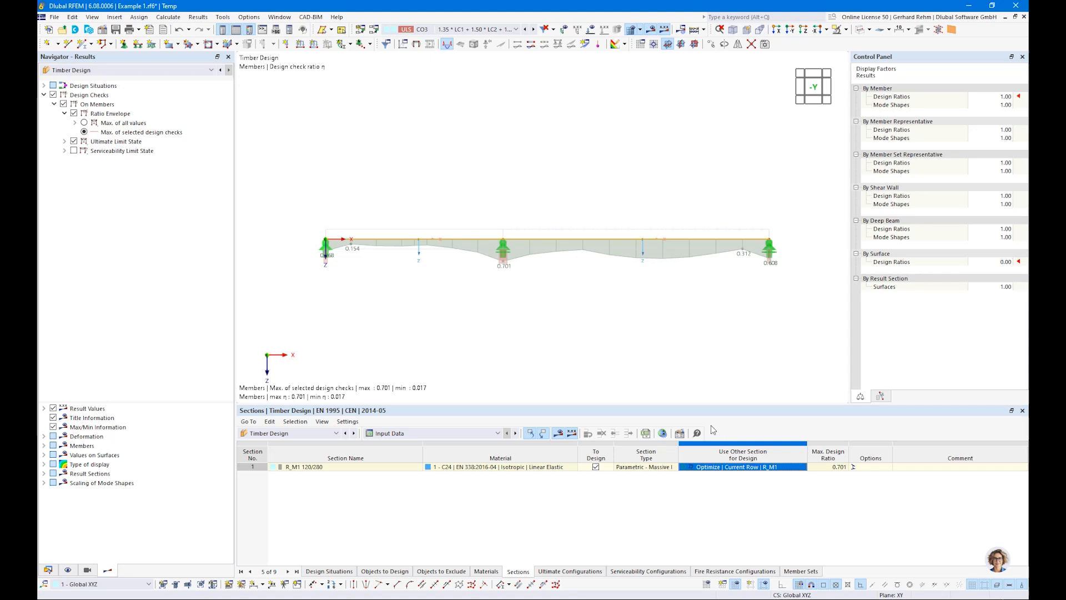
# Run the Timber Design calculation with the height optimization.
pyautogui.click(558, 434)
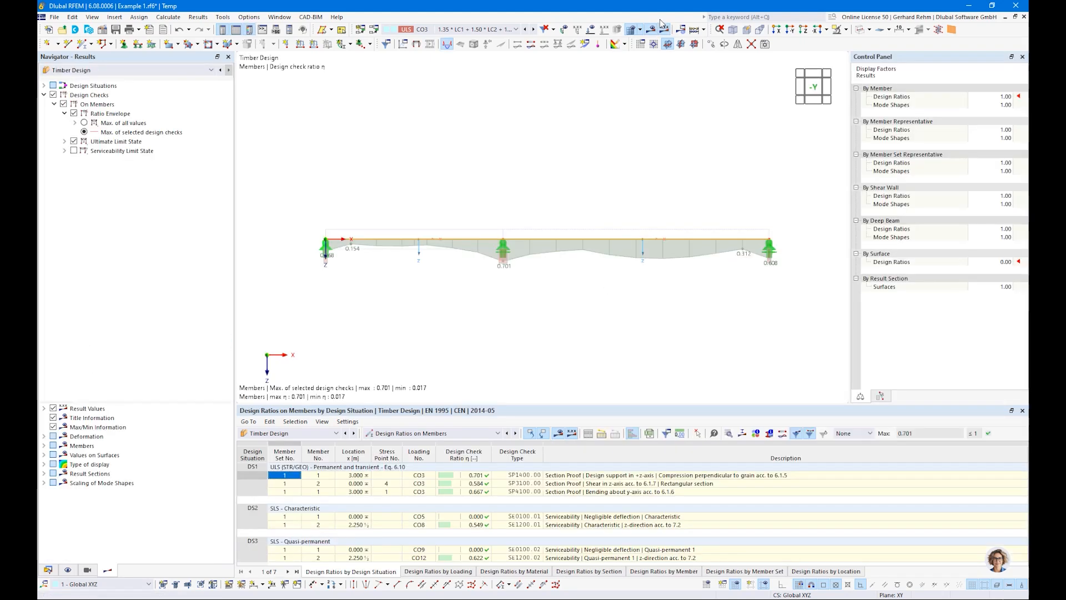
pyautogui.click(703, 30)
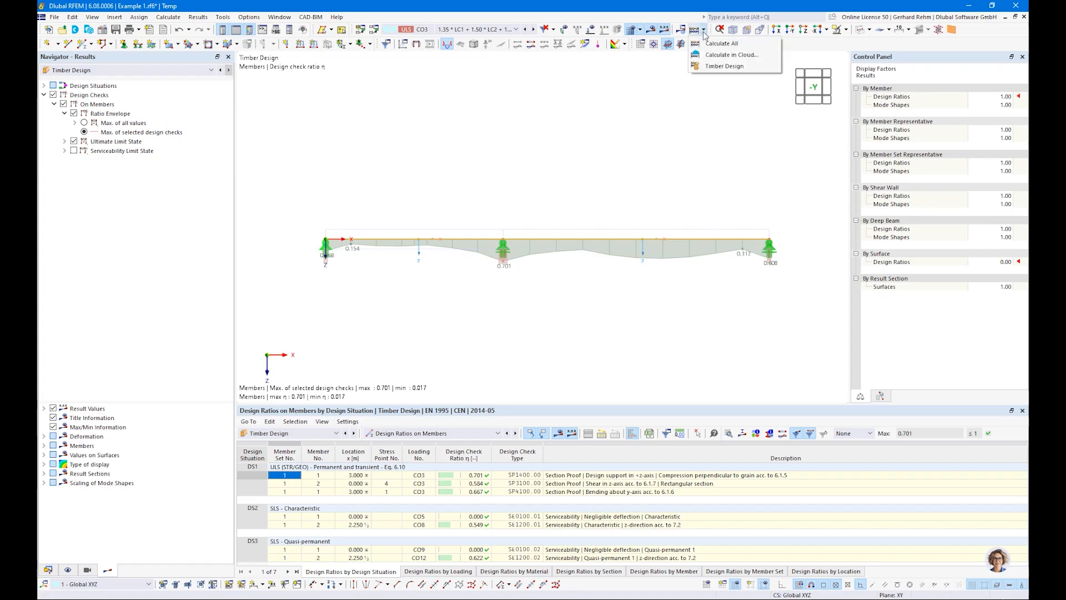
pyautogui.click(709, 67)
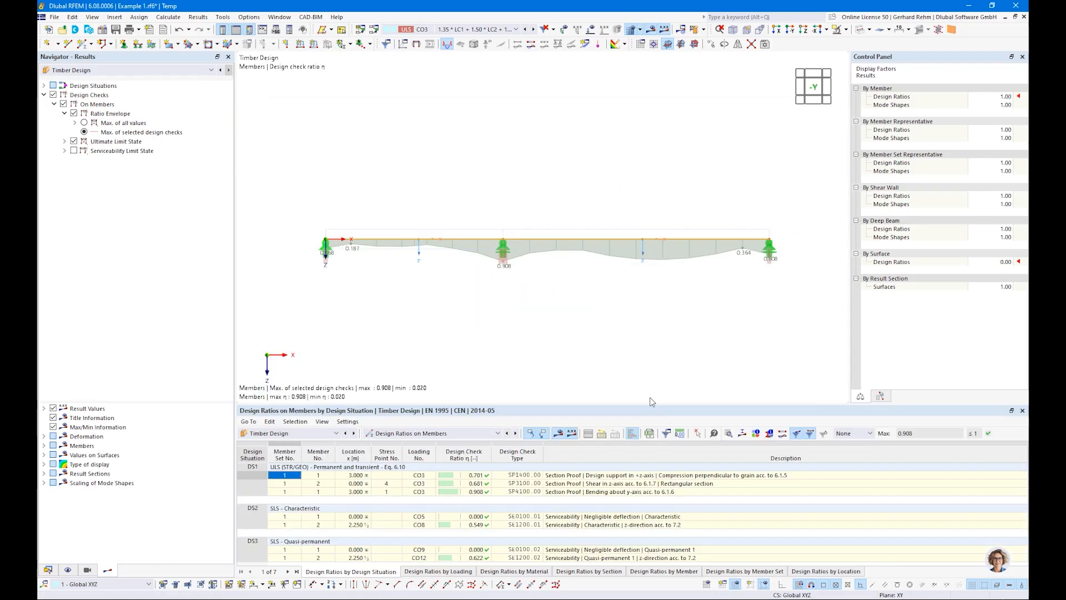
# Review the design ratios by member and return to the Sections input table.
pyautogui.click(468, 493)
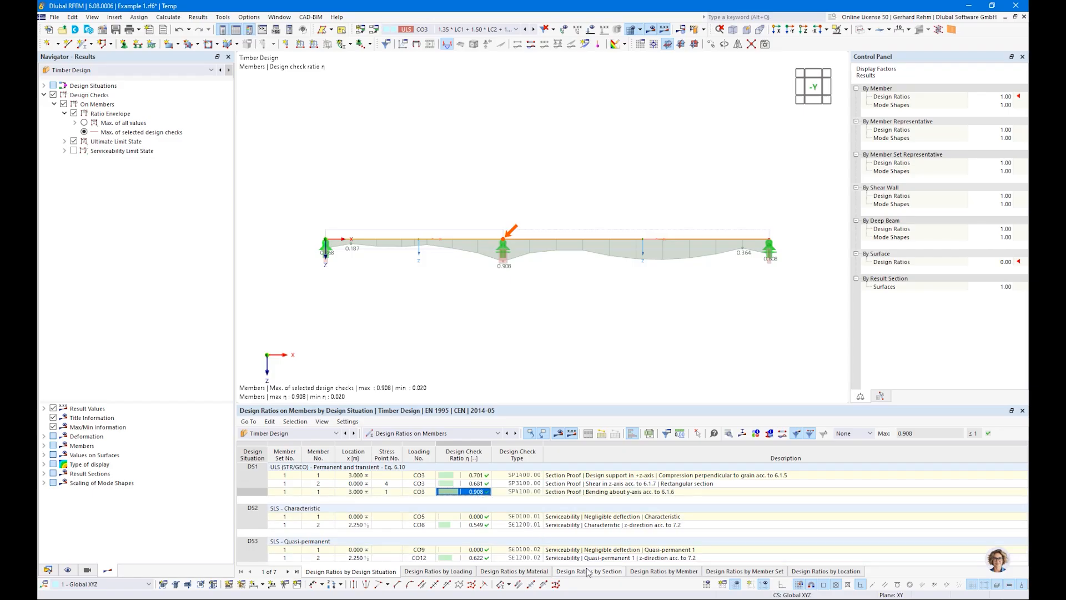
pyautogui.click(659, 572)
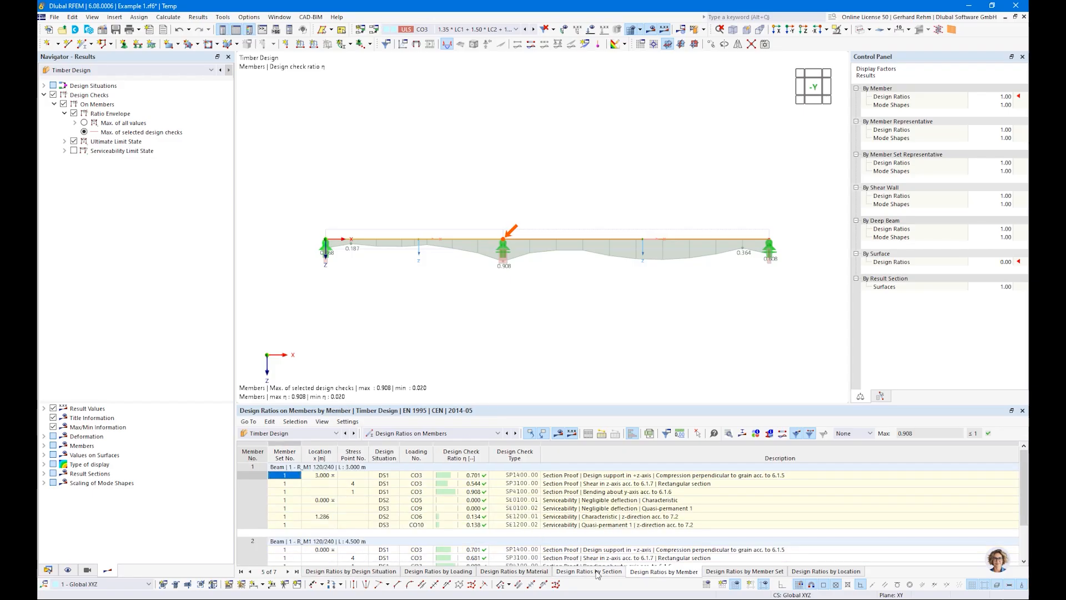
pyautogui.click(407, 433)
pyautogui.click(398, 444)
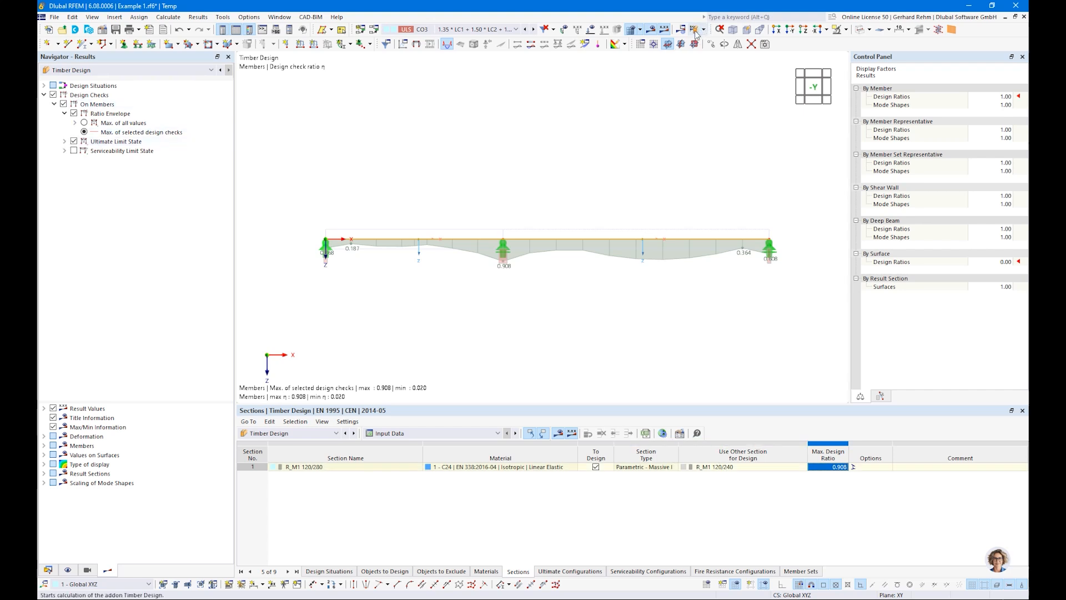
# Show only the serviceability limit state design ratios on the beam.
pyautogui.click(74, 151)
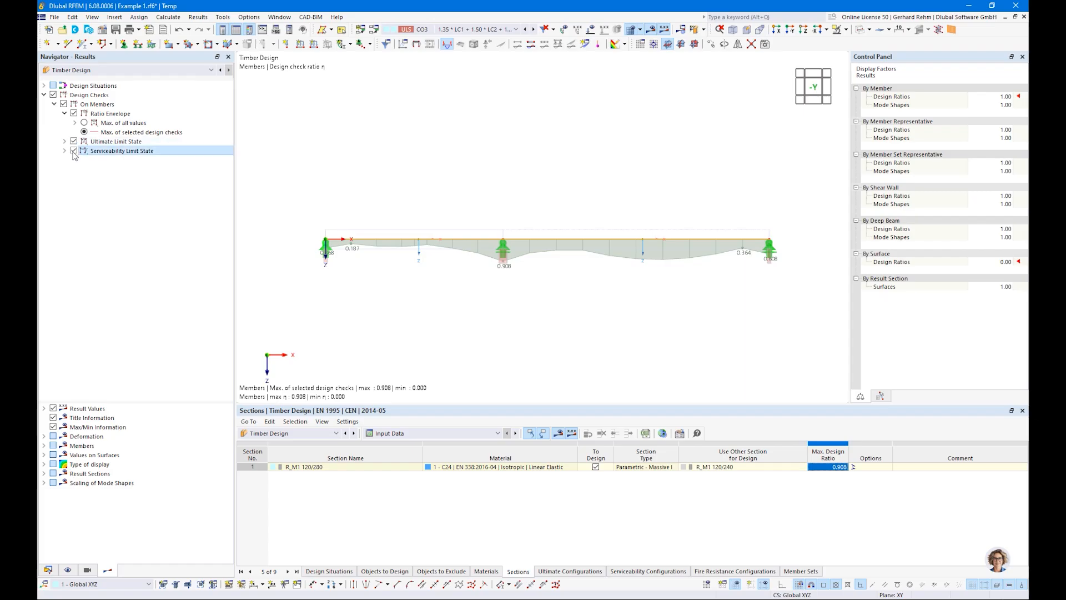
pyautogui.click(74, 142)
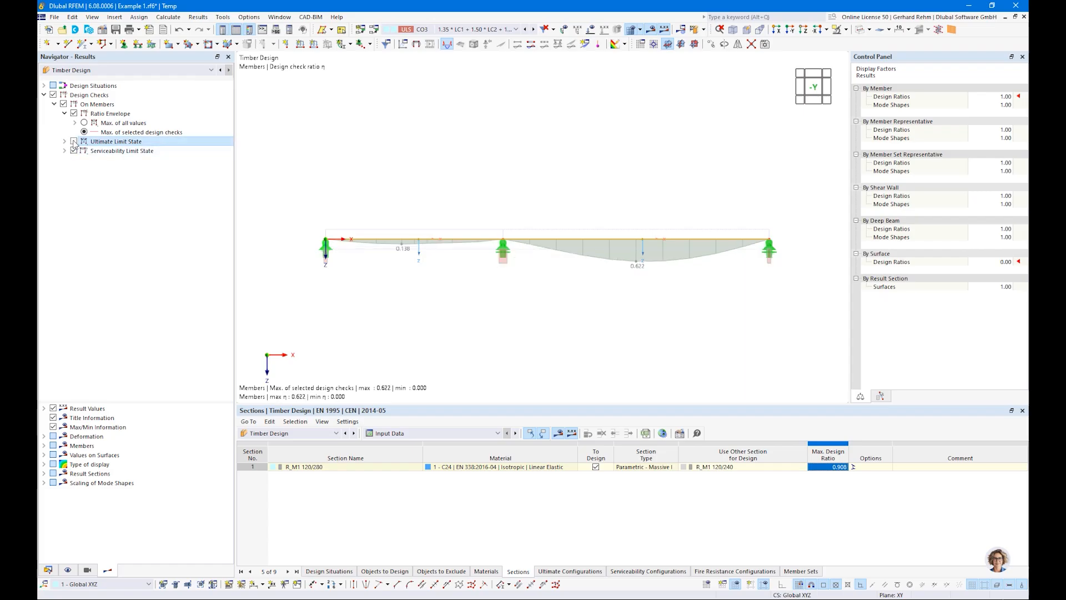
# Set the section's height h to 200 mm in the Edit Section dialog.
pyautogui.click(48, 570)
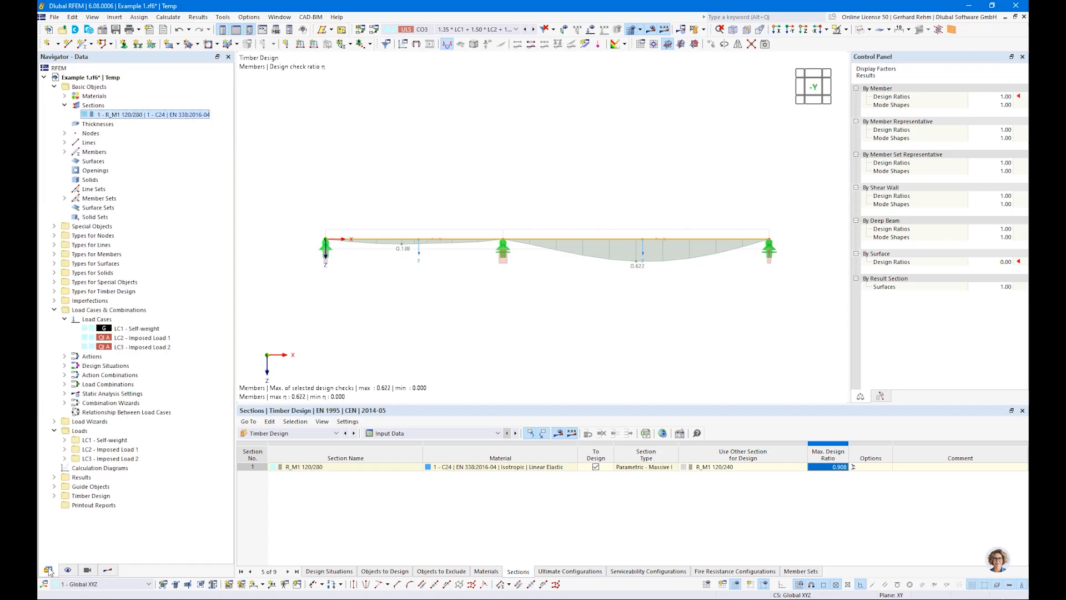
pyautogui.doubleClick(133, 117)
pyautogui.doubleClick(451, 159)
pyautogui.write('200')
pyautogui.click(771, 541)
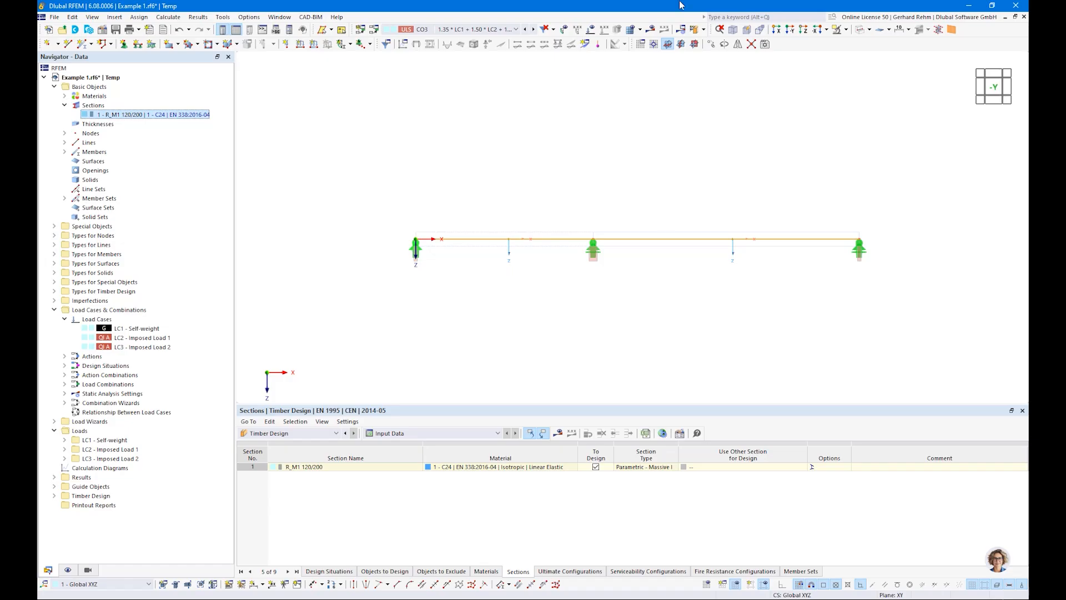
# Recalculate the timber design for the 200 mm section and review the design ratios by member.
pyautogui.click(697, 31)
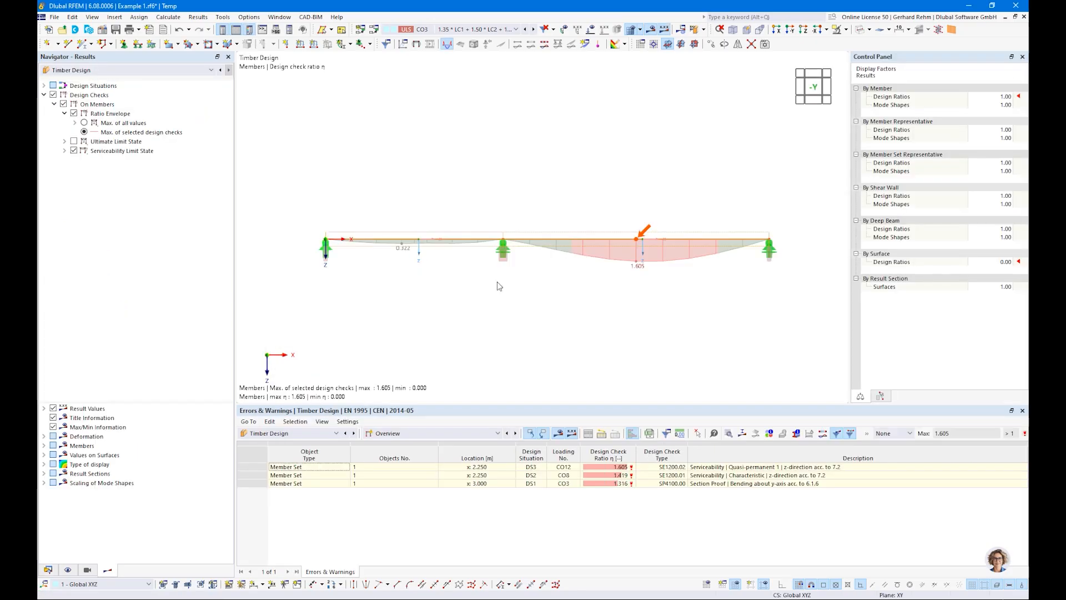
pyautogui.click(395, 432)
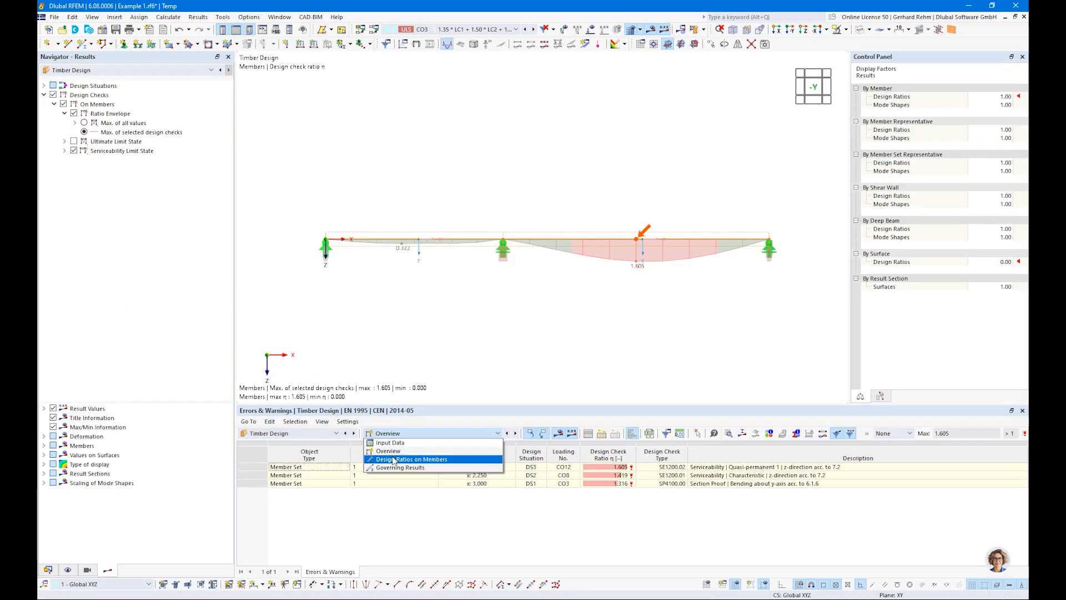
pyautogui.click(394, 462)
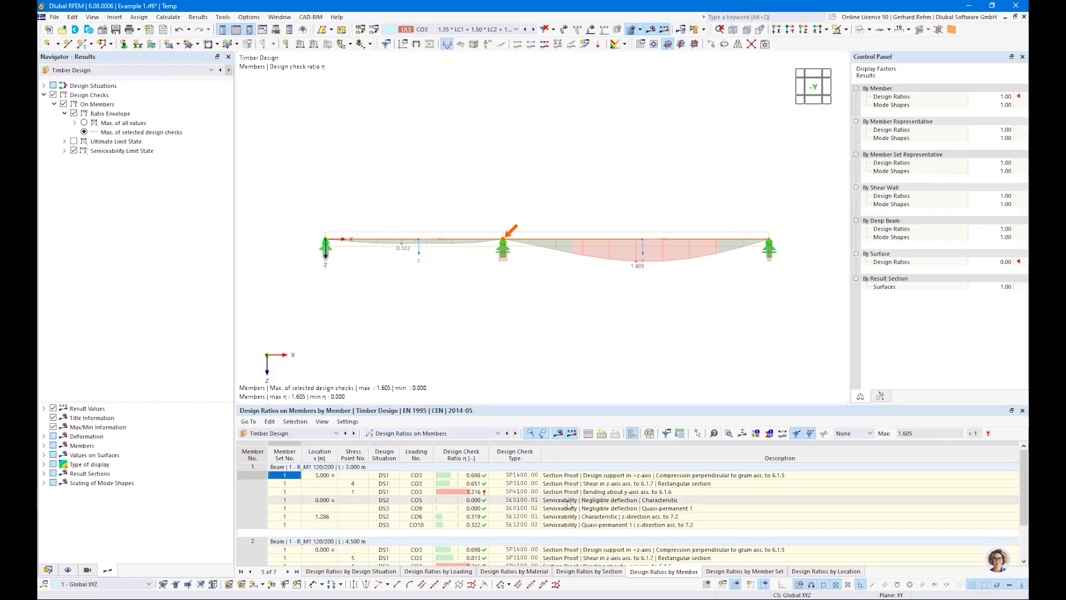
pyautogui.click(484, 491)
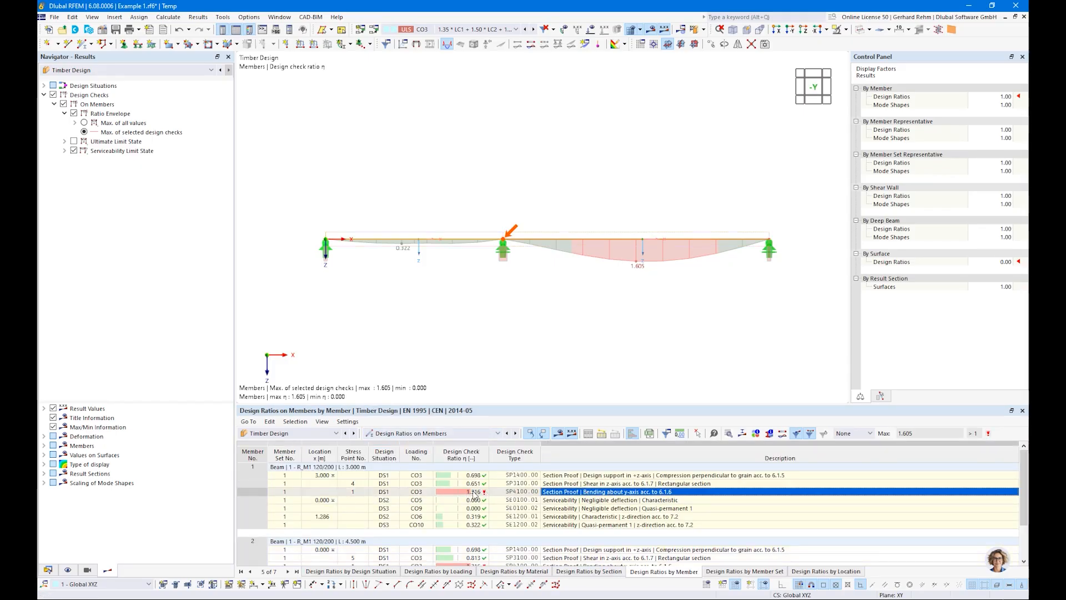
# Re-enable optimization of section height h from 200 to 300 mm in 20 mm steps.
pyautogui.click(433, 433)
pyautogui.click(454, 442)
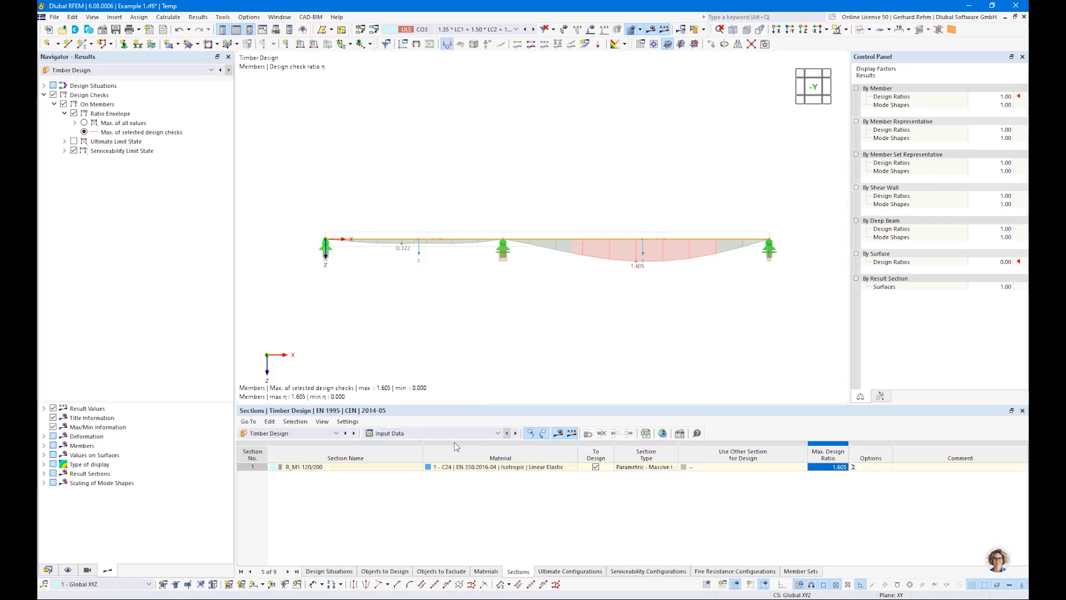
pyautogui.click(697, 471)
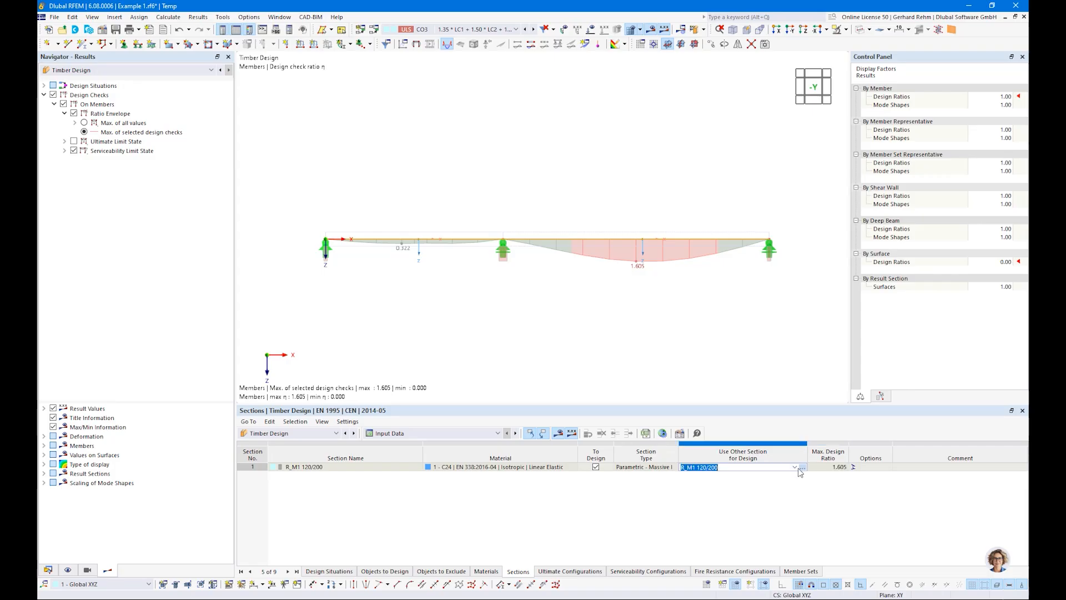
pyautogui.click(794, 467)
pyautogui.click(734, 482)
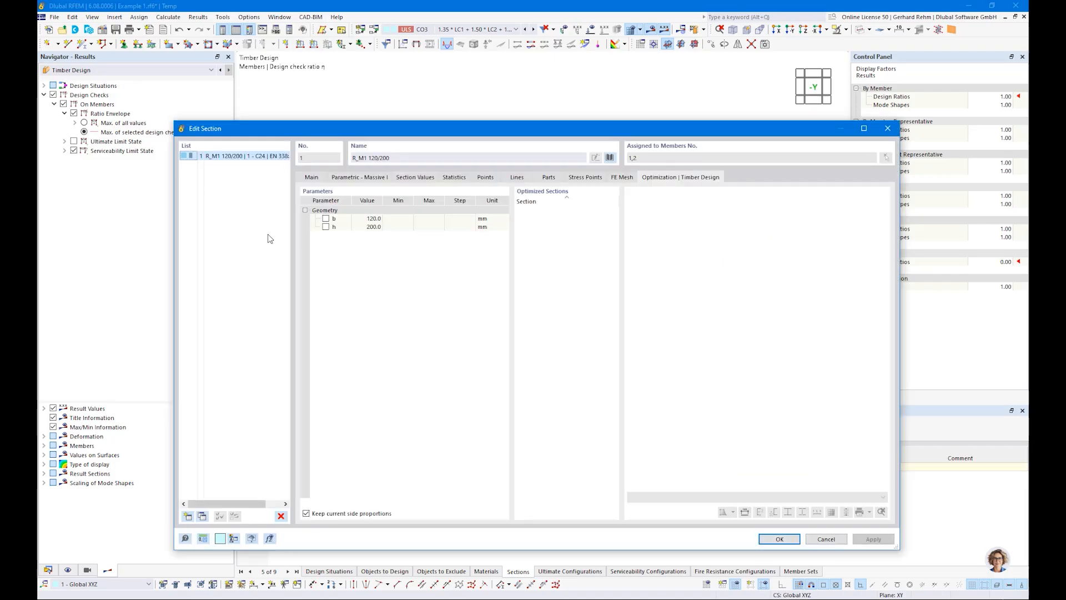
pyautogui.click(329, 228)
pyautogui.click(326, 228)
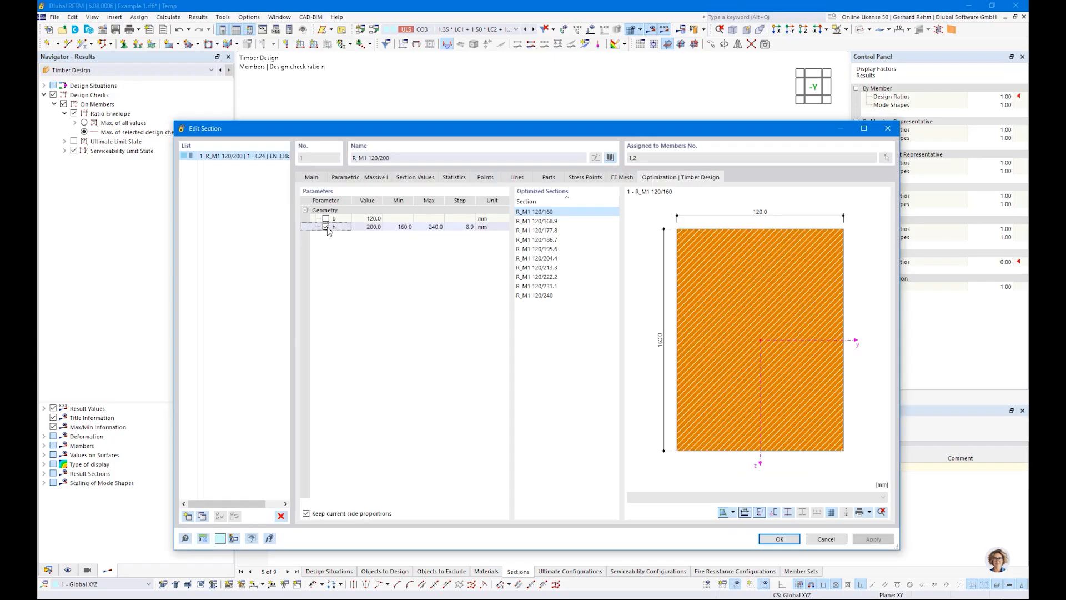
pyautogui.click(398, 226)
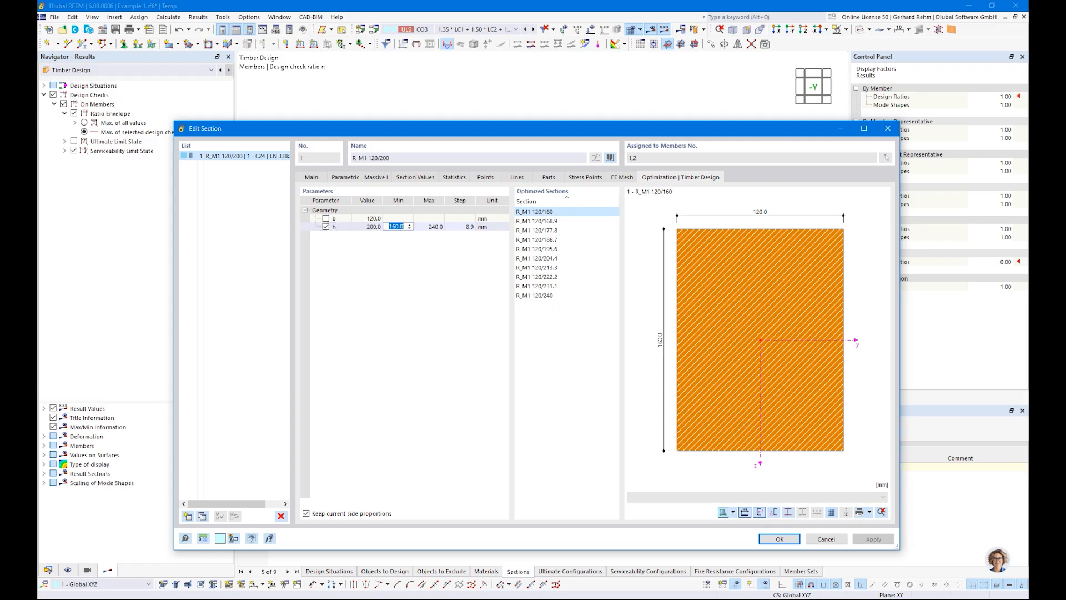
pyautogui.write('200')
pyautogui.press('Tab')
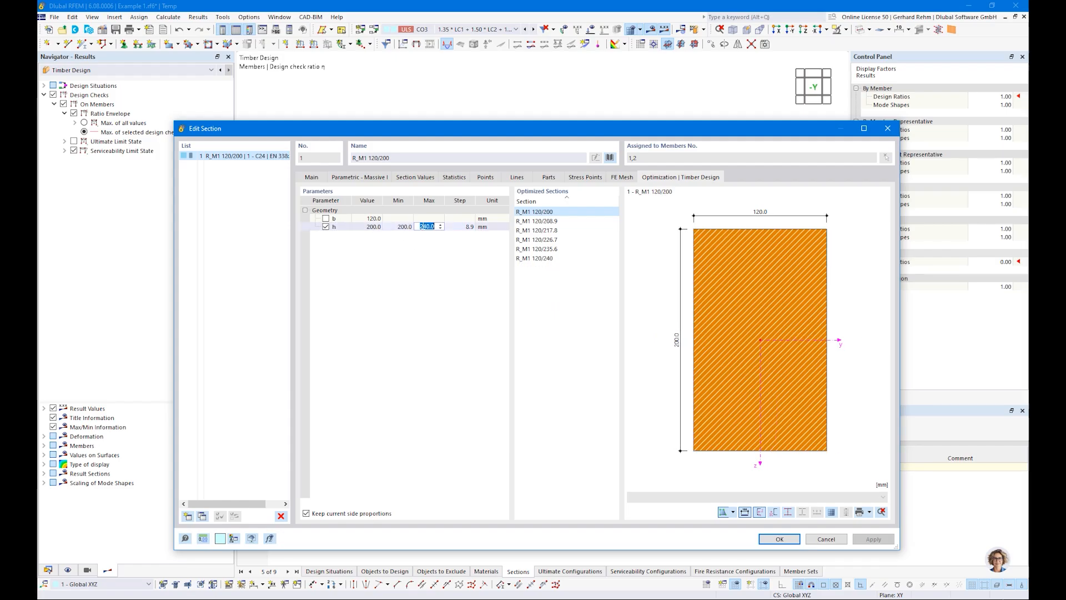
pyautogui.write('300')
pyautogui.press('Tab')
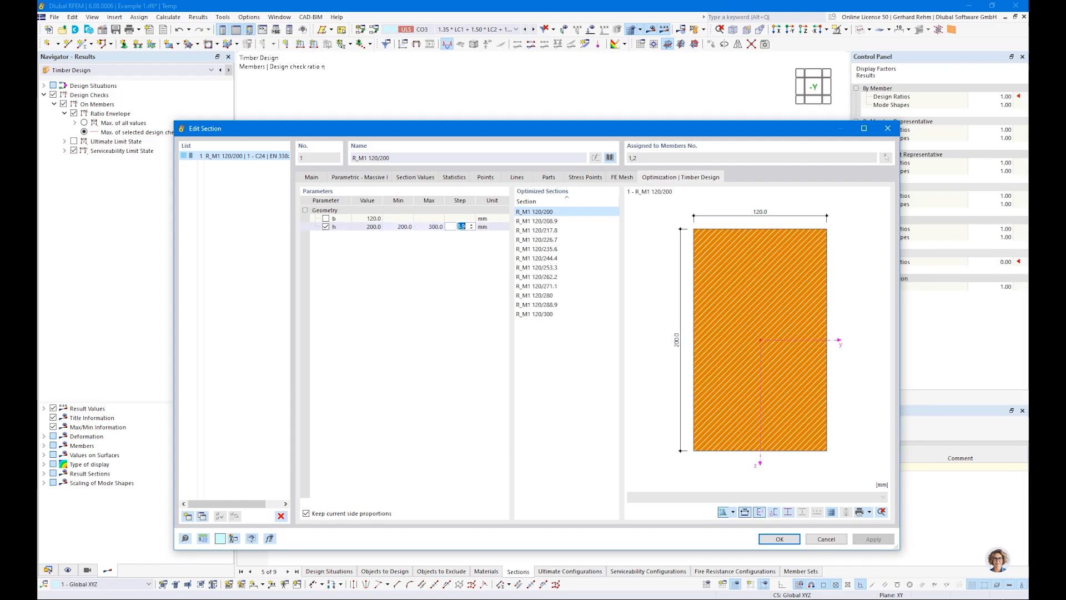
pyautogui.write('20')
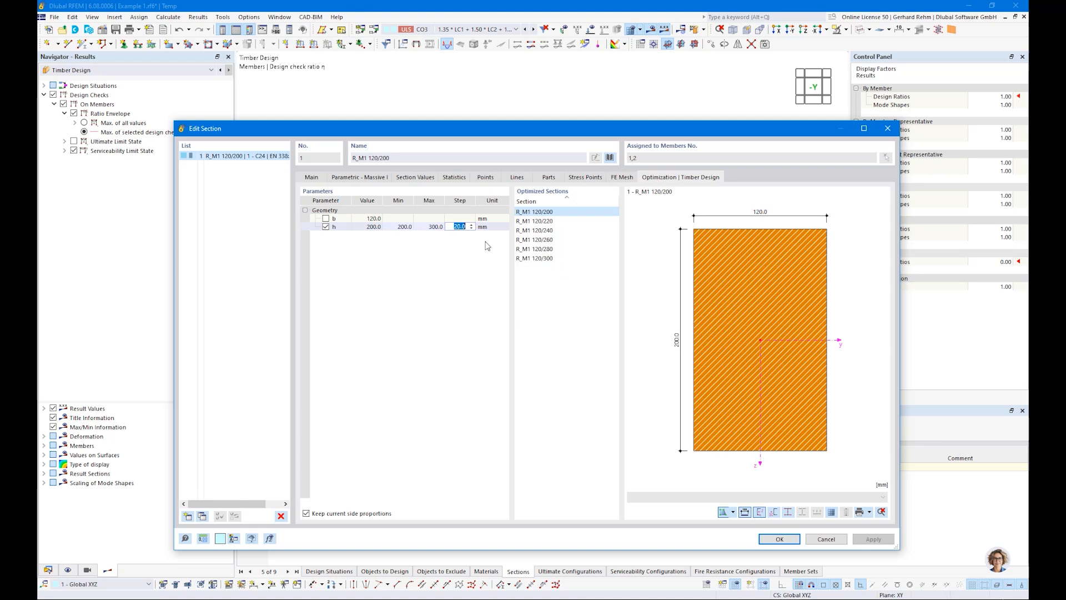
pyautogui.click(777, 539)
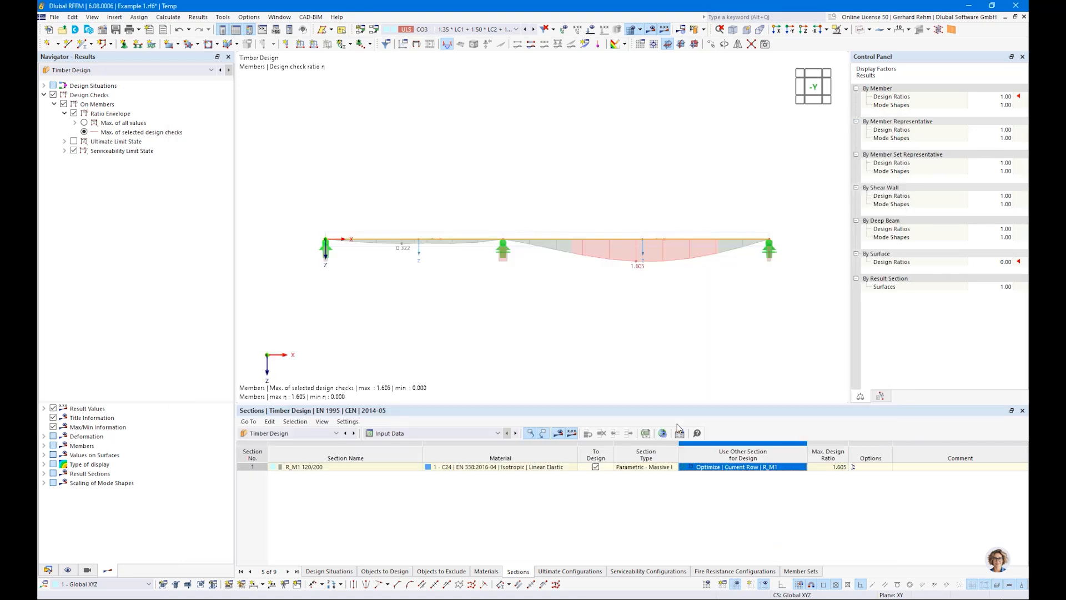
# Run the timber design with optimization and examine the design ratios of both members.
pyautogui.click(694, 29)
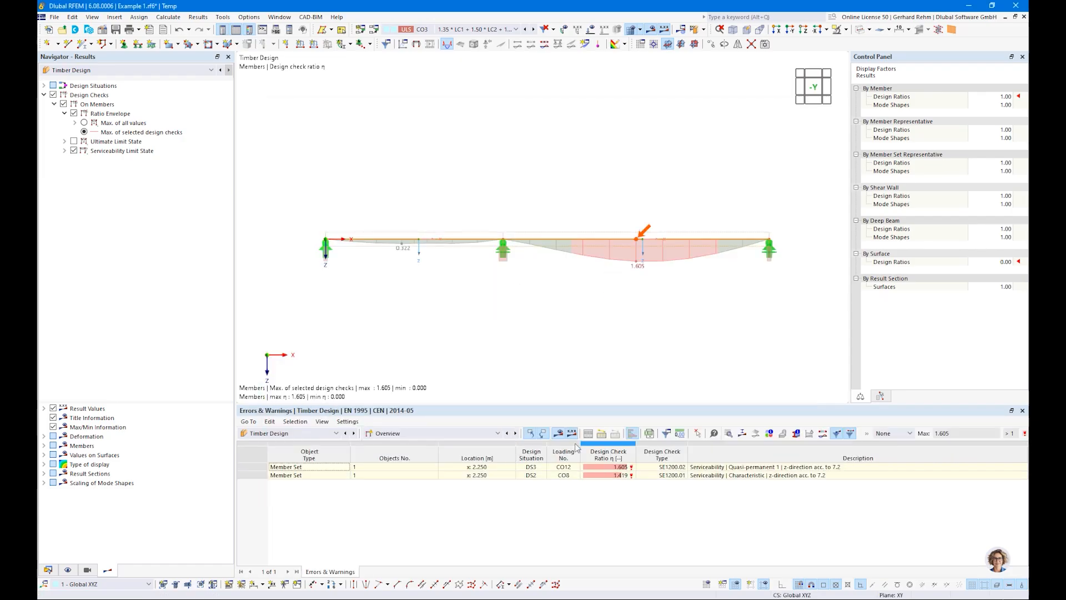
pyautogui.click(395, 459)
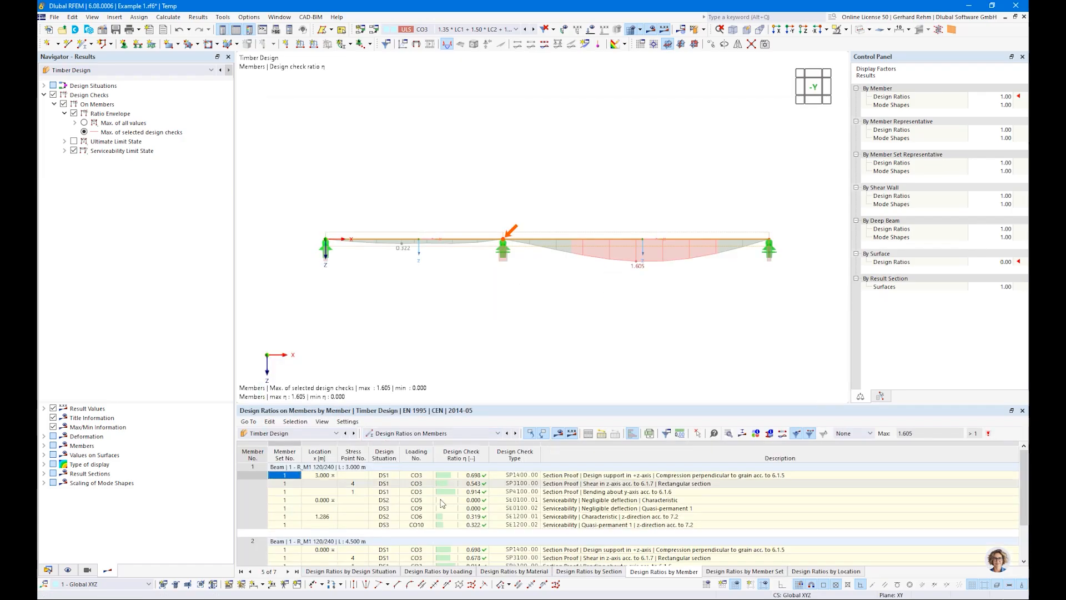
pyautogui.scroll(-2, 500, 552)
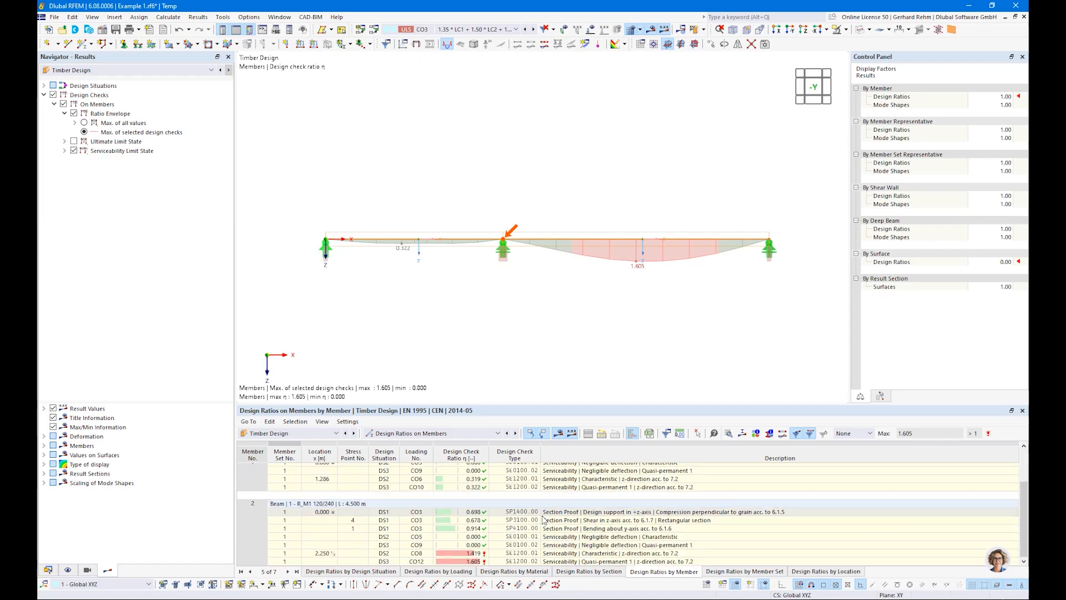
# Apply all optimized sections to the model from the Sections input table.
pyautogui.click(420, 433)
pyautogui.click(403, 443)
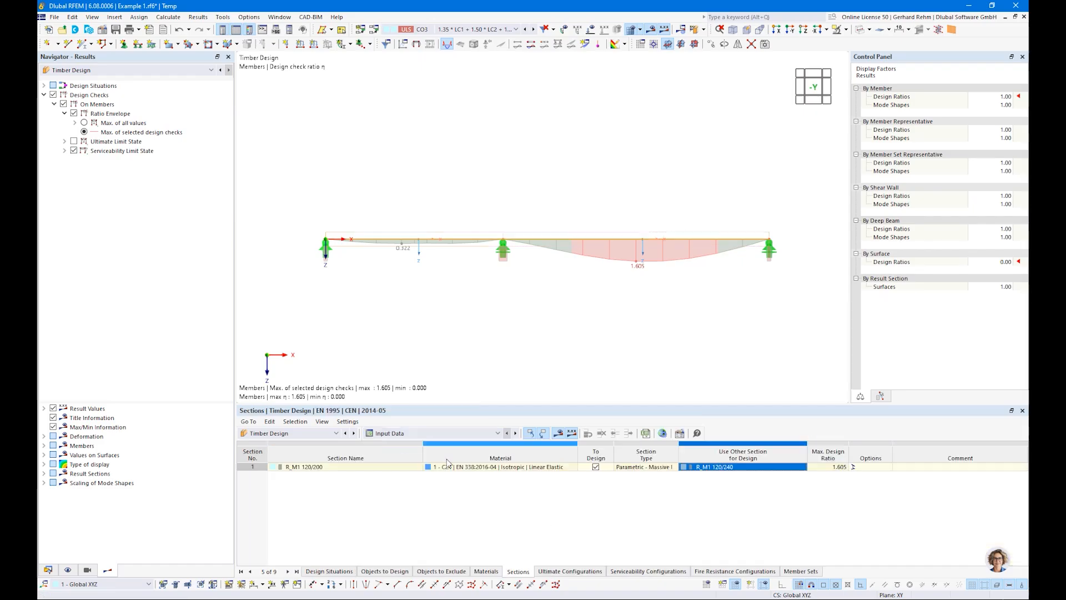
pyautogui.rightClick(703, 470)
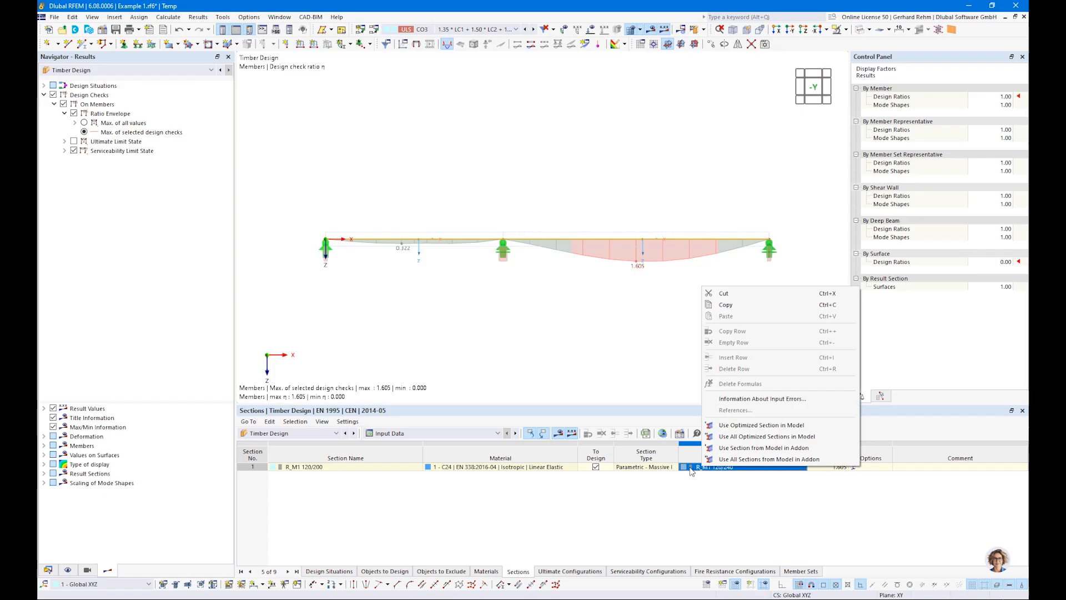
pyautogui.click(739, 437)
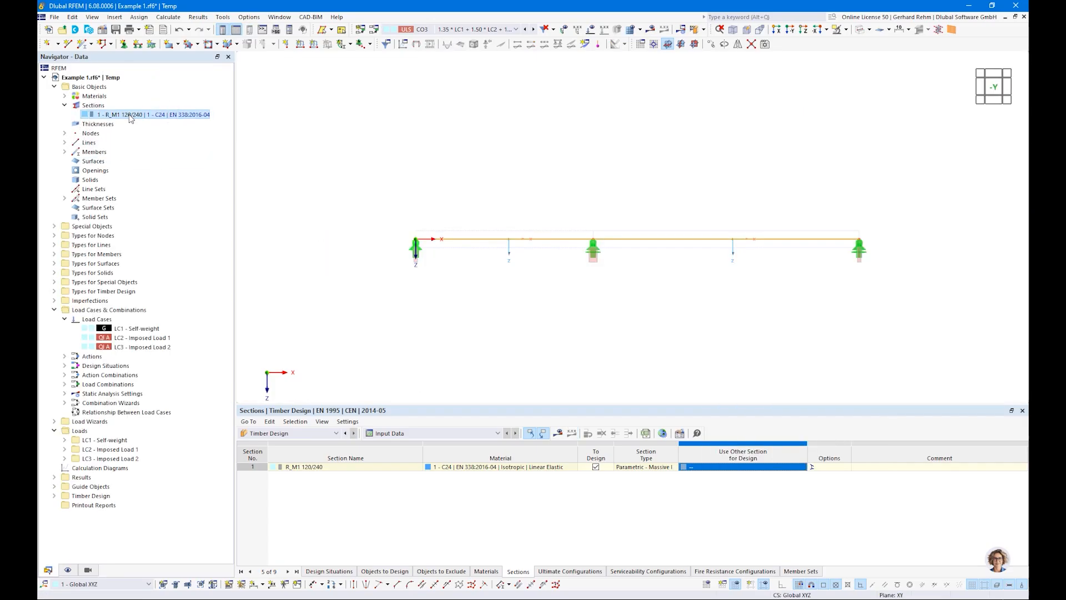
# Show the timber design ratios on the beam and switch the ratio envelope to the maximum of all values.
pyautogui.click(558, 433)
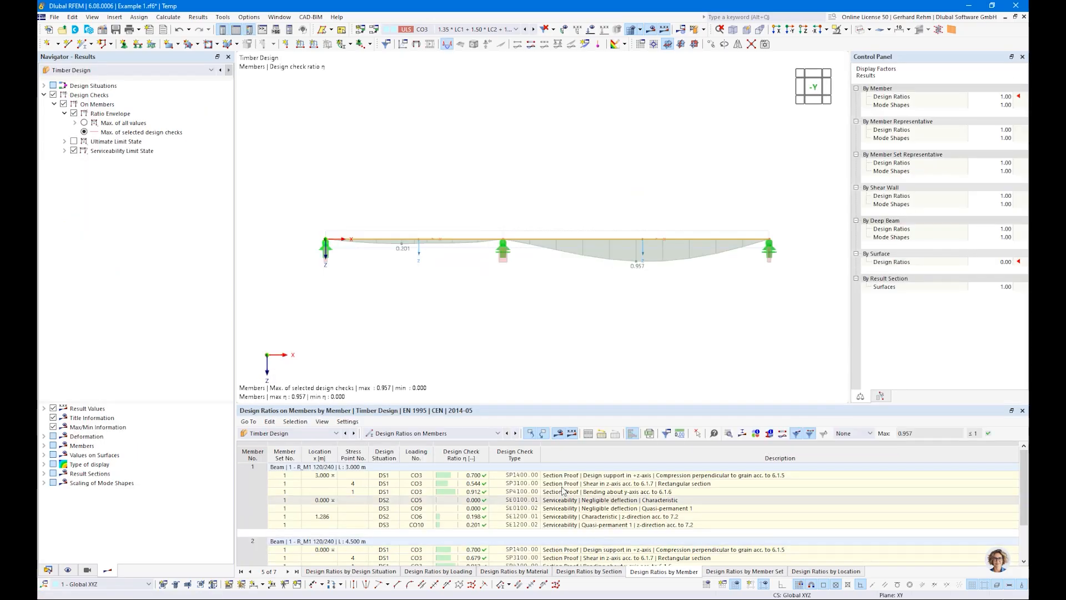
pyautogui.click(84, 123)
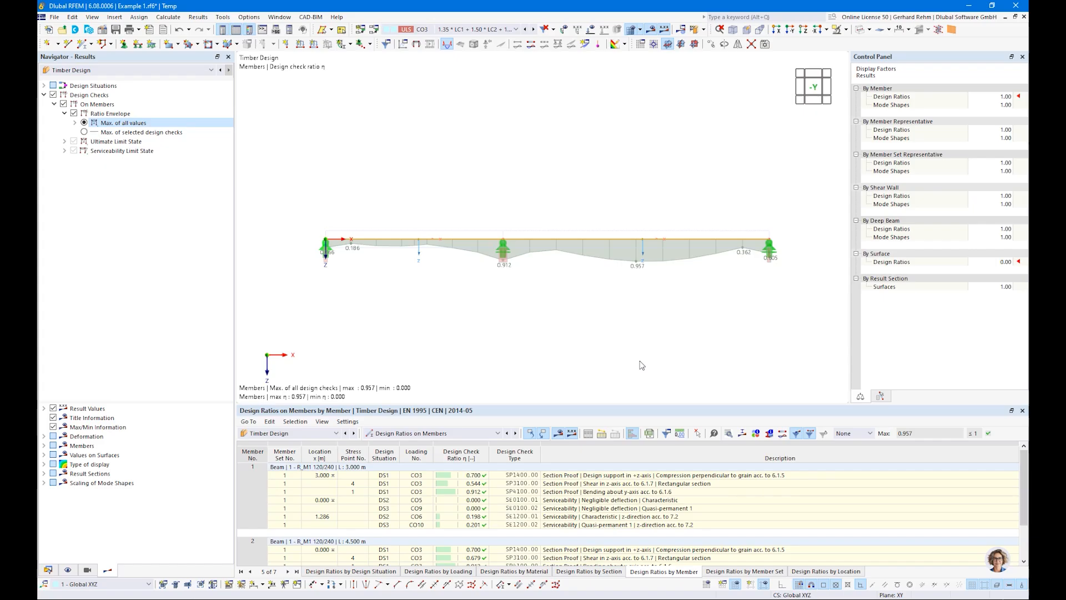
pyautogui.hotkey('alt', 'Tab')
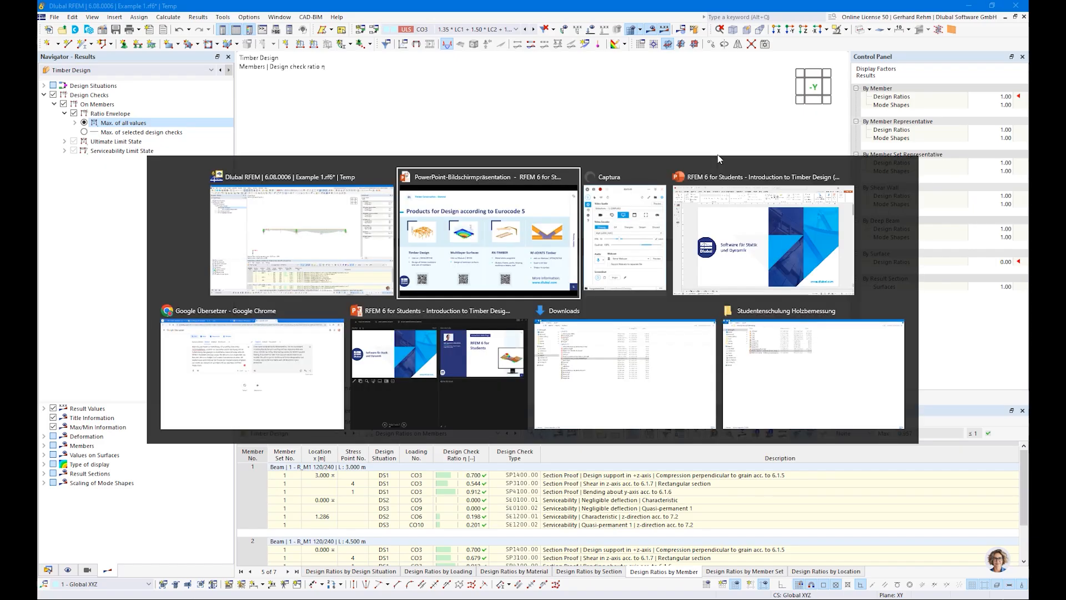
pyautogui.scroll(-1, 523, 215)
pyautogui.scroll(2, 516, 214)
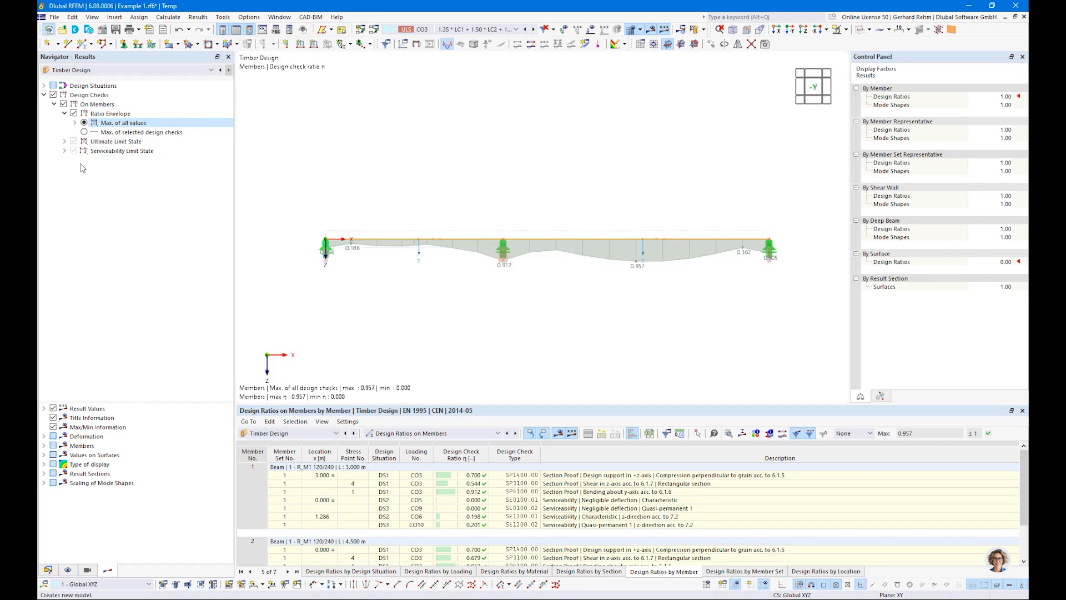
# Start a new model named Example 2 and turn off member representatives and member set representatives.
pyautogui.click(49, 30)
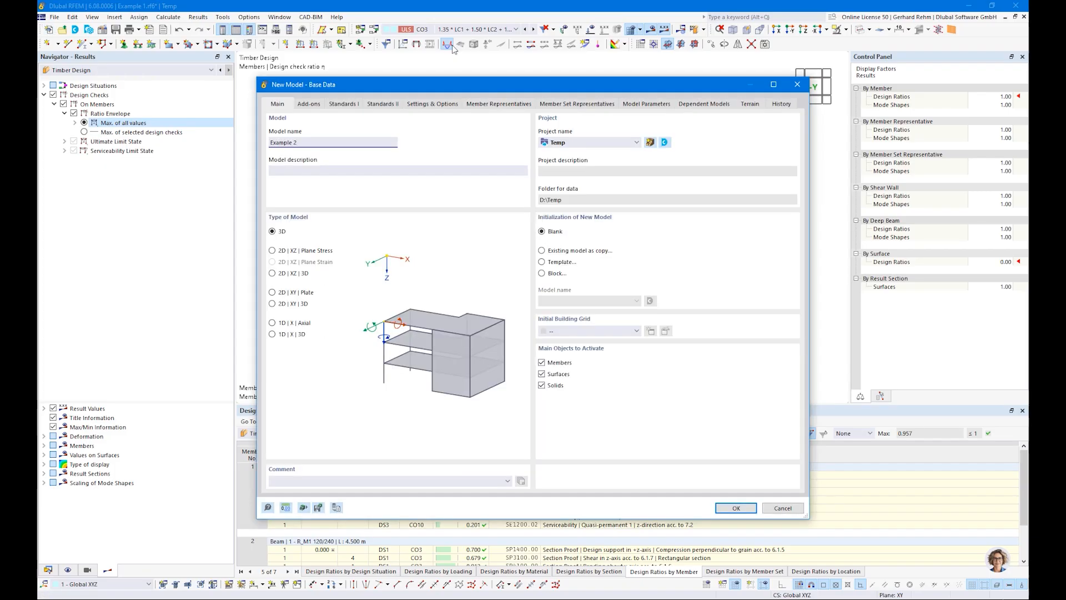
pyautogui.click(304, 105)
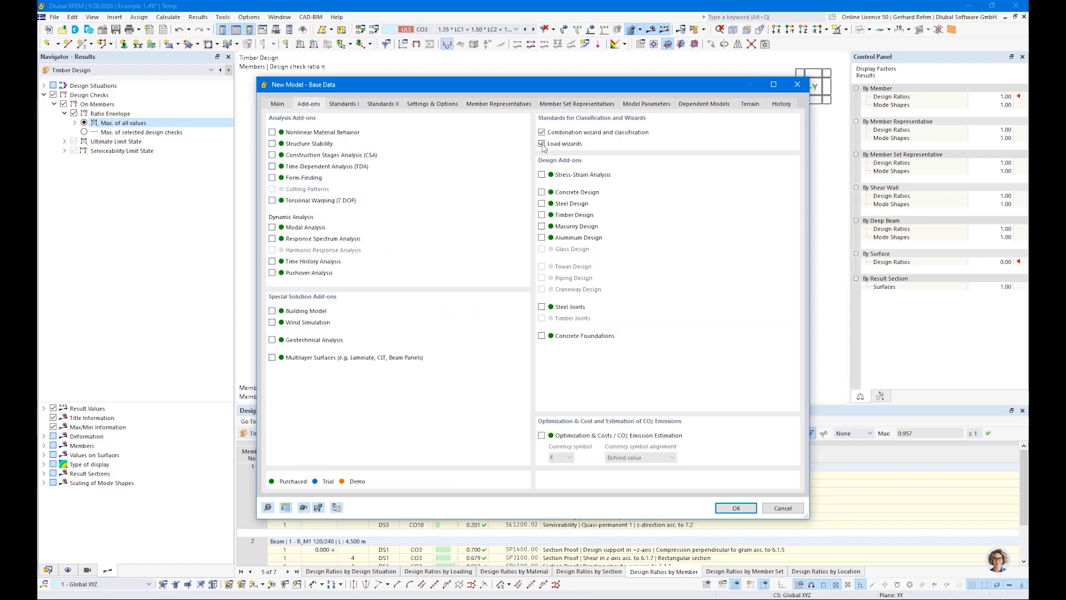
pyautogui.click(352, 105)
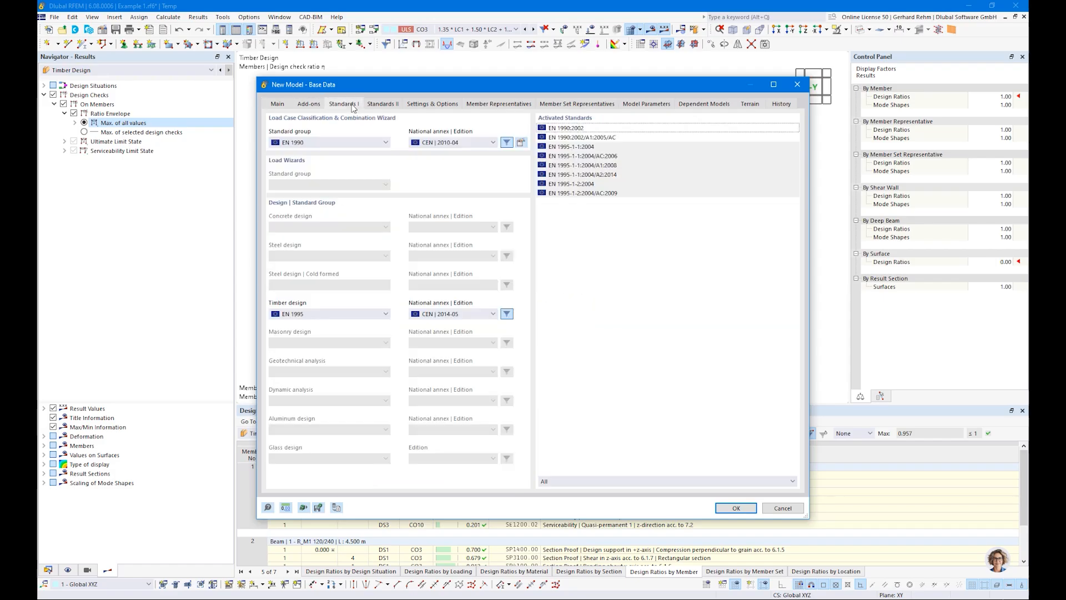
pyautogui.click(434, 105)
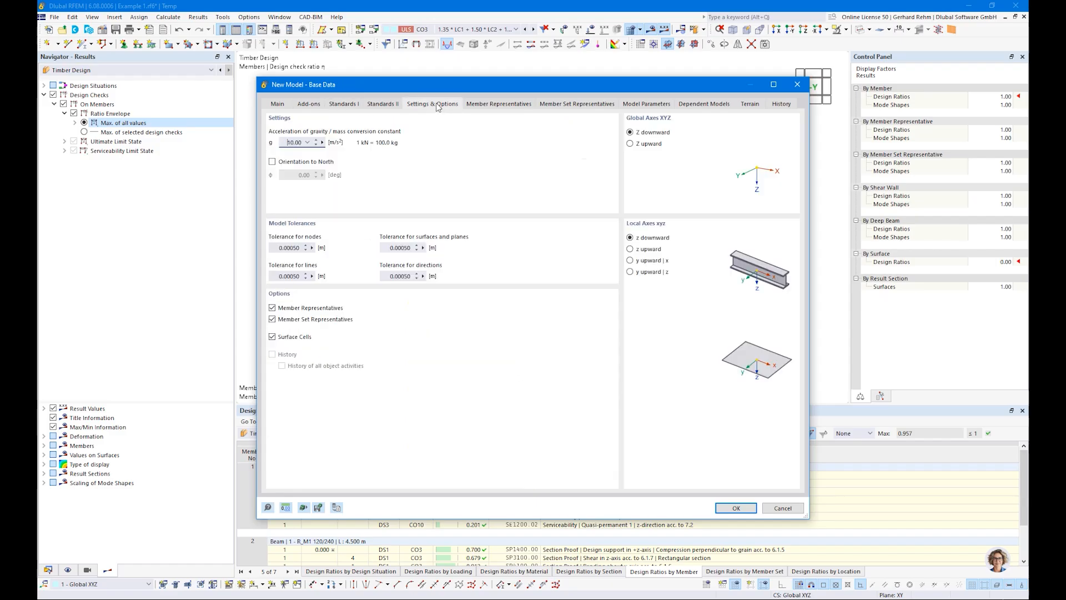
pyautogui.click(272, 319)
pyautogui.click(272, 308)
pyautogui.click(736, 508)
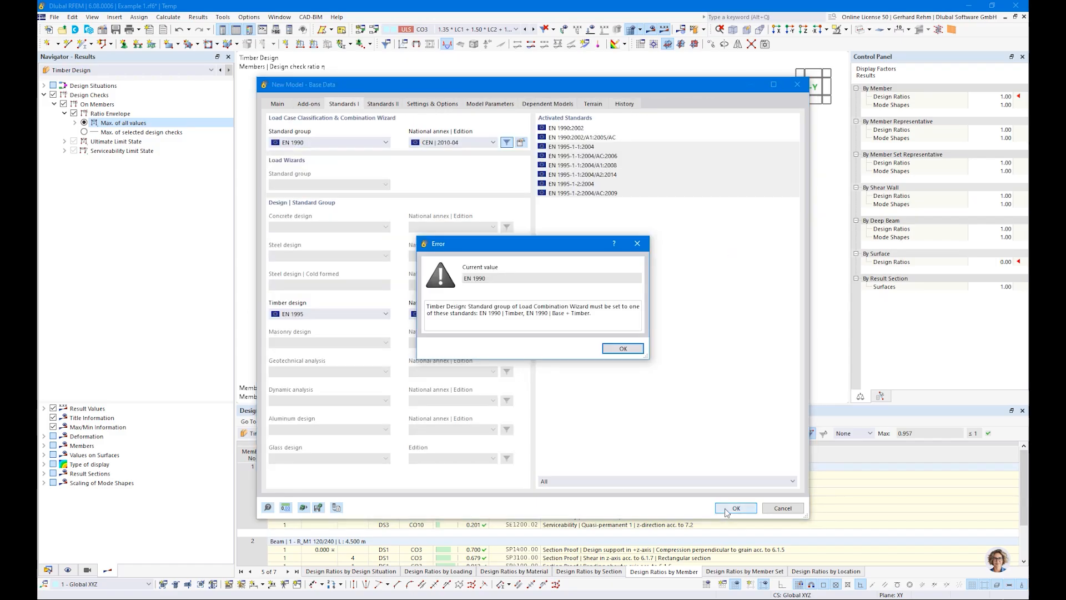
pyautogui.click(619, 348)
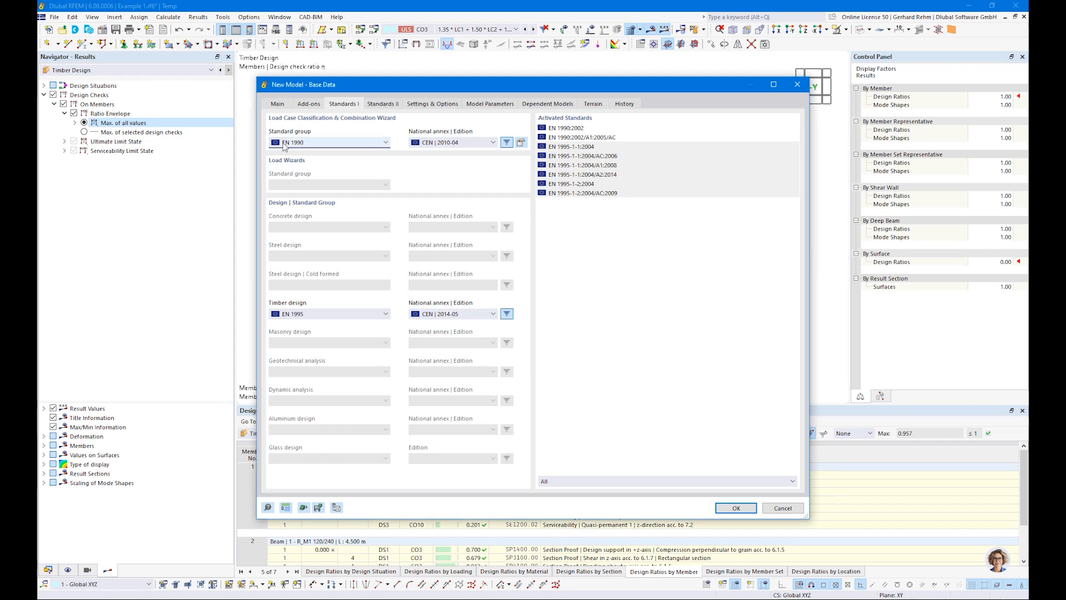
# Set the load combination standard group to EN 1990 | Timber and confirm the new model.
pyautogui.click(285, 144)
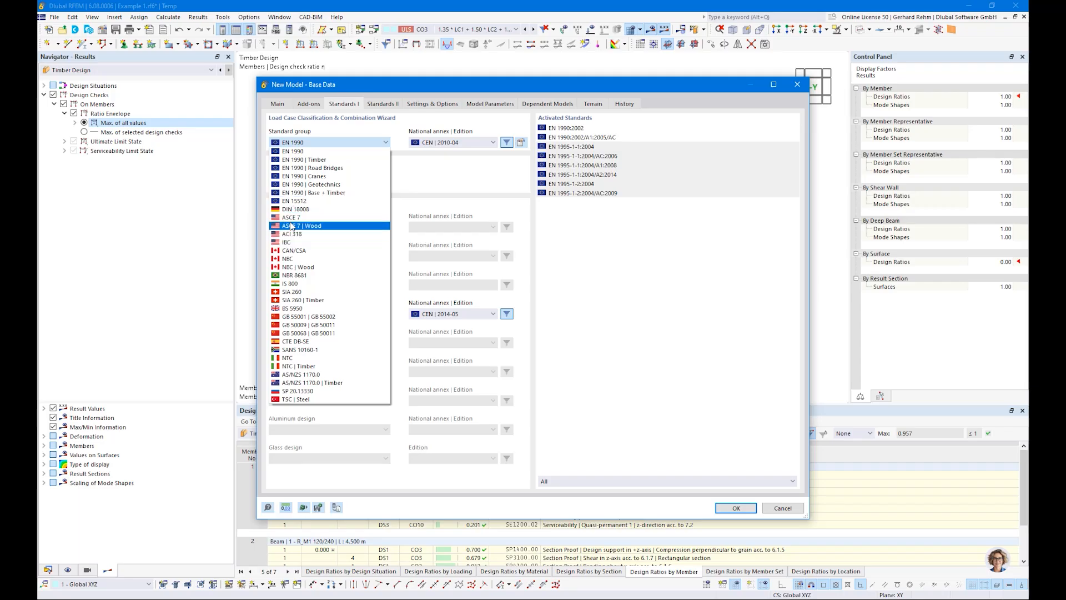
pyautogui.click(297, 161)
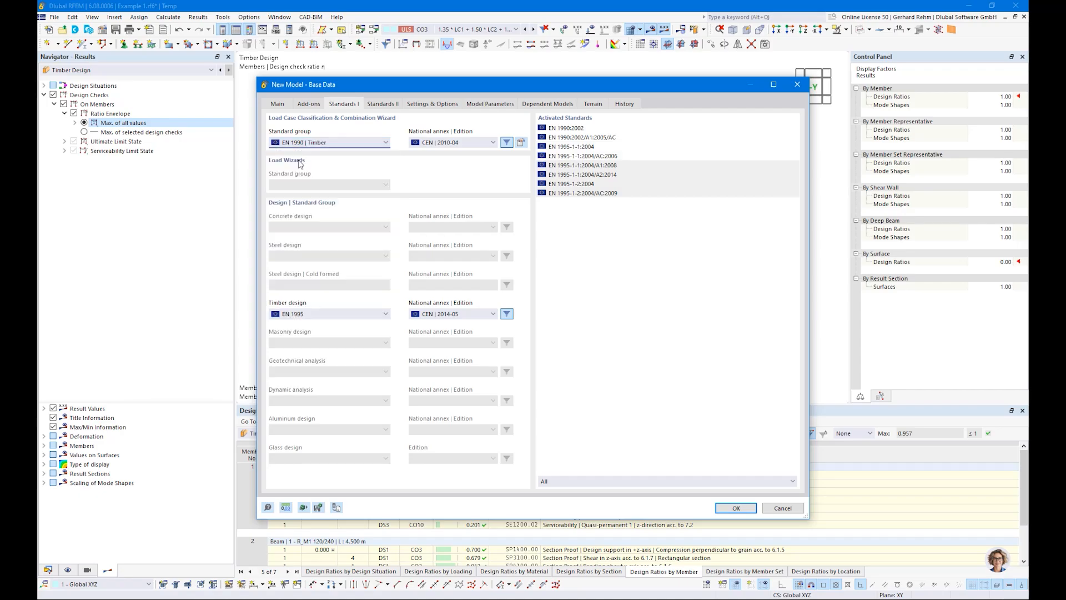
pyautogui.click(736, 509)
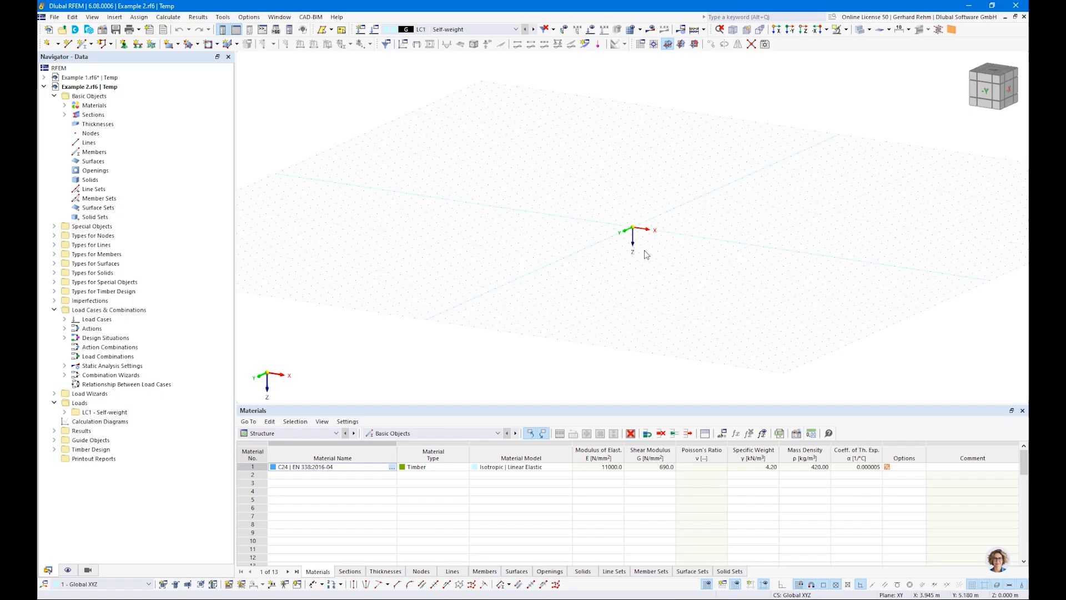
# Draw a vertical column from the origin upward as two 4 m members with section R_M1 120/240.
pyautogui.moveTo(661, 221); pyautogui.dragTo(595, 284, button='middle')
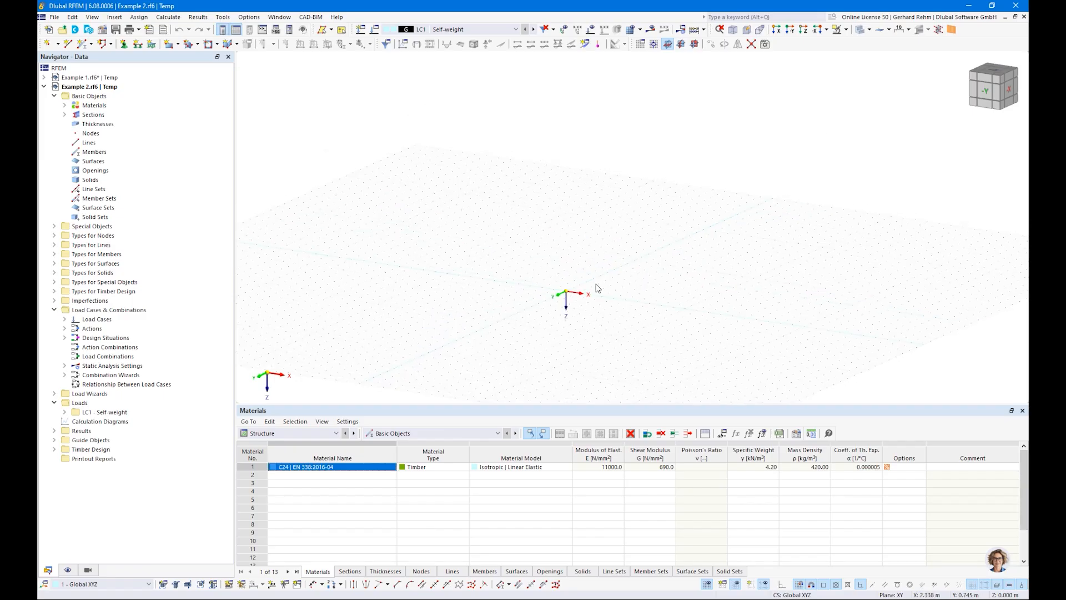
pyautogui.click(695, 44)
pyautogui.scroll(2, 591, 253)
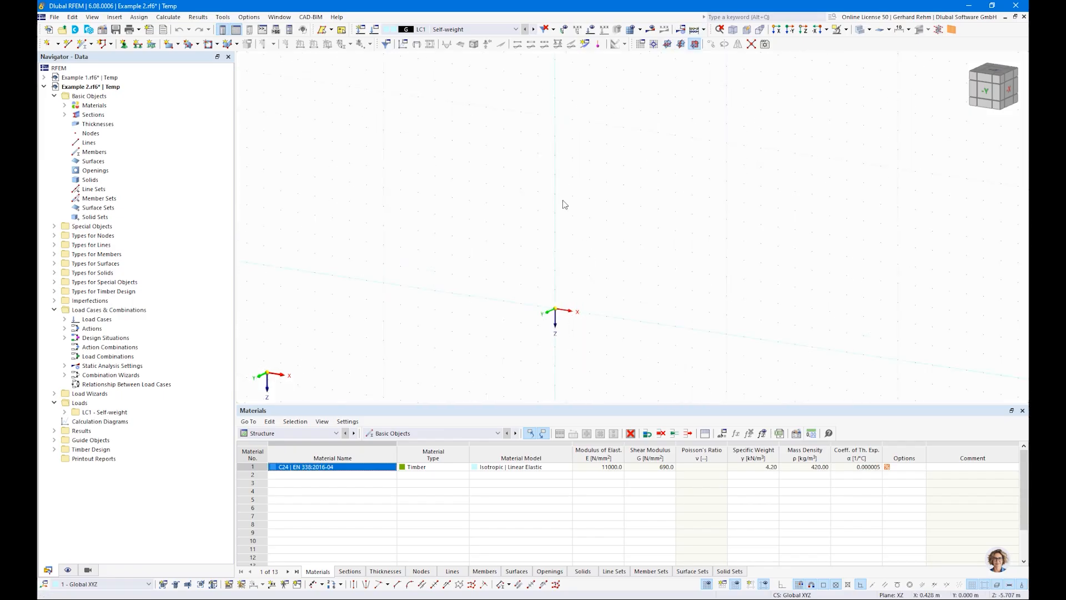
pyautogui.click(82, 44)
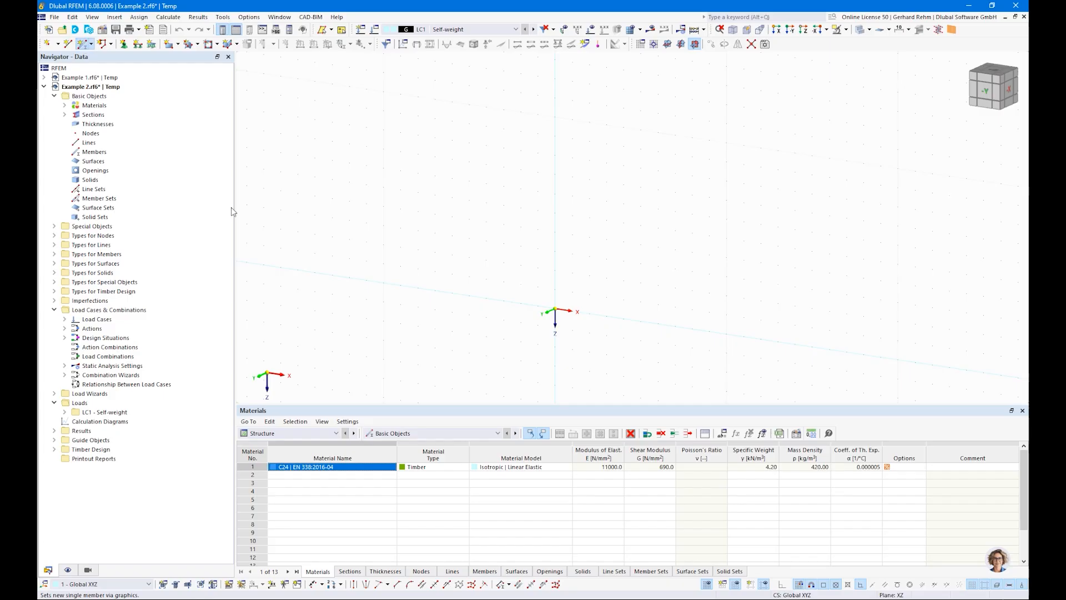
pyautogui.click(273, 137)
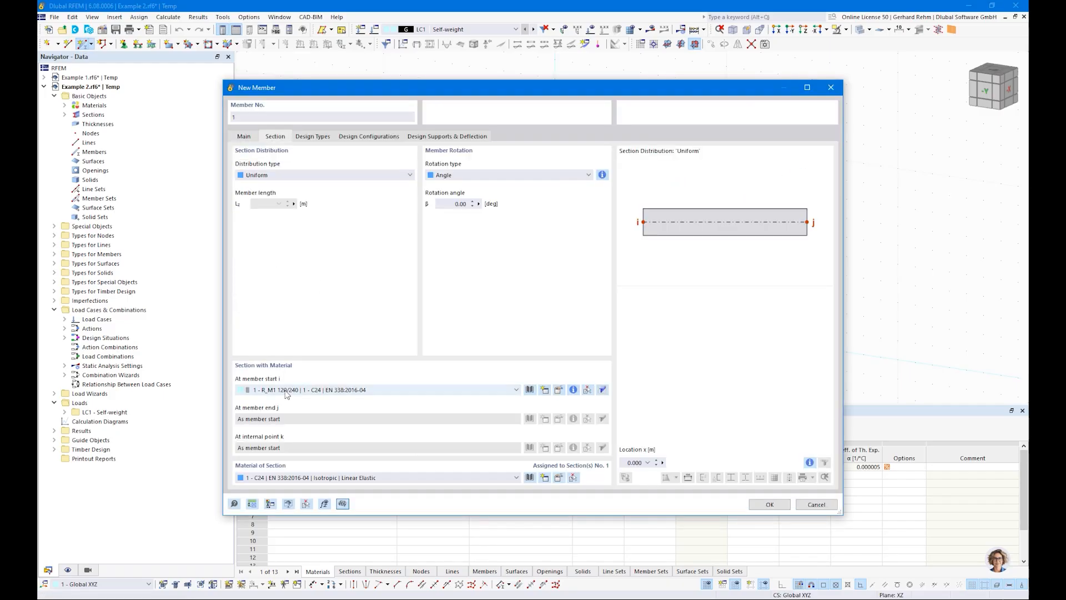
pyautogui.click(769, 504)
pyautogui.click(554, 309)
pyautogui.click(555, 232)
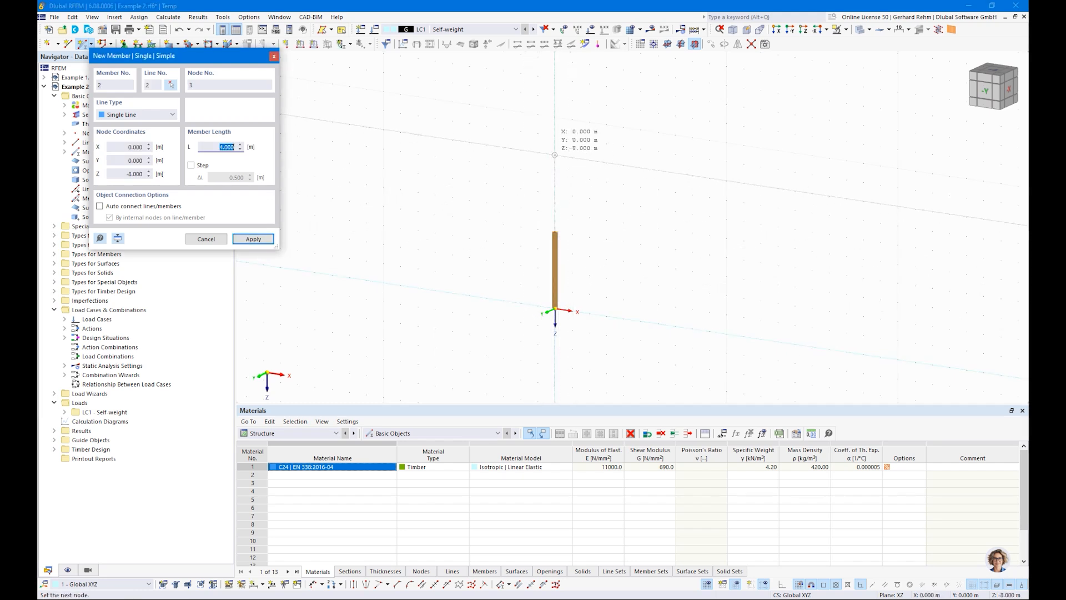
pyautogui.click(554, 155)
pyautogui.press('Escape')
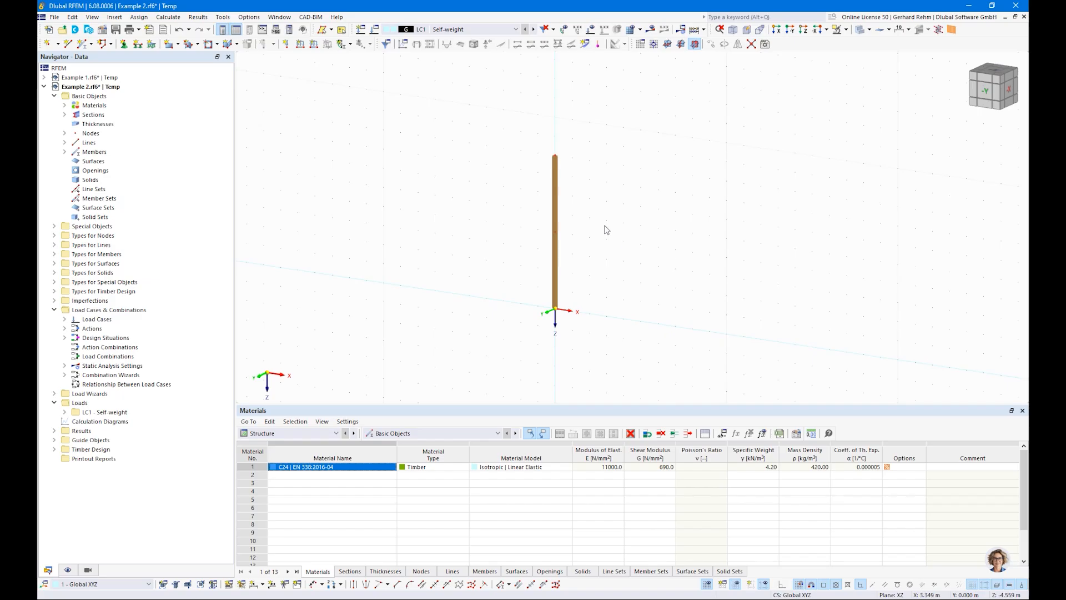
# Turn on the display of the members' local axis systems.
pyautogui.scroll(3, 553, 166)
pyautogui.rightClick(573, 136)
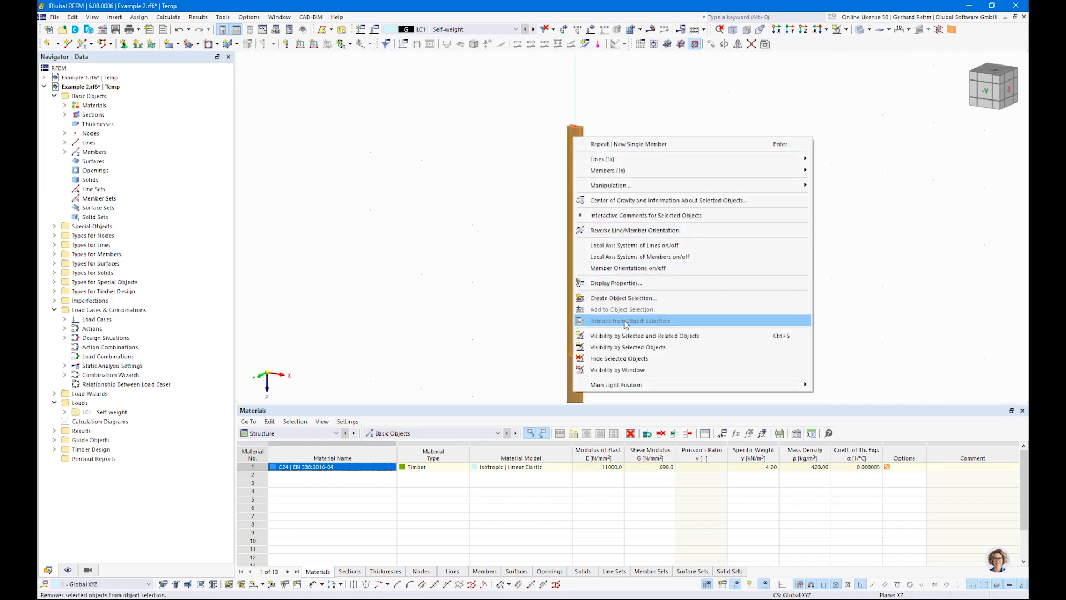
pyautogui.click(621, 259)
# Assign a hinged nodal support to a node of the column.
pyautogui.keyDown('ctrl'); pyautogui.moveTo(657, 174); pyautogui.dragTo(621, 204, button='middle'); pyautogui.keyUp('ctrl')
pyautogui.scroll(1, 621, 204)
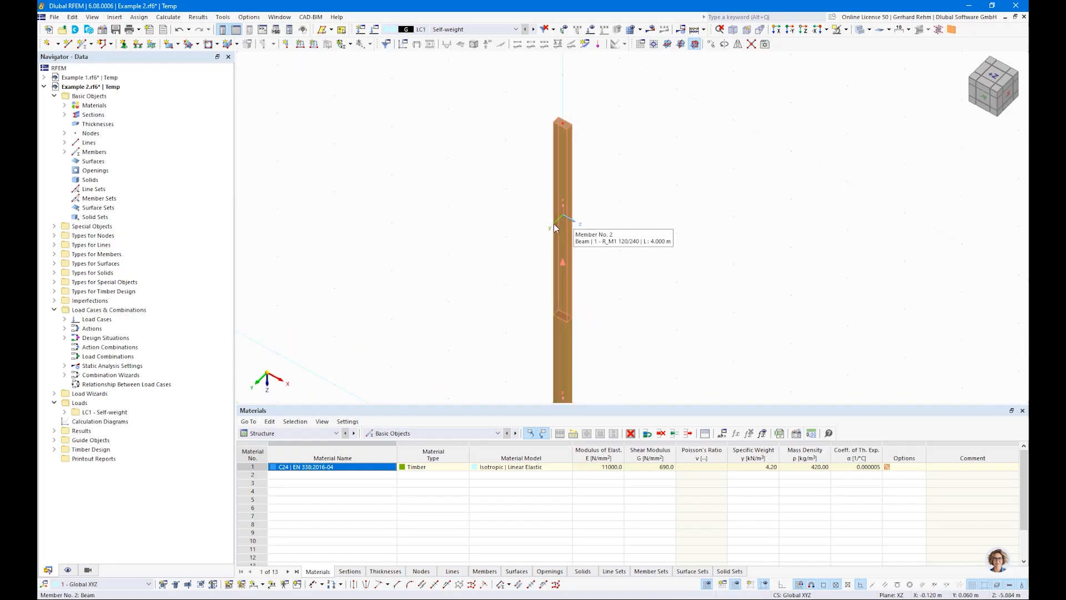
pyautogui.scroll(-2, 519, 245)
pyautogui.moveTo(470, 266); pyautogui.dragTo(470, 174, button='middle')
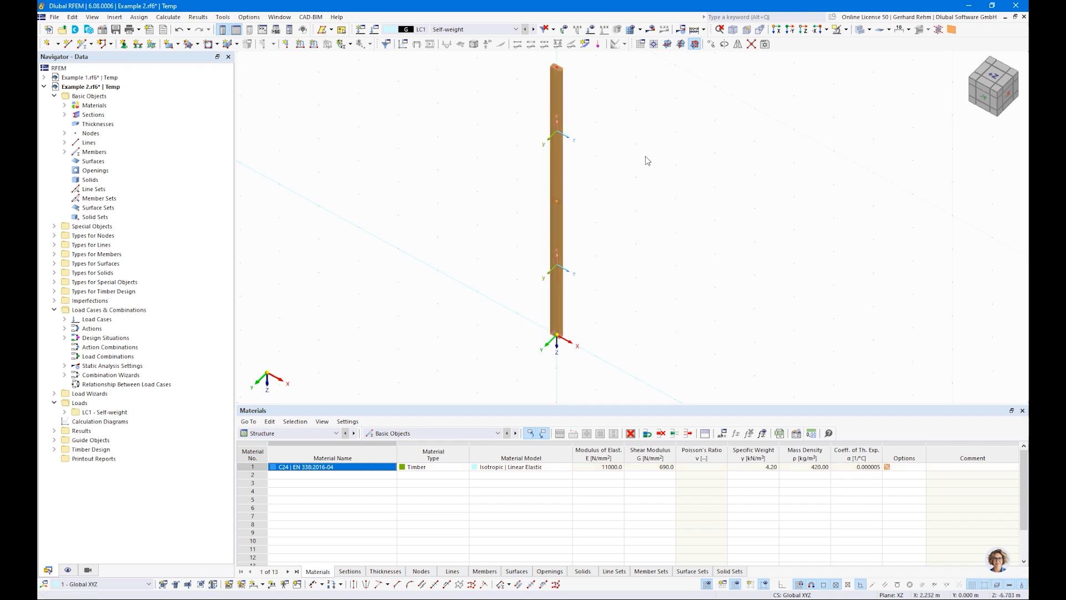
pyautogui.scroll(-3, 645, 160)
pyautogui.click(123, 43)
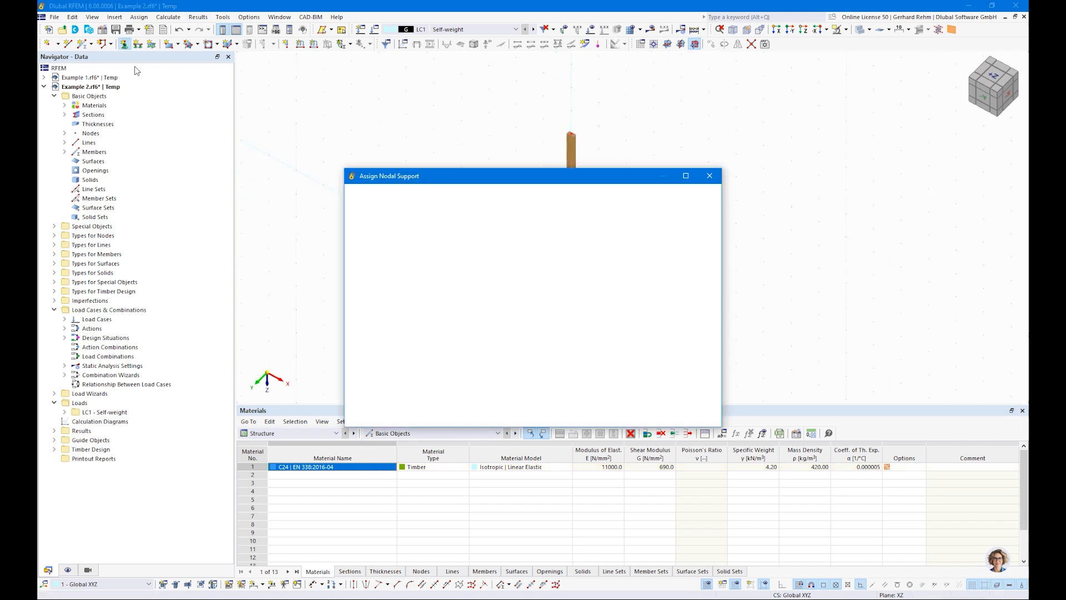
pyautogui.click(590, 417)
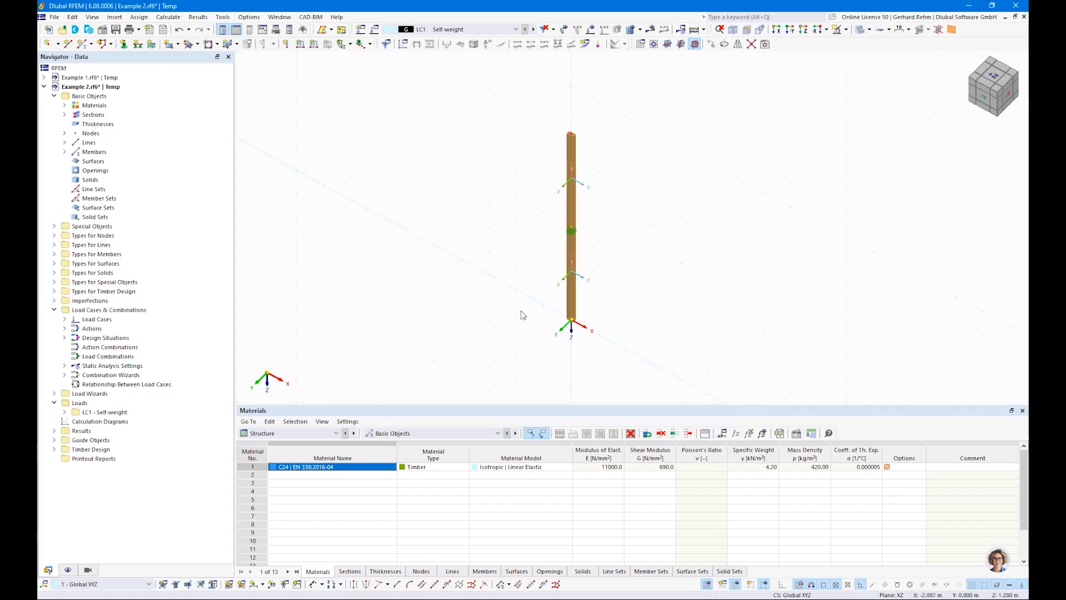
pyautogui.rightClick(518, 269)
pyautogui.click(559, 233)
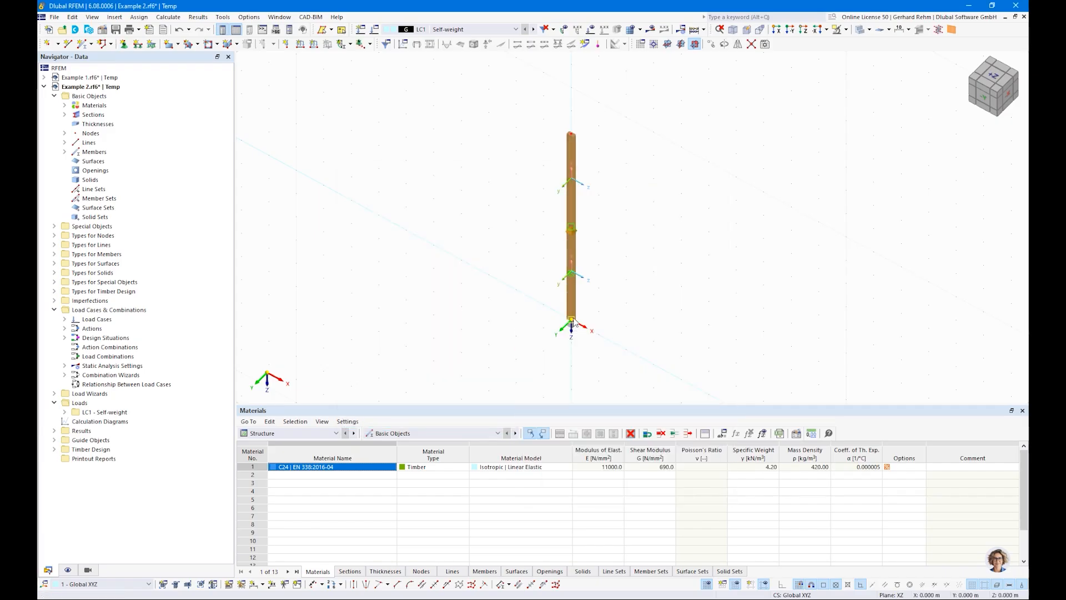
# Define a new nodal support restraining only ux and uy and assign it to the column's top node.
pyautogui.click(123, 44)
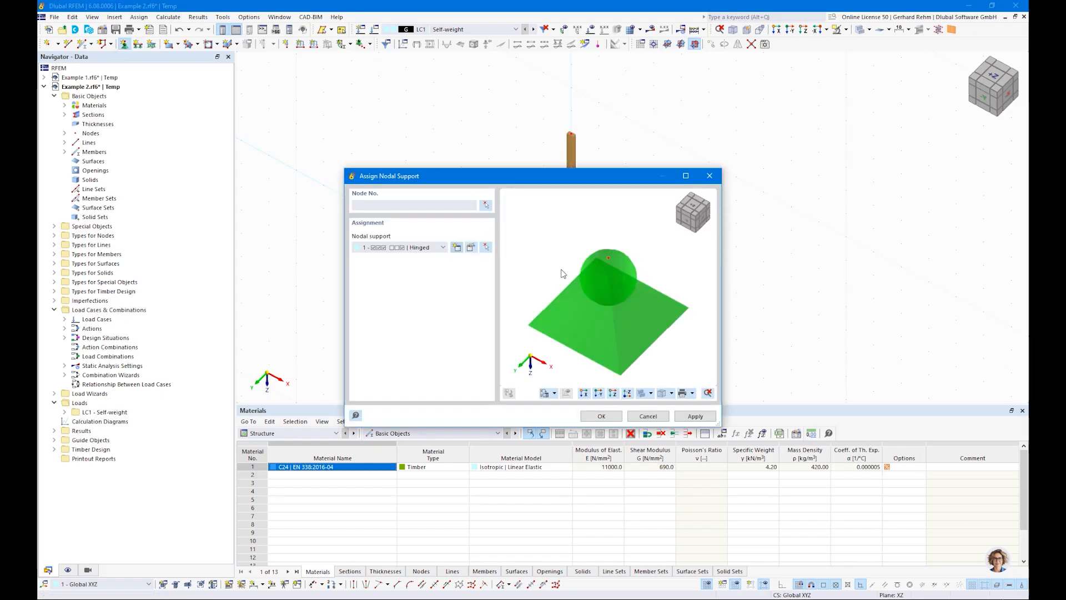
pyautogui.click(456, 247)
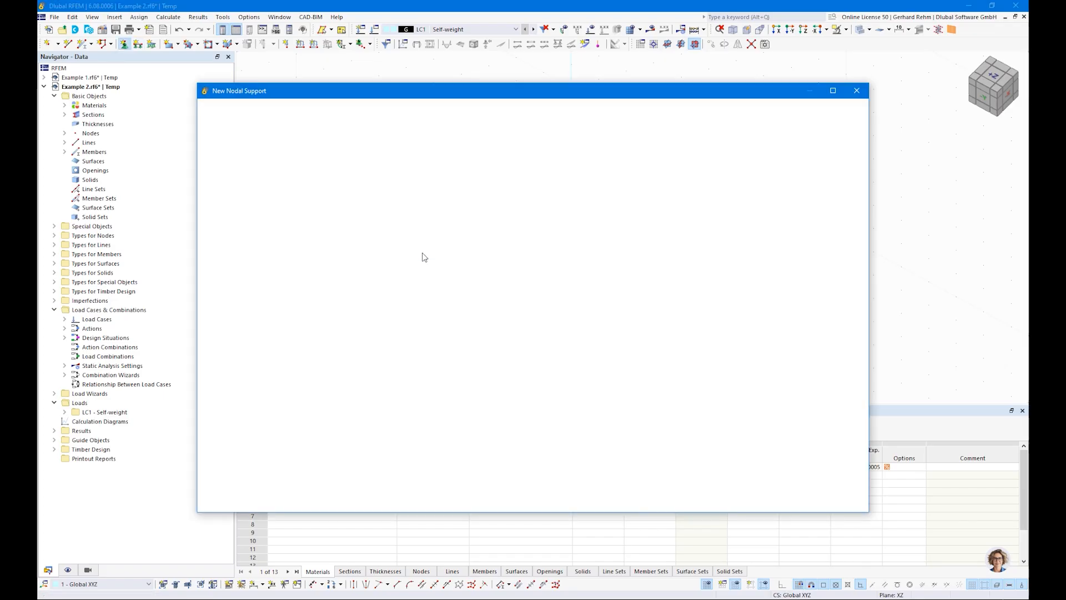
pyautogui.click(326, 233)
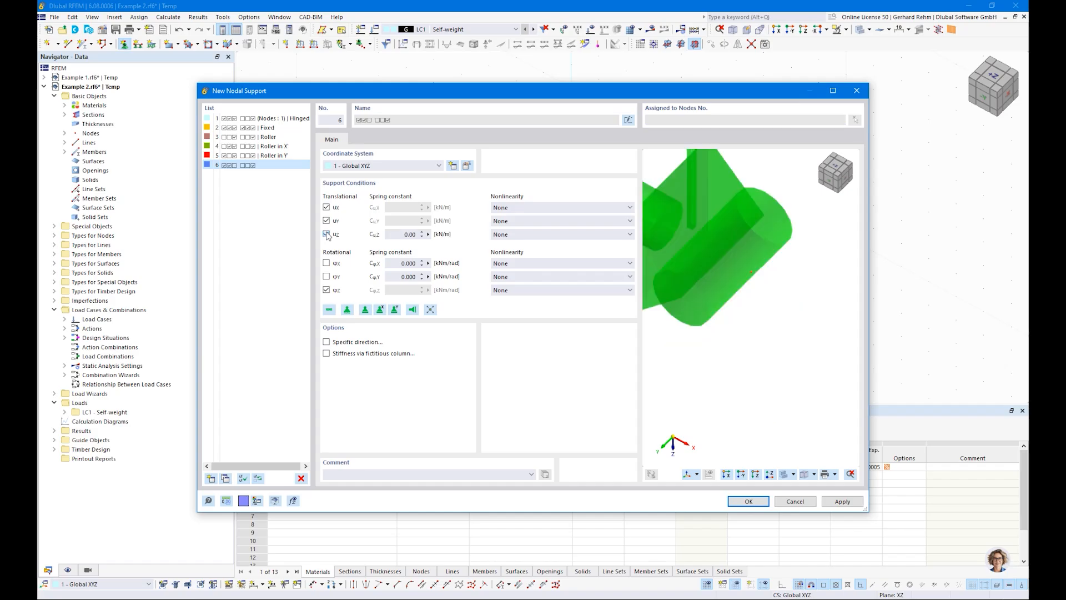
pyautogui.click(326, 290)
pyautogui.scroll(-3, 768, 303)
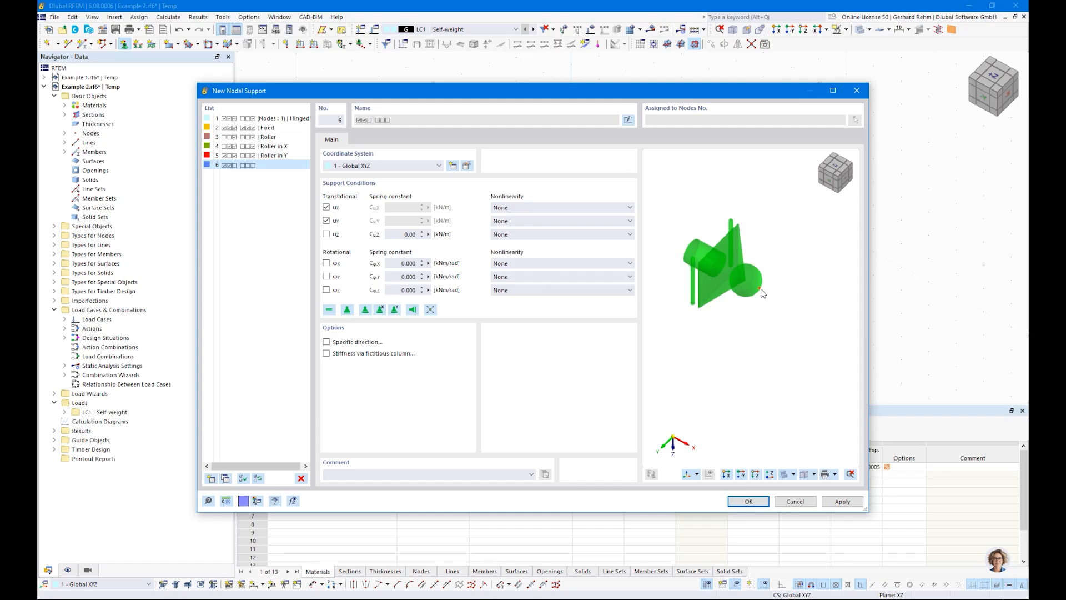
pyautogui.click(748, 501)
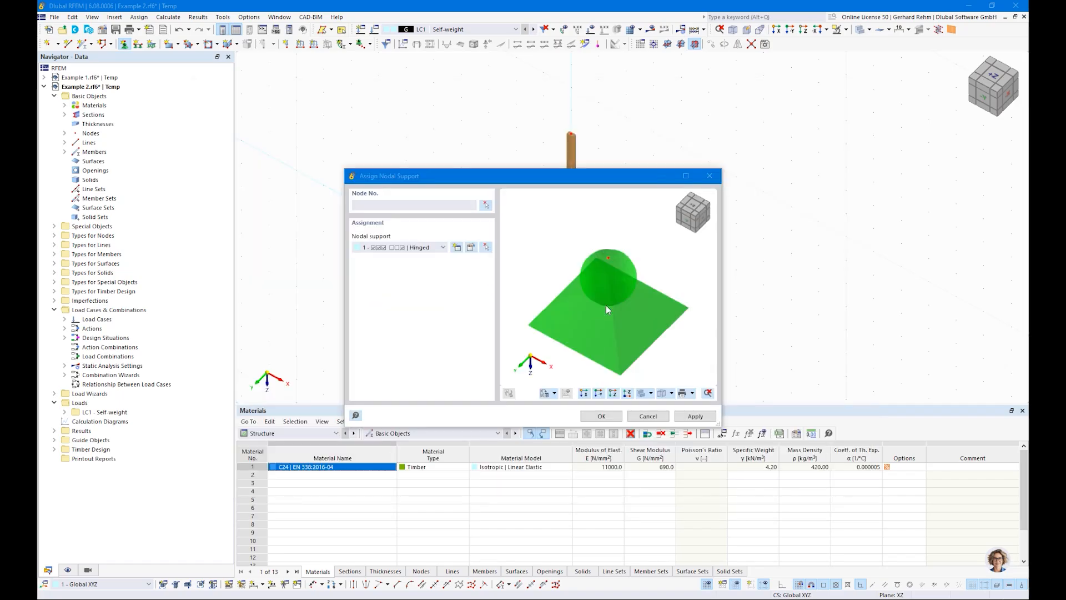
pyautogui.click(598, 419)
pyautogui.click(568, 131)
pyautogui.press('Escape')
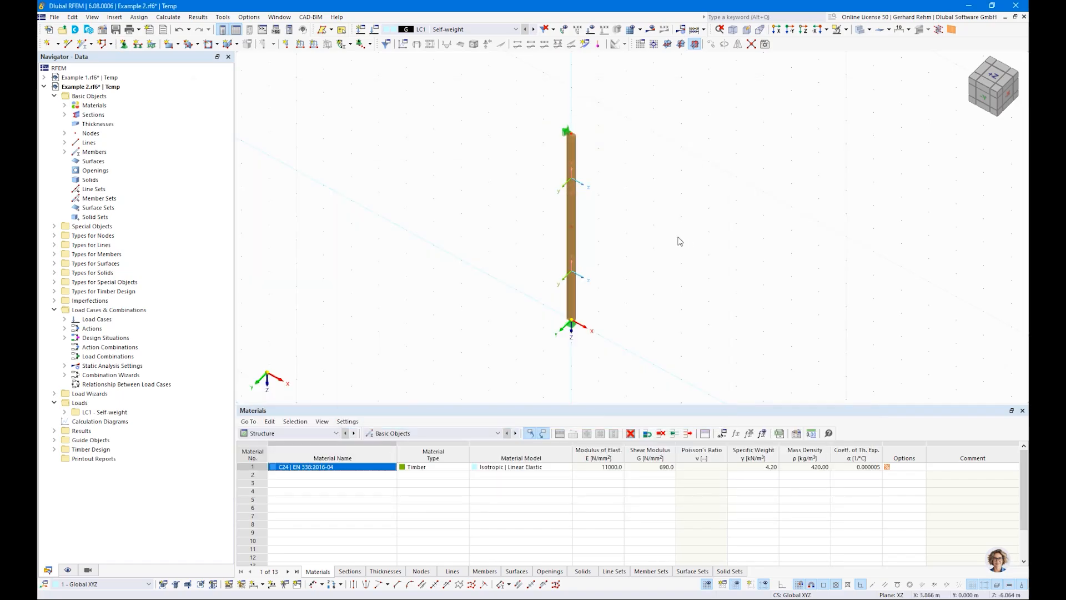
# Apply a nodal force Fz of 35 kN in LC1 to the column's top node.
pyautogui.moveTo(364, 166)
pyautogui.mouseDown(button='middle')
pyautogui.moveTo(368, 205)
pyautogui.moveTo(367, 177)
pyautogui.mouseUp(button='middle')
pyautogui.scroll(1, 335, 151)
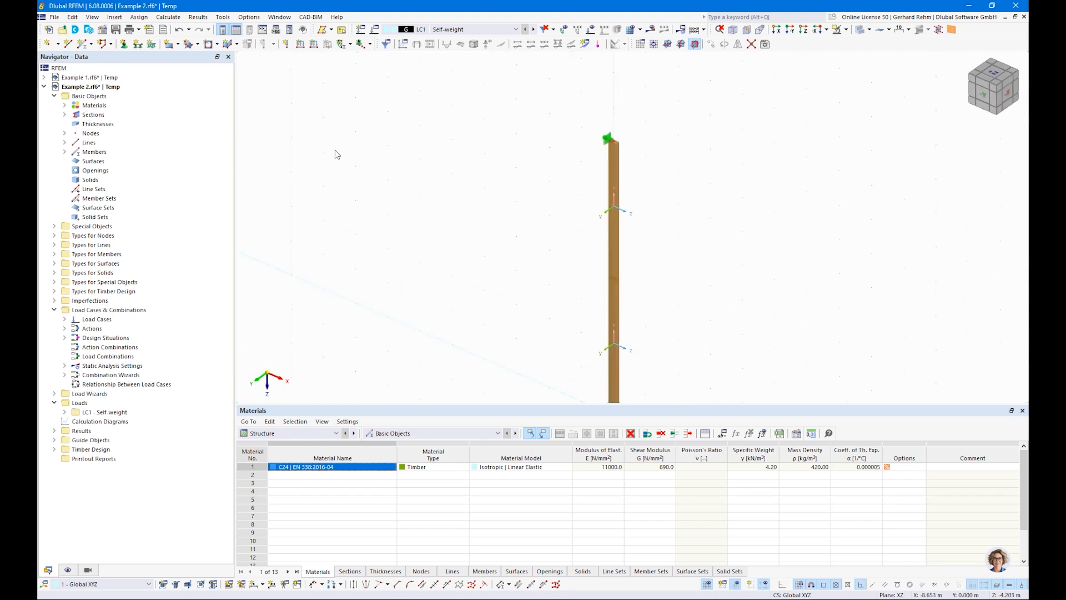
pyautogui.click(286, 44)
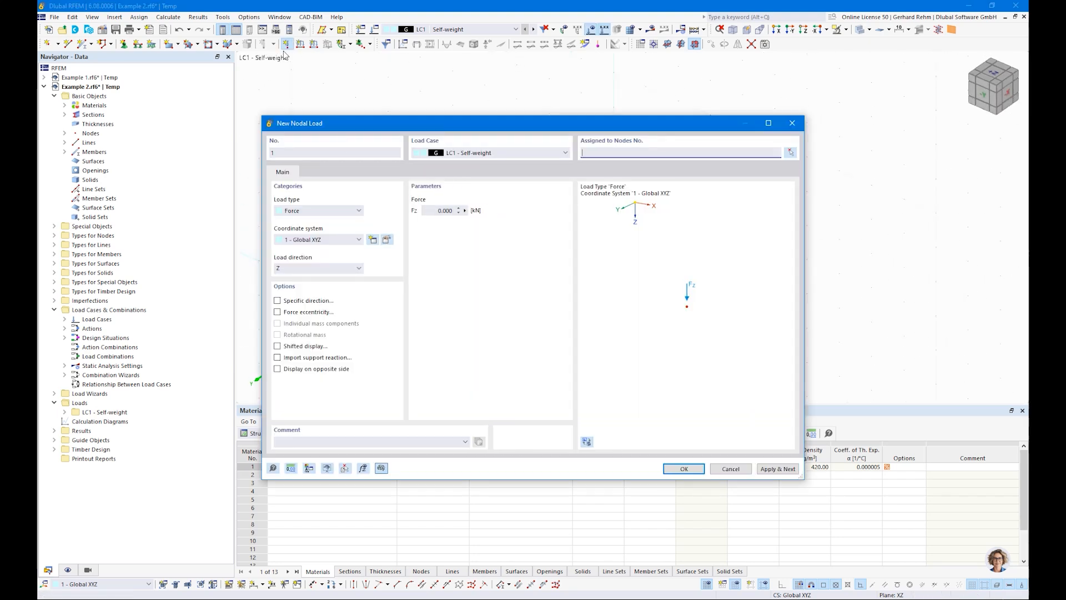
pyautogui.click(444, 211)
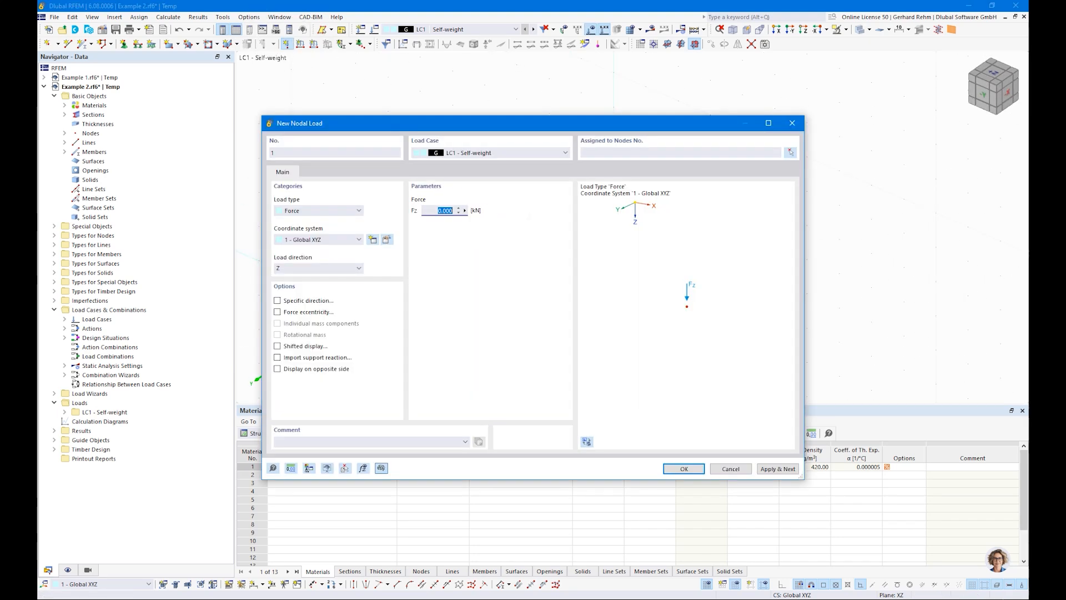
pyautogui.click(683, 468)
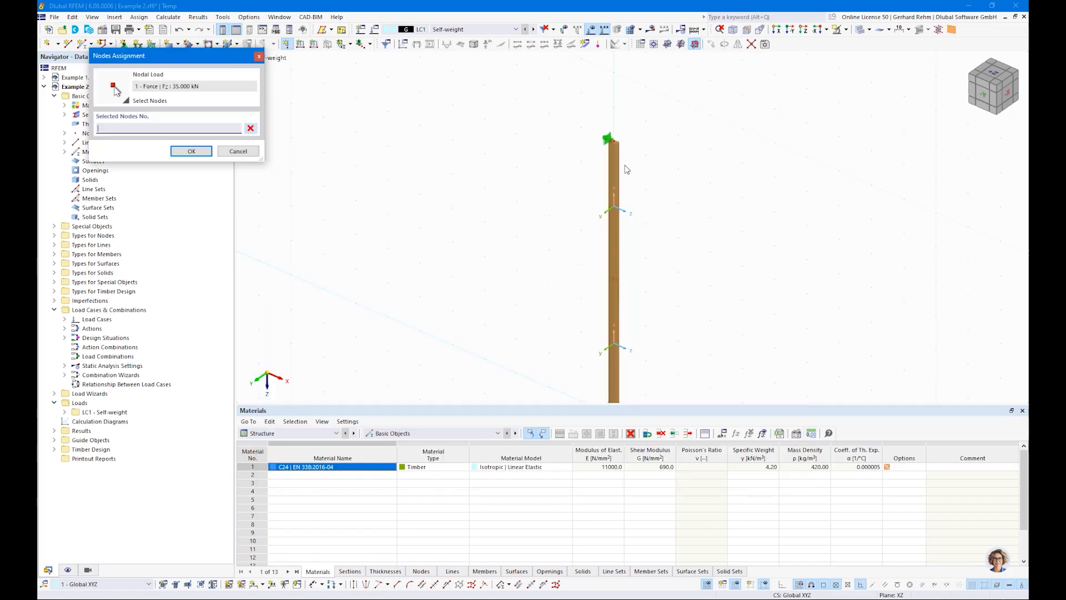
pyautogui.click(191, 151)
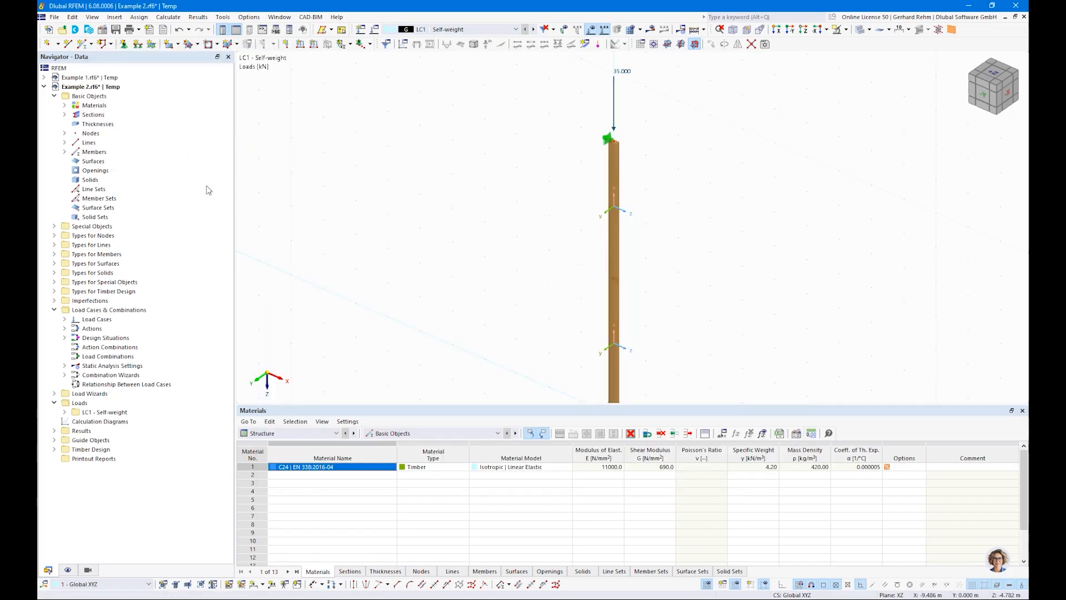
# Create a new load case LC2 named Snow with action category Snow/ice loads - H <= 1000 m.
pyautogui.rightClick(96, 319)
pyautogui.click(136, 337)
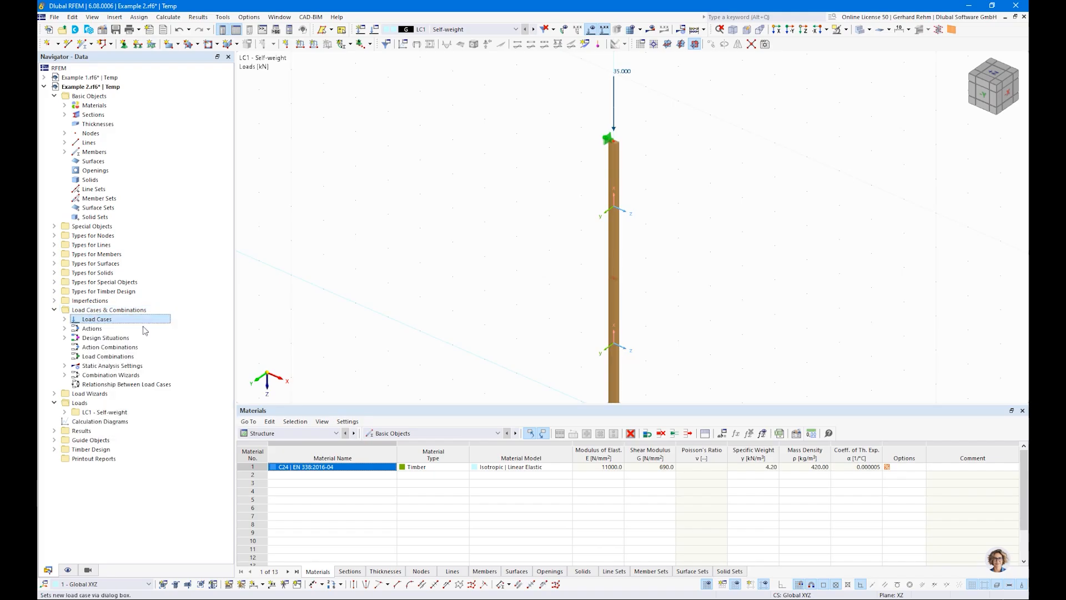
pyautogui.click(497, 120)
pyautogui.write('Snow')
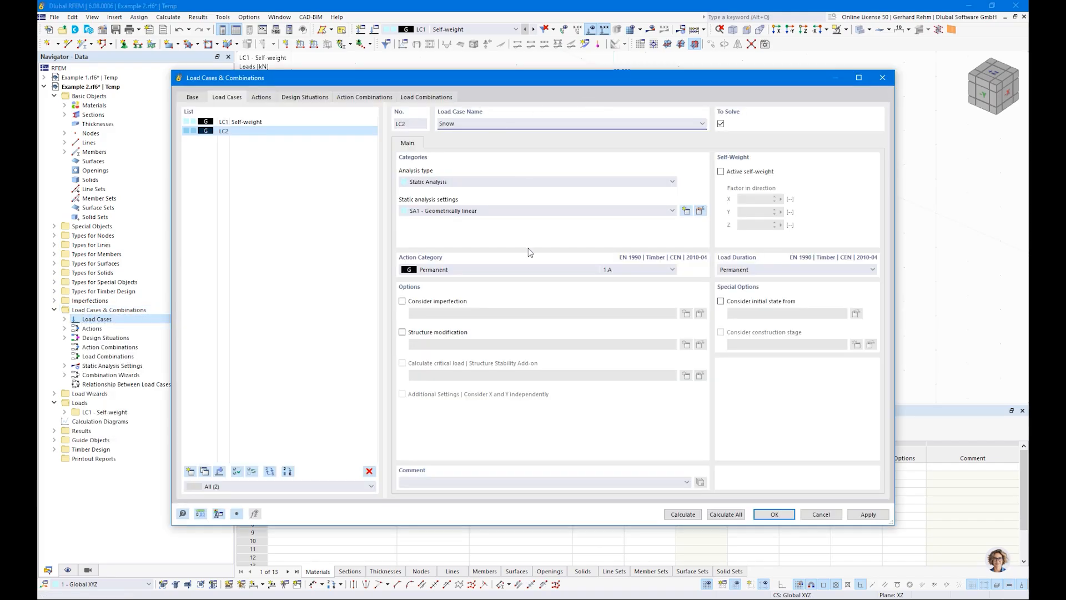
pyautogui.click(533, 269)
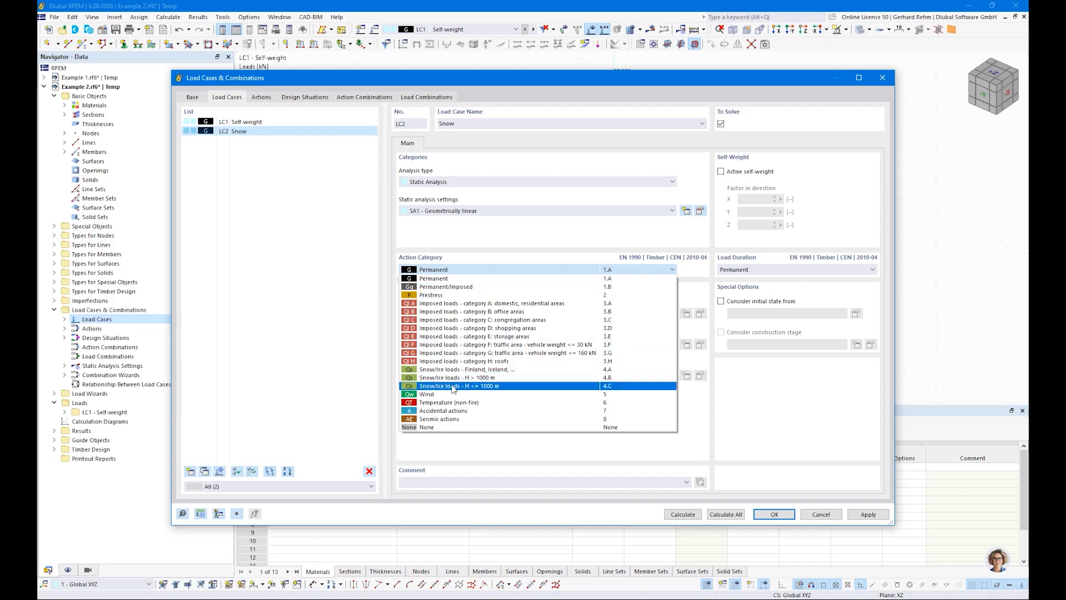
pyautogui.click(487, 386)
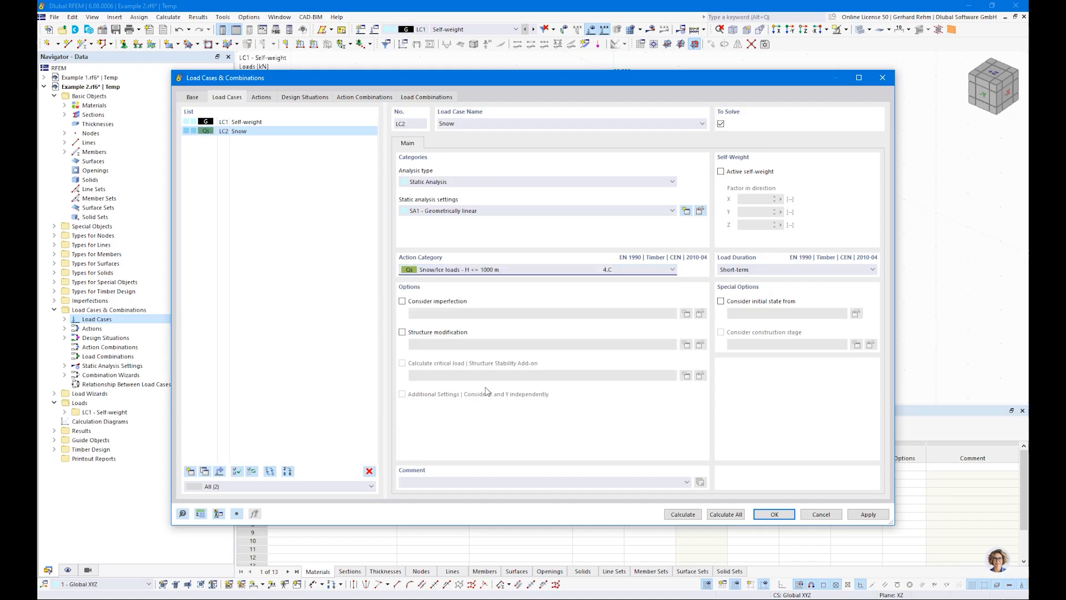
# Delete design situations DS2 and DS3, keeping only the ULS design situation.
pyautogui.press('ctrl')
pyautogui.click(422, 98)
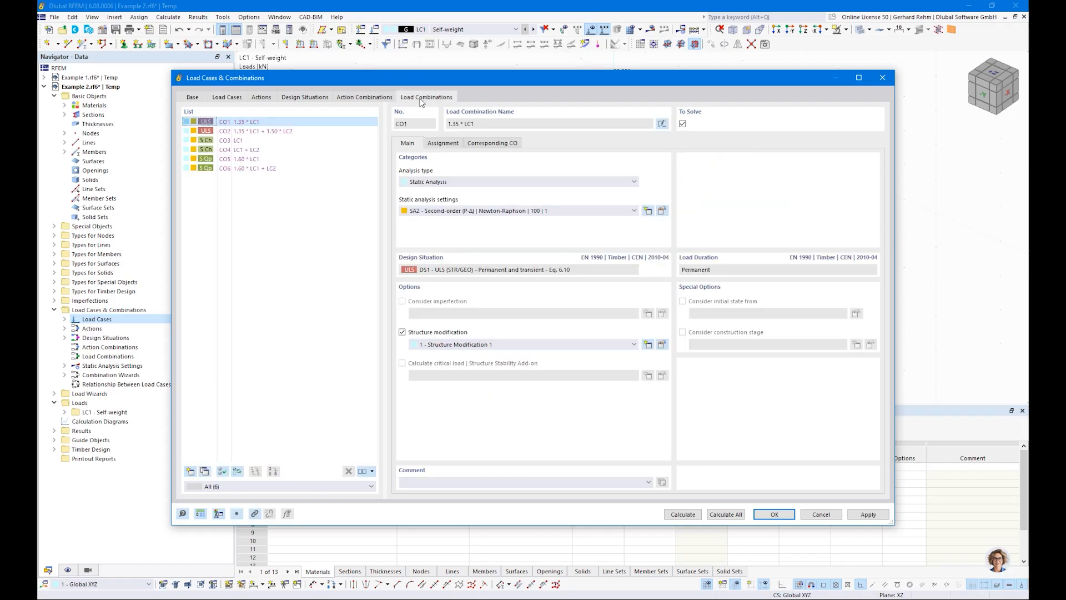
pyautogui.click(289, 98)
pyautogui.click(244, 131)
pyautogui.keyDown('shift'); pyautogui.click(244, 141); pyautogui.keyUp('shift')
pyautogui.click(369, 471)
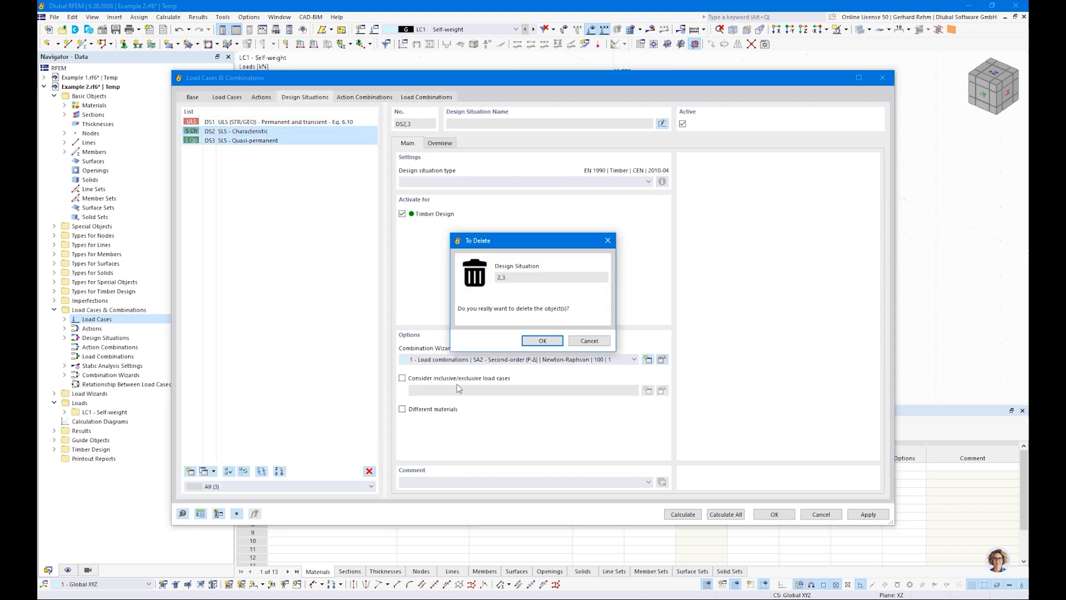
pyautogui.click(542, 341)
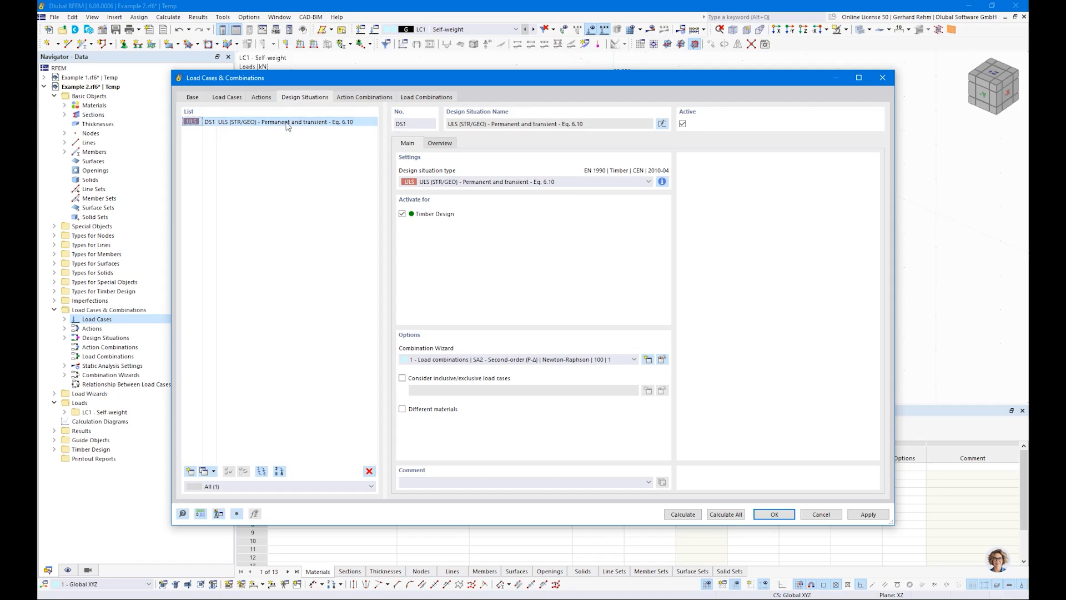
# Set DS1's combination wizard to 2 - Load combinations | SA1 - Geometrically linear and close the dialog.
pyautogui.click(423, 99)
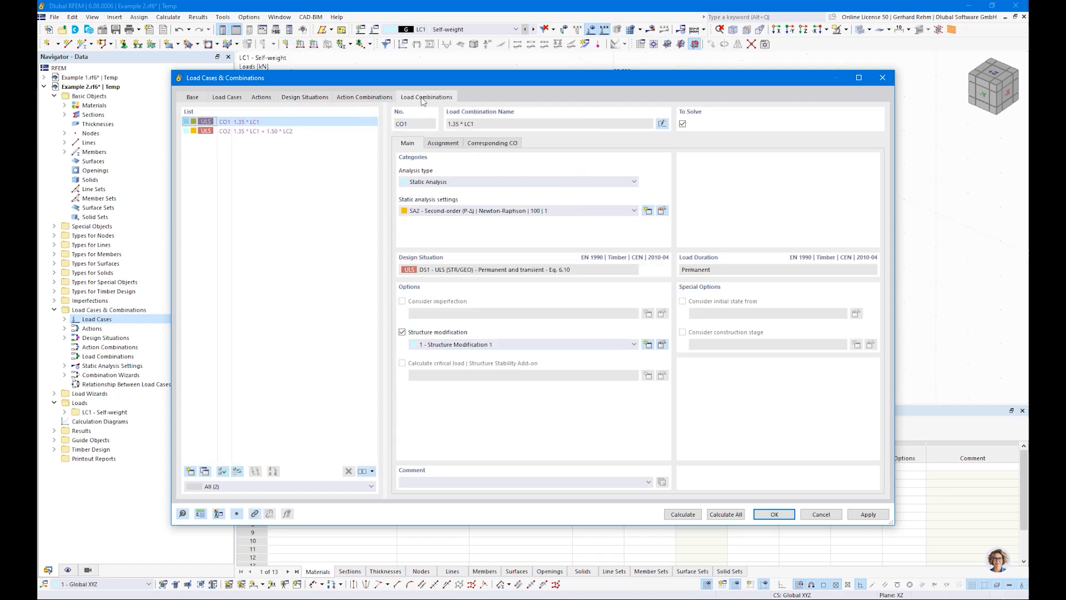
pyautogui.click(245, 132)
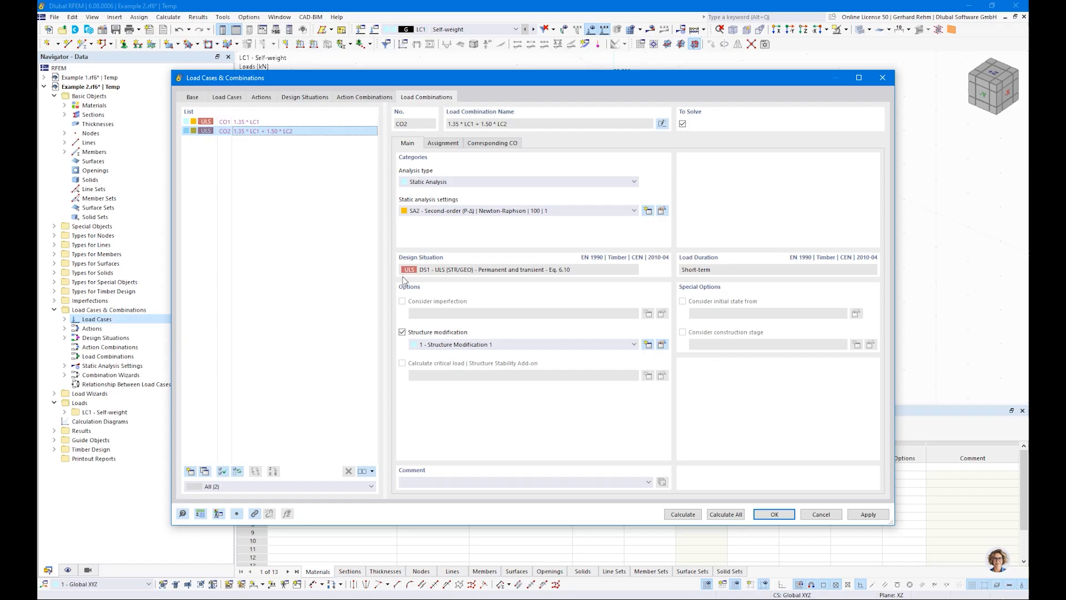
pyautogui.click(308, 98)
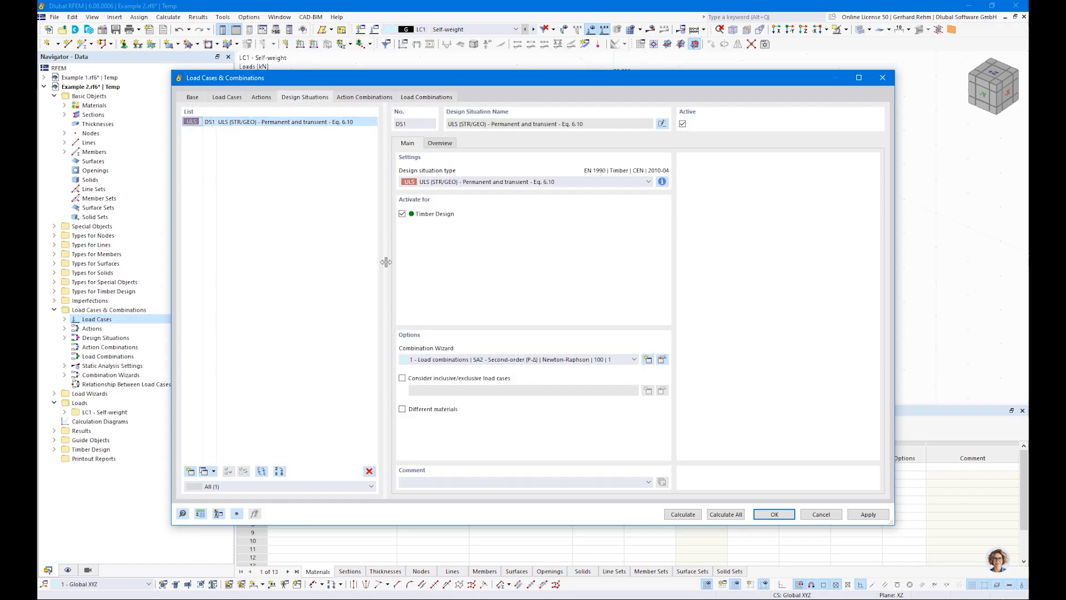
pyautogui.click(441, 359)
pyautogui.click(447, 385)
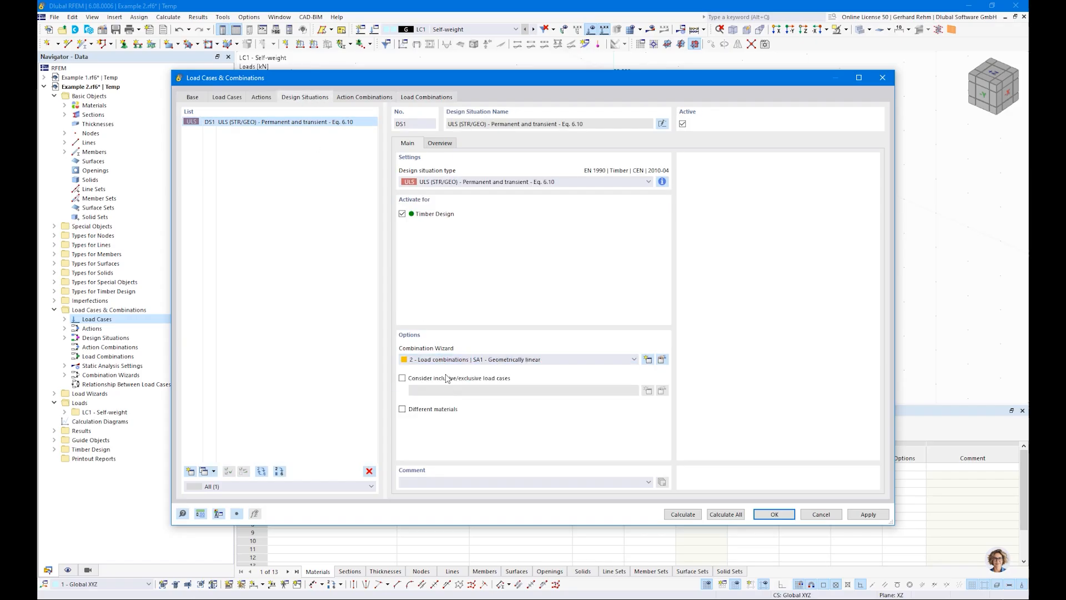
pyautogui.click(358, 98)
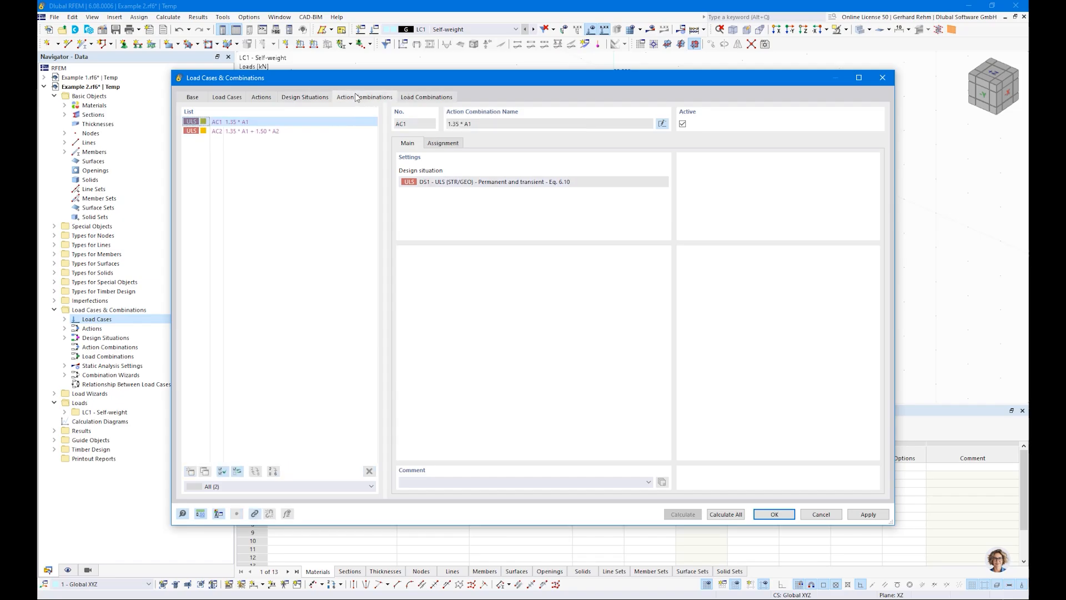
pyautogui.click(421, 98)
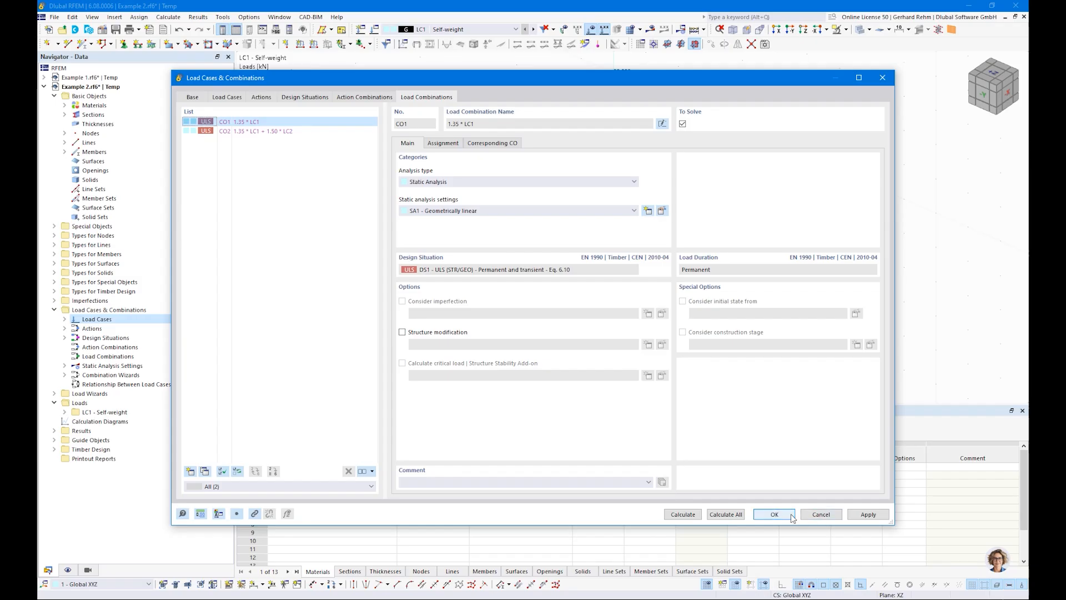
pyautogui.click(774, 514)
# In load case LC2 Snow, apply a nodal force of 20 kN to the column's top node.
pyautogui.click(450, 30)
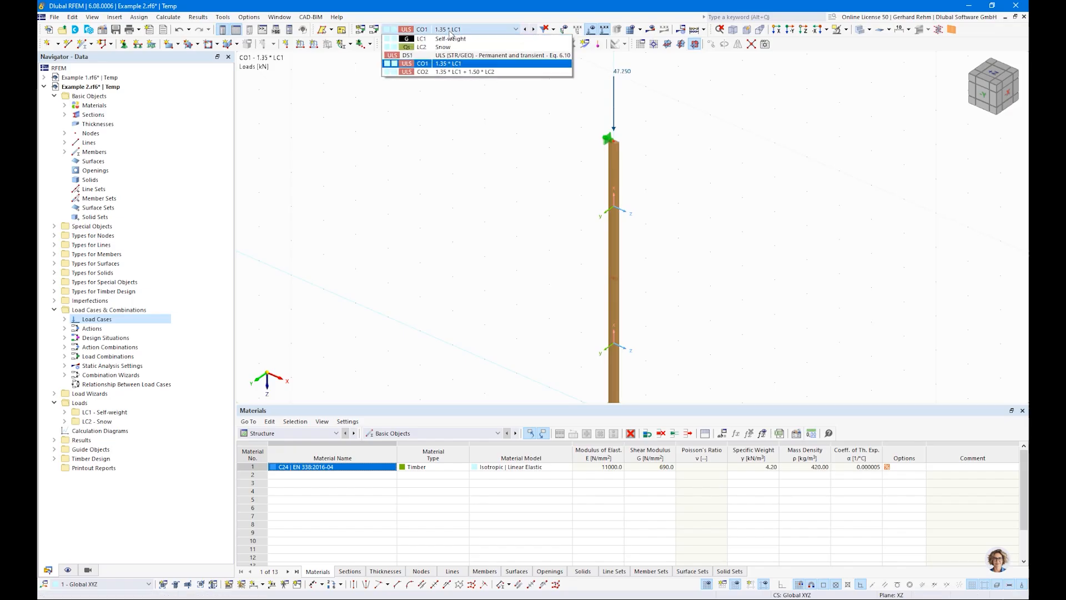
pyautogui.click(443, 53)
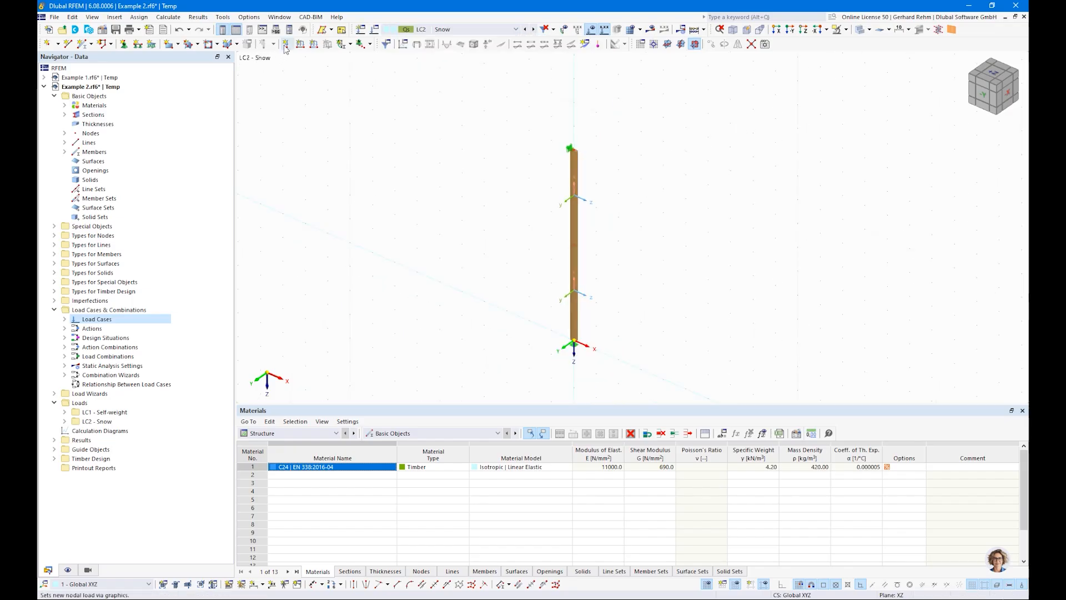
pyautogui.click(285, 44)
pyautogui.write('20')
pyautogui.click(684, 468)
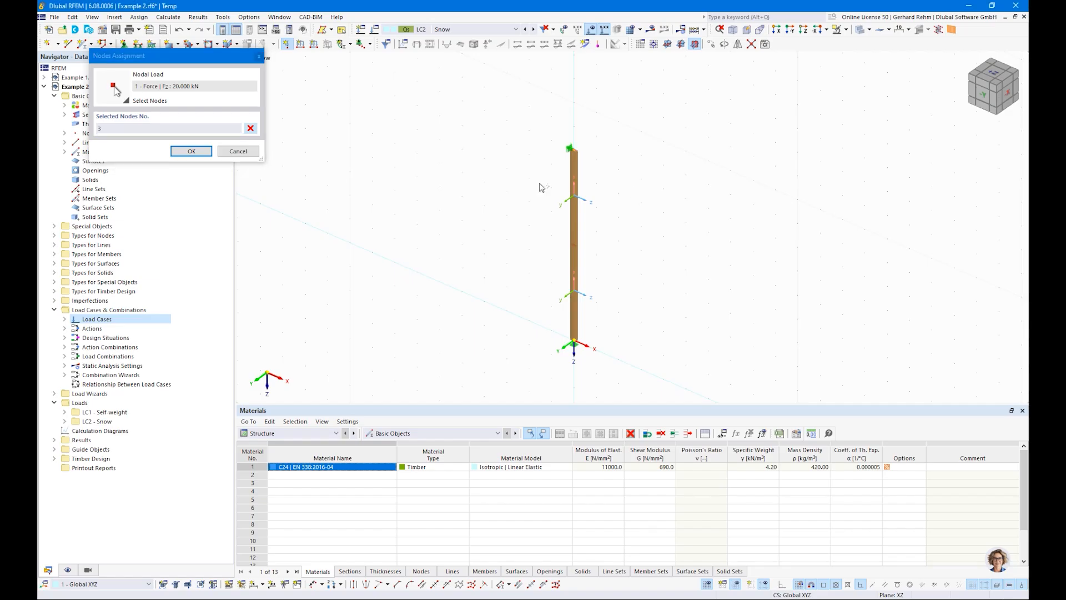
pyautogui.click(197, 154)
# Calculate the model for design situation DS1 and display the members' normal force N.
pyautogui.rightClick(360, 158)
pyautogui.click(324, 141)
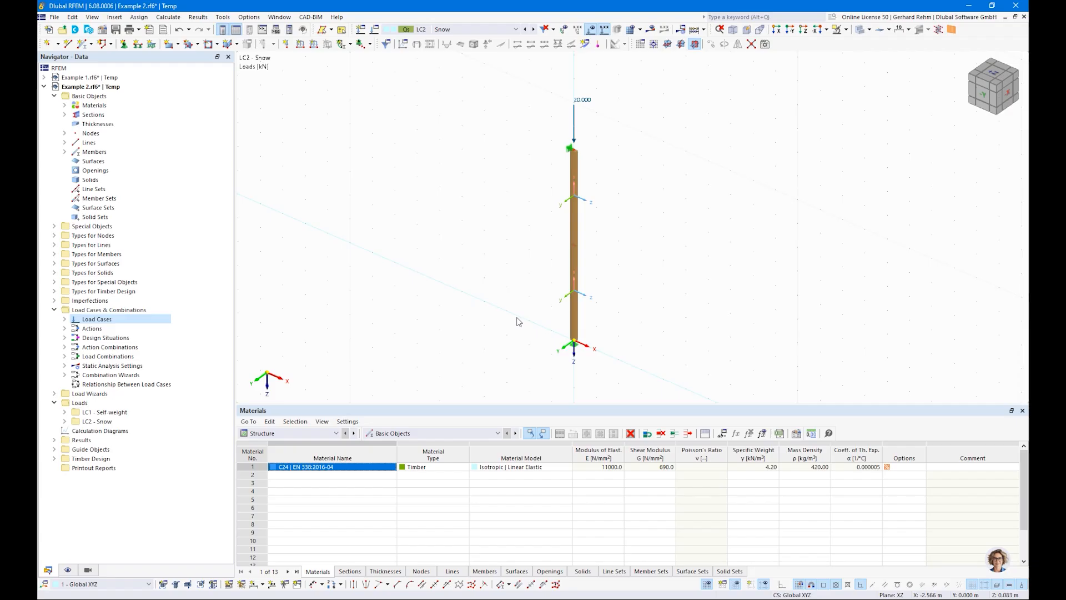
pyautogui.click(472, 31)
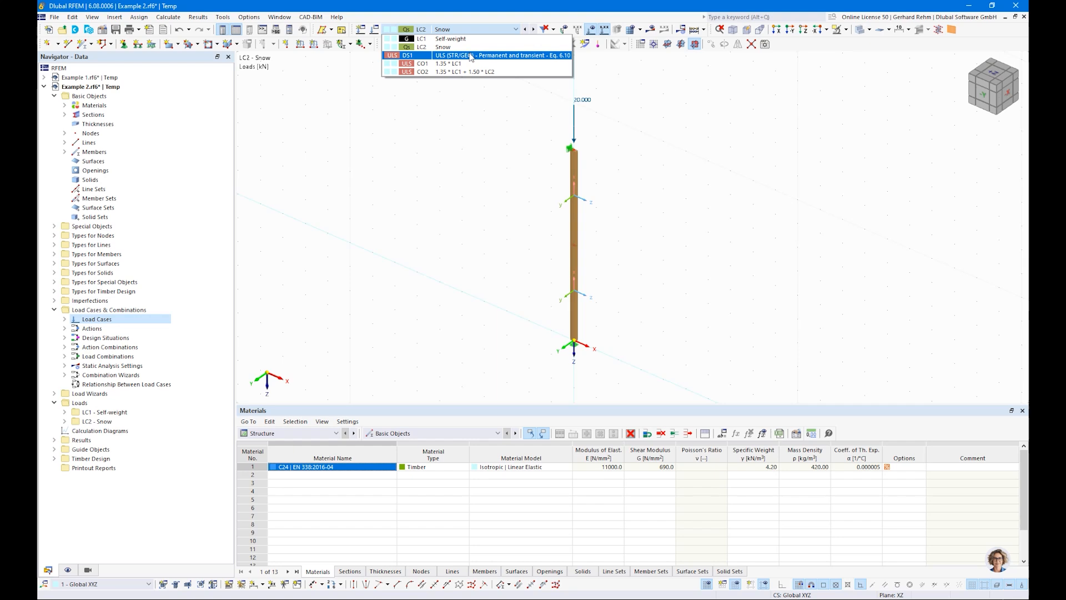
pyautogui.click(472, 55)
pyautogui.click(651, 29)
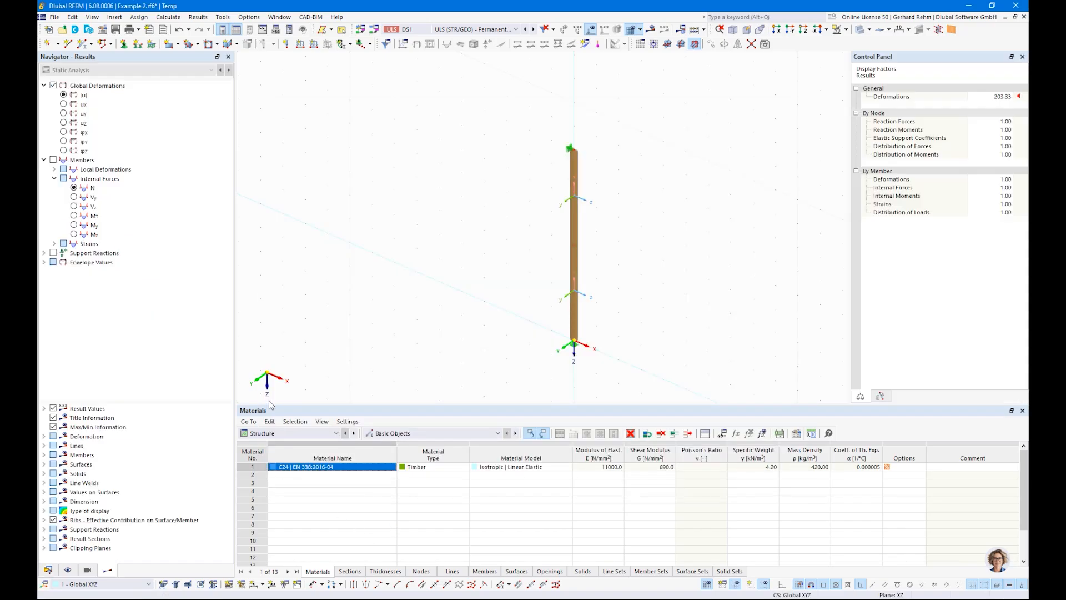
pyautogui.click(74, 187)
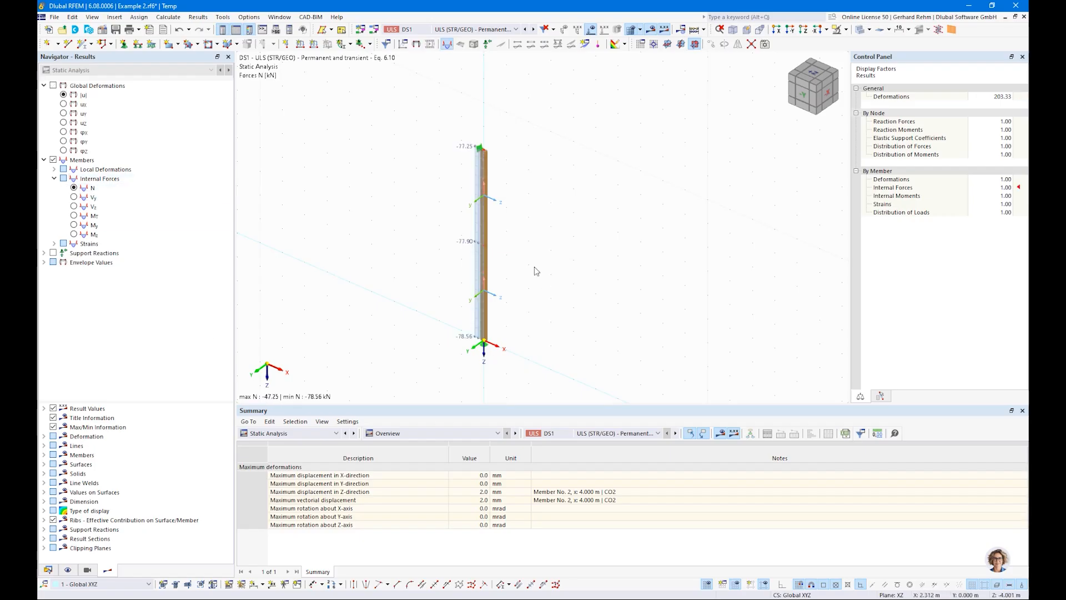
# Open the timber design results and review the column's design check ratios by design situation.
pyautogui.scroll(1, 518, 275)
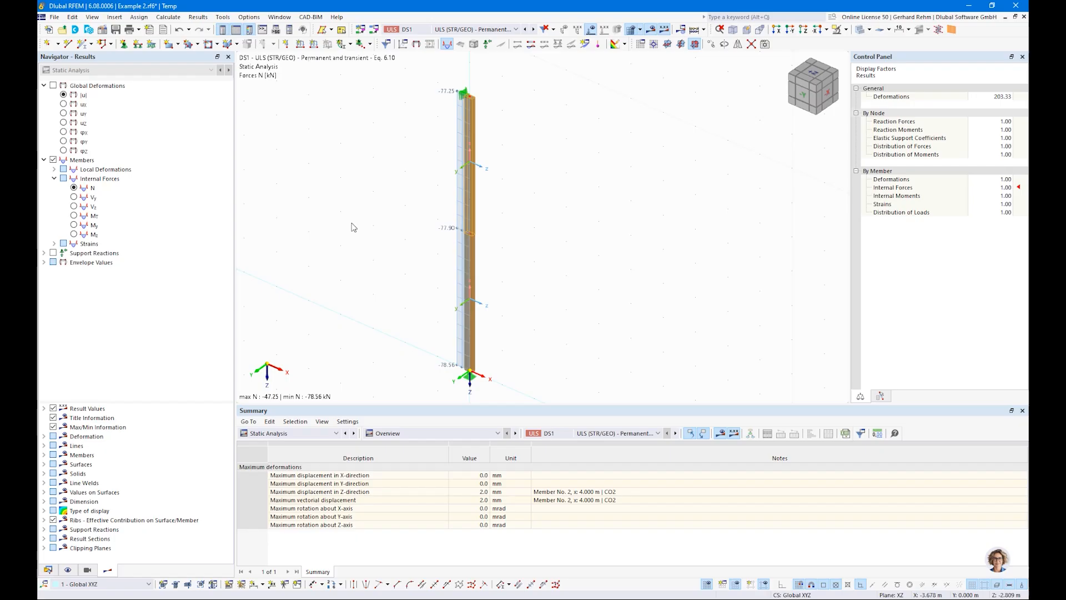
pyautogui.click(312, 433)
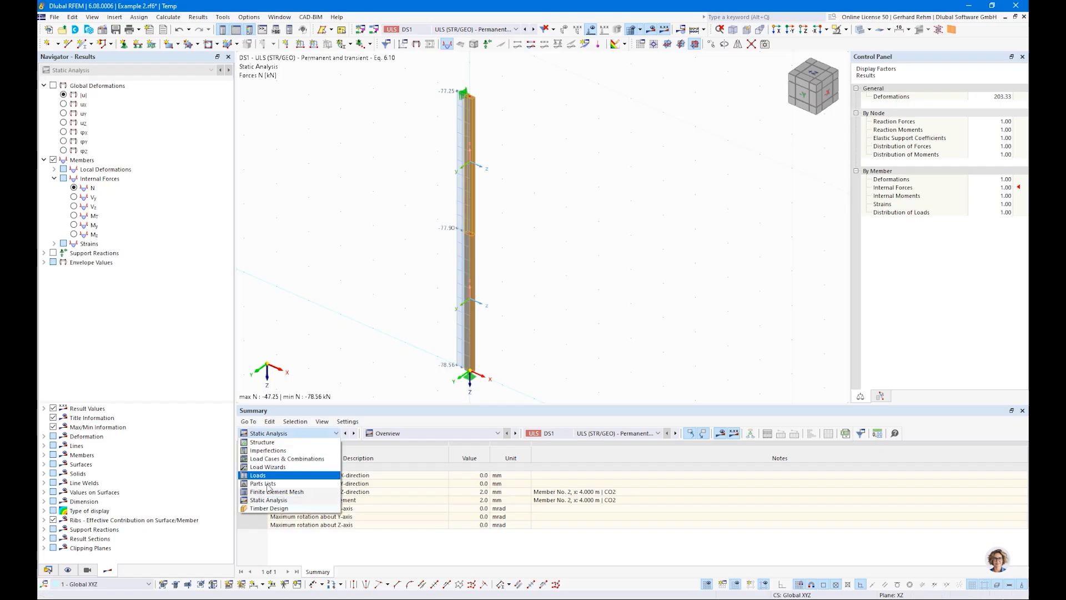
pyautogui.click(267, 508)
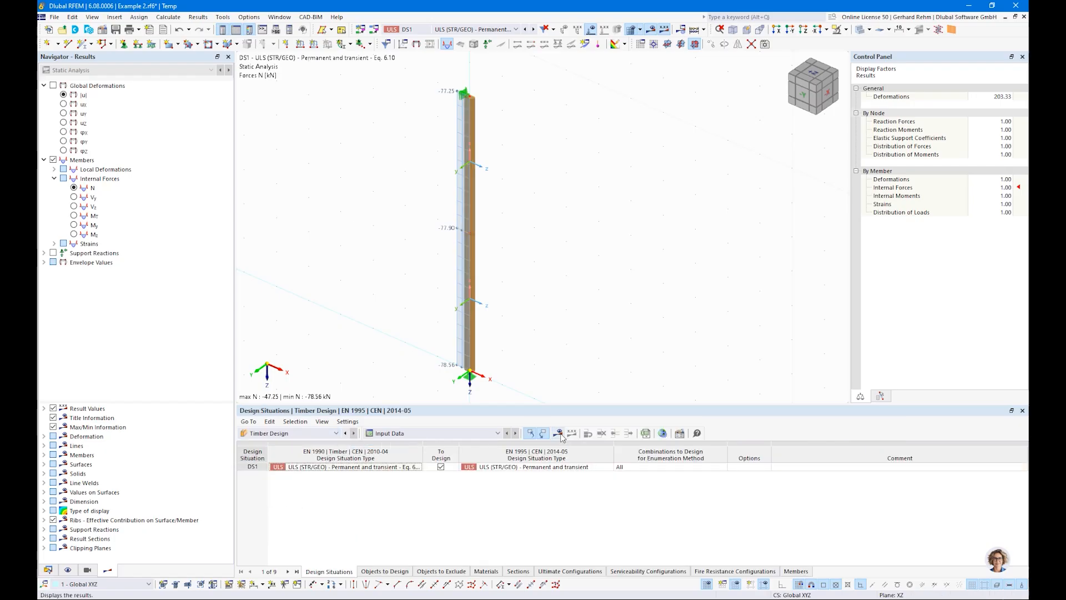
pyautogui.click(559, 434)
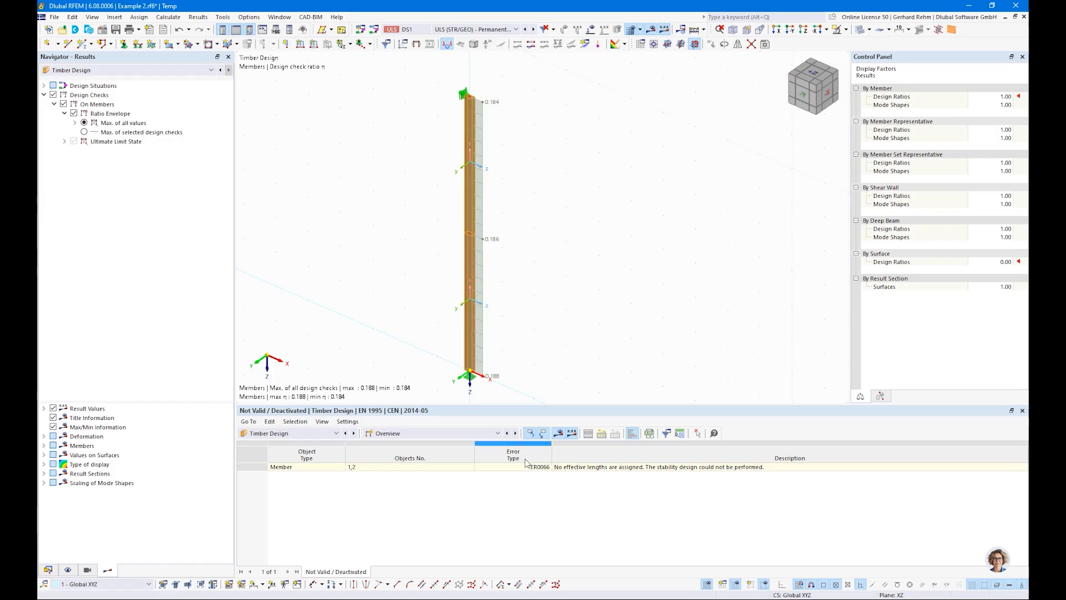
pyautogui.click(441, 433)
pyautogui.click(399, 460)
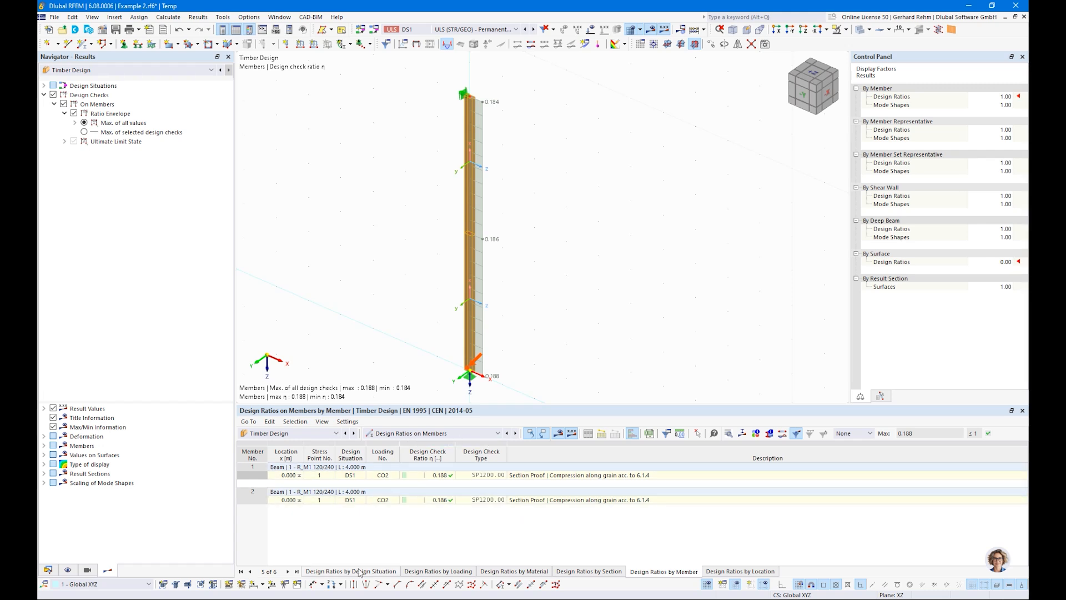
pyautogui.click(518, 475)
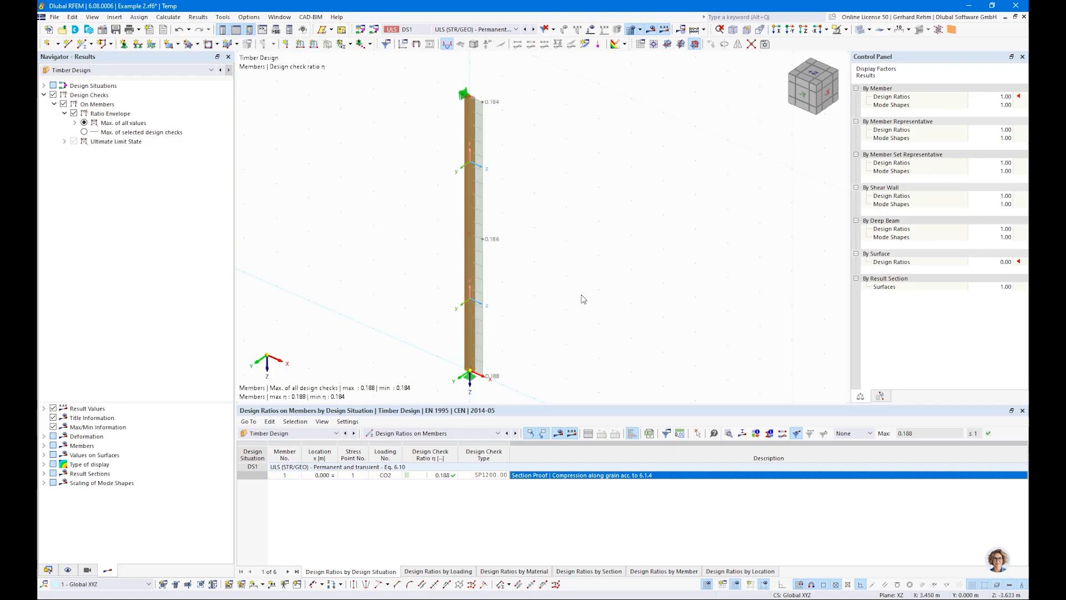
# Select both column members and create a Continuous Members member set from them with design properties enabled.
pyautogui.scroll(-2, 583, 298)
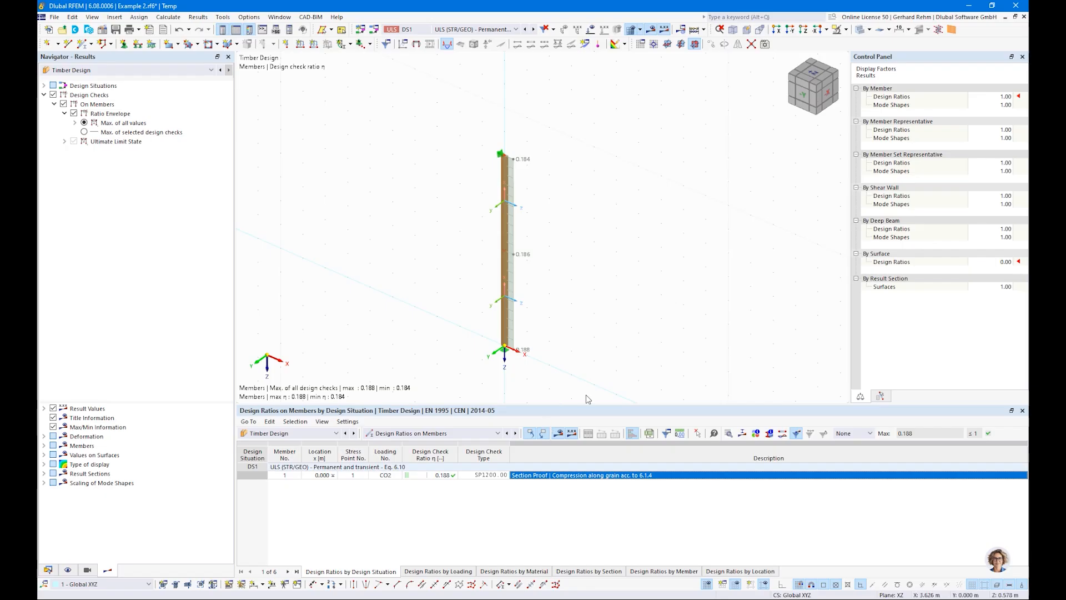
pyautogui.click(503, 167)
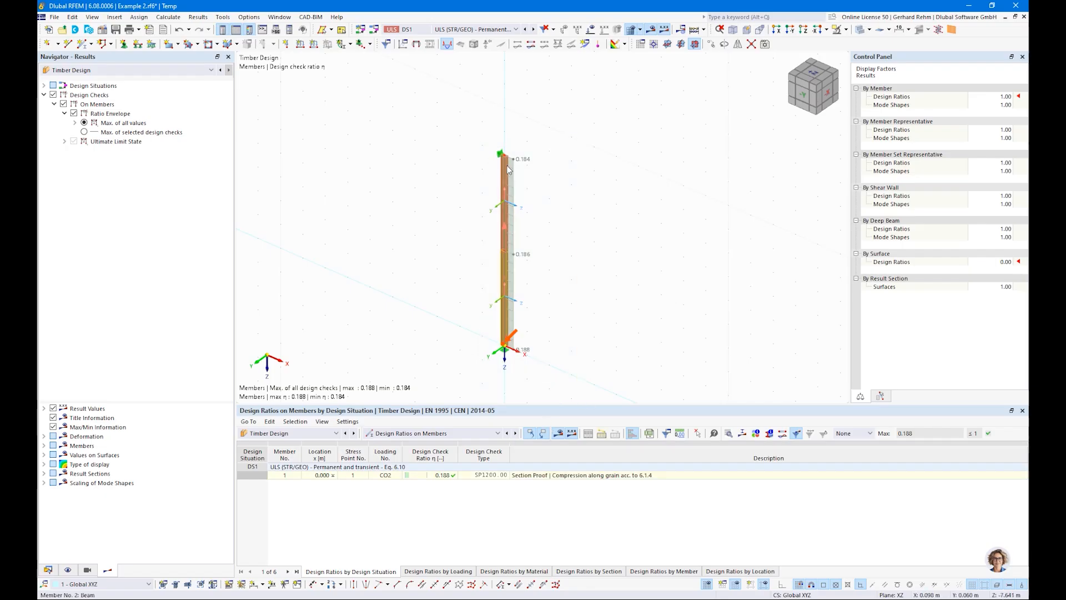
pyautogui.rightClick(507, 166)
pyautogui.click(660, 141)
pyautogui.click(660, 140)
pyautogui.moveTo(615, 387); pyautogui.dragTo(448, 136)
pyautogui.rightClick(505, 190)
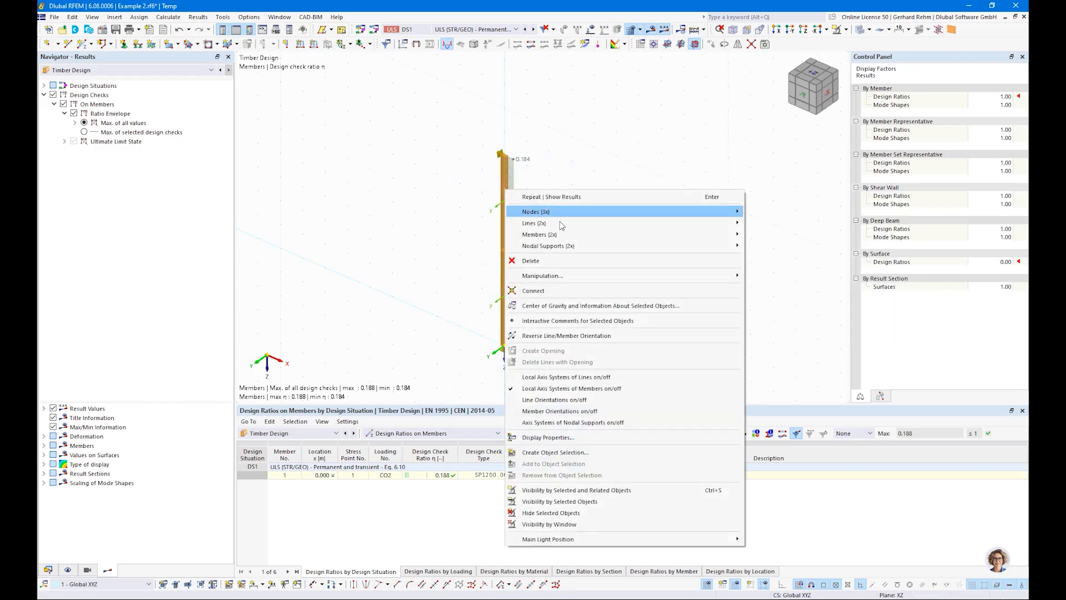
pyautogui.moveTo(562, 238)
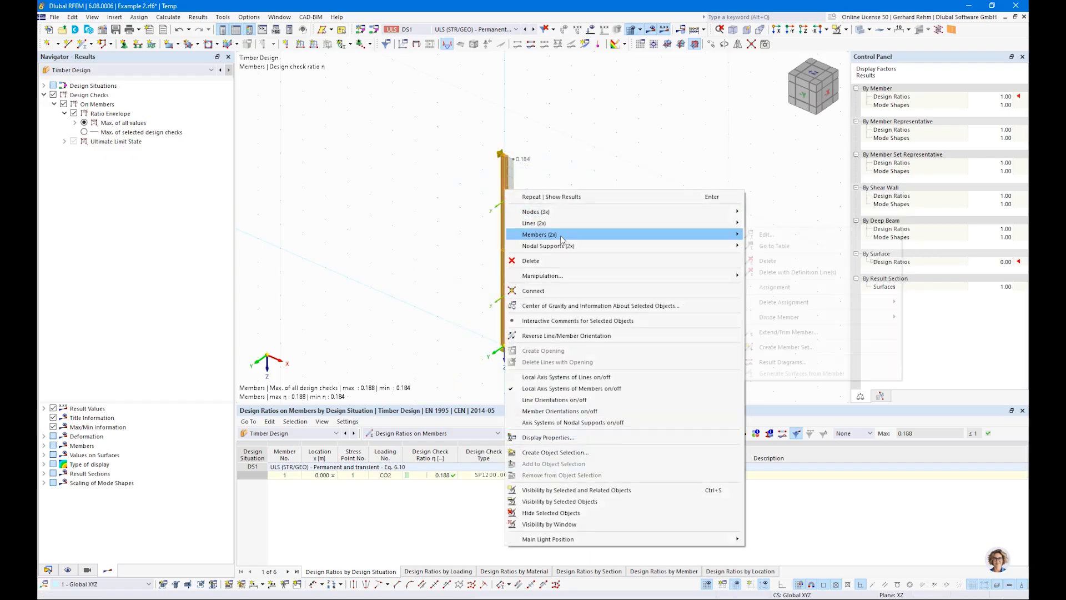
pyautogui.click(783, 348)
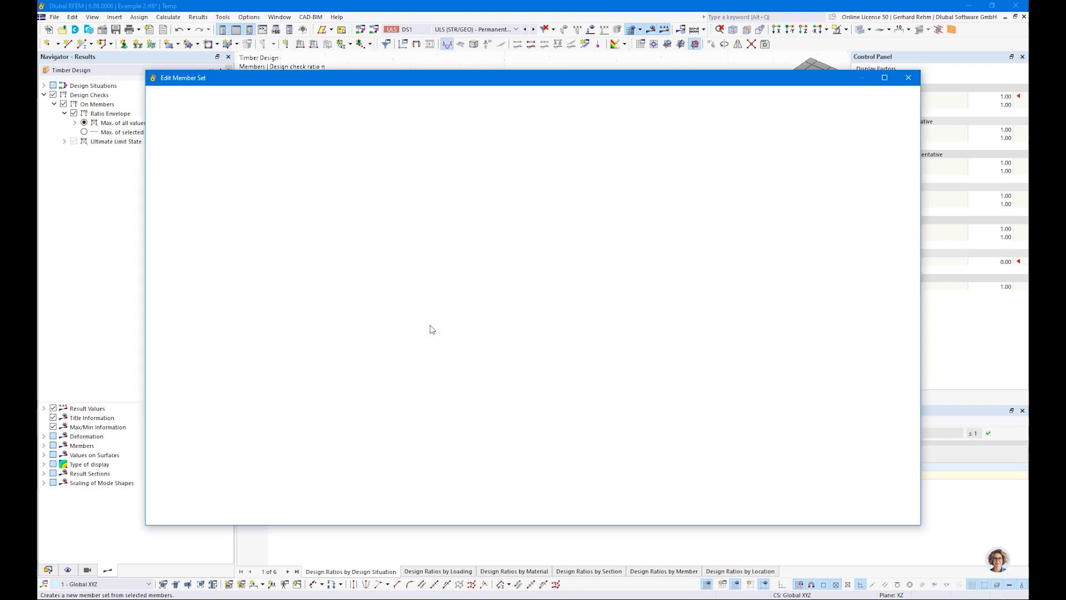
pyautogui.click(306, 246)
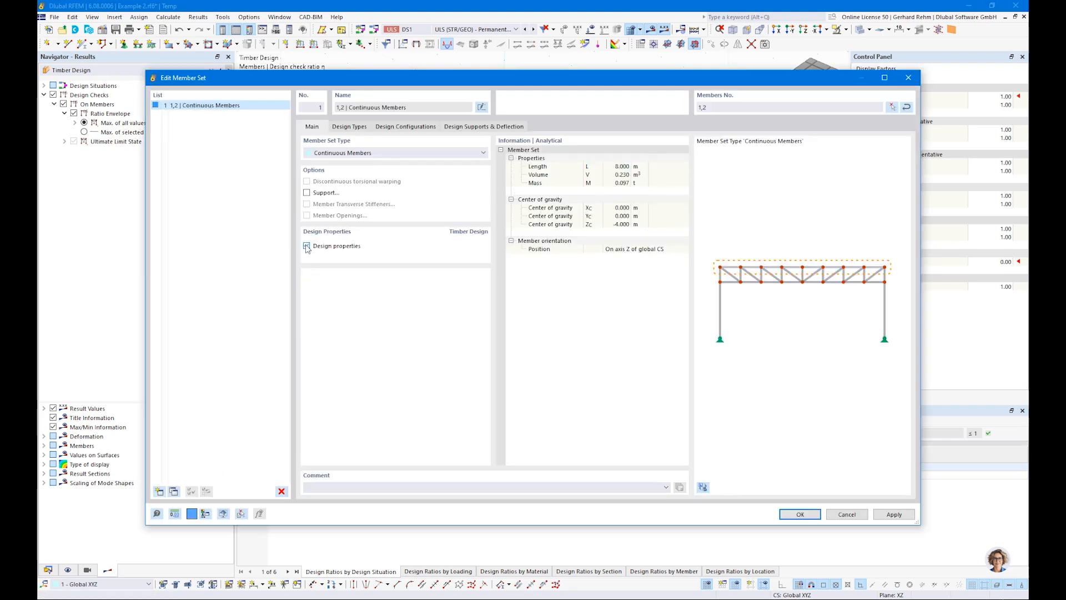
pyautogui.click(348, 127)
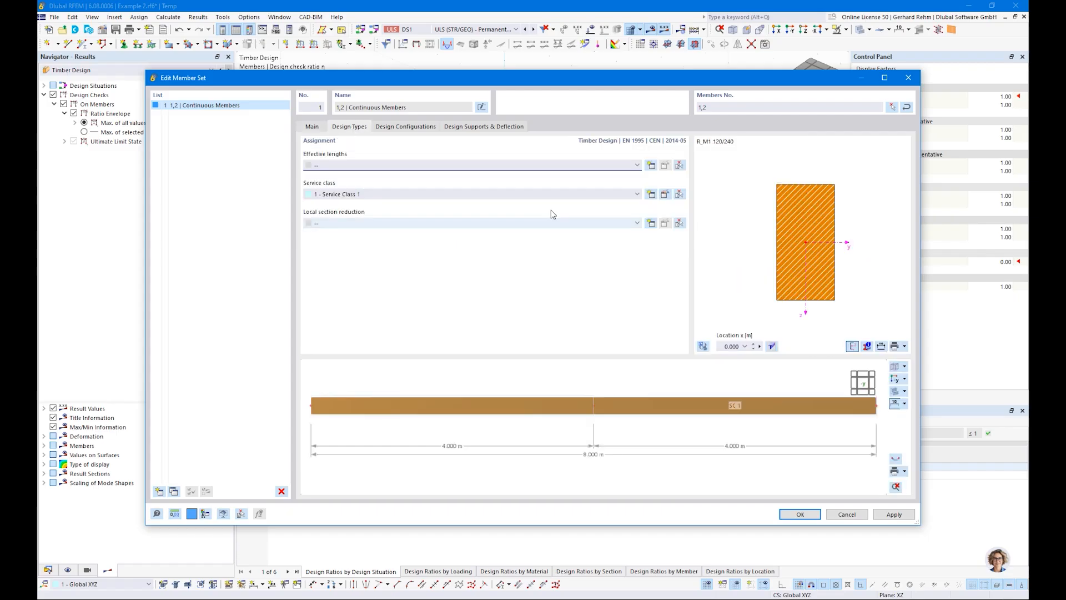
# Create new effective lengths for the member set, considering flexural buckling about both axes but not lateral-torsional buckling.
pyautogui.click(651, 166)
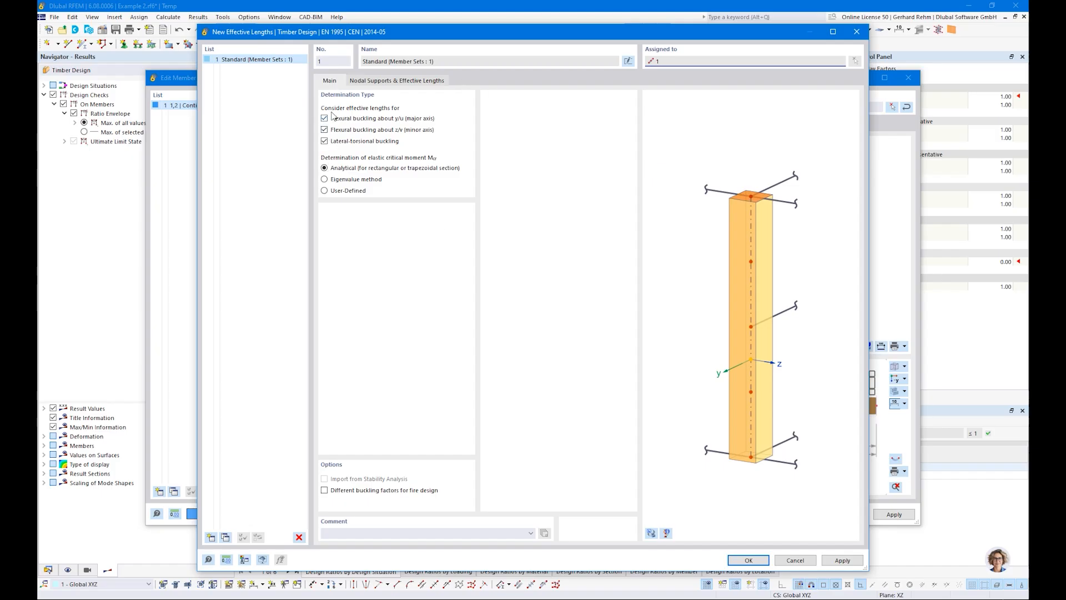
pyautogui.click(324, 141)
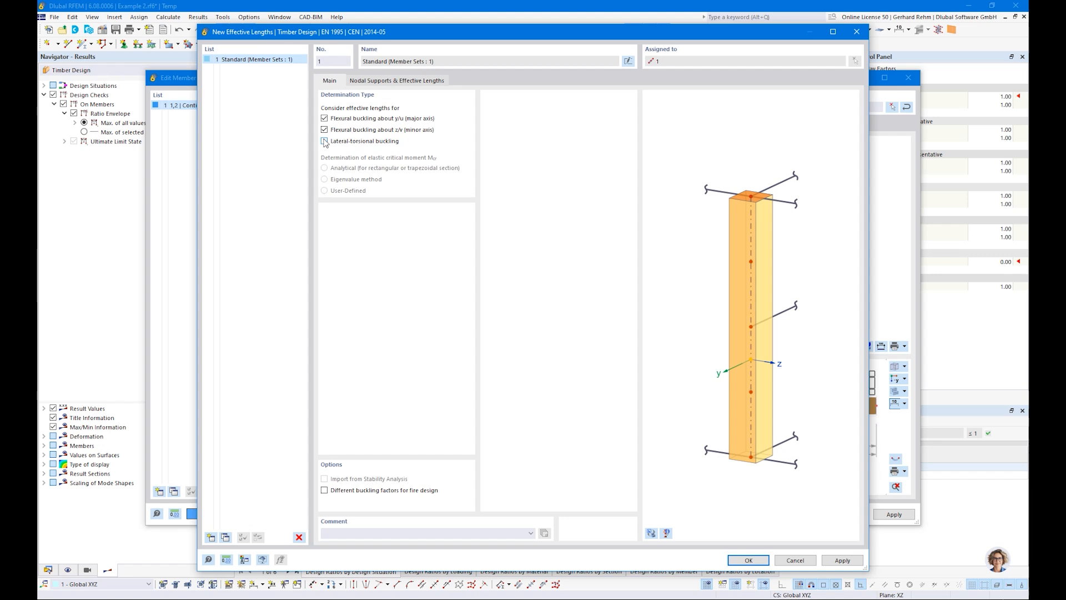
pyautogui.click(367, 85)
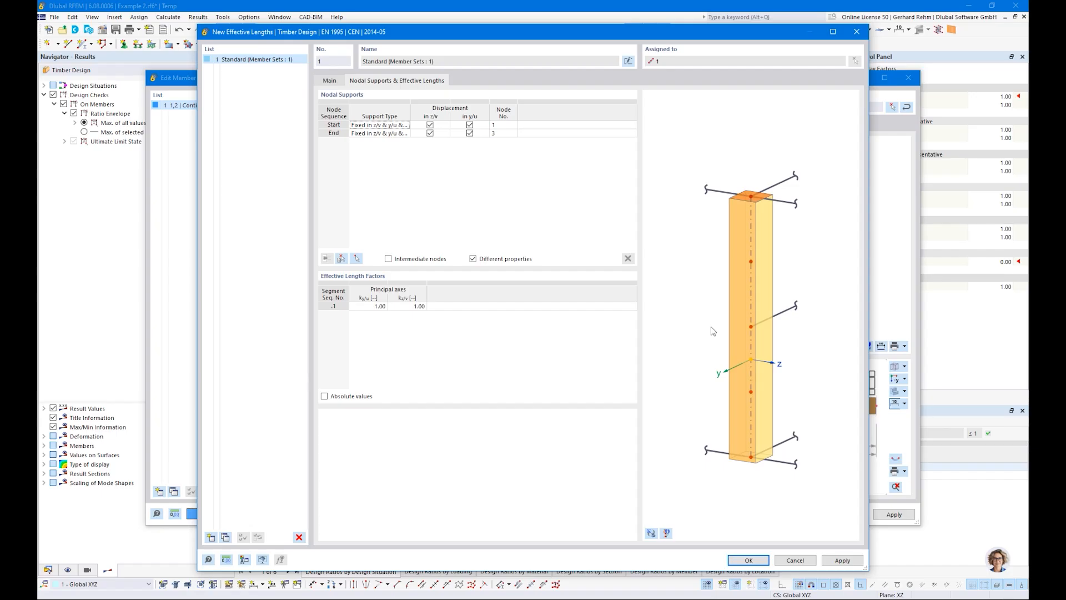
pyautogui.click(651, 533)
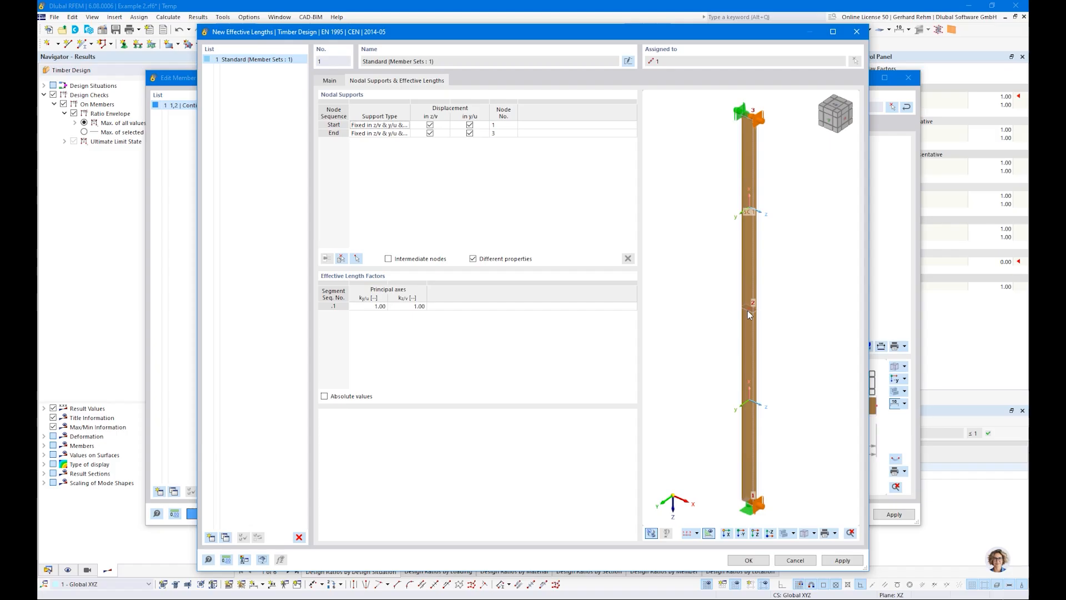
pyautogui.click(324, 395)
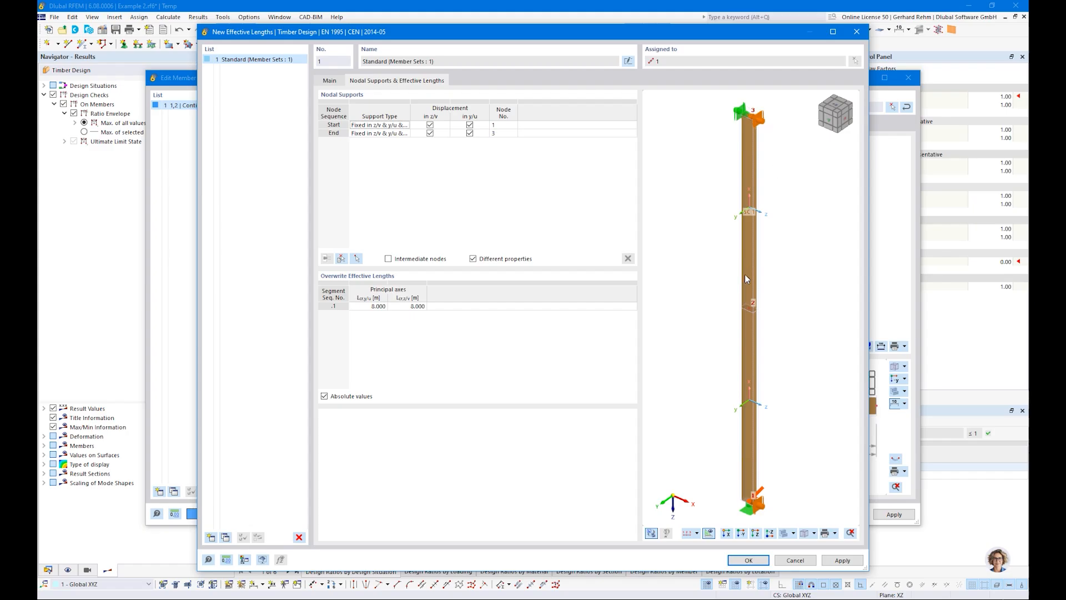
pyautogui.click(324, 395)
# Insert an intermediate nodal support at node 2 fixed in y/u and confirm the effective lengths.
pyautogui.click(327, 259)
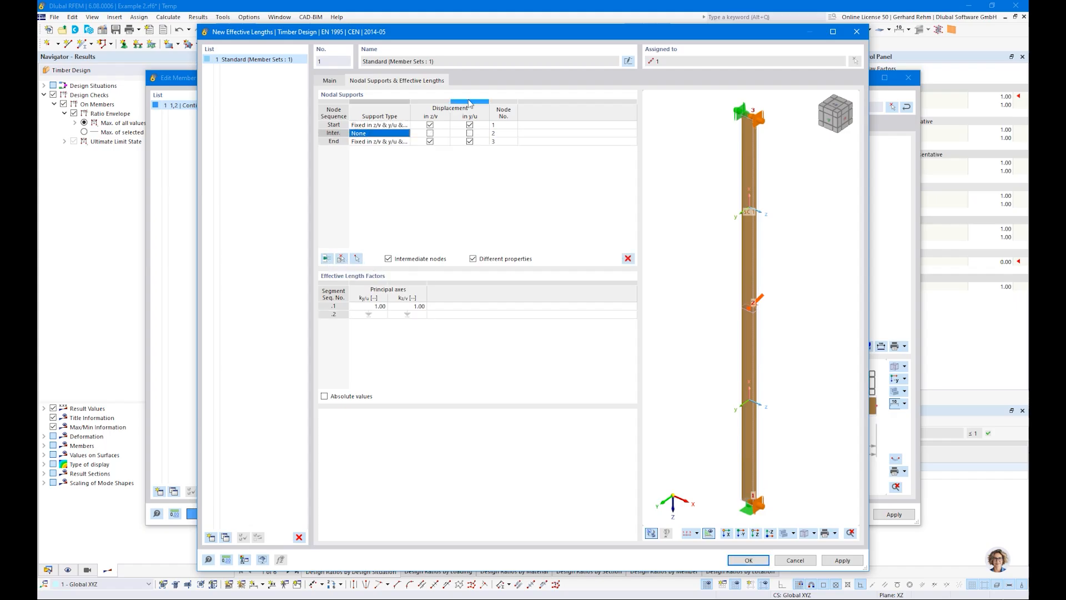
pyautogui.click(502, 135)
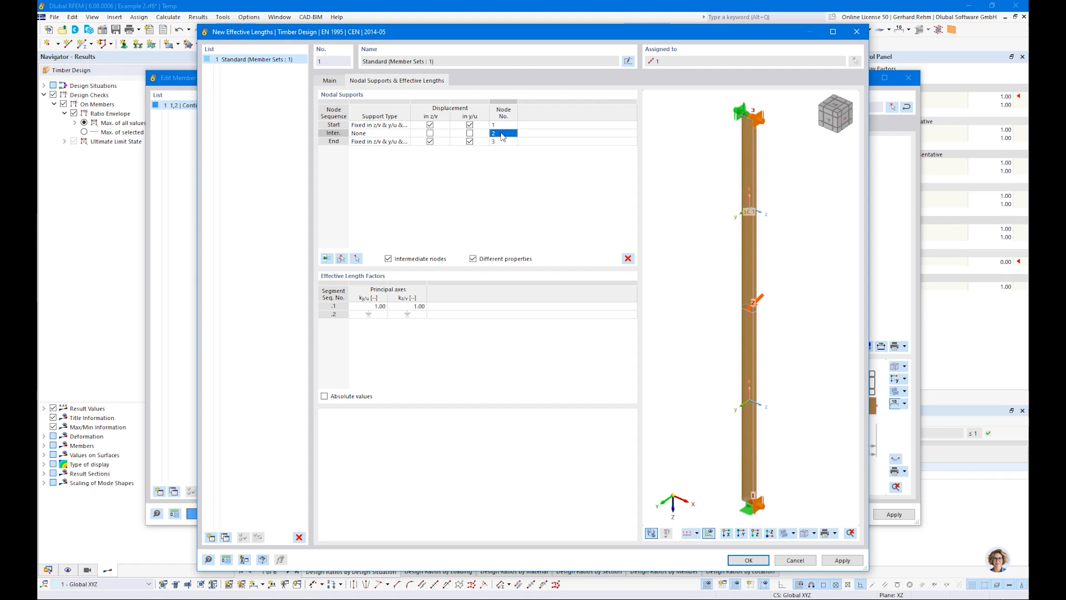
pyautogui.click(469, 133)
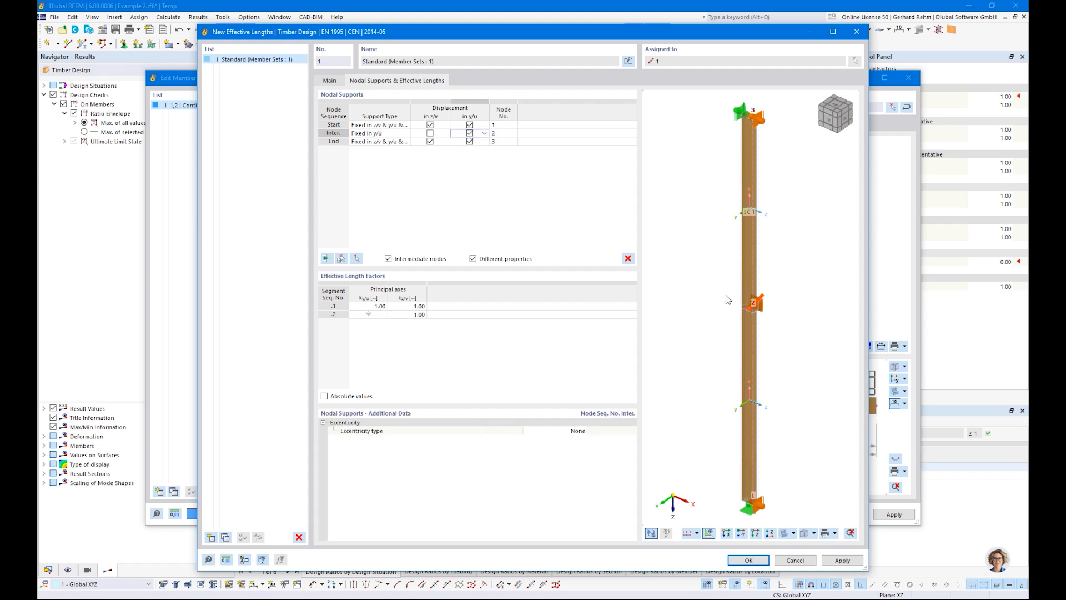
pyautogui.scroll(2, 782, 259)
pyautogui.keyDown('ctrl'); pyautogui.moveTo(782, 259); pyautogui.dragTo(736, 349, button='middle'); pyautogui.keyUp('ctrl')
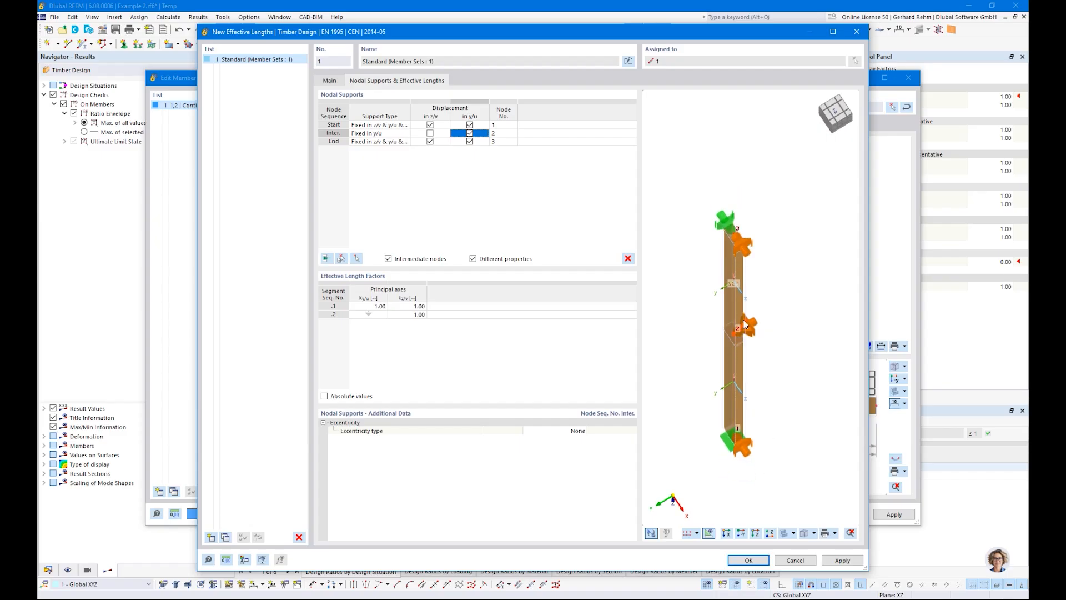
pyautogui.keyDown('ctrl'); pyautogui.moveTo(763, 441); pyautogui.dragTo(740, 381, button='middle'); pyautogui.keyUp('ctrl')
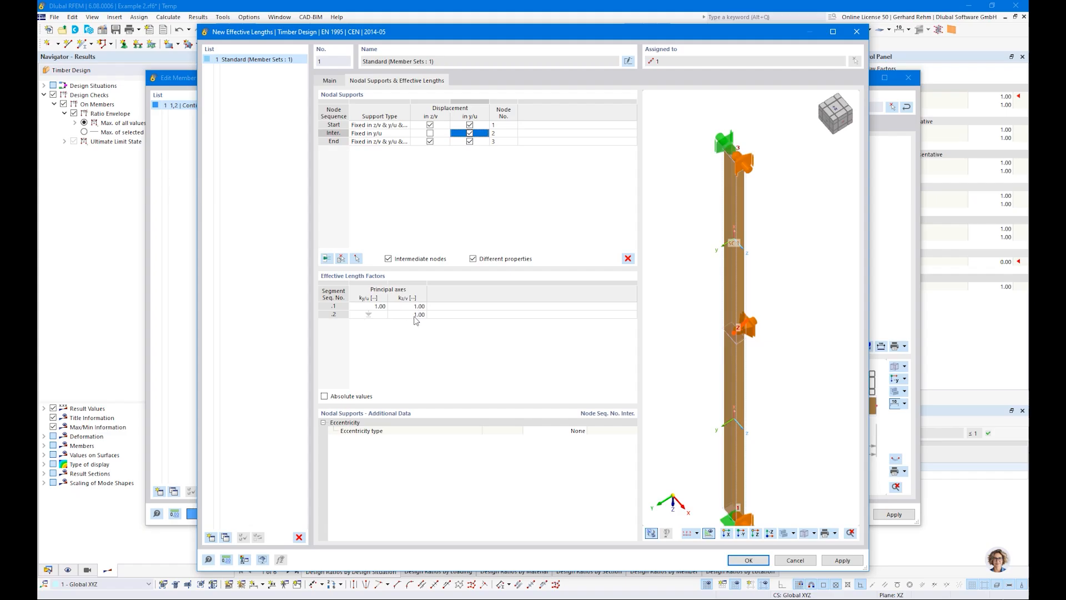
pyautogui.click(324, 395)
pyautogui.click(741, 560)
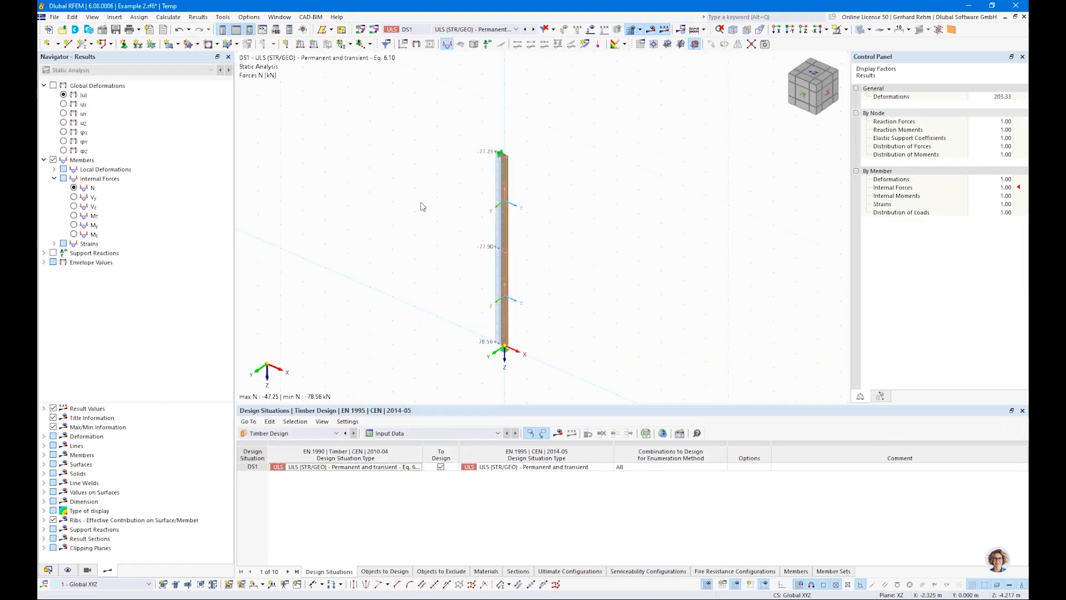
# Show member effective lengths in the model display and hide the nodal supports.
pyautogui.click(650, 31)
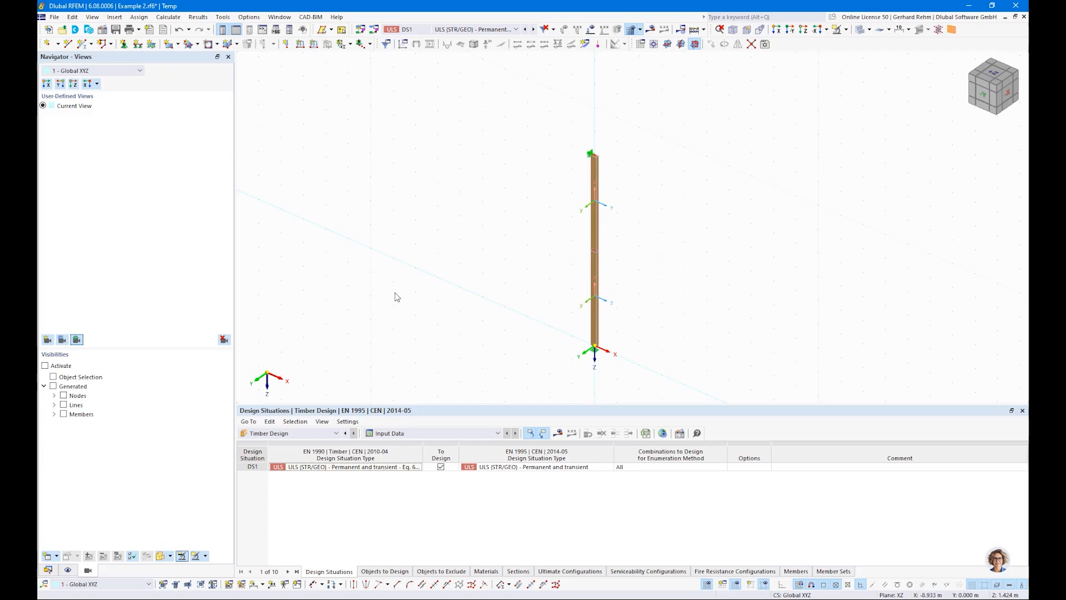
pyautogui.click(68, 571)
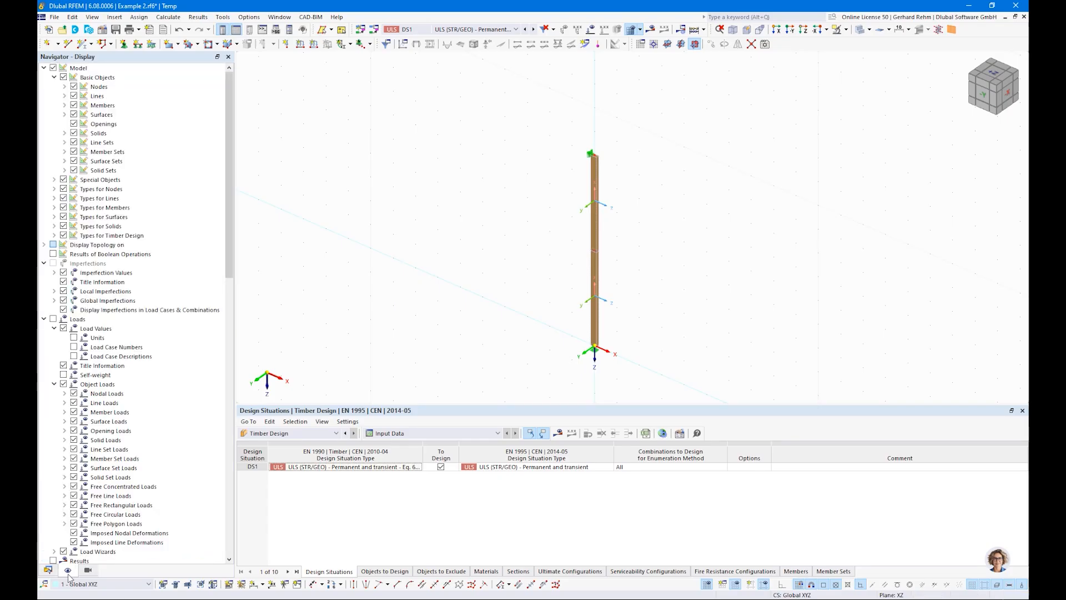
pyautogui.click(54, 236)
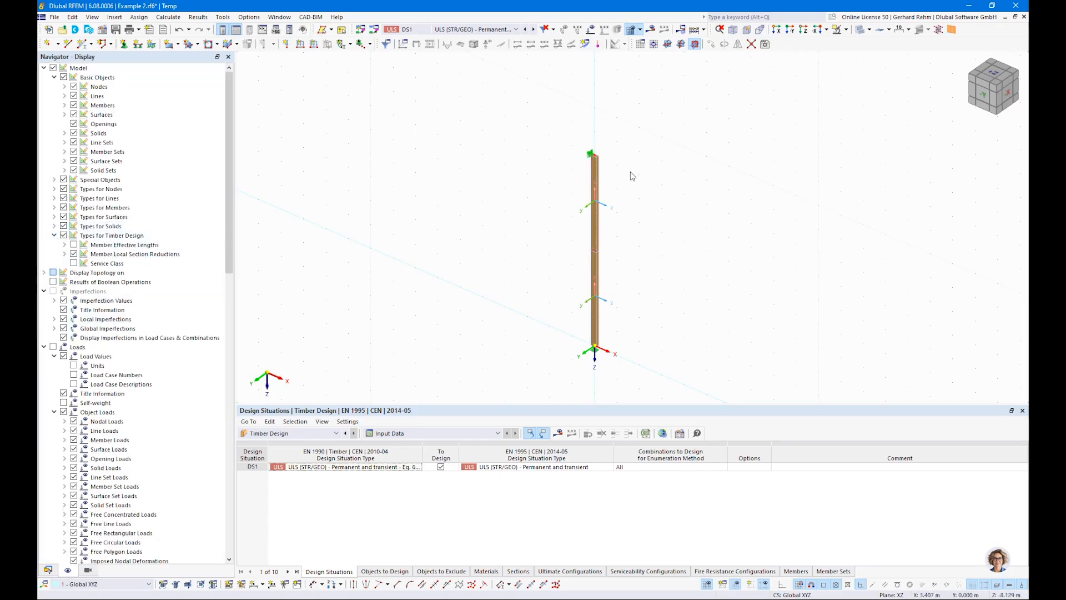
pyautogui.scroll(2, 635, 287)
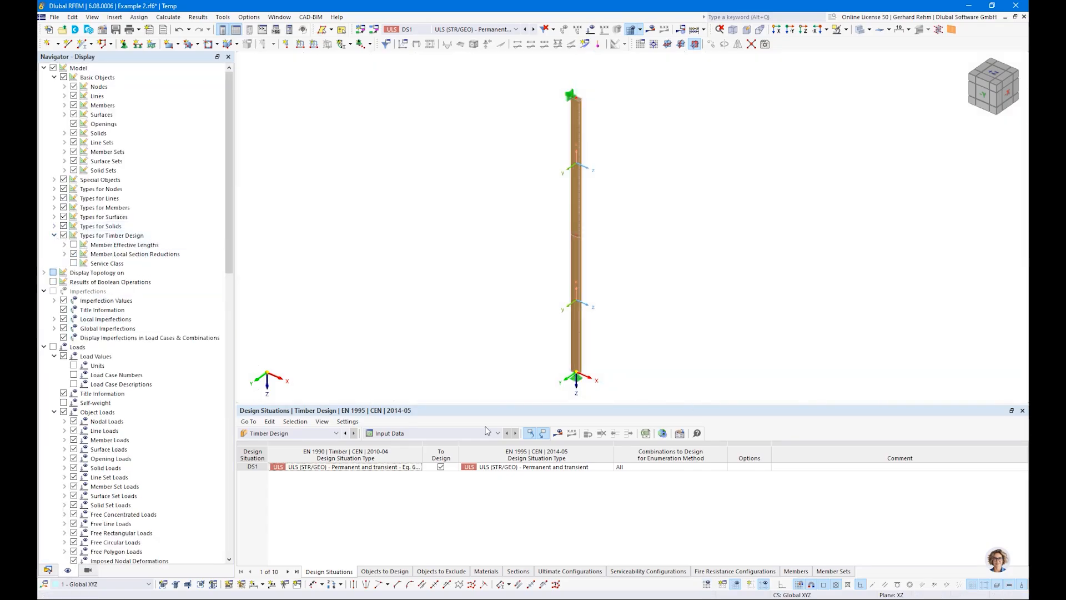
pyautogui.click(73, 245)
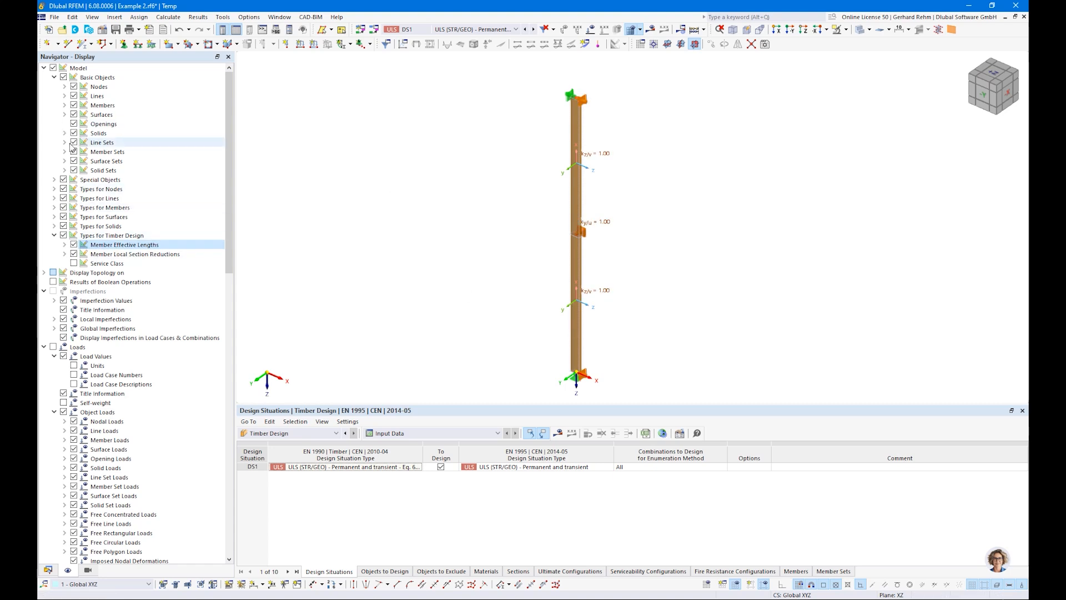
pyautogui.click(54, 189)
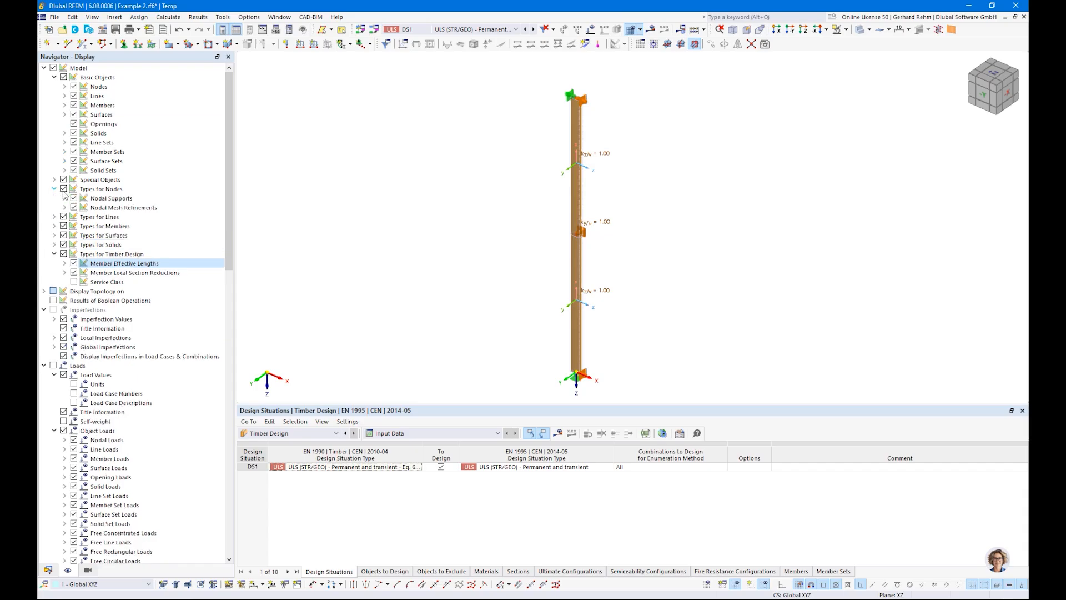
pyautogui.click(73, 198)
# Switch the member effective length display from factors to lengths.
pyautogui.keyDown('ctrl'); pyautogui.moveTo(735, 237); pyautogui.dragTo(645, 262, button='middle'); pyautogui.keyUp('ctrl')
pyautogui.rightClick(645, 262)
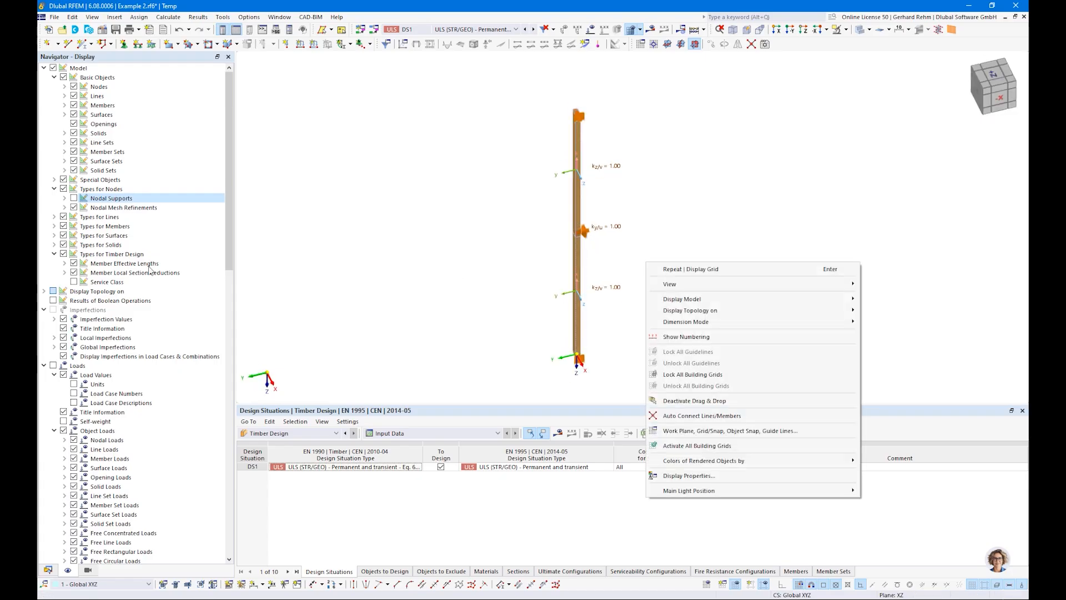
pyautogui.click(370, 281)
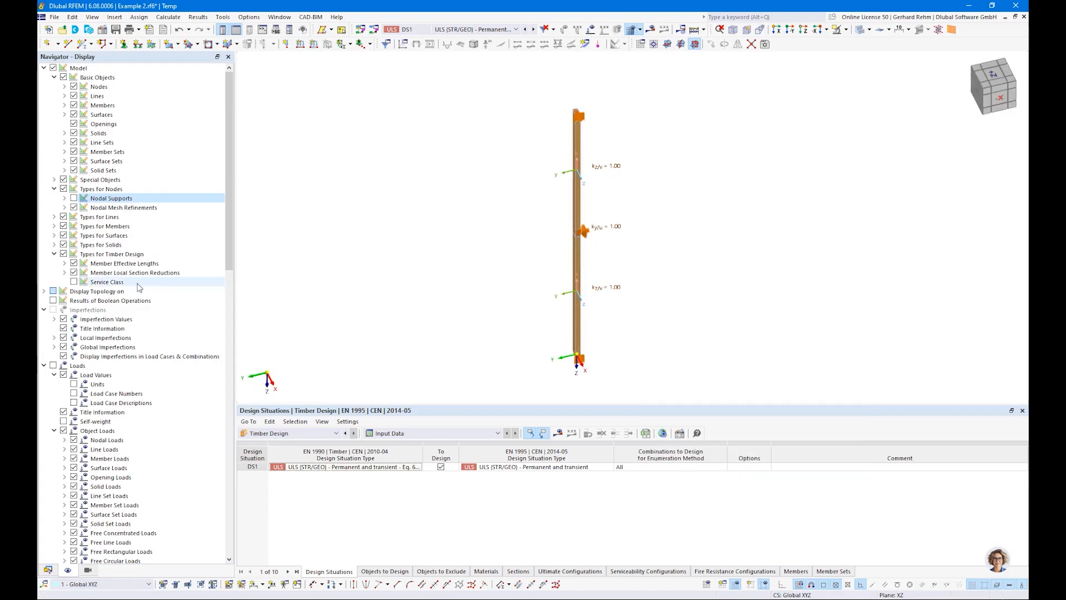
pyautogui.click(64, 263)
pyautogui.click(84, 300)
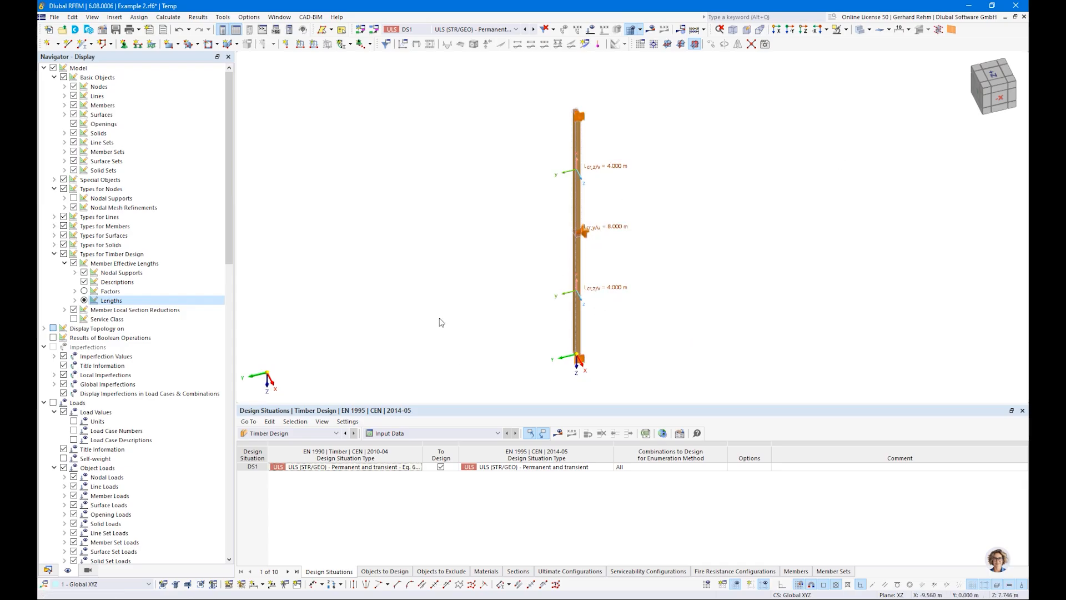
# Hide the timber design types and show the nodal supports again.
pyautogui.click(64, 254)
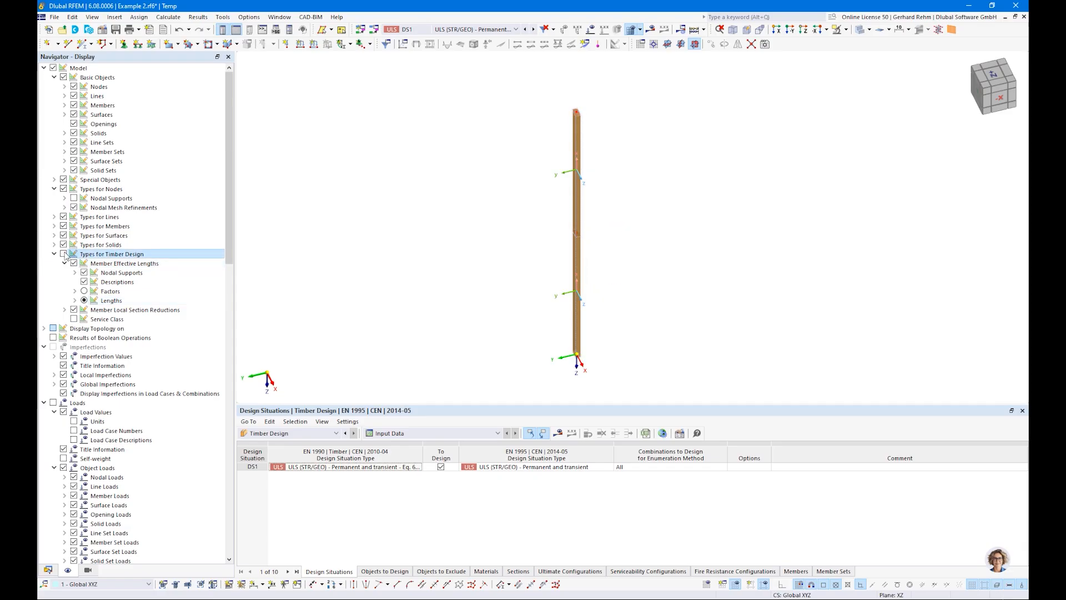
pyautogui.click(74, 198)
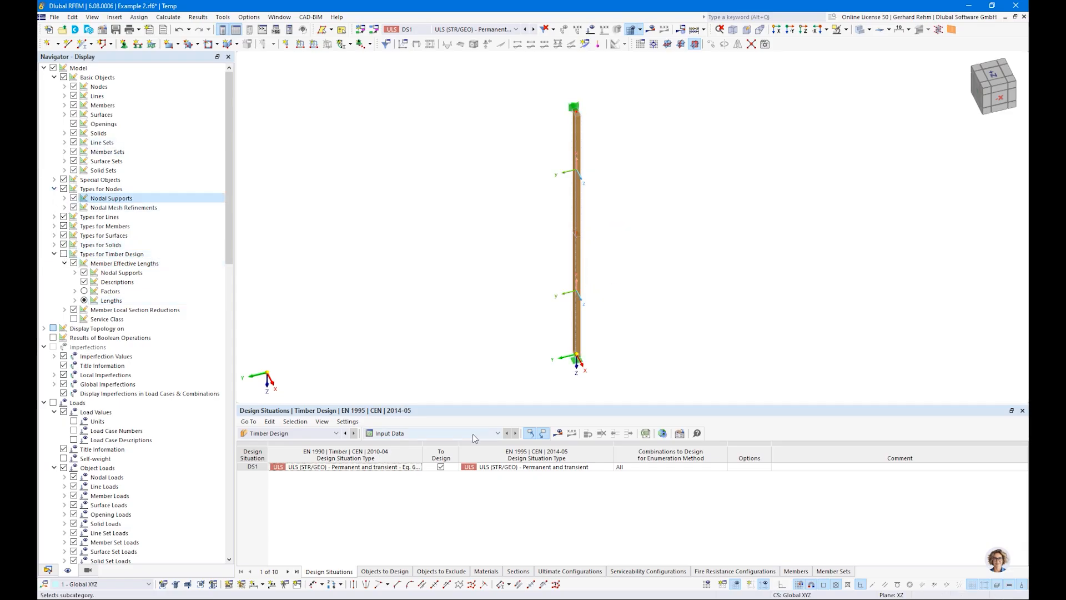
# Exclude individual members from the objects to design, keeping member sets, and display the timber design ratios again.
pyautogui.click(557, 433)
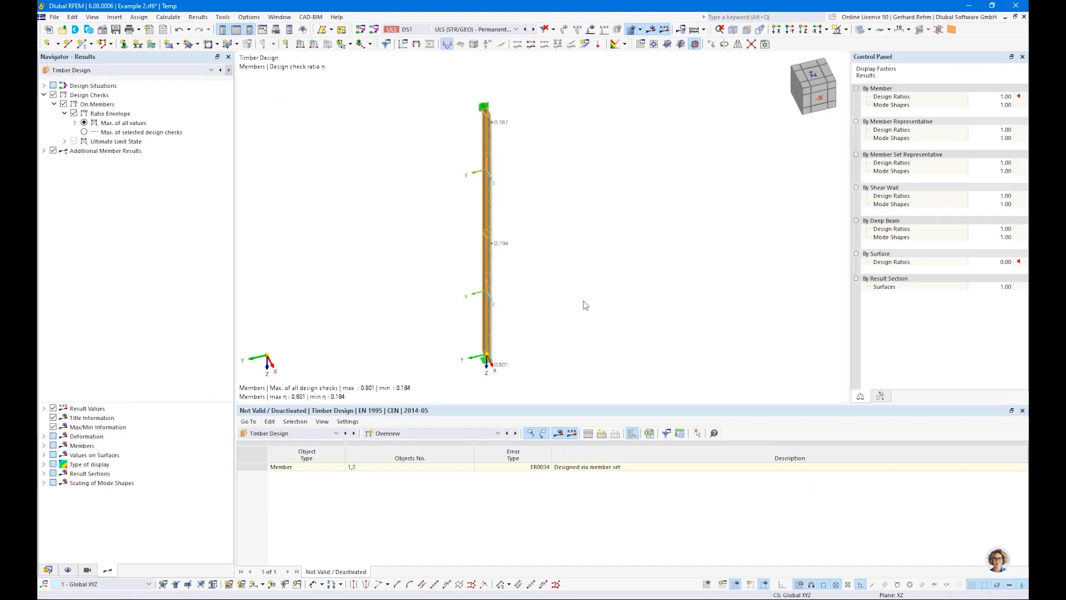
pyautogui.click(383, 434)
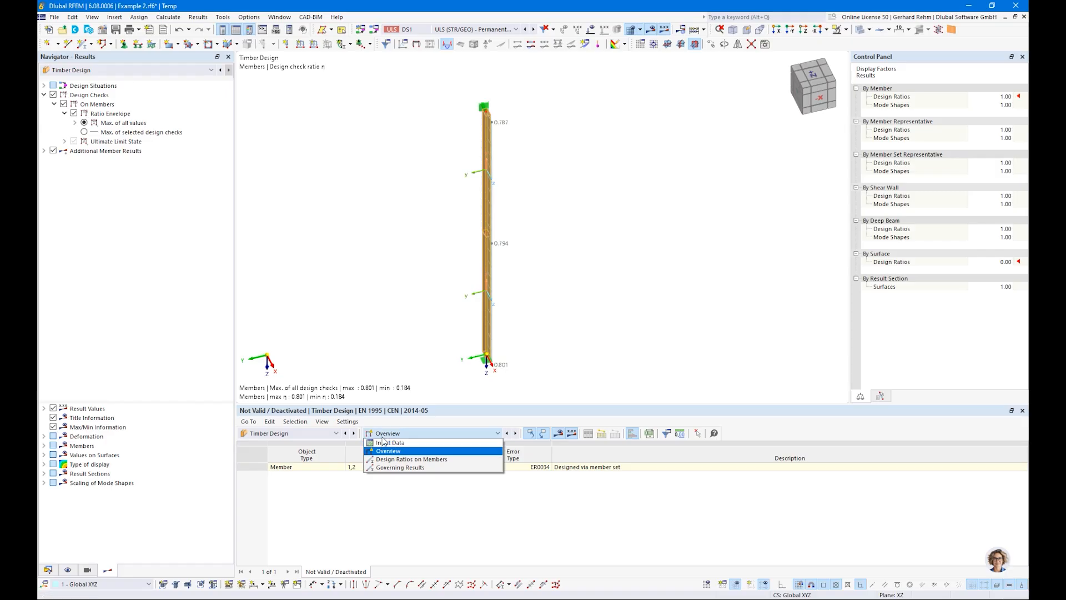
pyautogui.click(384, 443)
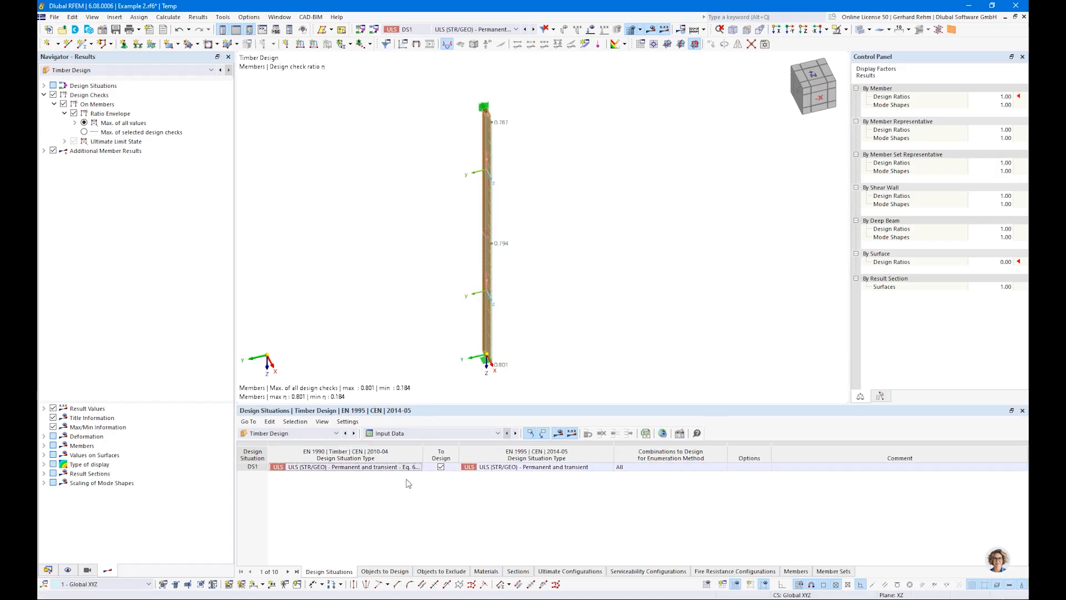
pyautogui.click(383, 571)
pyautogui.click(492, 466)
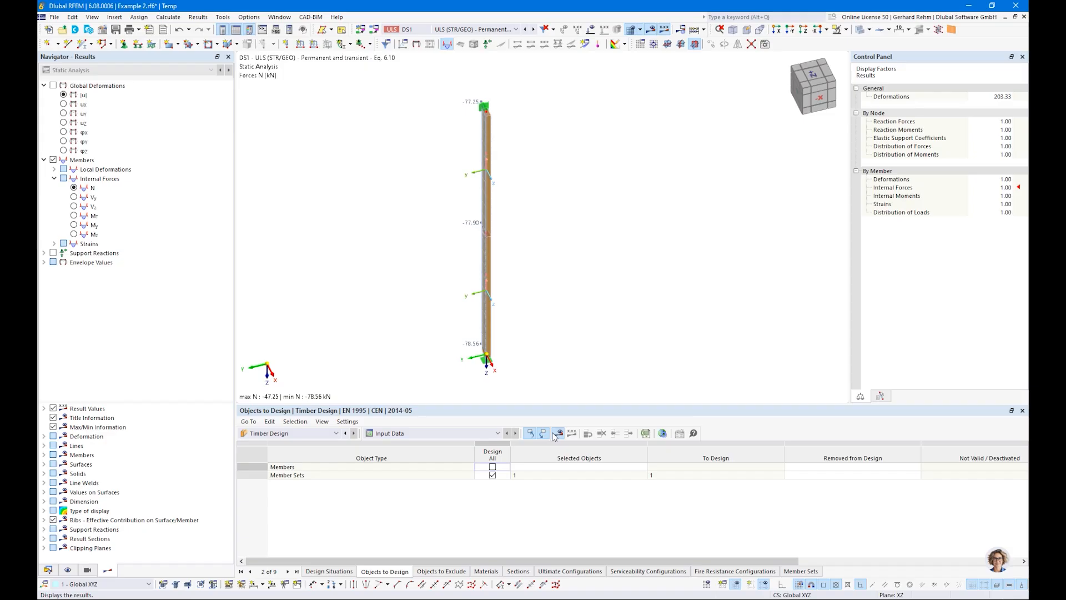
pyautogui.click(557, 433)
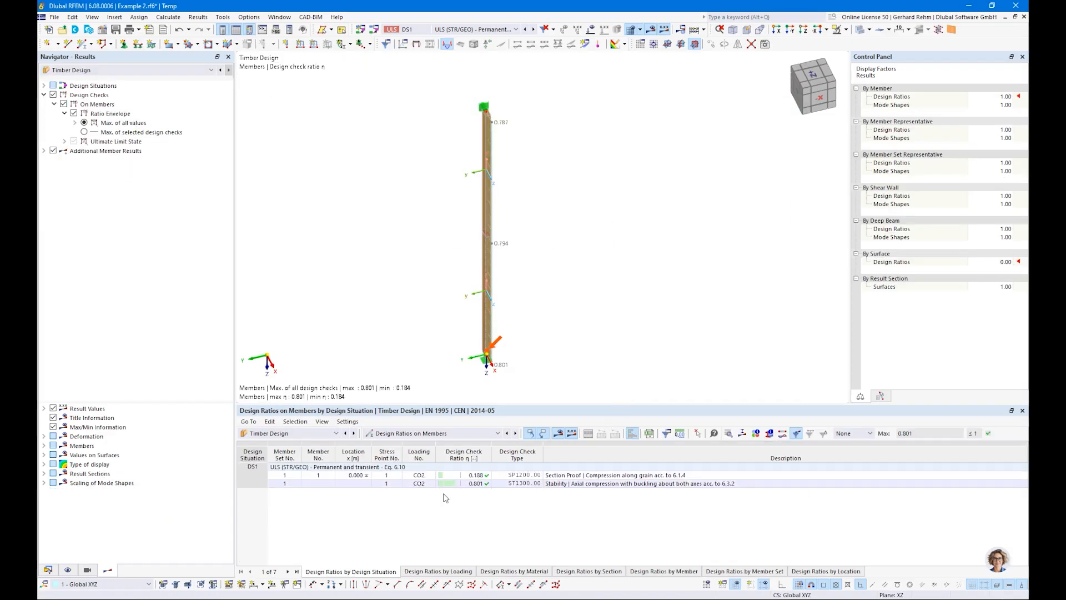
# Open the design check details of the member set's stability check for axial compression with buckling.
pyautogui.click(478, 476)
pyautogui.keyDown('ctrl'); pyautogui.moveTo(563, 322); pyautogui.dragTo(657, 330, button='middle'); pyautogui.keyUp('ctrl')
pyautogui.rightClick(656, 331)
pyautogui.click(577, 500)
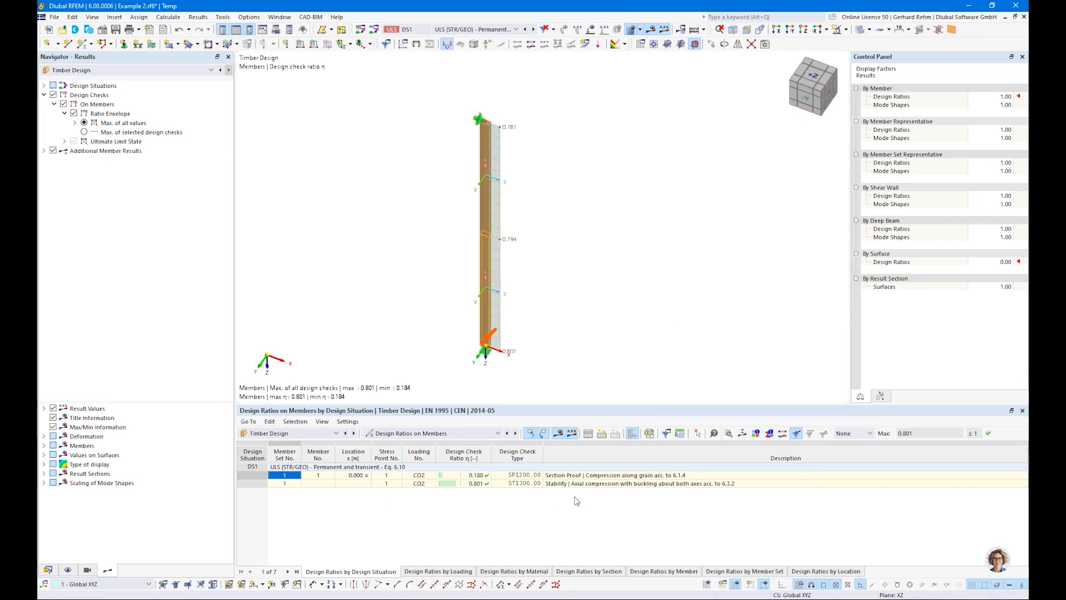
pyautogui.click(652, 484)
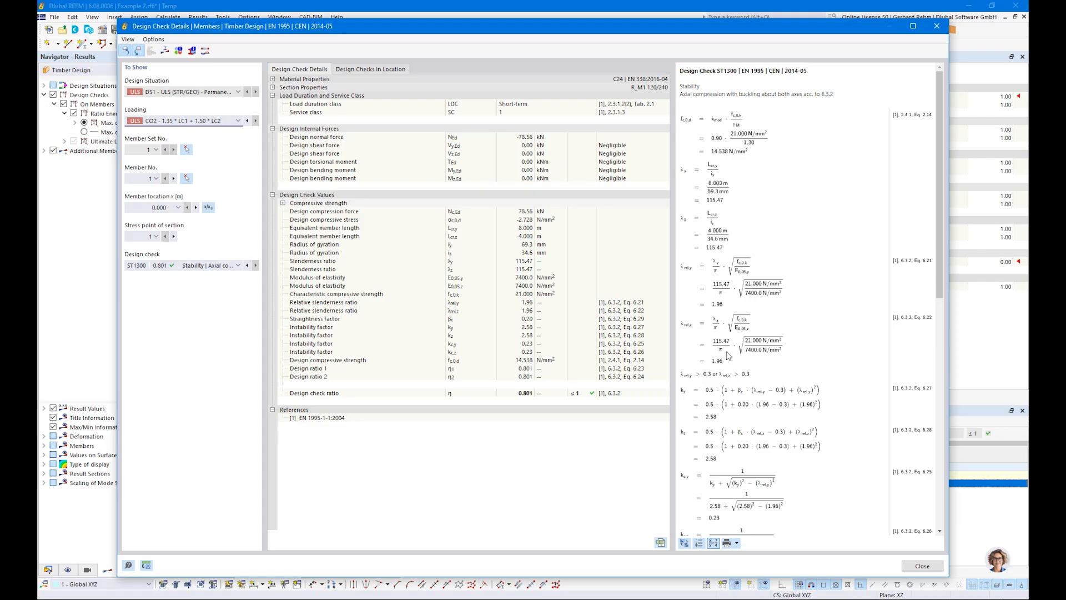
# Review the stability check's calculation formulas and the list of available design checks, then close the details dialog.
pyautogui.scroll(-2, 727, 355)
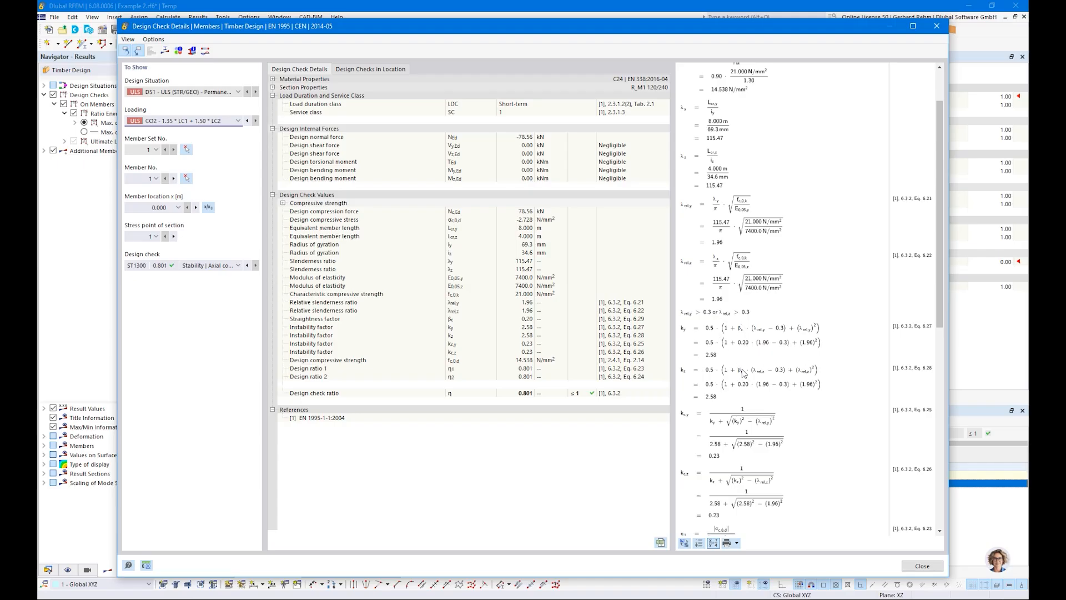
pyautogui.scroll(-2, 743, 355)
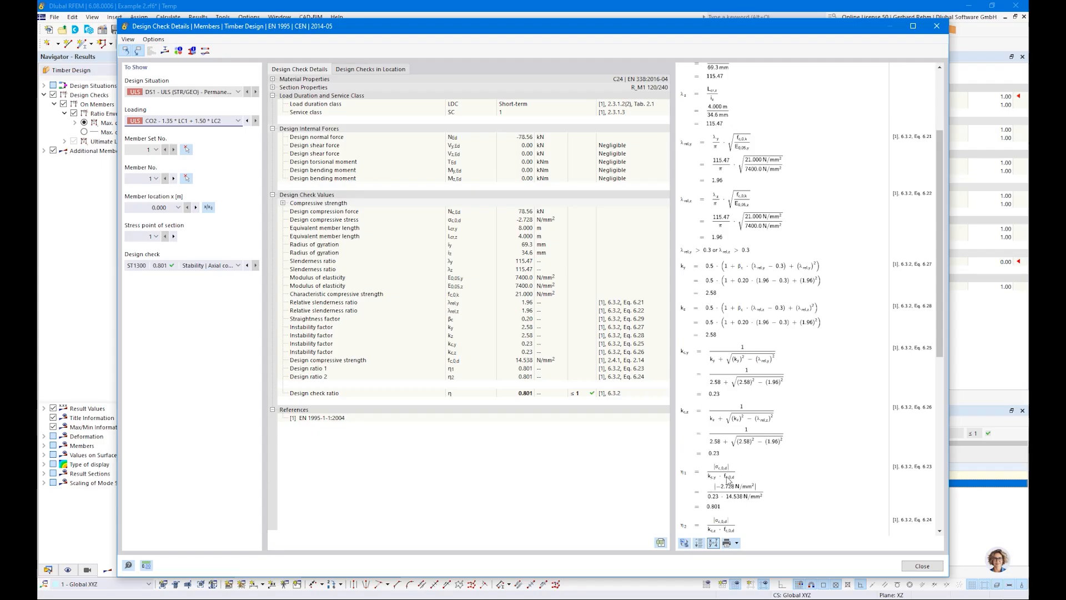
pyautogui.click(202, 266)
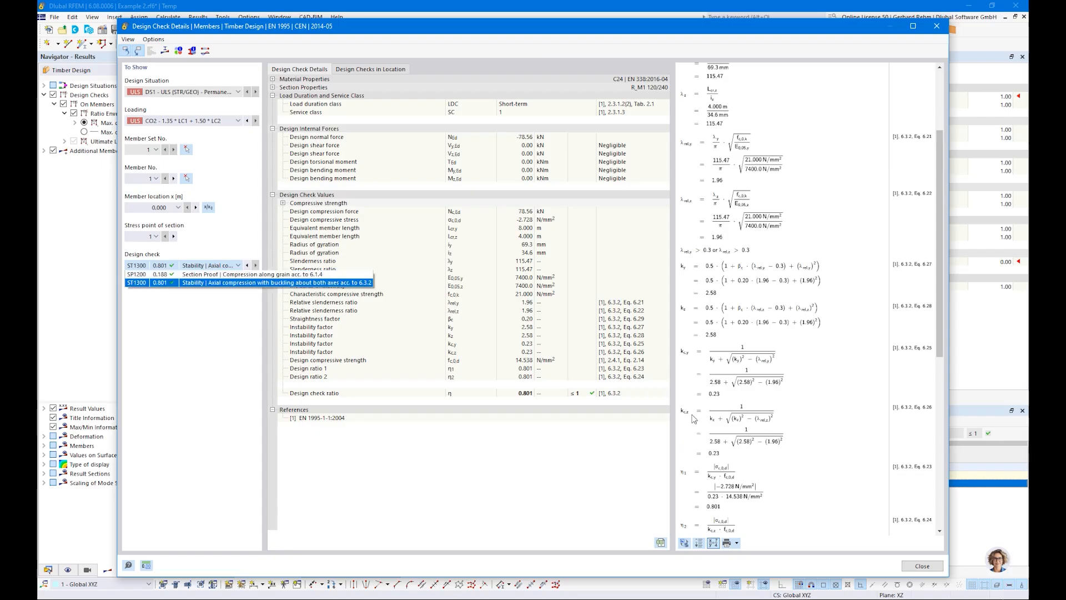
pyautogui.click(716, 504)
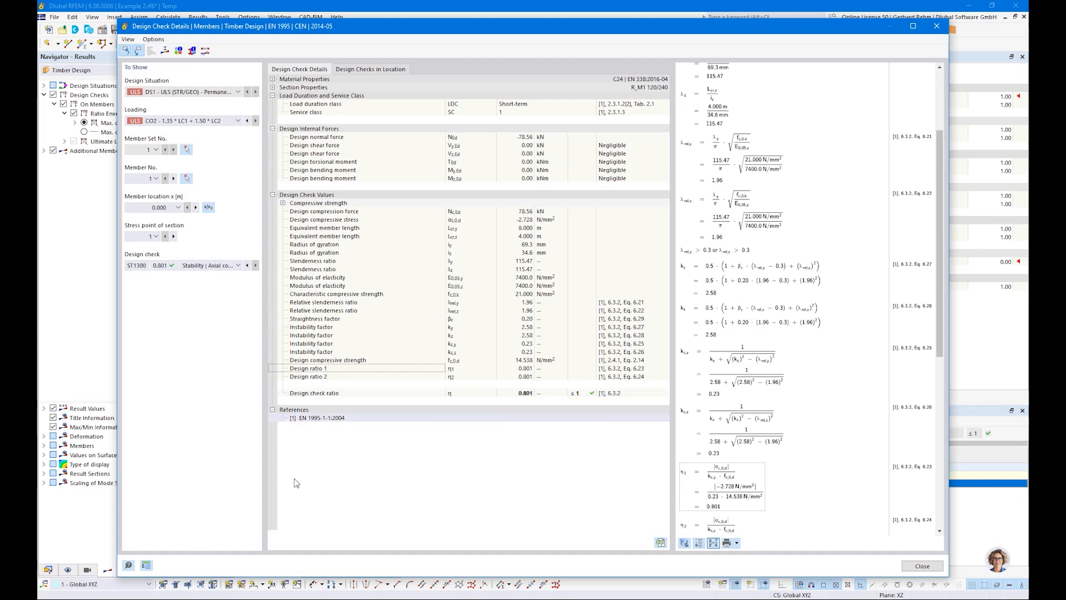
pyautogui.click(199, 265)
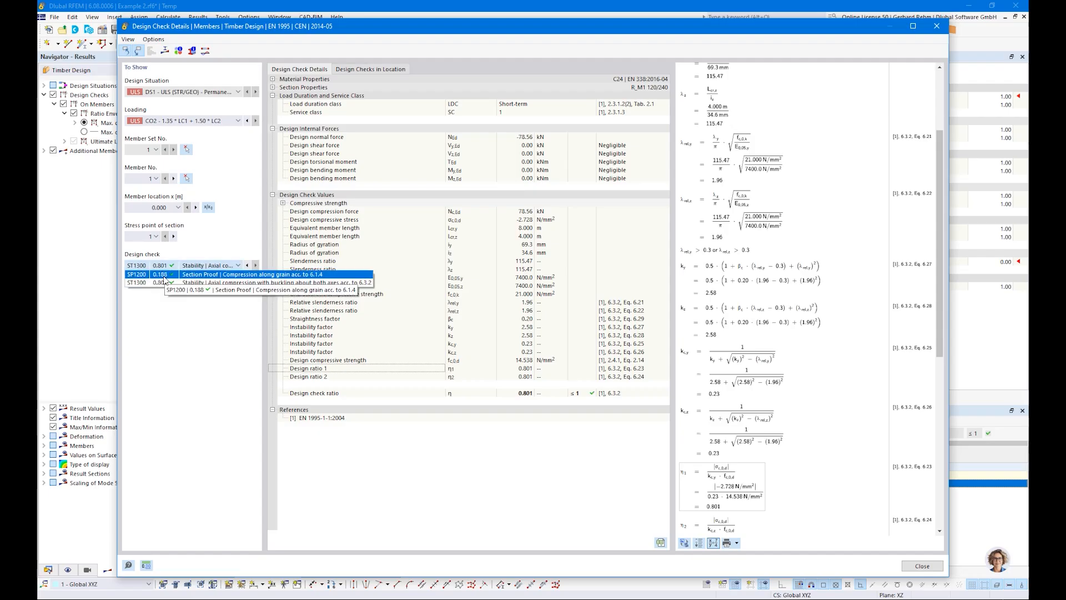
pyautogui.click(507, 487)
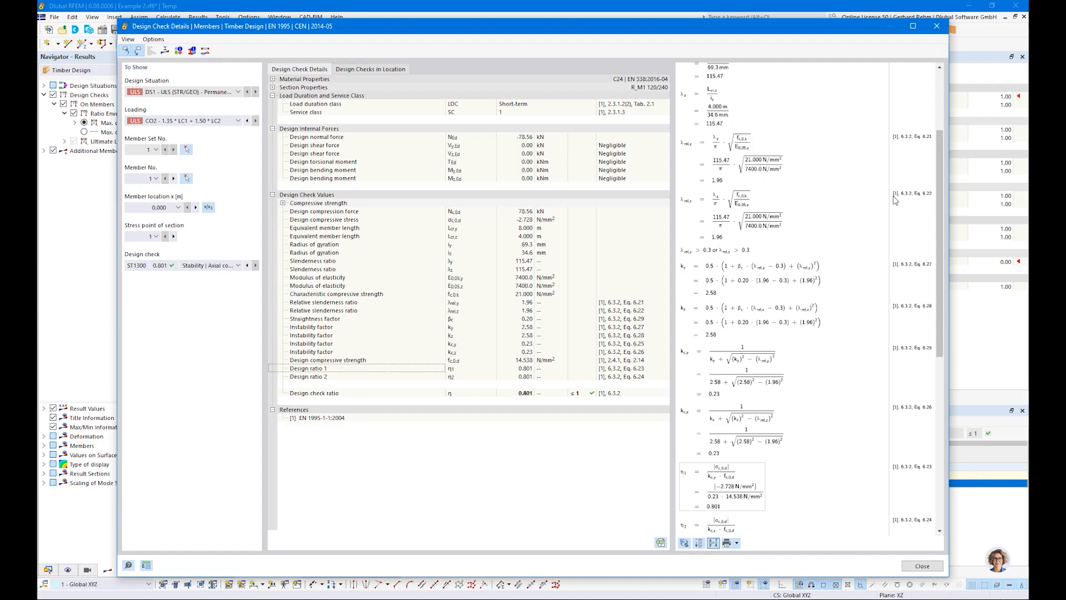
pyautogui.scroll(5, 941, 175)
pyautogui.moveTo(946, 135); pyautogui.dragTo(937, 108)
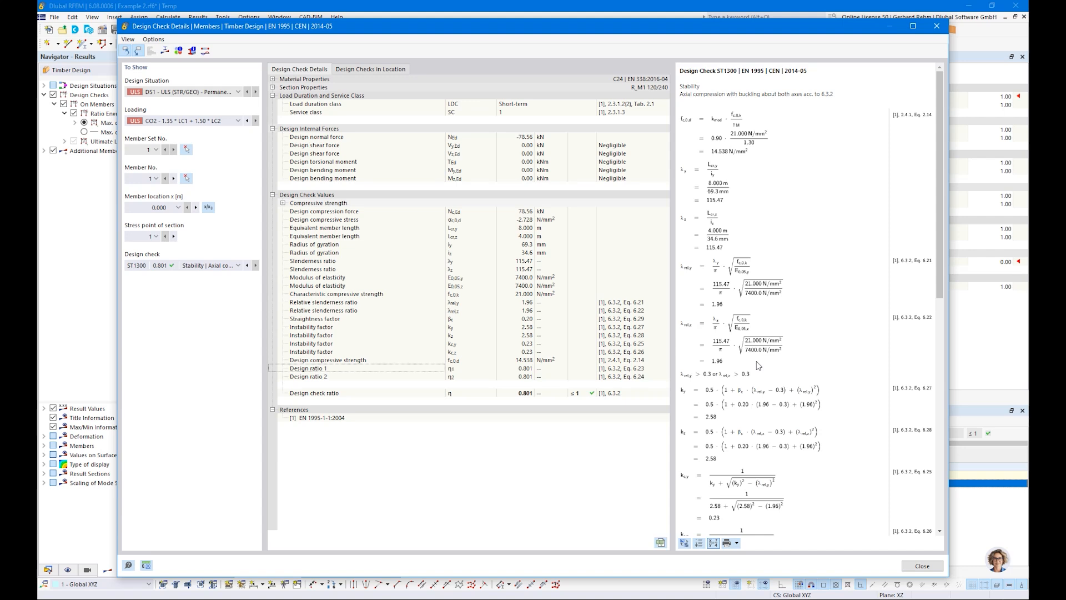
pyautogui.scroll(-5, 756, 361)
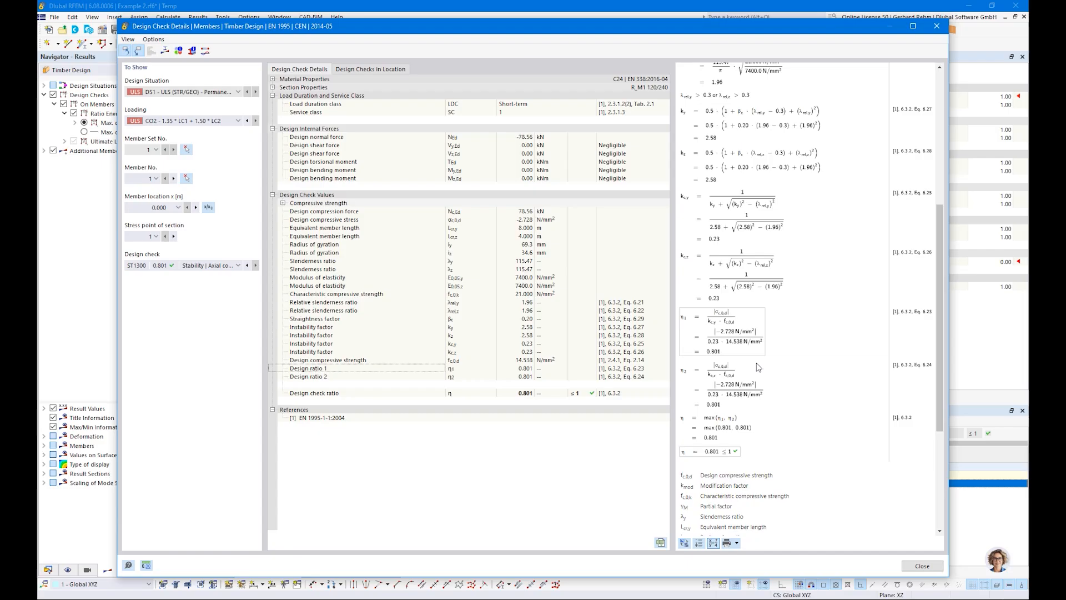
pyautogui.scroll(5, 756, 362)
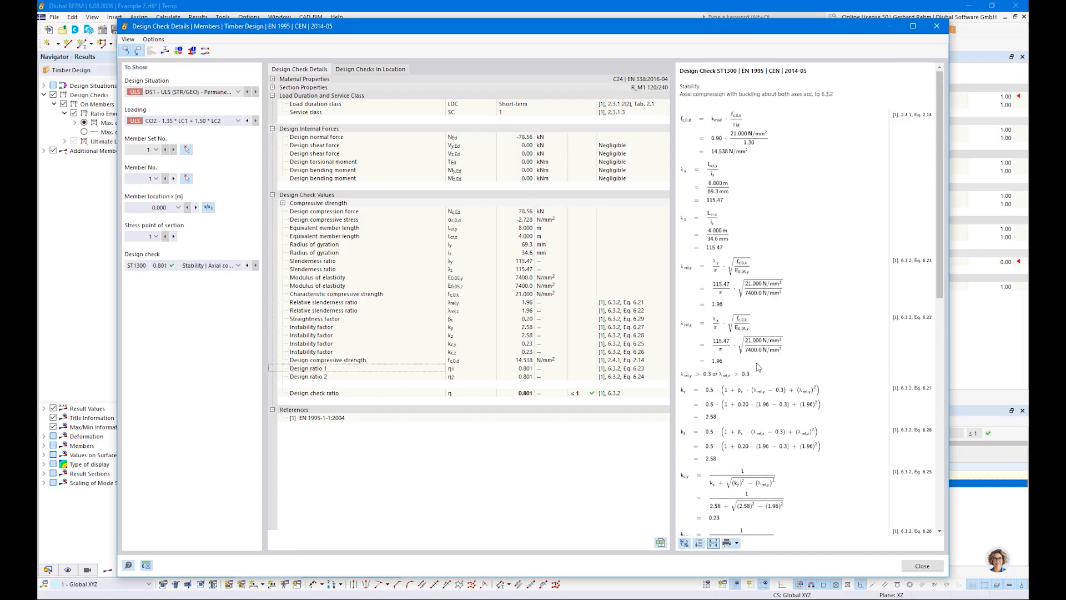
pyautogui.click(922, 567)
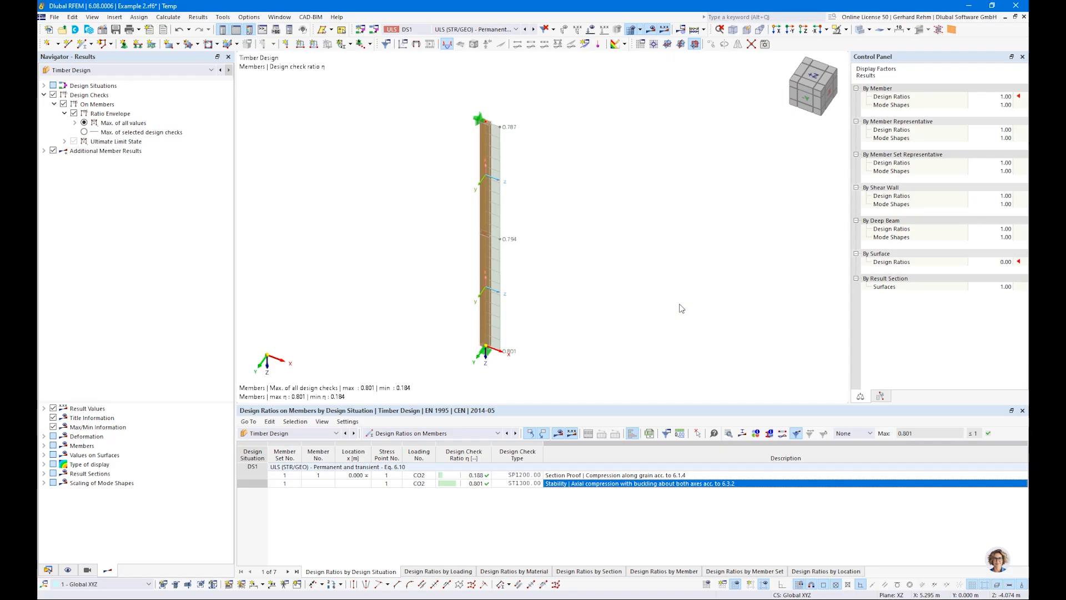
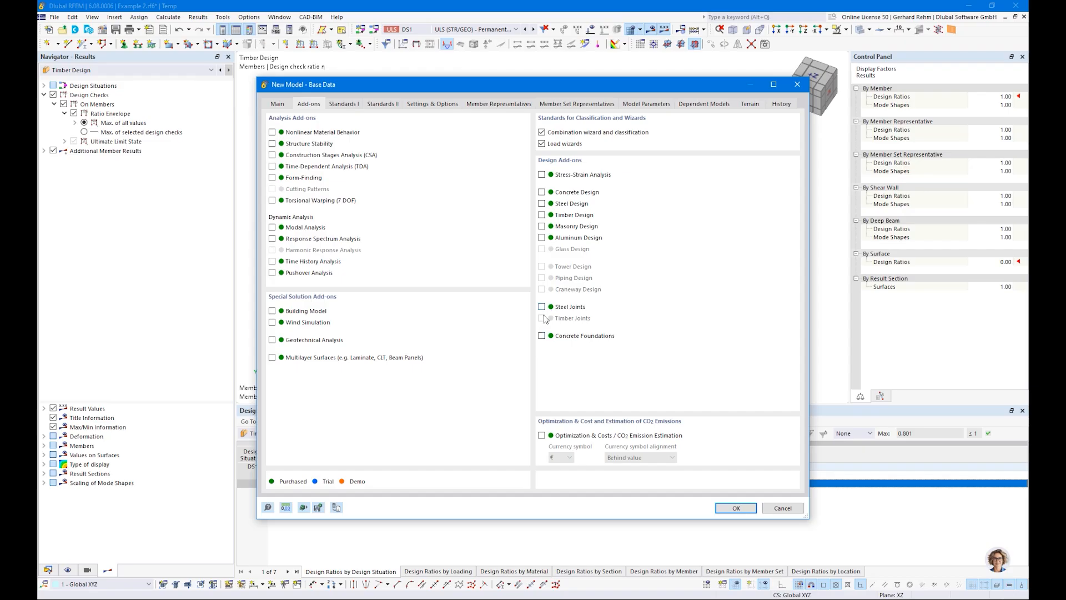
# Enable the Timber Design add-on for the new model and review its EN 1995 standard and settings.
pyautogui.click(541, 215)
pyautogui.click(352, 105)
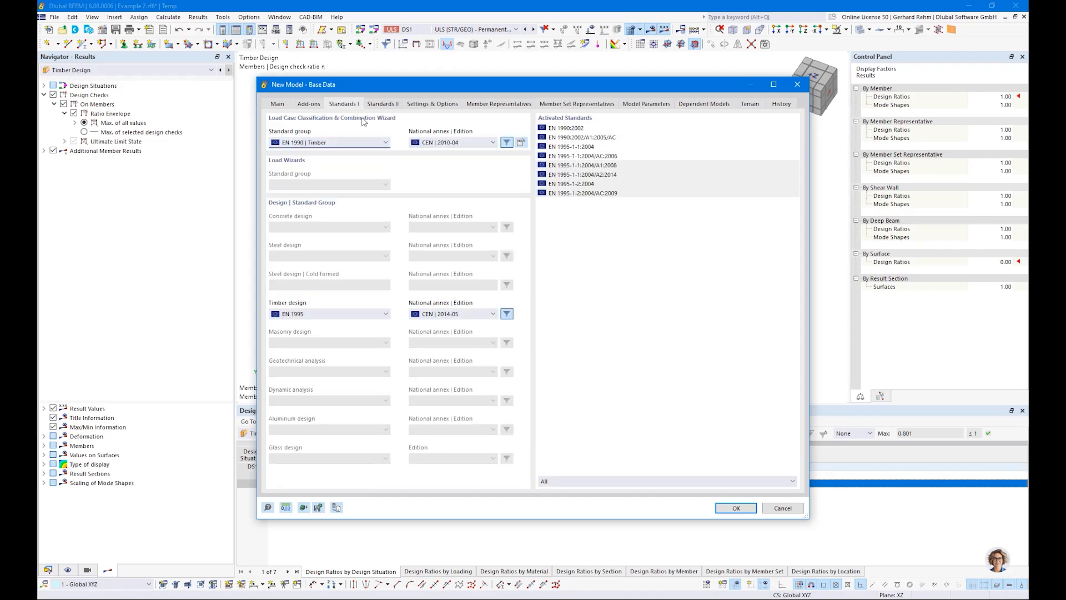
pyautogui.click(418, 106)
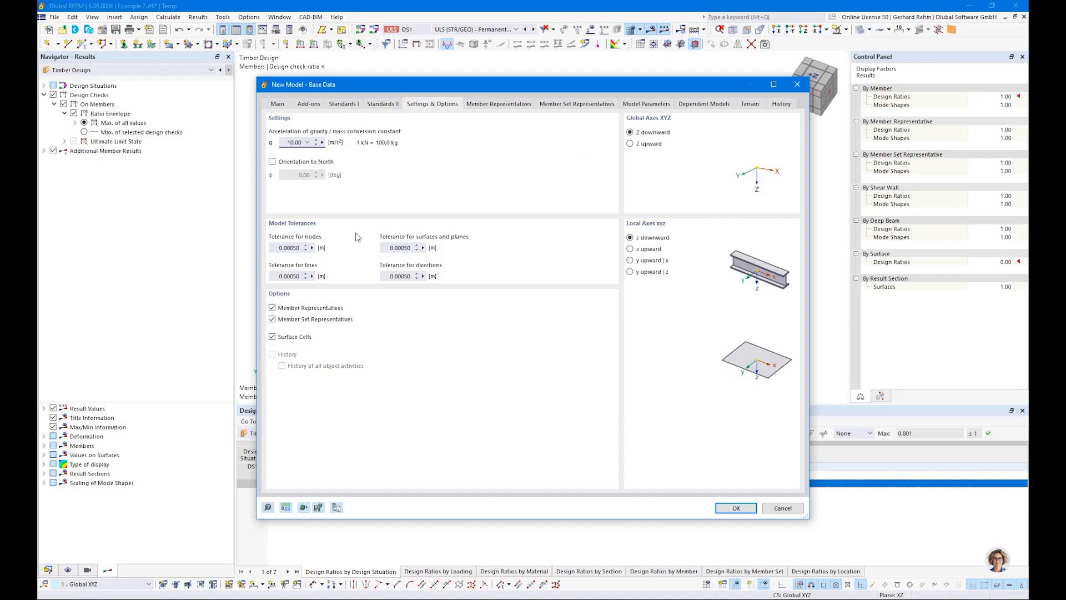
# Turn off member representatives and member set representatives, and confirm the model base data.
pyautogui.click(272, 308)
pyautogui.click(272, 318)
pyautogui.click(735, 508)
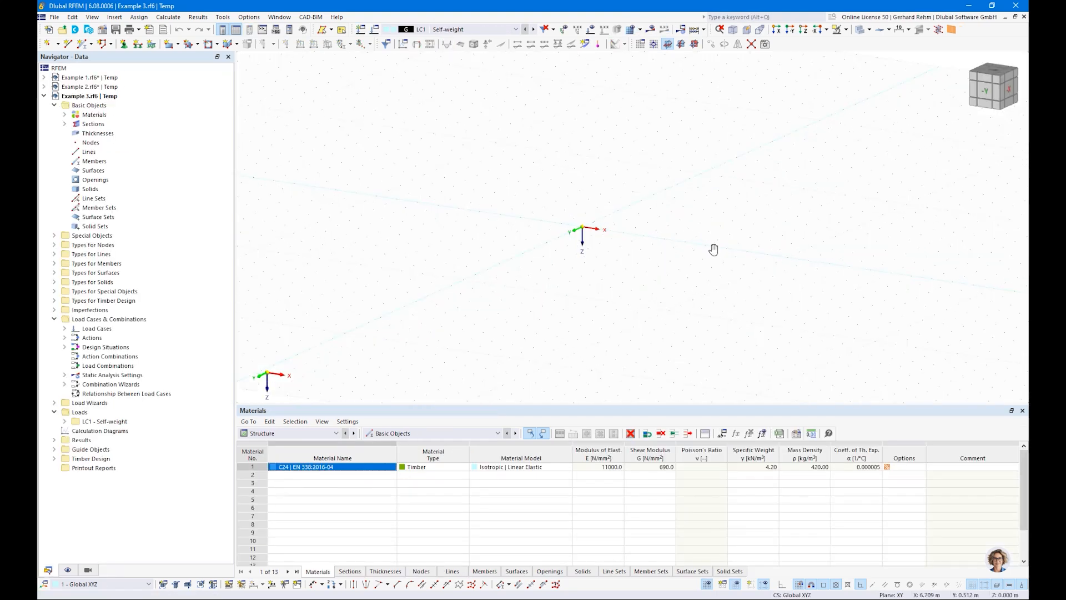
# Start a new member and set its rectangular section to b 160 mm and h 1600 mm.
pyautogui.click(83, 44)
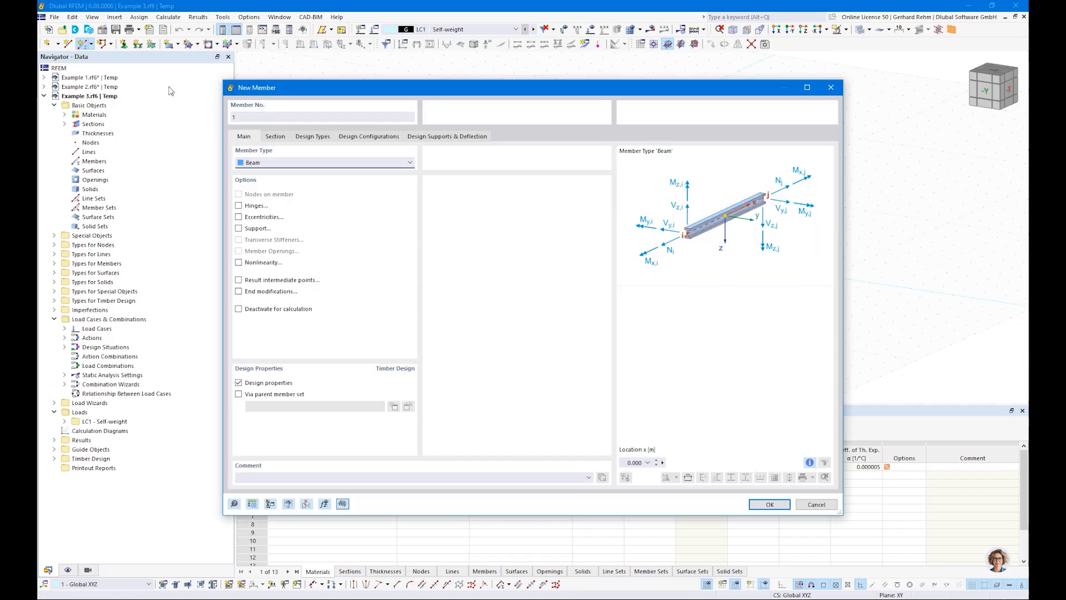
pyautogui.click(275, 136)
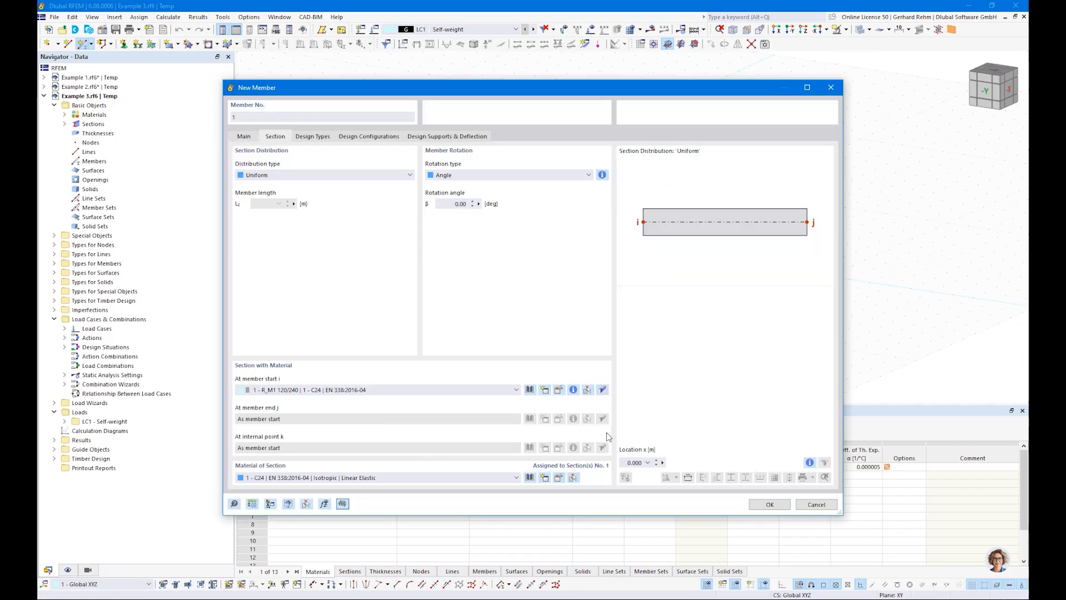
pyautogui.click(558, 391)
pyautogui.click(353, 178)
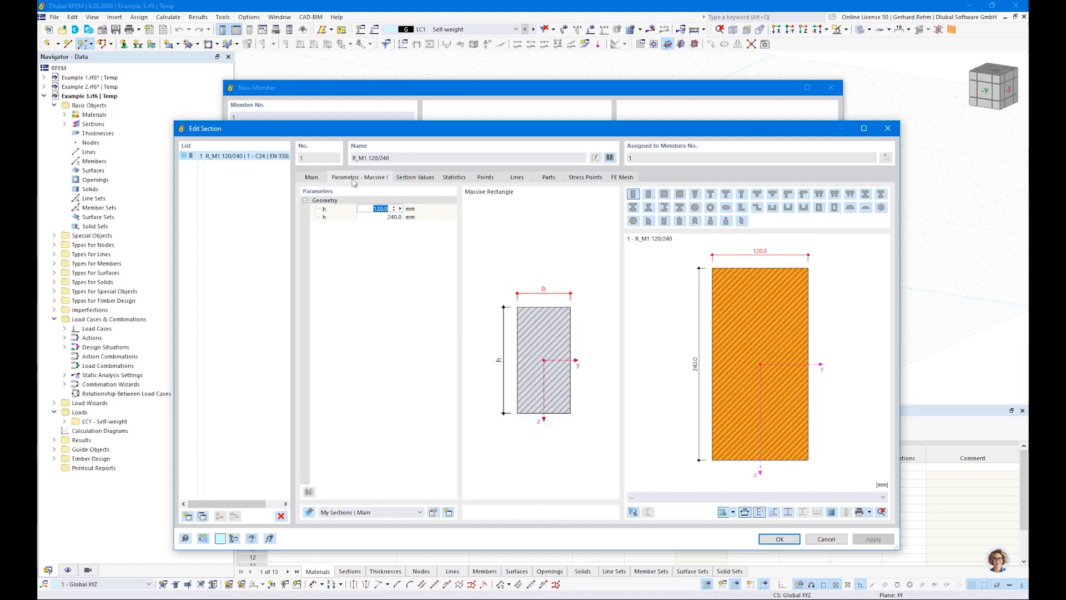
pyautogui.write('160')
pyautogui.press('Tab')
pyautogui.write('1')
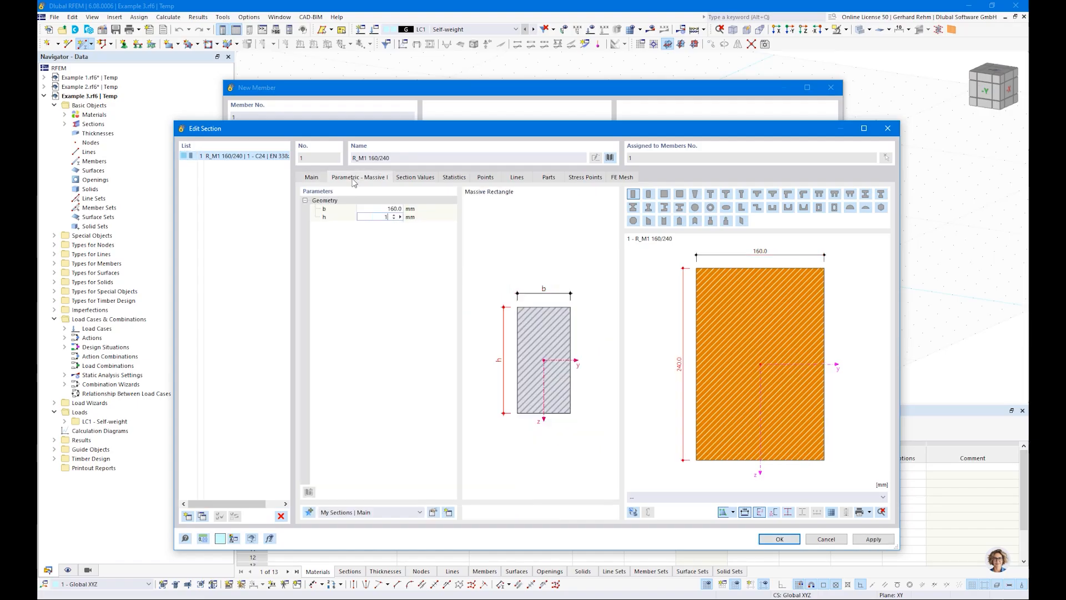
pyautogui.press('Tab')
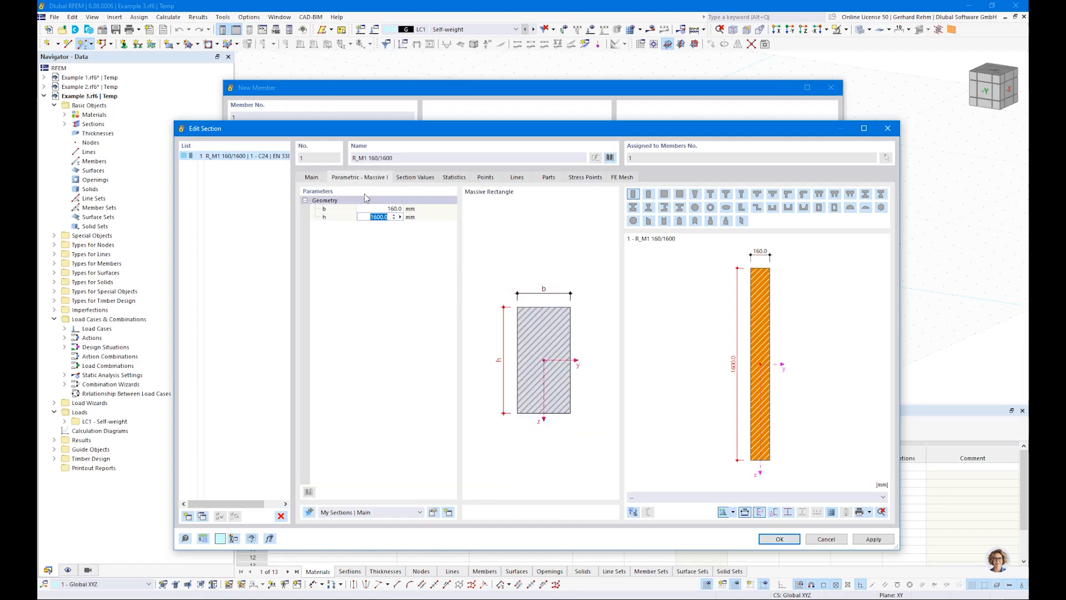
# Assign the GL24h glulam material from the library to the section and confirm the section.
pyautogui.click(319, 179)
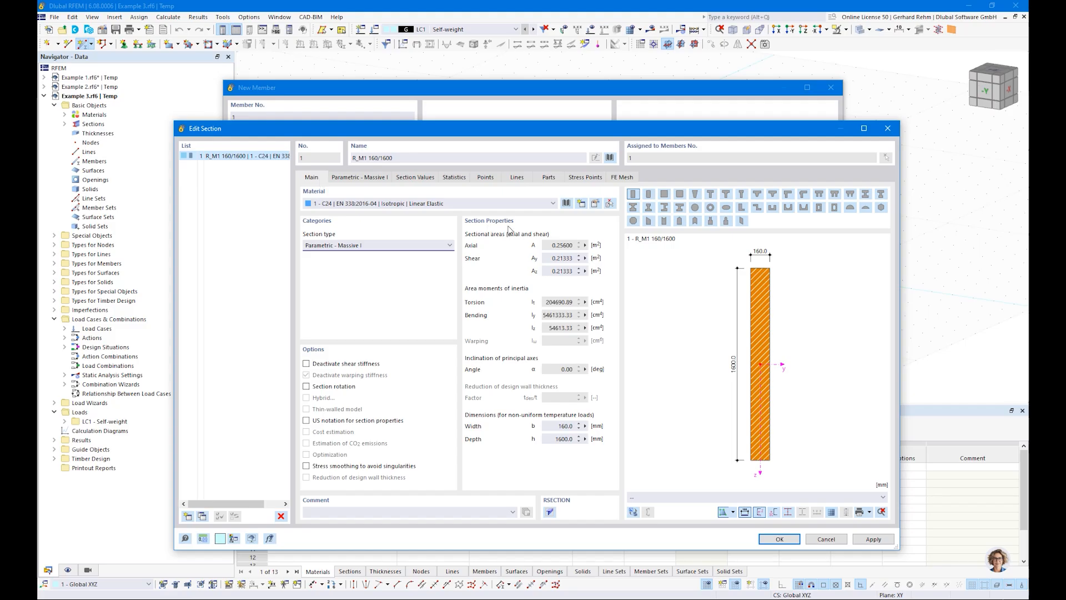
pyautogui.click(566, 204)
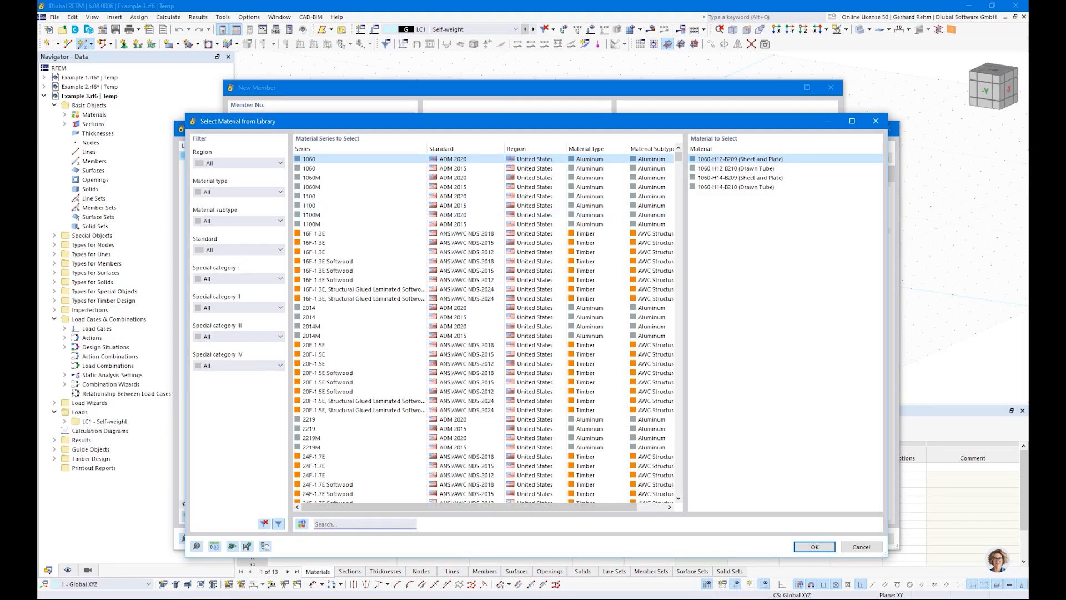
pyautogui.write('gl24h')
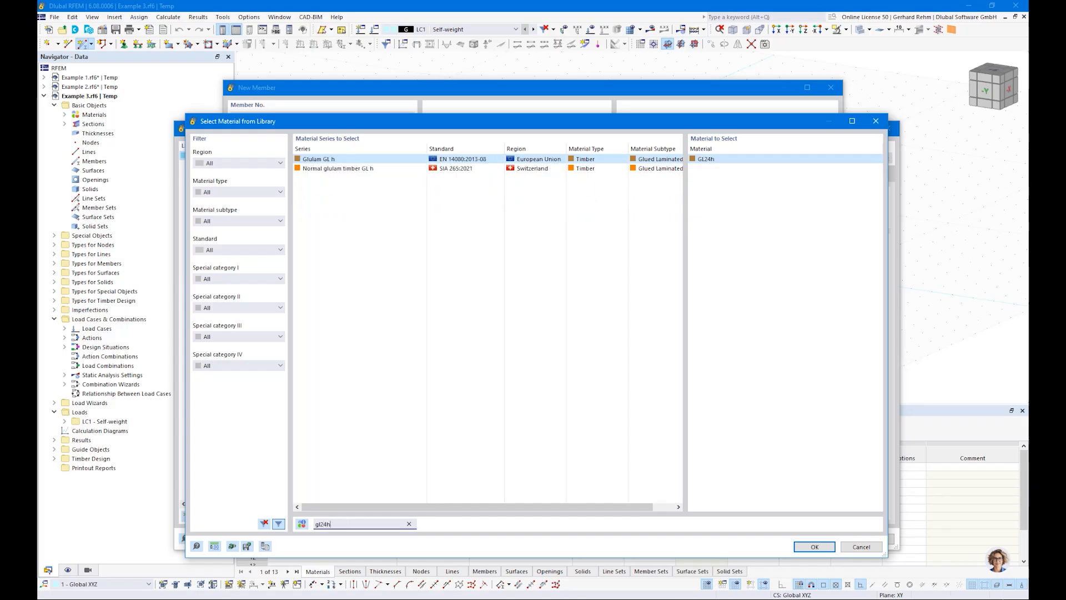
pyautogui.click(814, 546)
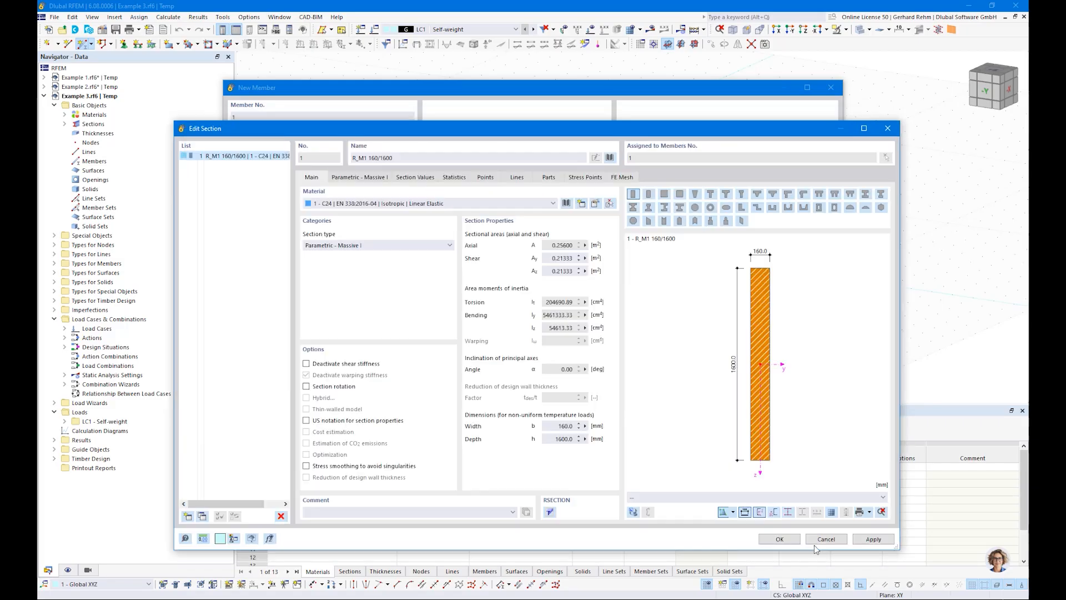
pyautogui.click(779, 537)
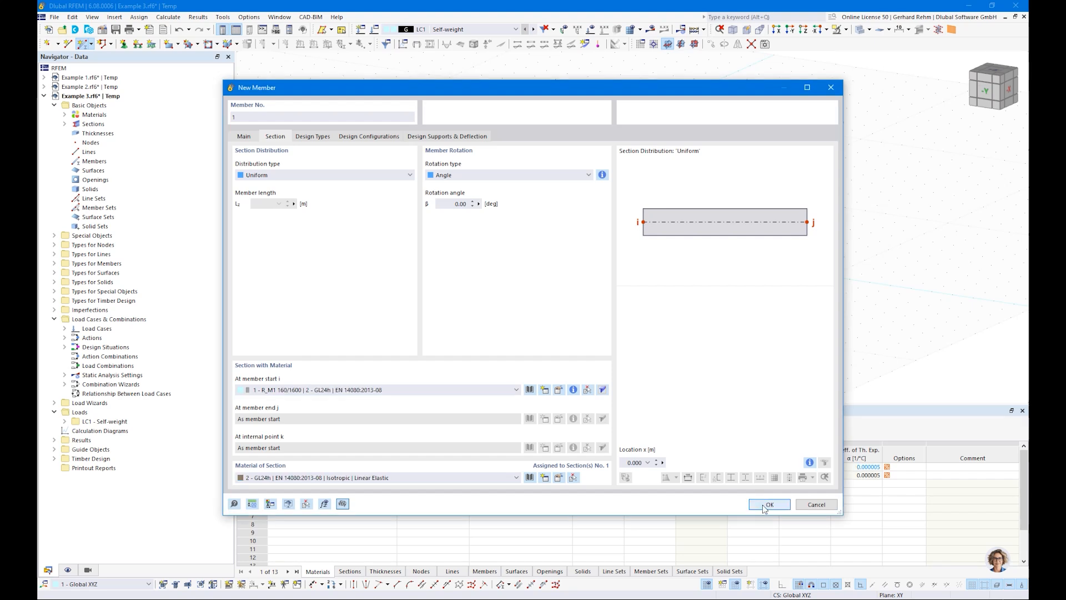
# Draw the member from the origin to a node at X 17 m.
pyautogui.click(769, 504)
pyautogui.click(417, 217)
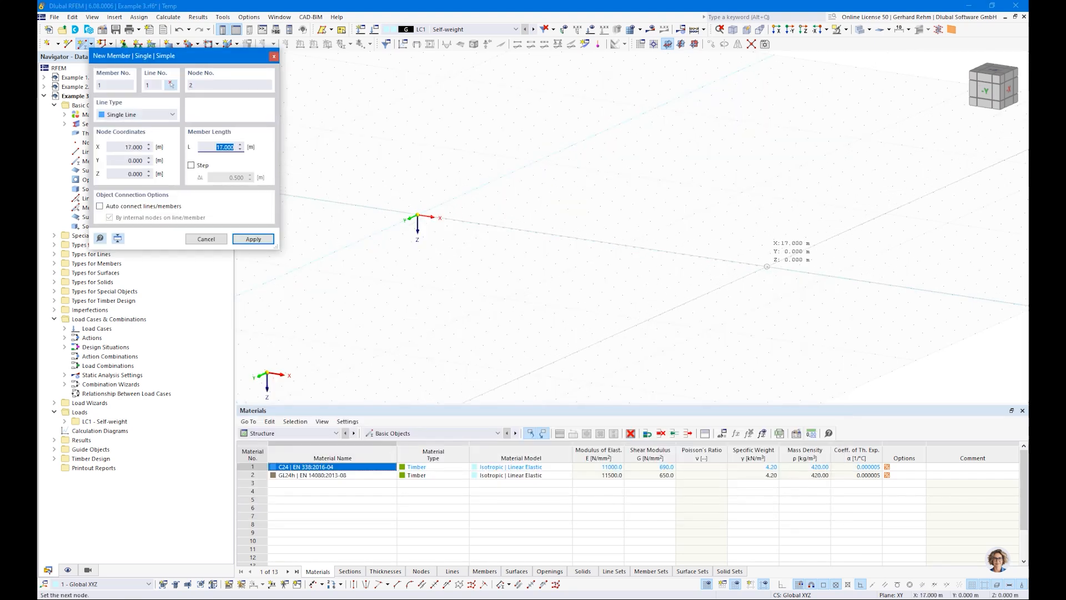
pyautogui.click(787, 270)
pyautogui.press('Escape')
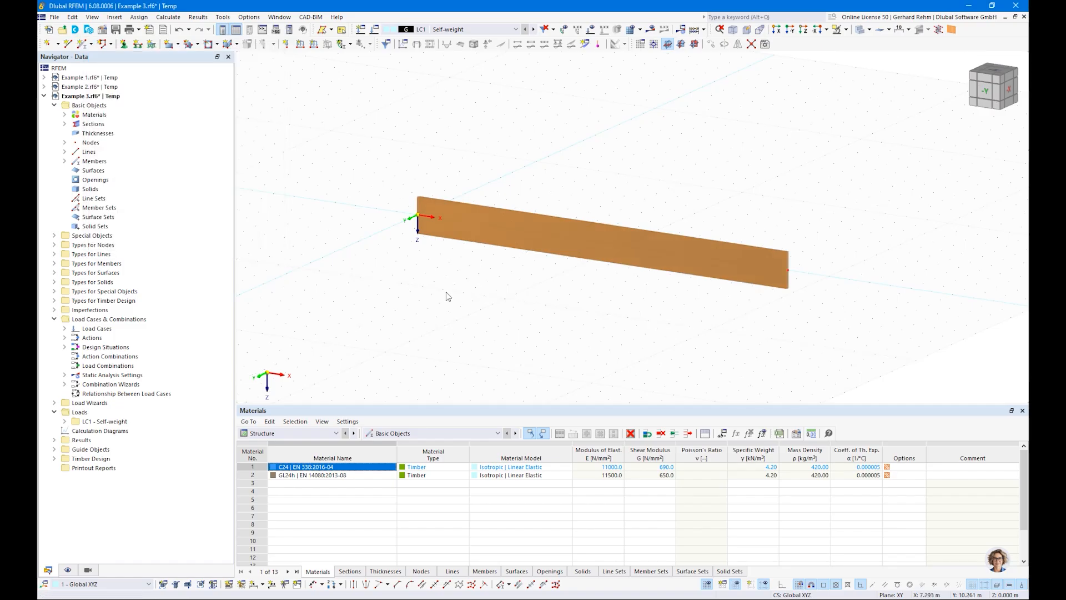
# Define a nodal support fixing uX, uY, uZ and φX, and assign it to the start node.
pyautogui.click(122, 43)
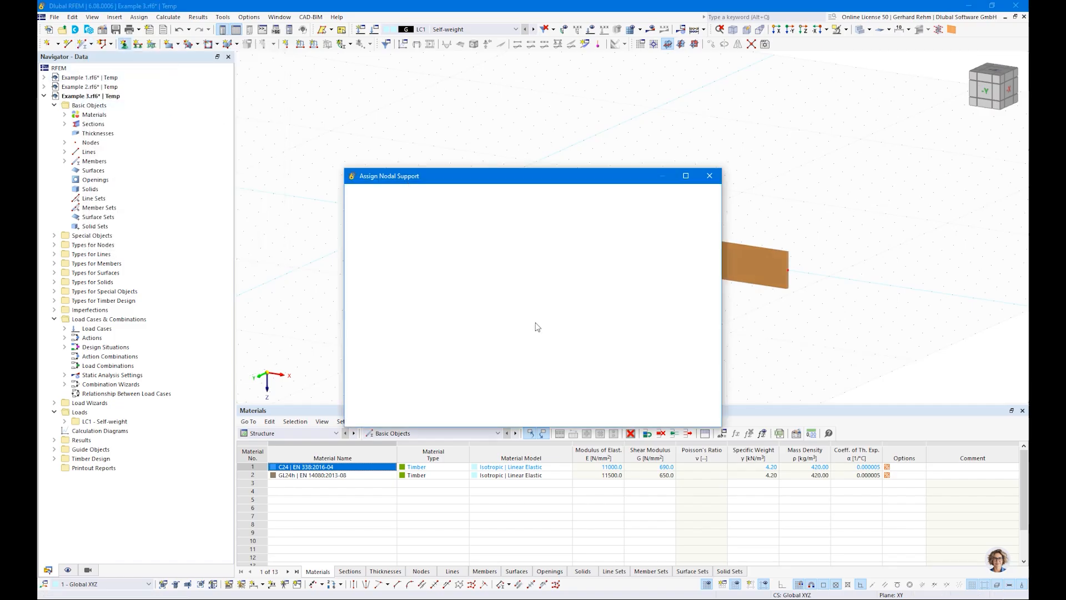
pyautogui.click(455, 249)
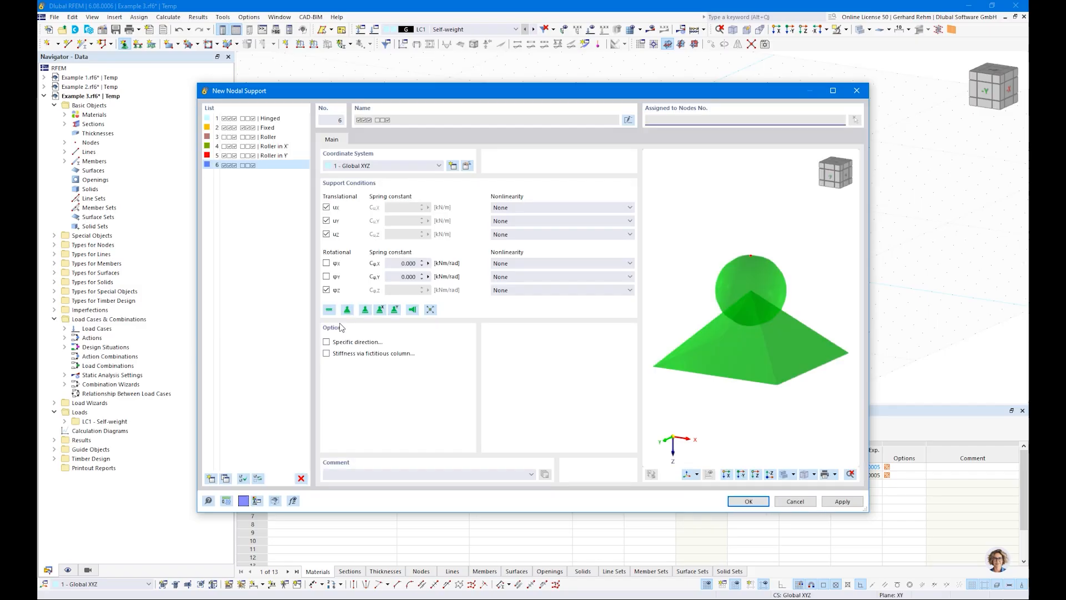
pyautogui.click(327, 263)
pyautogui.click(326, 290)
pyautogui.click(327, 207)
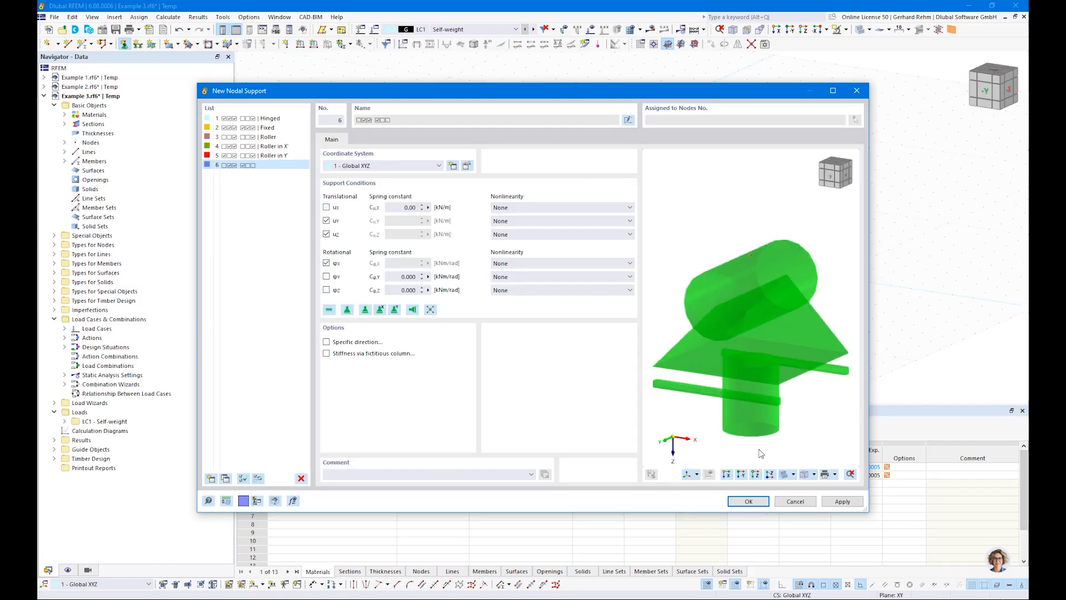
pyautogui.click(327, 207)
pyautogui.click(757, 503)
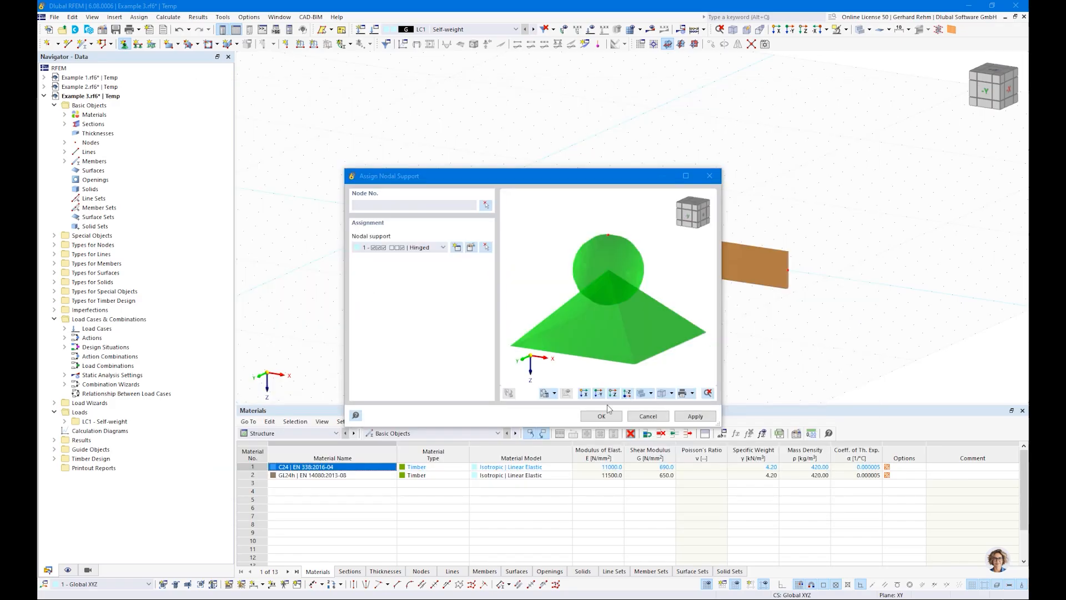
pyautogui.click(600, 418)
pyautogui.moveTo(360, 160); pyautogui.dragTo(516, 291)
# Define a nodal support fixing uY, uZ and φX with uX free, and assign it to the end node.
pyautogui.click(124, 44)
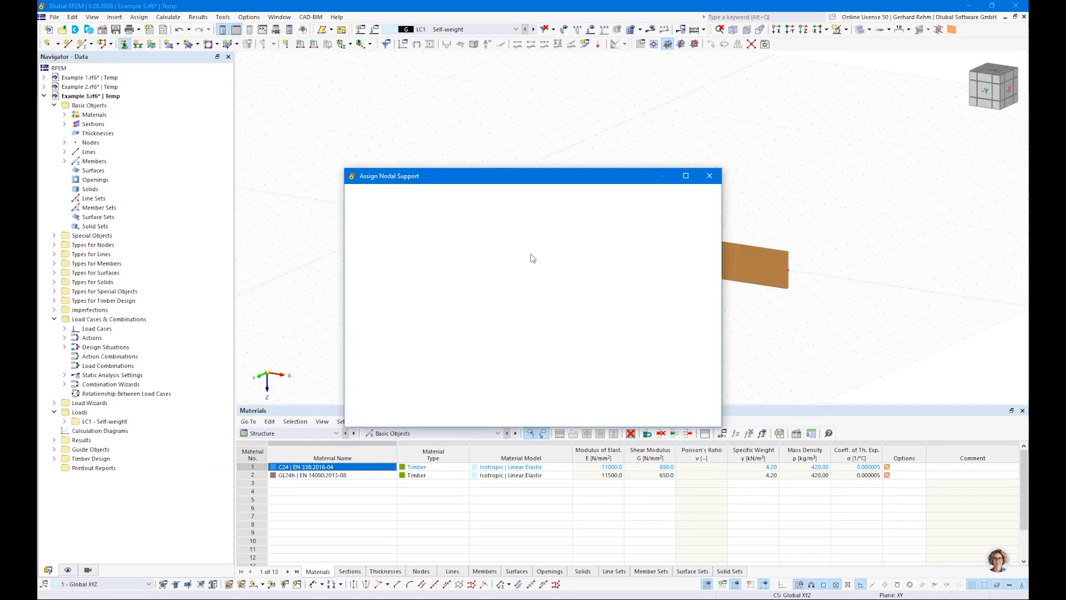
pyautogui.click(454, 244)
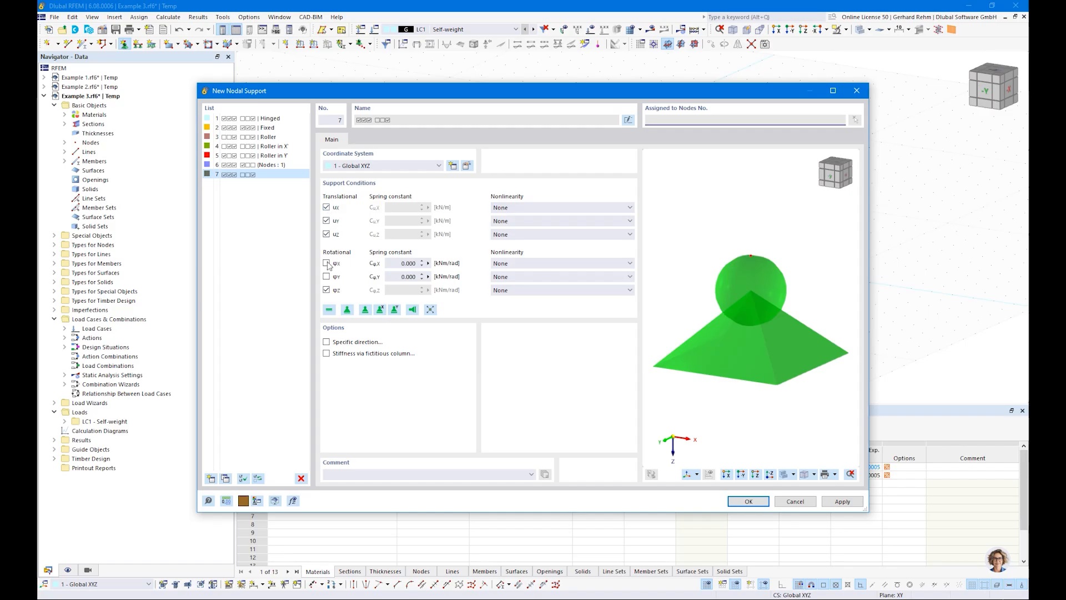
pyautogui.click(326, 289)
pyautogui.click(327, 263)
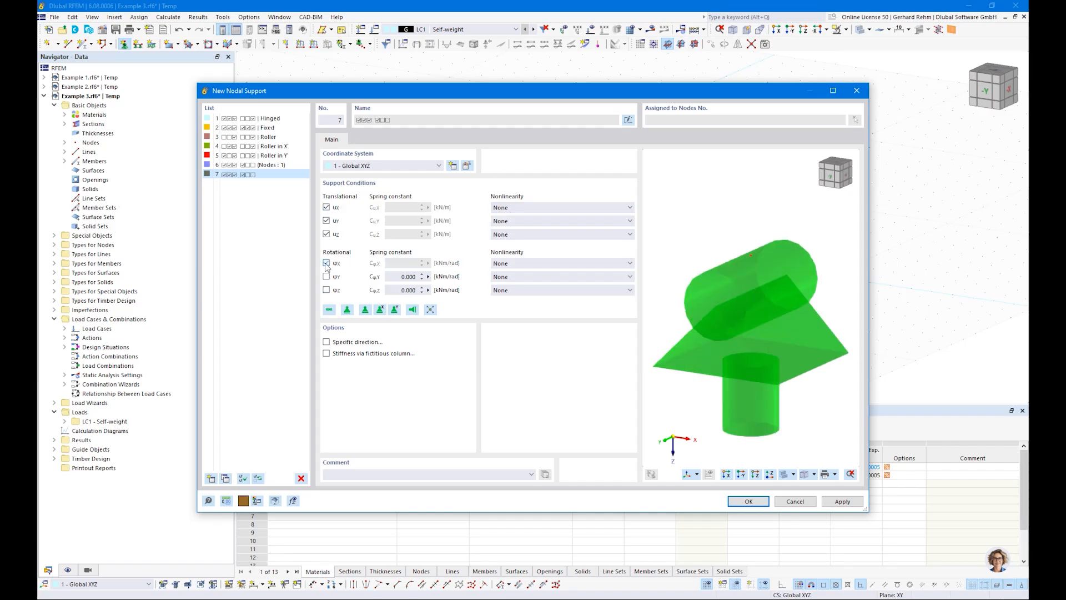
pyautogui.click(326, 207)
pyautogui.click(749, 500)
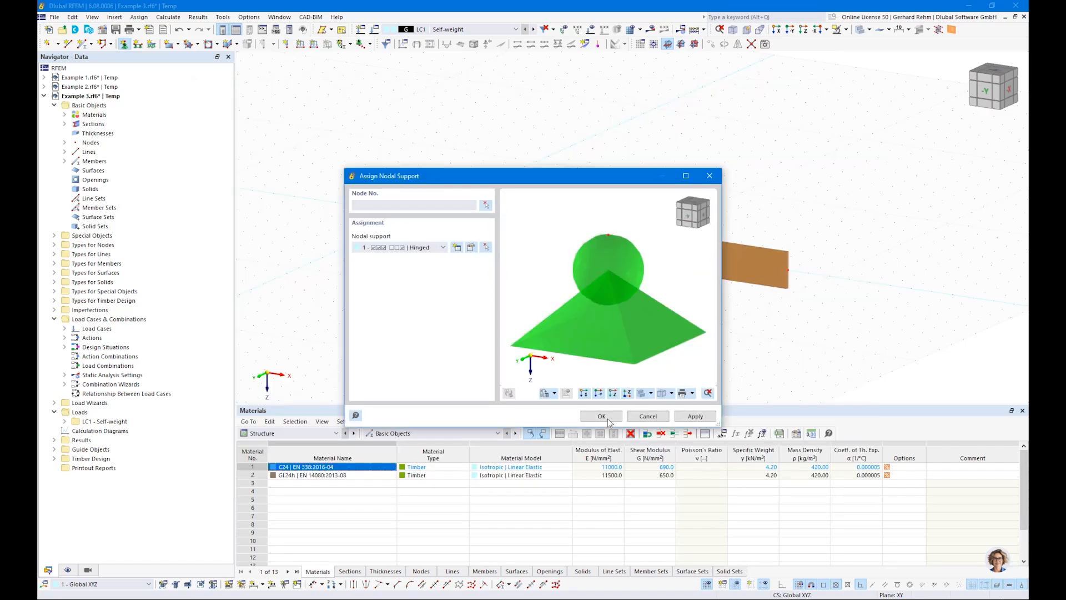
pyautogui.click(602, 417)
pyautogui.click(788, 271)
pyautogui.press('Escape')
pyautogui.rightClick(791, 278)
pyautogui.moveTo(819, 371); pyautogui.dragTo(864, 371)
pyautogui.click(661, 337)
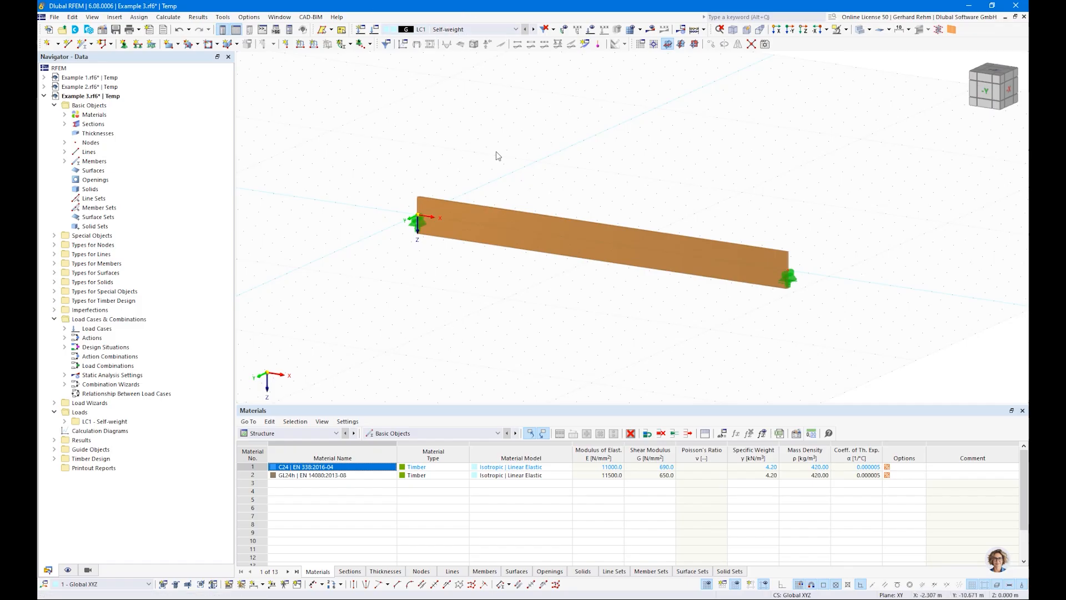
pyautogui.scroll(-1, 498, 156)
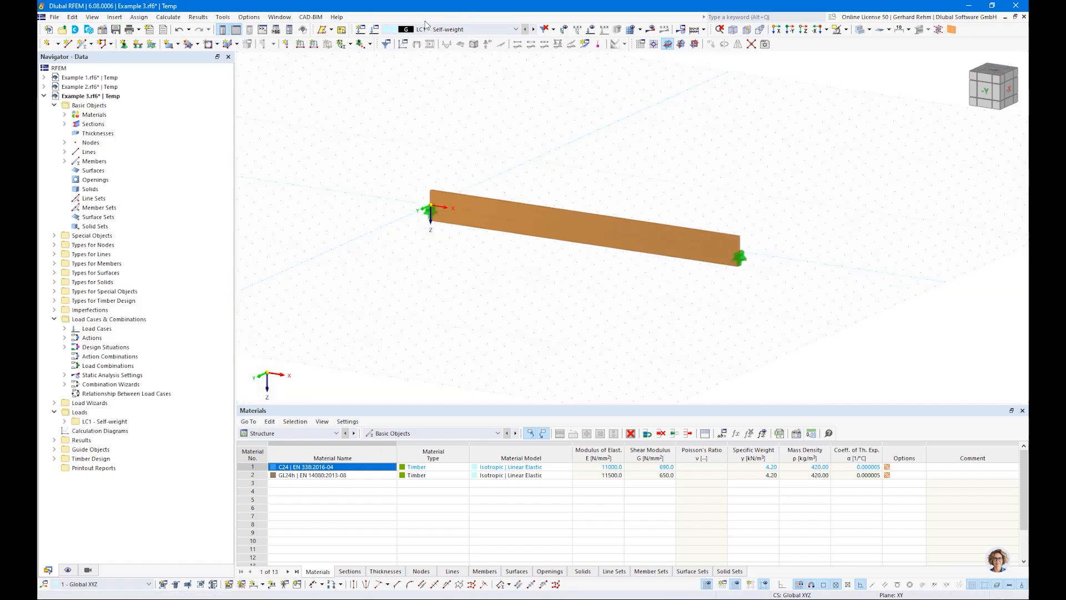
pyautogui.click(432, 31)
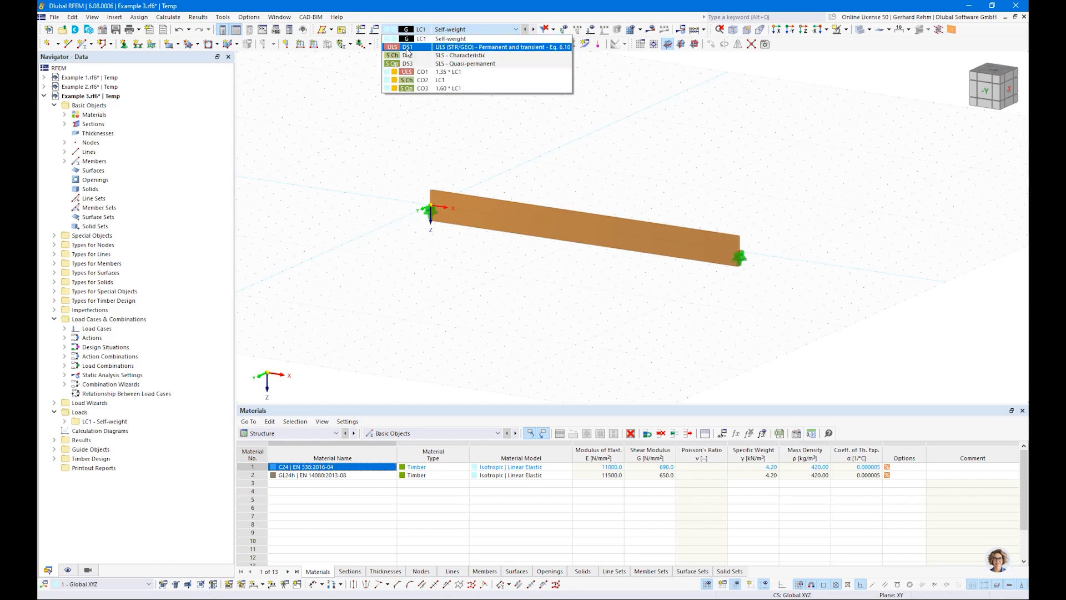
pyautogui.click(410, 146)
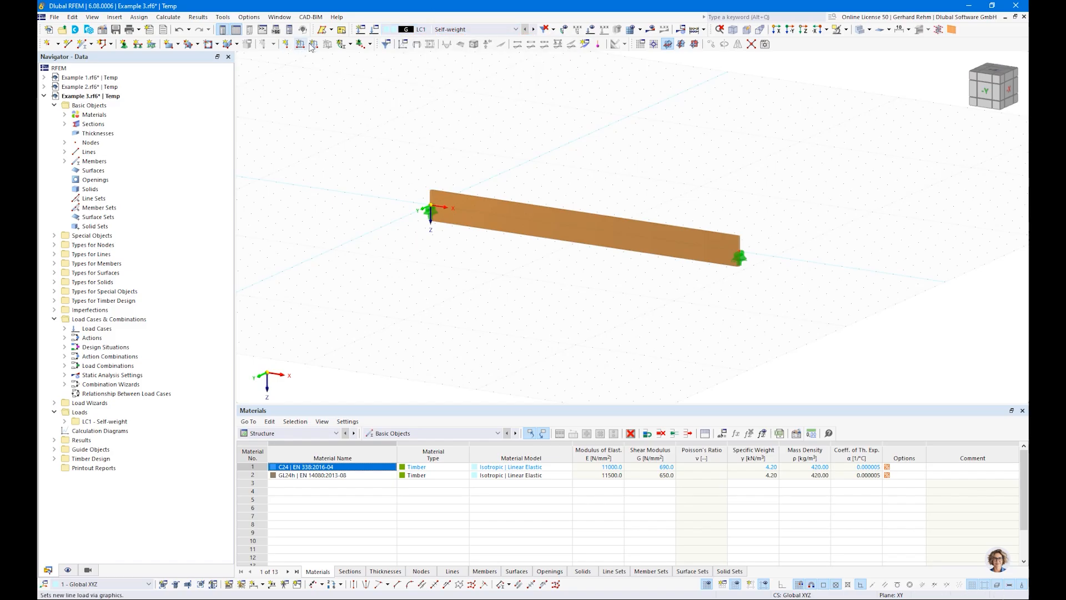
# Apply a uniform member load of 8 kN/m in global Z to the beam in LC1 Self-weight.
pyautogui.doubleClick(440, 186)
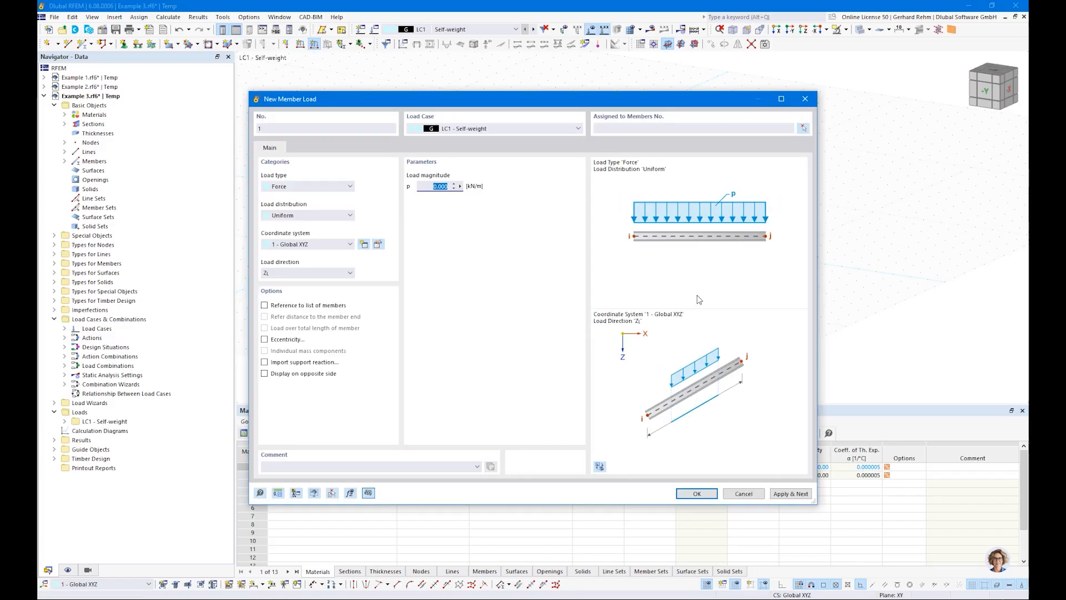
pyautogui.write('8')
pyautogui.click(697, 493)
pyautogui.click(602, 223)
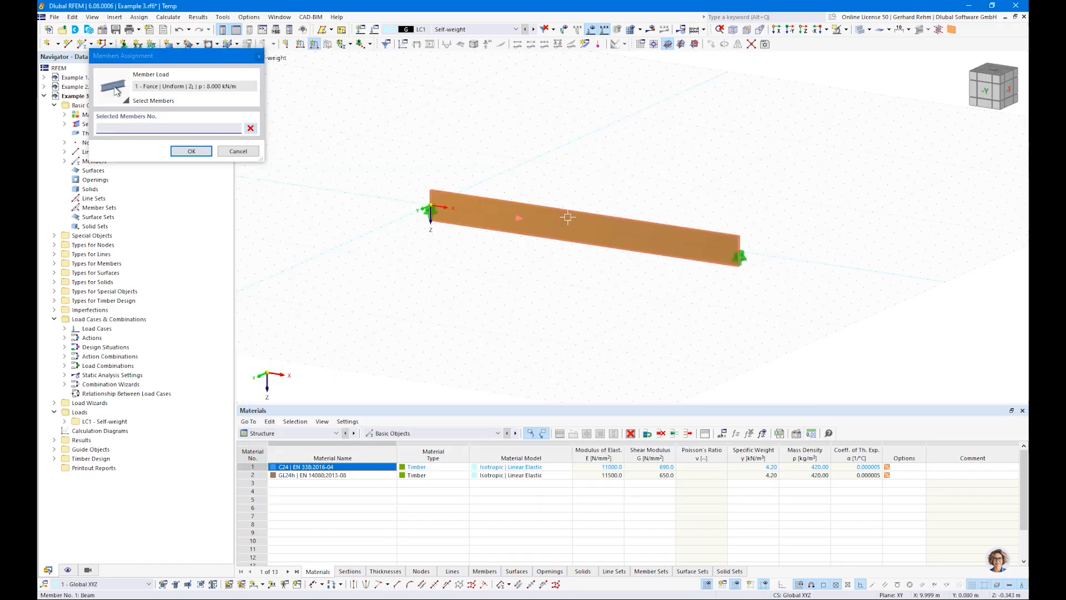
pyautogui.press('Return')
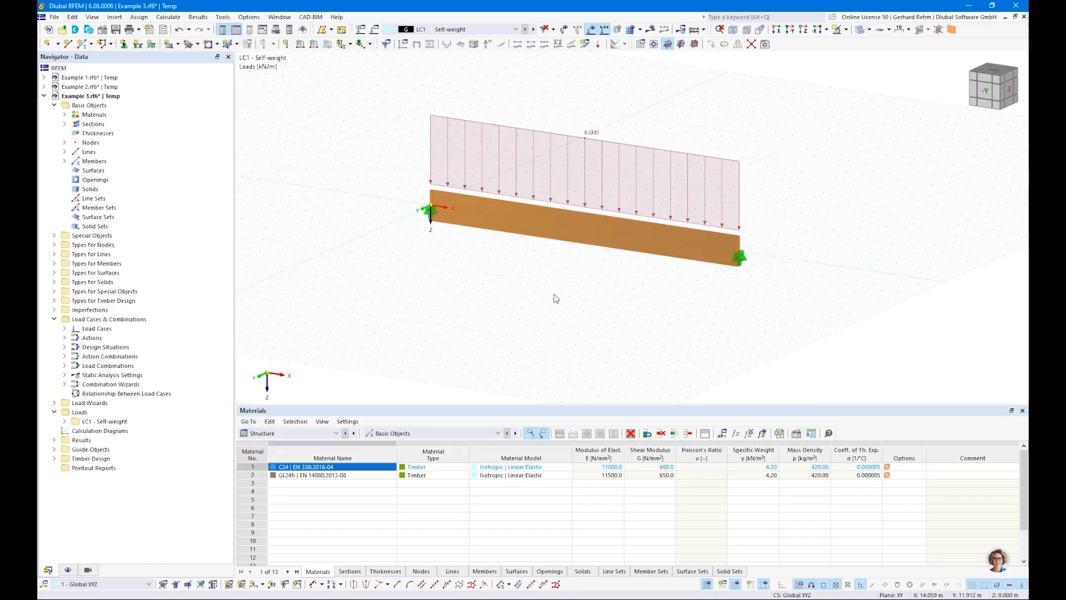
# Hide the grid in the work window.
pyautogui.rightClick(555, 299)
pyautogui.click(707, 584)
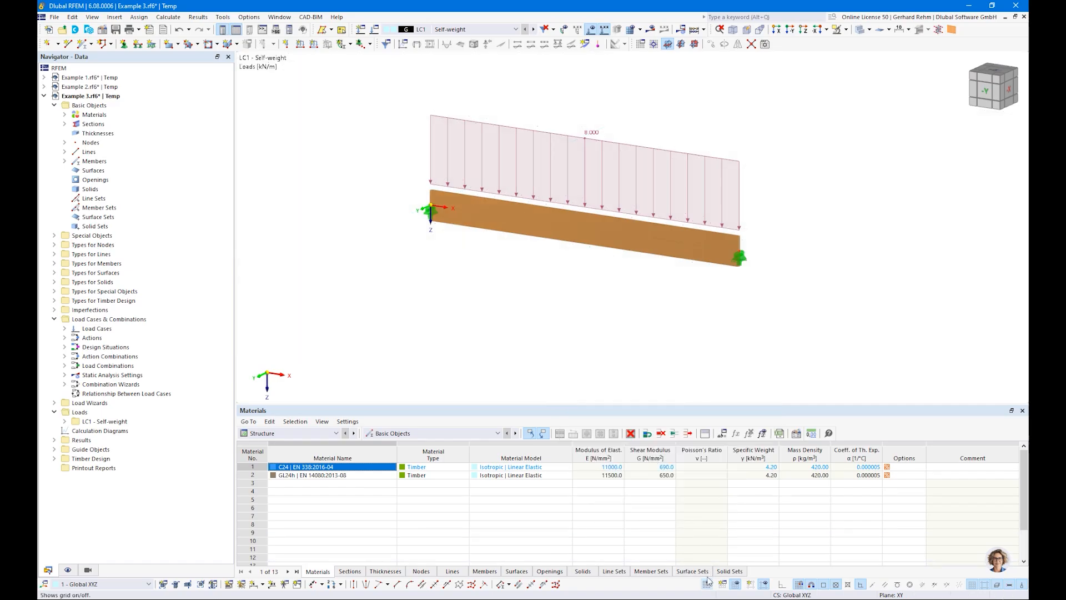
# Open the timber design objects to design and run the timber design calculation.
pyautogui.click(289, 433)
pyautogui.click(280, 465)
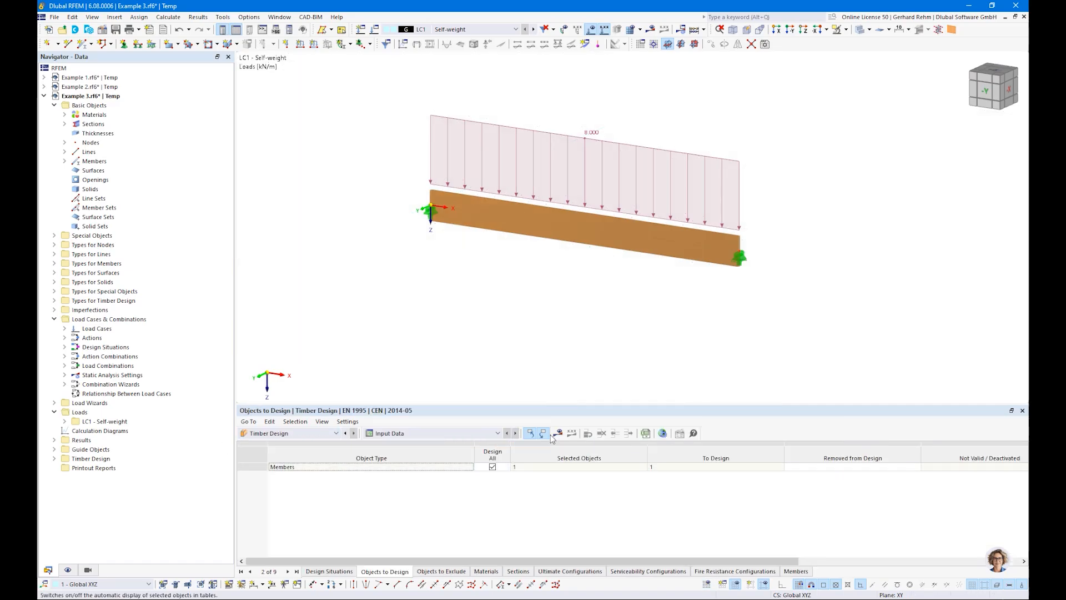
pyautogui.click(558, 434)
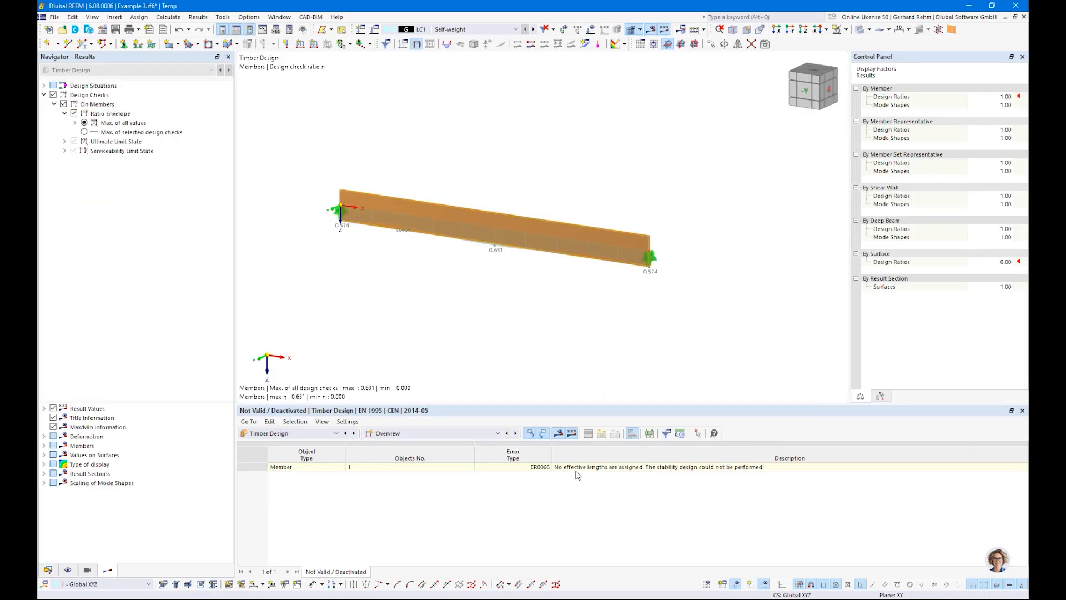
# Show the timber design ratios on members by design situation in the results table.
pyautogui.click(417, 433)
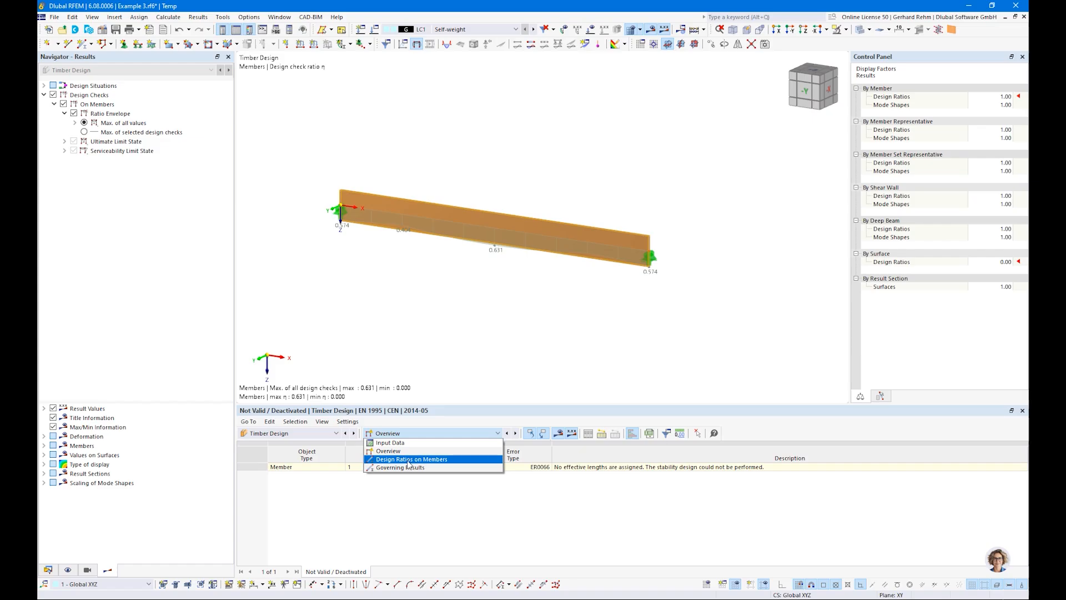
pyautogui.click(406, 462)
pyautogui.click(419, 433)
pyautogui.click(415, 460)
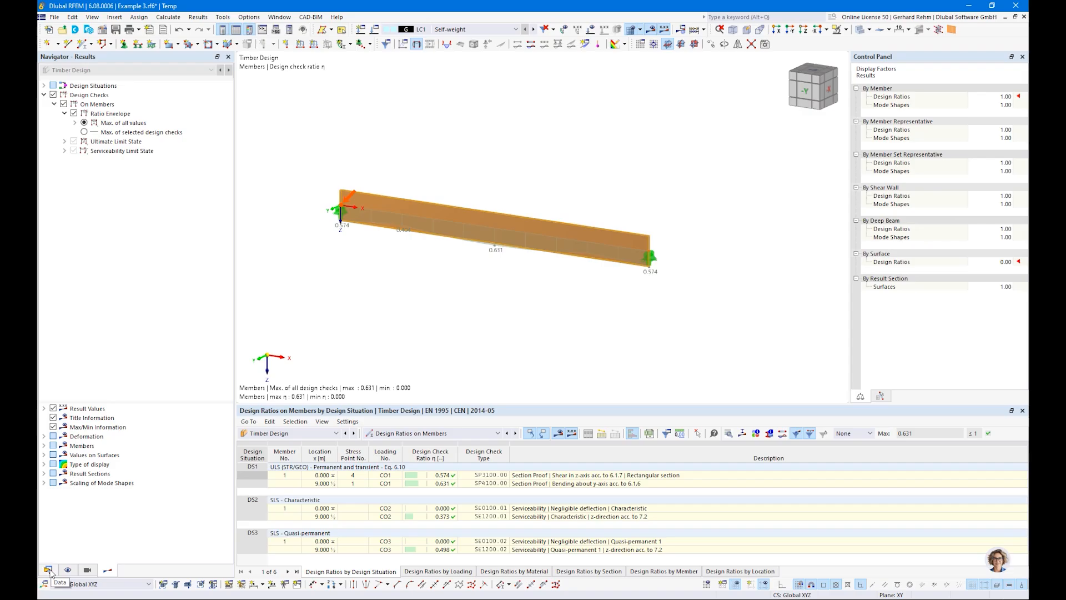
# Create a new effective length for the beam's timber design, considering lateral-torsional buckling only.
pyautogui.click(434, 483)
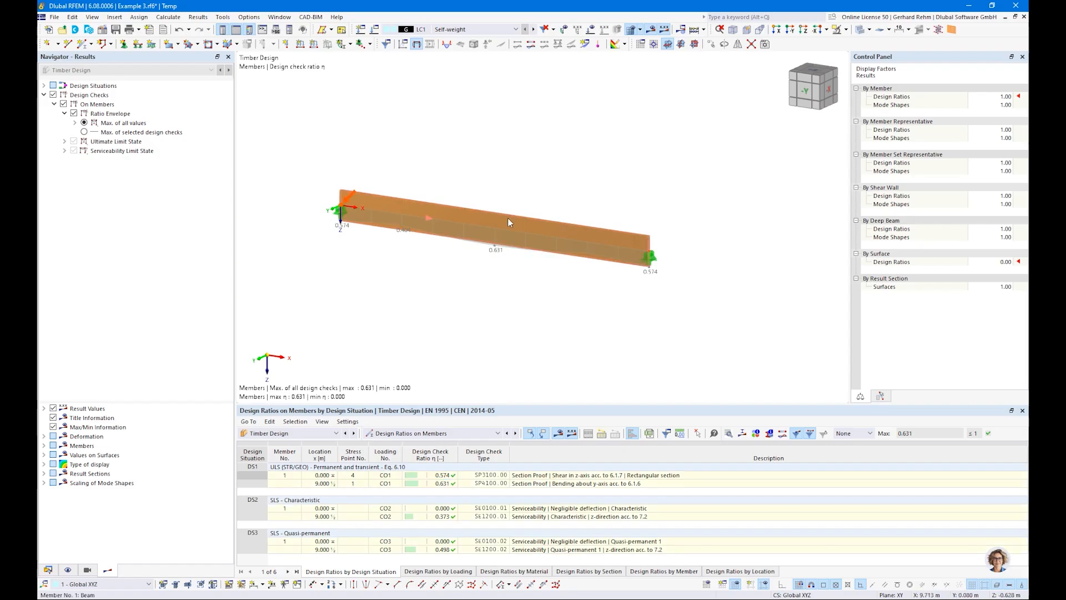
pyautogui.doubleClick(508, 218)
pyautogui.click(276, 137)
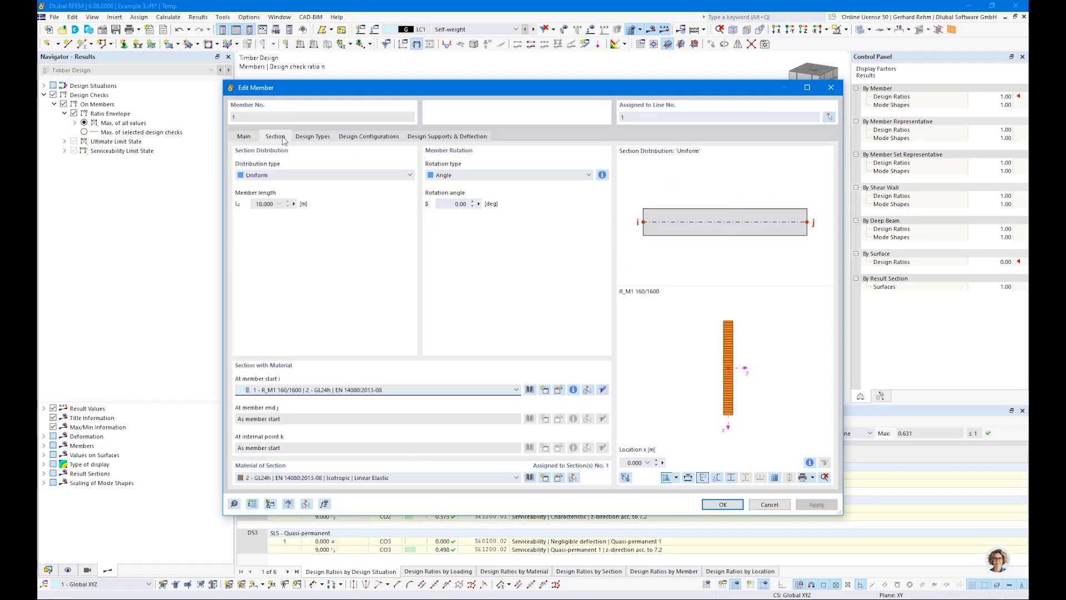
pyautogui.click(307, 137)
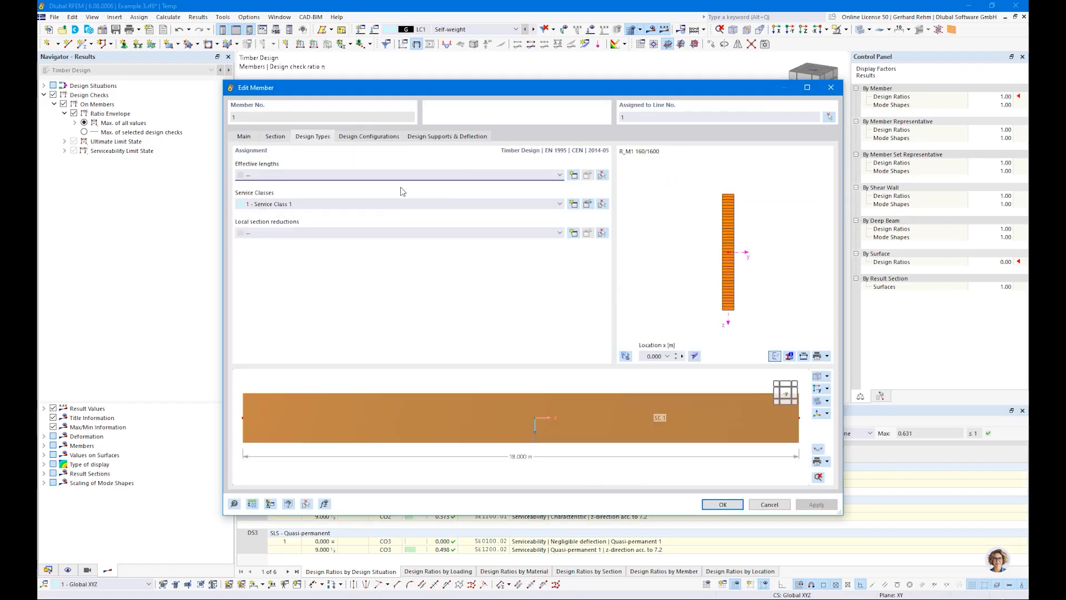
pyautogui.click(573, 175)
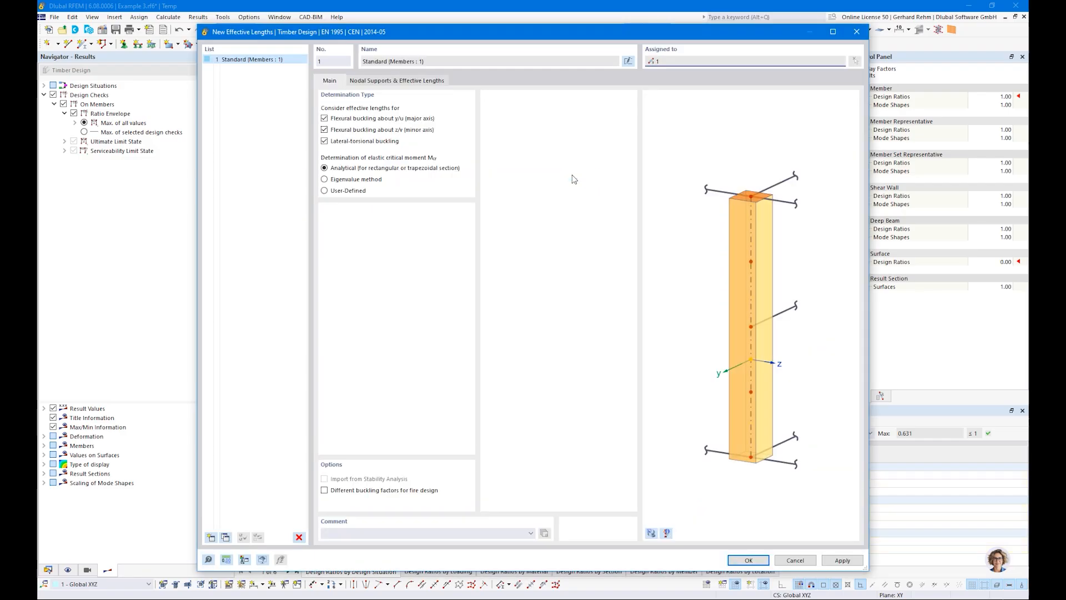
pyautogui.click(324, 119)
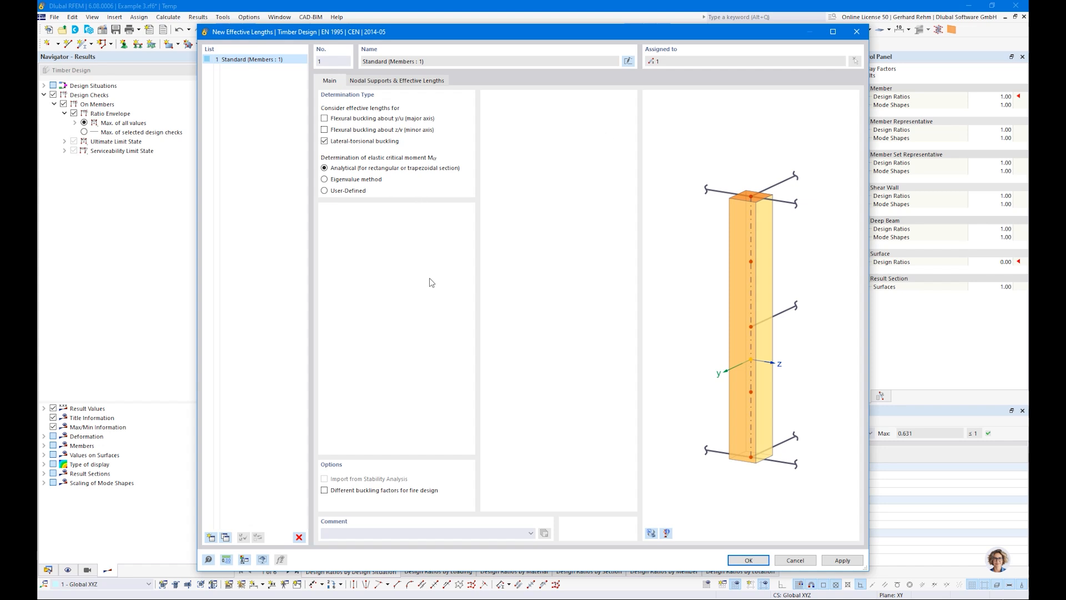
# Set the lateral-torsional buckling factor kcr to 0.900 for a beam with uniformly distributed load and apply it to the beam.
pyautogui.click(393, 82)
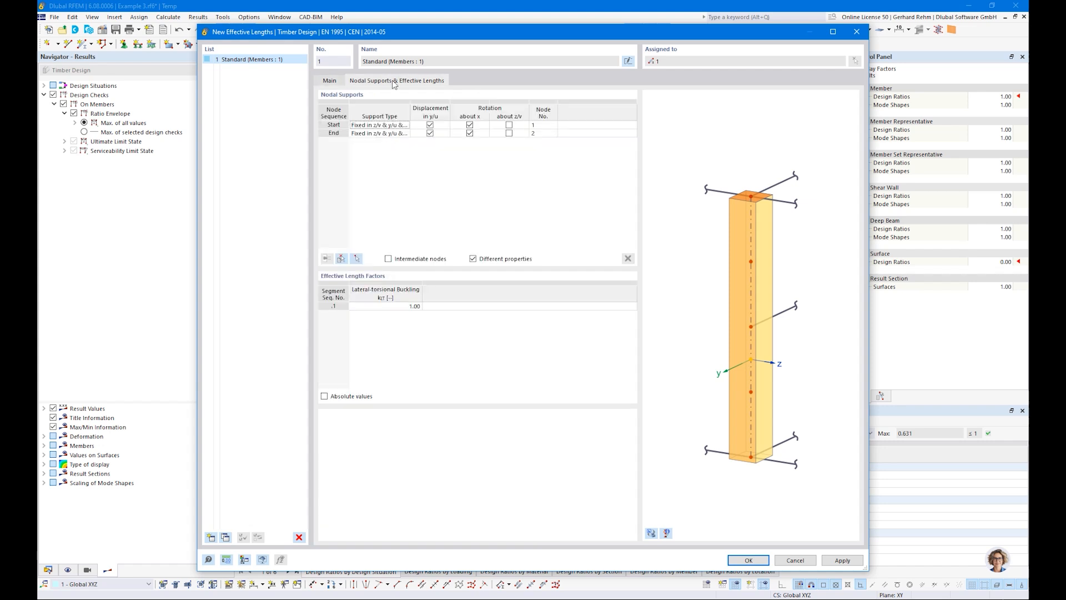
pyautogui.click(332, 82)
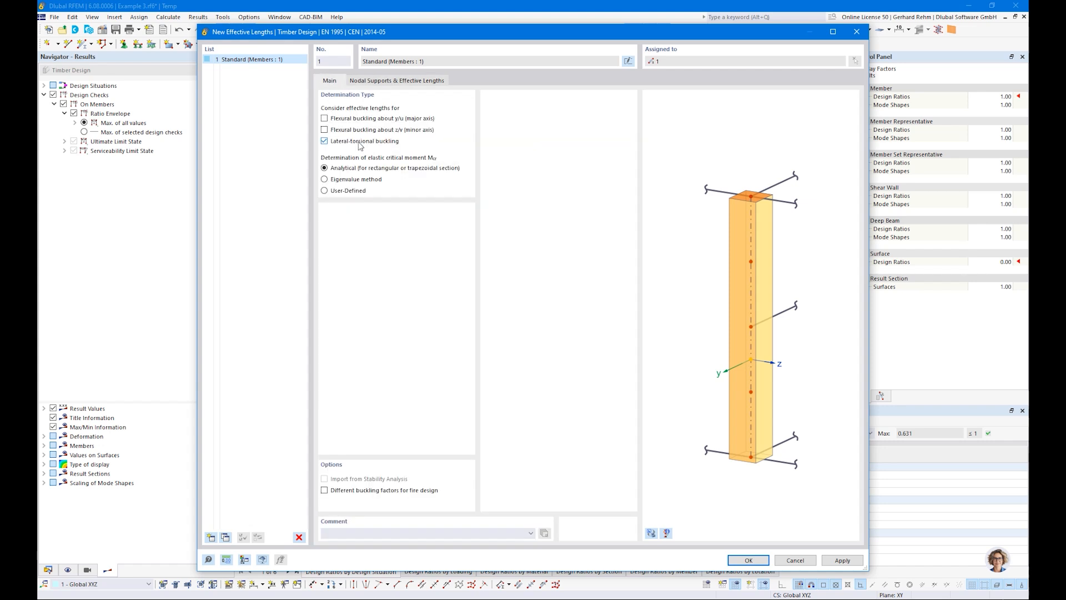
pyautogui.click(376, 82)
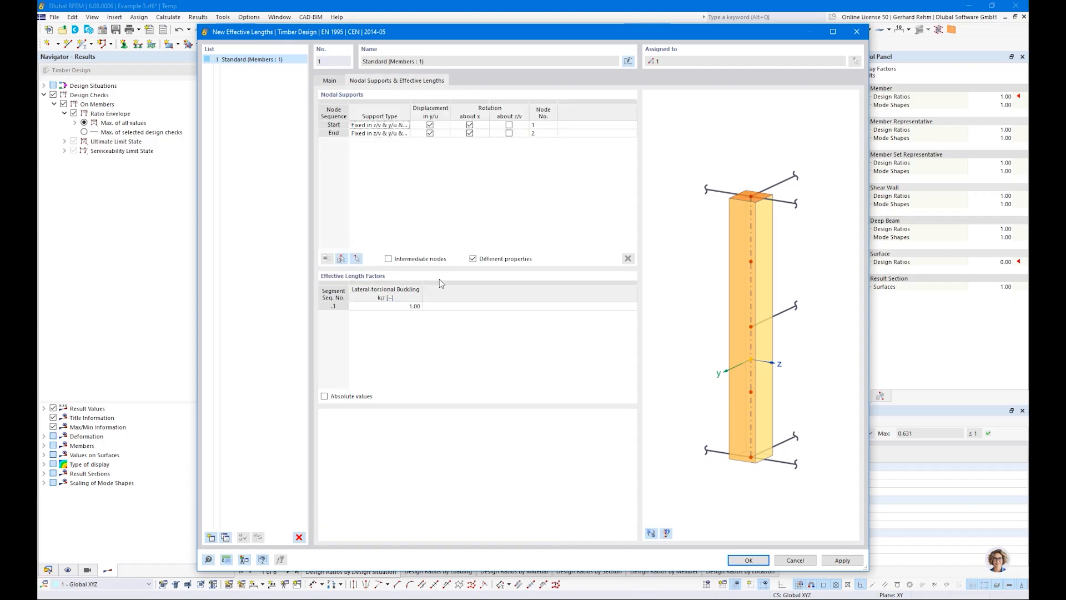
pyautogui.click(373, 308)
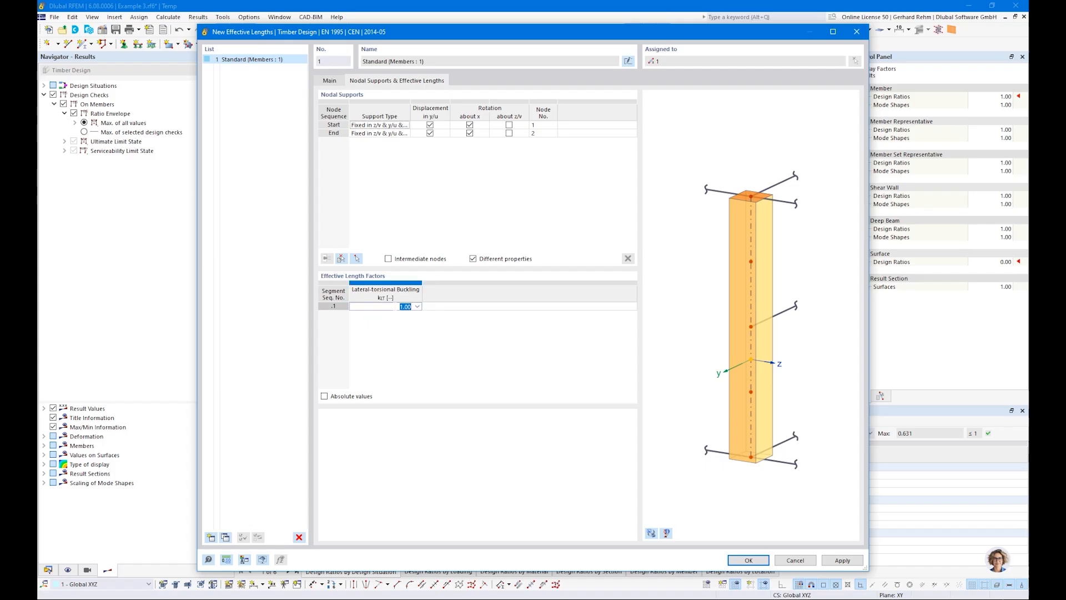
pyautogui.click(418, 307)
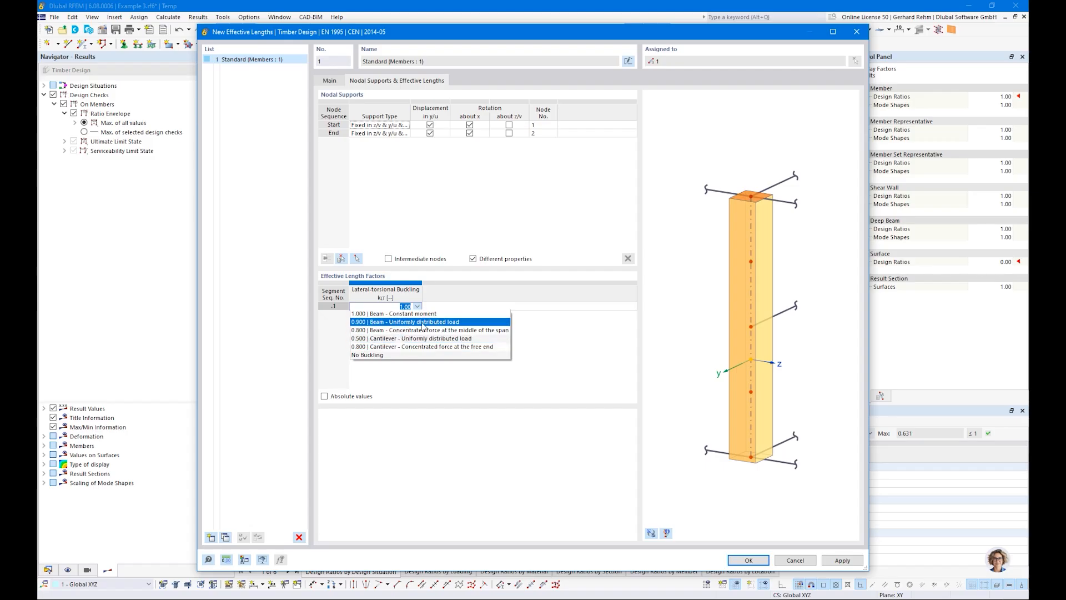
pyautogui.click(422, 324)
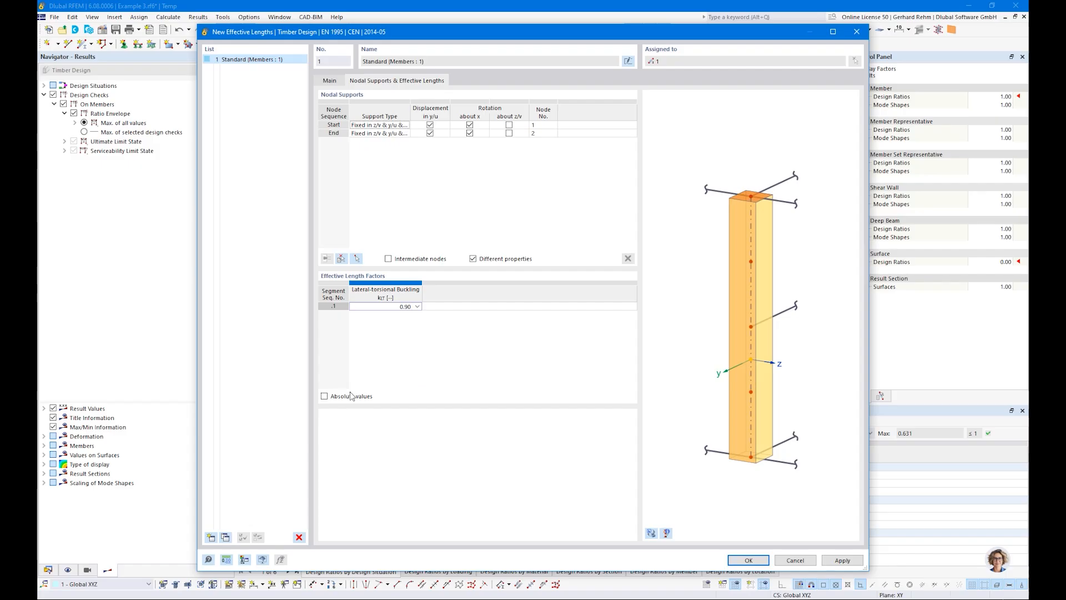
pyautogui.click(324, 397)
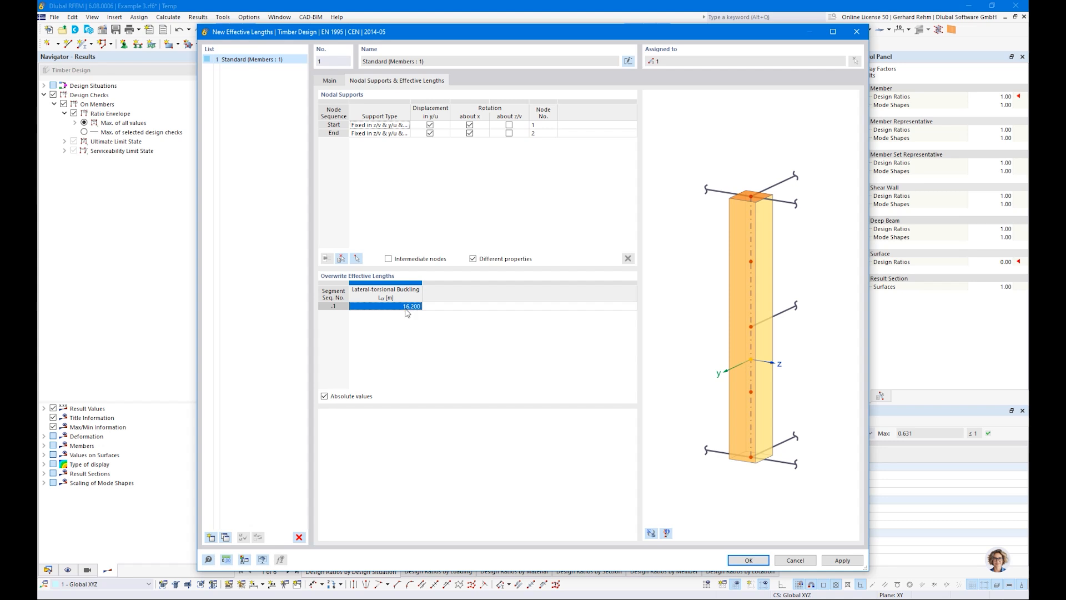
pyautogui.click(324, 397)
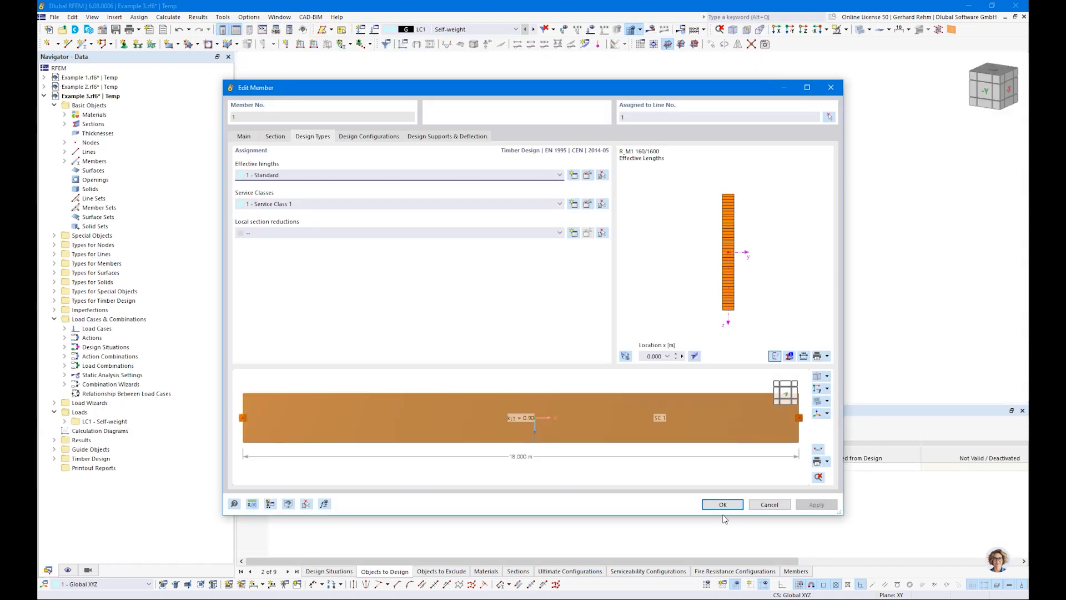
pyautogui.click(722, 504)
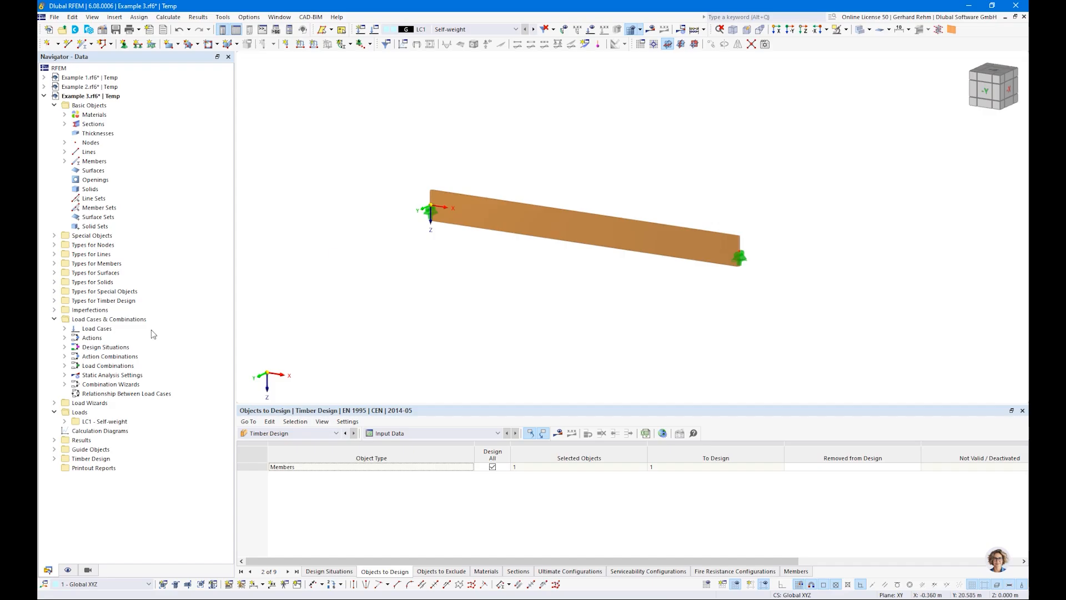
# Review the stability parameters of the default ultimate configuration for timber design.
pyautogui.click(53, 458)
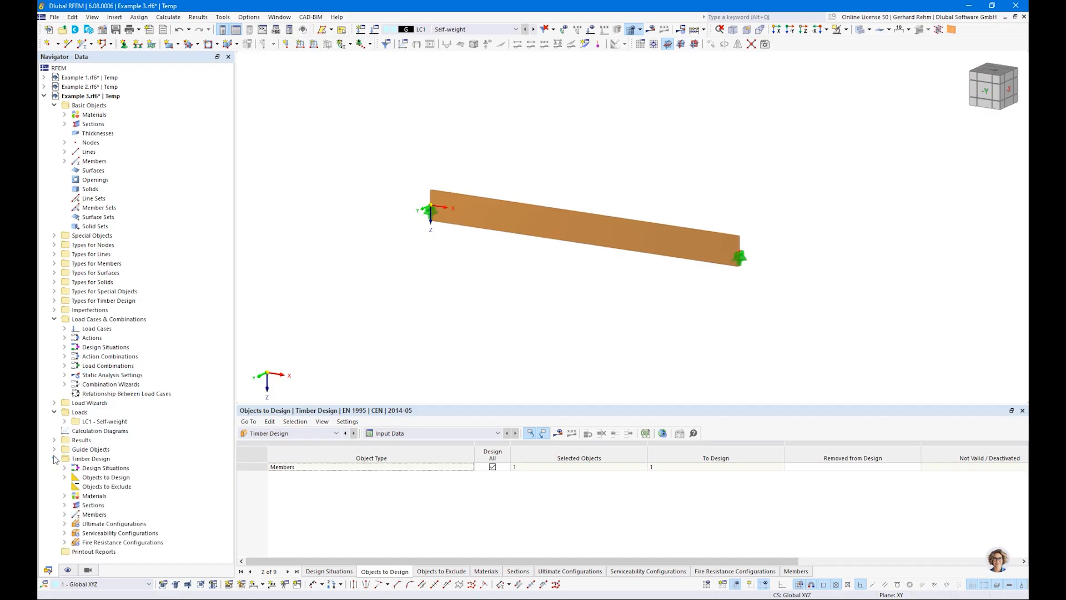
pyautogui.click(64, 524)
pyautogui.doubleClick(104, 532)
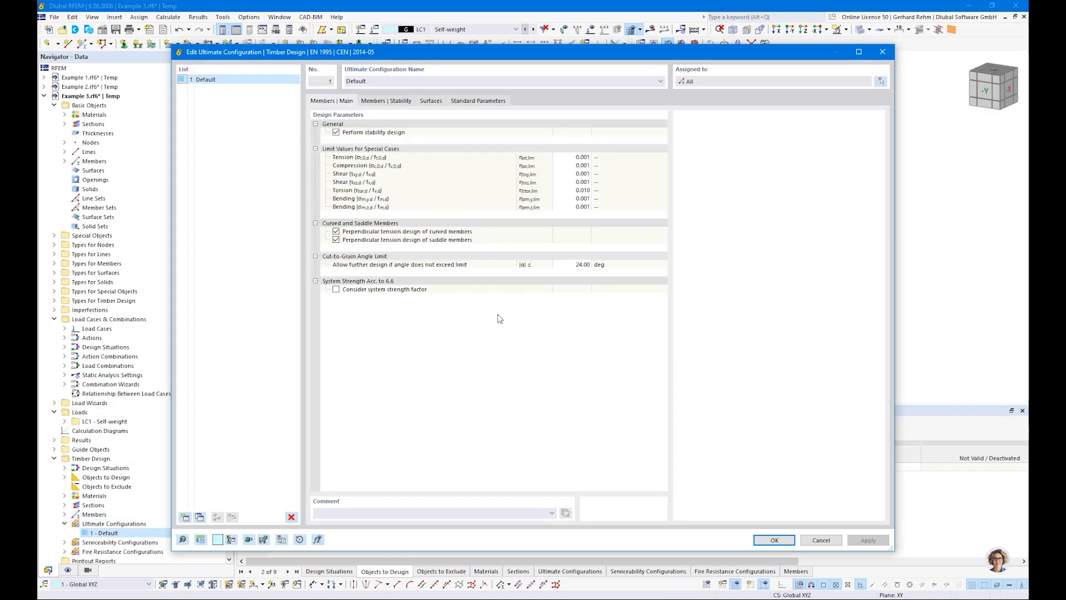
pyautogui.click(392, 102)
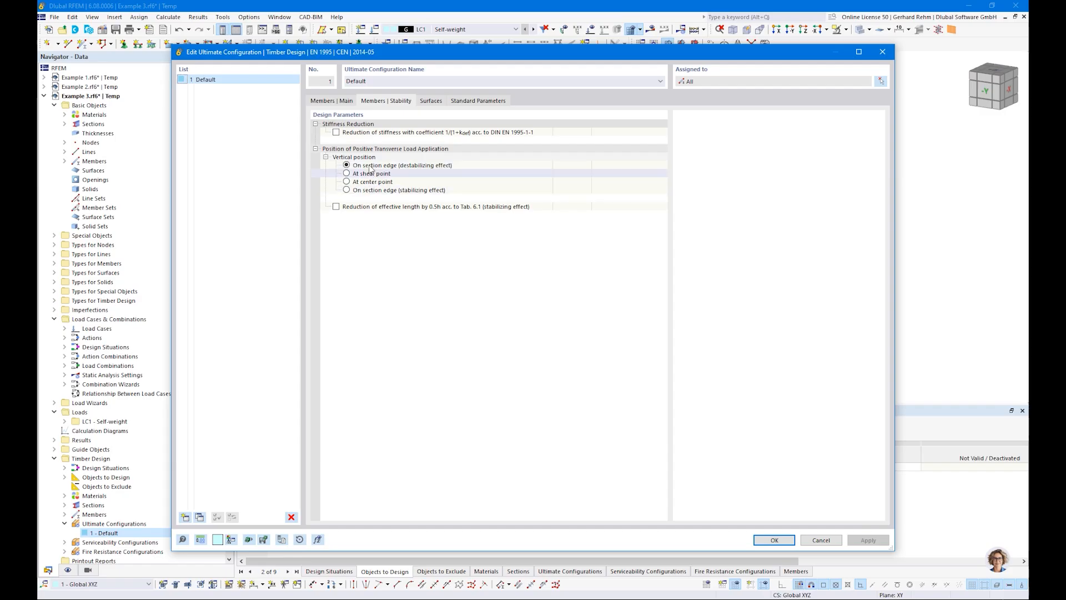
pyautogui.moveTo(364, 55); pyautogui.dragTo(376, 306)
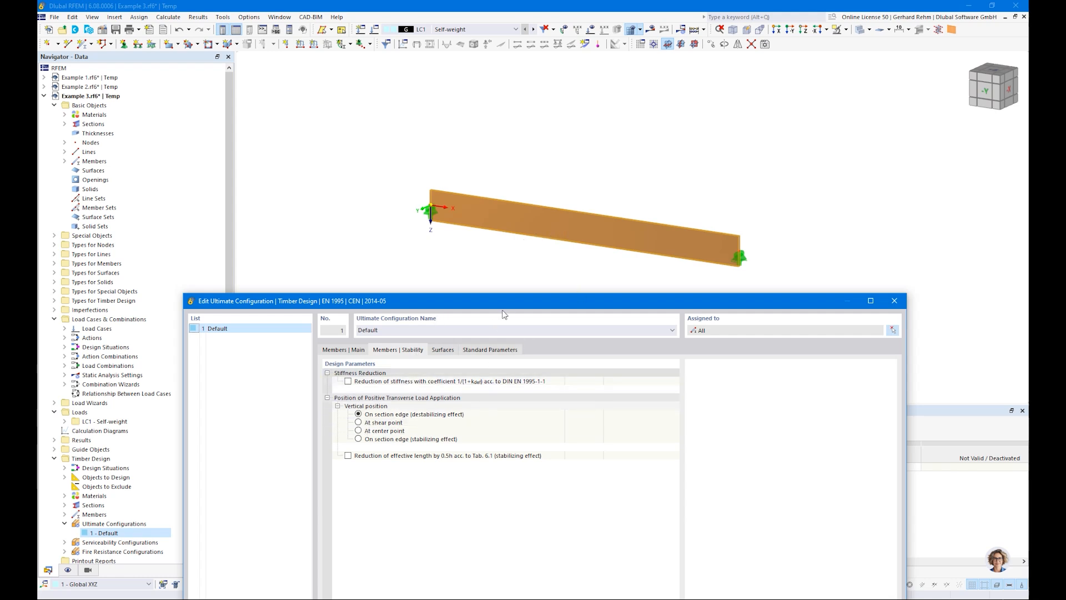
pyautogui.moveTo(500, 301); pyautogui.dragTo(485, 67)
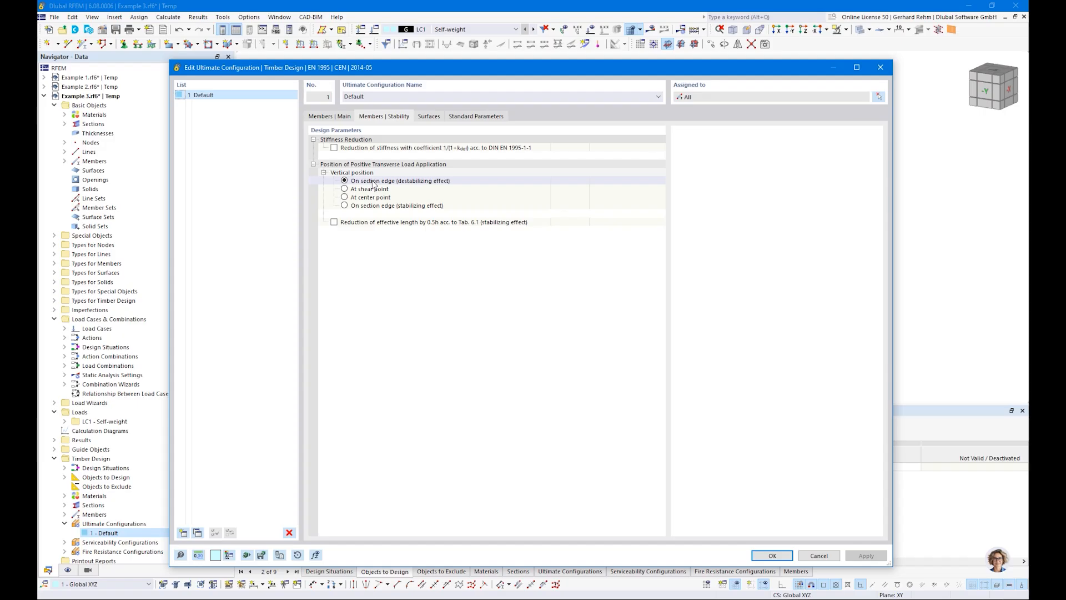
pyautogui.click(773, 555)
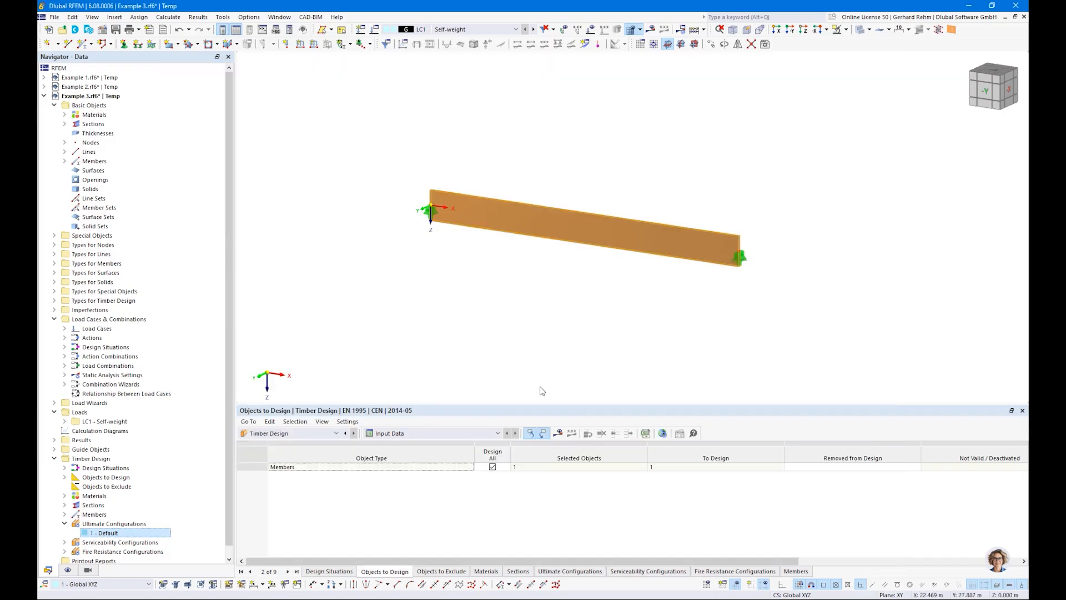
# Rerun the timber design calculation.
pyautogui.click(558, 434)
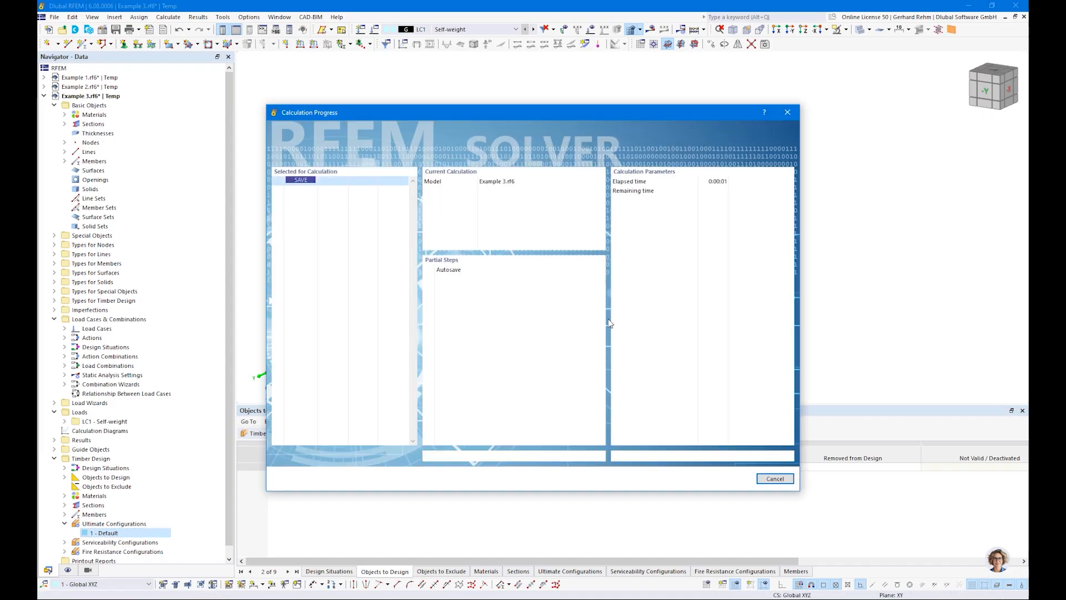
pyautogui.click(399, 433)
pyautogui.click(389, 459)
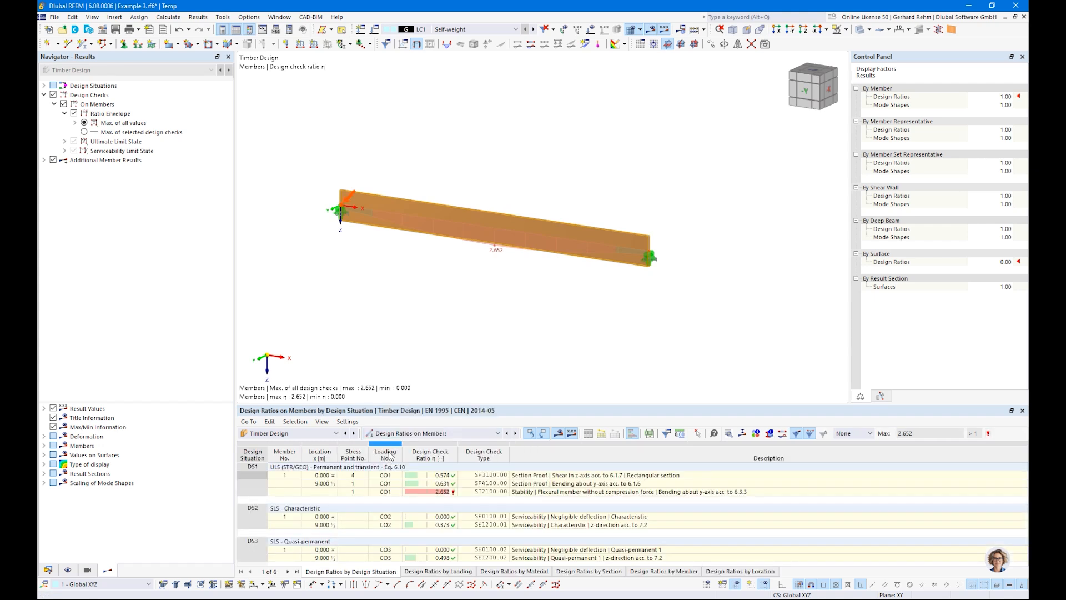
# Delete the design situations DS2 and DS3 from the model.
pyautogui.click(51, 572)
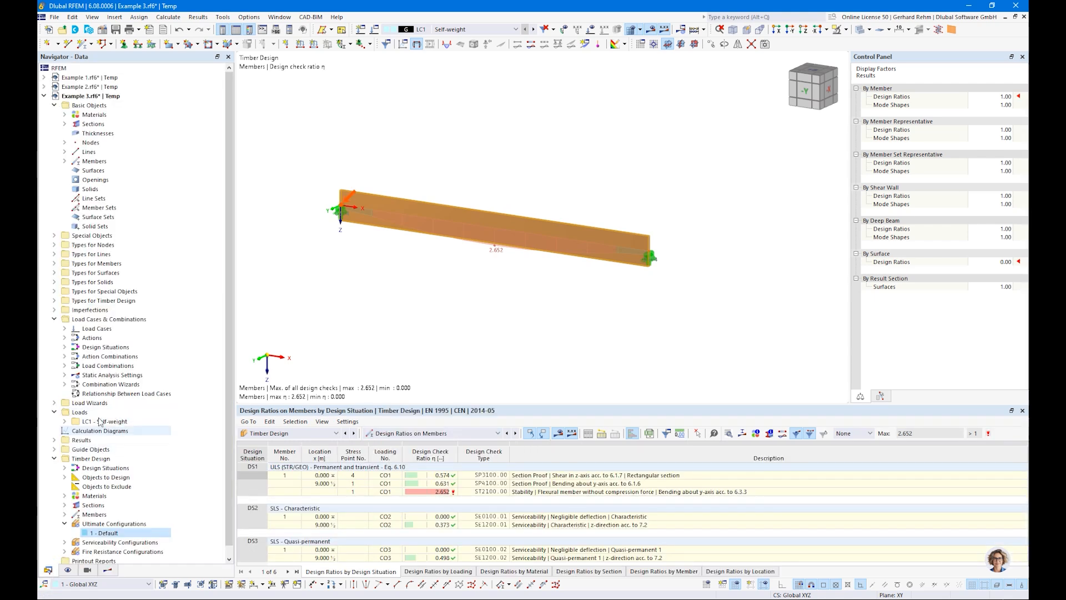
pyautogui.doubleClick(104, 347)
pyautogui.click(110, 366)
pyautogui.keyDown('shift'); pyautogui.click(111, 375); pyautogui.keyUp('shift')
pyautogui.press('Delete')
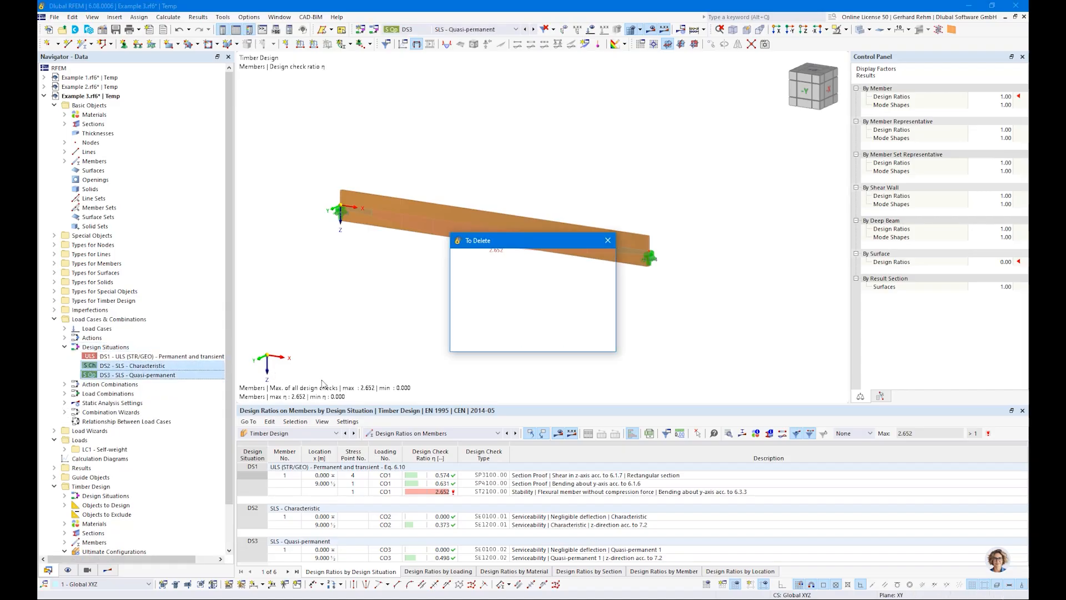
pyautogui.click(548, 343)
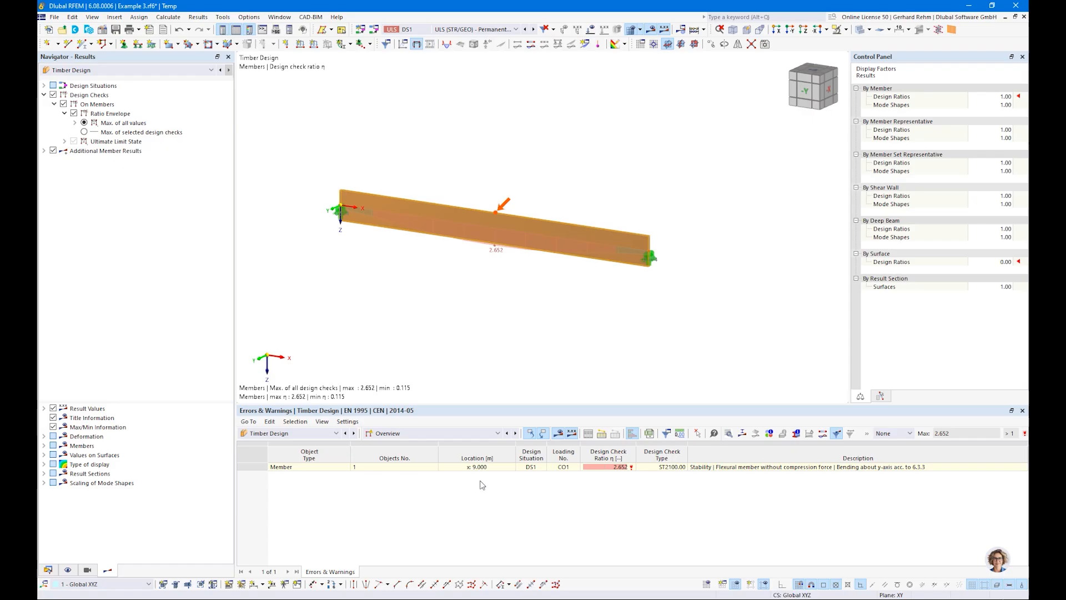
# Switch the results table from errors and warnings to design ratios on members by design situation.
pyautogui.click(618, 472)
pyautogui.click(442, 435)
pyautogui.click(437, 459)
pyautogui.click(450, 493)
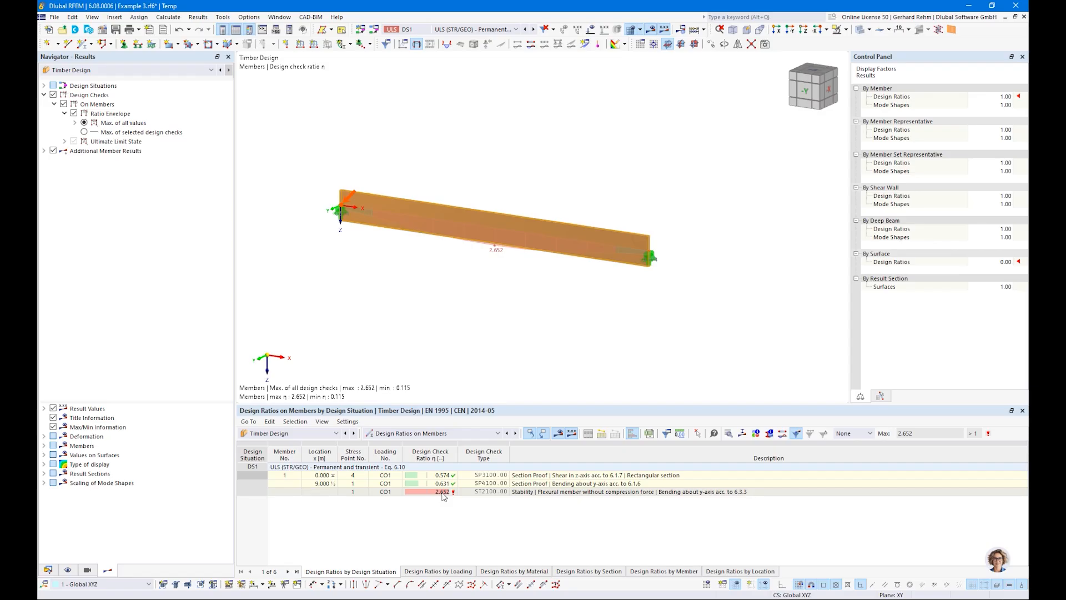
# Open and examine the design check details of the stability check ST2100 for the beam.
pyautogui.click(532, 496)
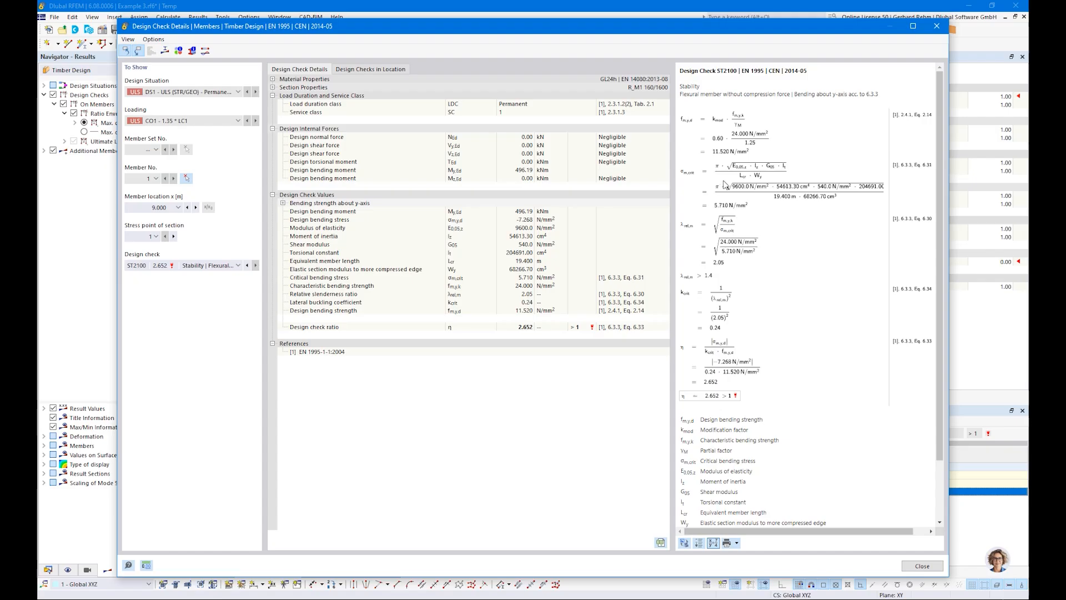
pyautogui.click(912, 26)
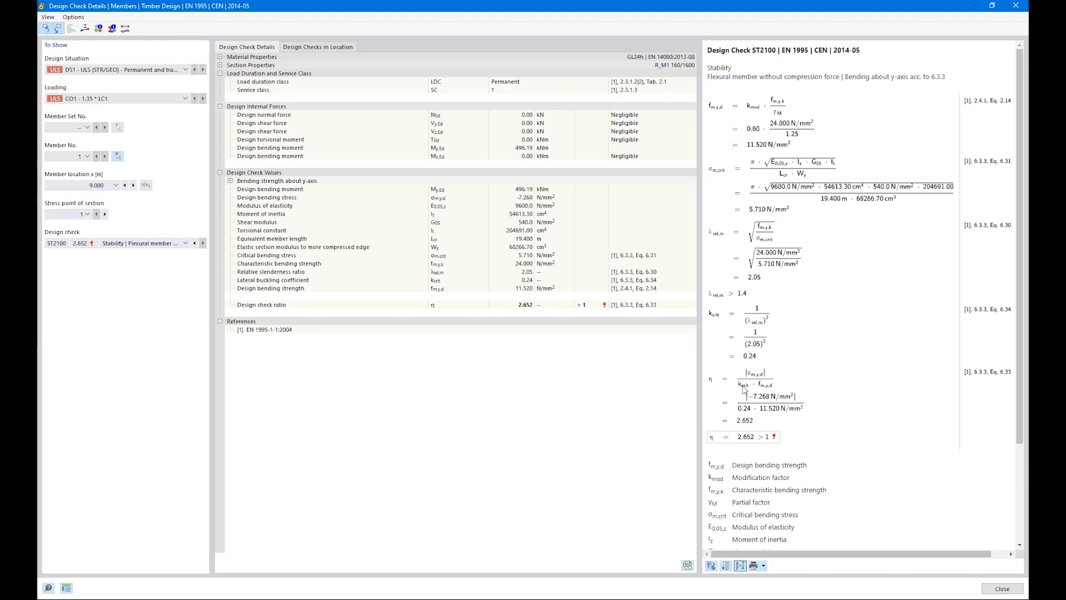
pyautogui.click(133, 243)
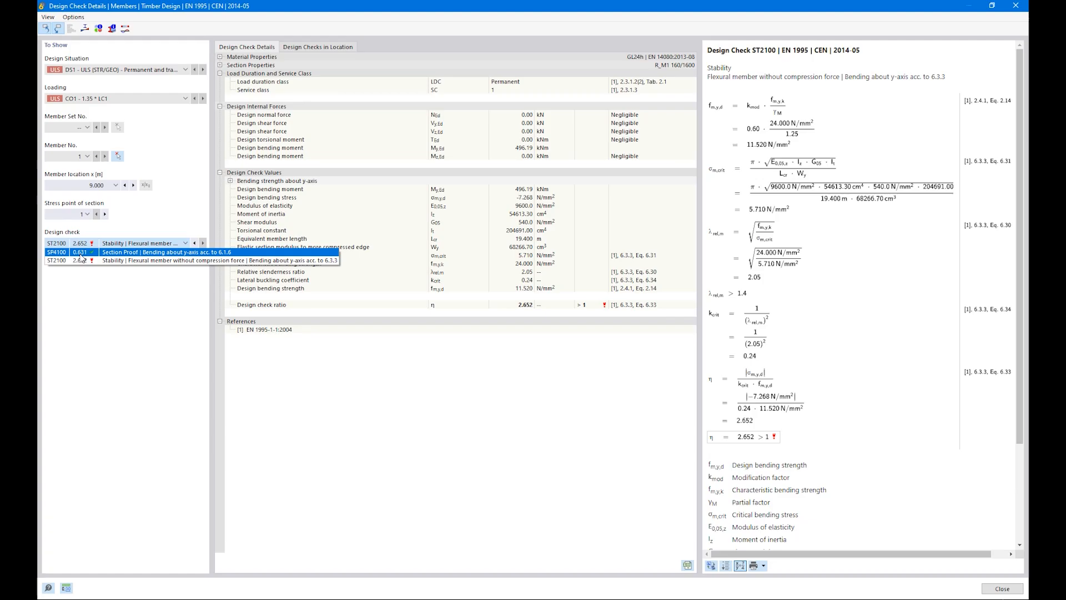
pyautogui.click(760, 441)
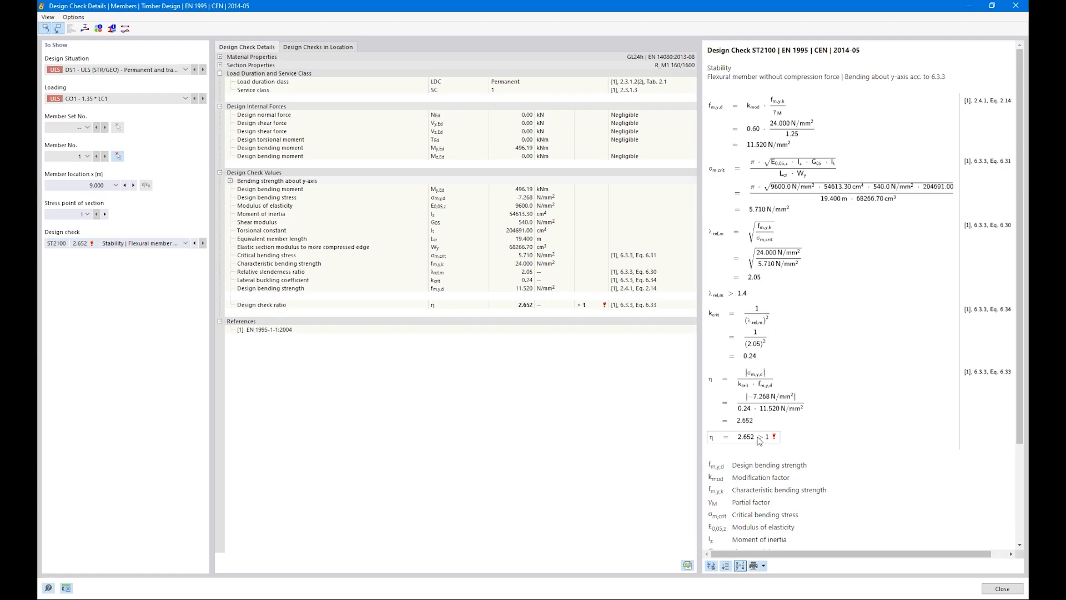
pyautogui.click(987, 588)
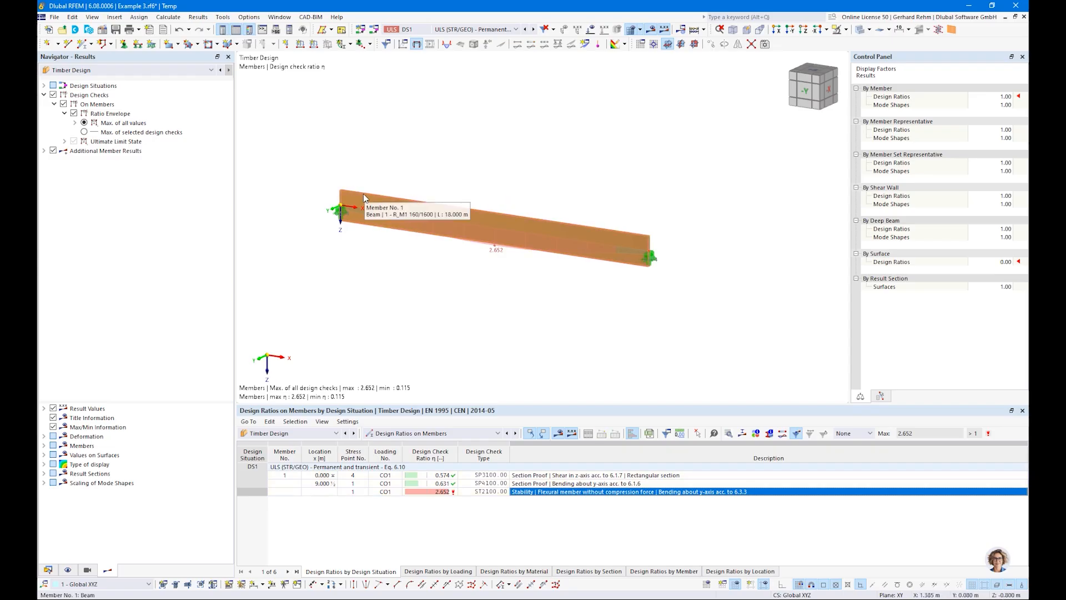
pyautogui.moveTo(454, 240)
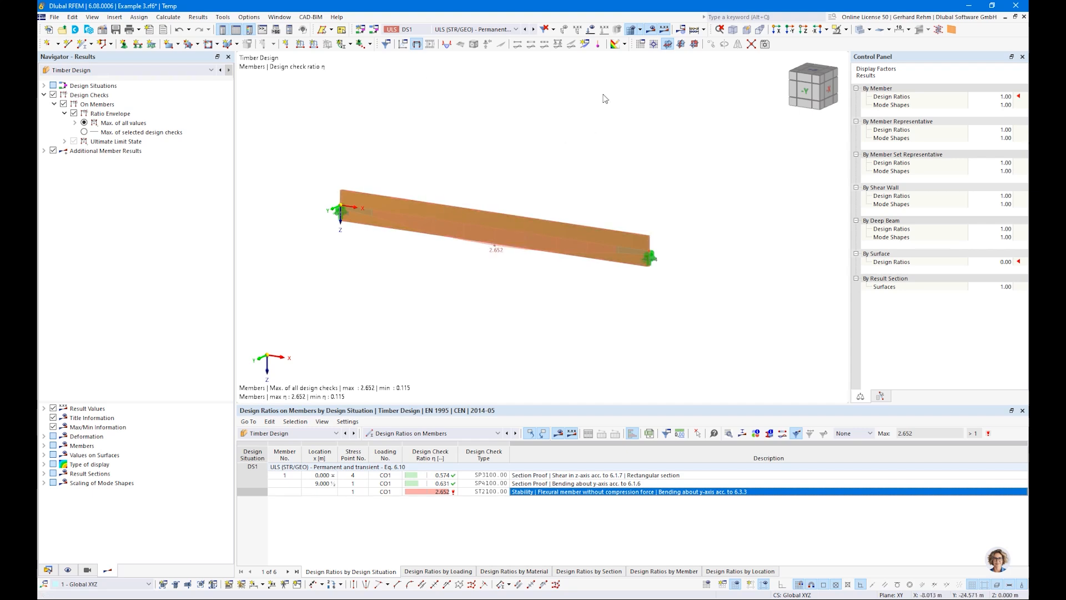
pyautogui.keyDown('ctrl'); pyautogui.moveTo(625, 152); pyautogui.dragTo(676, 251, button='middle'); pyautogui.keyUp('ctrl')
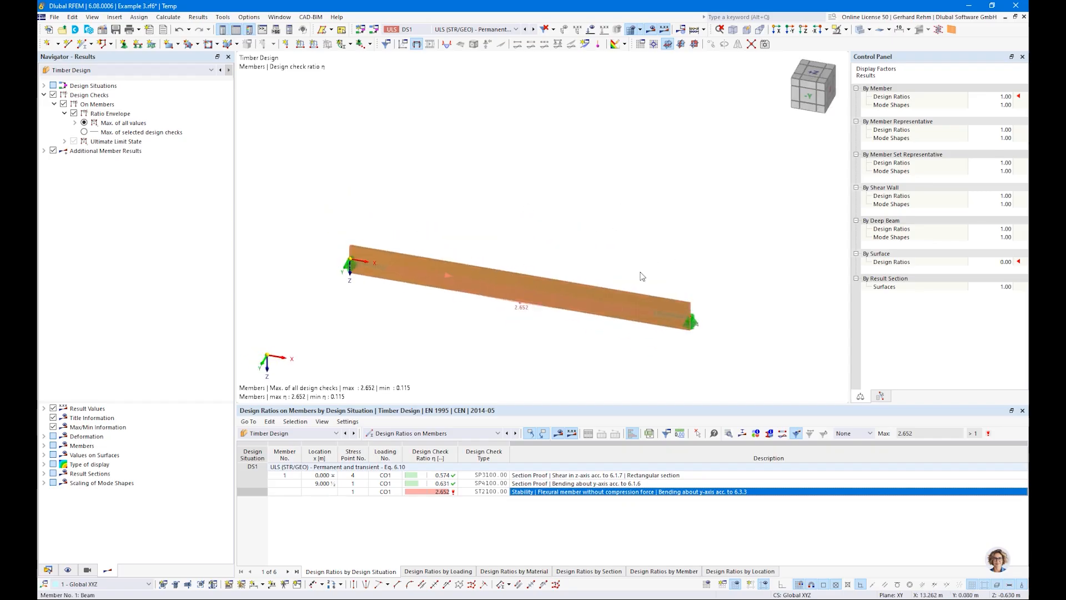
pyautogui.moveTo(645, 313)
pyautogui.moveTo(363, 340); pyautogui.dragTo(372, 268, button='middle')
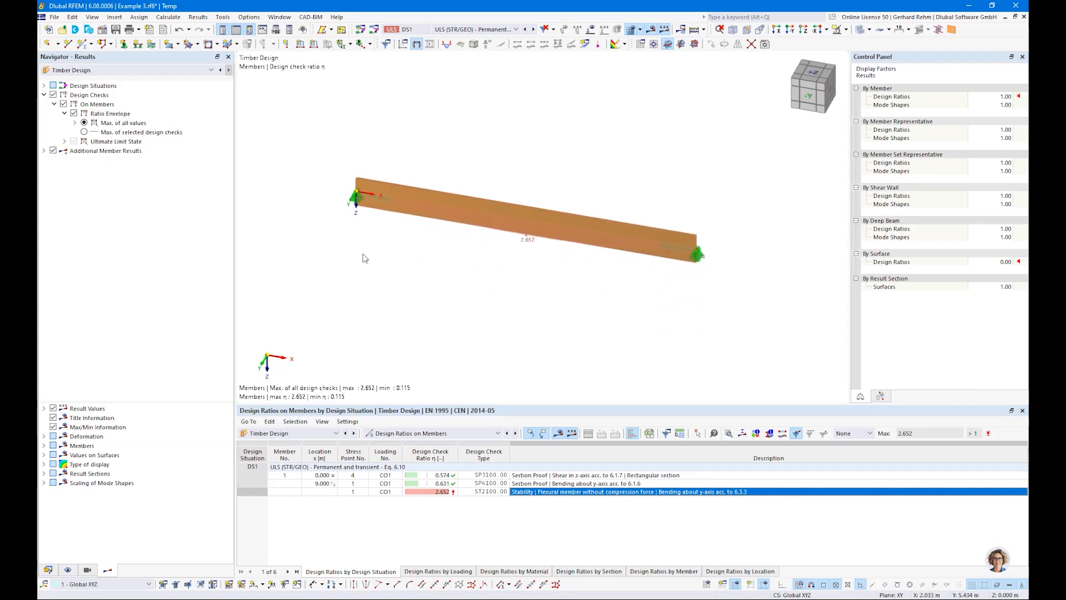
pyautogui.click(48, 570)
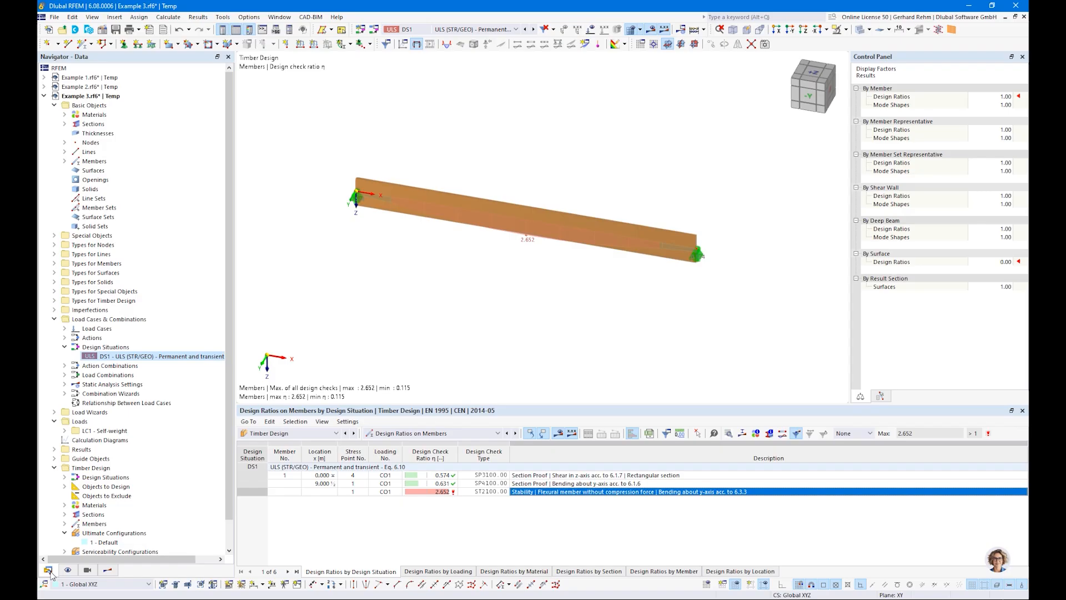
# Copy the beam 5 m to create a second parallel beam.
pyautogui.doubleClick(482, 202)
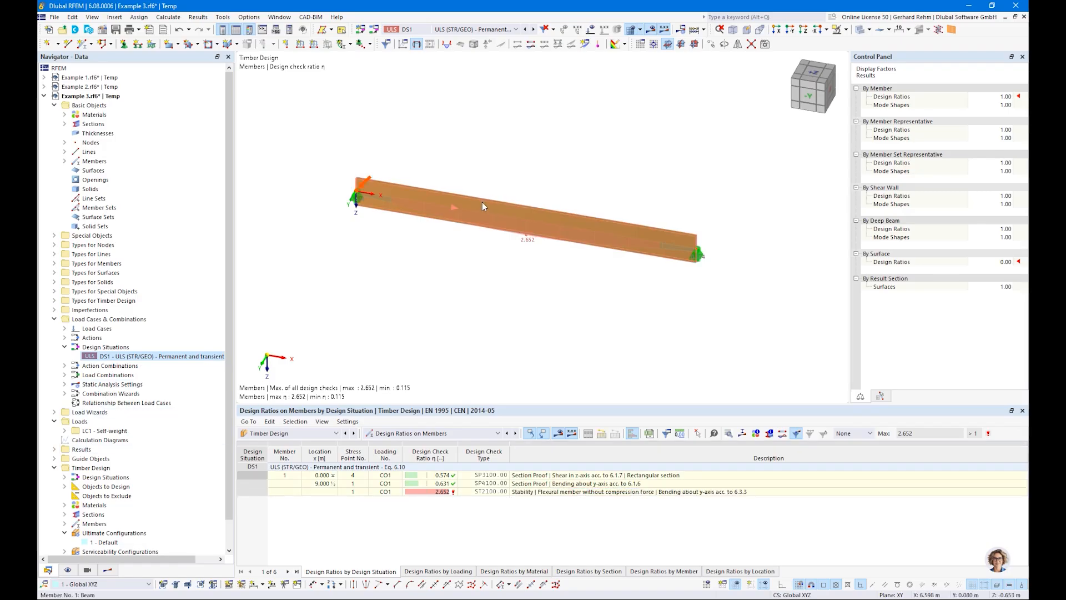
pyautogui.press('Escape')
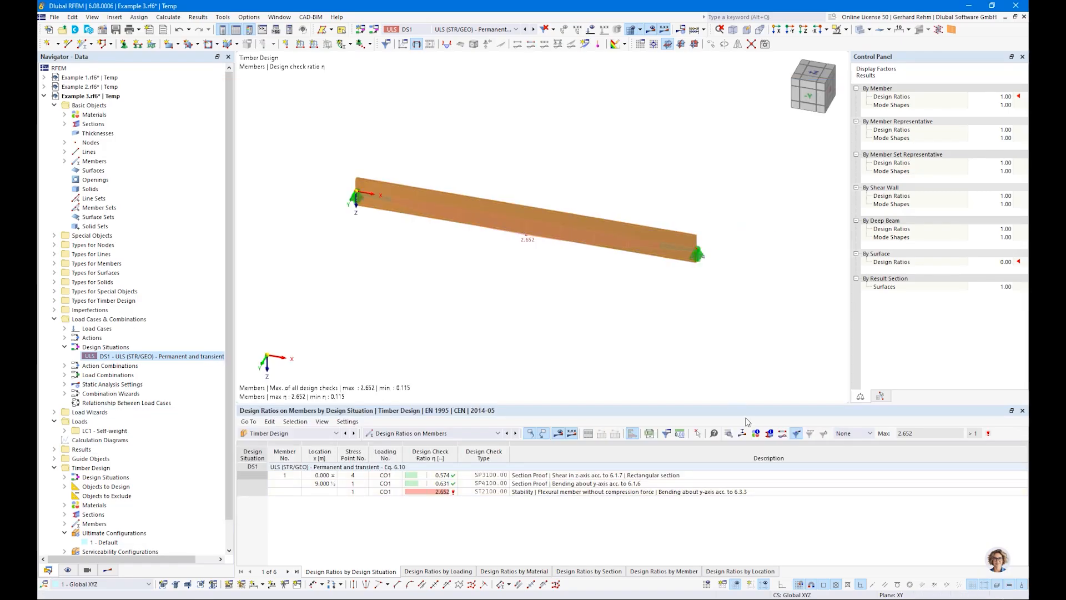
pyautogui.moveTo(752, 364); pyautogui.dragTo(269, 148)
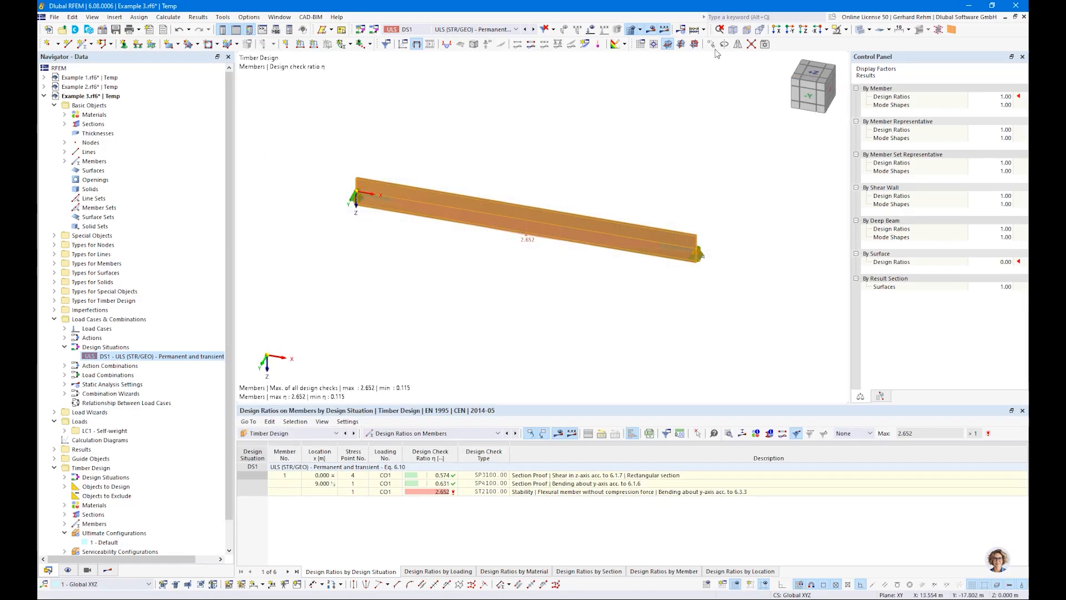
pyautogui.moveTo(400, 346); pyautogui.dragTo(481, 352)
pyautogui.write('5')
pyautogui.click(424, 185)
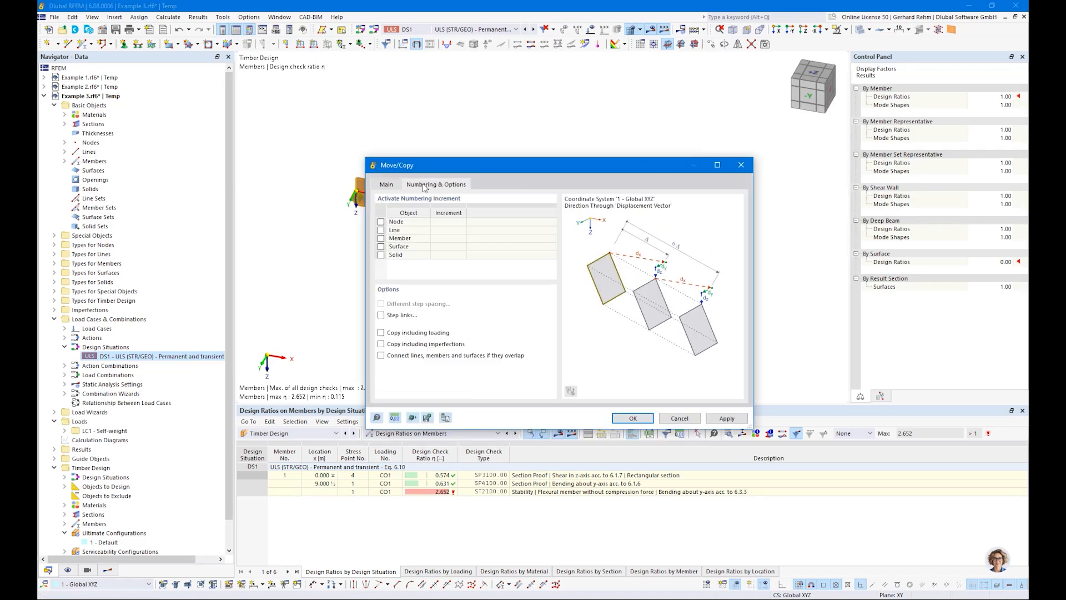
pyautogui.click(633, 417)
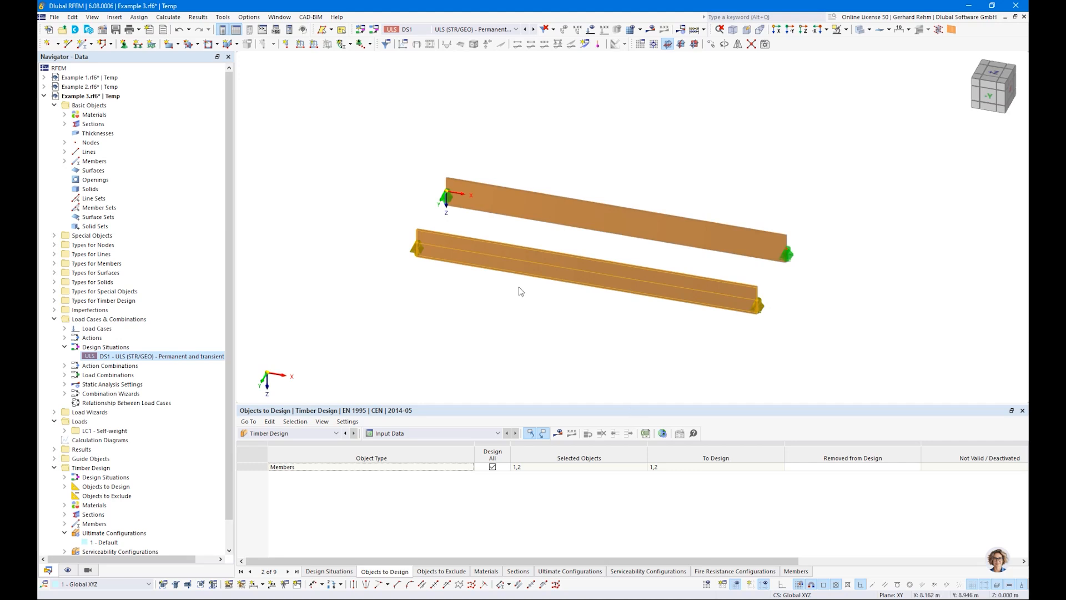
# Assign new effective lengths to member 2, considering only lateral-torsional buckling with the eigenvalue method for the critical moment.
pyautogui.doubleClick(521, 259)
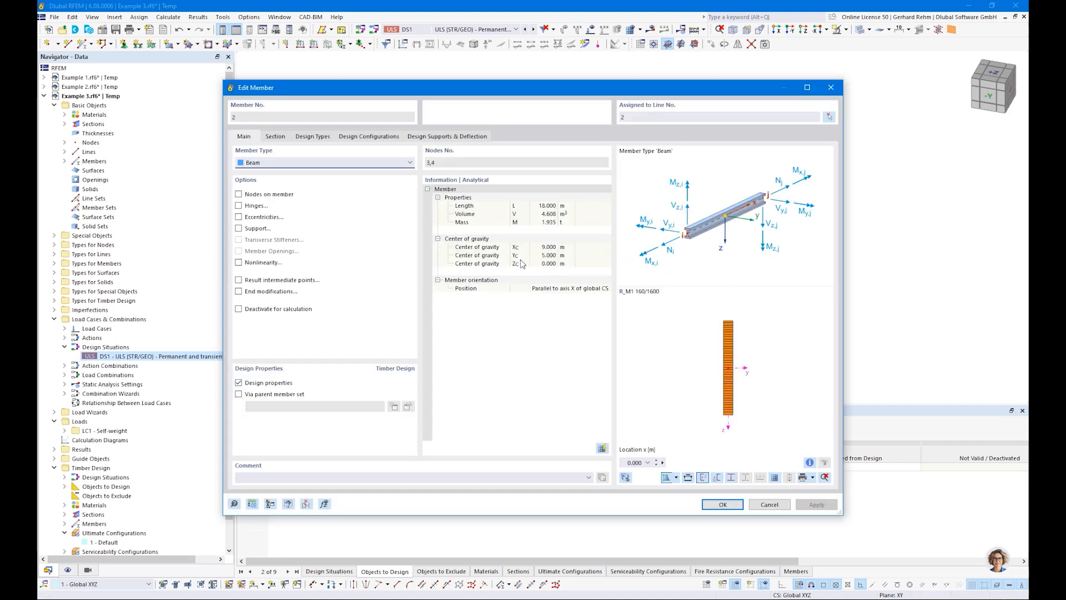
pyautogui.click(312, 137)
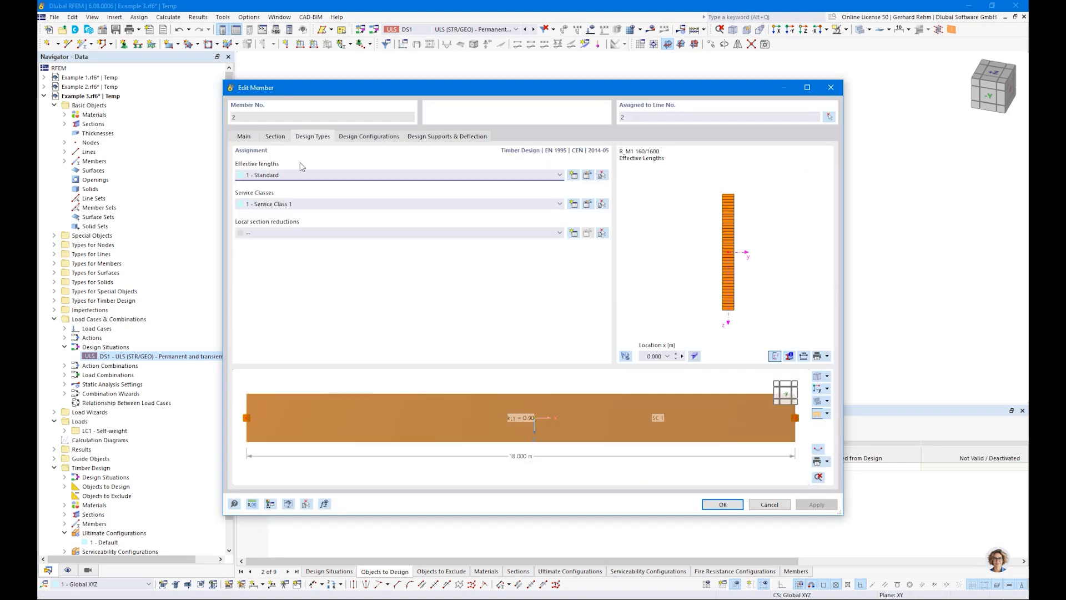
pyautogui.click(573, 175)
pyautogui.click(324, 119)
pyautogui.click(324, 129)
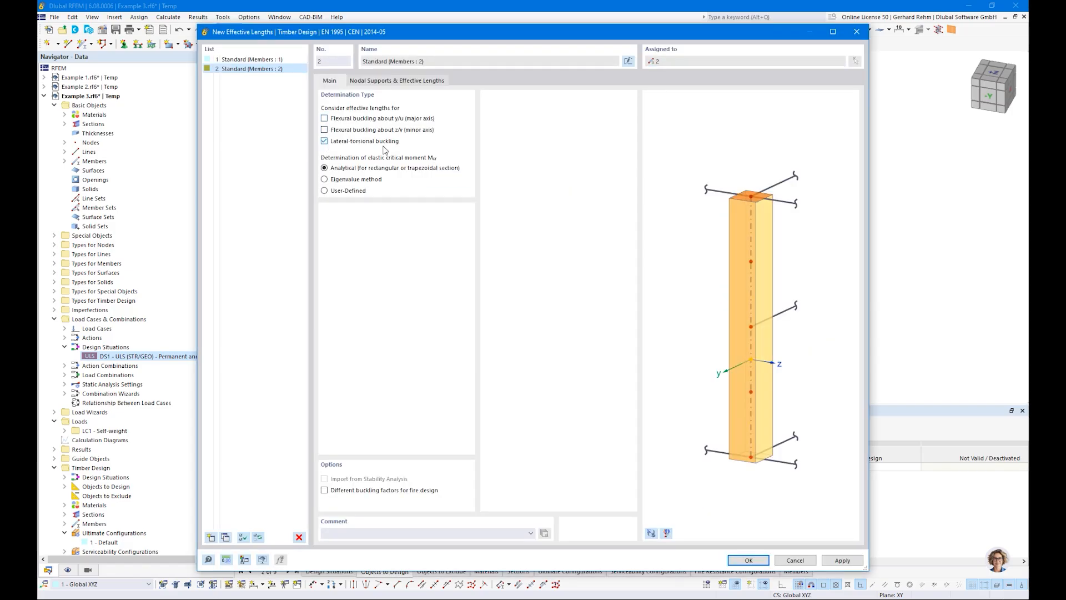
pyautogui.click(324, 179)
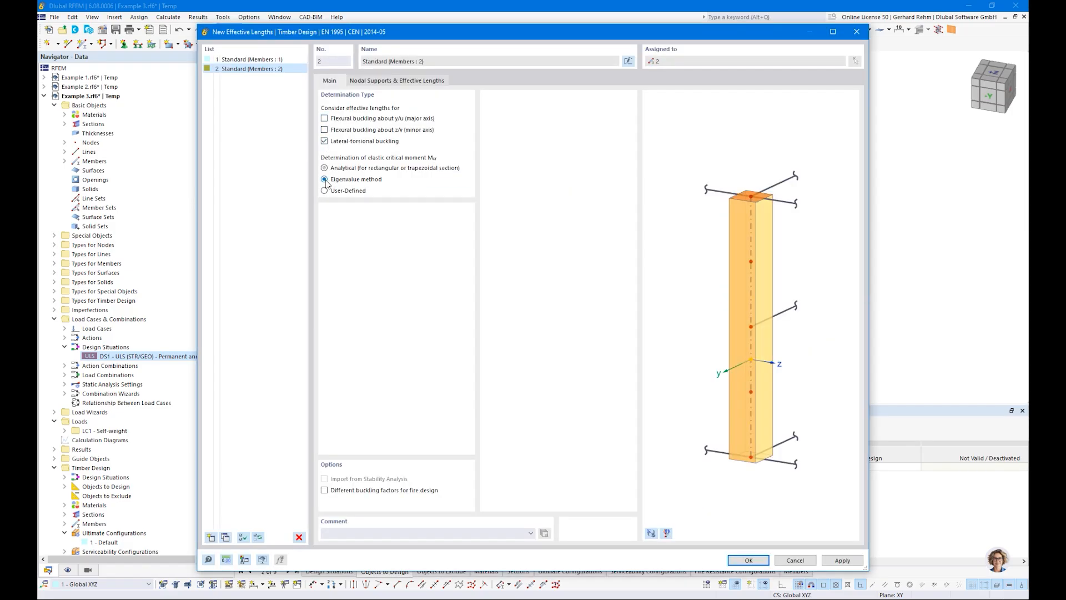
pyautogui.click(744, 560)
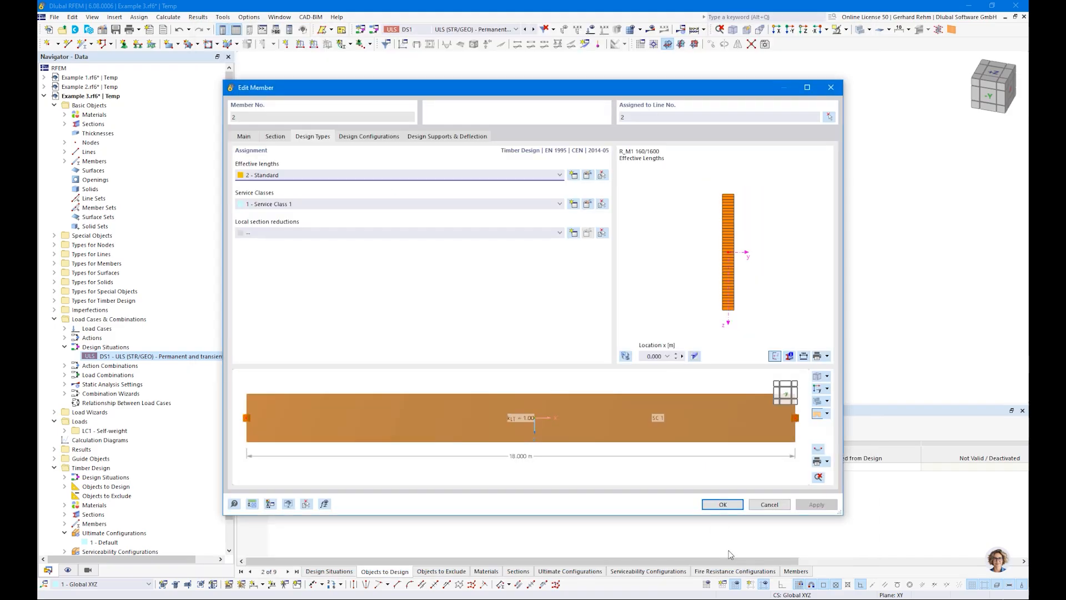
pyautogui.click(720, 504)
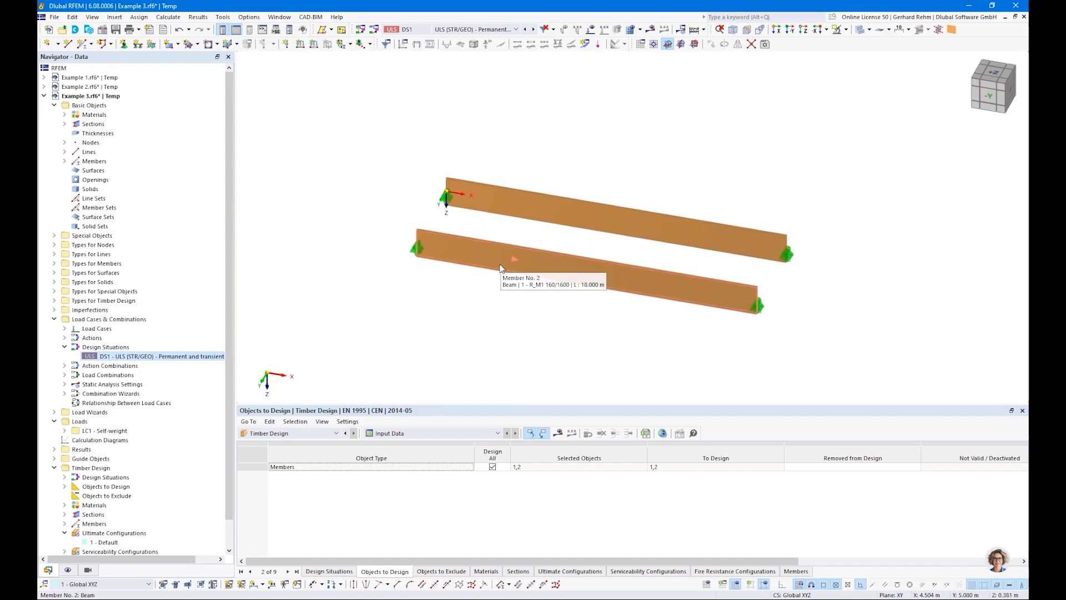
# Rerun the timber design and show the design ratios as distributions along both beams.
pyautogui.click(556, 434)
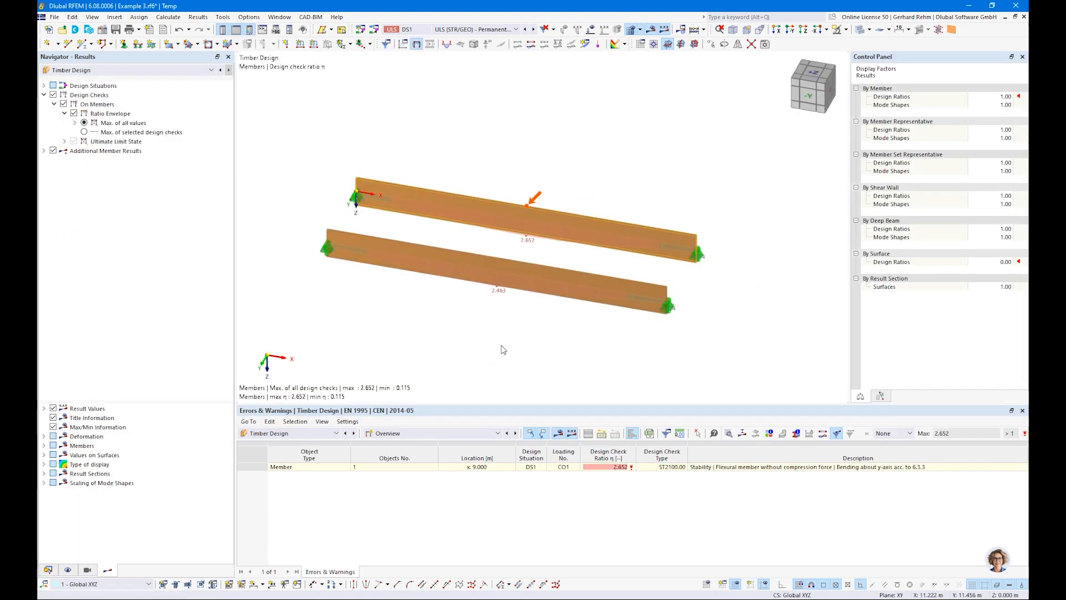
pyautogui.click(860, 30)
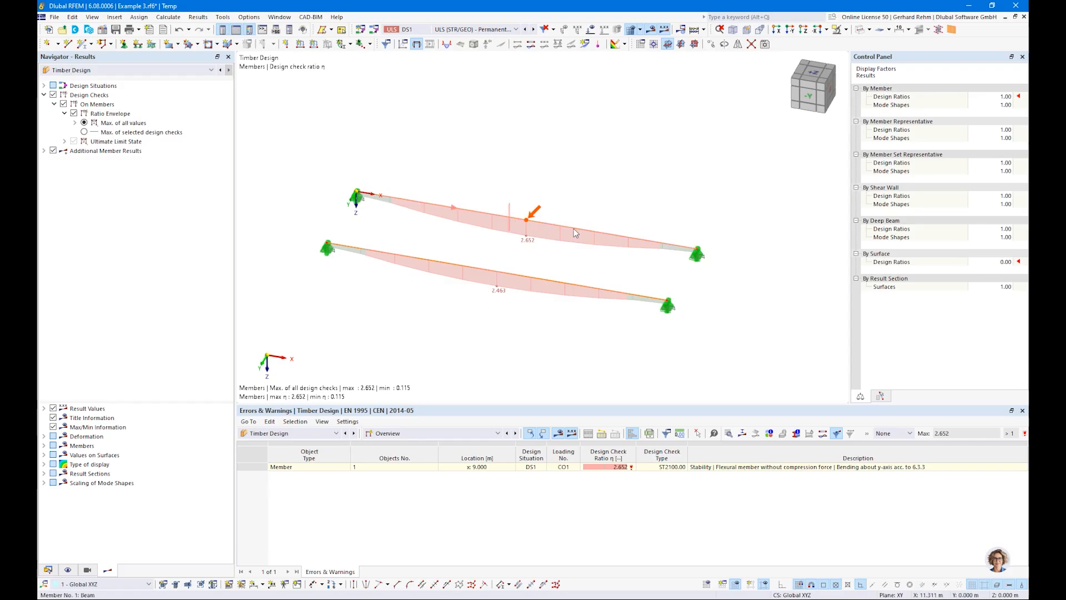
pyautogui.moveTo(578, 231)
pyautogui.moveTo(515, 220)
pyautogui.click(48, 570)
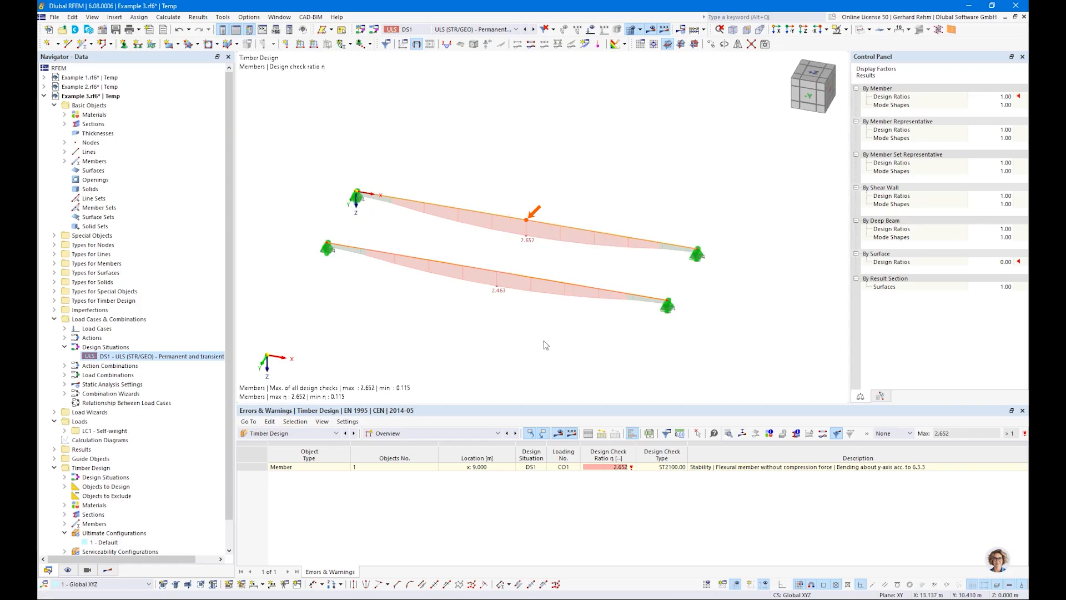
# Add two intermediate 'On Member' nodes to both beams without dividing the members.
pyautogui.rightClick(487, 213)
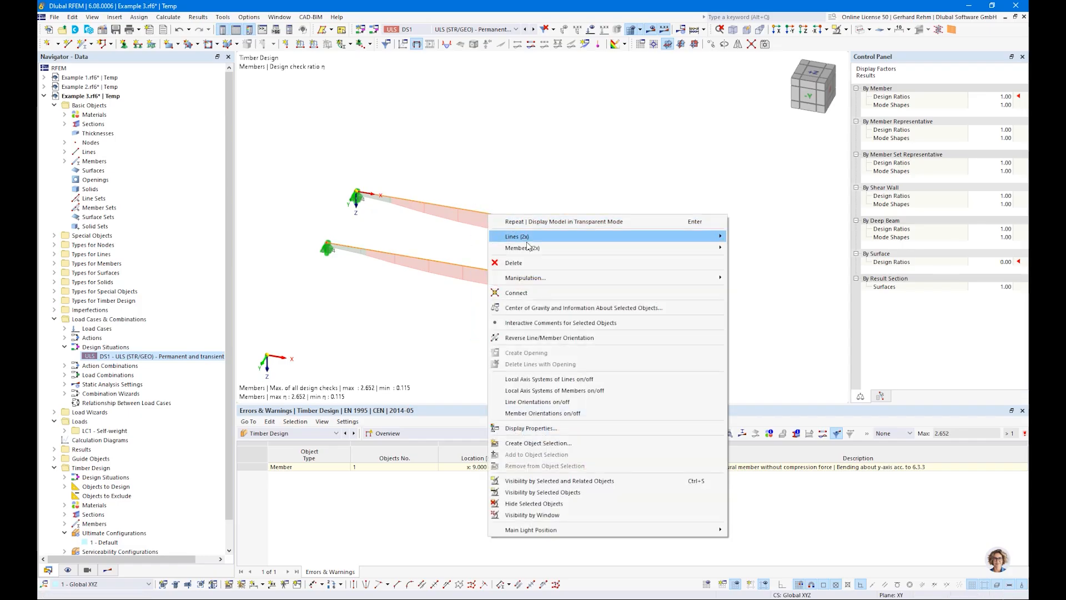
pyautogui.moveTo(527, 247)
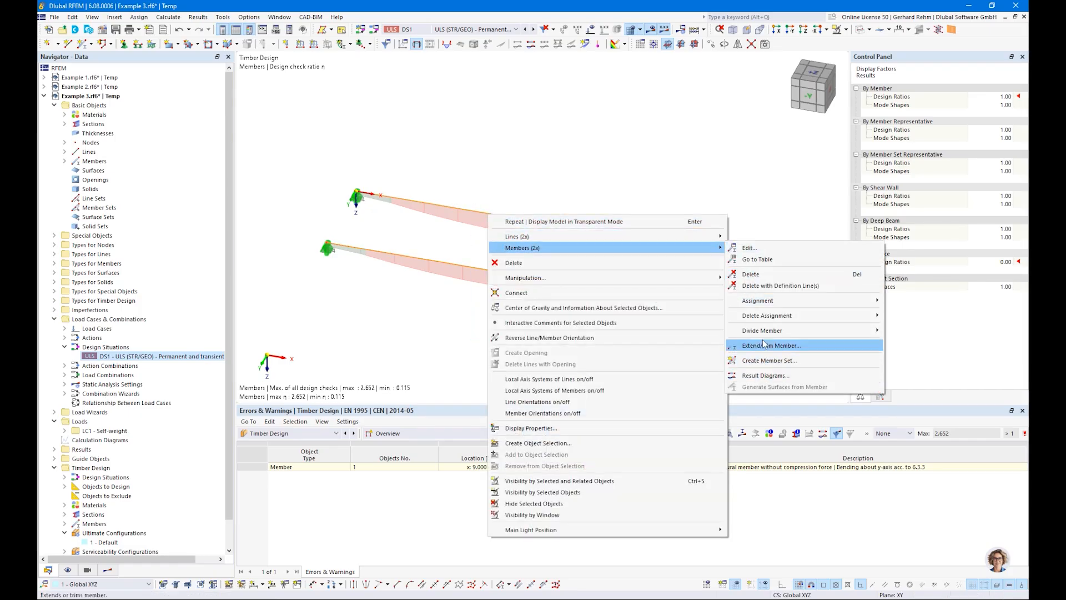
pyautogui.moveTo(763, 330)
pyautogui.click(916, 336)
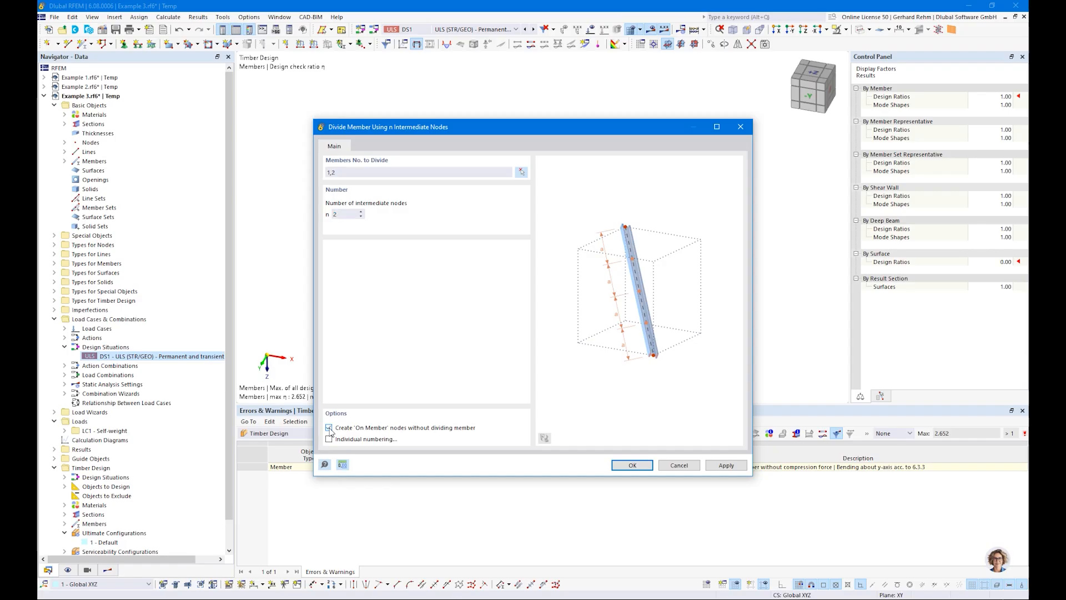
pyautogui.click(632, 465)
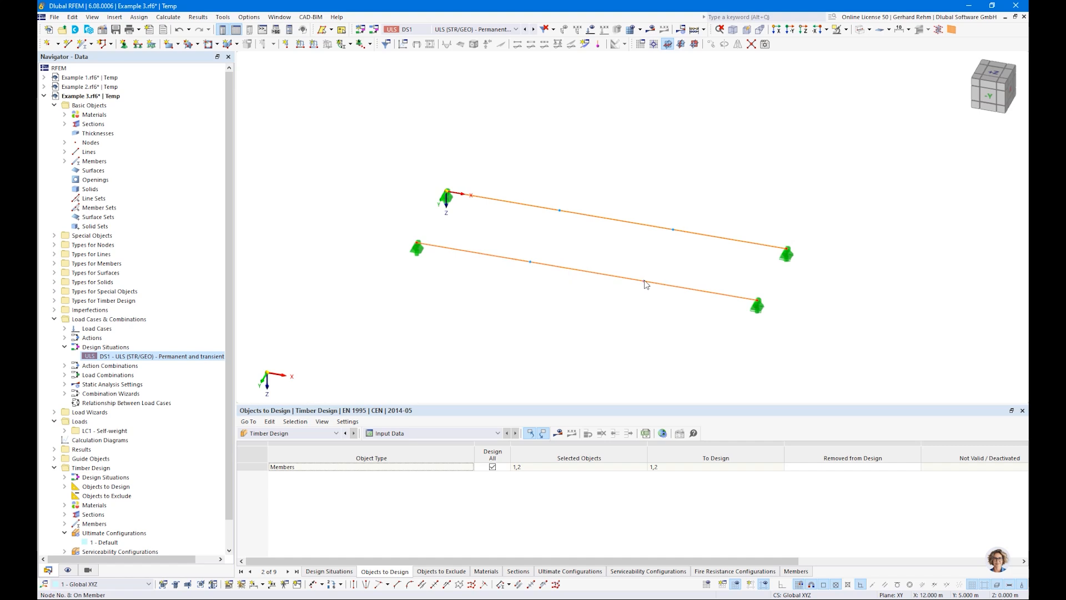
# Inspect the properties of an on-member node on the second beam.
pyautogui.doubleClick(530, 266)
pyautogui.click(262, 157)
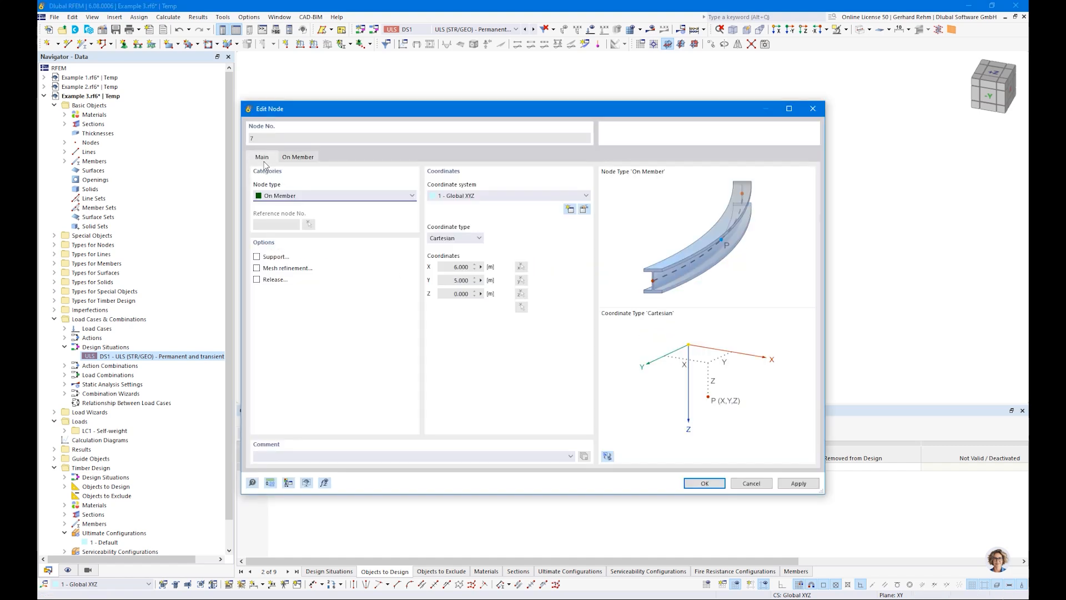
pyautogui.click(274, 198)
pyautogui.click(288, 197)
pyautogui.press('Escape')
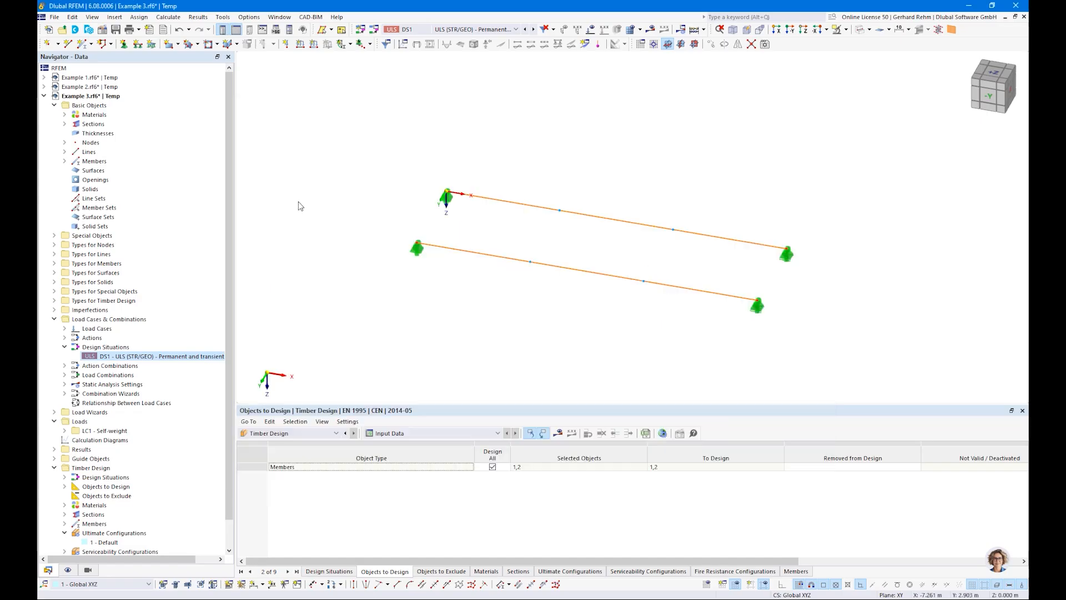
# Open member 1's effective lengths and add its intermediate nodes to the nodal supports.
pyautogui.doubleClick(599, 219)
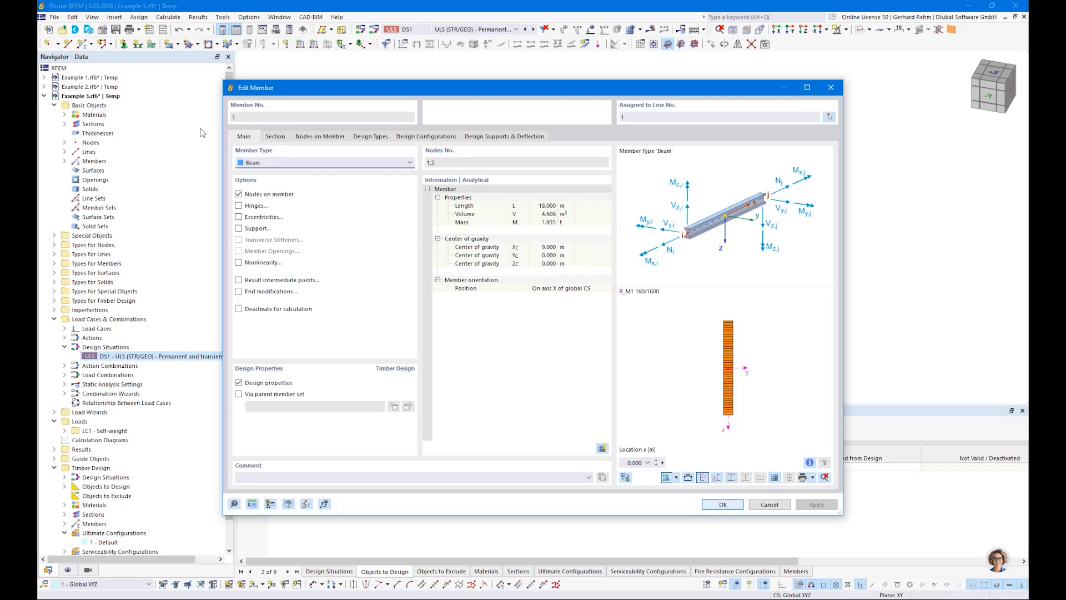
pyautogui.click(320, 137)
pyautogui.click(357, 138)
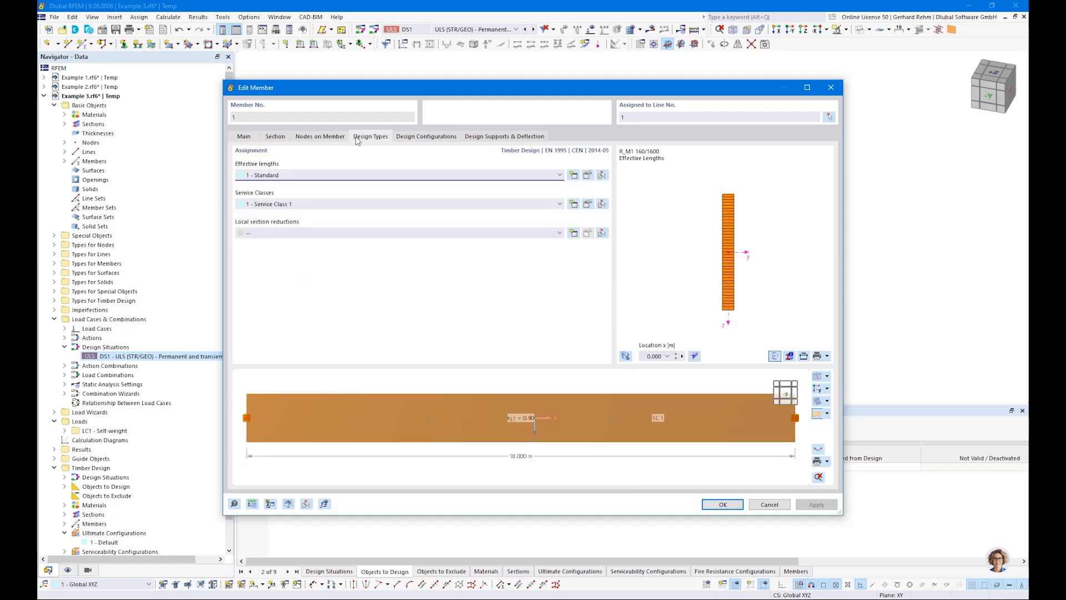
pyautogui.click(588, 176)
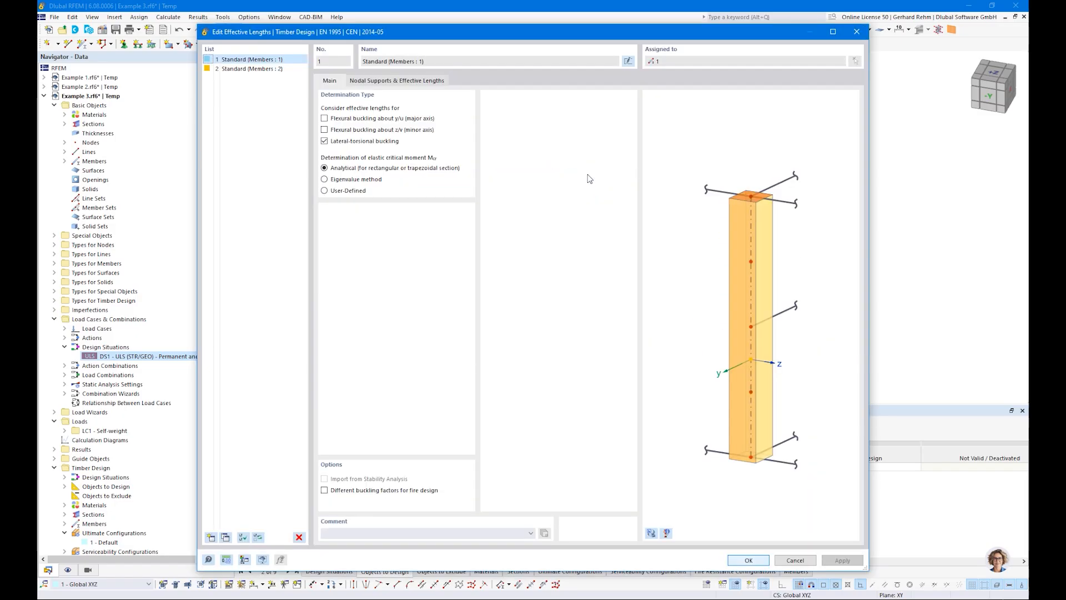
pyautogui.click(361, 82)
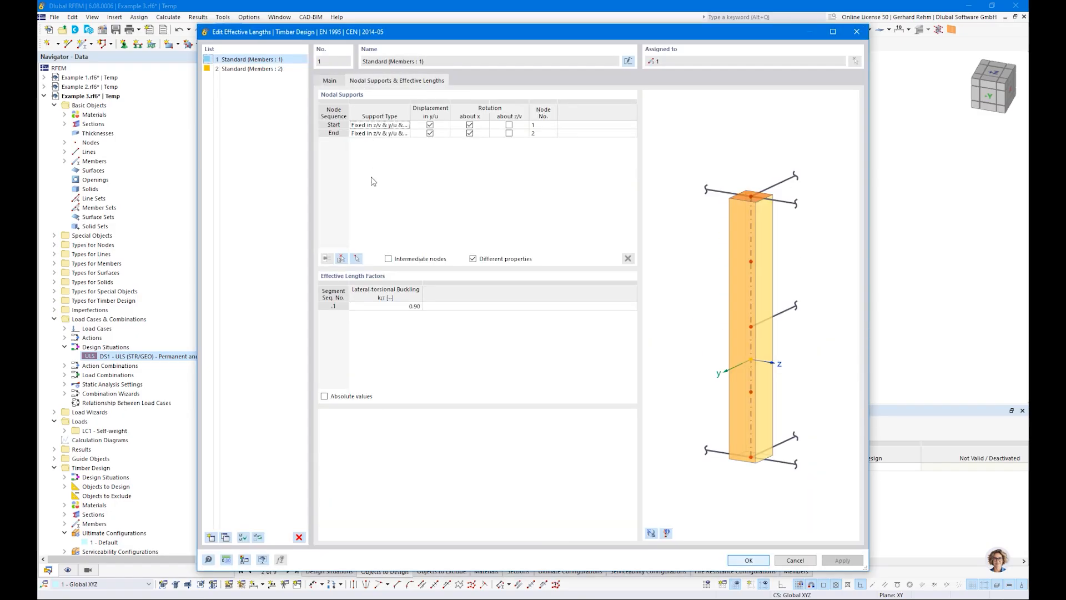
pyautogui.click(389, 259)
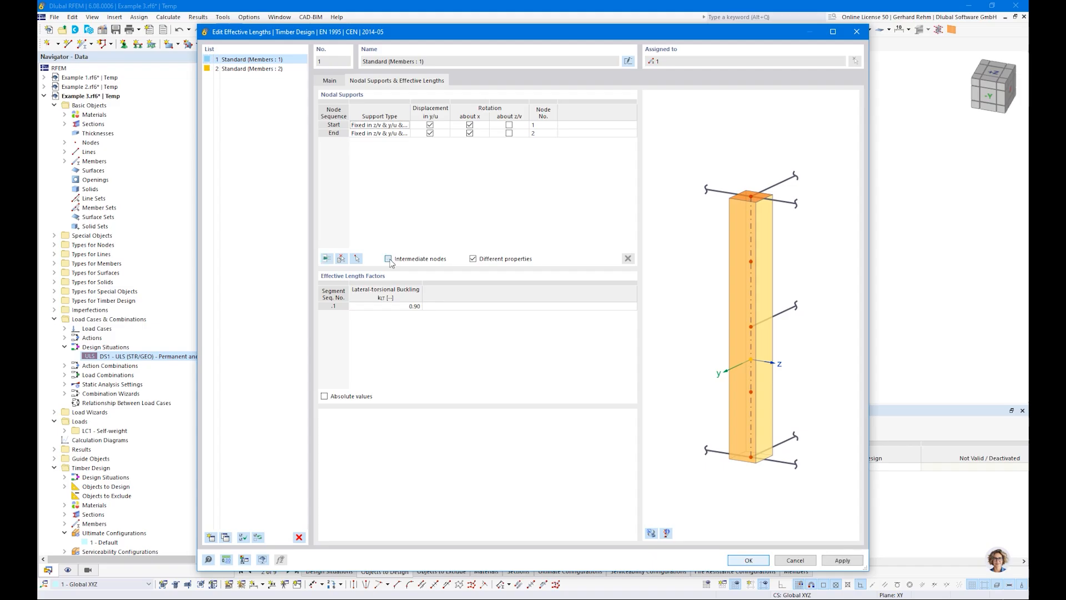
pyautogui.click(327, 260)
pyautogui.click(327, 260)
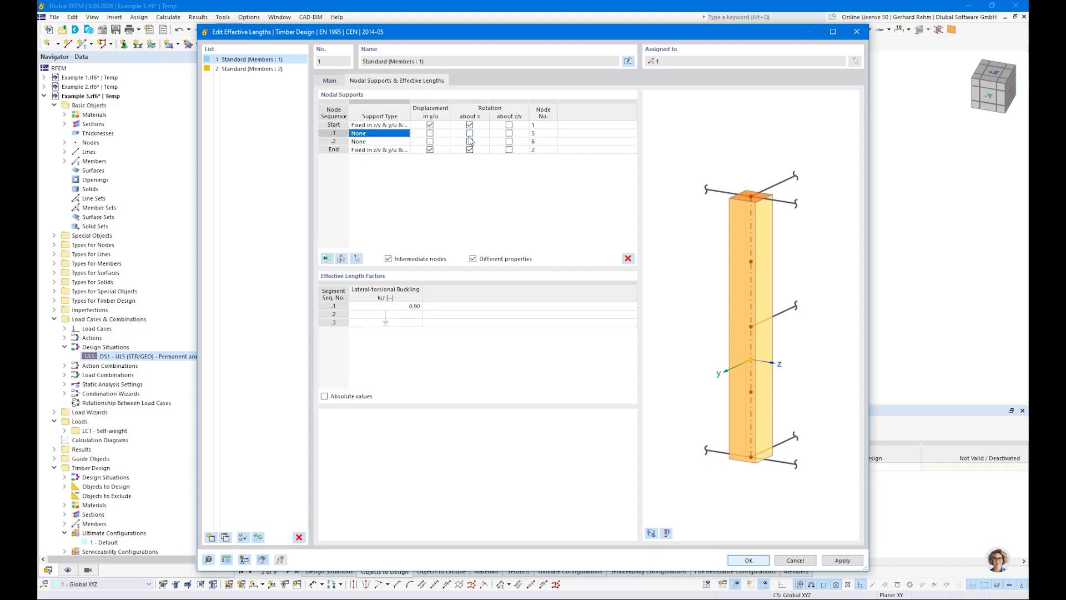
# Fix lateral displacement in y/u at both intermediate nodes and set the first segment's kcr to 1.
pyautogui.click(430, 133)
pyautogui.click(430, 141)
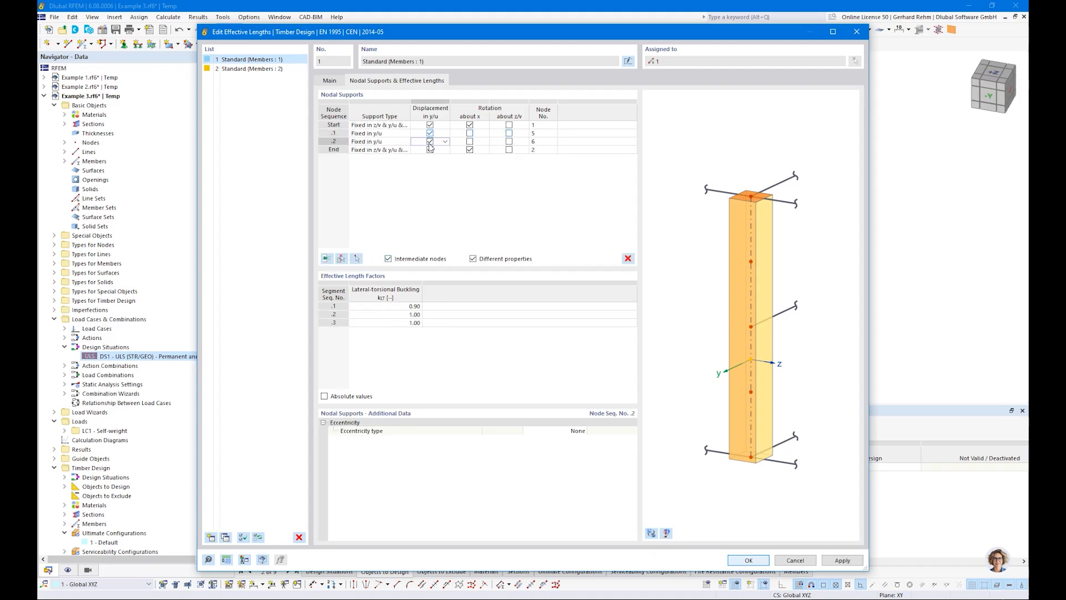
pyautogui.click(365, 305)
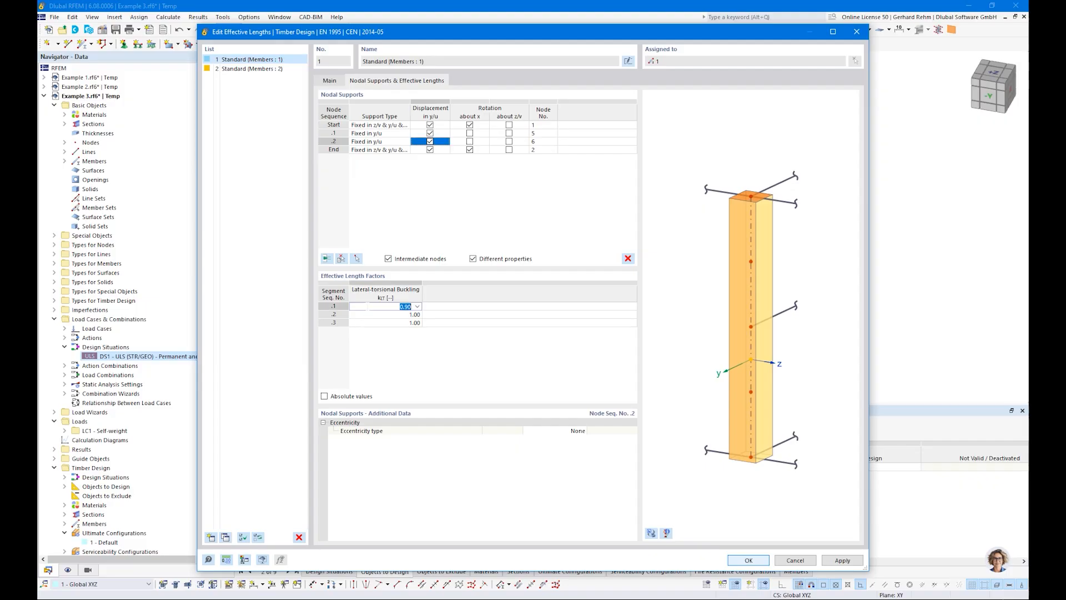
pyautogui.write('1.')
pyautogui.press('Return')
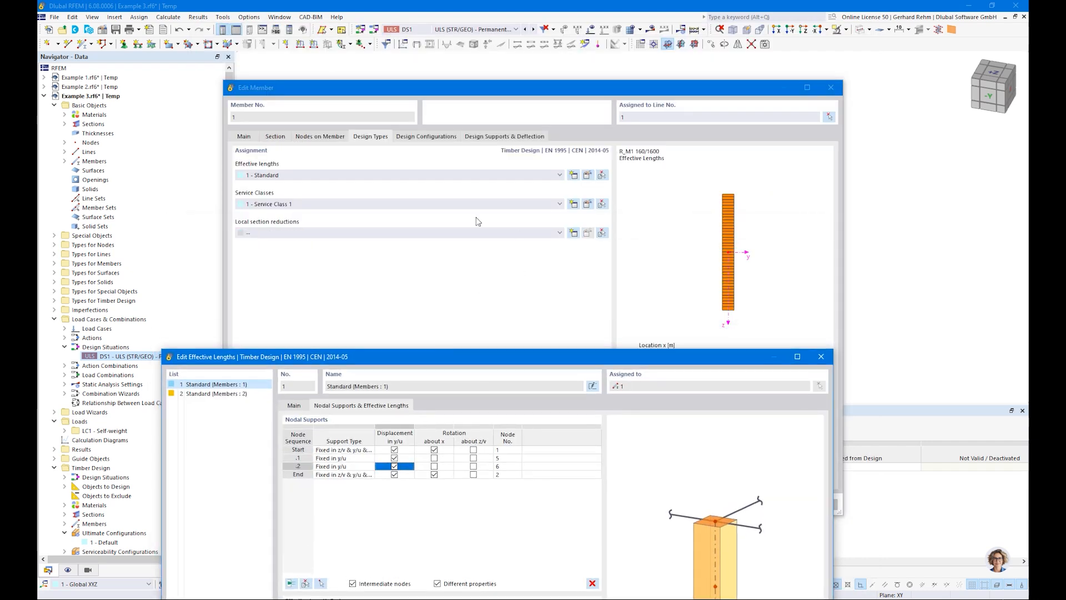
# Switch to effective lengths 2, add its intermediate nodes, and fix lateral displacement in y/u at both.
pyautogui.moveTo(544, 362); pyautogui.dragTo(611, 131)
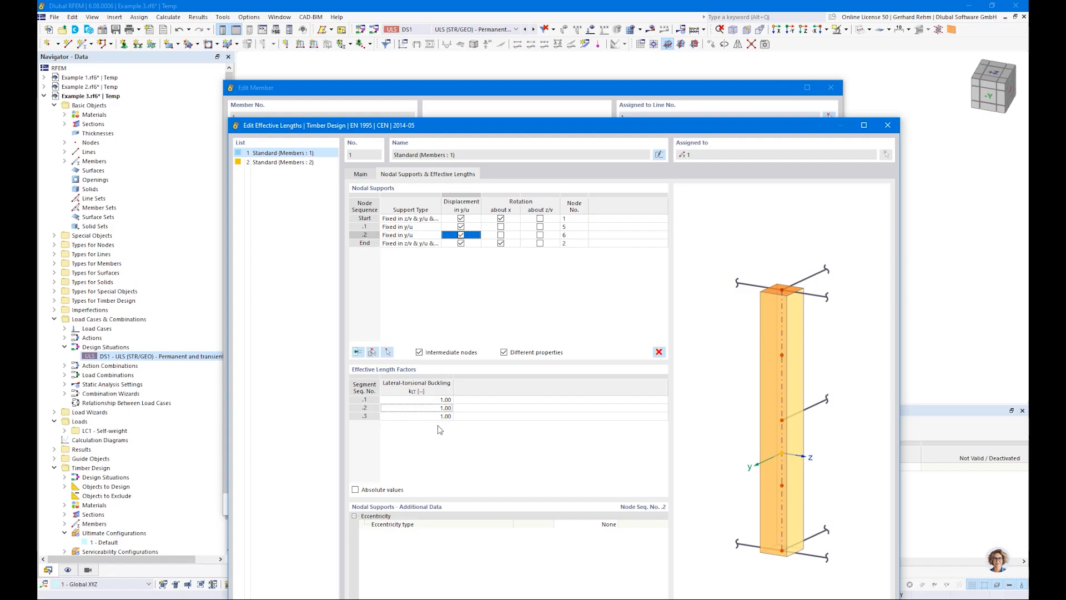
pyautogui.click(270, 162)
pyautogui.click(267, 152)
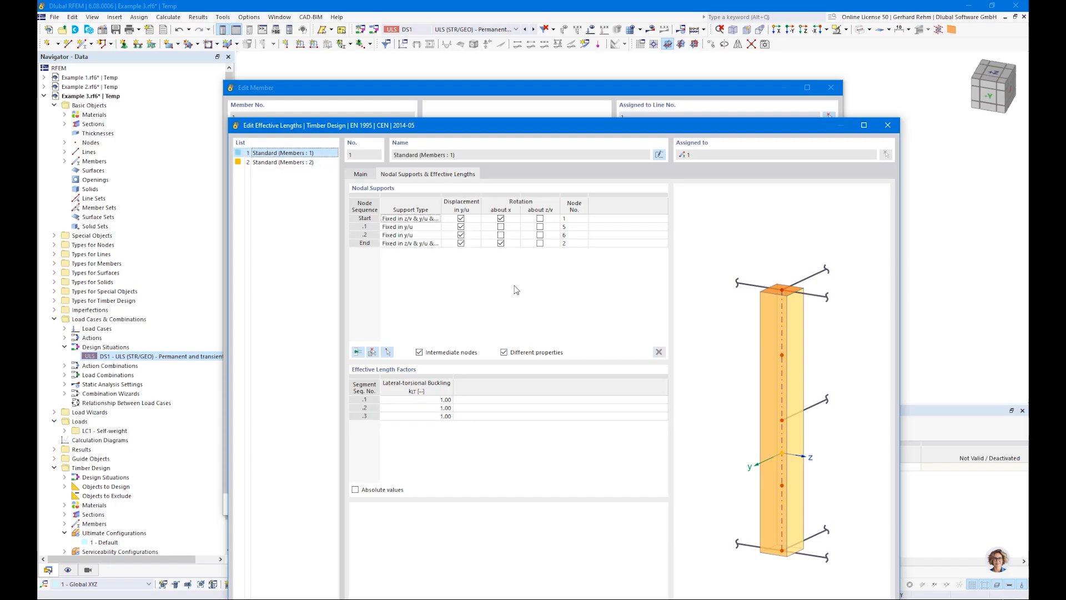
pyautogui.click(267, 162)
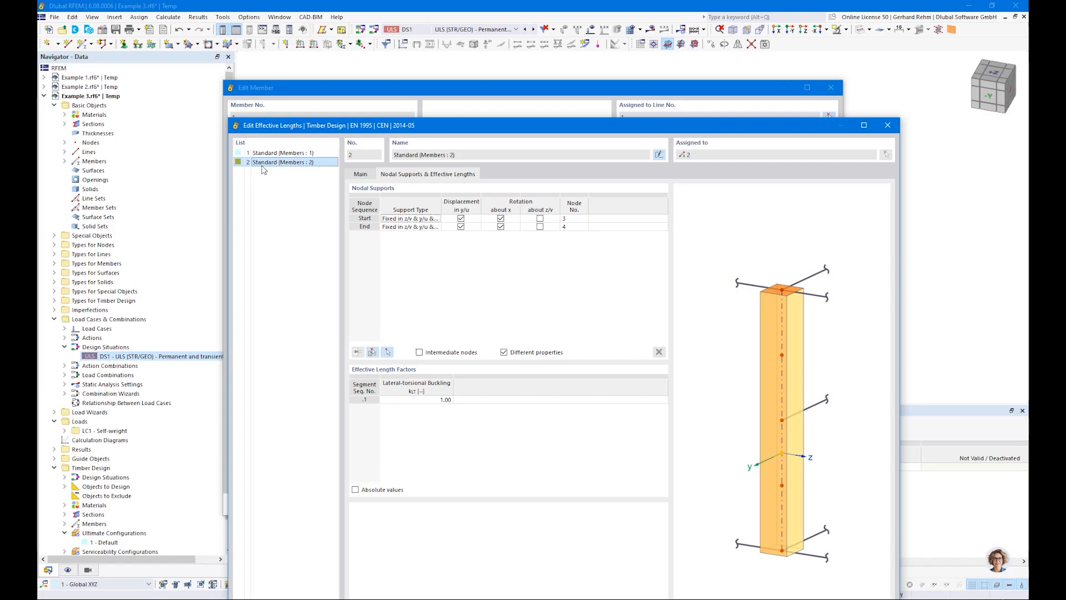
pyautogui.click(419, 352)
pyautogui.click(358, 352)
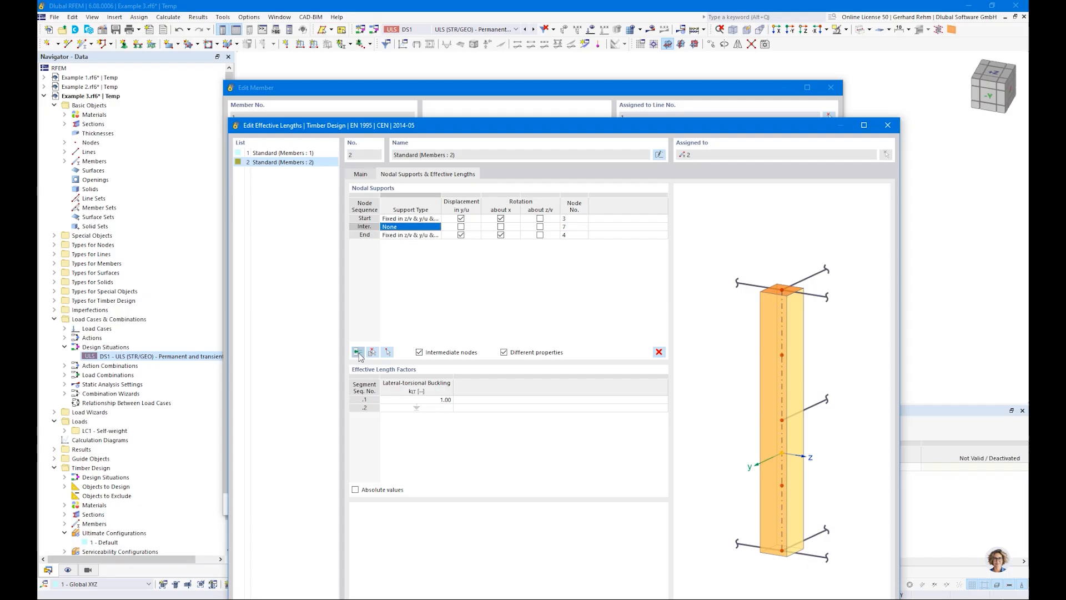
pyautogui.click(461, 227)
pyautogui.click(461, 234)
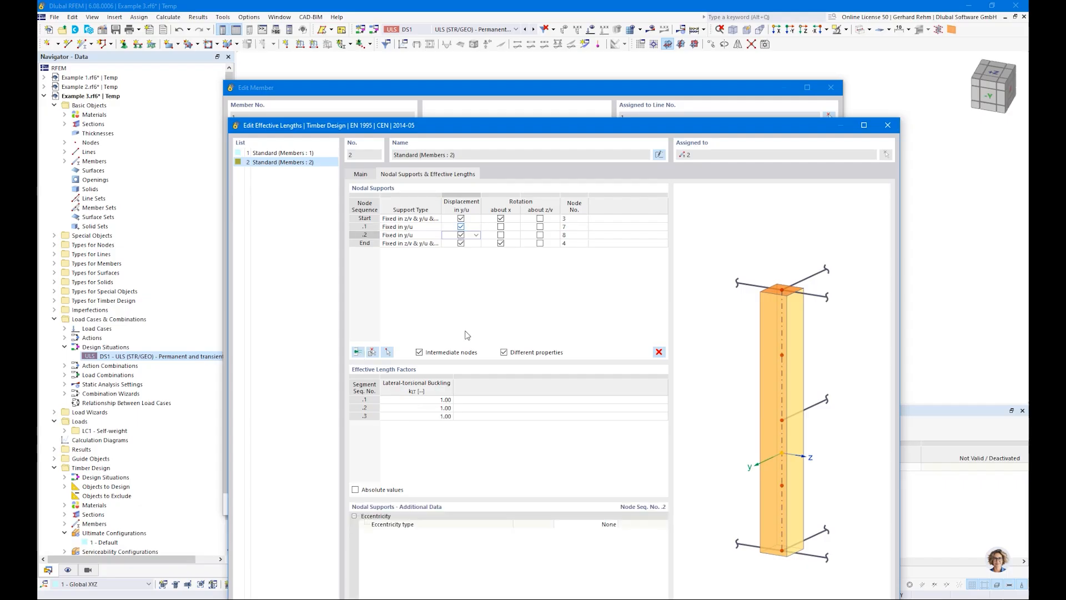
# Review the intermediate nodes' support types and eccentricity settings in the enlarged effective lengths dialog.
pyautogui.doubleClick(471, 131)
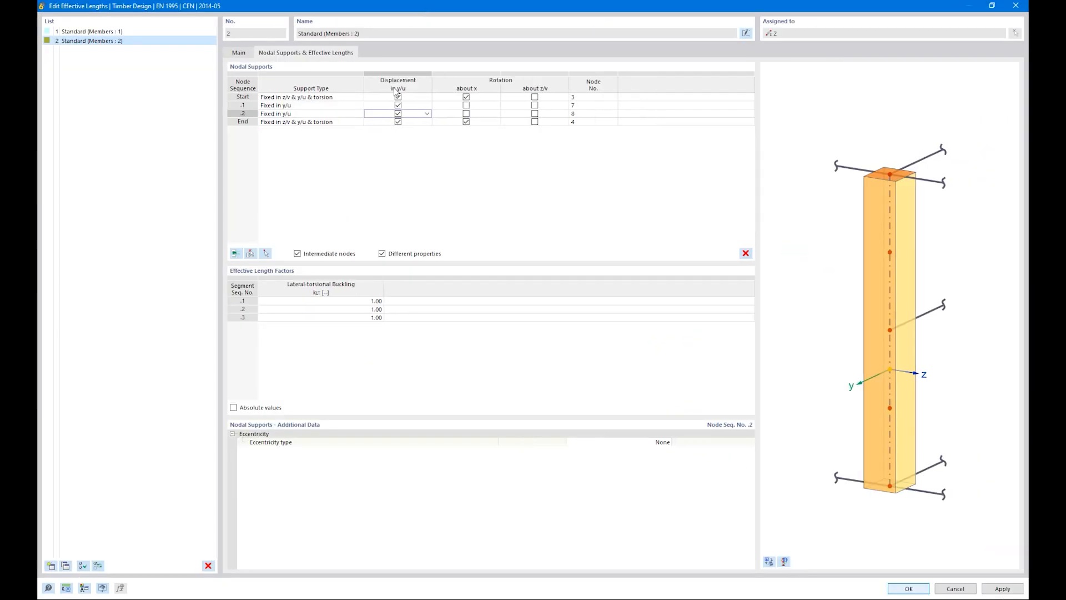
pyautogui.click(343, 106)
pyautogui.keyDown('shift'); pyautogui.click(339, 114); pyautogui.keyUp('shift')
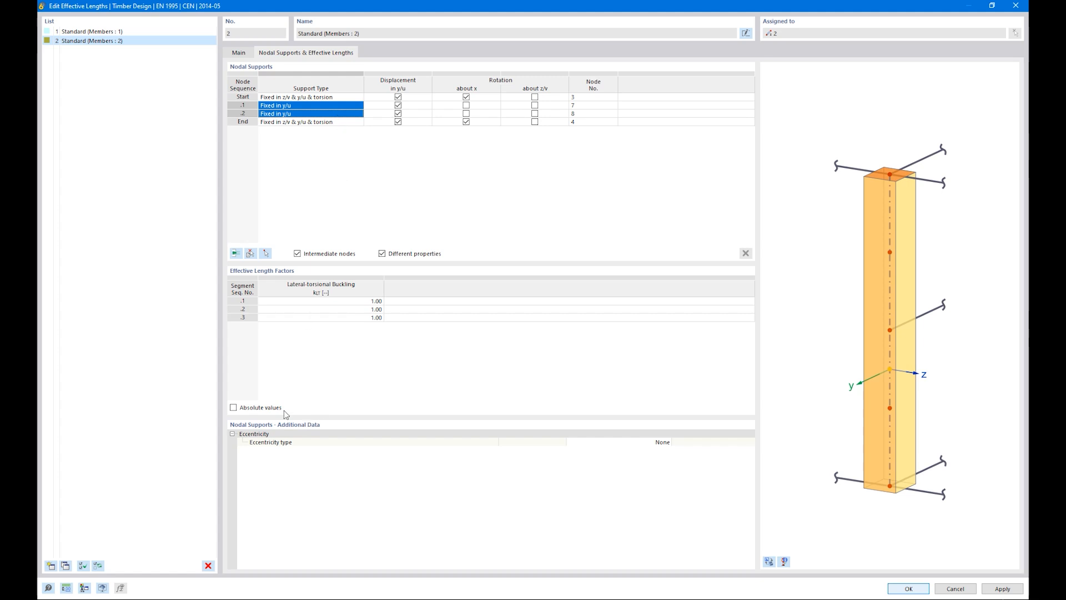
pyautogui.click(665, 442)
pyautogui.click(667, 442)
pyautogui.click(763, 548)
pyautogui.click(769, 558)
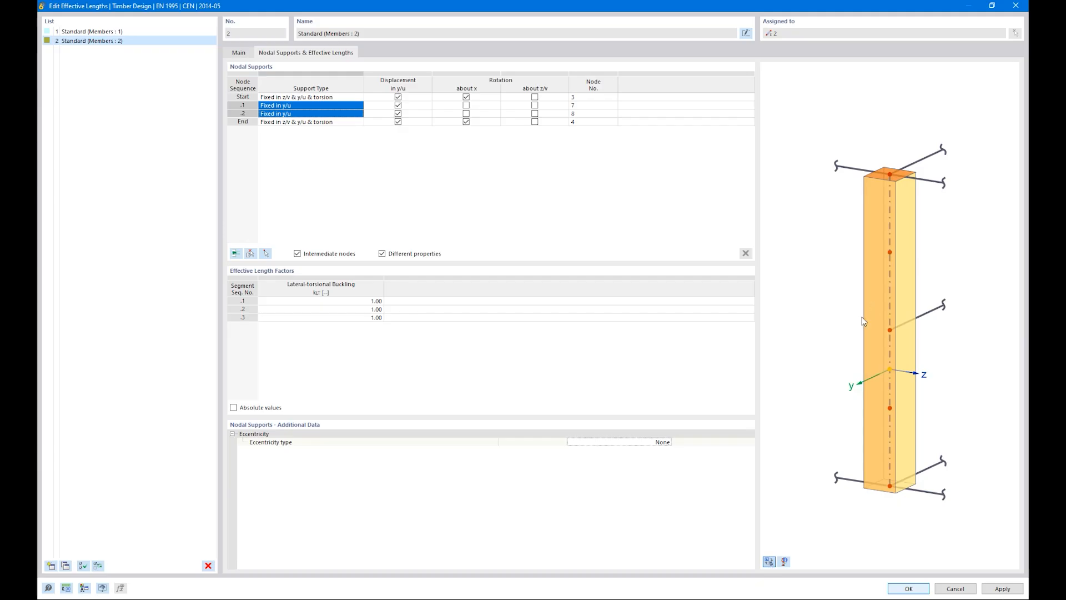
# Set the intermediate nodal supports' eccentricity type to At upper flange, then confirm the effective lengths and member dialogs.
pyautogui.keyDown('ctrl'); pyautogui.moveTo(904, 344); pyautogui.dragTo(740, 315, button='middle'); pyautogui.keyUp('ctrl')
pyautogui.rightClick(740, 314)
pyautogui.click(897, 335)
pyautogui.scroll(5, 898, 330)
pyautogui.keyDown('ctrl'); pyautogui.moveTo(899, 341); pyautogui.dragTo(897, 309, button='middle'); pyautogui.keyUp('ctrl')
pyautogui.rightClick(898, 311)
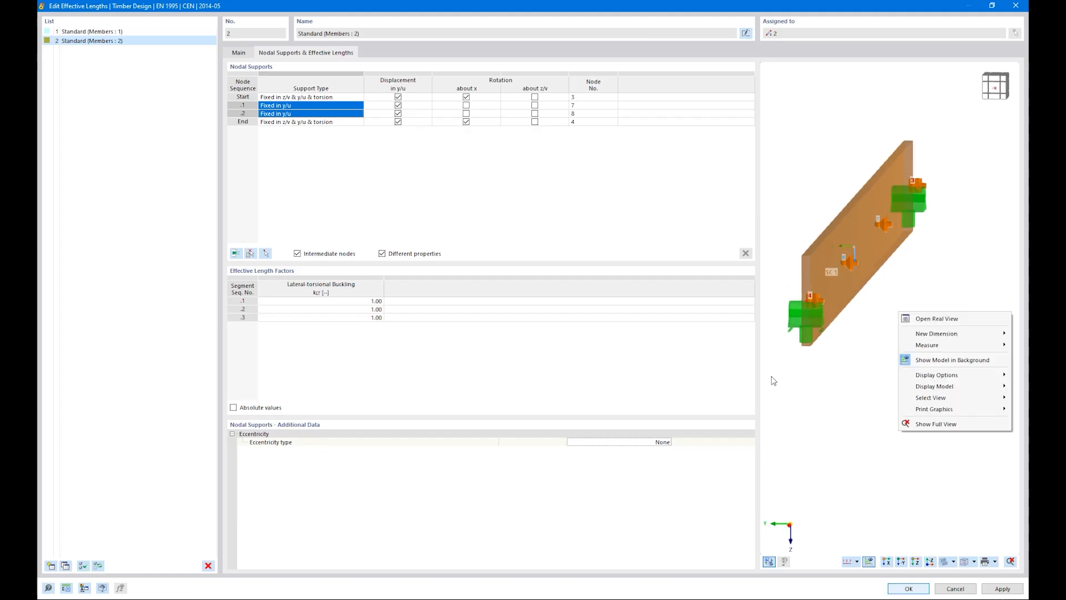
pyautogui.click(649, 442)
pyautogui.click(667, 442)
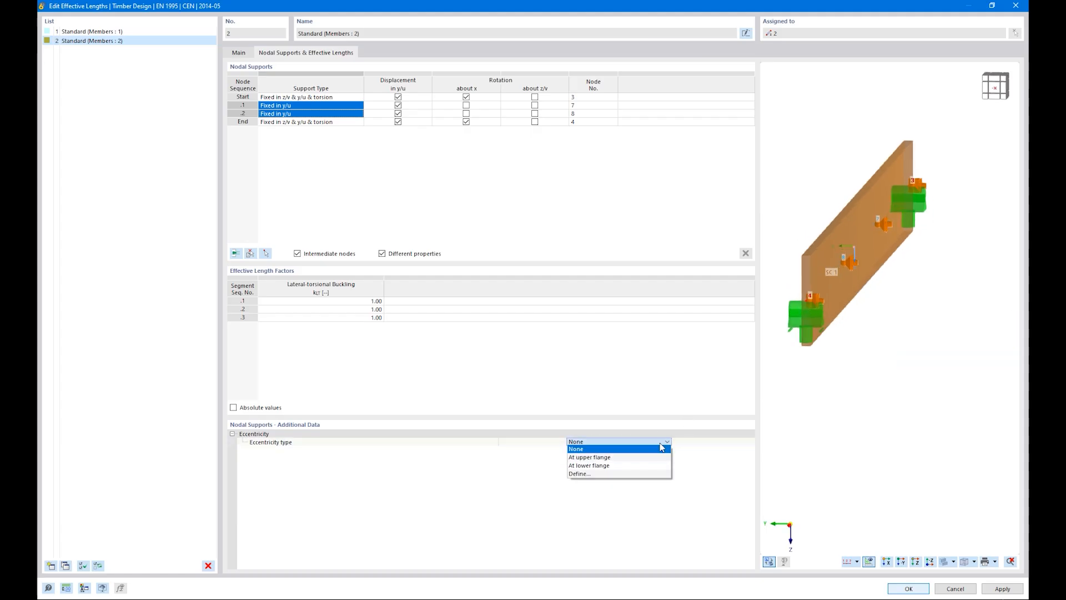
pyautogui.click(635, 457)
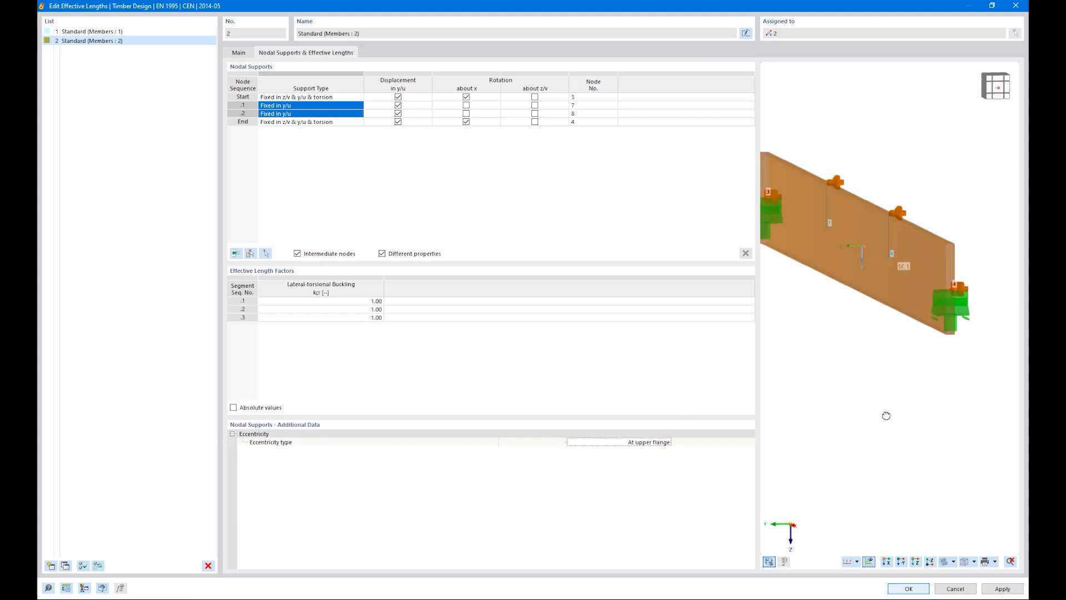
pyautogui.scroll(-5, 841, 373)
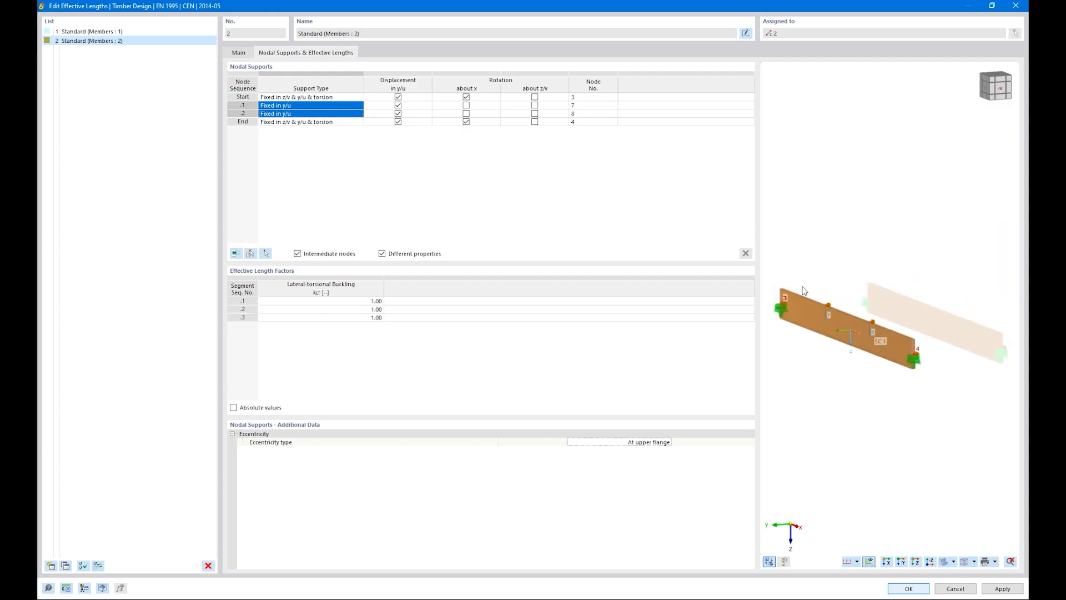
pyautogui.click(915, 590)
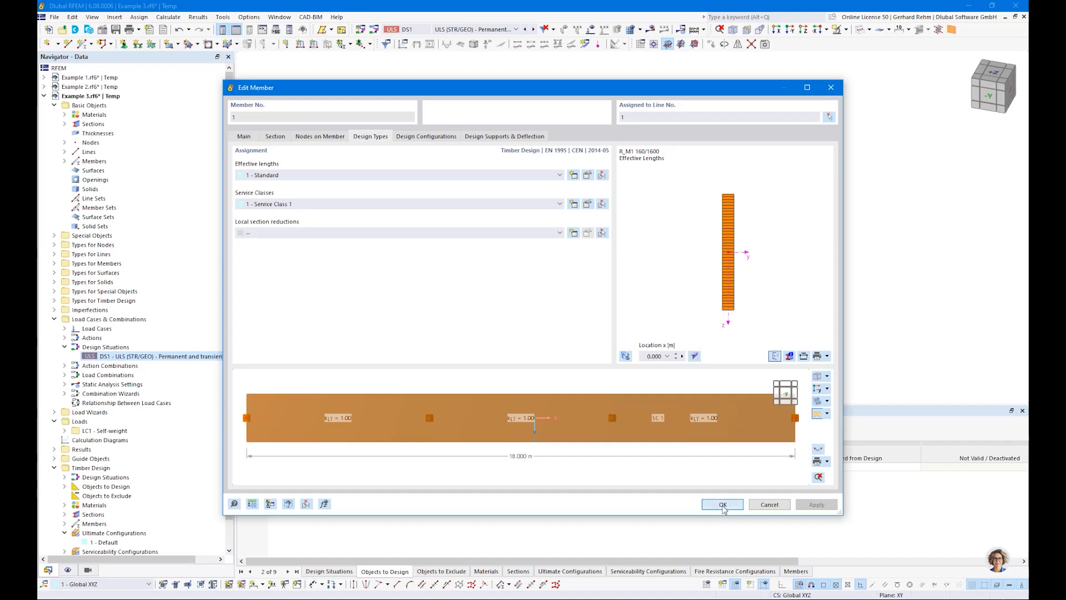
pyautogui.click(722, 506)
# Show the timber design ratios by design situation and select the governing stability check row.
pyautogui.click(559, 434)
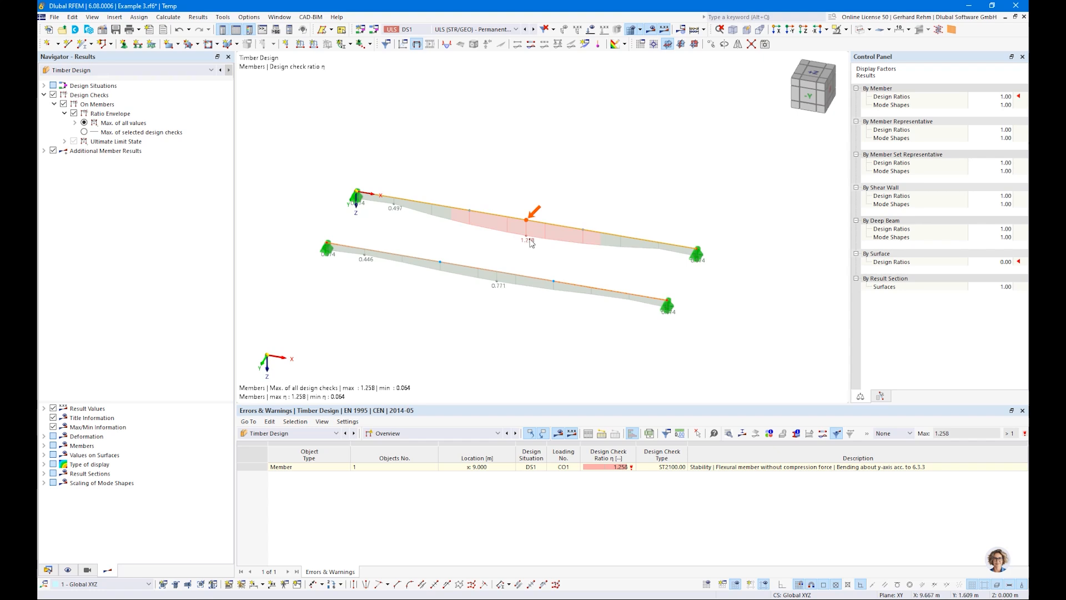
pyautogui.click(445, 427)
pyautogui.click(399, 455)
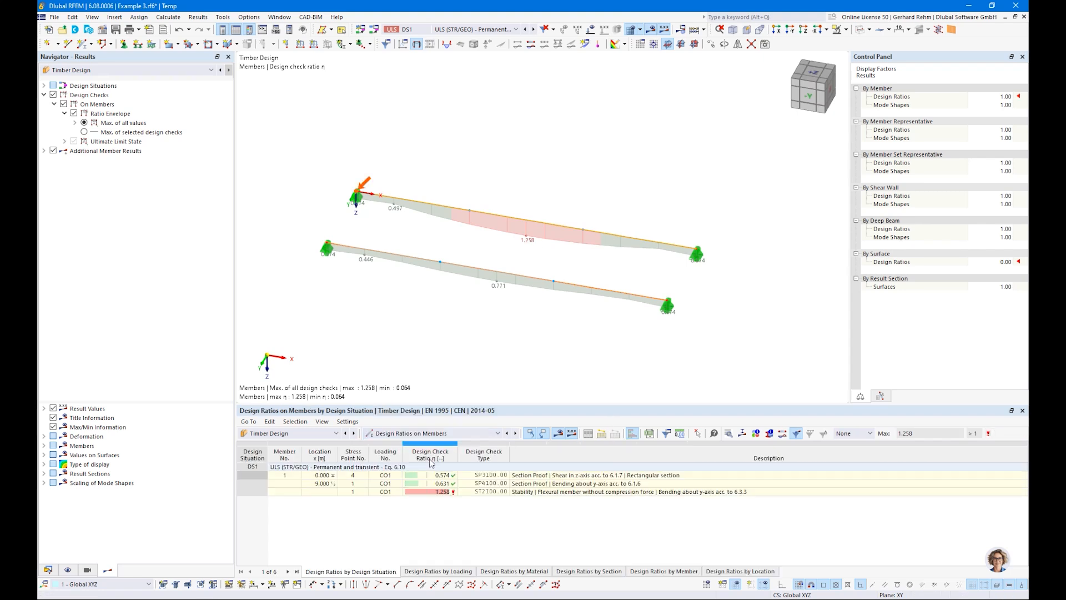
pyautogui.click(542, 492)
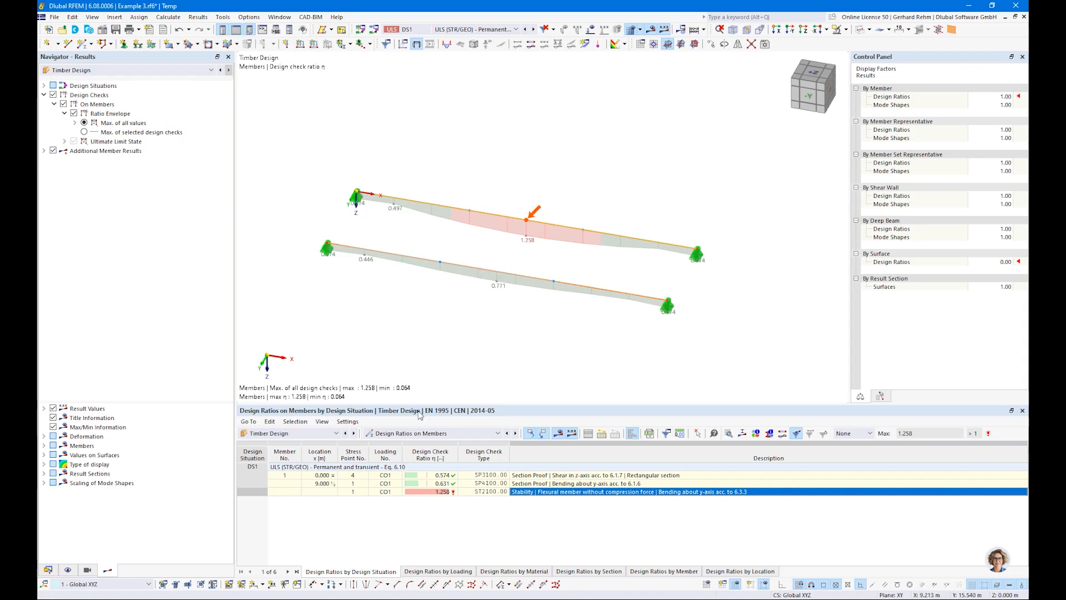
# Switch to design ratios by member and inspect the design check details of member 2's stability check.
pyautogui.click(498, 433)
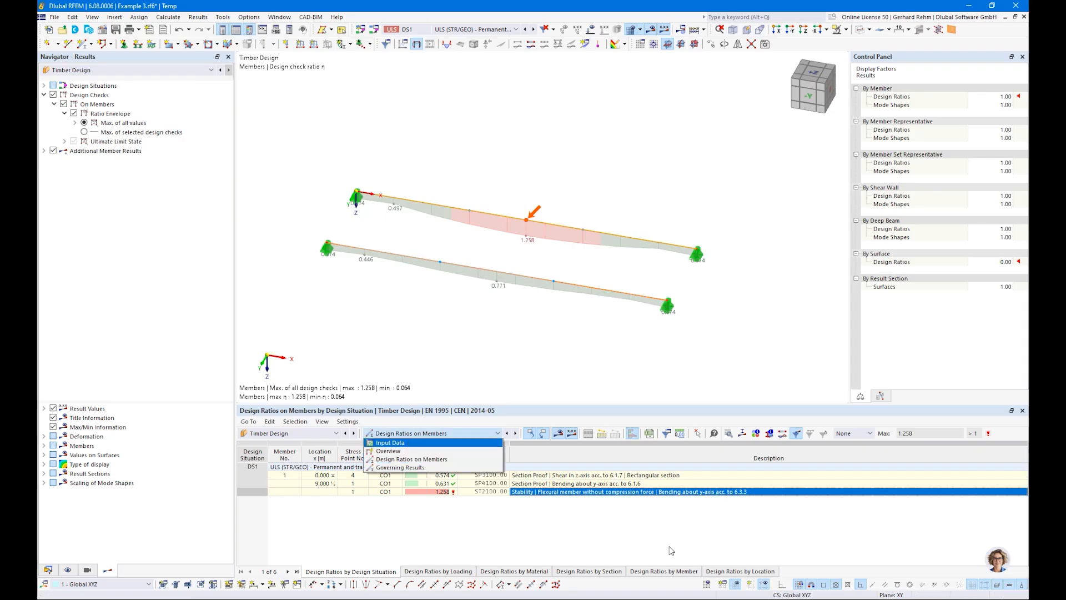
pyautogui.click(663, 571)
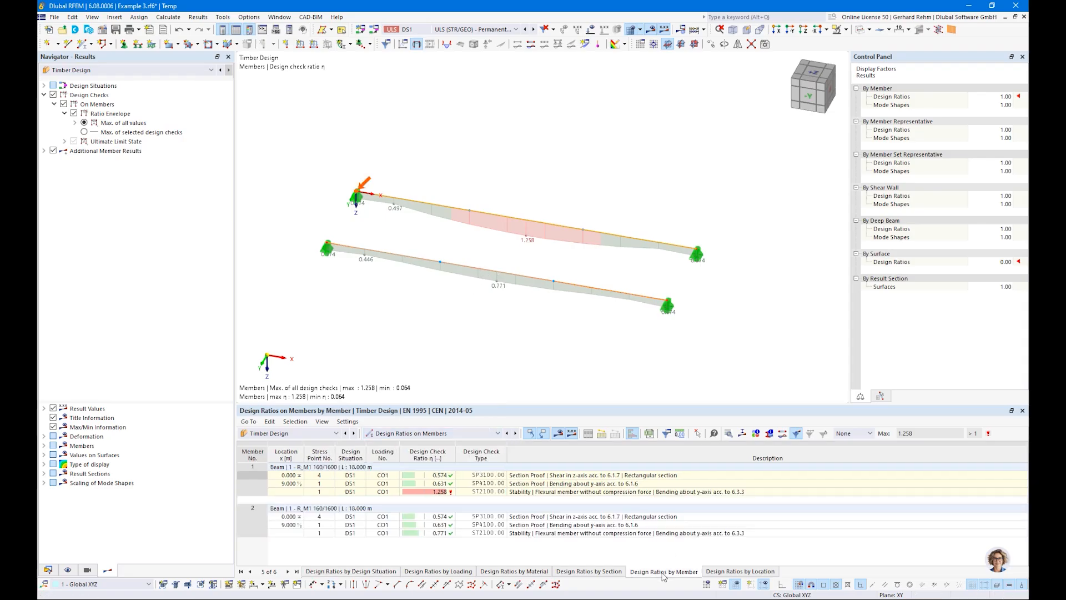
pyautogui.click(542, 532)
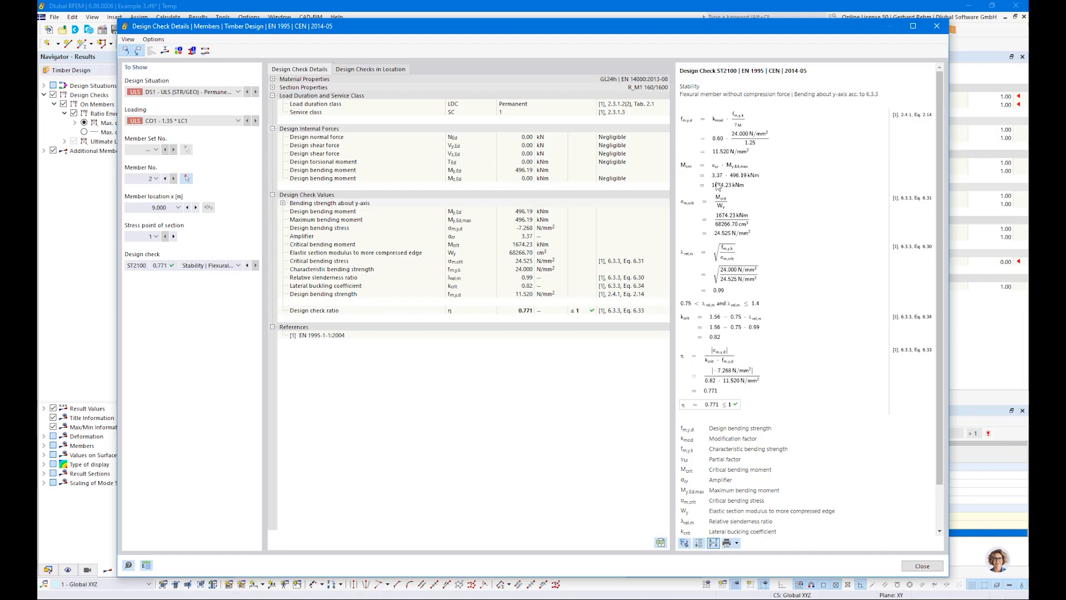
pyautogui.keyDown('ctrl'); pyautogui.scroll(3, 716, 181); pyautogui.keyUp('ctrl')
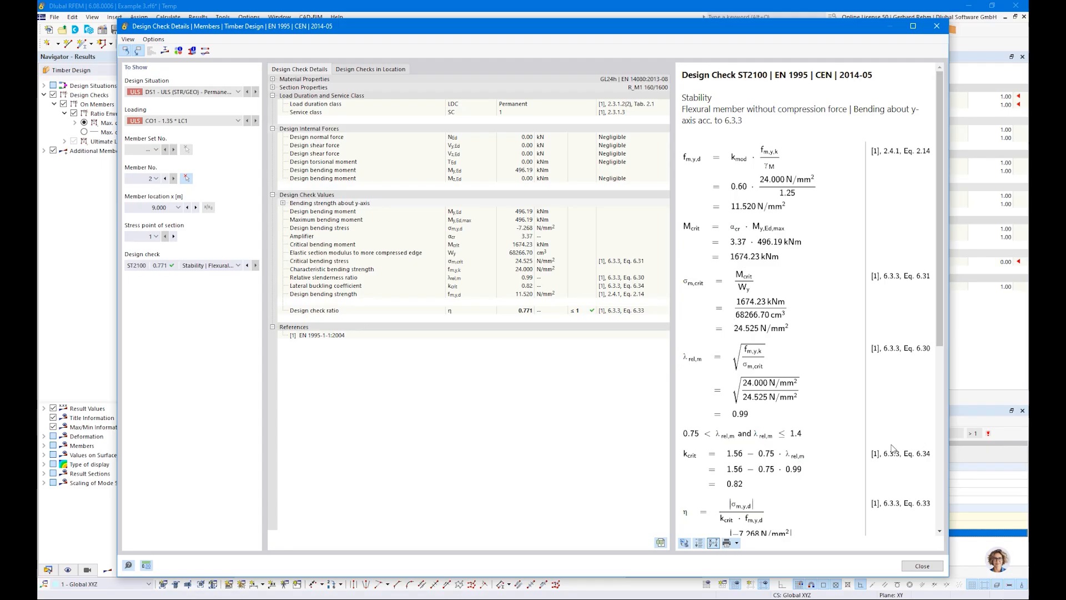
pyautogui.scroll(-3, 890, 443)
pyautogui.click(900, 565)
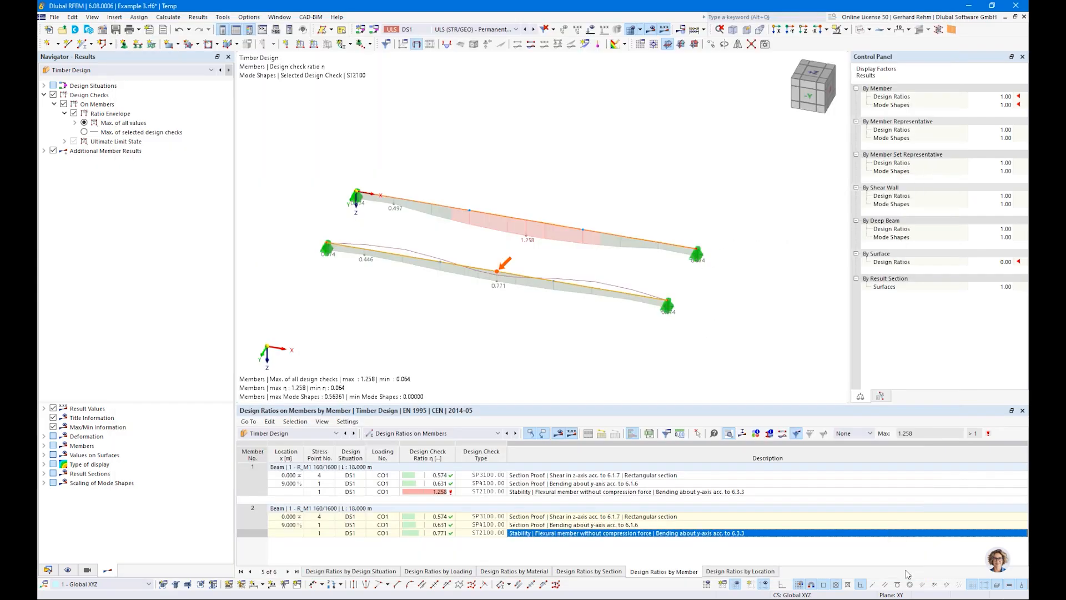
# Display the members' mode shape deformation for the selected design check as colored sections.
pyautogui.click(44, 150)
pyautogui.click(54, 160)
pyautogui.keyDown('ctrl'); pyautogui.moveTo(583, 344); pyautogui.dragTo(497, 288, button='middle'); pyautogui.keyUp('ctrl')
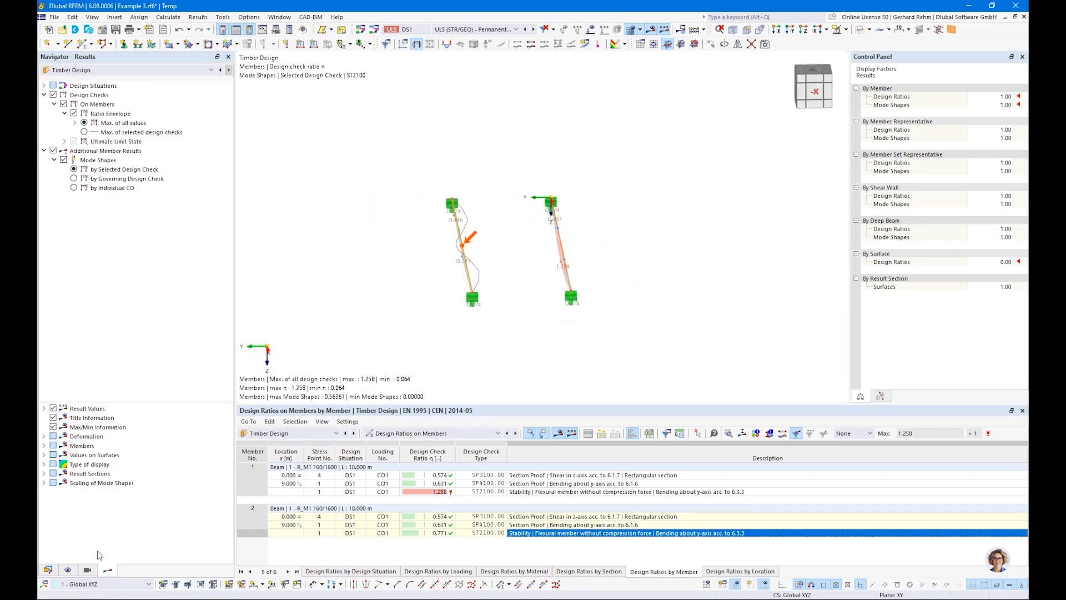
pyautogui.click(44, 435)
pyautogui.click(54, 445)
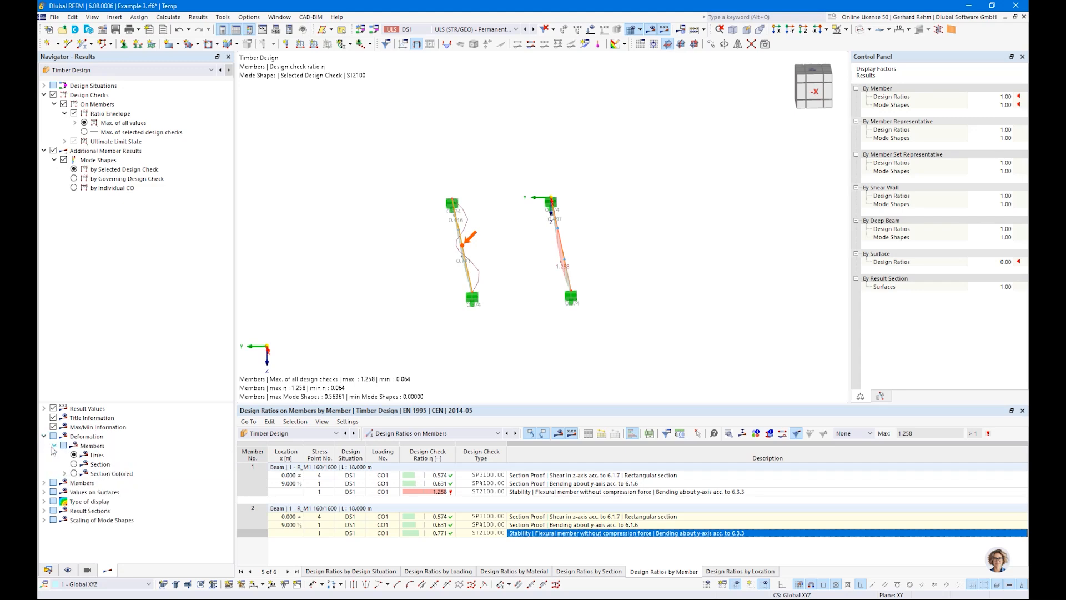
pyautogui.click(73, 472)
# Examine the colored mode shapes of both beams from different viewing angles.
pyautogui.keyDown('ctrl'); pyautogui.moveTo(451, 325); pyautogui.dragTo(383, 240, button='middle'); pyautogui.keyUp('ctrl')
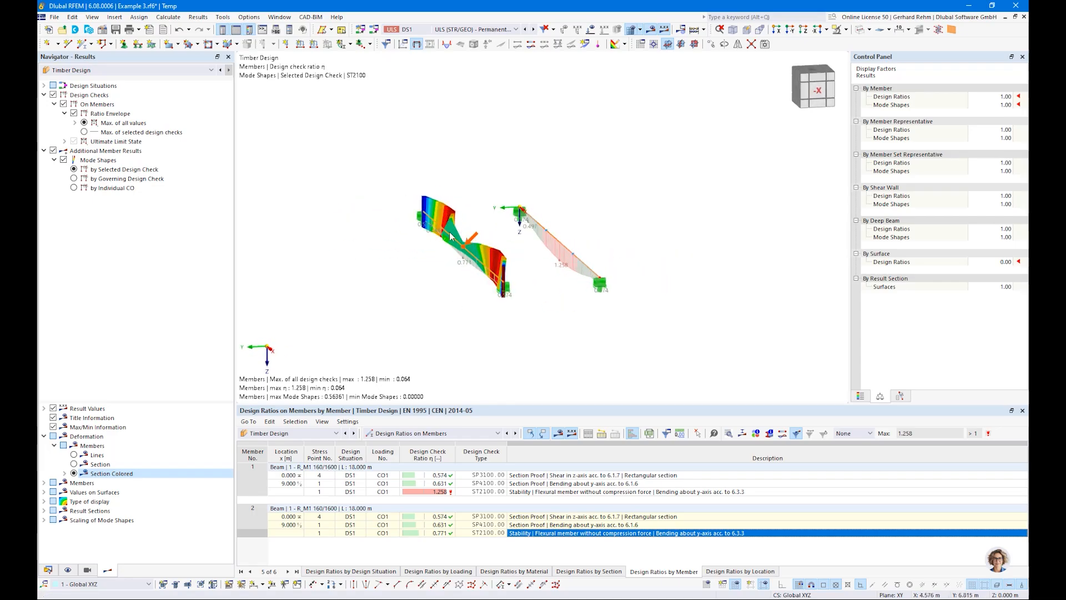
pyautogui.keyDown('ctrl'); pyautogui.moveTo(451, 302); pyautogui.dragTo(525, 366, button='middle'); pyautogui.keyUp('ctrl')
pyautogui.scroll(5, 431, 242)
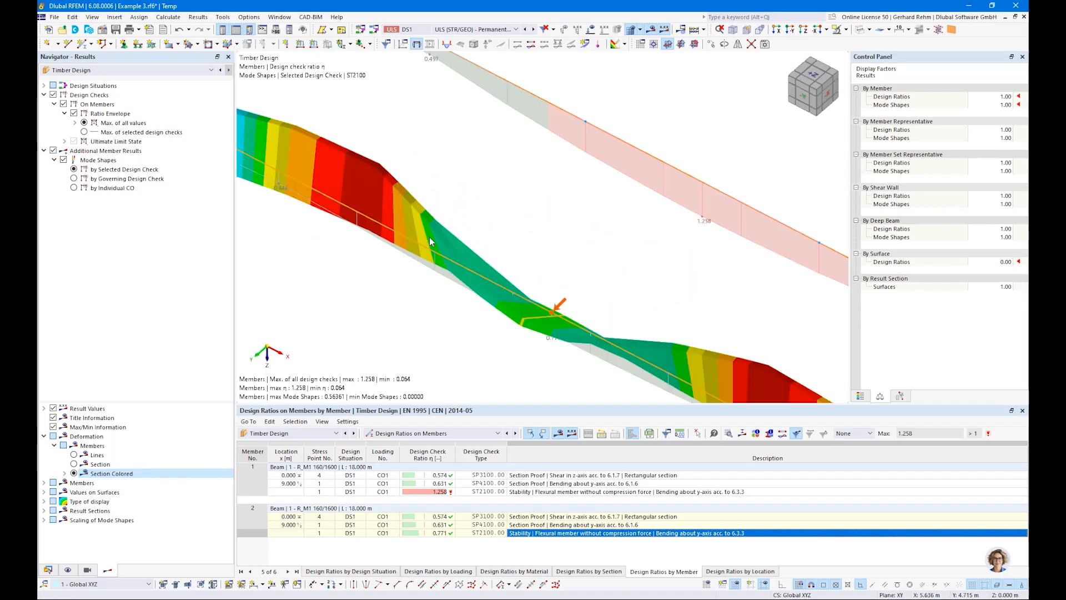
pyautogui.scroll(-2, 431, 244)
pyautogui.scroll(-2, 434, 216)
pyautogui.keyDown('ctrl'); pyautogui.moveTo(585, 316); pyautogui.dragTo(420, 243, button='middle'); pyautogui.keyUp('ctrl')
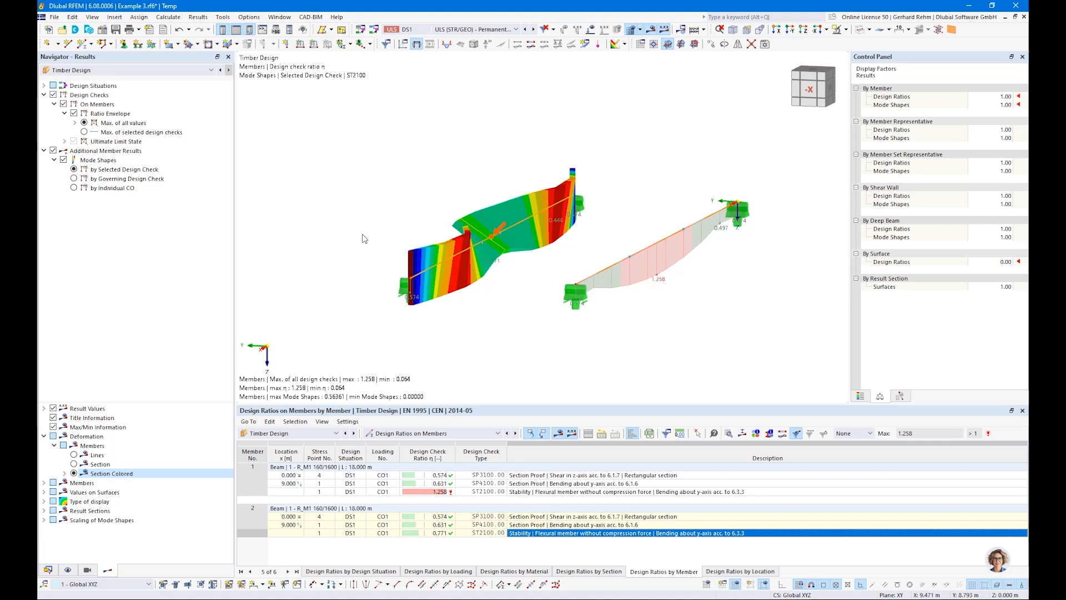
pyautogui.keyDown('ctrl'); pyautogui.moveTo(362, 238); pyautogui.dragTo(520, 275, button='middle'); pyautogui.keyUp('ctrl')
pyautogui.scroll(-3, 521, 275)
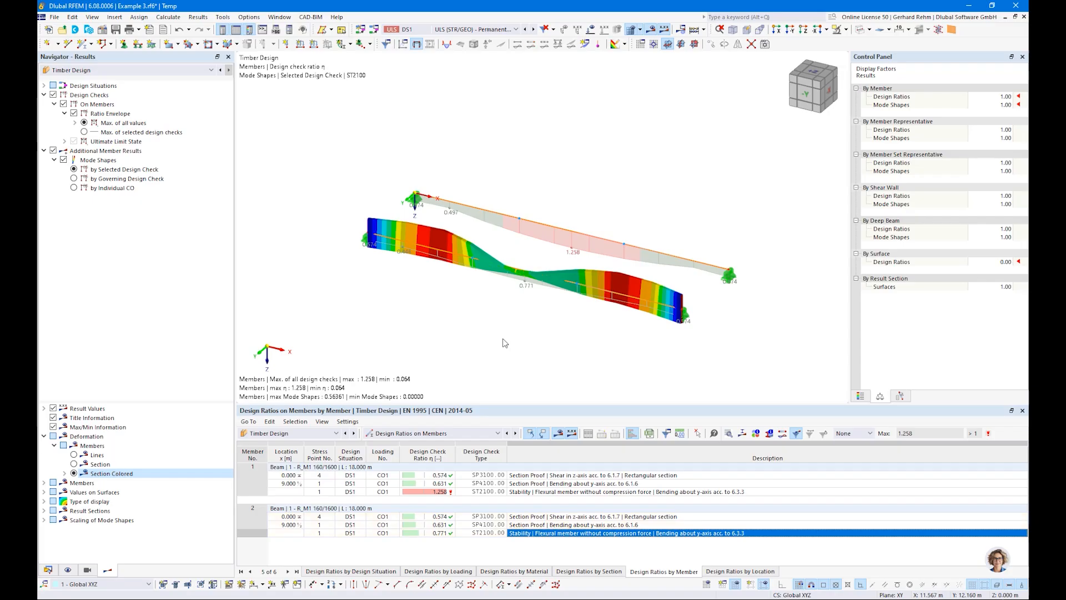
pyautogui.hotkey('alt', 'Tab')
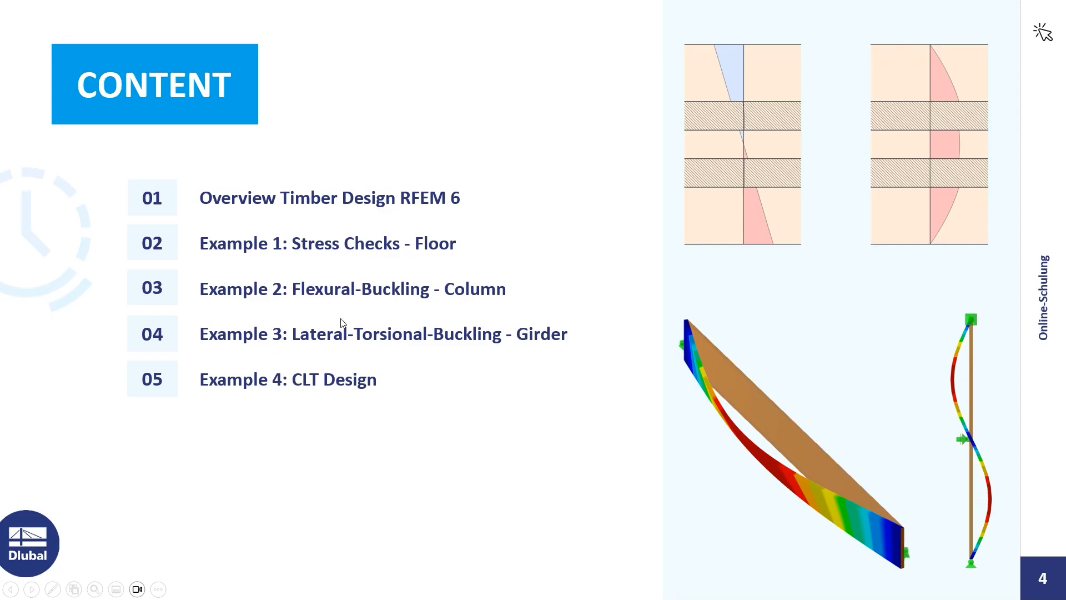
pyautogui.hotkey('alt', 'Tab')
pyautogui.hotkey('alt', 'Tab')
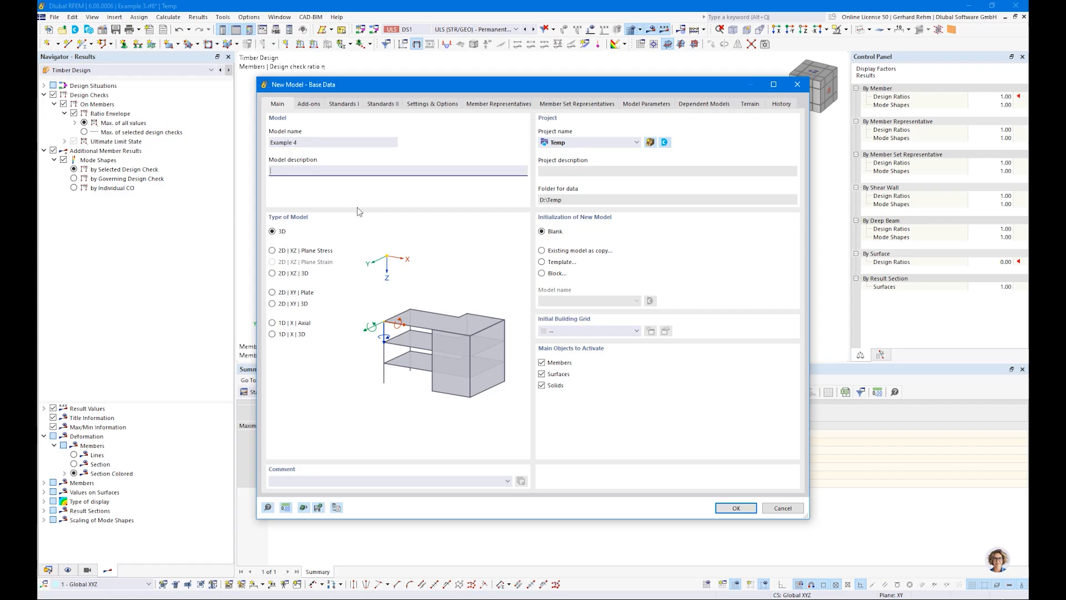
# Create the new model Example 4 with the Load wizards add-on disabled and EN 1995 timber standards.
pyautogui.click(308, 104)
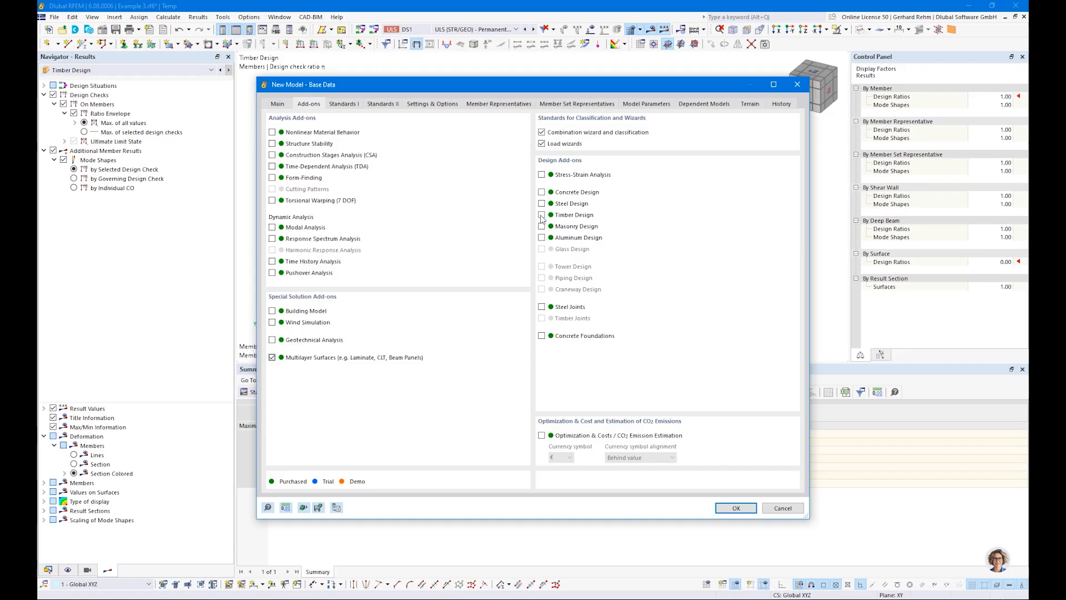
pyautogui.click(541, 144)
pyautogui.click(344, 105)
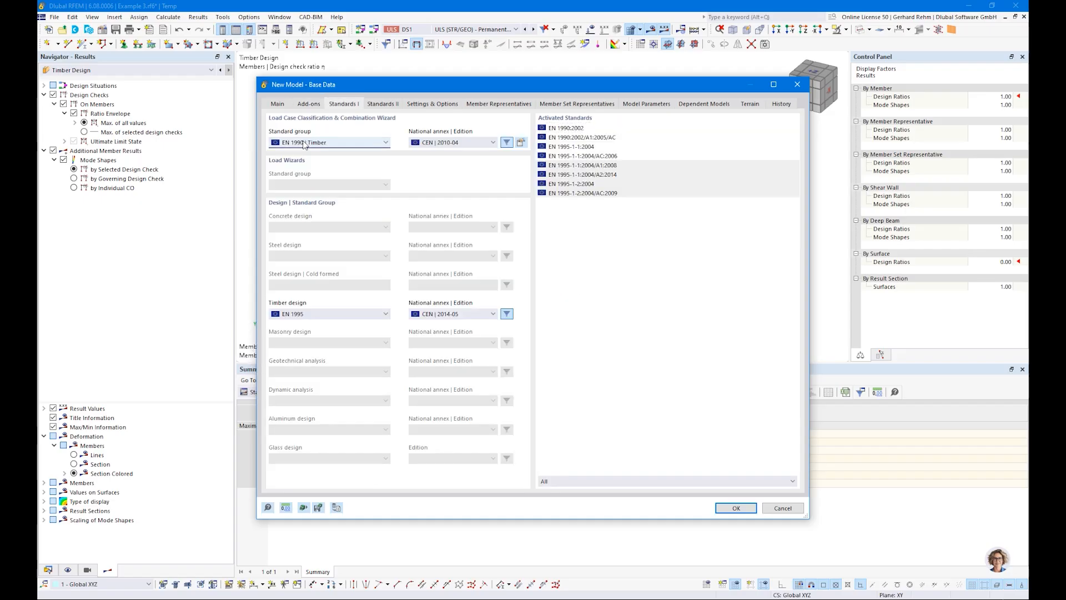
pyautogui.click(721, 508)
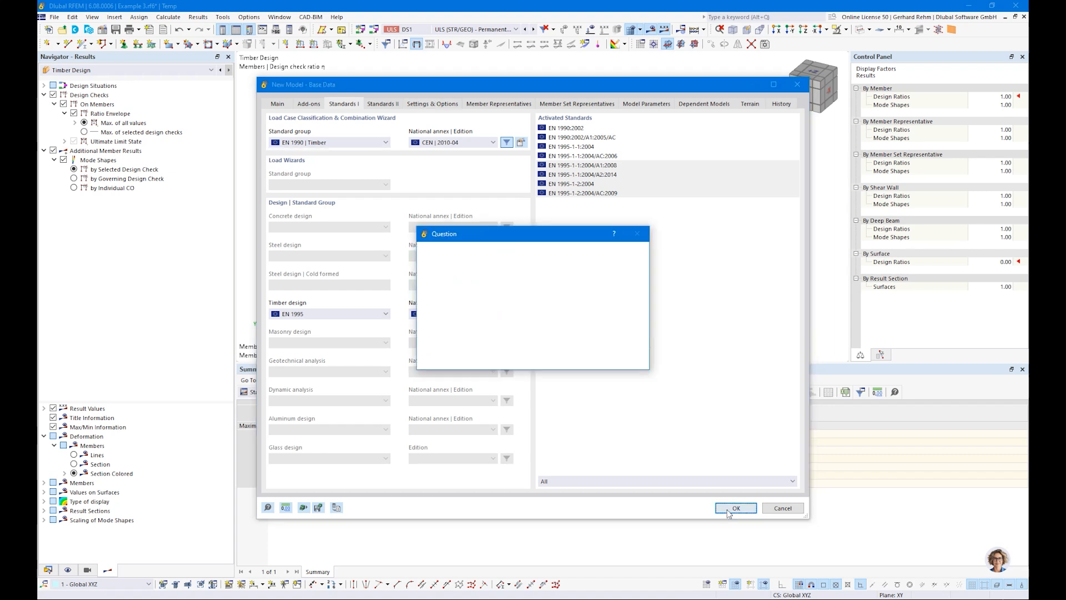
pyautogui.click(574, 359)
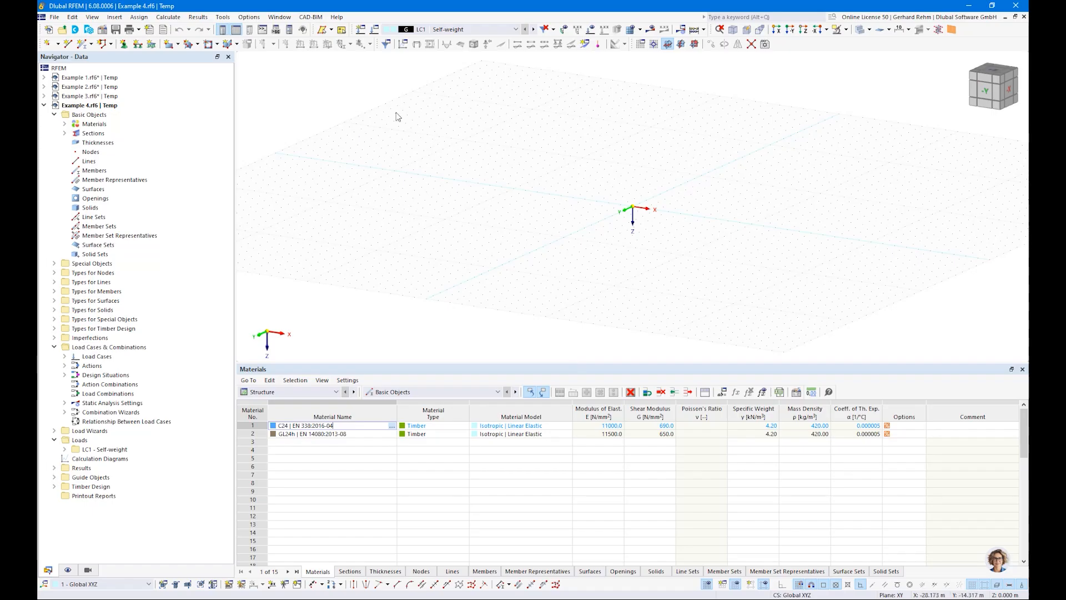
# Start a new rectangular surface and create a new thickness of type Layers.
pyautogui.click(171, 47)
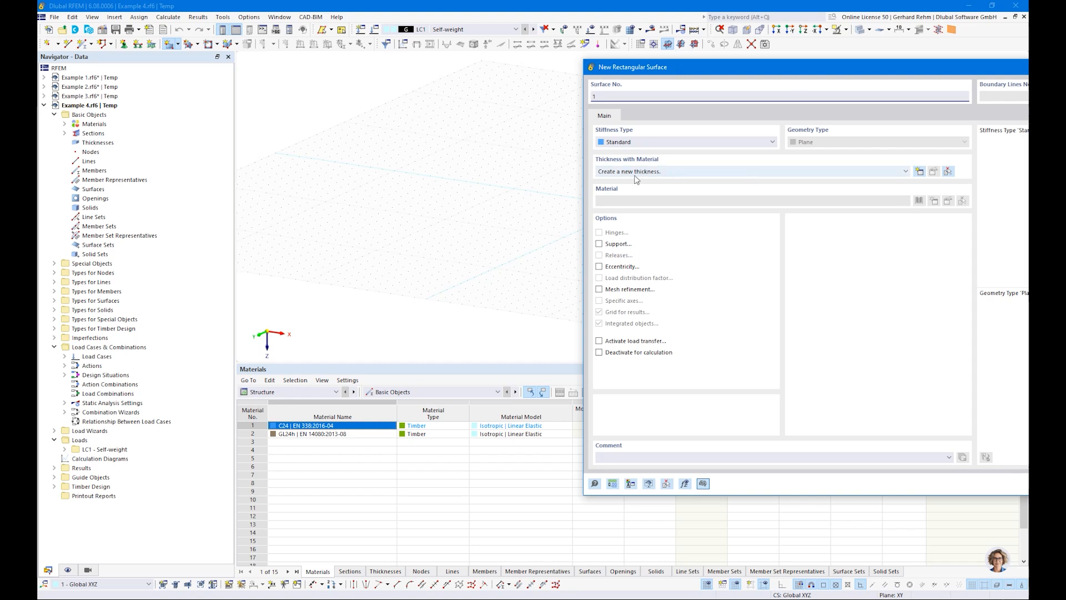
pyautogui.click(919, 172)
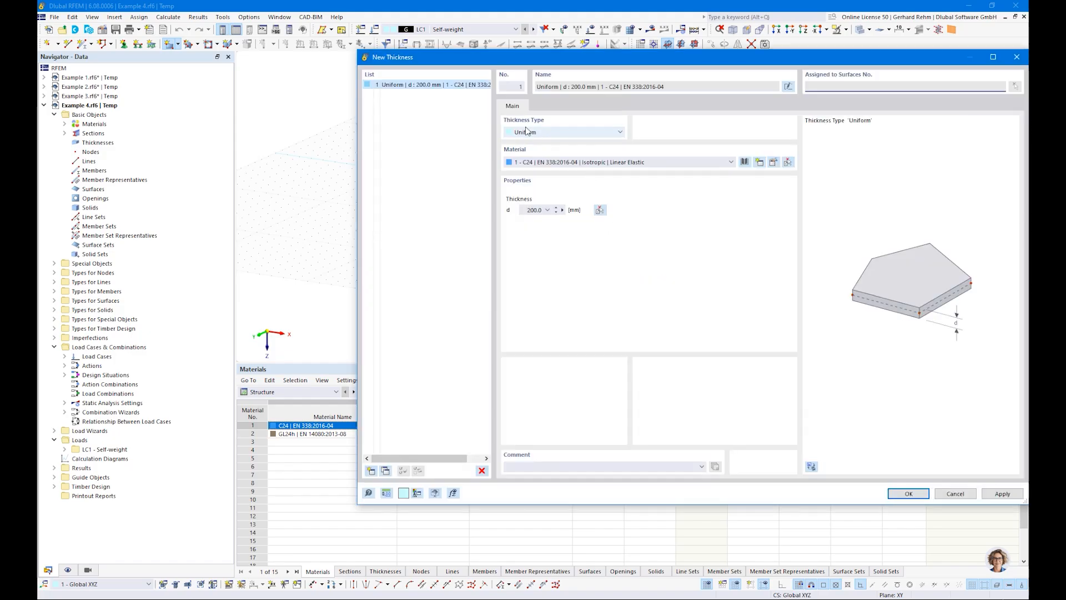
pyautogui.click(526, 132)
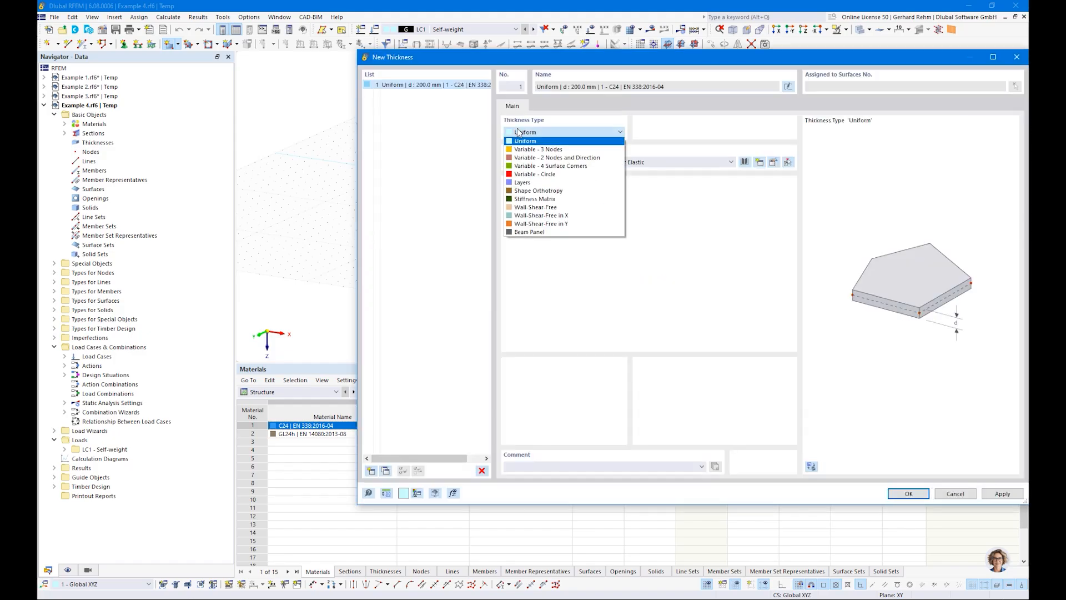
pyautogui.click(525, 183)
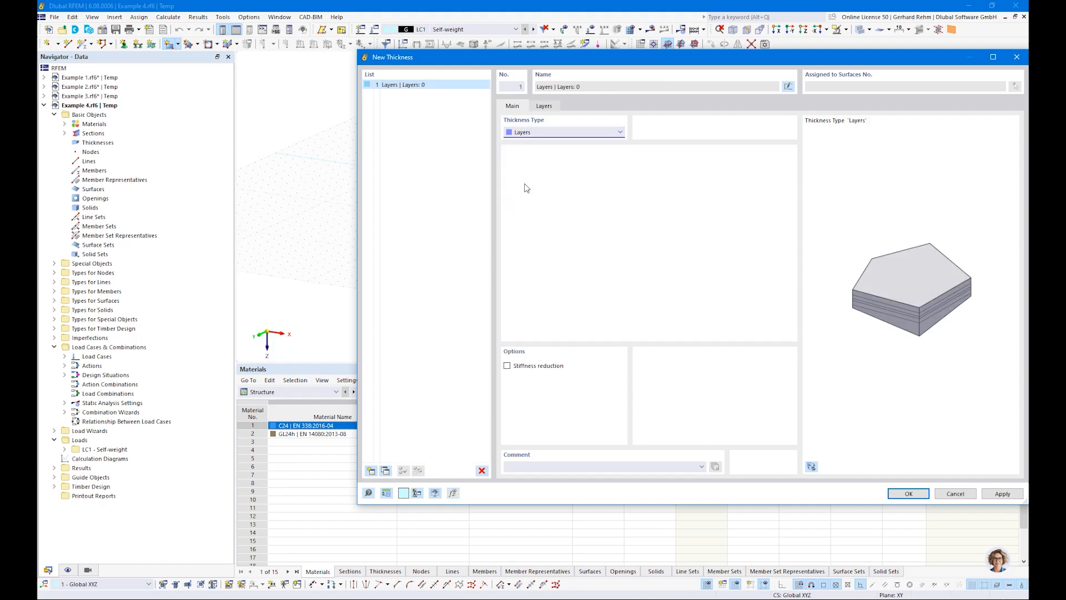
# Load the Binderholz BBS SYS 140-5s composition for the European Union from the library into the thickness layers.
pyautogui.click(544, 106)
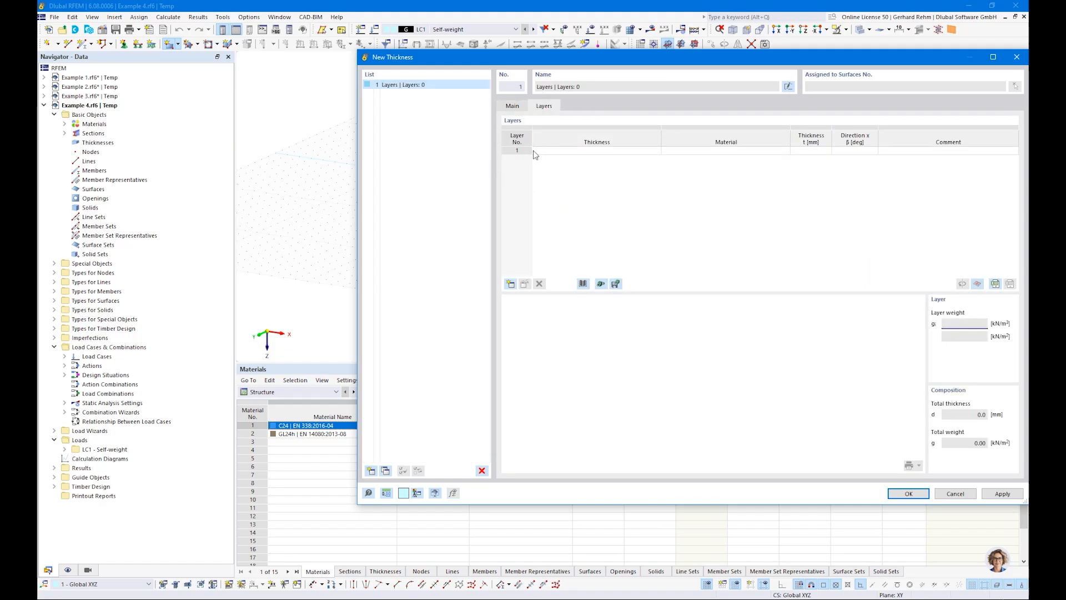
pyautogui.moveTo(593, 69); pyautogui.dragTo(443, 76)
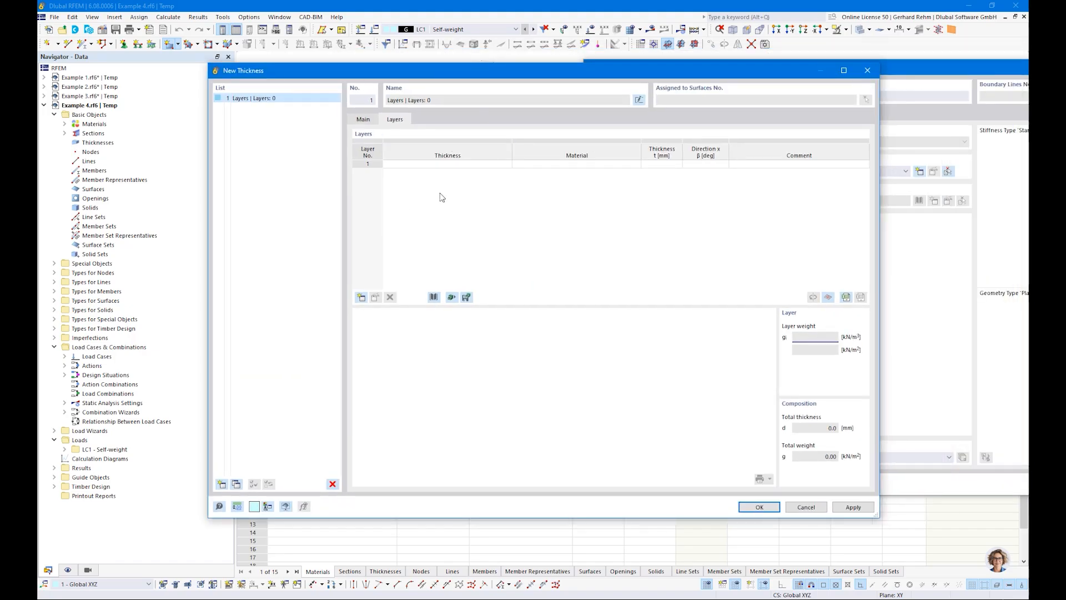
pyautogui.click(434, 298)
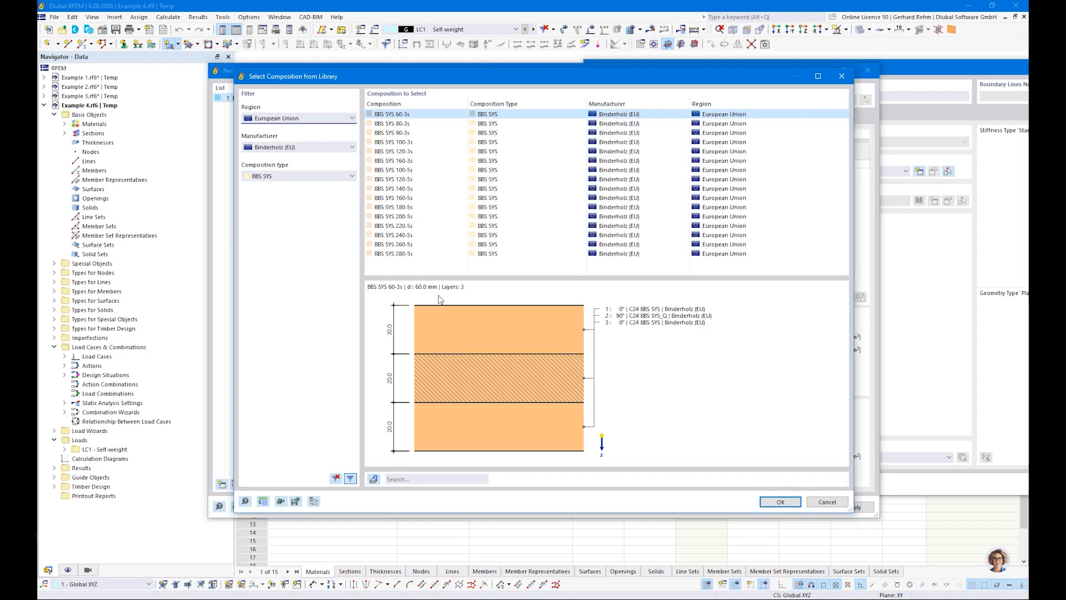
pyautogui.click(258, 118)
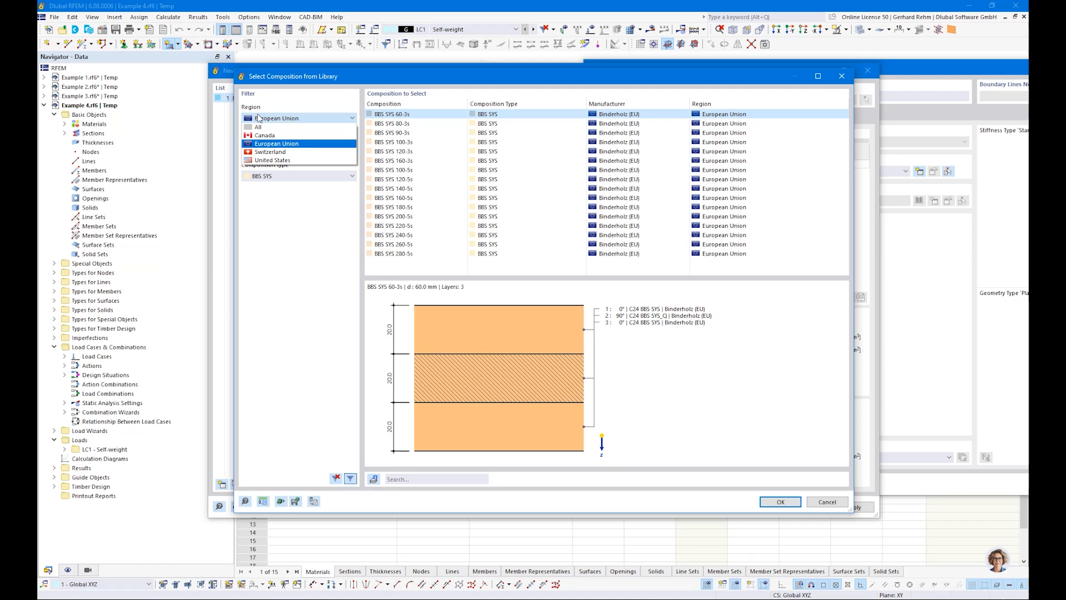
pyautogui.click(259, 117)
pyautogui.click(265, 119)
pyautogui.click(267, 120)
pyautogui.click(271, 150)
pyautogui.click(271, 148)
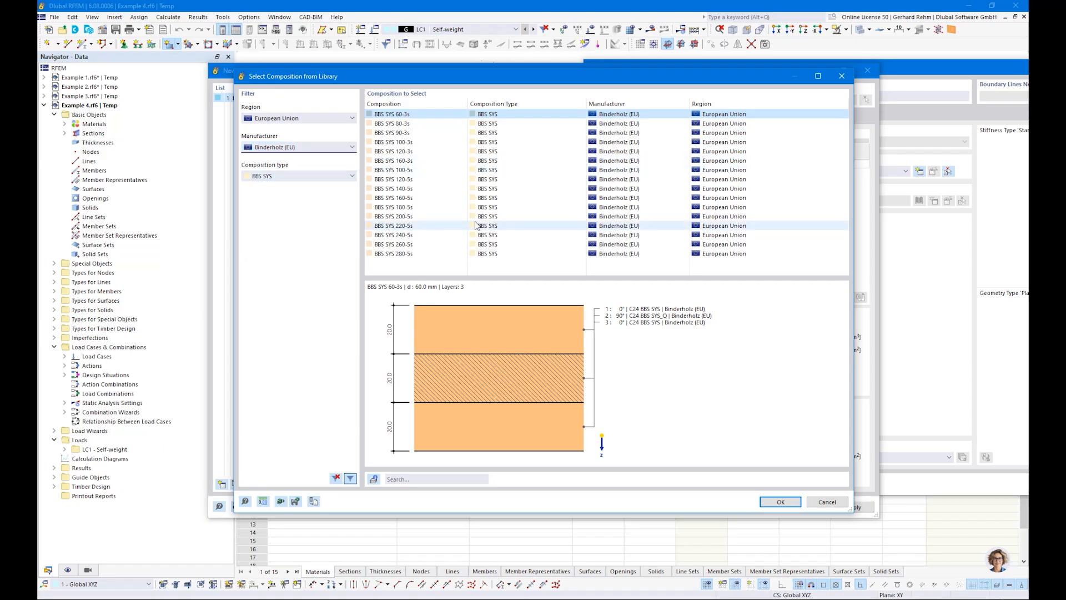
pyautogui.click(469, 189)
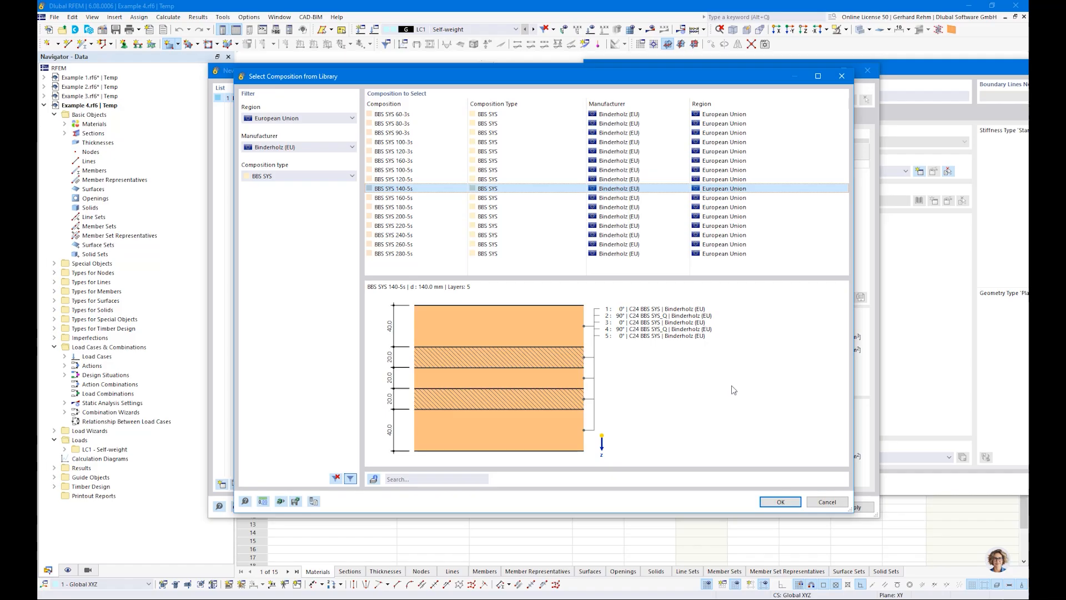
pyautogui.click(777, 502)
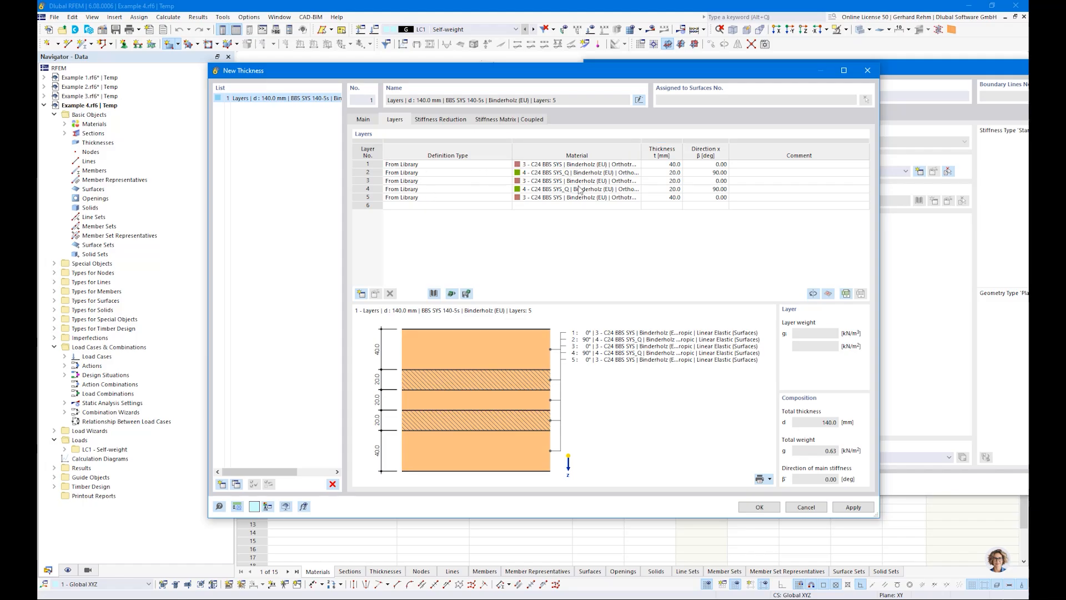
# Examine the thickness and direction angle of each layer in the composition.
pyautogui.click(661, 164)
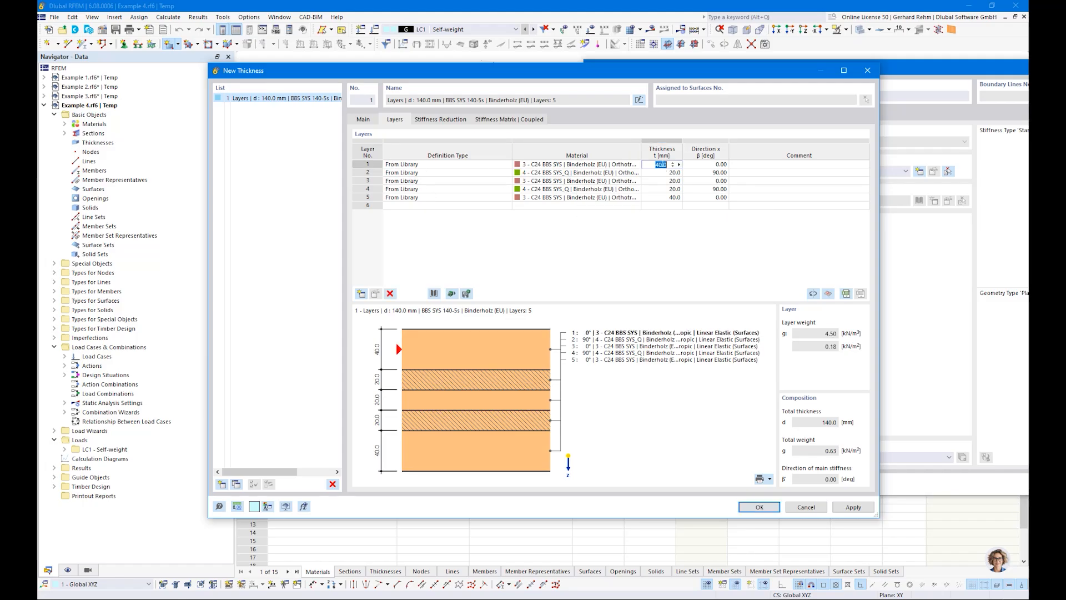
pyautogui.click(661, 181)
pyautogui.click(718, 164)
pyautogui.click(715, 172)
pyautogui.click(711, 182)
pyautogui.click(710, 189)
pyautogui.click(707, 197)
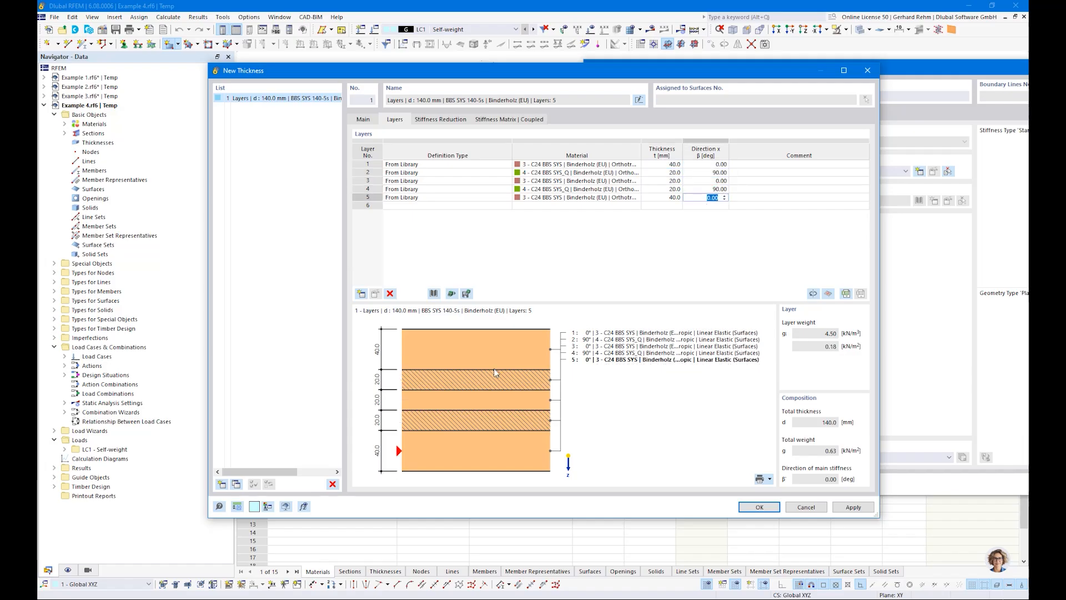
pyautogui.click(711, 164)
pyautogui.click(708, 173)
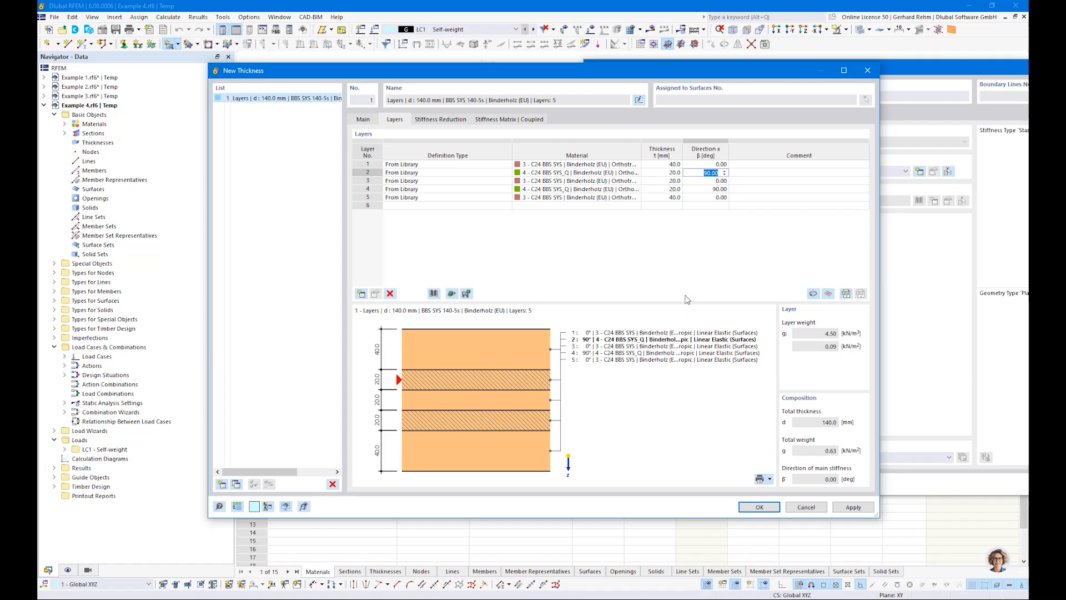
# Confirm the layered thickness and draw a rectangular surface from the origin to about 8 m by 1 m.
pyautogui.click(759, 507)
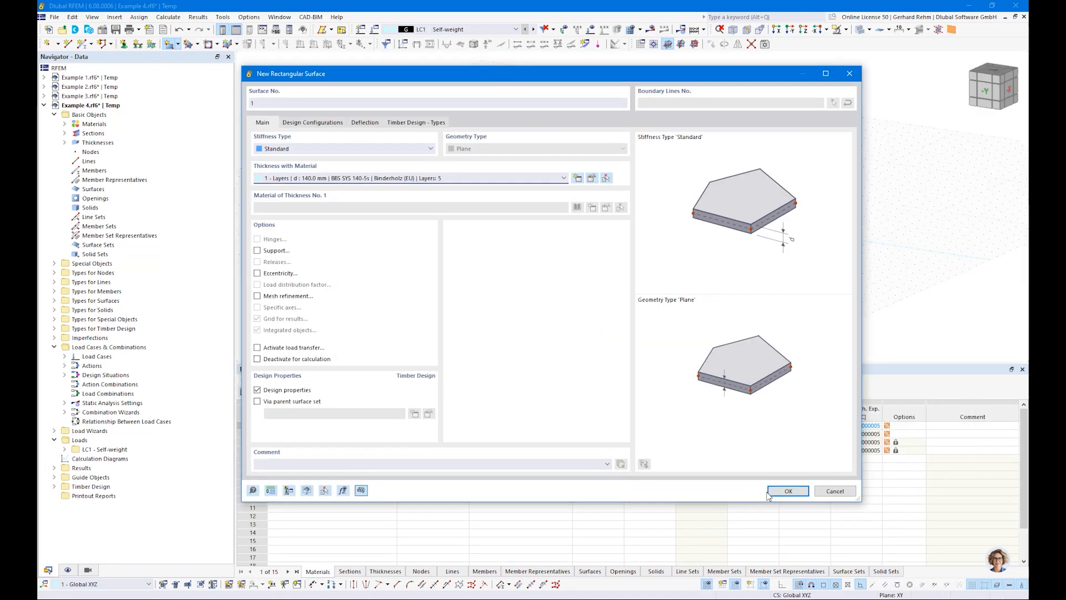
pyautogui.click(769, 491)
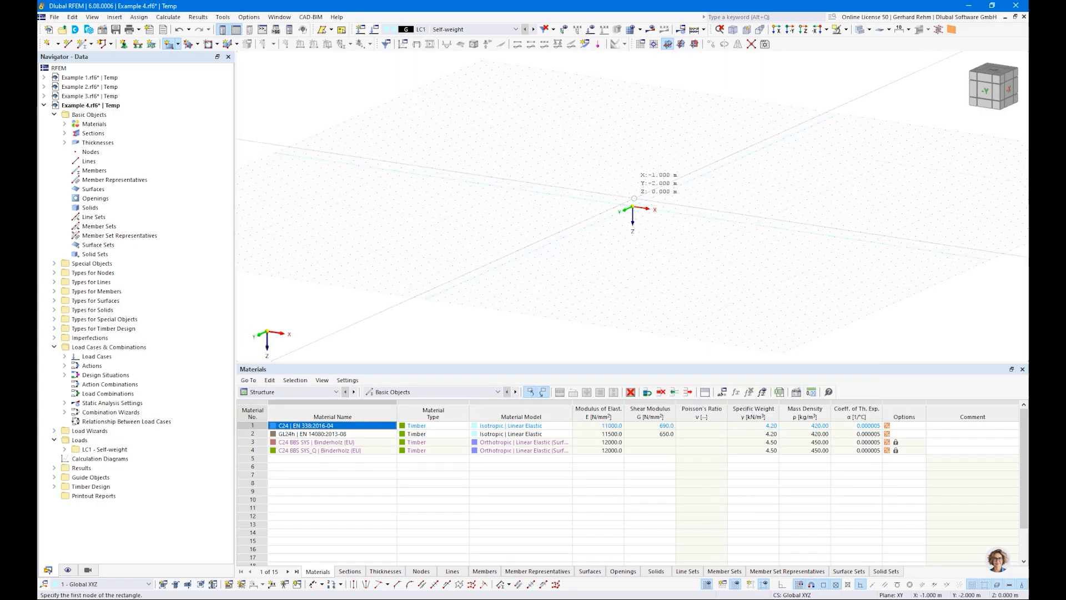
pyautogui.click(632, 207)
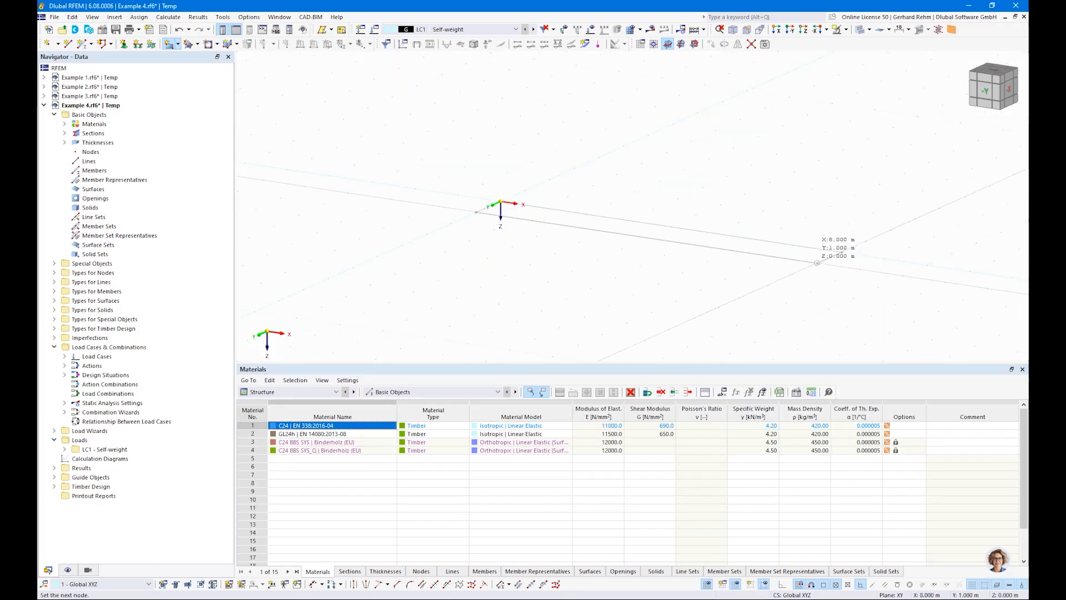
pyautogui.click(816, 262)
pyautogui.press('Escape')
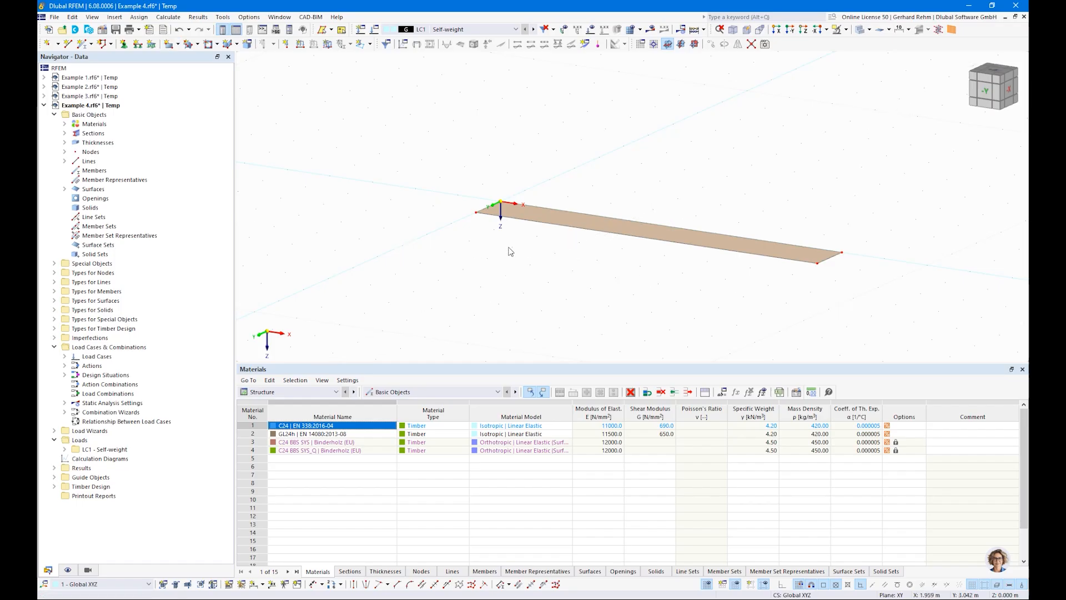
# Toggle the display of the surface's local axis systems.
pyautogui.rightClick(669, 240)
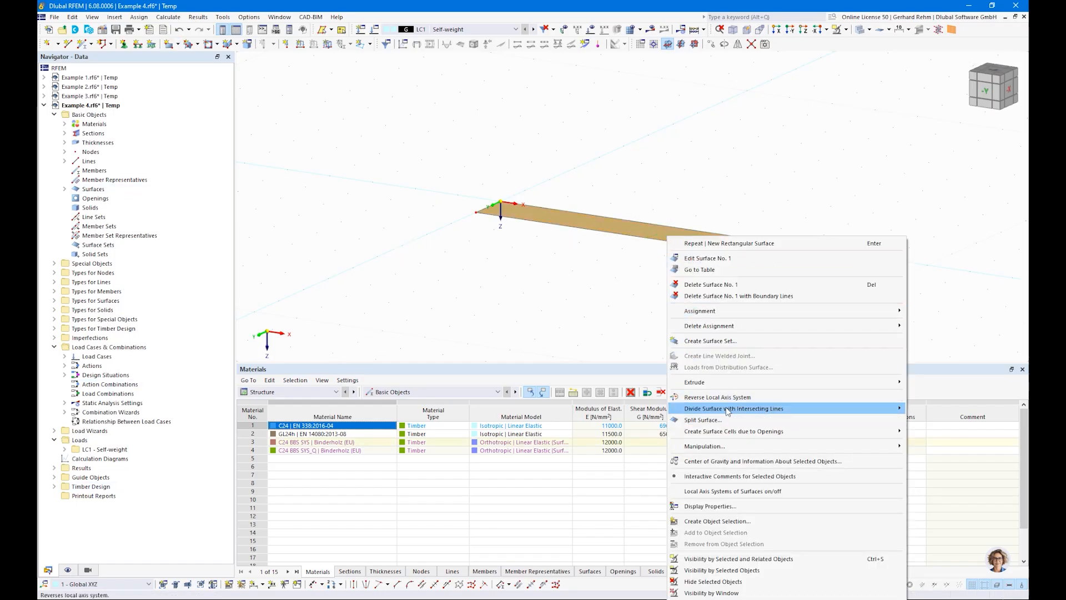
pyautogui.click(721, 490)
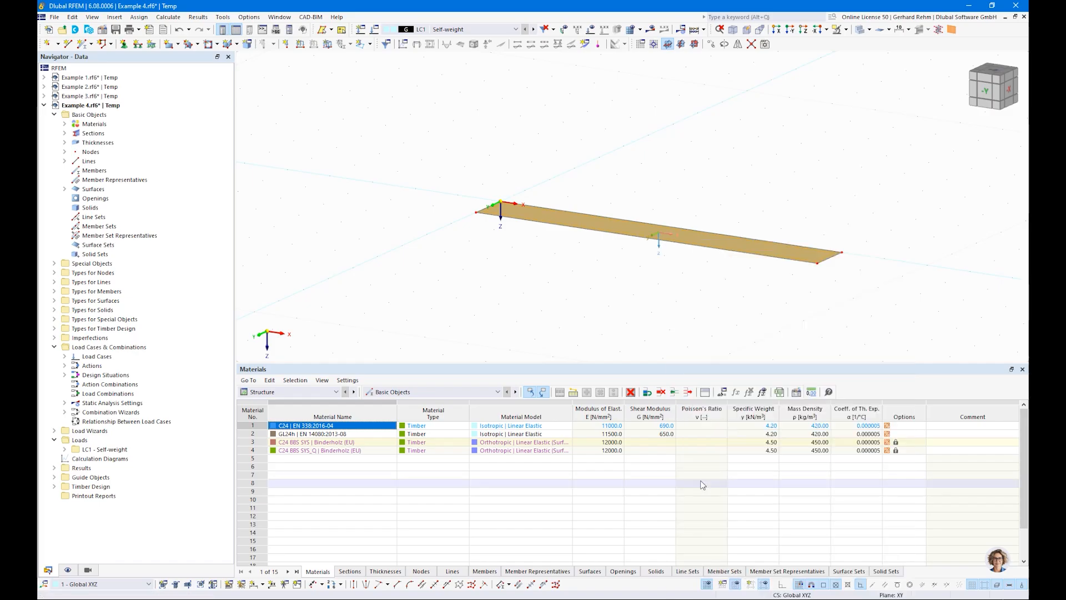
pyautogui.moveTo(614, 216); pyautogui.dragTo(649, 297, button='right')
pyautogui.click(595, 299)
pyautogui.scroll(3, 665, 238)
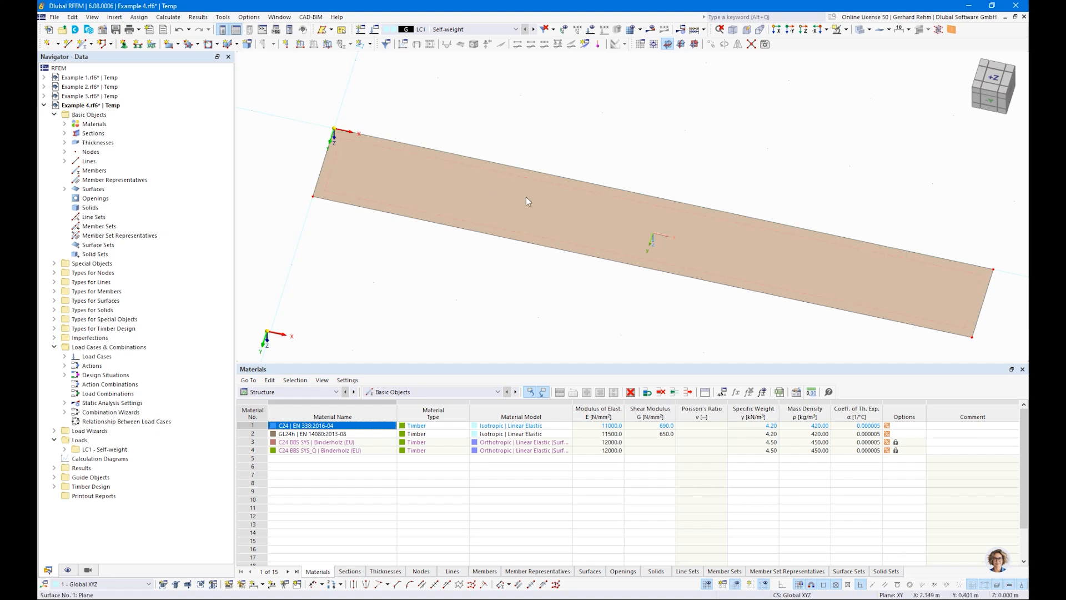
# Display the surface's layer directions per layer together with their indices.
pyautogui.click(67, 569)
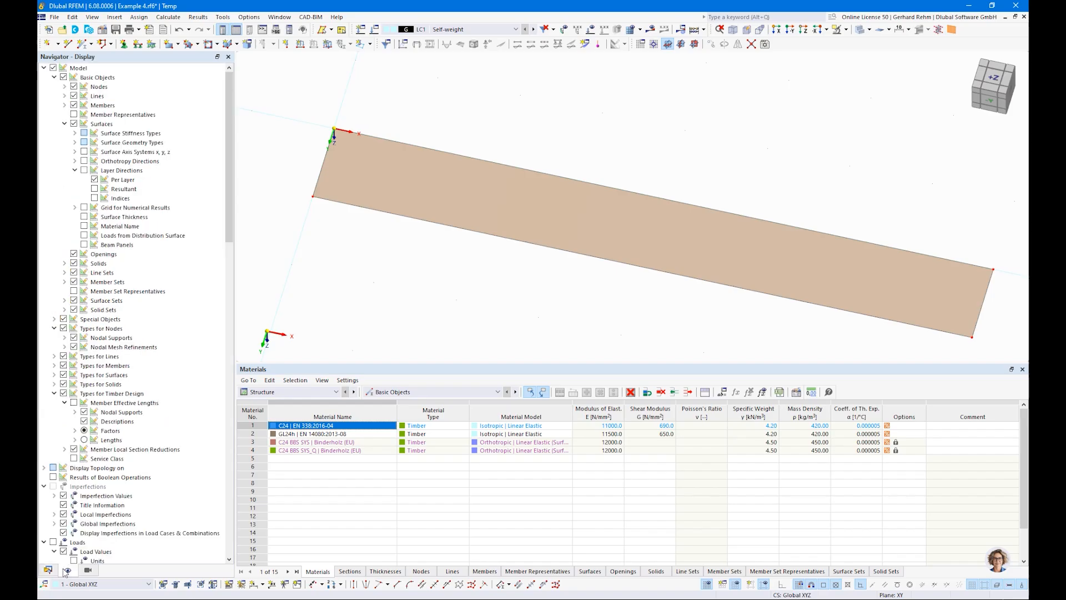
pyautogui.click(84, 171)
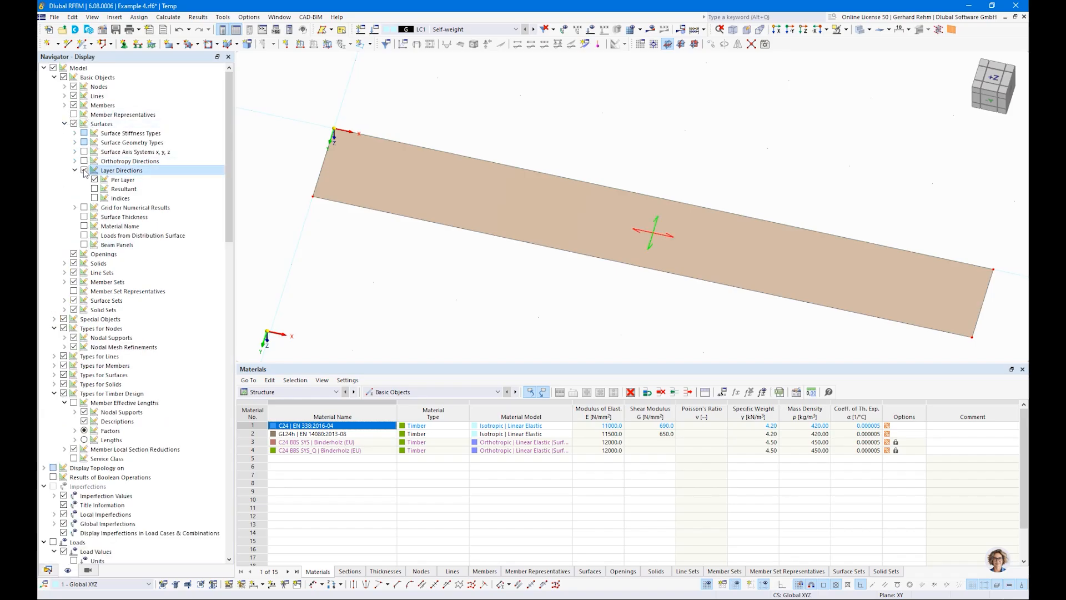
pyautogui.click(95, 198)
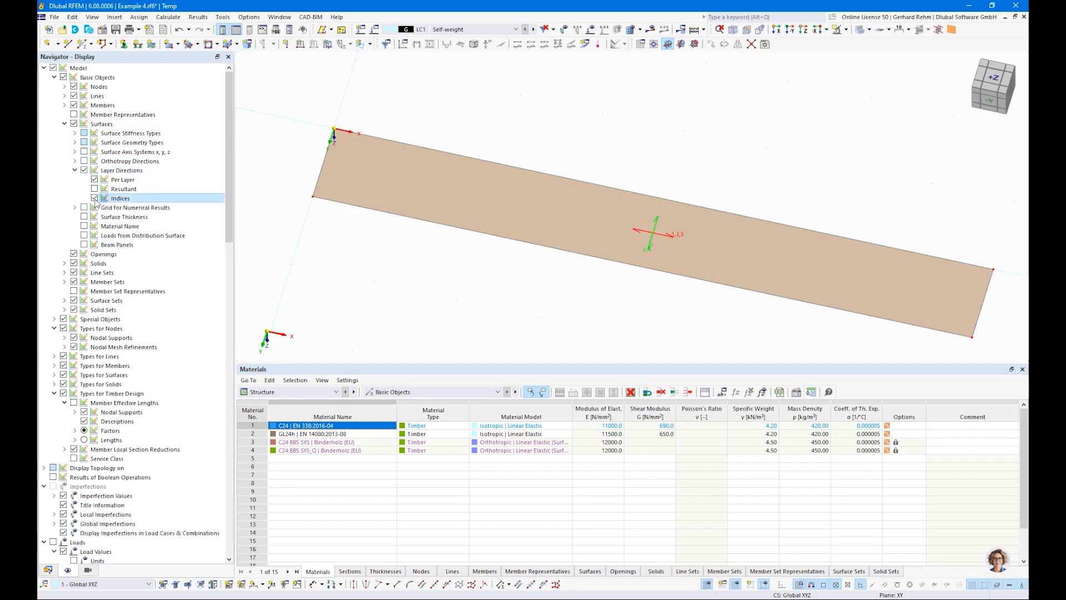
pyautogui.scroll(5, 695, 245)
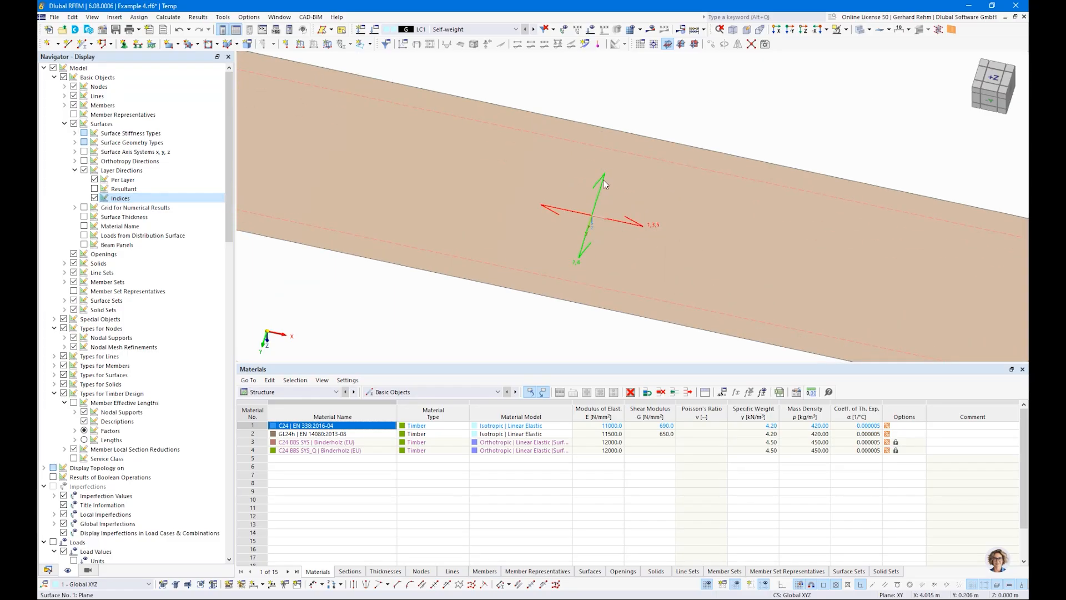
# Switch the layer direction display to the resultant direction only, without per-layer arrows and indices.
pyautogui.click(95, 189)
pyautogui.click(94, 180)
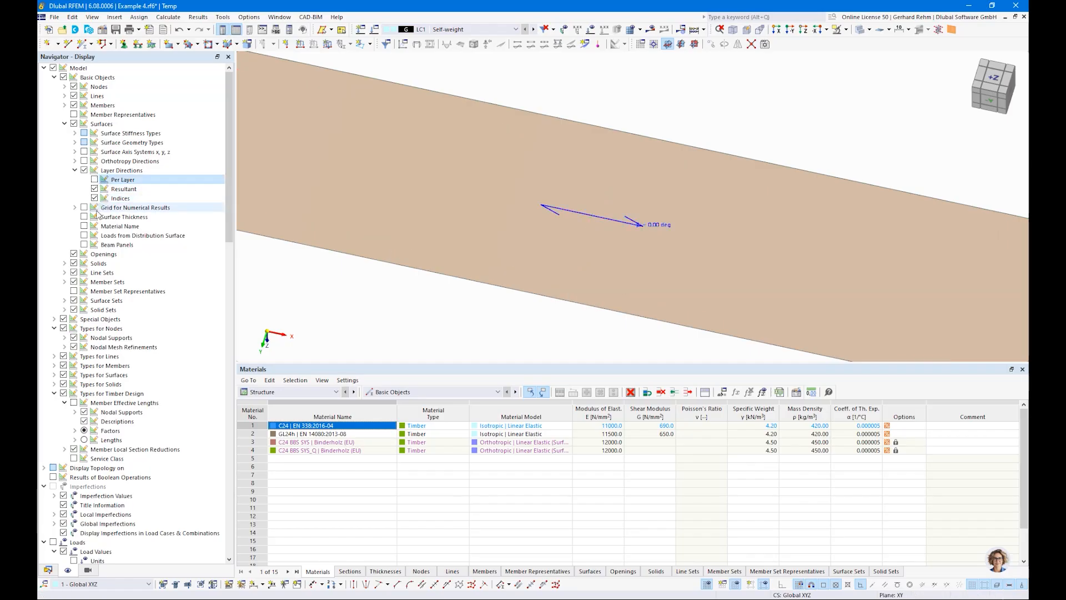
pyautogui.click(94, 198)
pyautogui.scroll(-3, 588, 191)
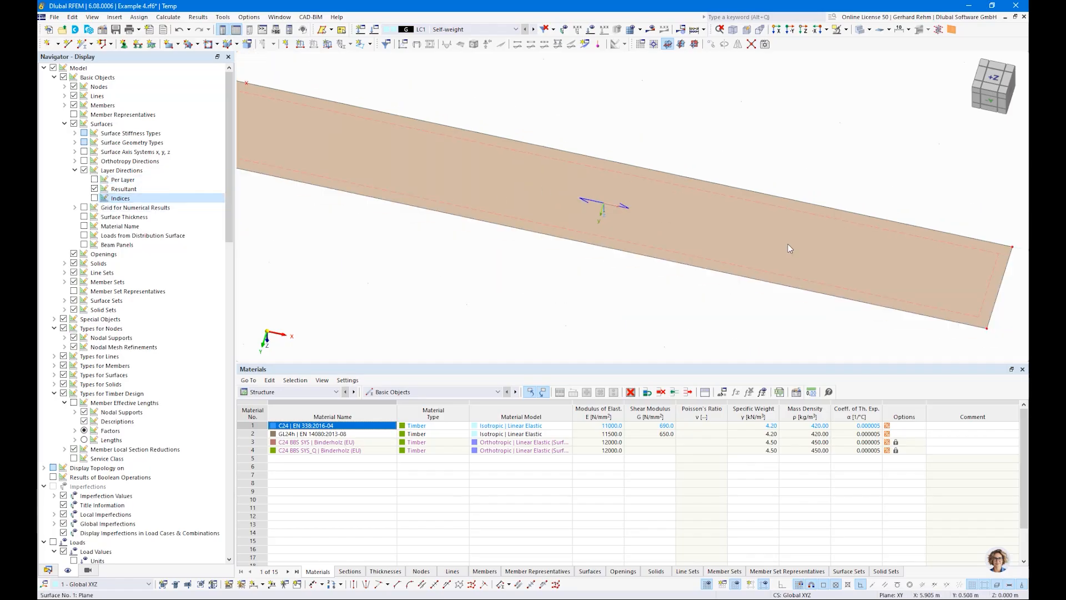
pyautogui.scroll(-2, 788, 244)
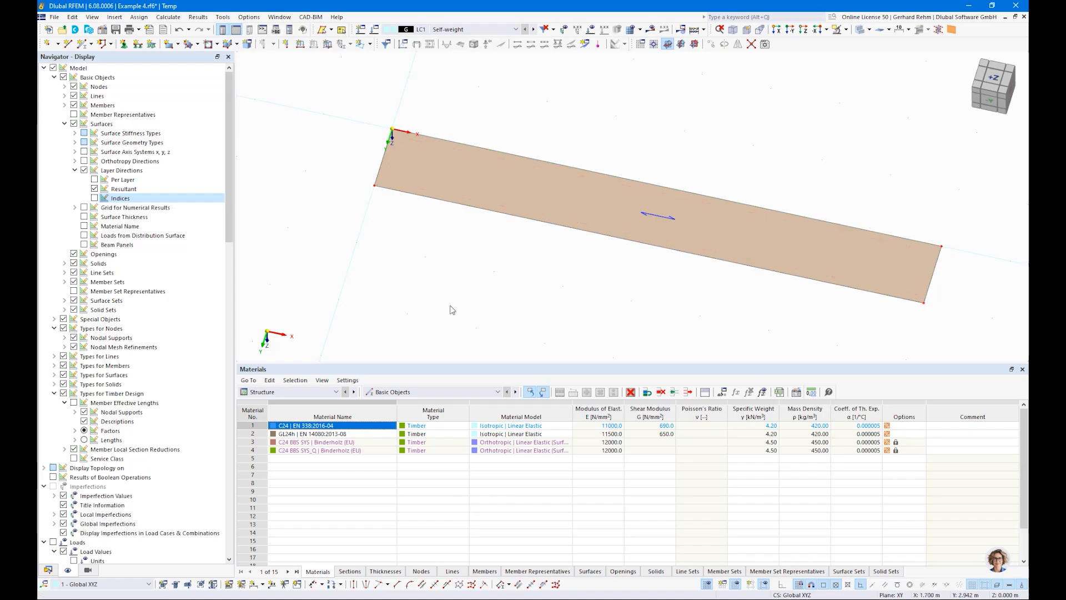
pyautogui.scroll(-3, 428, 286)
# Draw a second rectangular surface about 1 m wide and 7 m long along the negative Y direction.
pyautogui.click(169, 44)
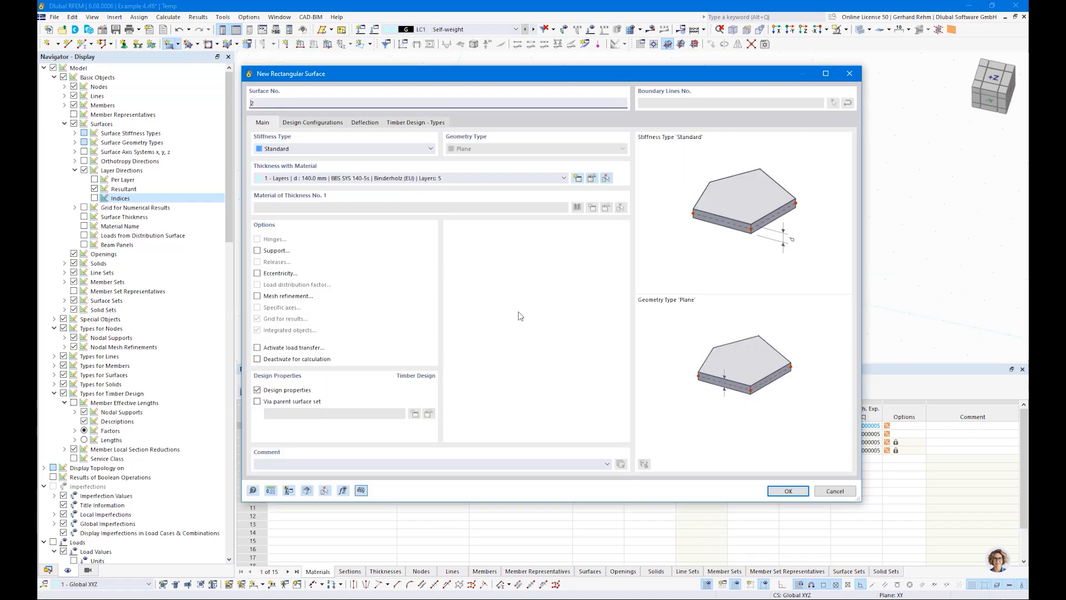
pyautogui.click(788, 490)
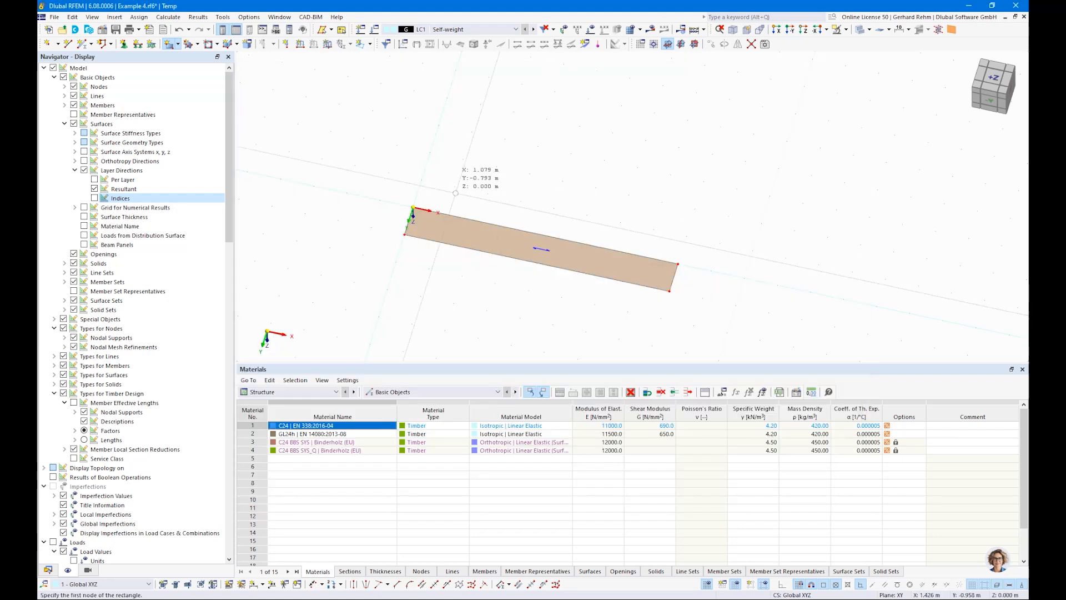
pyautogui.click(422, 179)
pyautogui.scroll(-3, 491, 154)
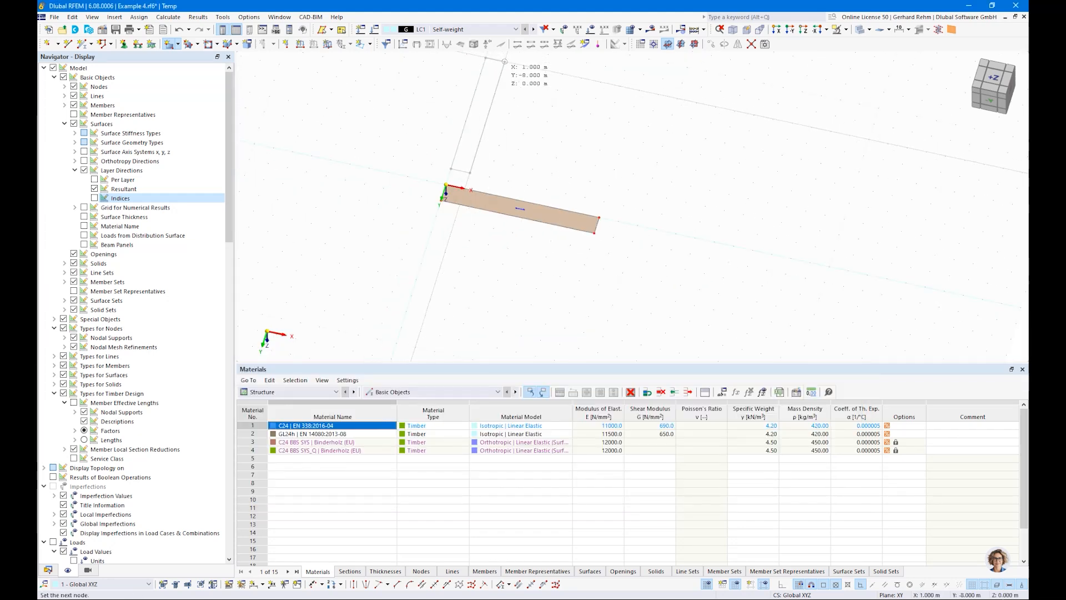
pyautogui.click(504, 62)
pyautogui.press('Escape')
# Try to copy the second surface's thickness with the first layer's direction set to 90°.
pyautogui.scroll(4, 481, 124)
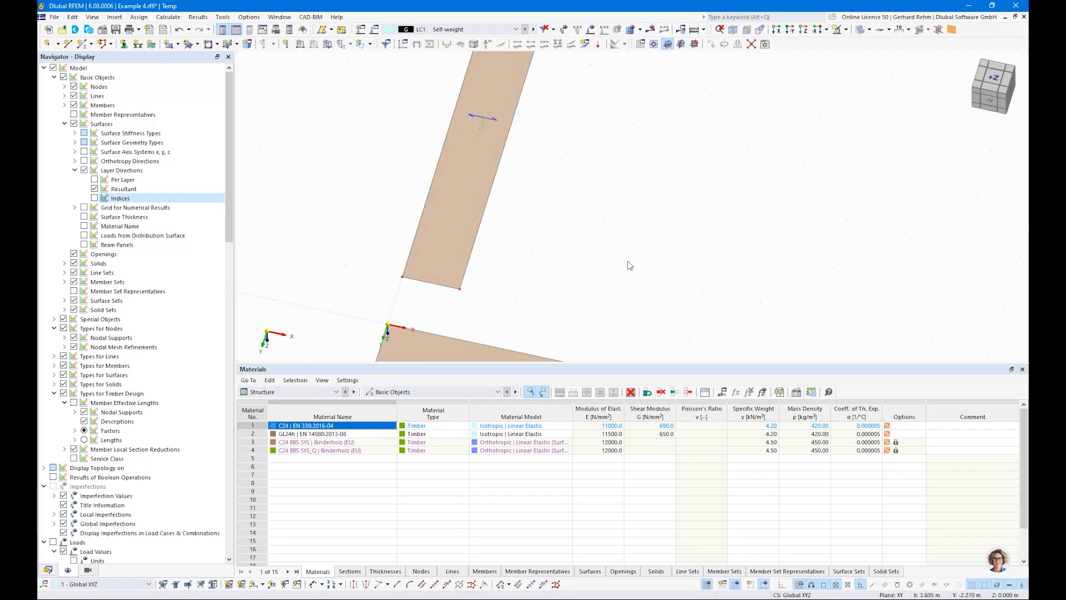
pyautogui.scroll(-2, 591, 211)
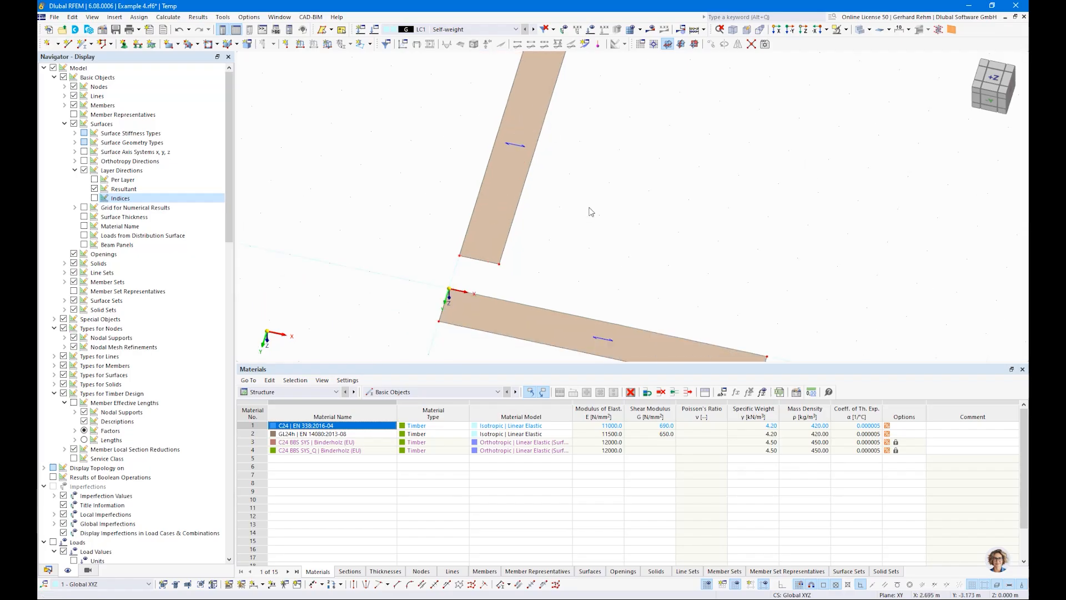
pyautogui.doubleClick(512, 200)
pyautogui.click(590, 178)
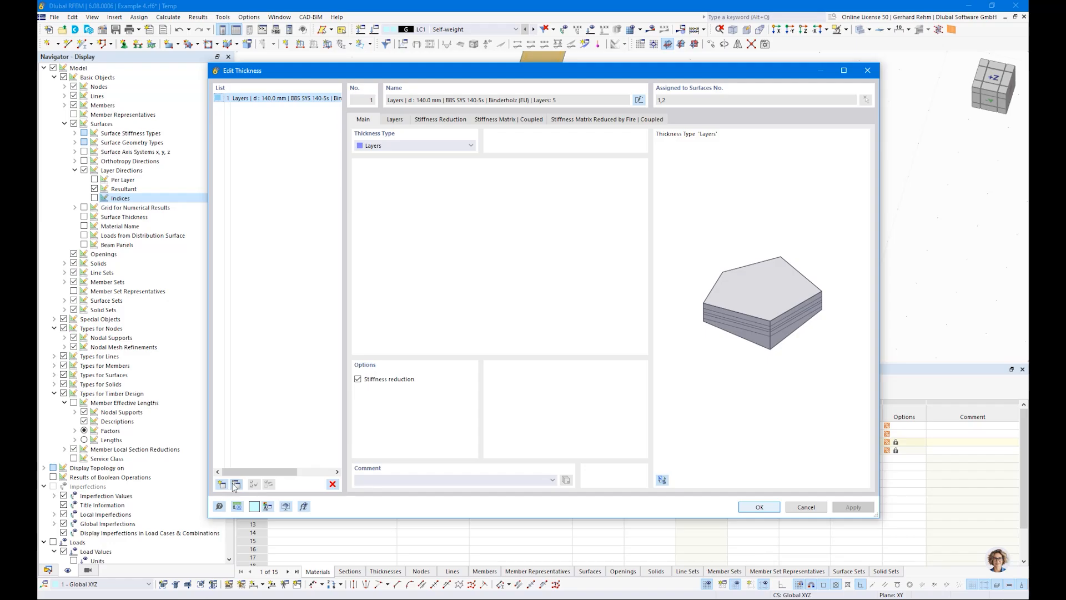
pyautogui.click(235, 484)
pyautogui.click(396, 119)
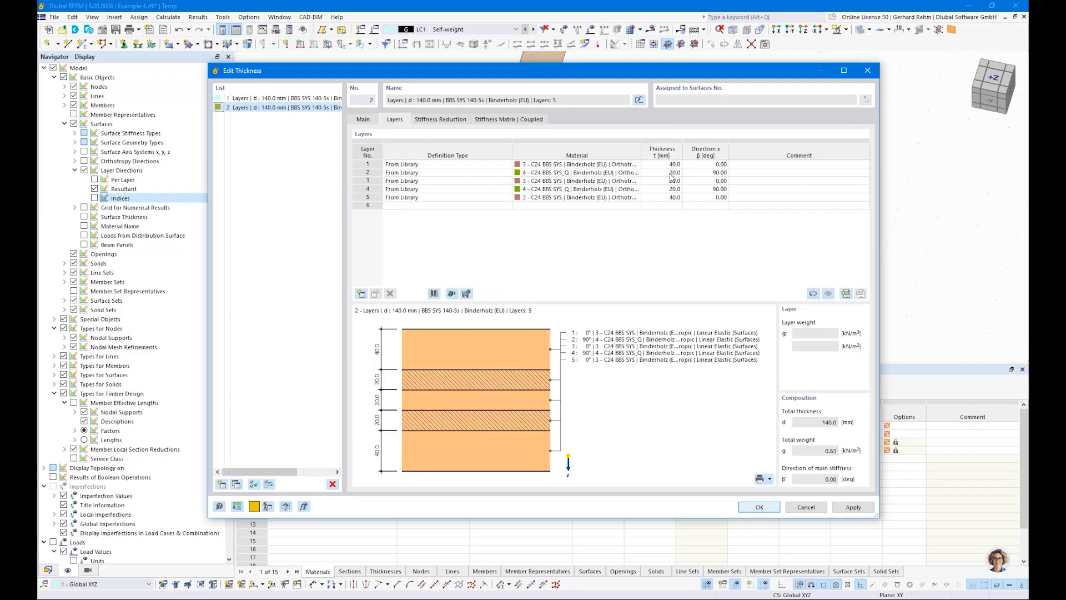
pyautogui.click(708, 165)
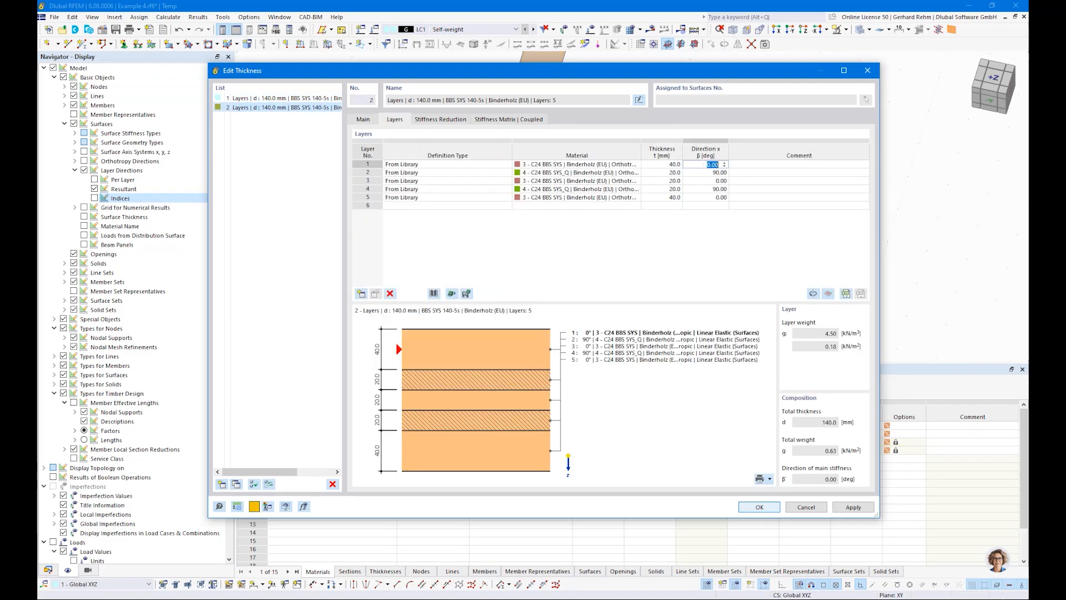
pyautogui.write('90')
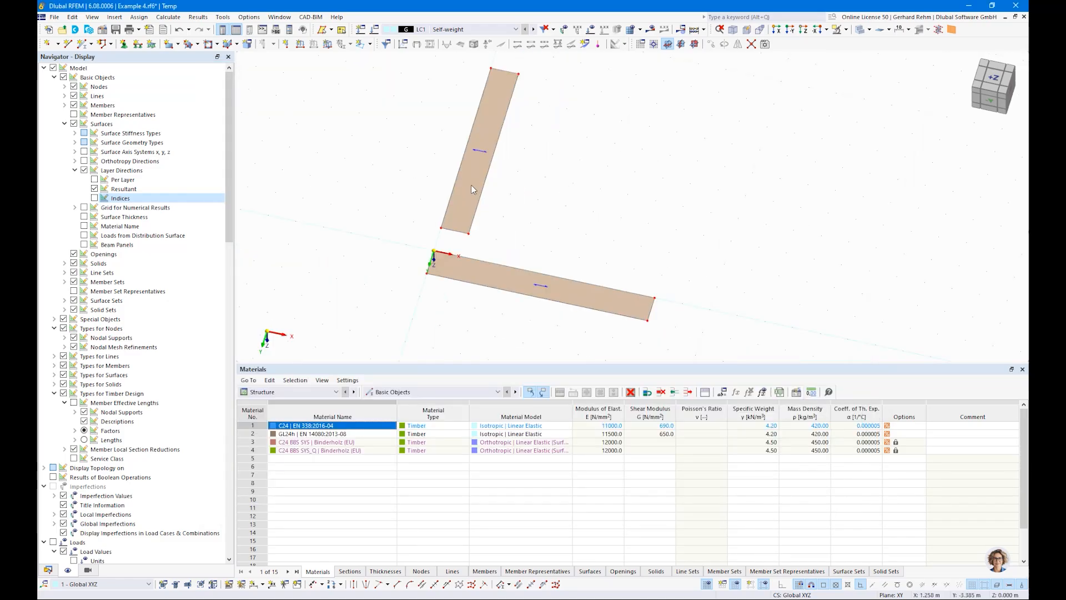
# Rotate the second surface's input axes by an angular rotation of 90°.
pyautogui.doubleClick(469, 186)
pyautogui.moveTo(436, 88); pyautogui.dragTo(752, 101)
pyautogui.click(574, 321)
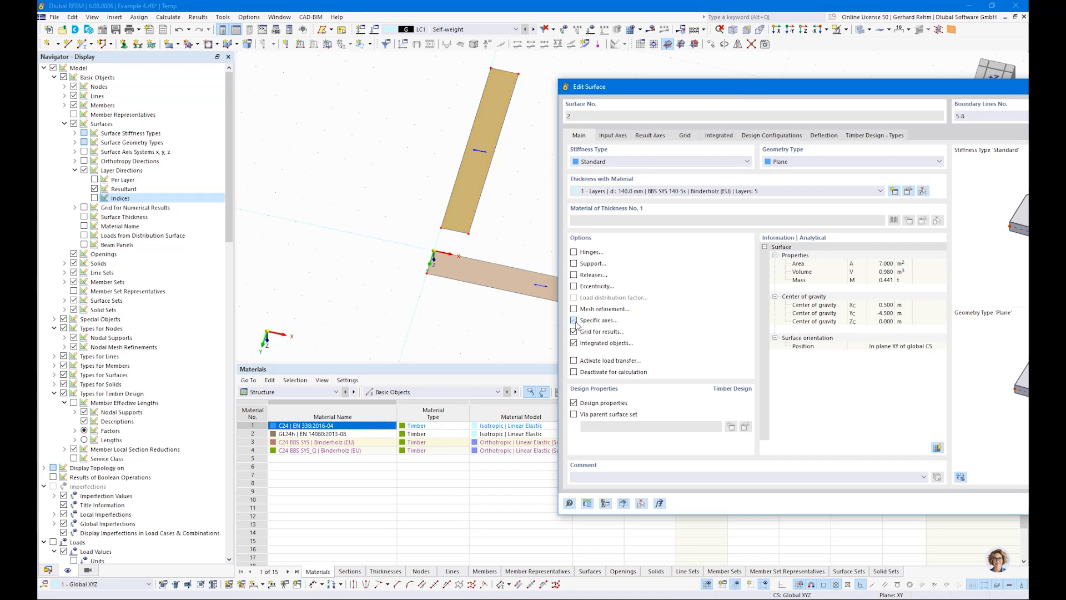
pyautogui.click(613, 137)
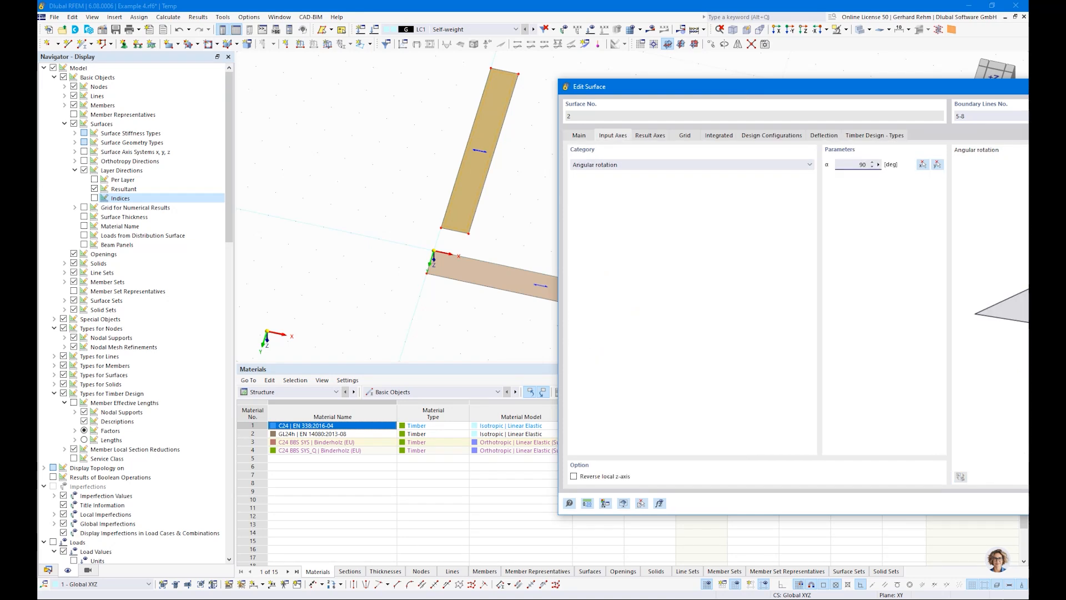
pyautogui.press('Return')
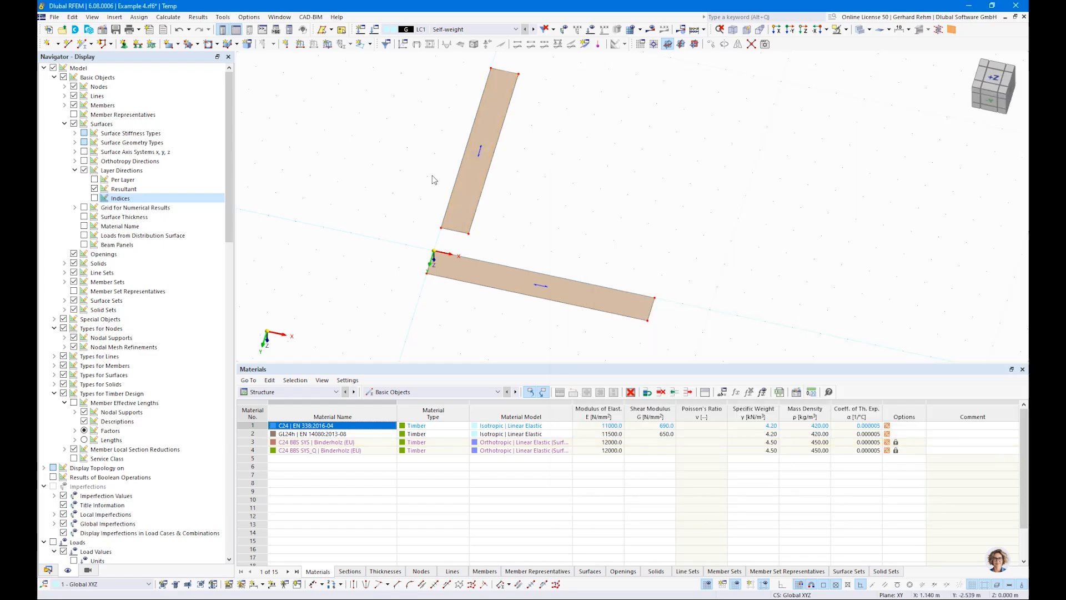
# Select and delete the second surface.
pyautogui.keyDown('ctrl'); pyautogui.moveTo(391, 235); pyautogui.dragTo(408, 250, button='middle'); pyautogui.keyUp('ctrl')
pyautogui.moveTo(500, 271); pyautogui.dragTo(399, 63)
pyautogui.press('Delete')
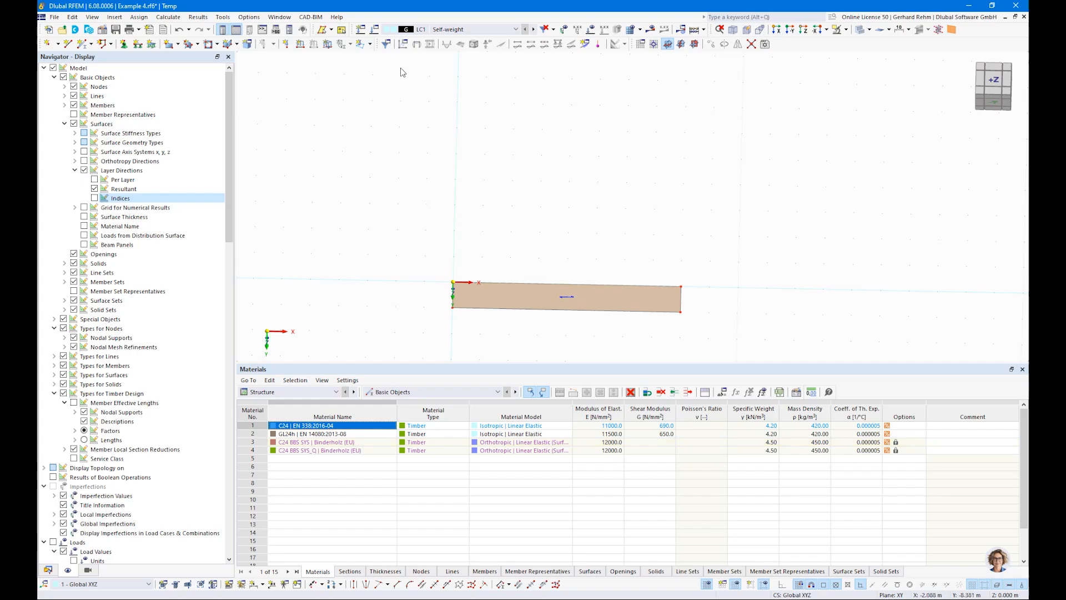
pyautogui.click(68, 44)
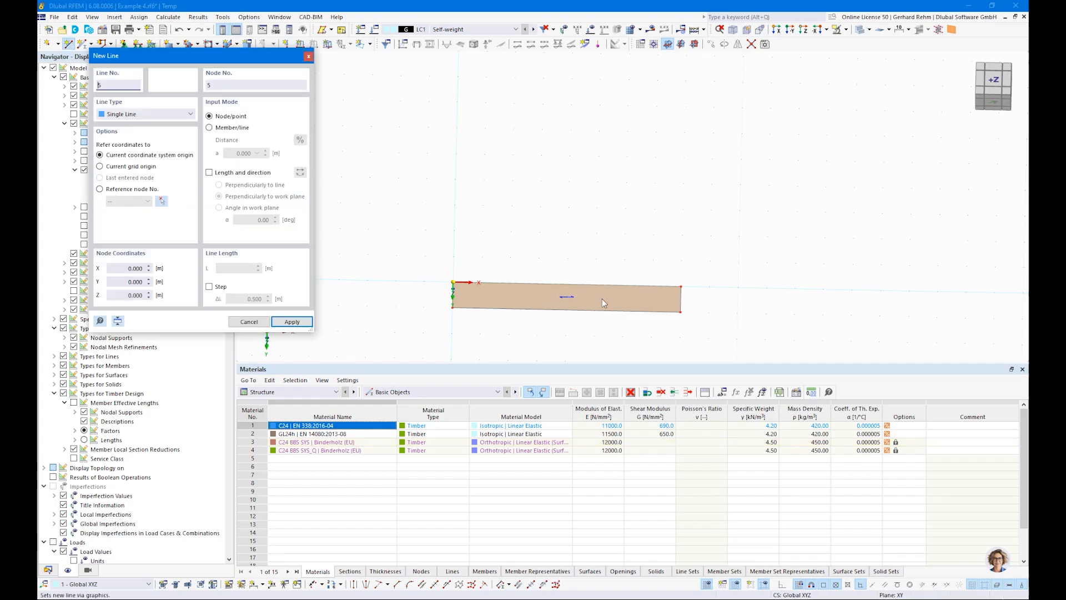
pyautogui.click(566, 295)
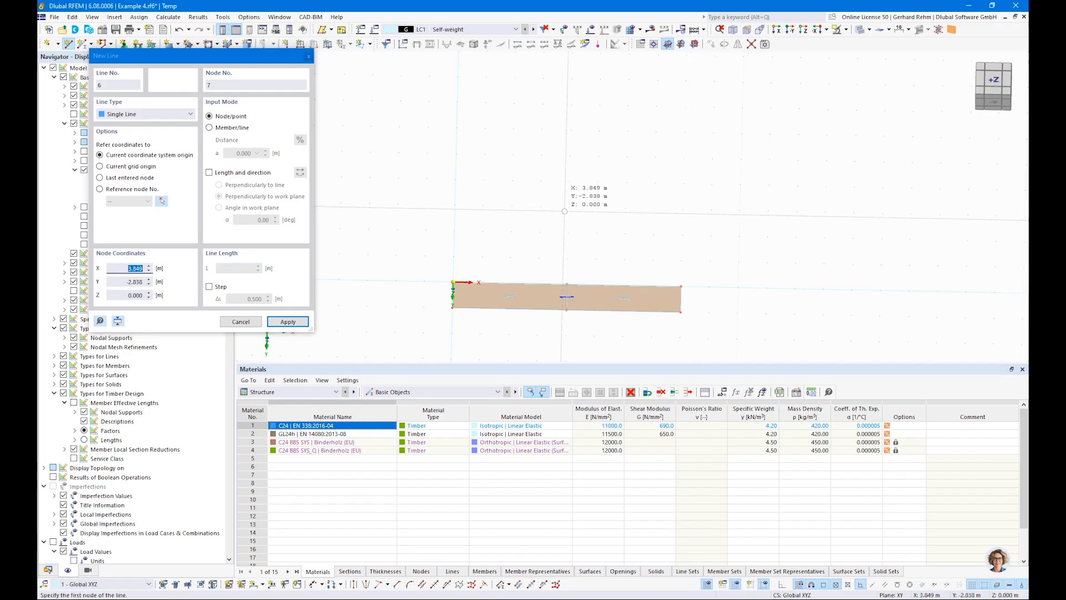
pyautogui.press('Escape')
# Assign line supports to the beam surface's start, middle and end lines.
pyautogui.click(137, 44)
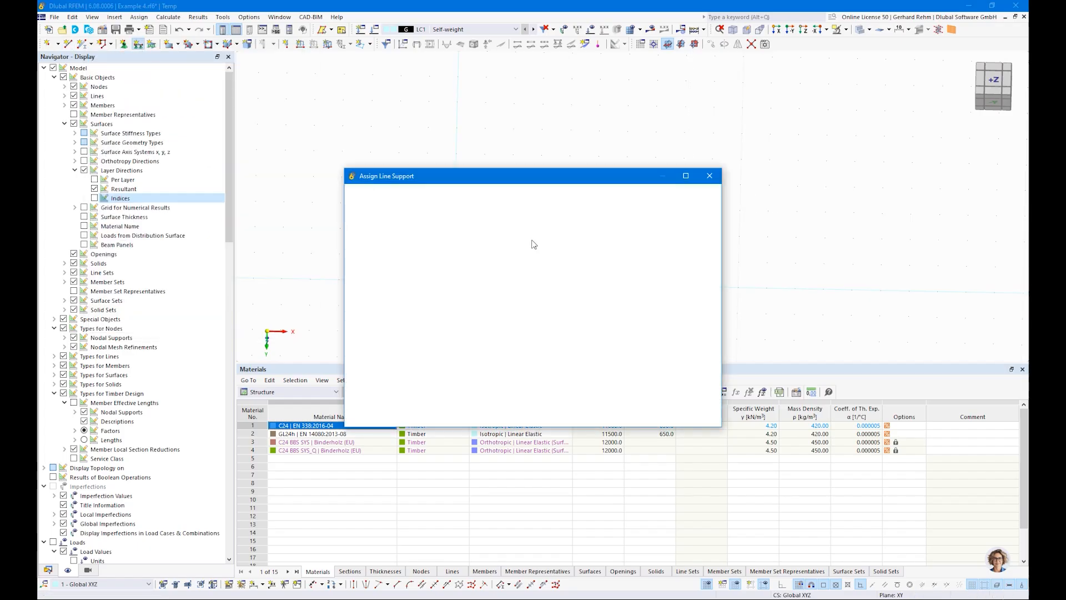
pyautogui.click(602, 416)
pyautogui.moveTo(416, 232); pyautogui.dragTo(497, 354)
pyautogui.moveTo(523, 234); pyautogui.dragTo(598, 358)
pyautogui.moveTo(643, 244); pyautogui.dragTo(713, 350)
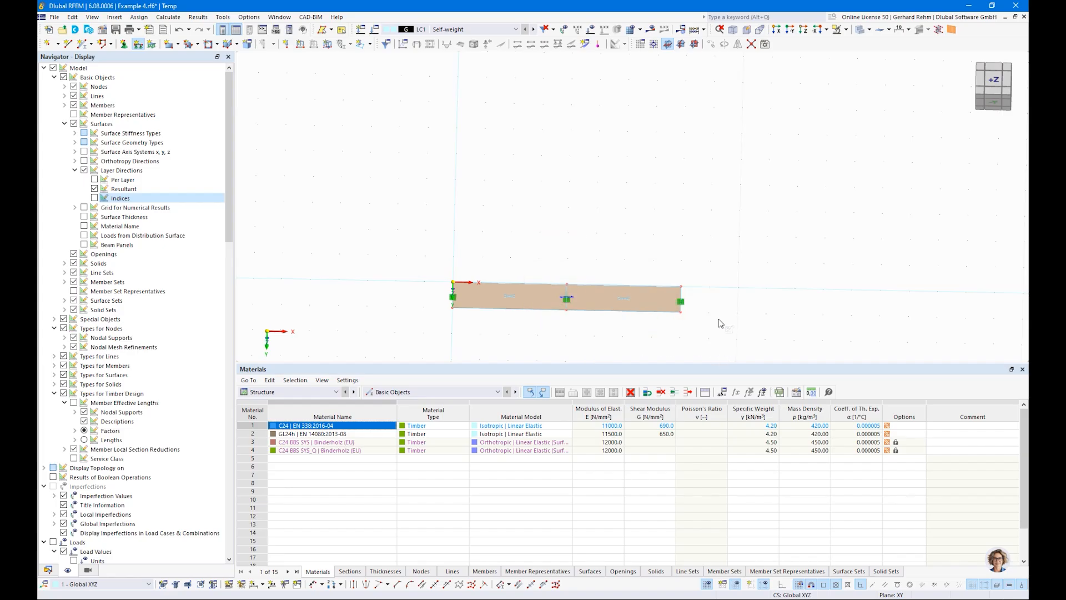
# Reduce the display spacing of the line support symbols.
pyautogui.rightClick(682, 302)
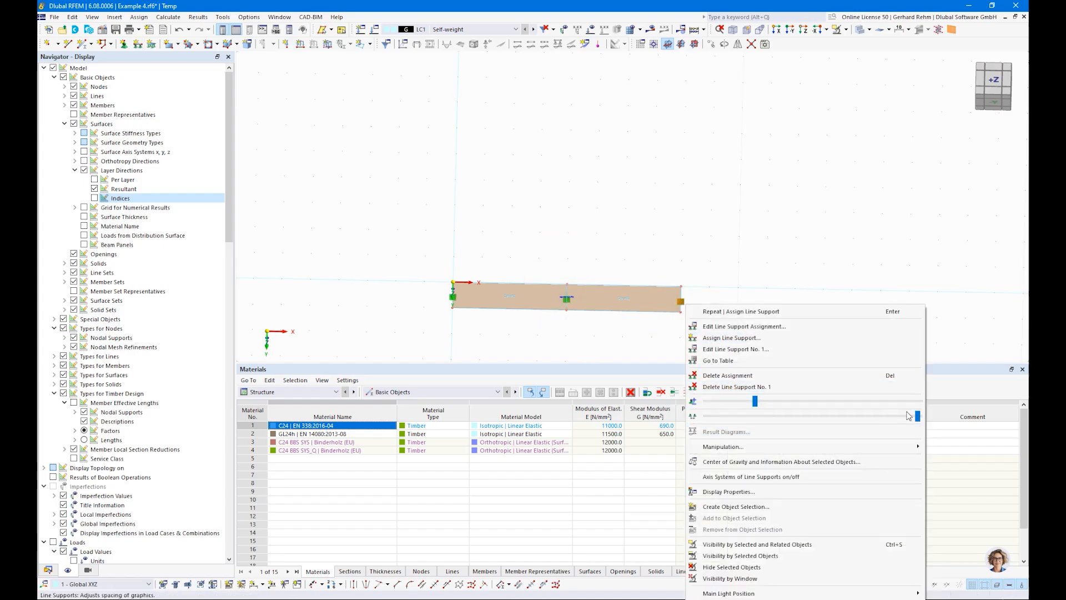
pyautogui.moveTo(916, 416); pyautogui.dragTo(786, 416)
pyautogui.click(547, 330)
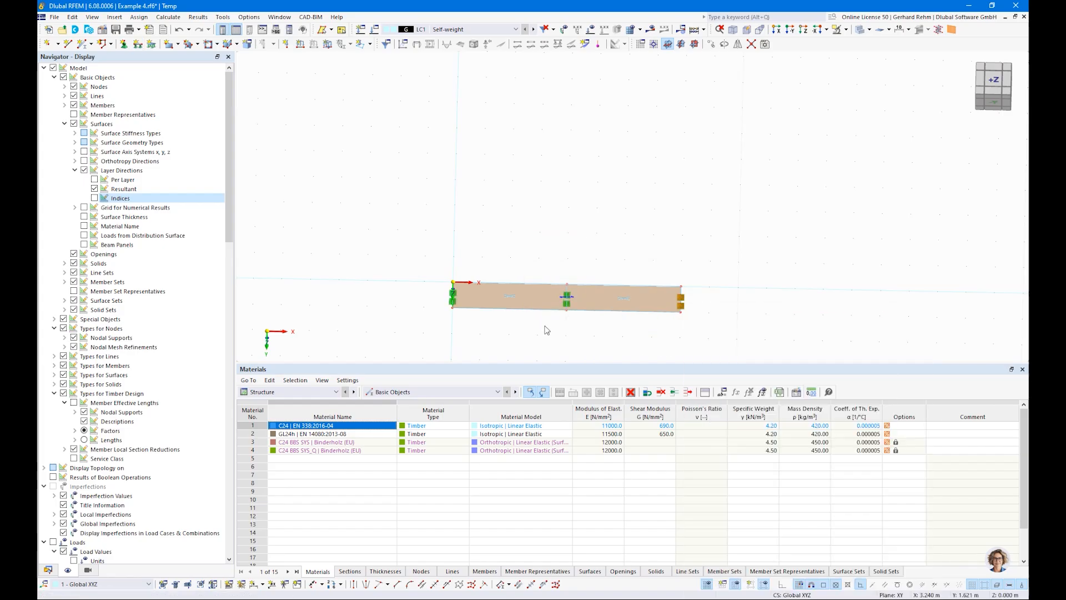
# Create load case LC2 named Imposed Load 1 with action category Imposed loads - category A.
pyautogui.keyDown('ctrl'); pyautogui.moveTo(434, 326); pyautogui.dragTo(488, 269, button='middle'); pyautogui.keyUp('ctrl')
pyautogui.scroll(6, 460, 334)
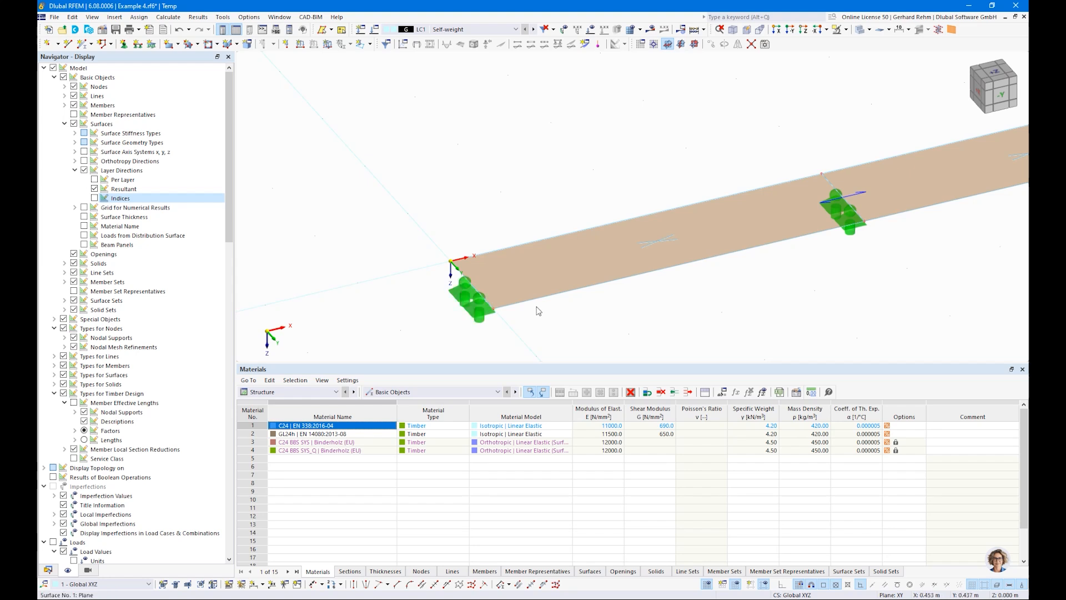
pyautogui.scroll(-4, 522, 294)
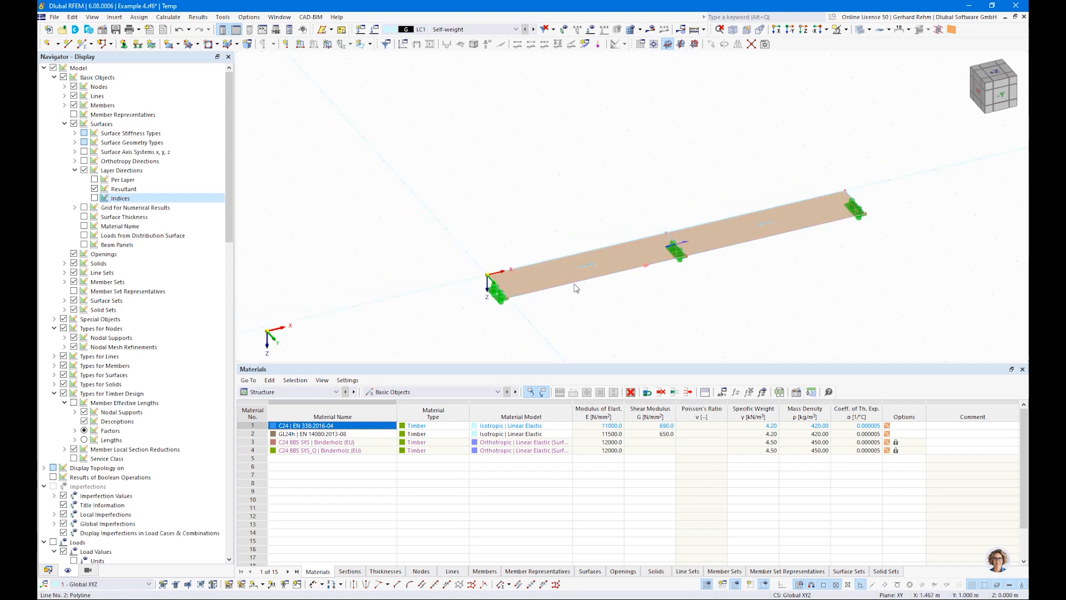
pyautogui.keyDown('ctrl'); pyautogui.moveTo(704, 304); pyautogui.dragTo(618, 314, button='middle'); pyautogui.keyUp('ctrl')
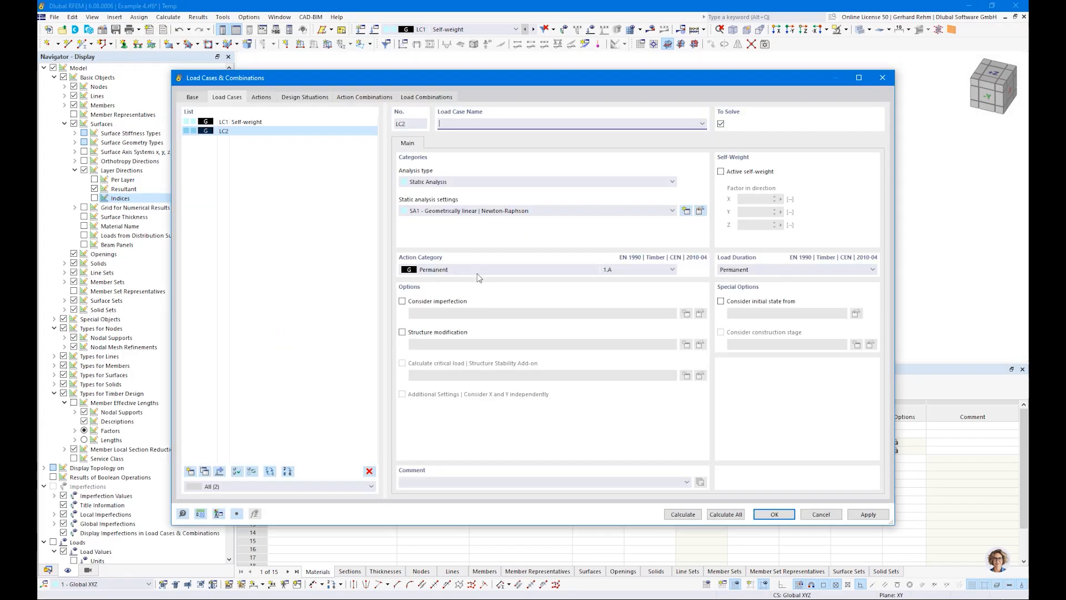
pyautogui.write('Imposed Load 1')
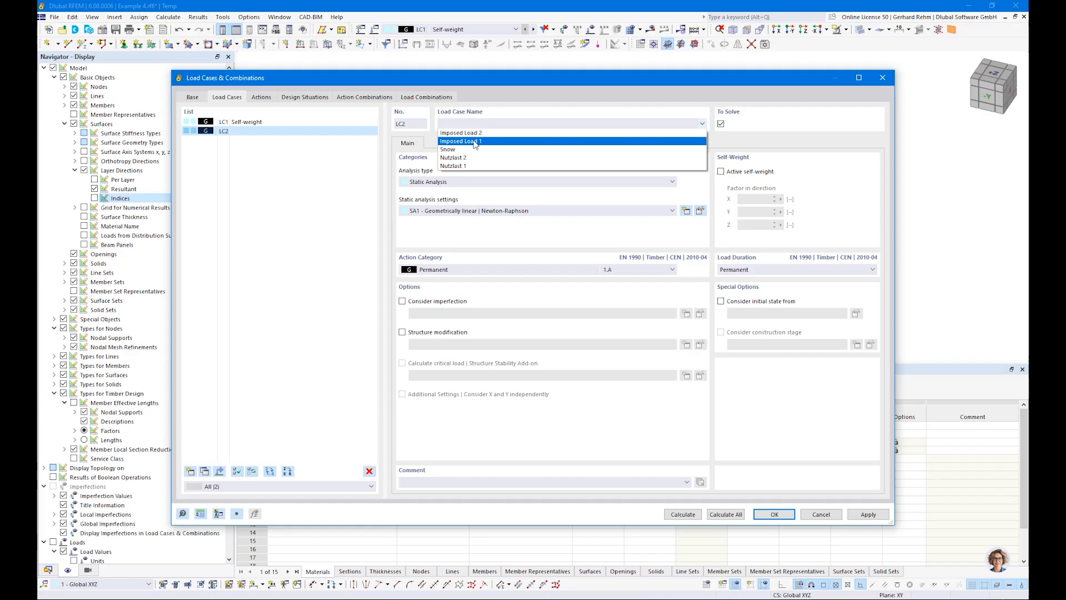
pyautogui.click(484, 275)
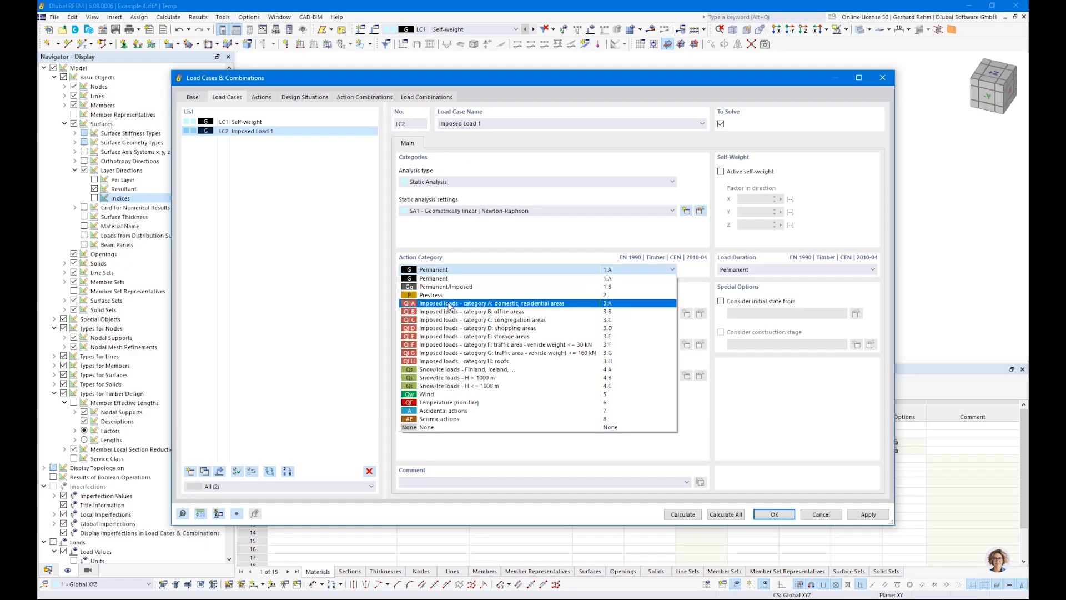
pyautogui.click(450, 305)
# Add load case LC3 named Imposed Load 2 and confirm the load cases.
pyautogui.click(204, 472)
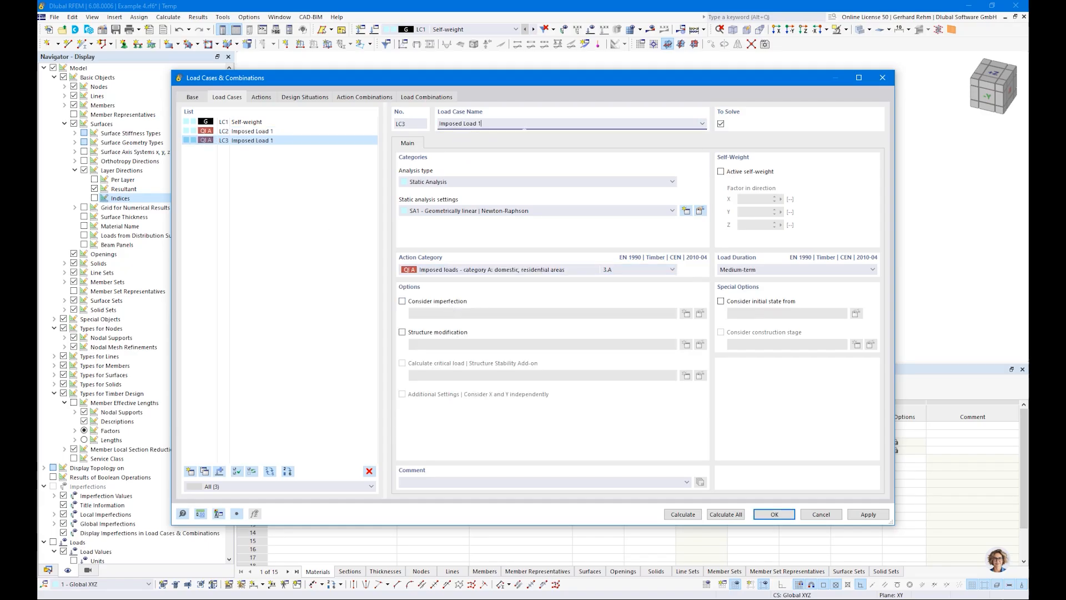
pyautogui.press('Tab')
pyautogui.click(773, 514)
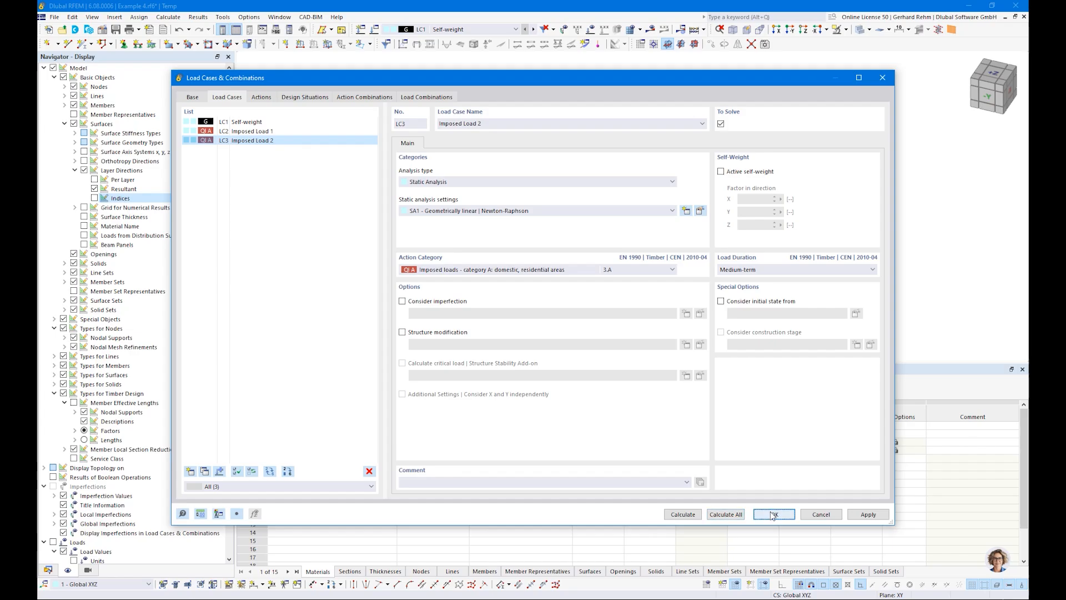
# Apply a uniform 2.50 kN/m² surface load to the beam surface in LC1 Self-weight.
pyautogui.click(464, 31)
pyautogui.click(462, 38)
pyautogui.click(327, 45)
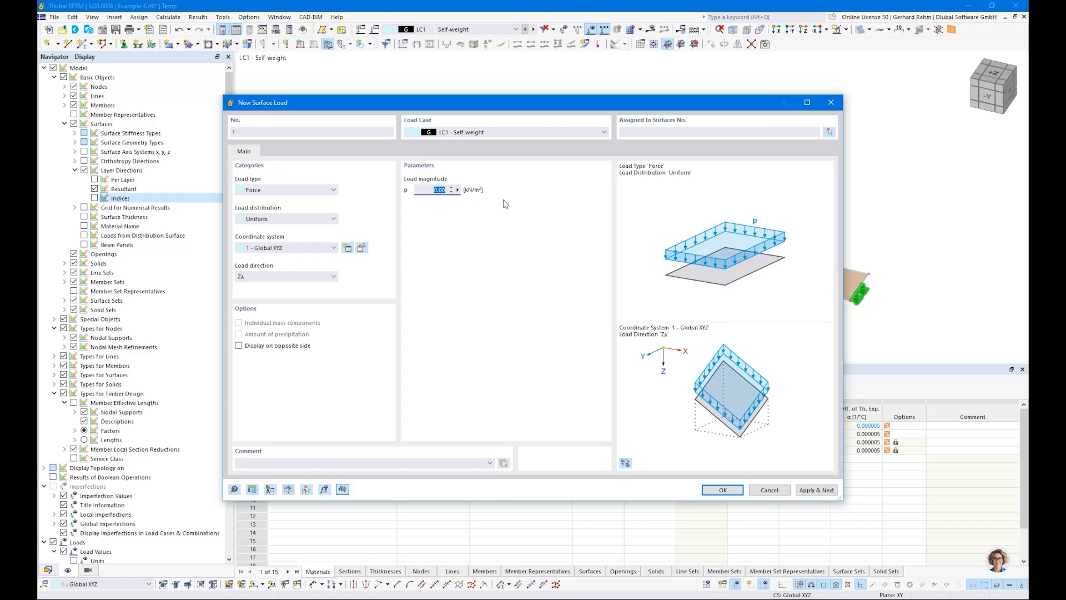
pyautogui.click(723, 489)
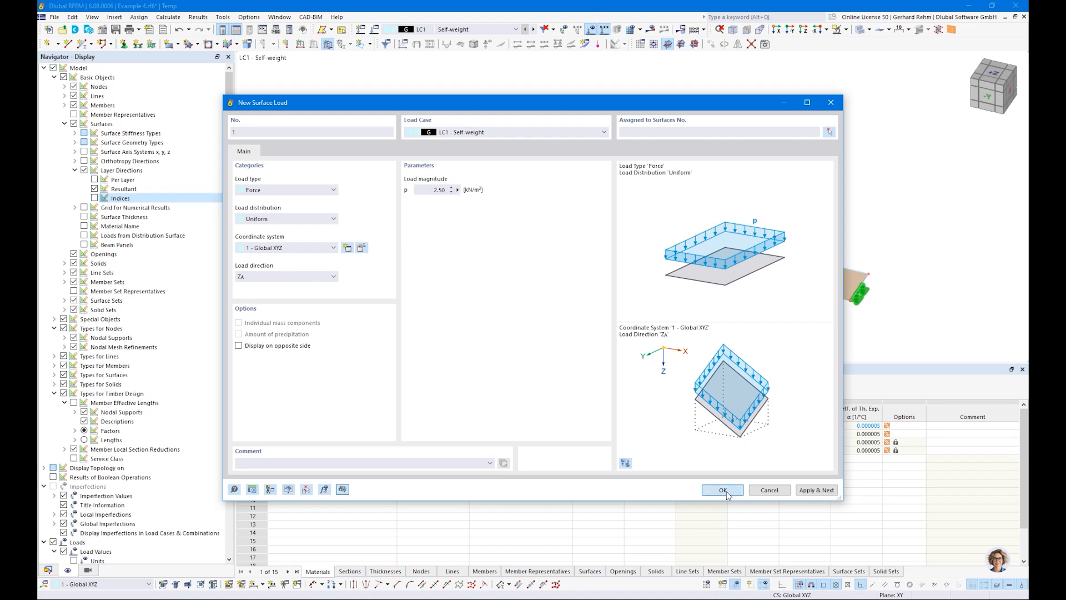
pyautogui.click(191, 163)
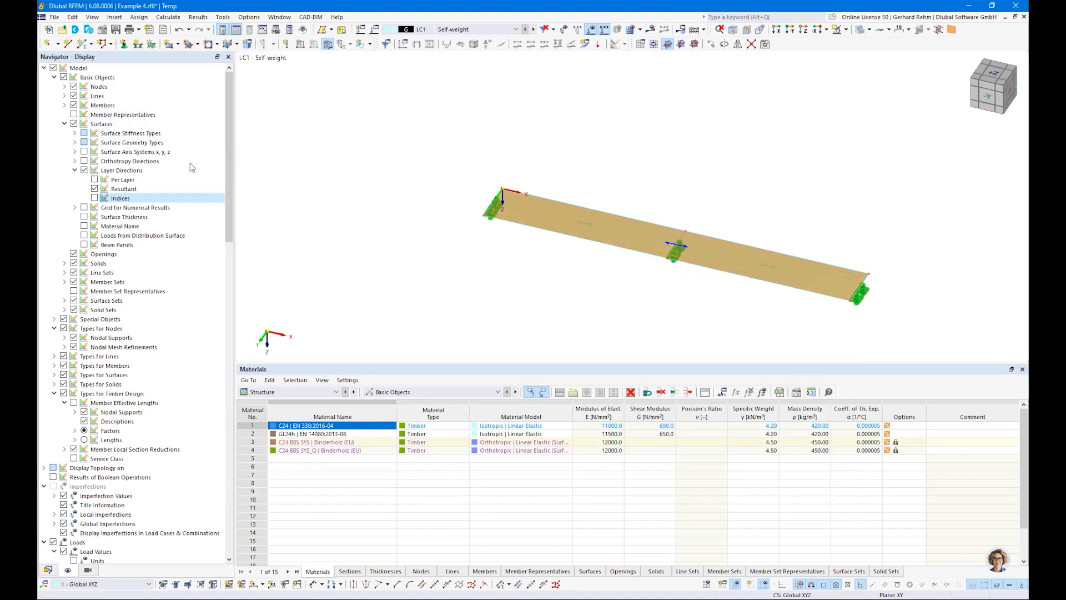
# In LC2, create a free rectangular load of 2.80 kN/m² assigned to surface 1.
pyautogui.click(532, 29)
pyautogui.scroll(2, 578, 269)
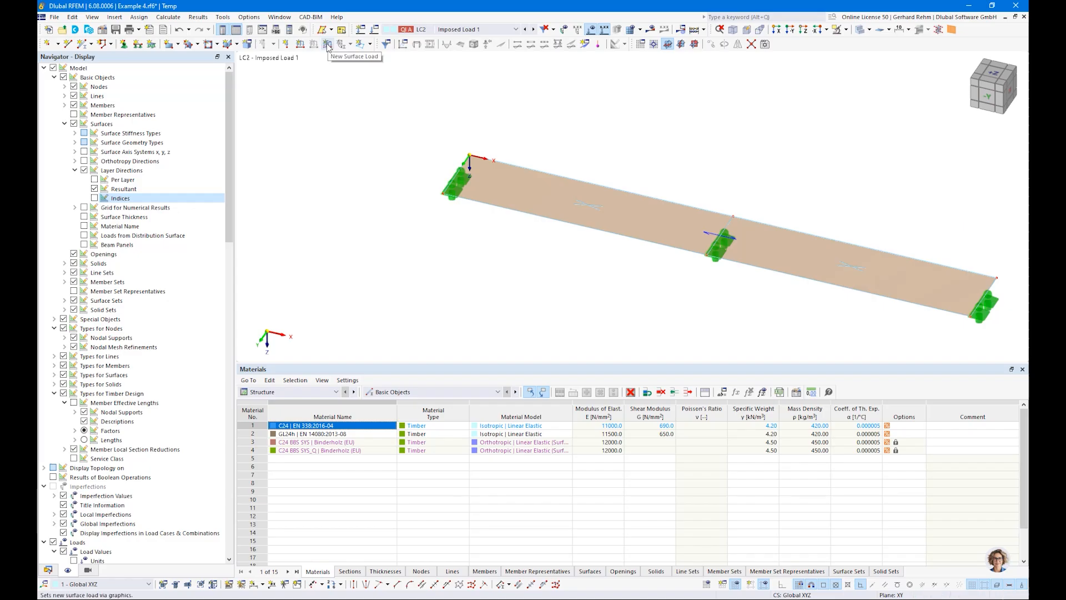
pyautogui.click(370, 44)
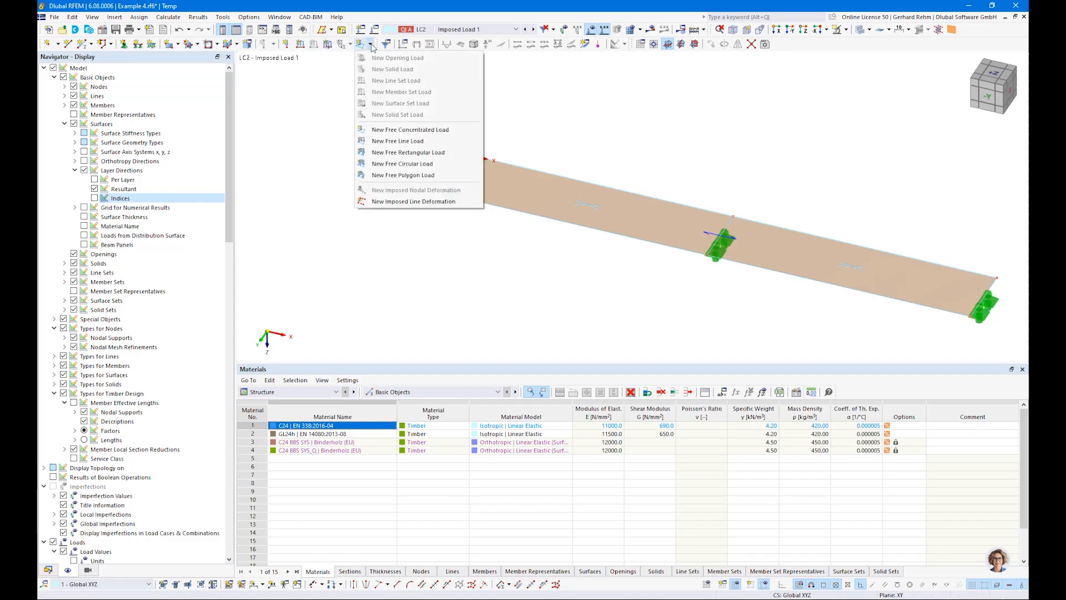
pyautogui.click(426, 154)
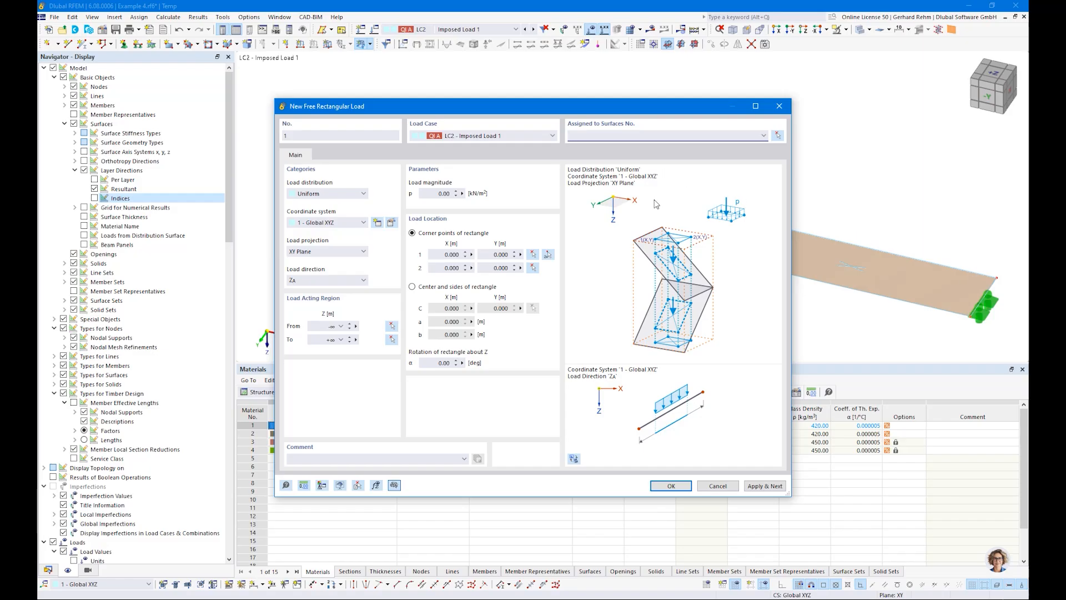
pyautogui.click(776, 137)
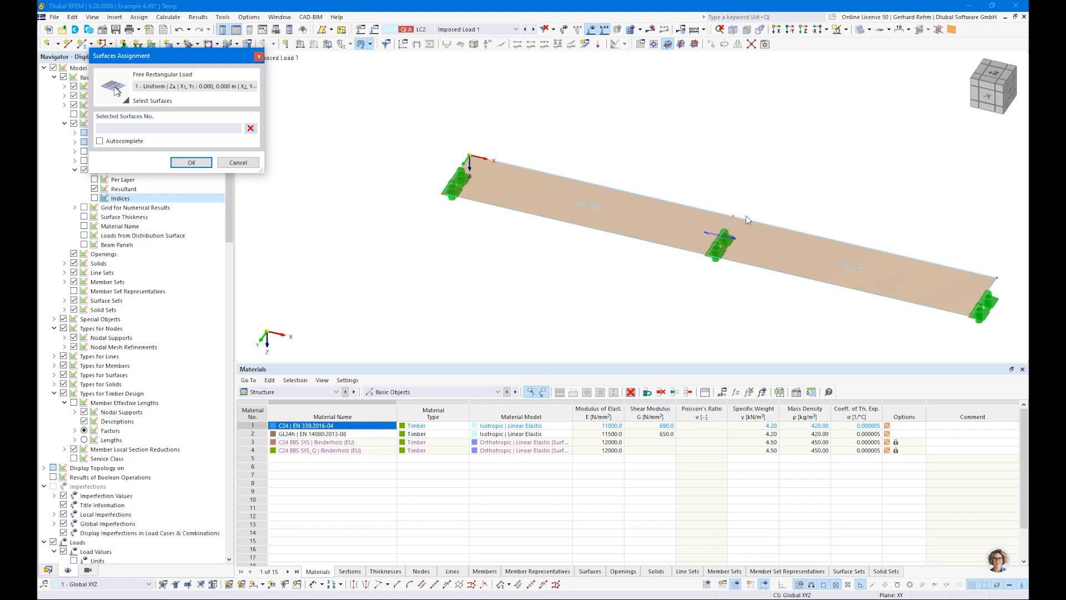
pyautogui.click(735, 232)
pyautogui.click(194, 163)
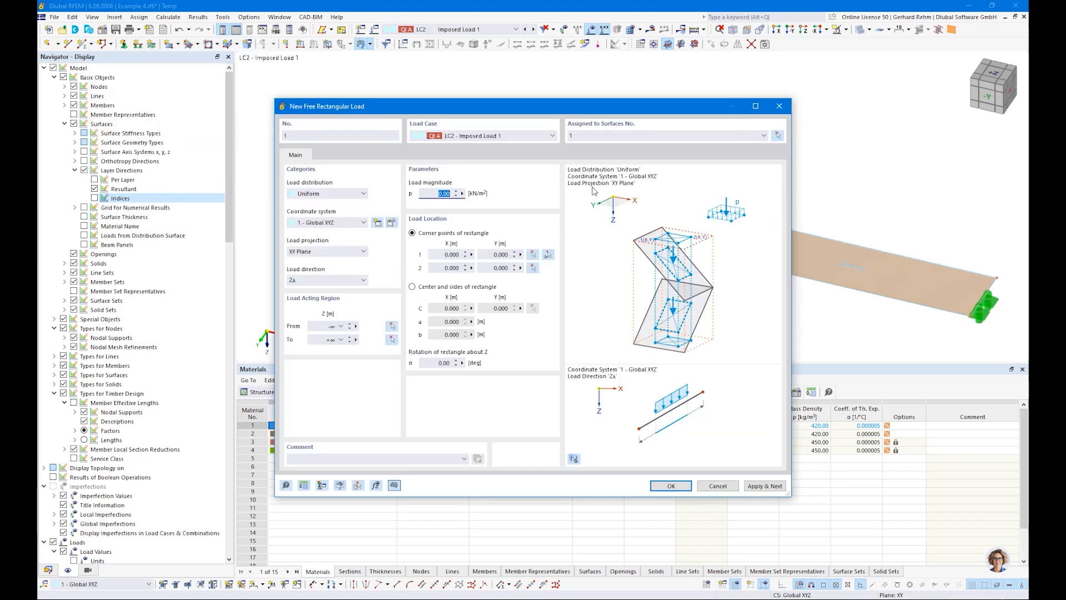
pyautogui.press('Tab')
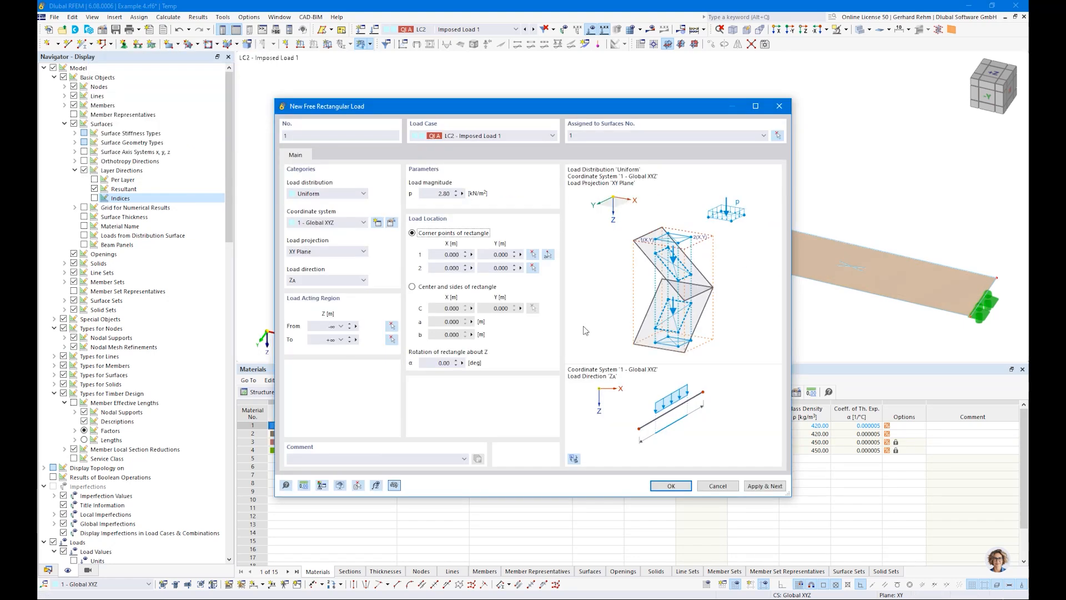
# Place the rectangular load between corner points X 0 / Y 1 m and X 4 / Y 0 m.
pyautogui.click(548, 255)
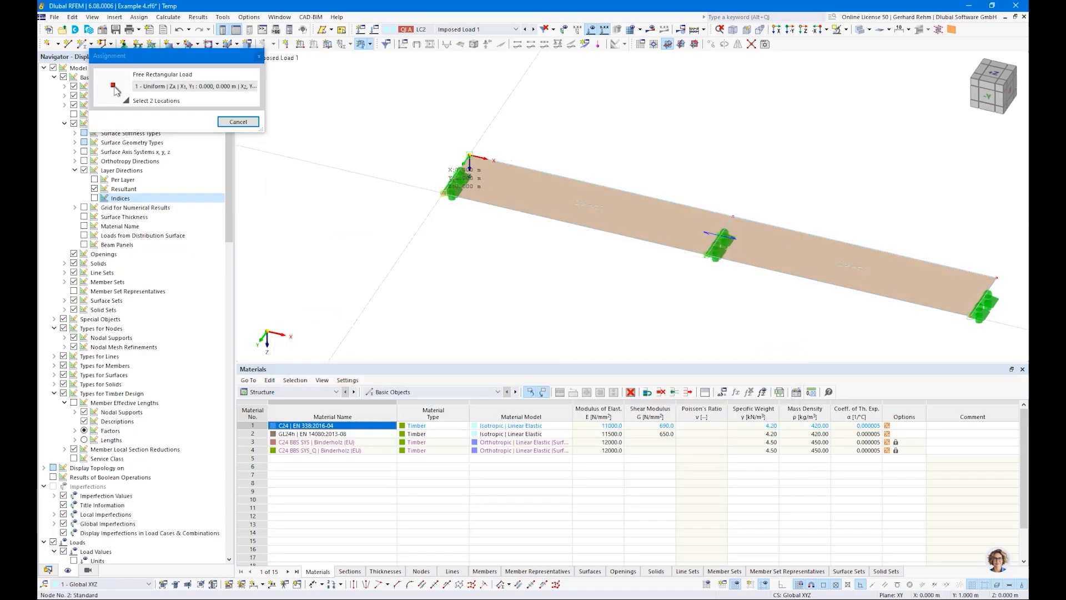
pyautogui.click(733, 216)
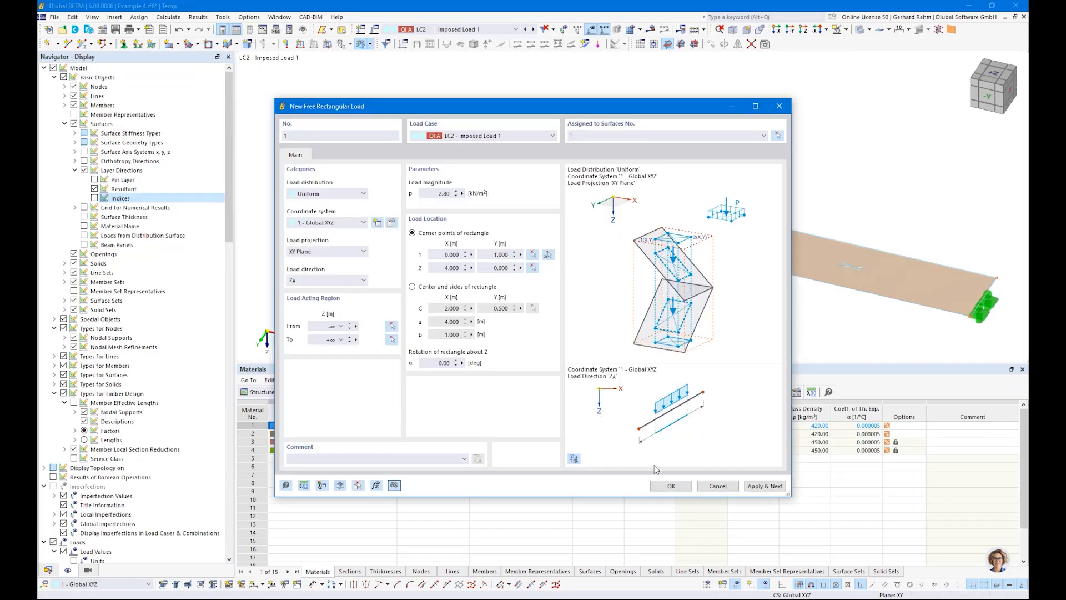
pyautogui.click(671, 486)
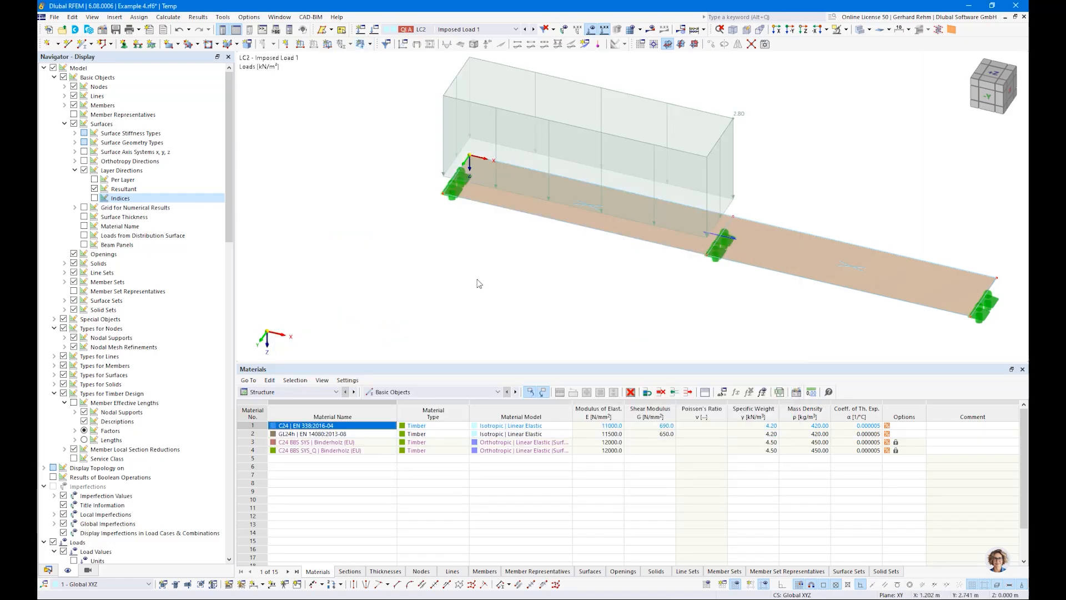
# Copy the rectangular load into LC3 Imposed Load 2 with zero offset.
pyautogui.scroll(-1, 476, 280)
pyautogui.keyDown('ctrl'); pyautogui.moveTo(477, 281); pyautogui.dragTo(533, 246, button='middle'); pyautogui.keyUp('ctrl')
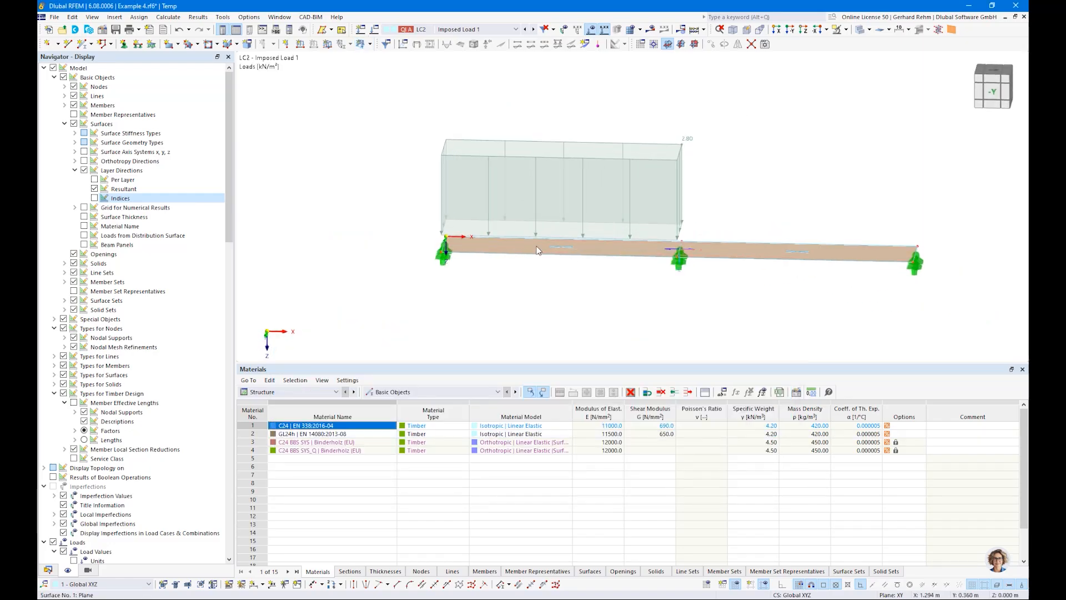
pyautogui.click(630, 159)
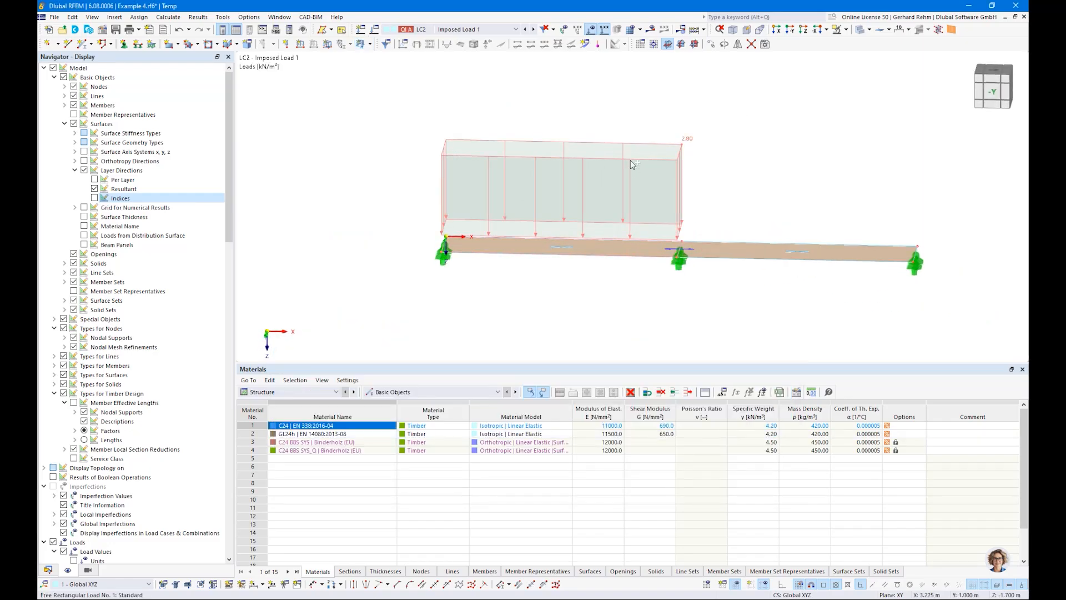
pyautogui.click(534, 30)
pyautogui.hotkey('ctrl', 'v')
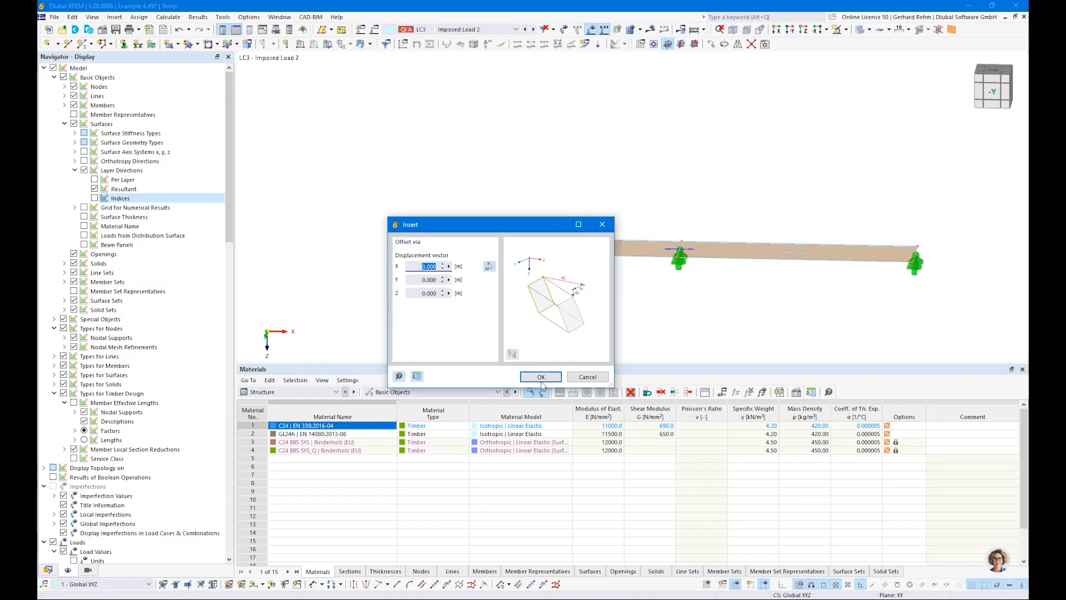
pyautogui.click(540, 376)
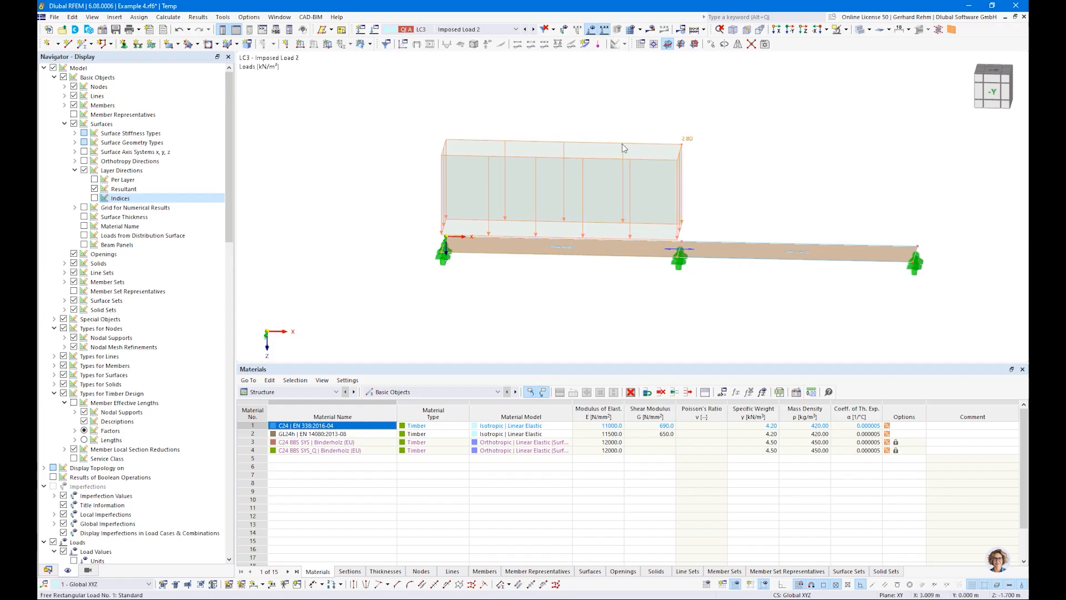
# Relocate the LC3 rectangular load to corner points X 4 / Y 1 m and X 8 / Y 0 m, and save the model.
pyautogui.doubleClick(622, 147)
pyautogui.click(550, 254)
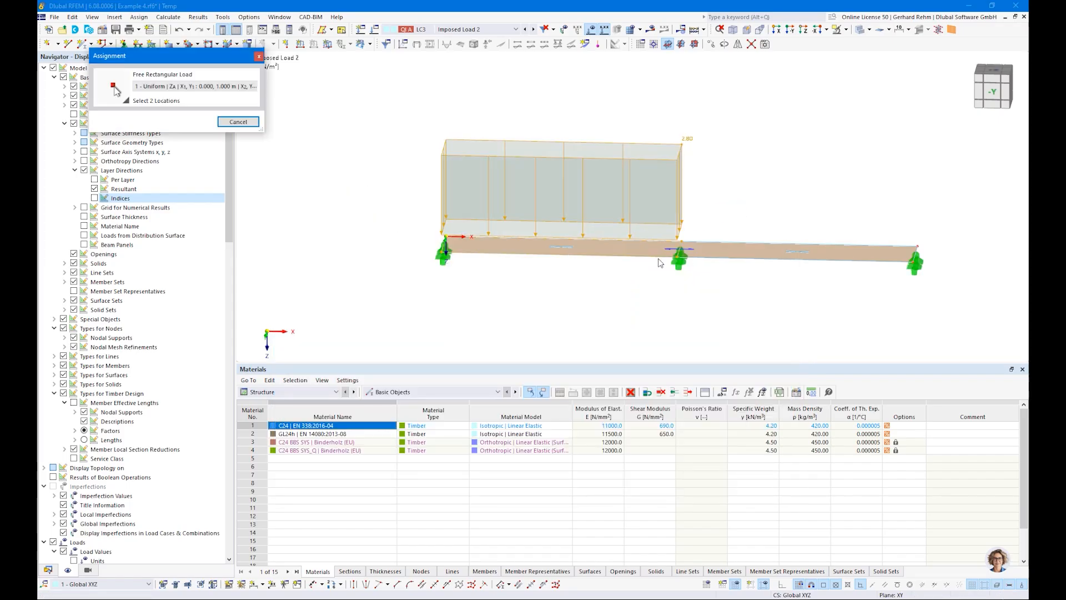
pyautogui.click(678, 251)
pyautogui.click(916, 247)
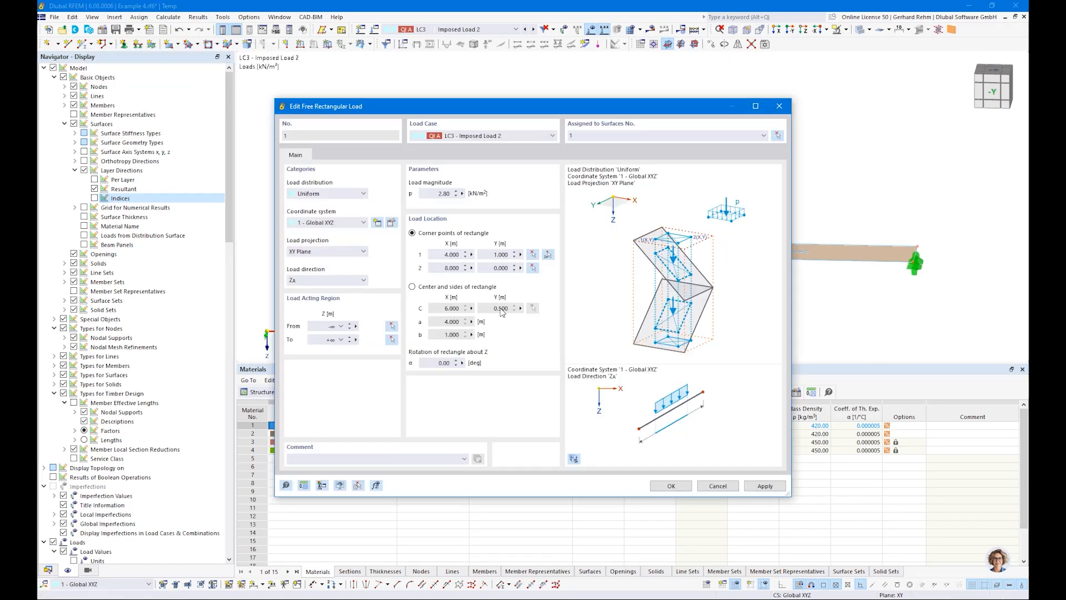
pyautogui.click(670, 486)
pyautogui.keyDown('ctrl'); pyautogui.moveTo(701, 333); pyautogui.dragTo(662, 345, button='middle'); pyautogui.keyUp('ctrl')
pyautogui.hotkey('ctrl', 's')
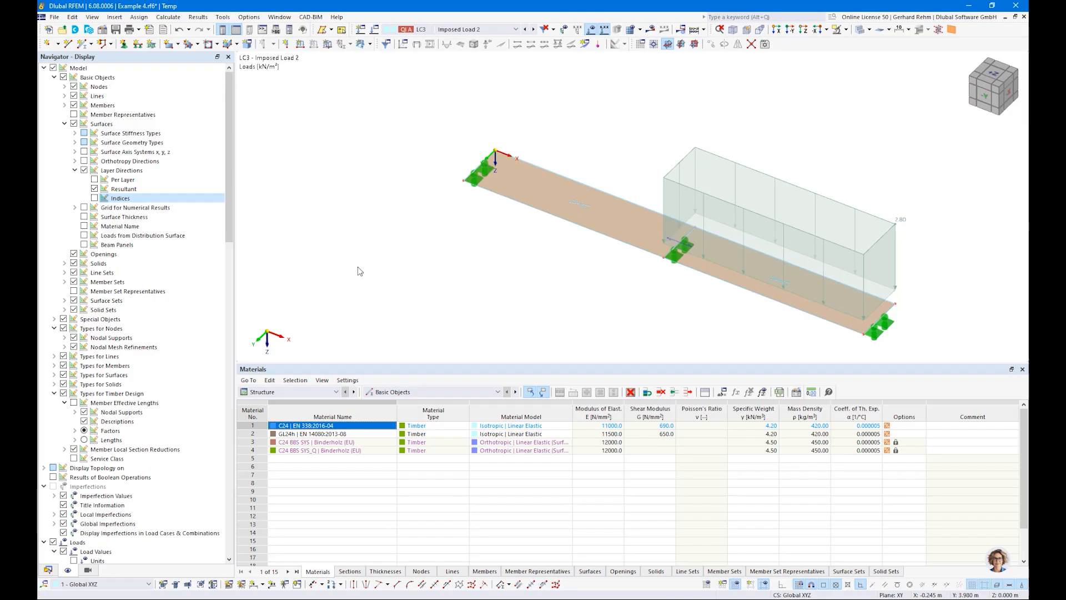
# Generate the FE mesh of the model.
pyautogui.click(160, 19)
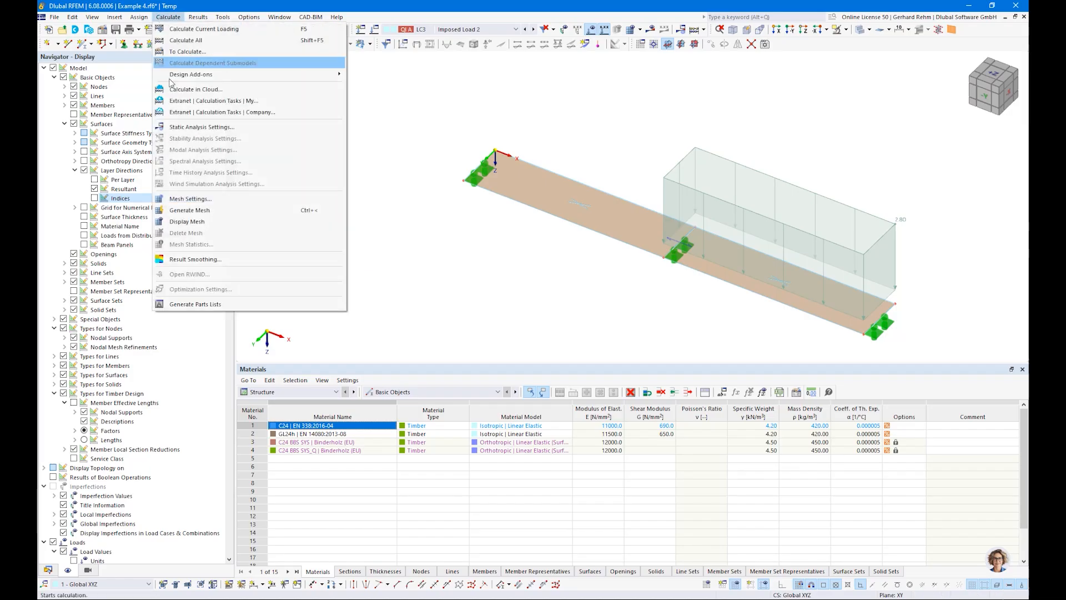
pyautogui.click(187, 216)
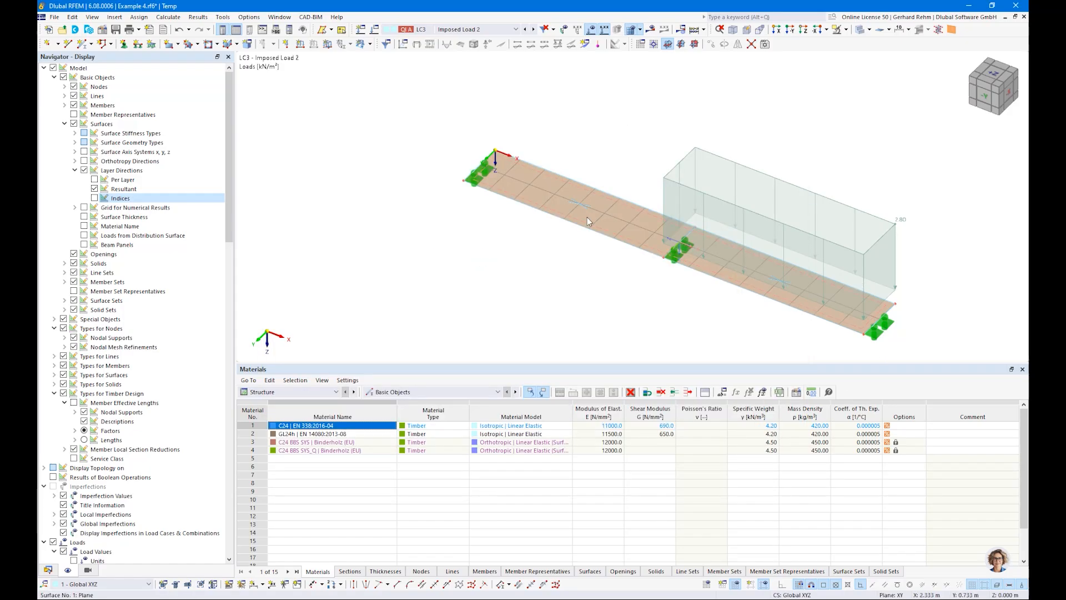
pyautogui.keyDown('ctrl'); pyautogui.moveTo(418, 209); pyautogui.dragTo(453, 251, button='middle'); pyautogui.keyUp('ctrl')
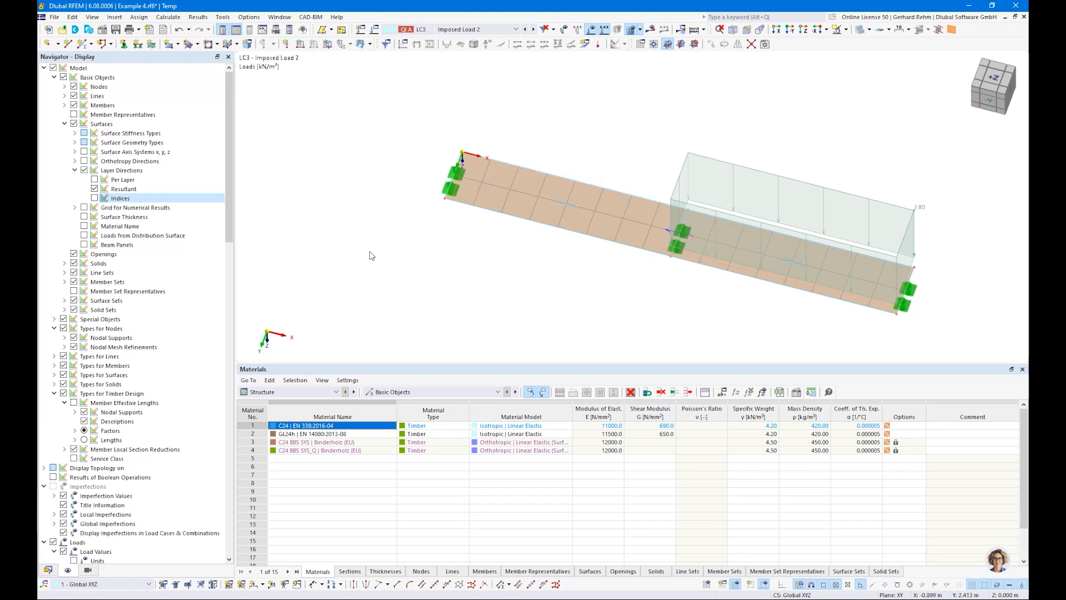
# Set the global FE mesh element size to 0,2 m in the mesh settings.
pyautogui.click(169, 16)
pyautogui.click(191, 205)
pyautogui.doubleClick(362, 157)
pyautogui.write('0,2')
pyautogui.click(596, 494)
pyautogui.click(167, 17)
pyautogui.click(197, 200)
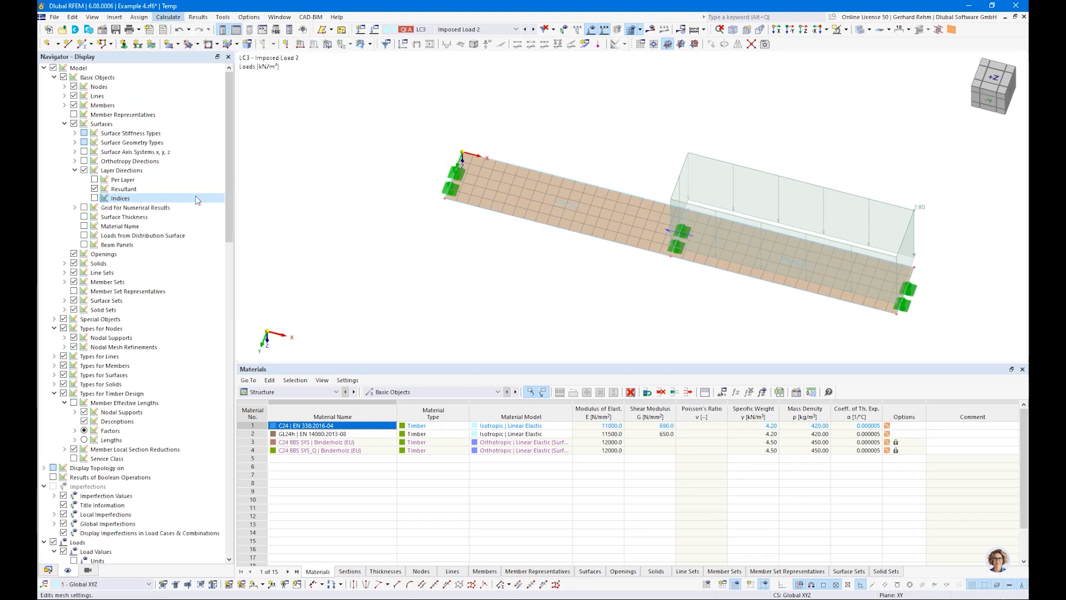
pyautogui.press('Escape')
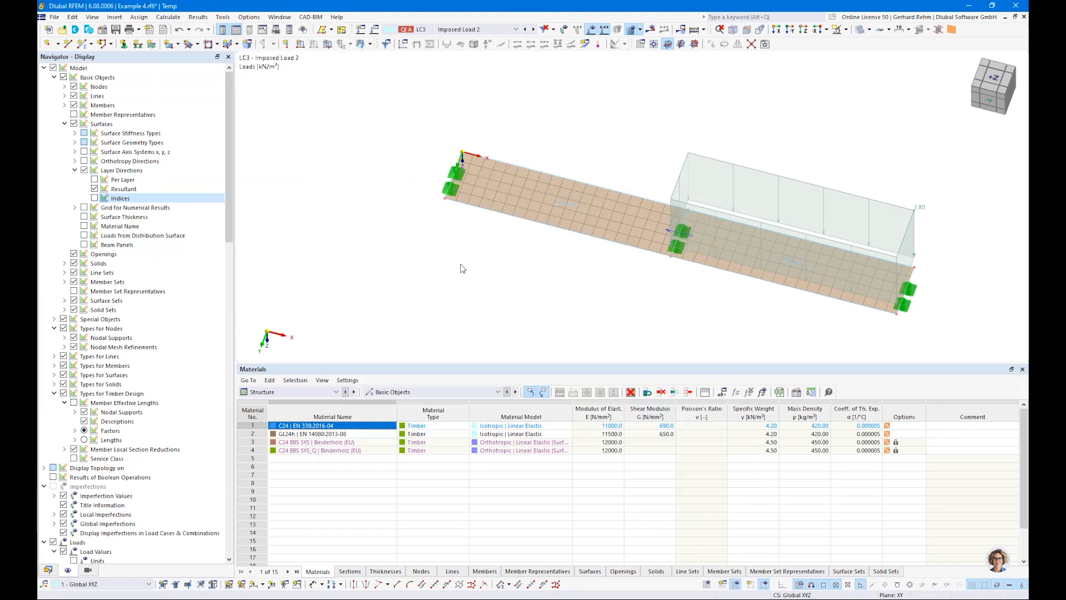
# Inspect the surface, line and node properties for their mesh refinement options.
pyautogui.scroll(3, 504, 225)
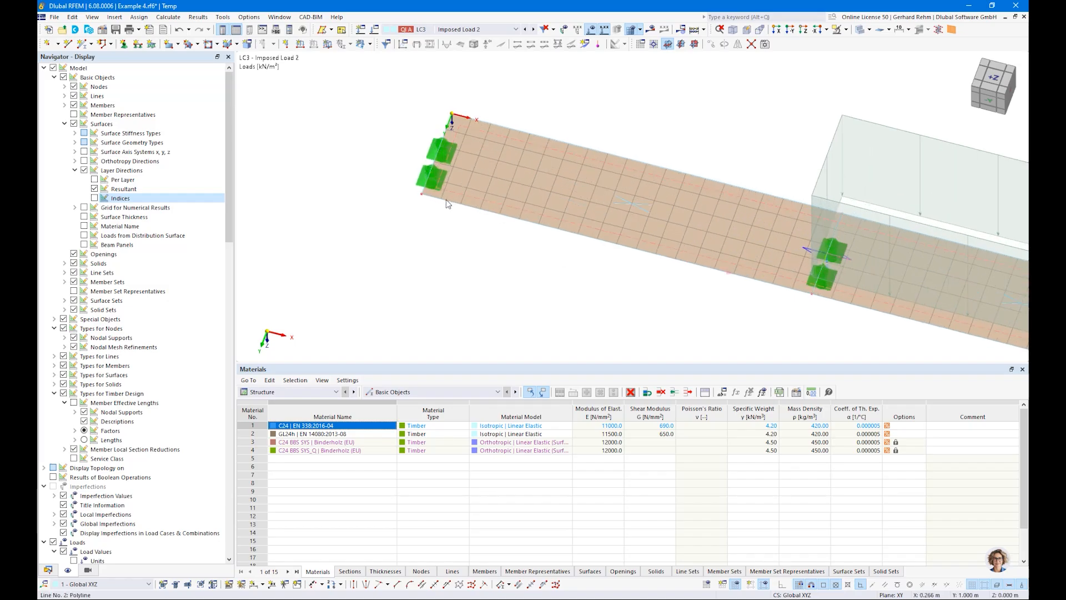
pyautogui.doubleClick(517, 190)
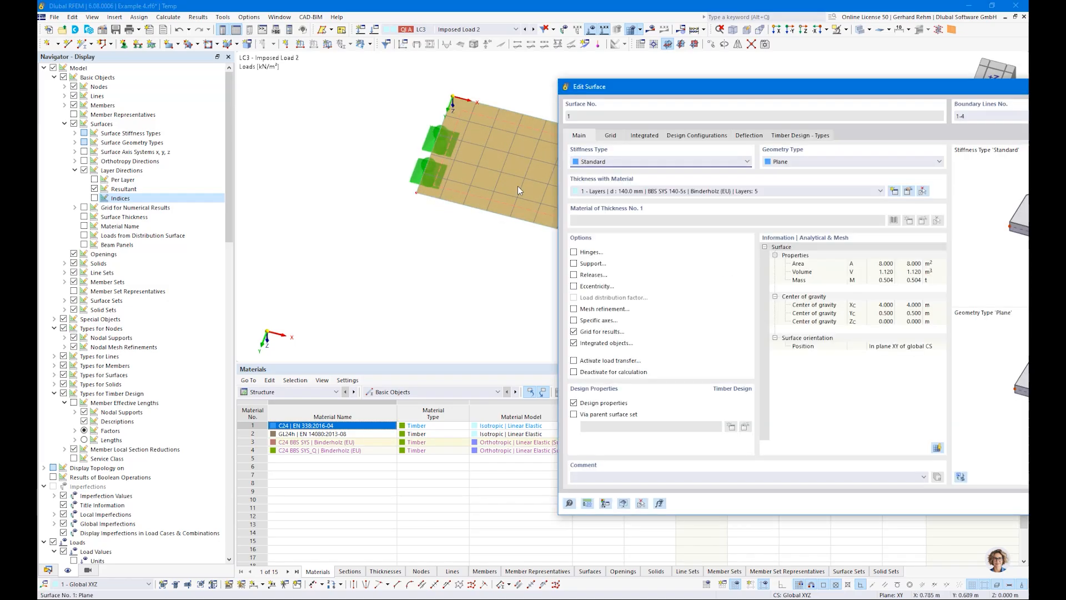
pyautogui.click(582, 312)
pyautogui.click(610, 138)
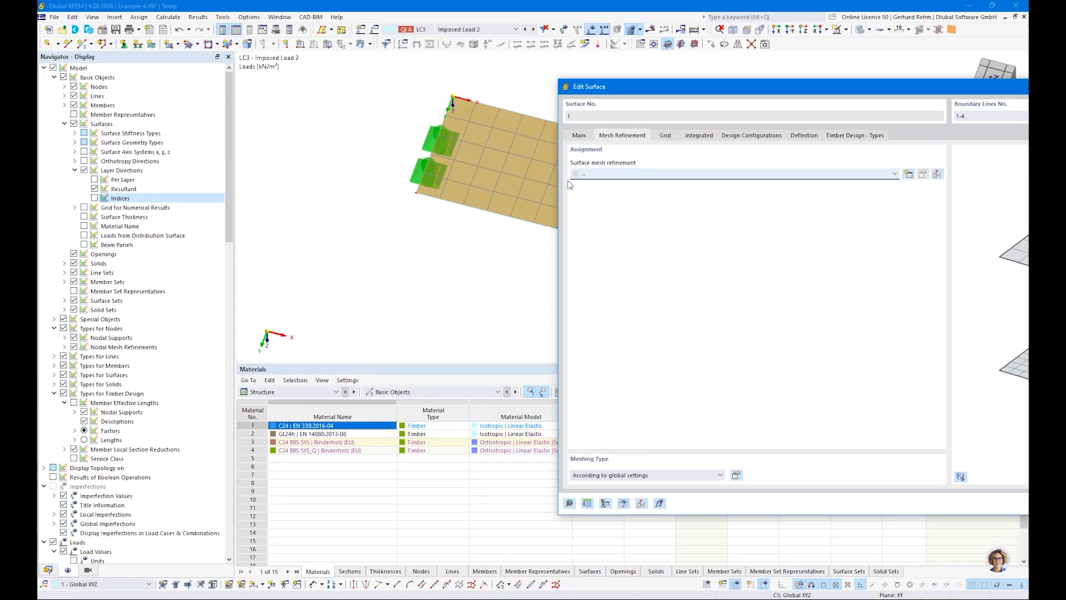
pyautogui.press('Escape')
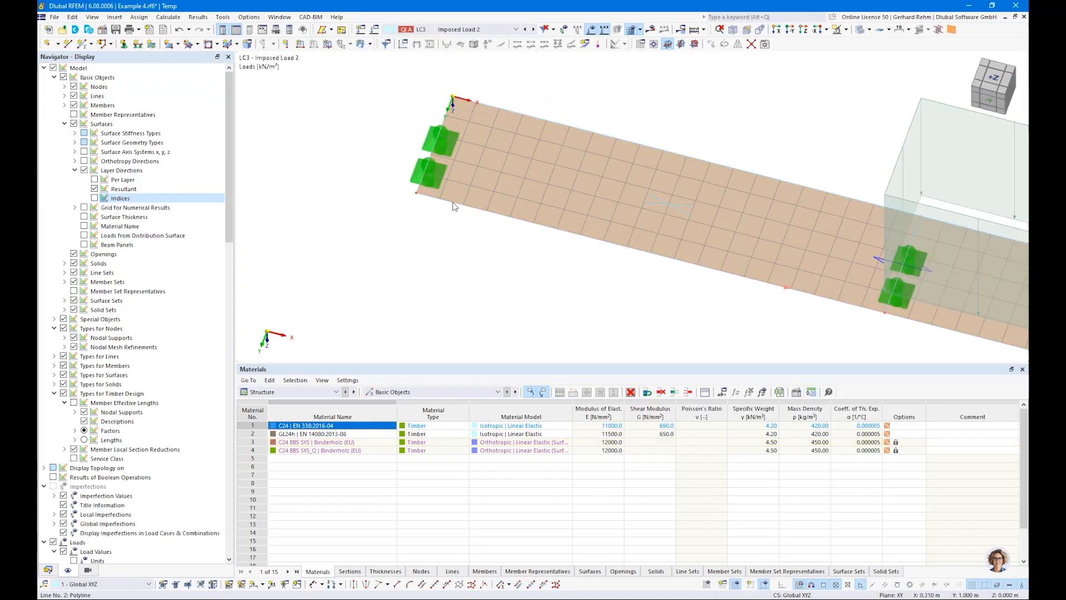
pyautogui.doubleClick(401, 267)
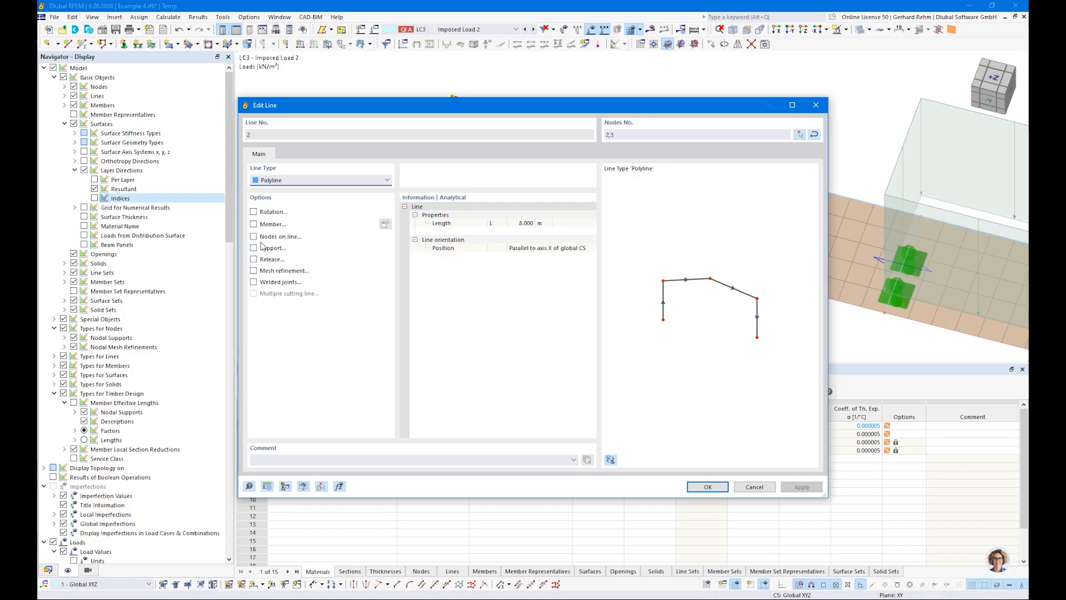
pyautogui.press('Escape')
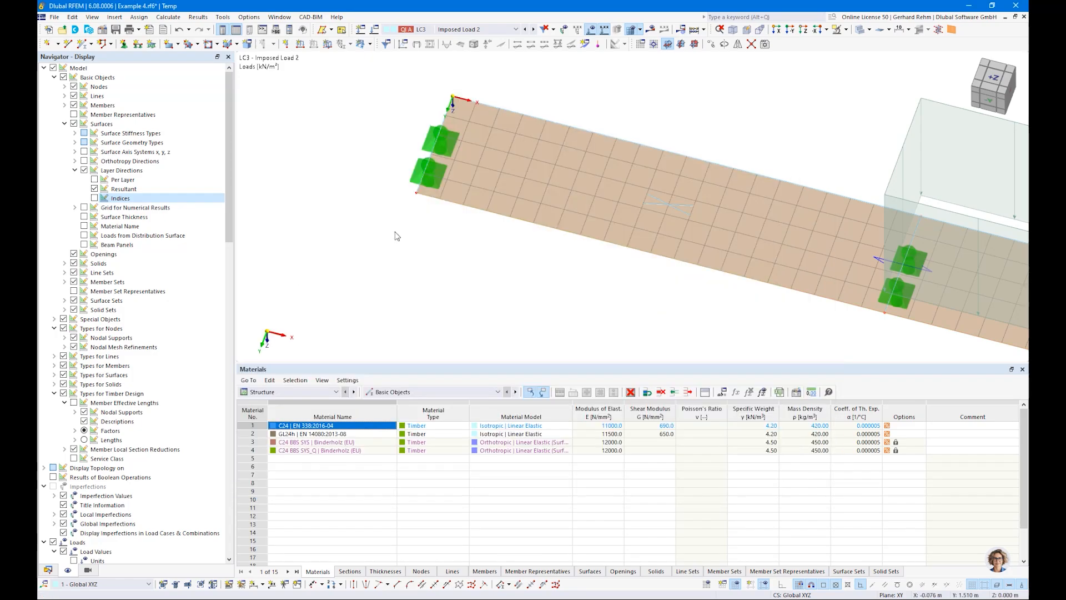
pyautogui.doubleClick(418, 197)
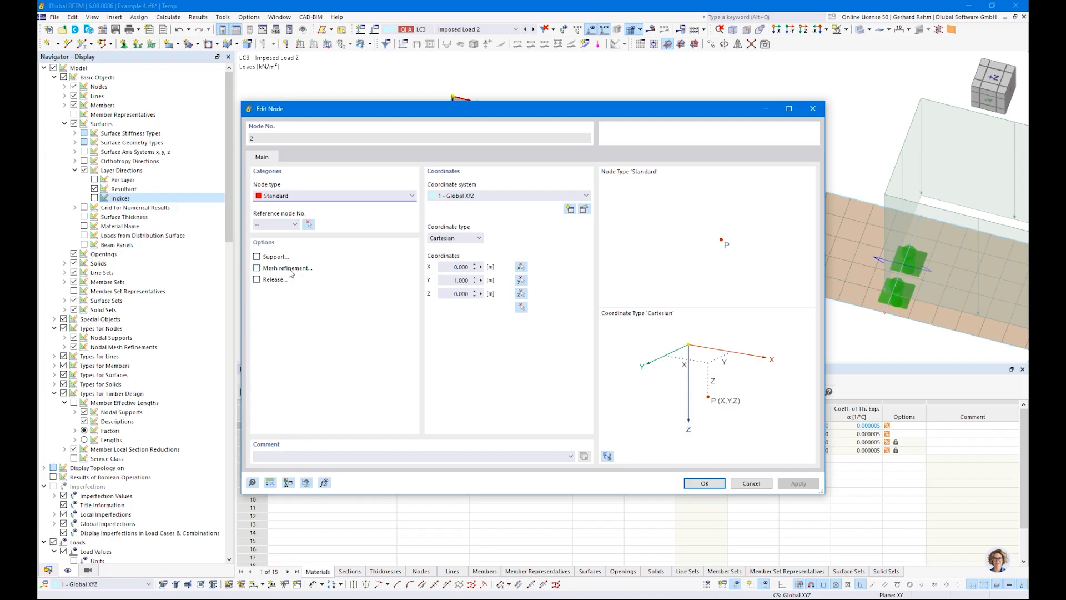
pyautogui.press('Escape')
pyautogui.scroll(-4, 461, 244)
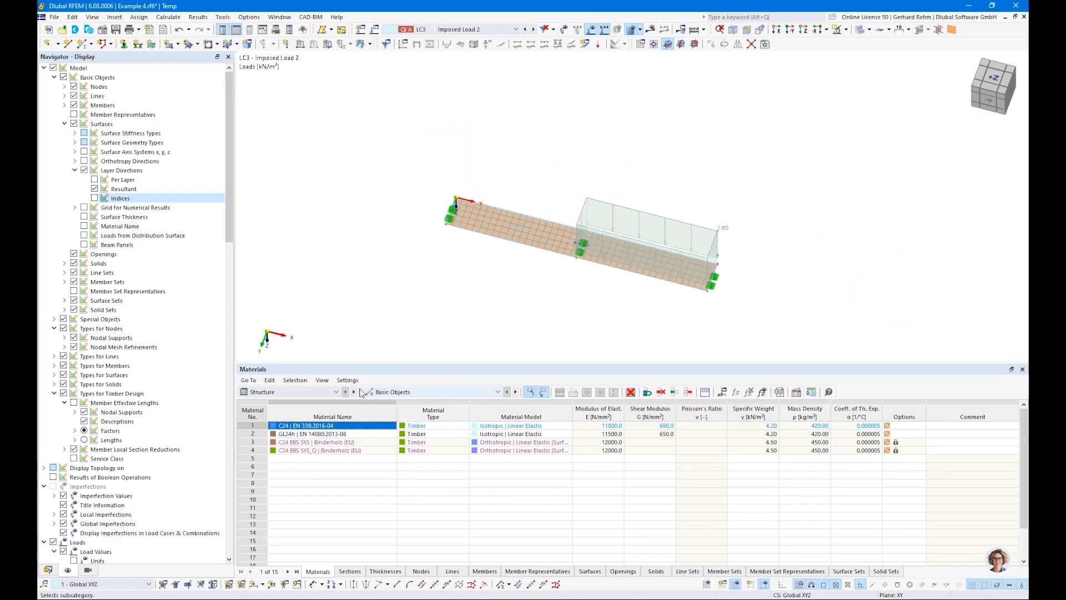
# Switch the table to Timber Design and run the timber design check.
pyautogui.click(327, 393)
pyautogui.click(267, 452)
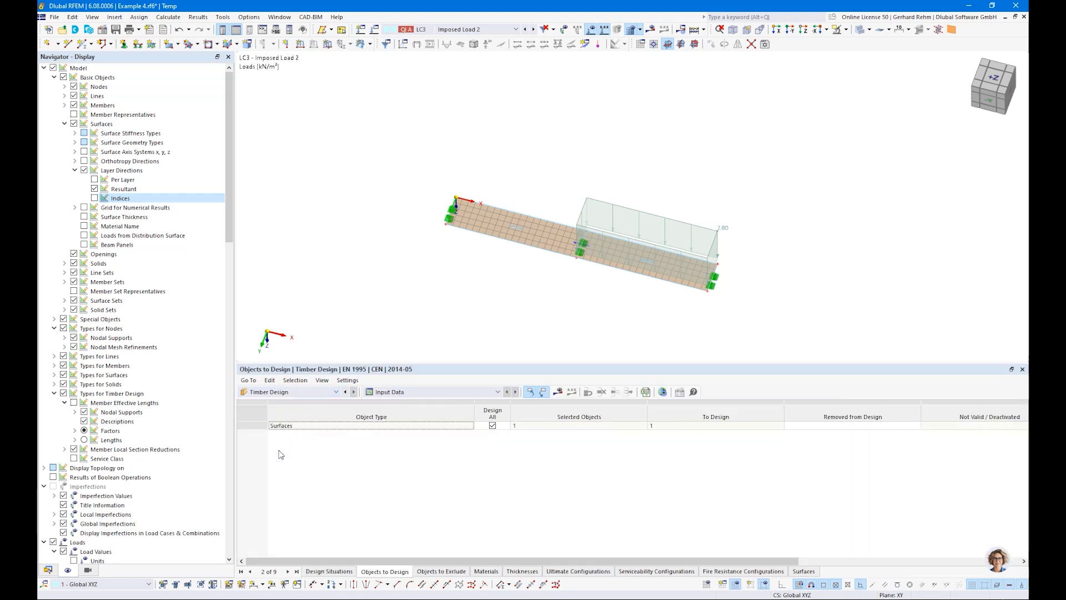
pyautogui.click(556, 391)
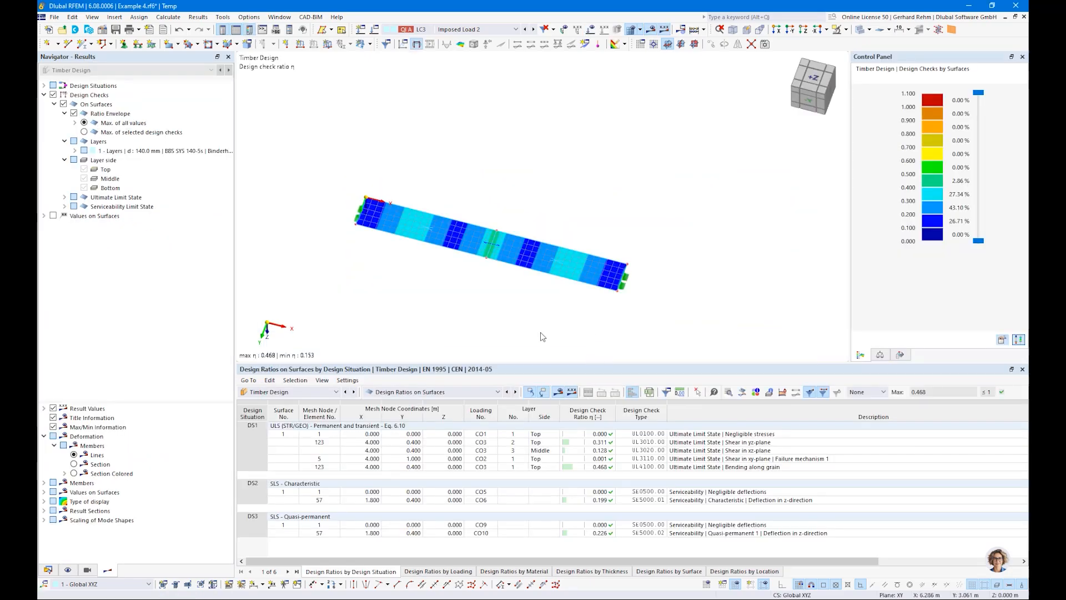
# Filter the design ratio table in top view to show only ratios greater than 0,01.
pyautogui.hotkey('ctrl', '3')
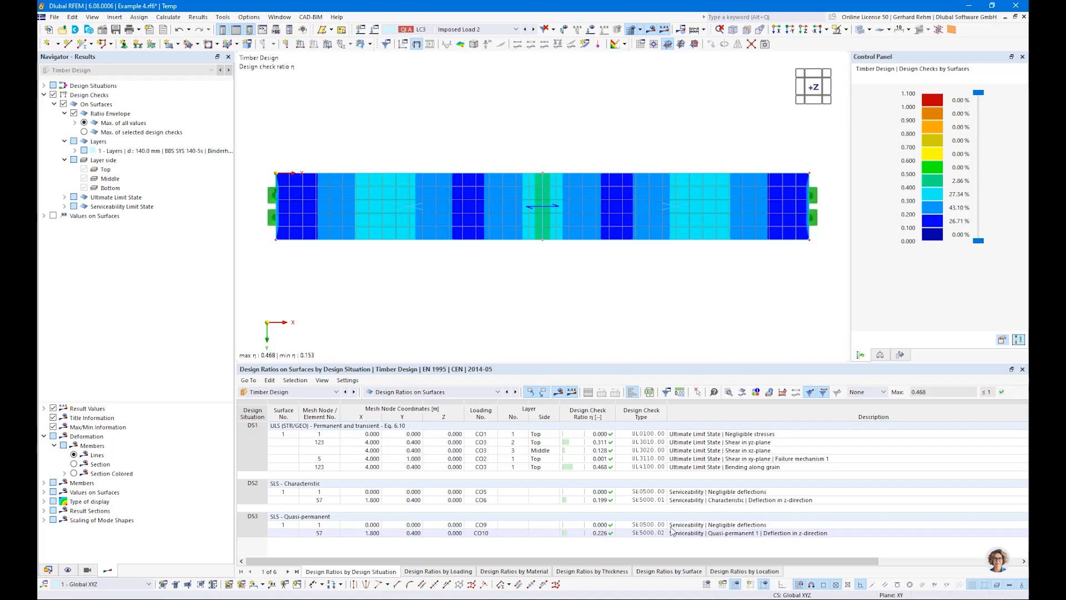
pyautogui.click(592, 434)
pyautogui.click(593, 459)
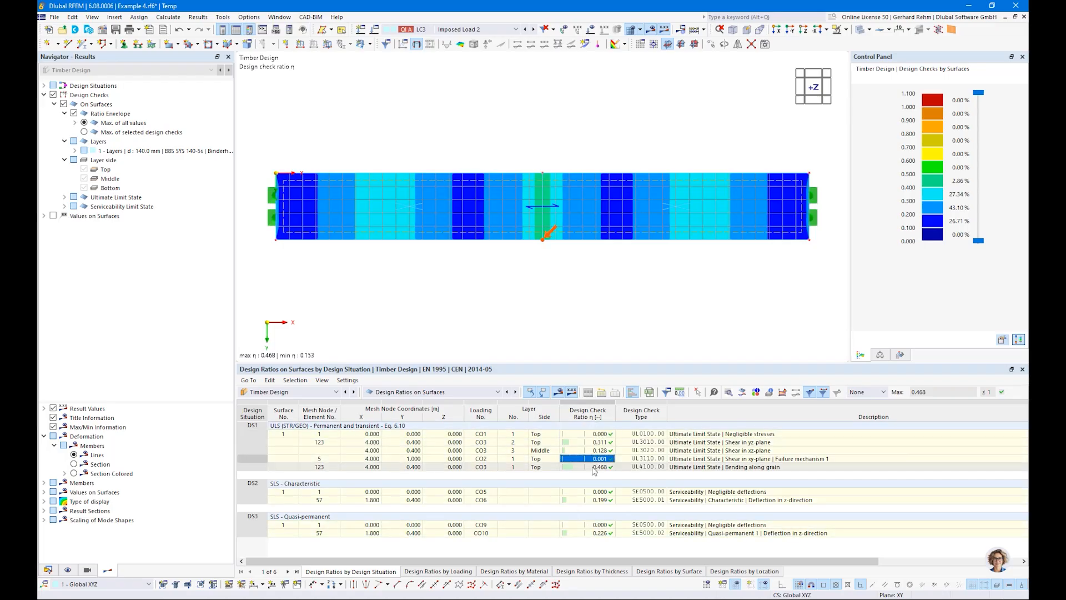
pyautogui.click(869, 392)
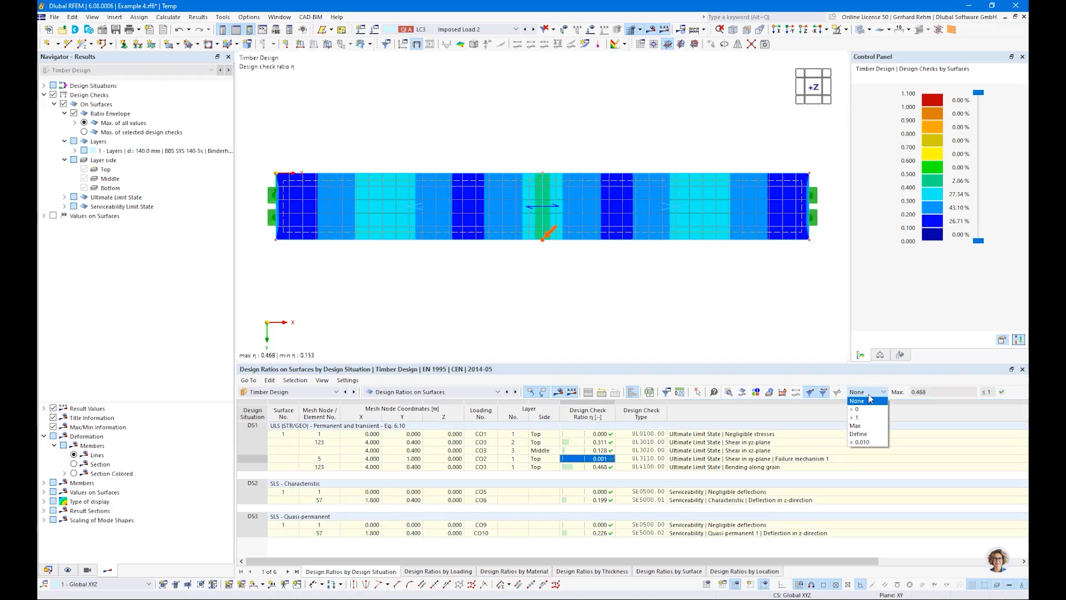
pyautogui.click(861, 443)
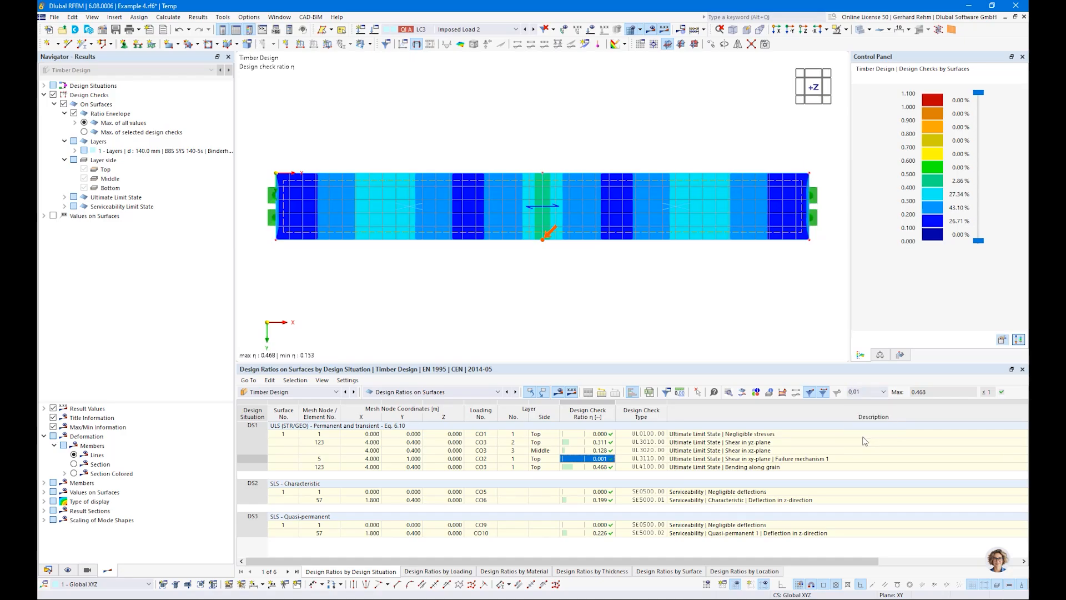
pyautogui.press('Return')
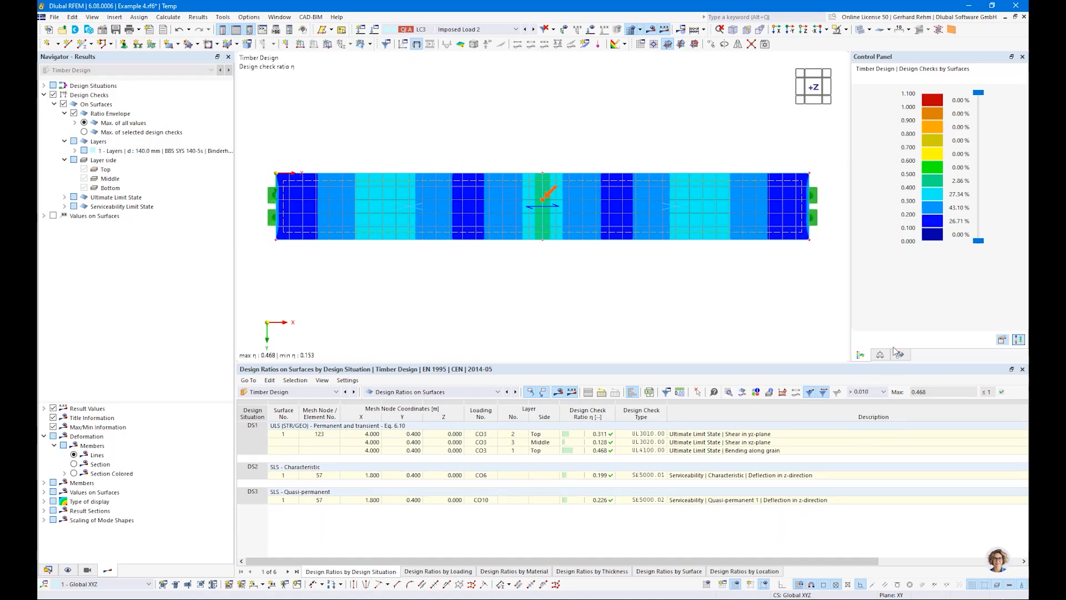
# Select each remaining design check row to locate its governing point on the surface.
pyautogui.click(703, 438)
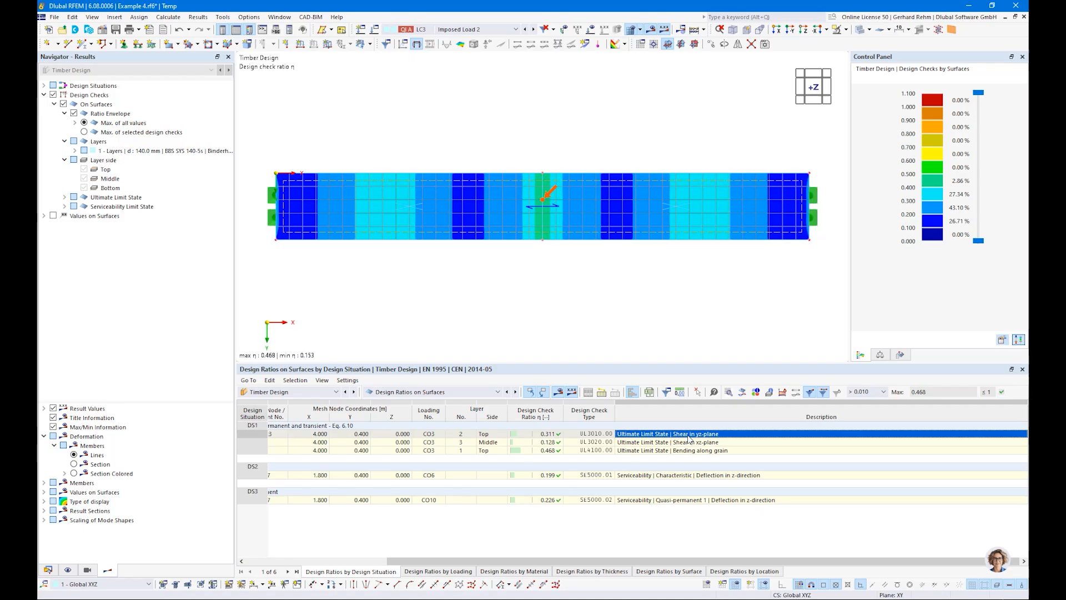
pyautogui.click(677, 443)
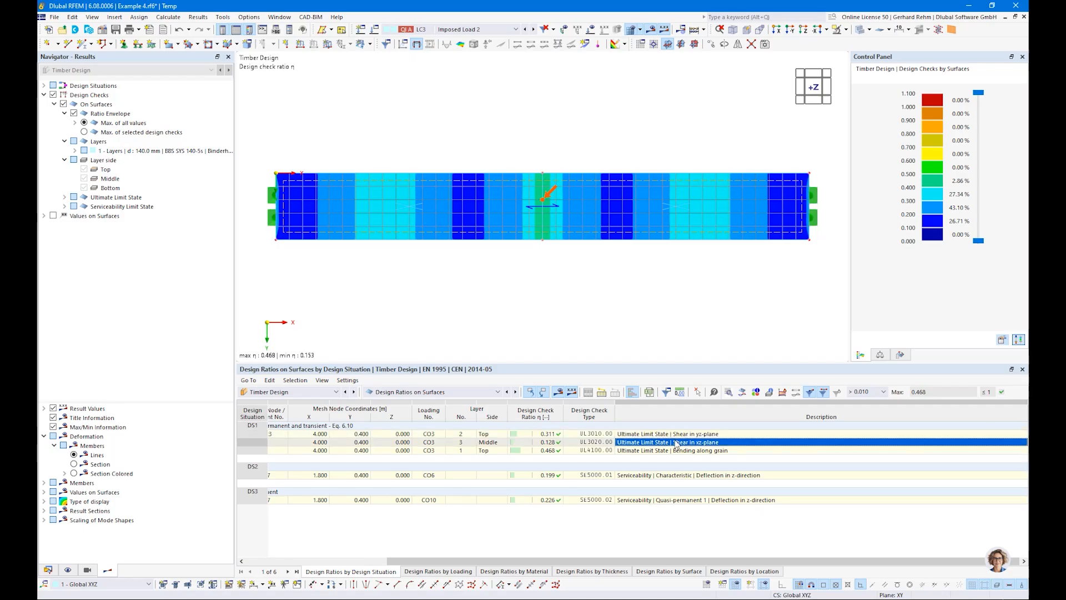
pyautogui.click(678, 450)
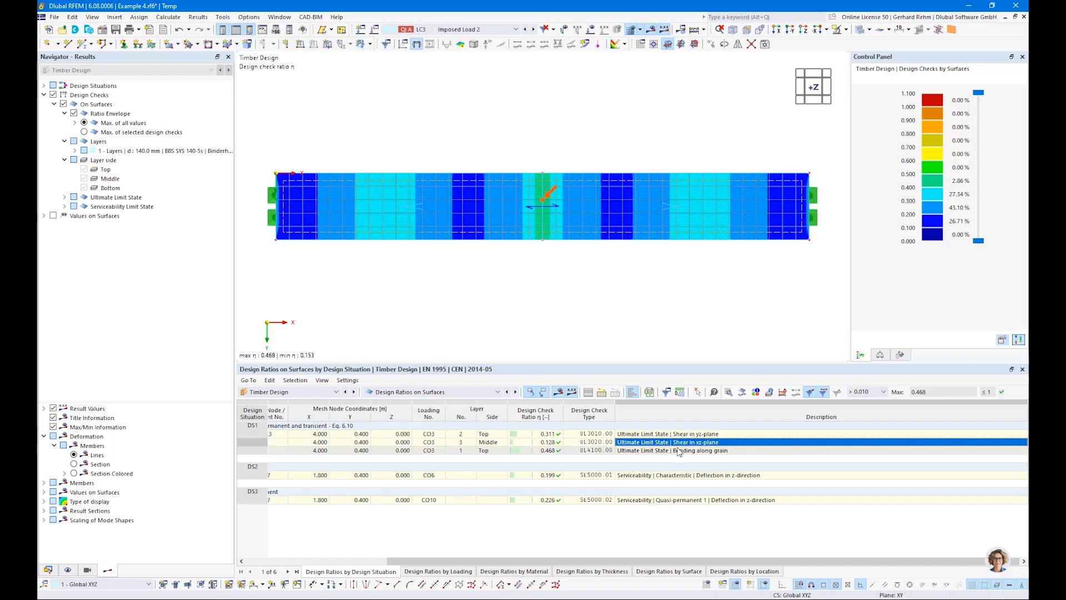
pyautogui.click(665, 476)
pyautogui.click(650, 501)
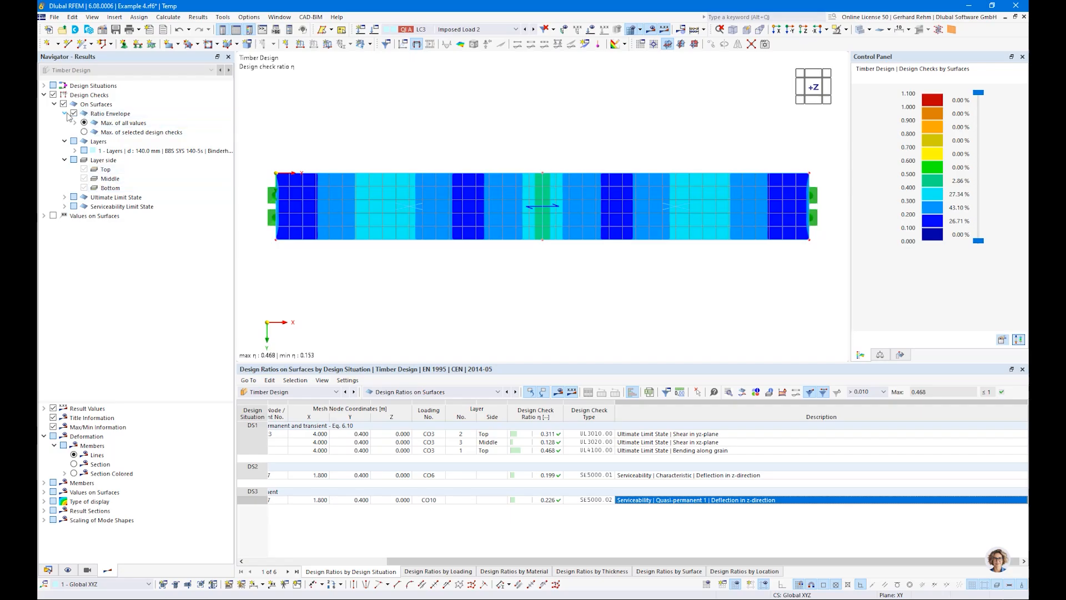
# Set the ratio envelope to show the maximum of selected design checks and browse the limit state checks.
pyautogui.click(84, 133)
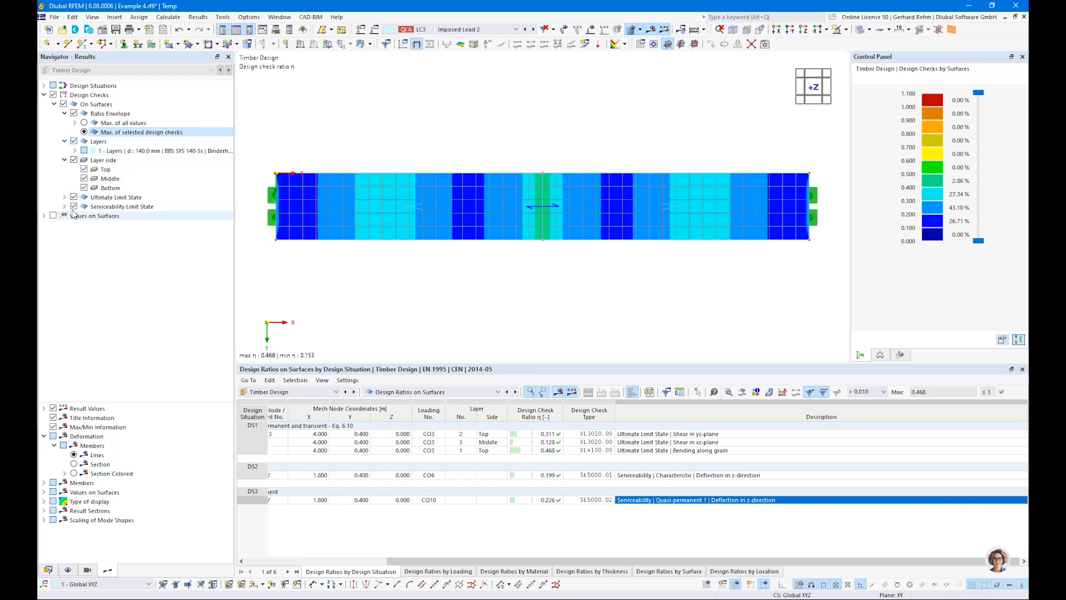
pyautogui.click(75, 207)
pyautogui.click(74, 206)
pyautogui.click(74, 197)
pyautogui.click(74, 197)
pyautogui.click(64, 197)
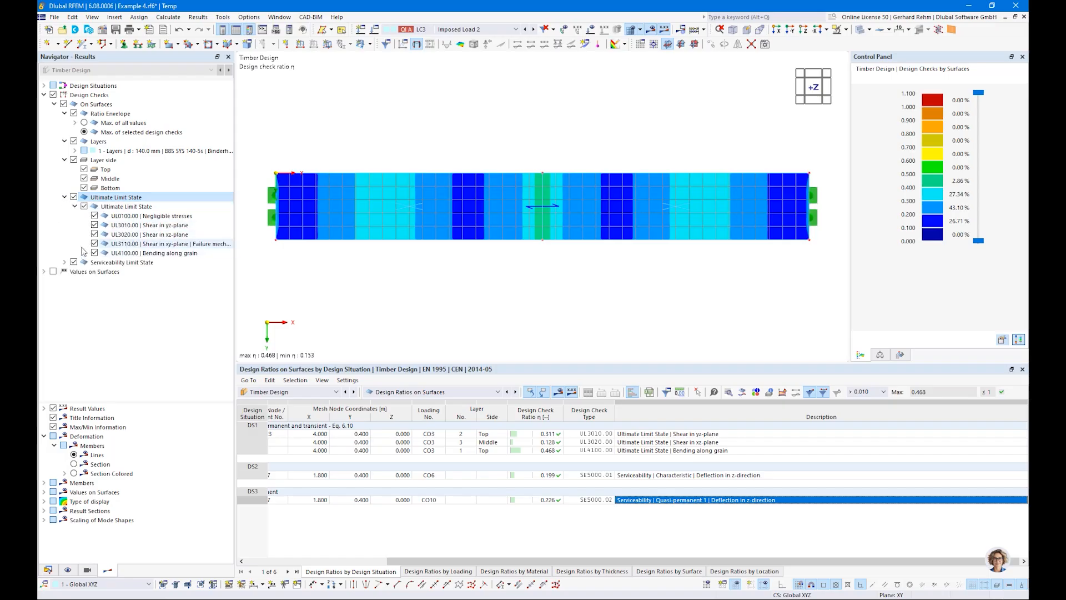
pyautogui.click(64, 197)
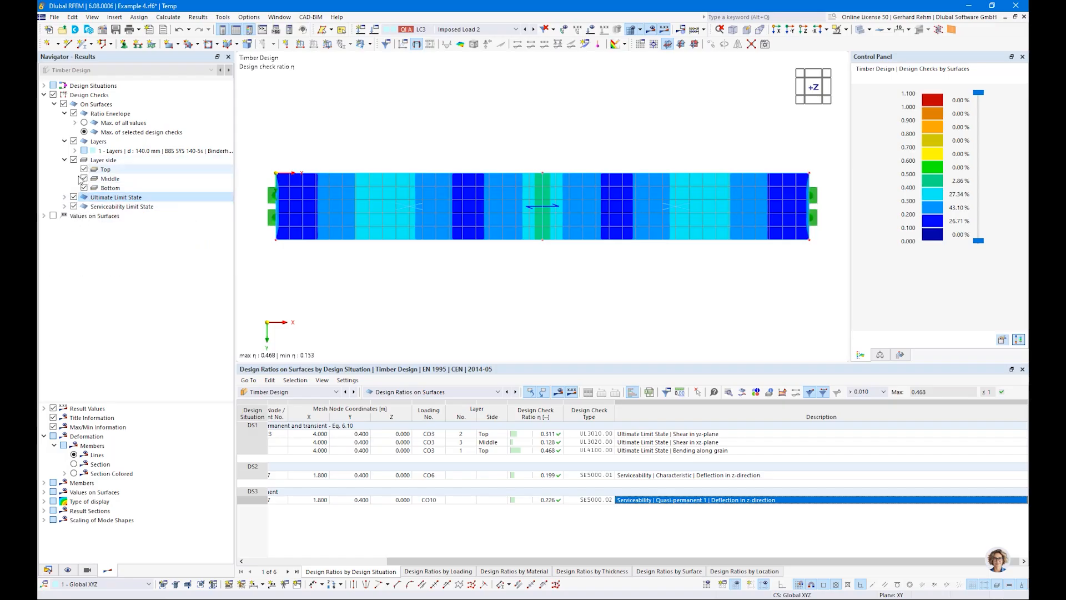
# Display the UL3020 shear in xz-plane ratio for the middle side of layer 3, then restore the ratio envelope.
pyautogui.click(74, 150)
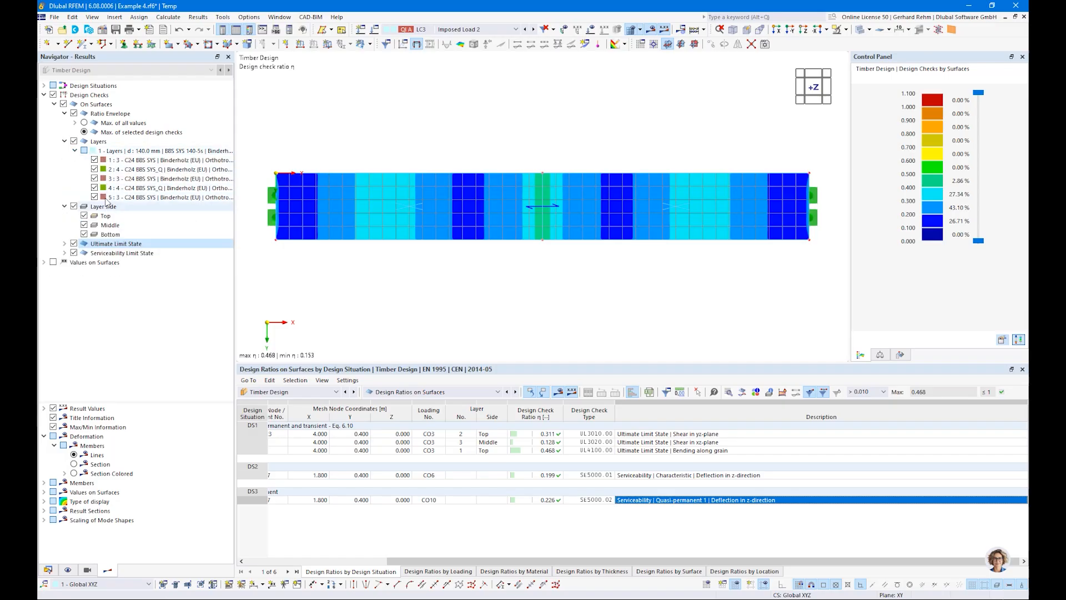
pyautogui.click(74, 114)
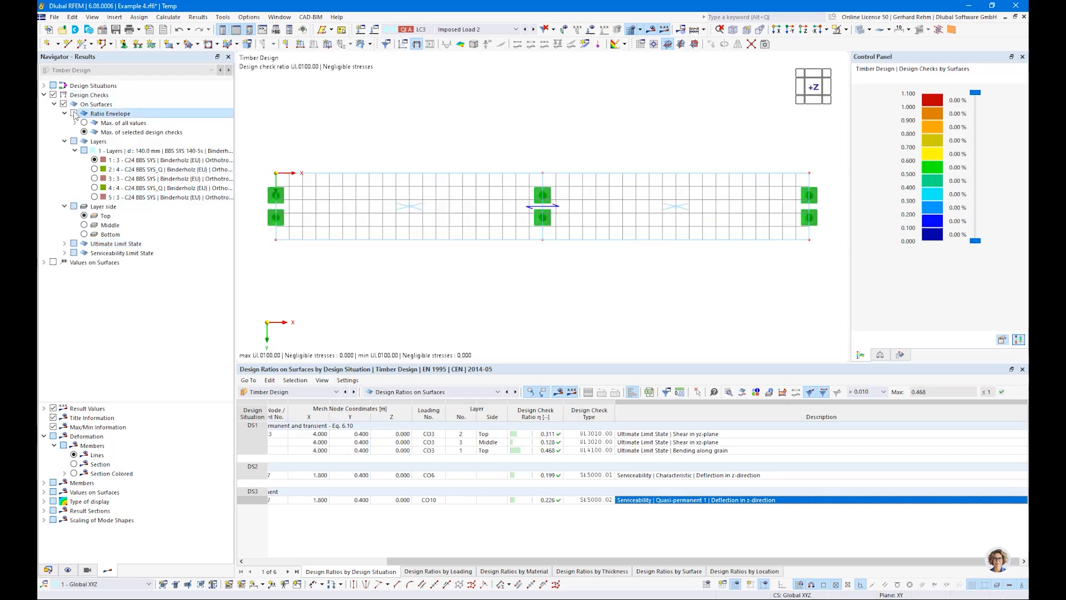
pyautogui.click(94, 178)
pyautogui.click(84, 225)
pyautogui.click(64, 244)
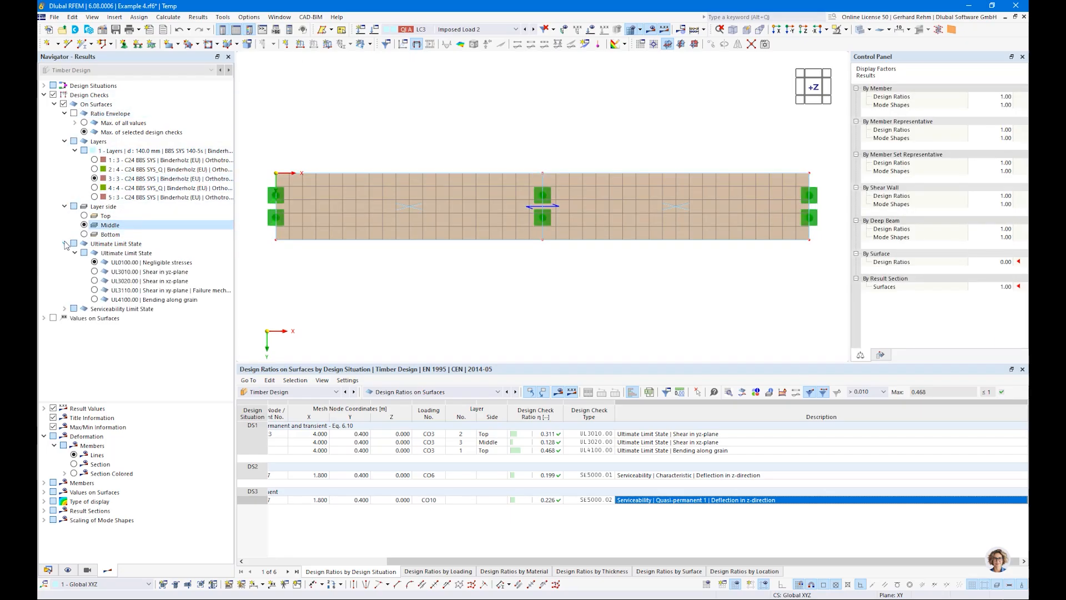
pyautogui.click(94, 281)
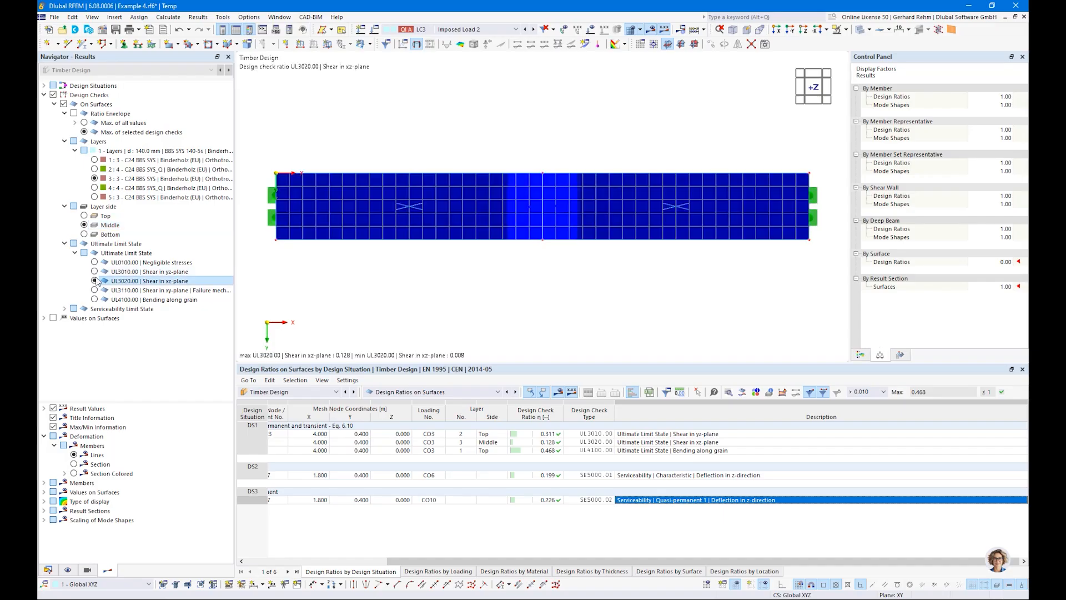
pyautogui.click(73, 113)
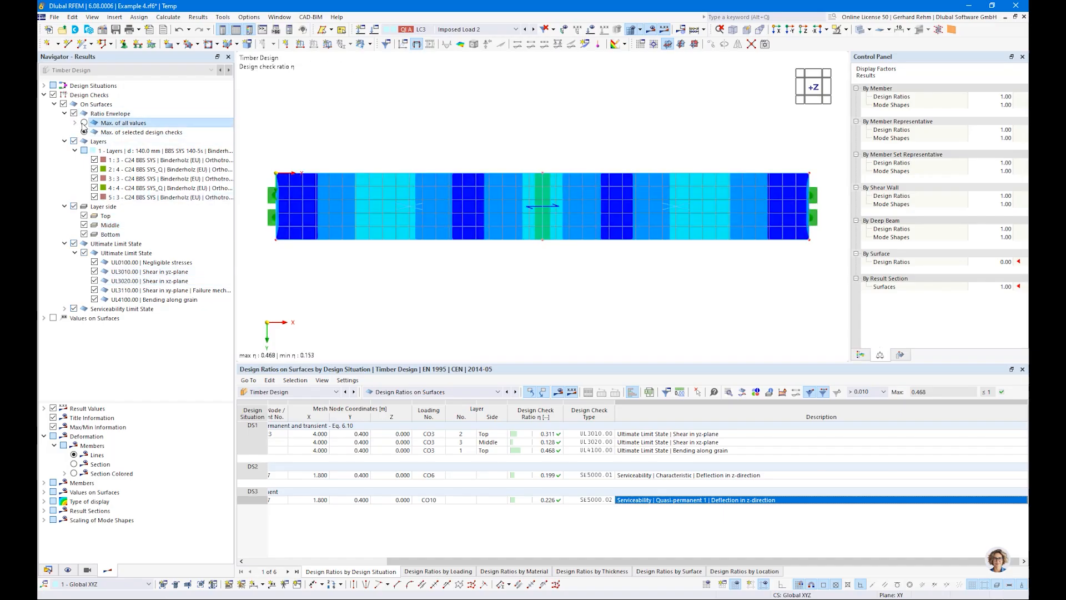
# Set the ratio envelope to the maximum of all values and collapse the layer, layer side and limit state lists.
pyautogui.click(84, 123)
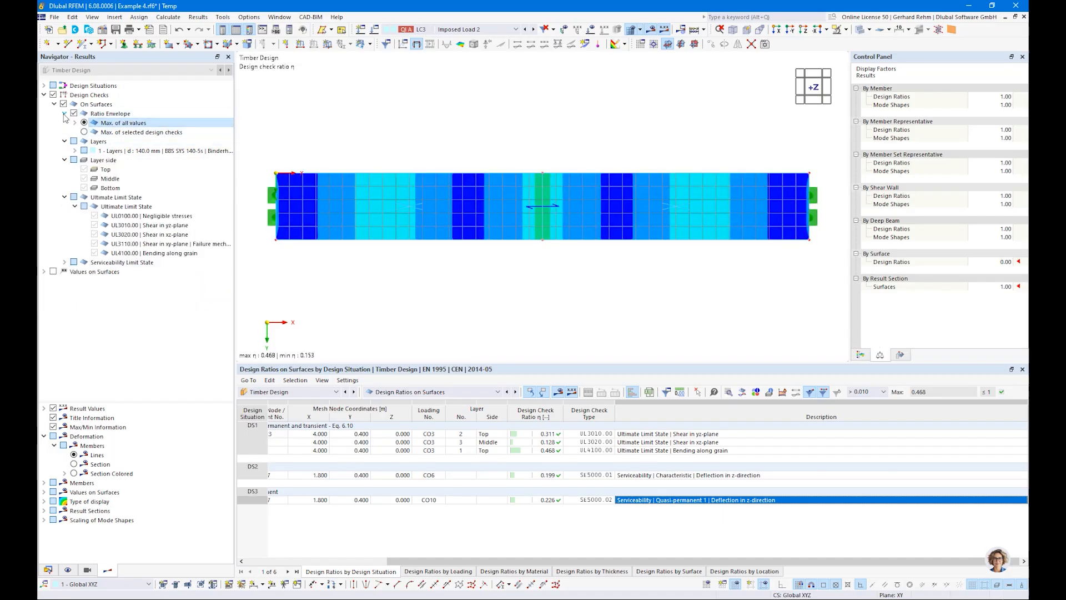
pyautogui.click(64, 113)
pyautogui.click(64, 141)
pyautogui.click(64, 151)
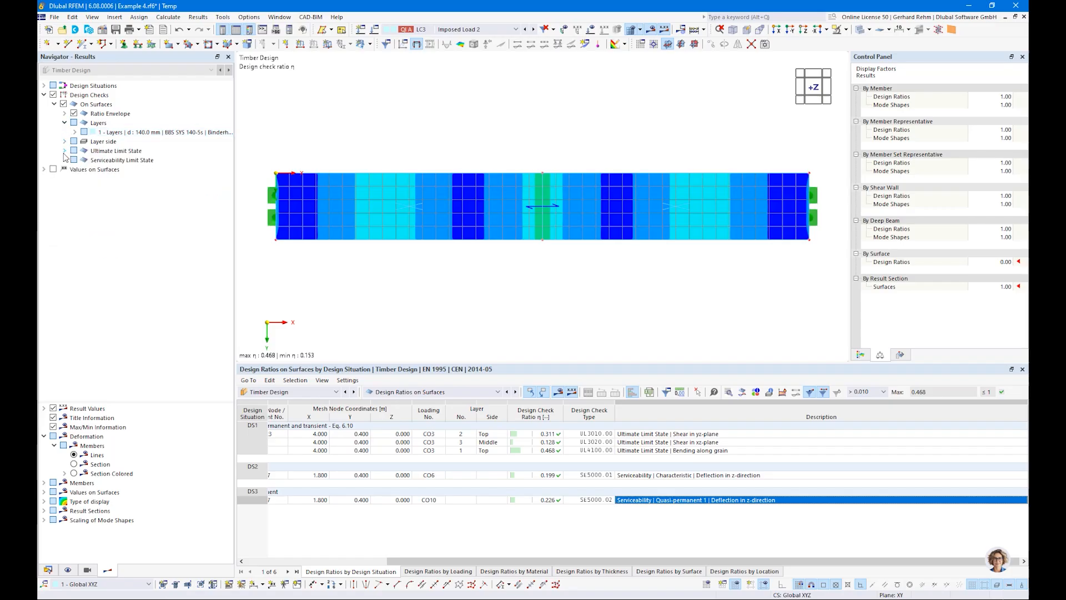
# Open the design check details for the UL4100 bending along grain check and close them.
pyautogui.click(692, 451)
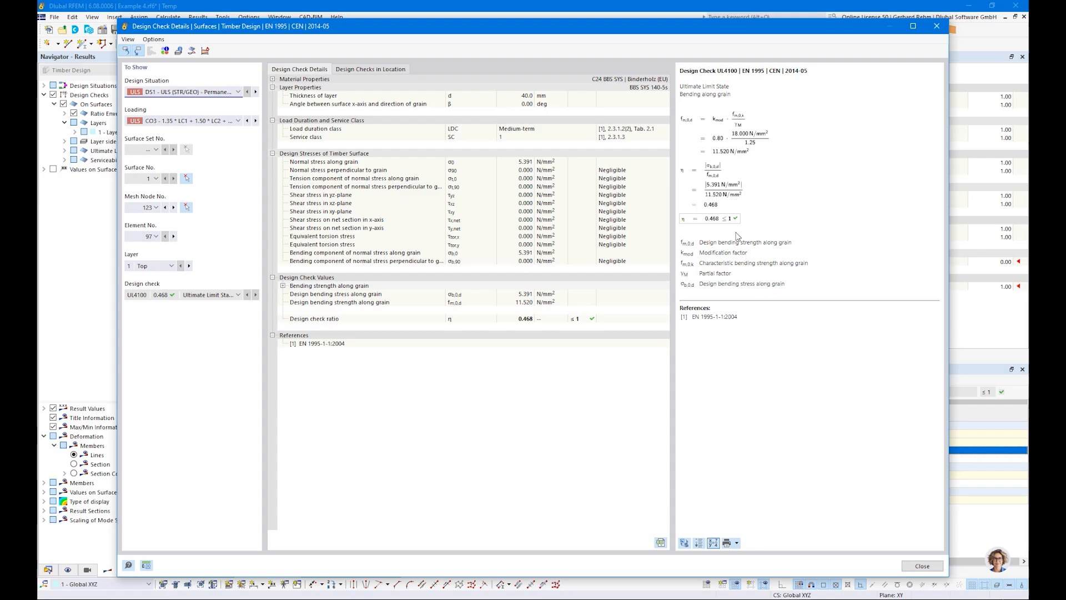
pyautogui.click(936, 28)
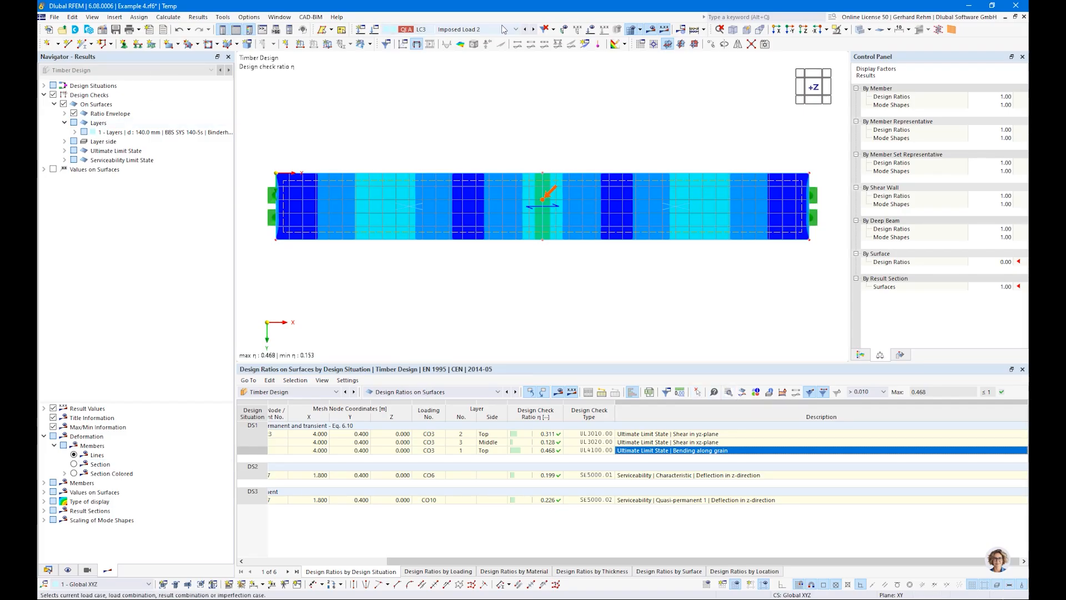
# Switch the results to design situation DS1 and to the Static Analysis result category.
pyautogui.click(460, 29)
pyautogui.click(449, 63)
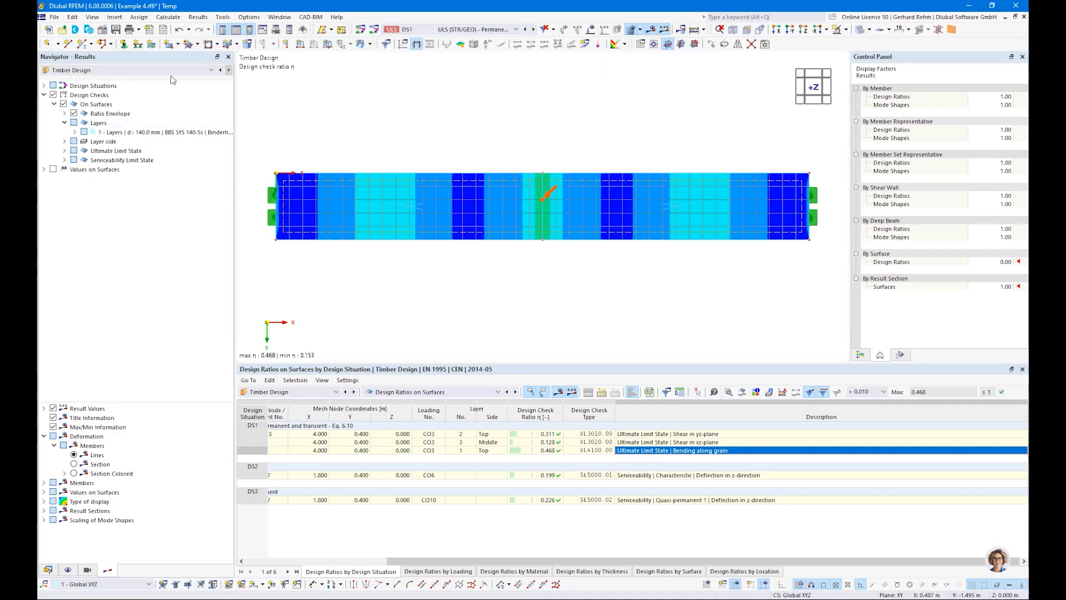
pyautogui.click(89, 69)
pyautogui.click(68, 81)
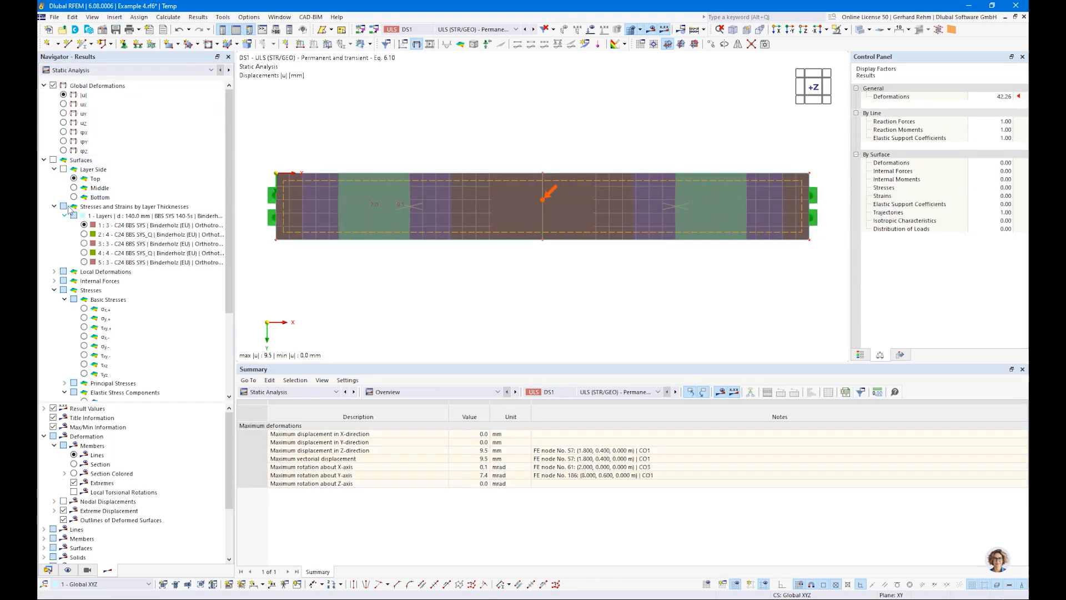
# Display the top-side elastic bending stress σx,b on the surfaces with its colour scale.
pyautogui.click(63, 170)
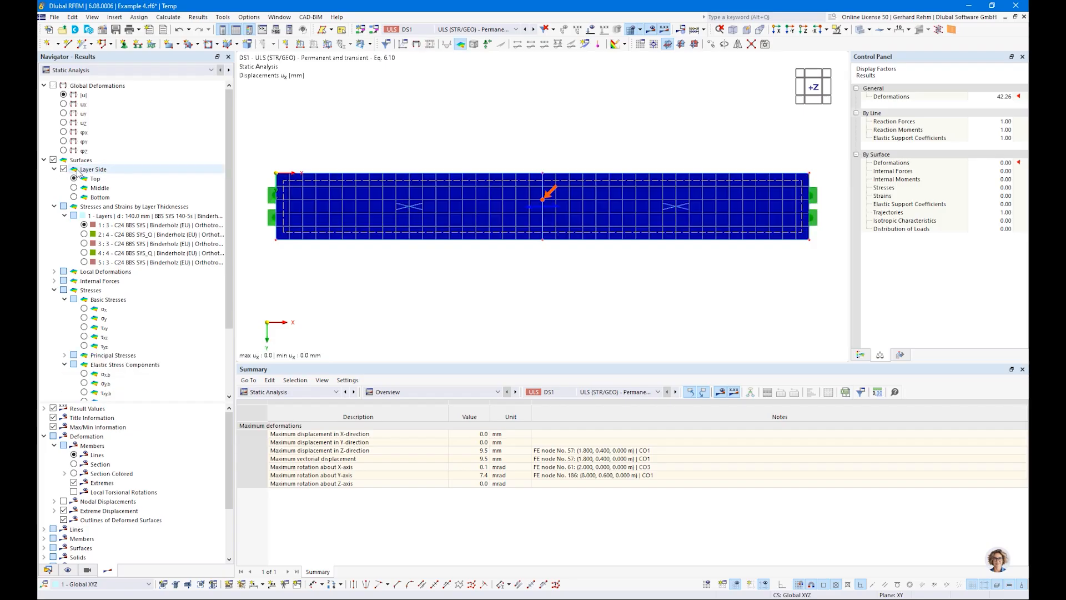
pyautogui.click(75, 179)
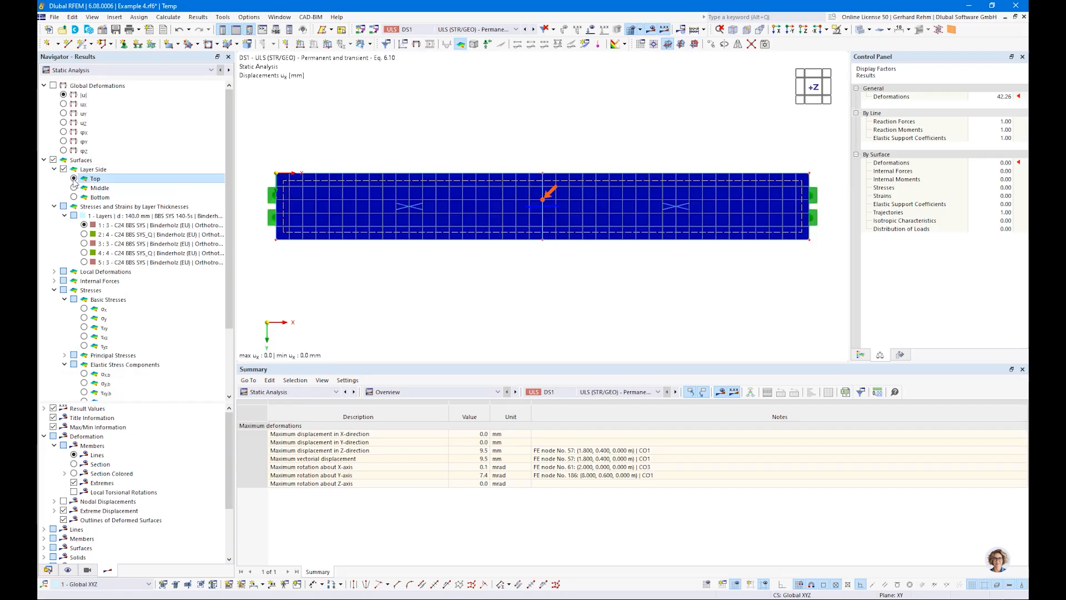
pyautogui.scroll(-2, 63, 324)
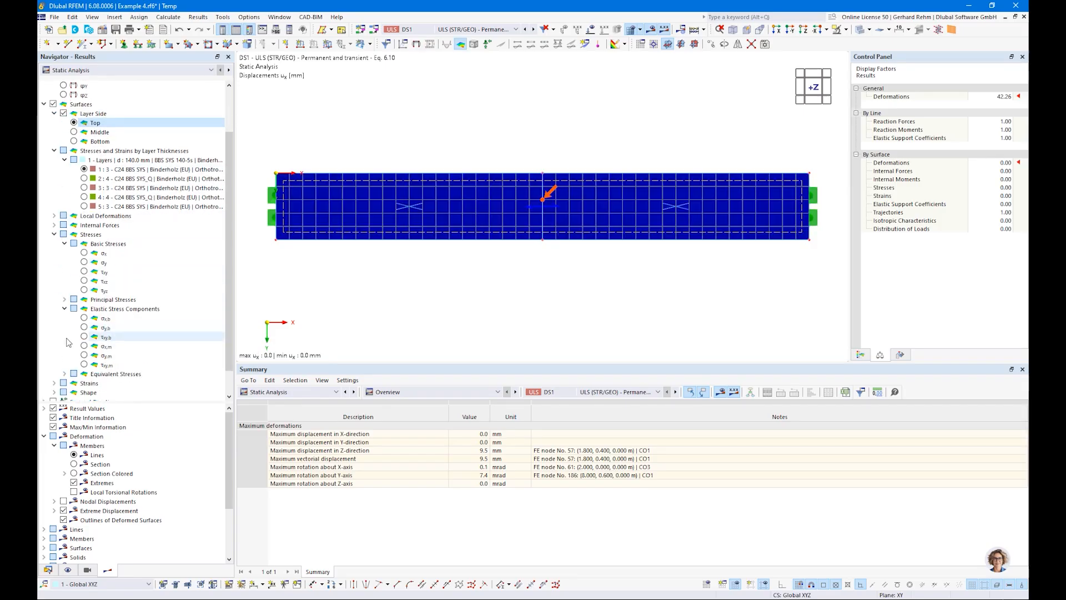
pyautogui.click(84, 319)
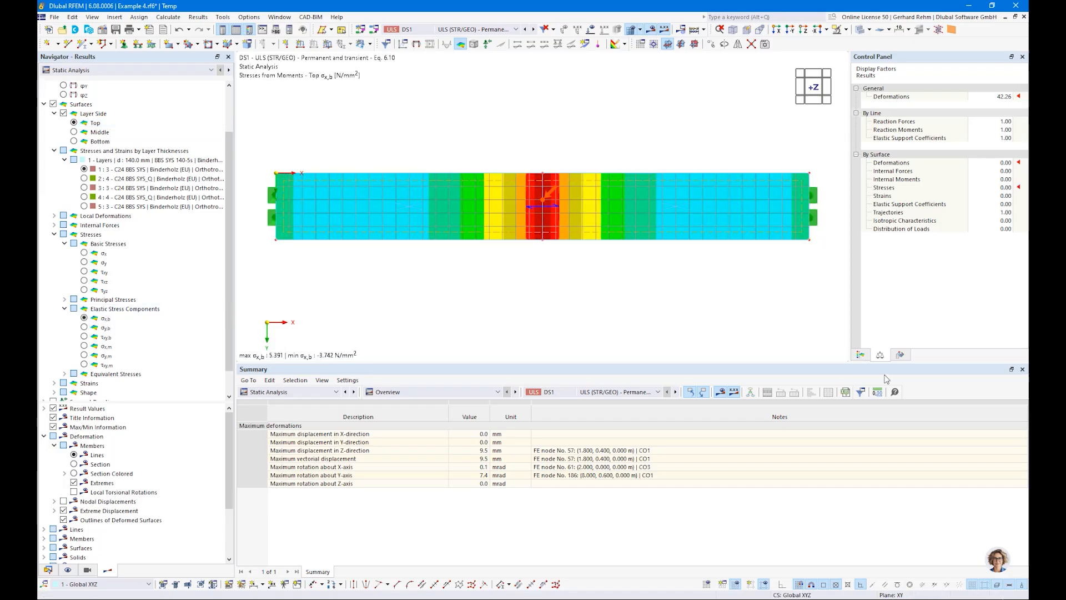
pyautogui.click(860, 355)
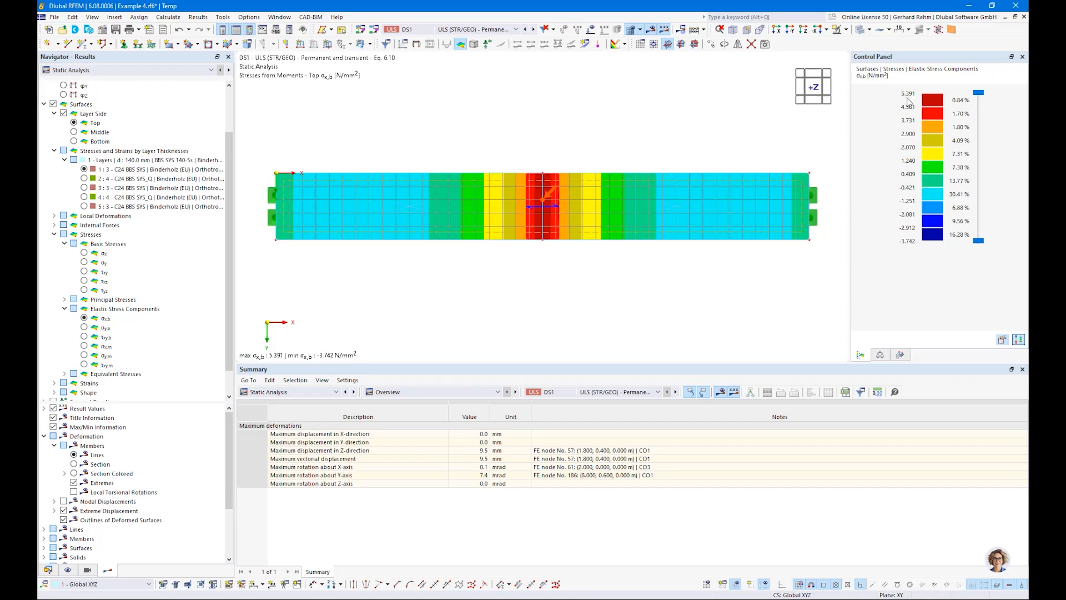
# Open the design ratio diagram through the layers at the mid-span mesh node of the rotated surface.
pyautogui.keyDown('ctrl'); pyautogui.moveTo(446, 236); pyautogui.dragTo(493, 234, button='middle'); pyautogui.keyUp('ctrl')
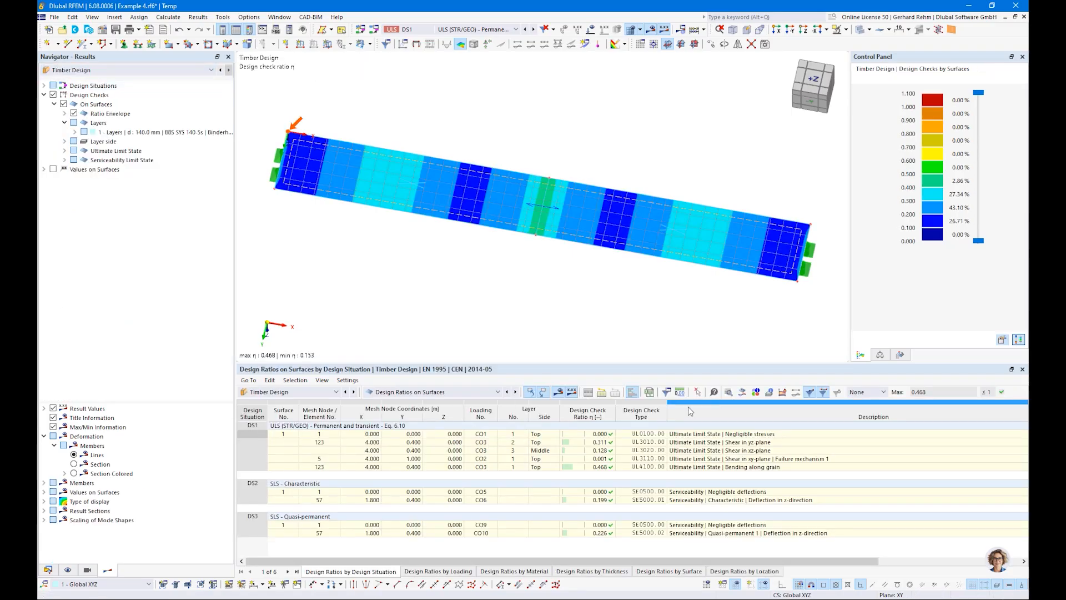
pyautogui.click(744, 397)
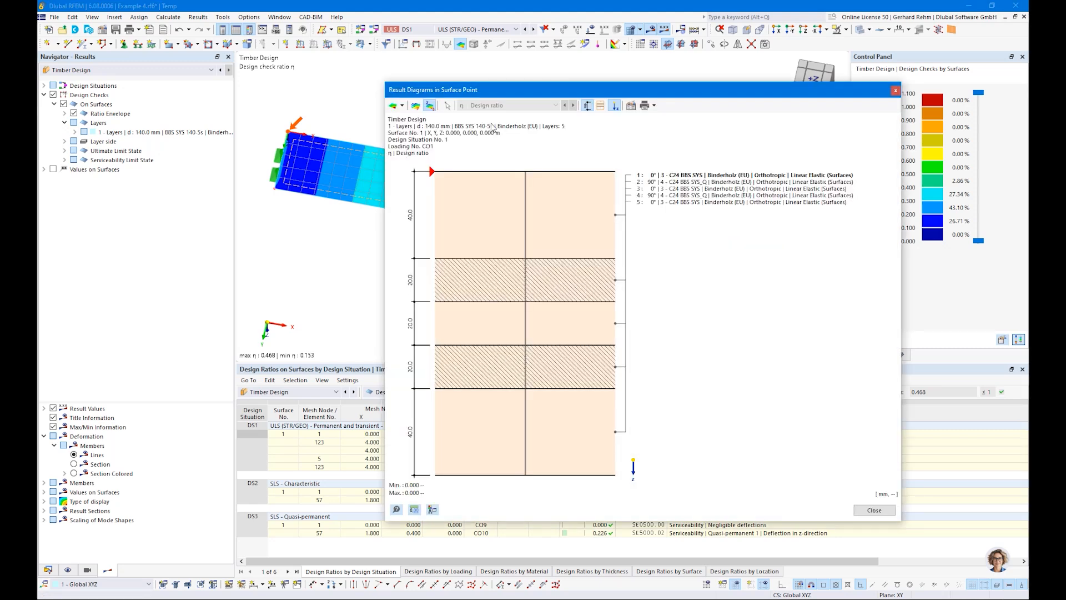
pyautogui.click(402, 106)
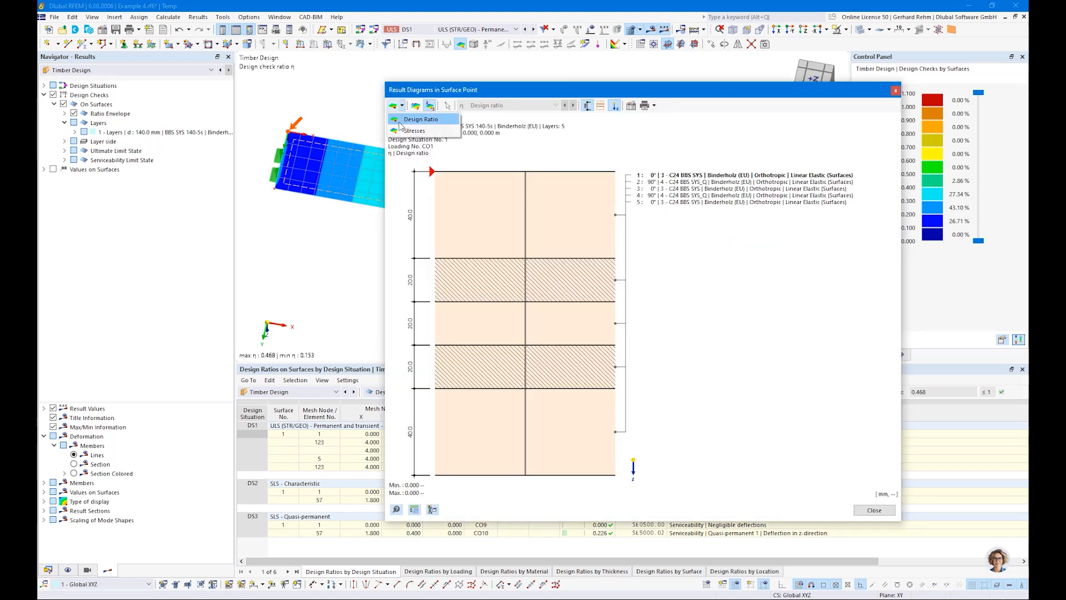
pyautogui.click(448, 120)
pyautogui.moveTo(464, 90); pyautogui.dragTo(737, 129)
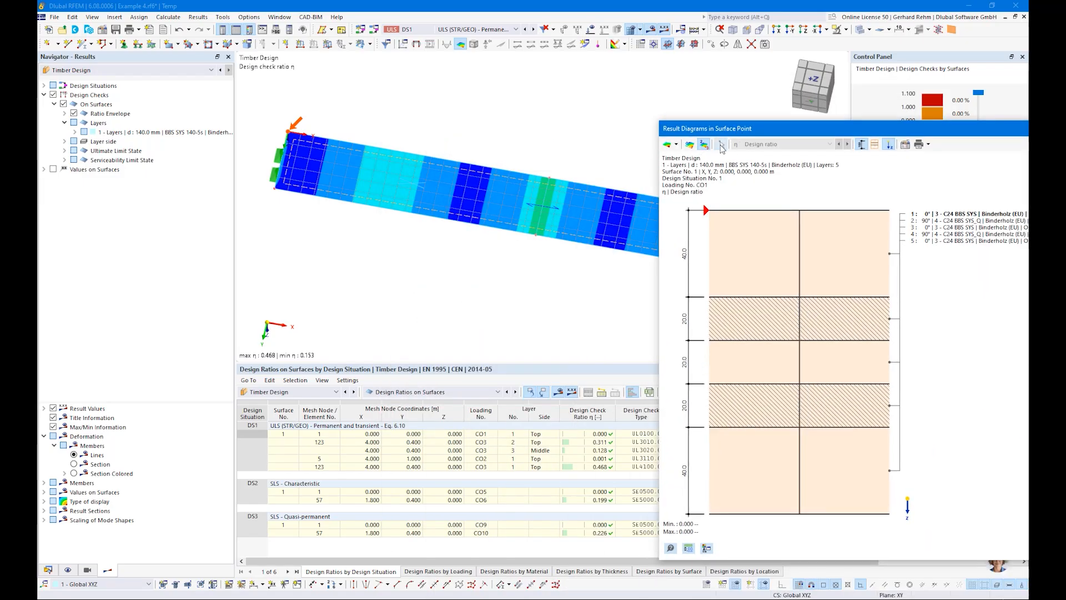
pyautogui.click(721, 144)
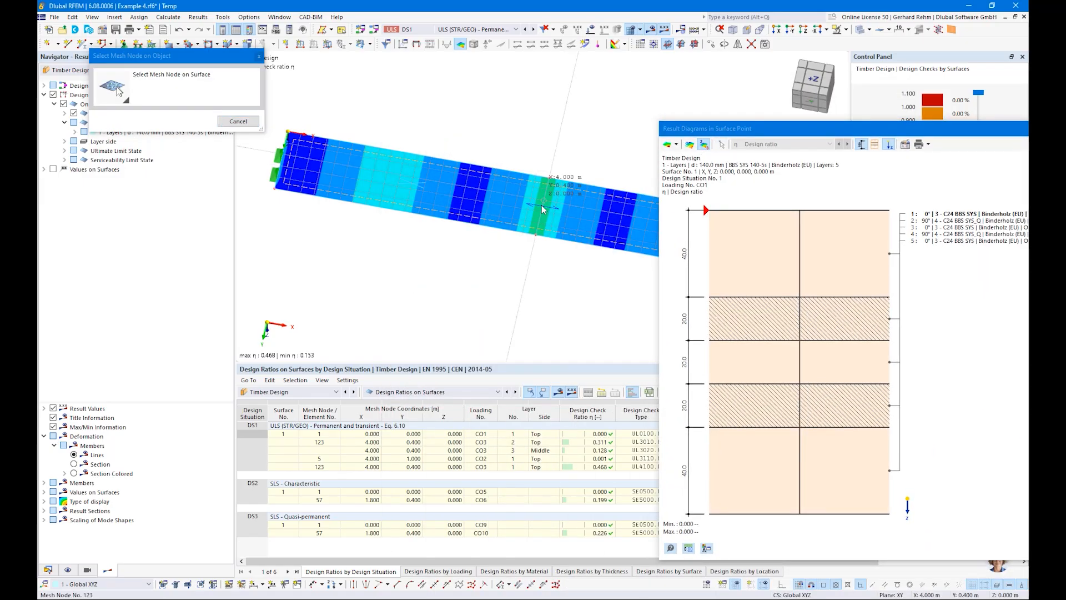
pyautogui.click(541, 205)
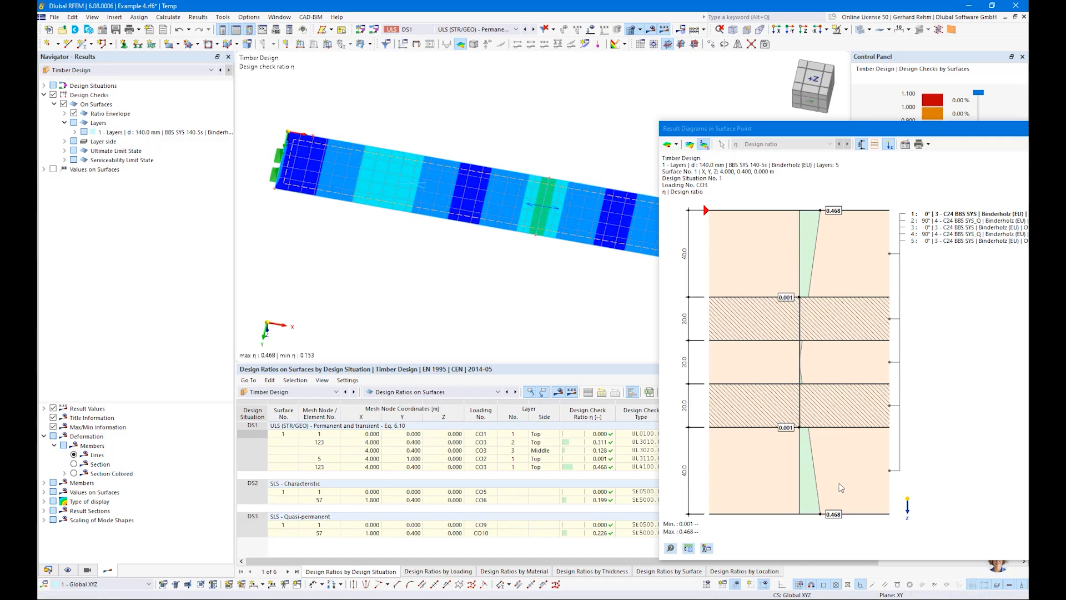
# Switch the surface point diagram to stresses and show the bending stress along grain.
pyautogui.click(675, 144)
pyautogui.click(683, 169)
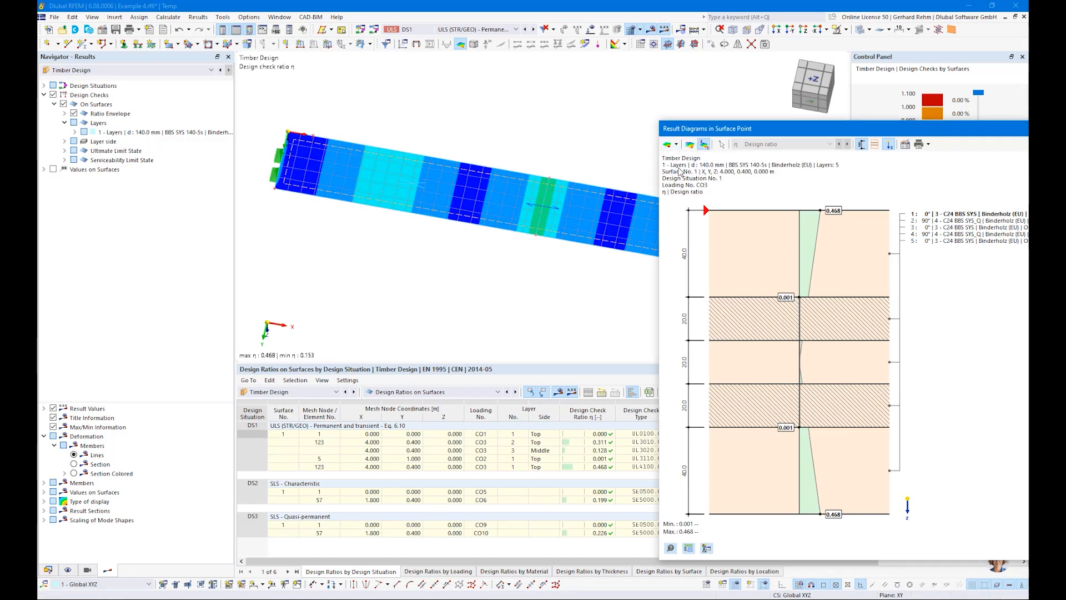
pyautogui.click(786, 144)
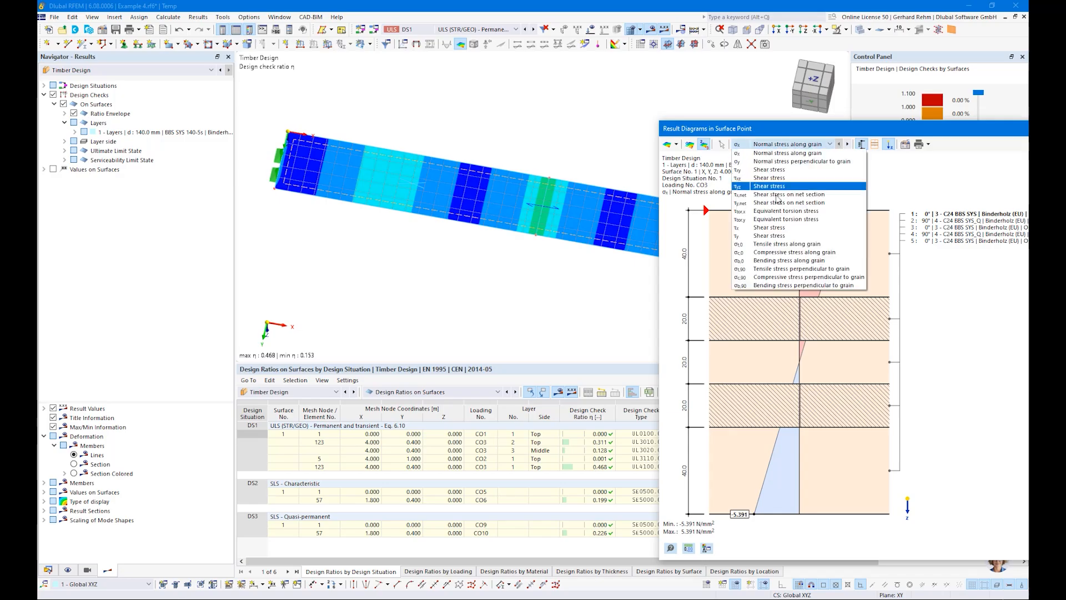
pyautogui.click(757, 261)
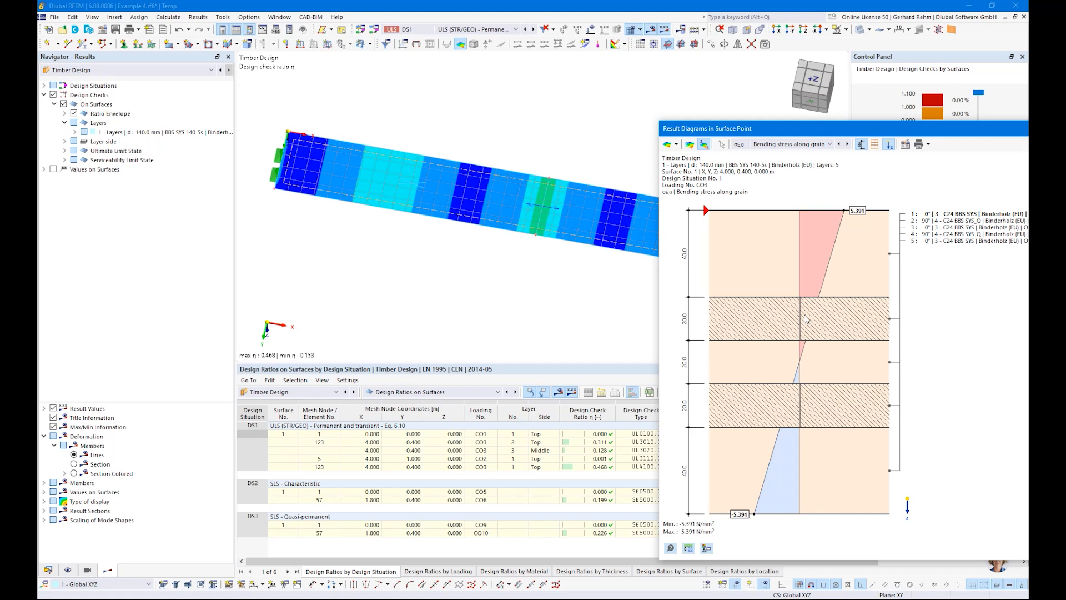
# Show the two shear stress diagrams across the layers, then close the diagram window.
pyautogui.click(771, 146)
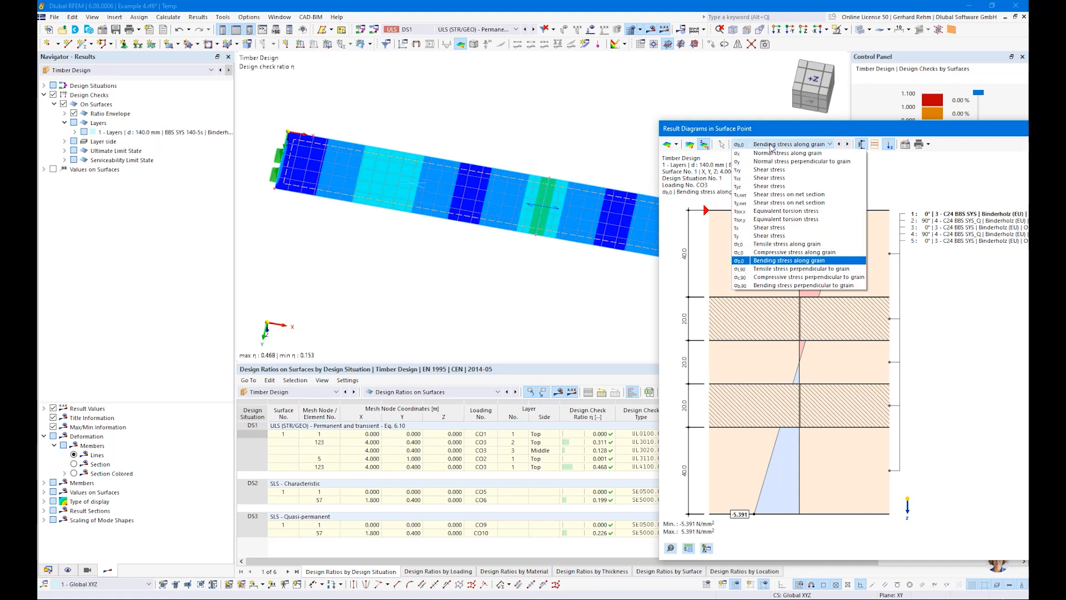
pyautogui.click(761, 178)
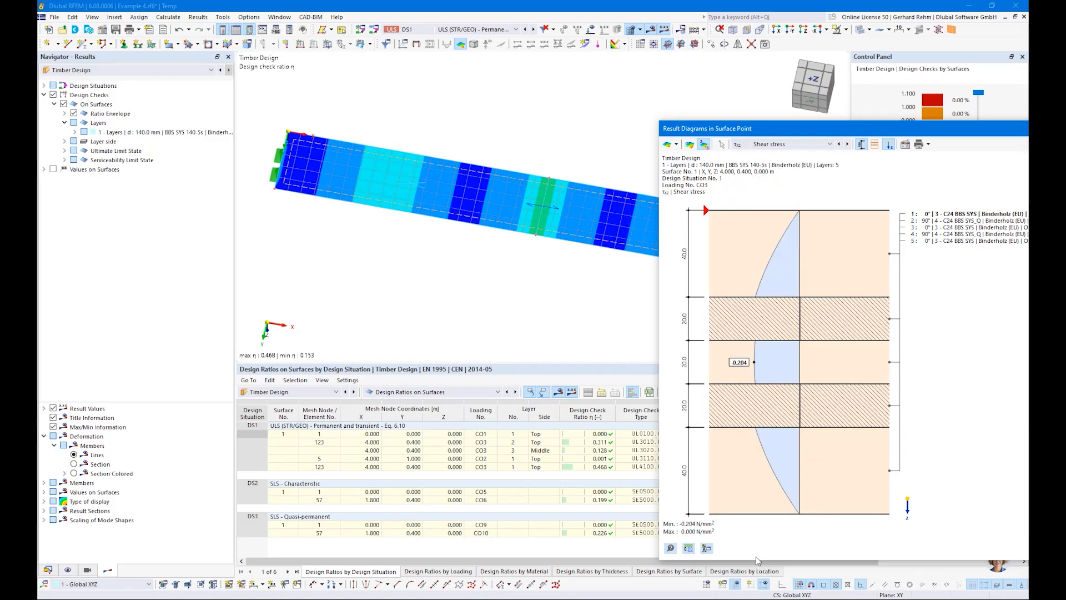
pyautogui.click(781, 145)
pyautogui.click(761, 188)
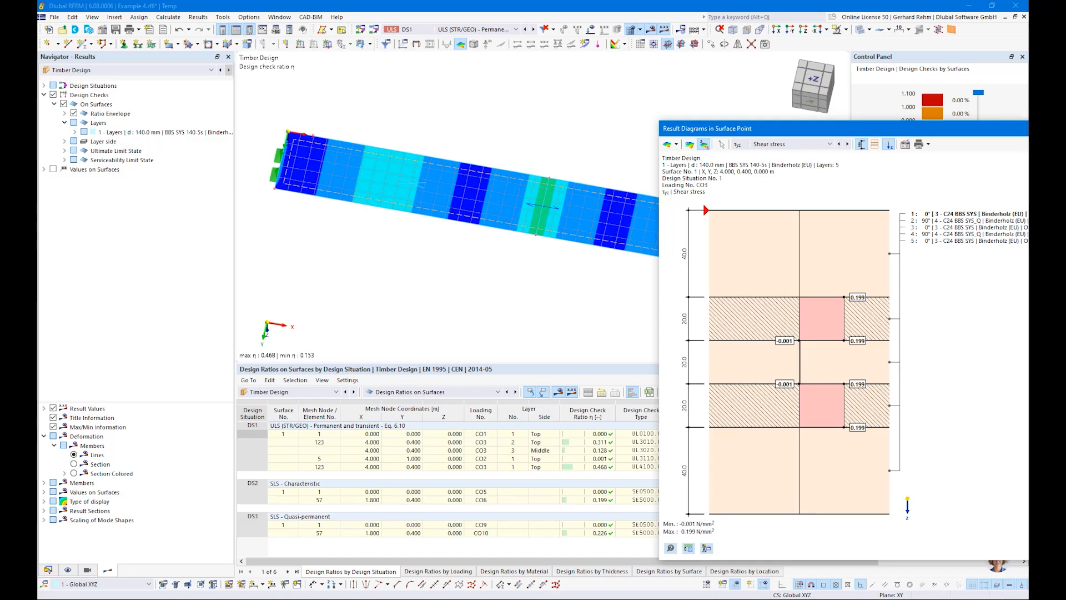
pyautogui.press('Escape')
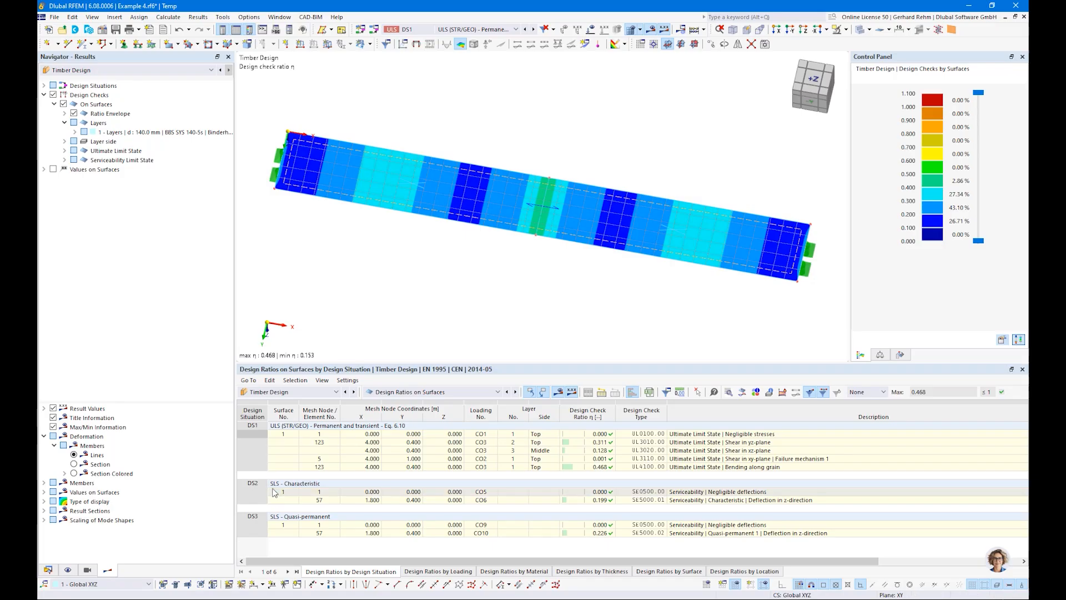
# Switch to the web browser, maximise it and open the Dlubal timber design online manual.
pyautogui.rightClick(152, 599)
pyautogui.click(153, 572)
pyautogui.moveTo(1065, 159); pyautogui.dragTo(476, 159)
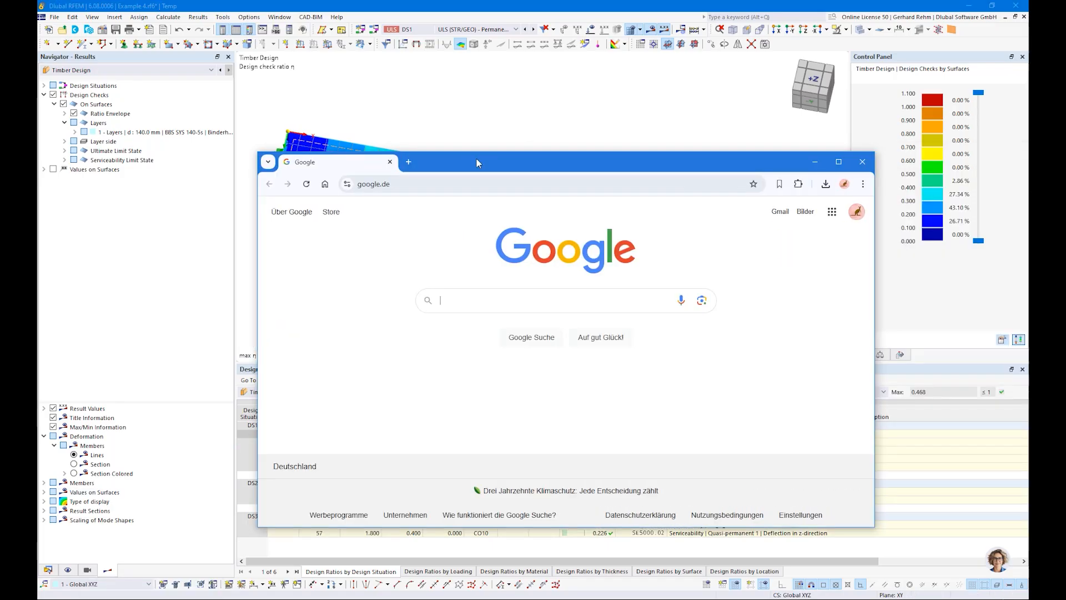
pyautogui.doubleClick(476, 159)
pyautogui.click(192, 34)
pyautogui.write('dluba')
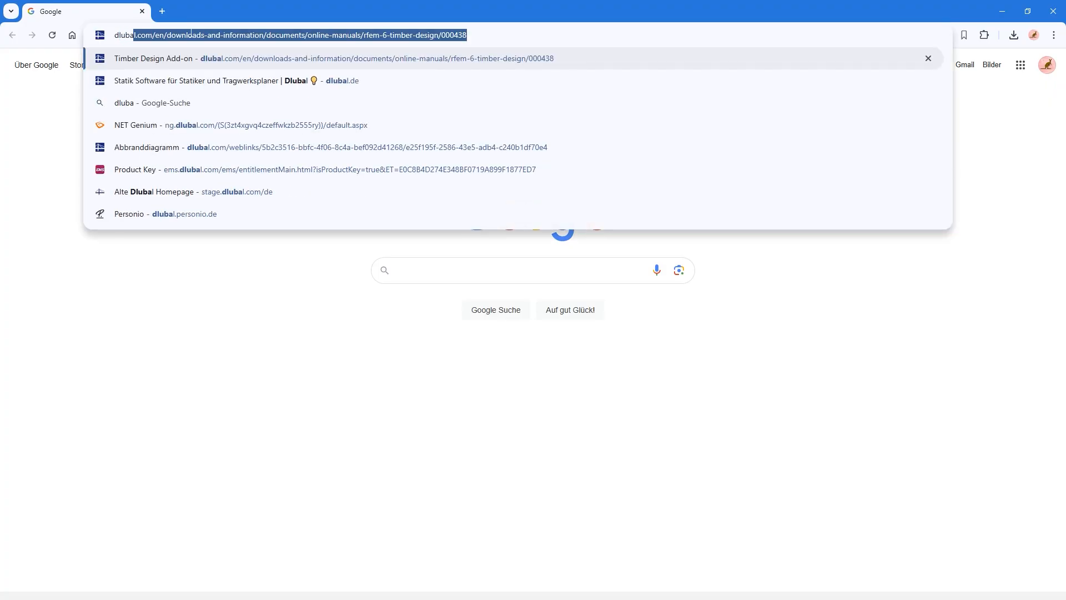
pyautogui.press('Return')
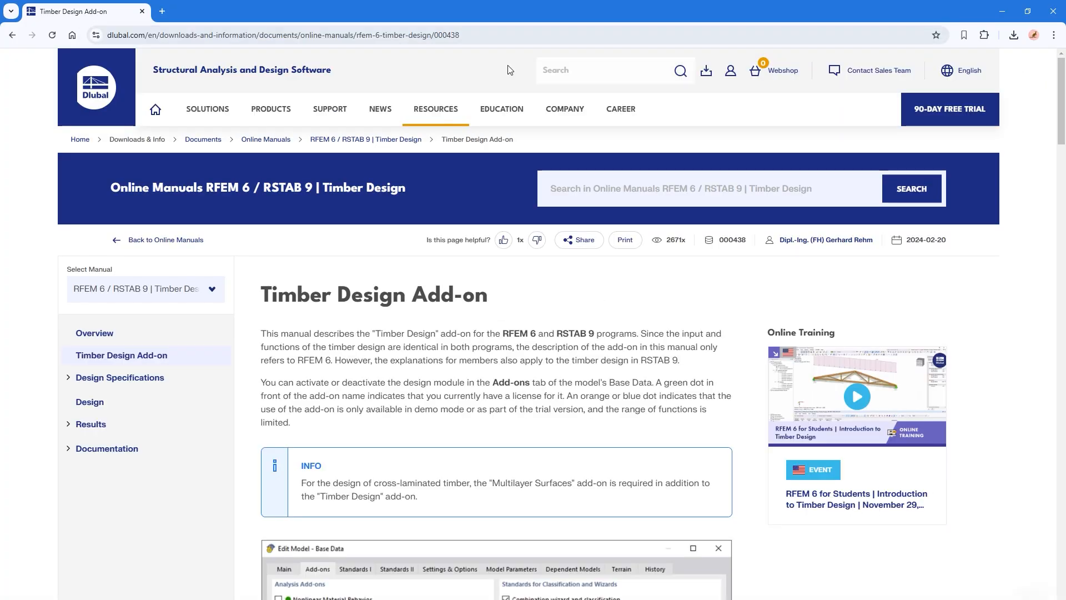
# Go to the Dlubal home page and open the Webinars page.
pyautogui.click(109, 95)
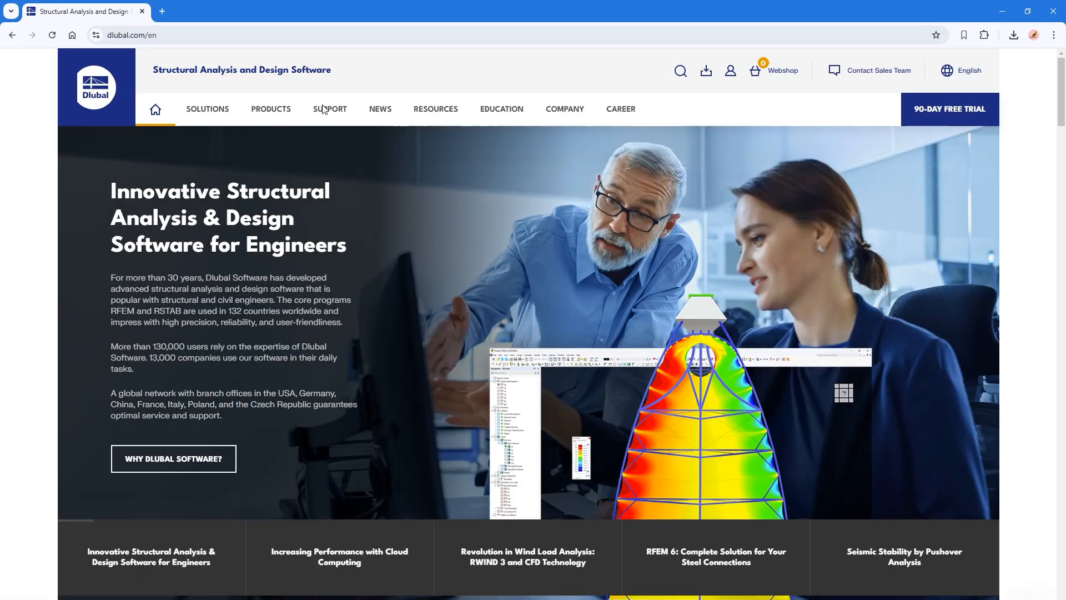
pyautogui.moveTo(322, 107)
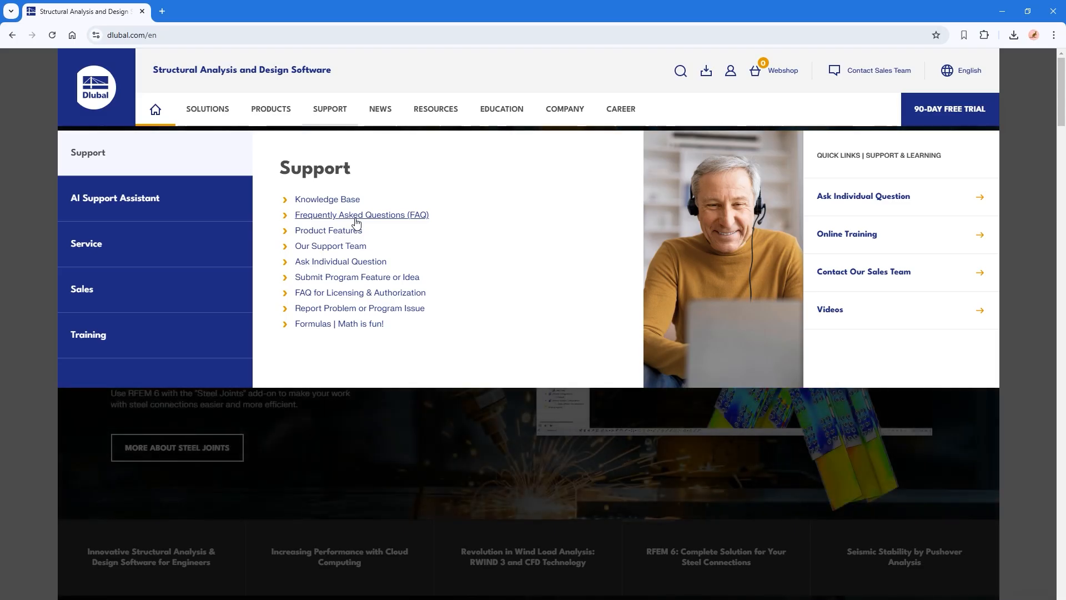
pyautogui.moveTo(381, 113)
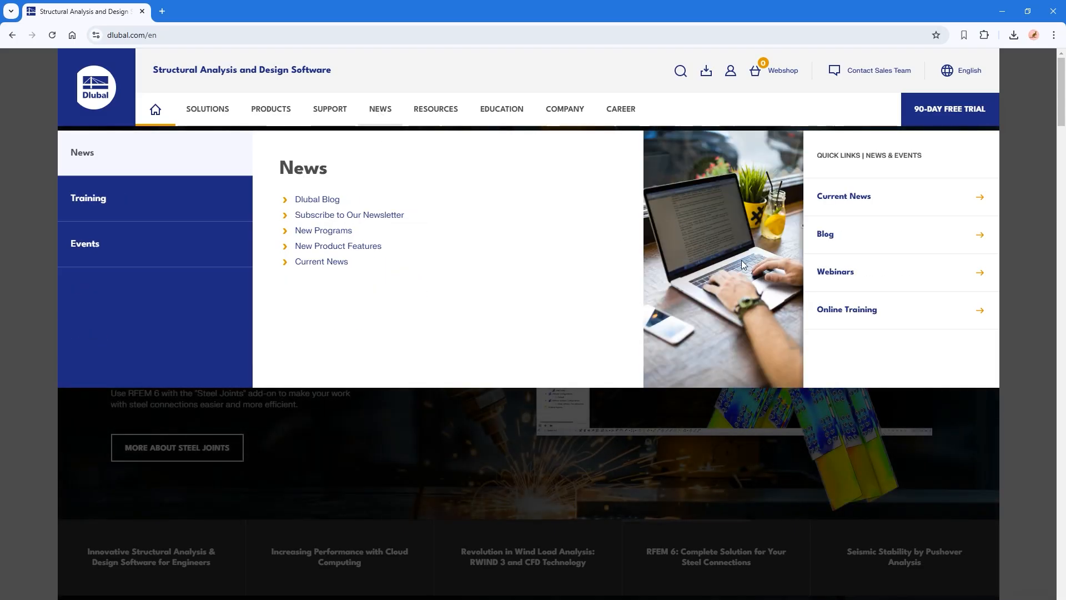
pyautogui.click(836, 272)
# Filter the webinars by English speech language and the Eurocode 5 standard and browse the results.
pyautogui.scroll(-2, 278, 350)
pyautogui.scroll(-2, 147, 330)
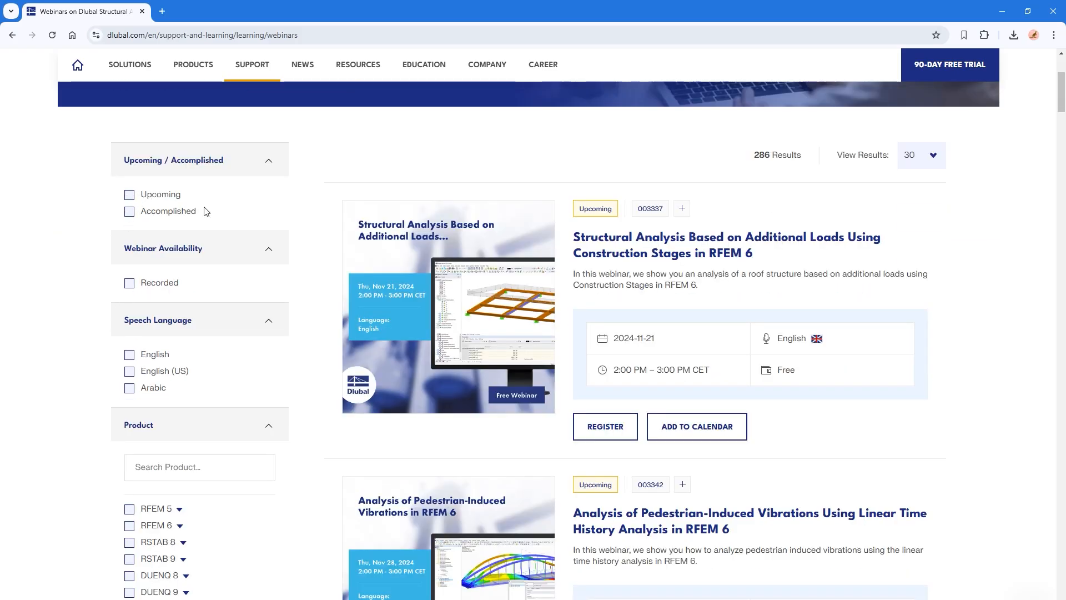
pyautogui.click(129, 355)
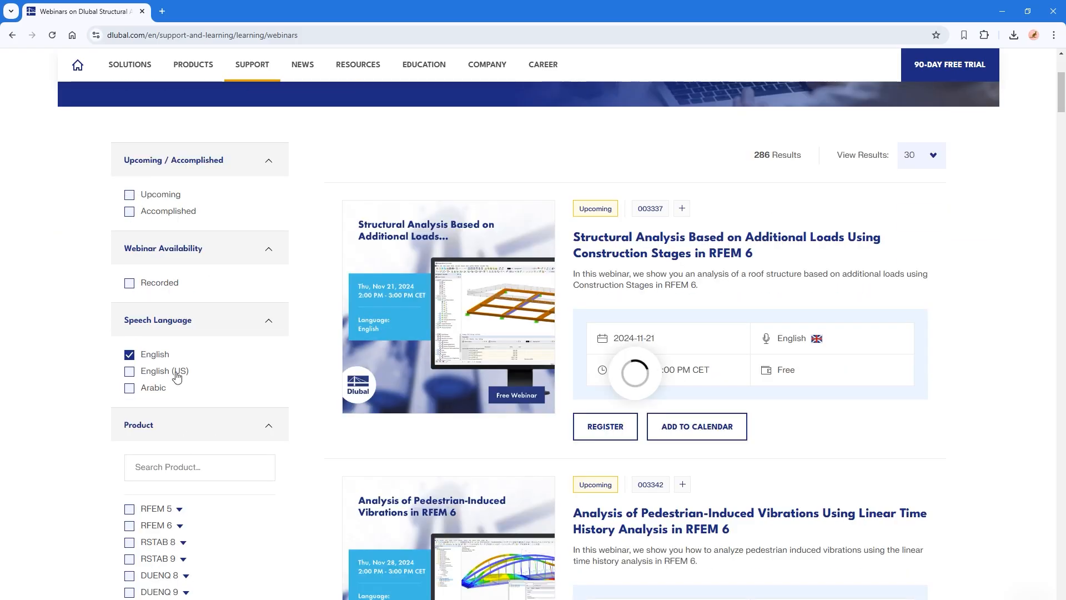
pyautogui.scroll(-8, 276, 440)
pyautogui.click(149, 338)
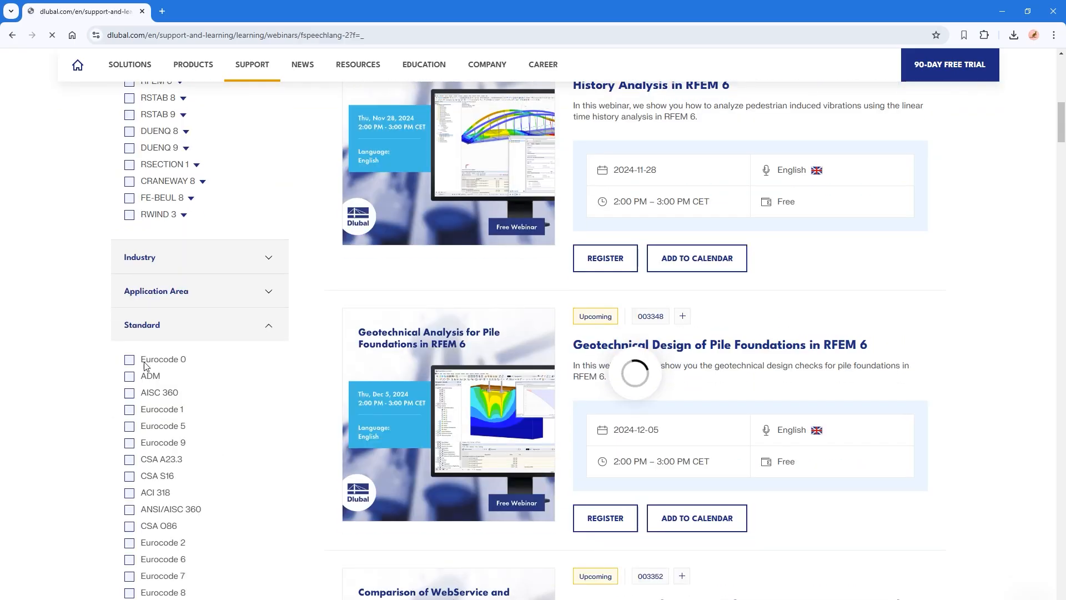
pyautogui.scroll(-15, 133, 466)
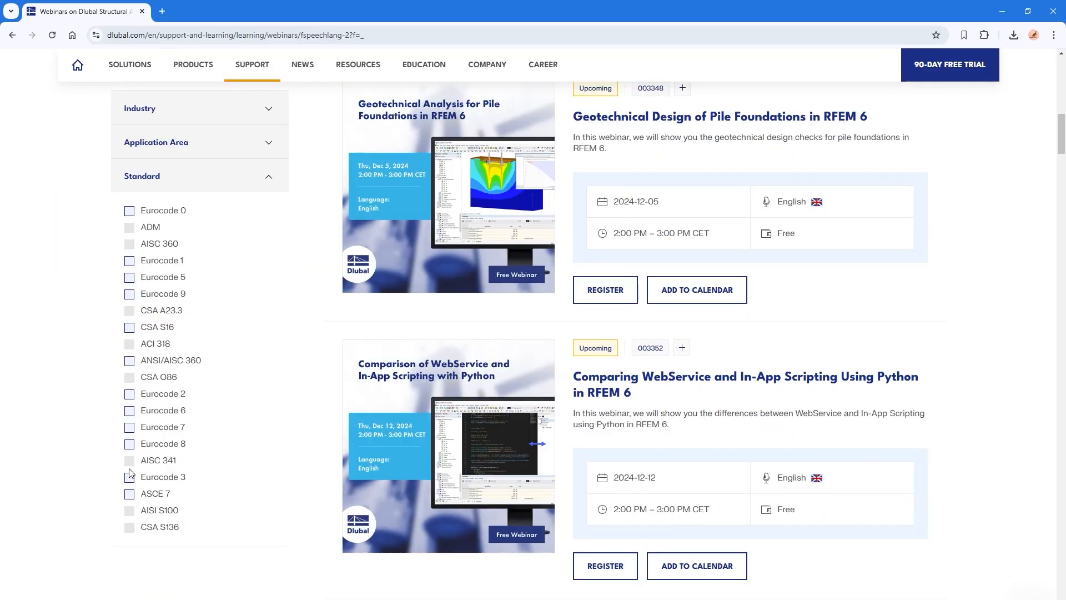
pyautogui.click(129, 277)
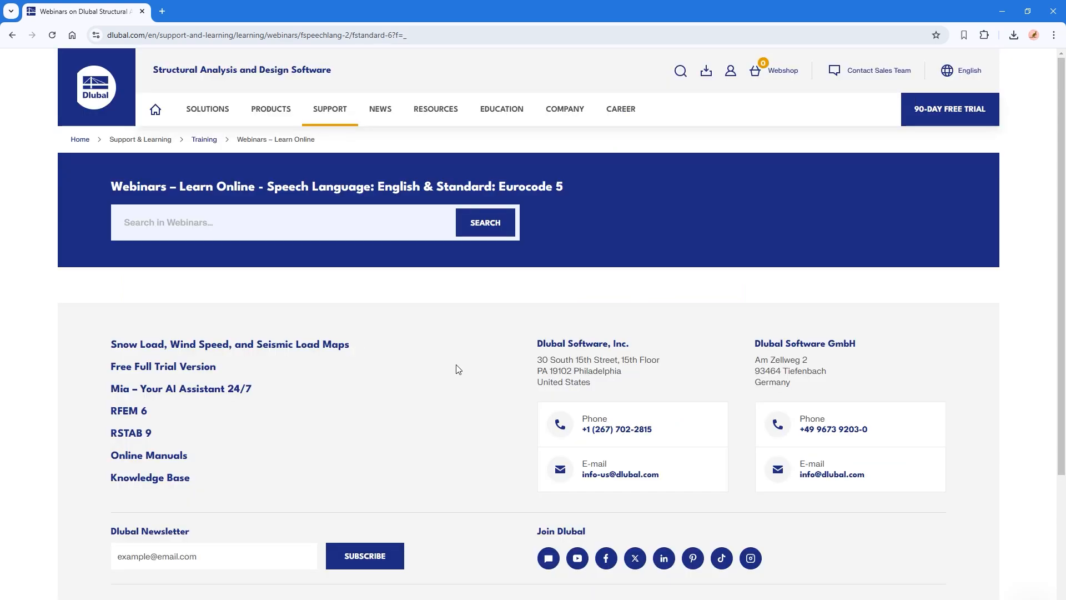
pyautogui.scroll(-10, 588, 471)
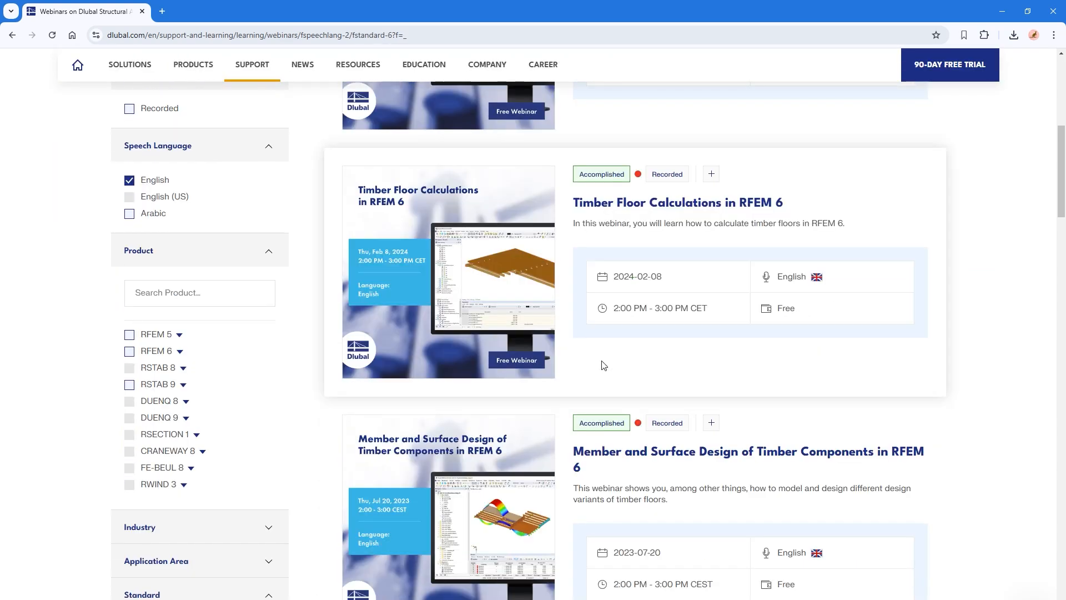
pyautogui.scroll(15, 582, 470)
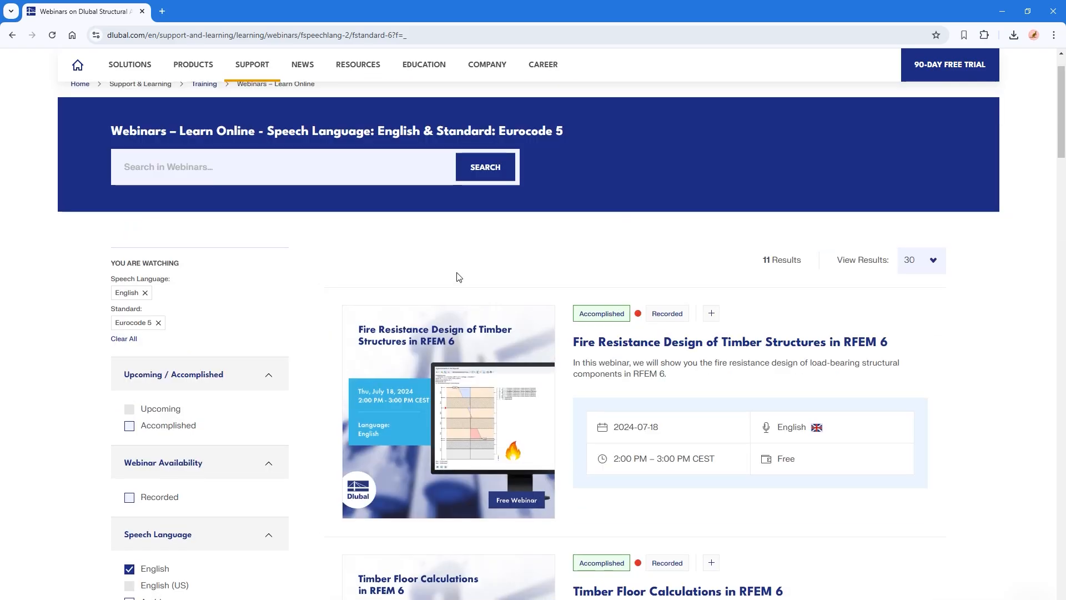
pyautogui.hotkey('alt', 'Tab')
pyautogui.hotkey('alt', 'Tab')
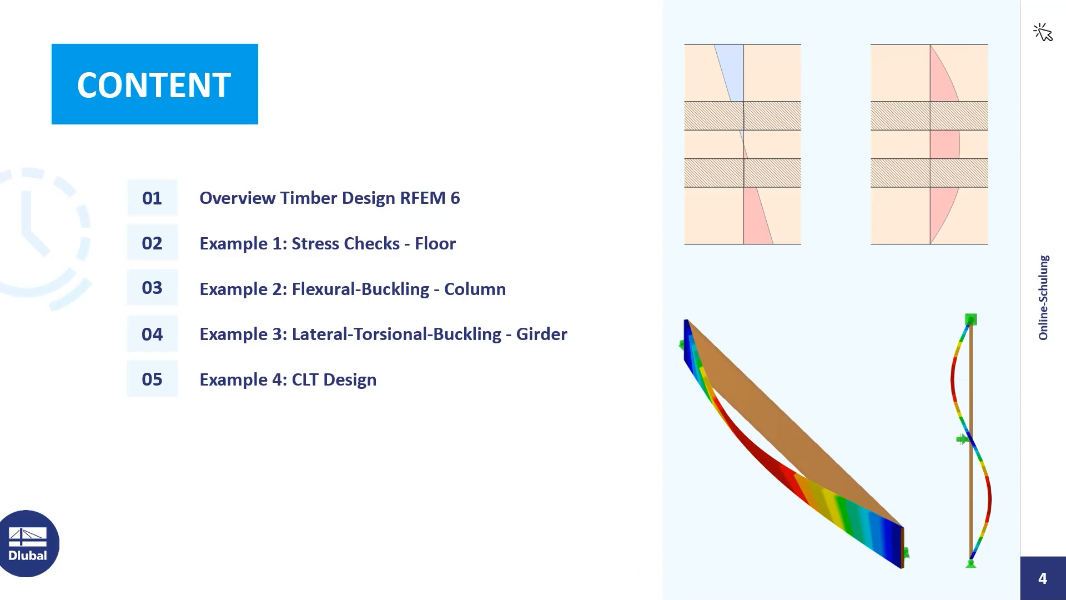
pyautogui.press('Right')
pyautogui.press('Right')
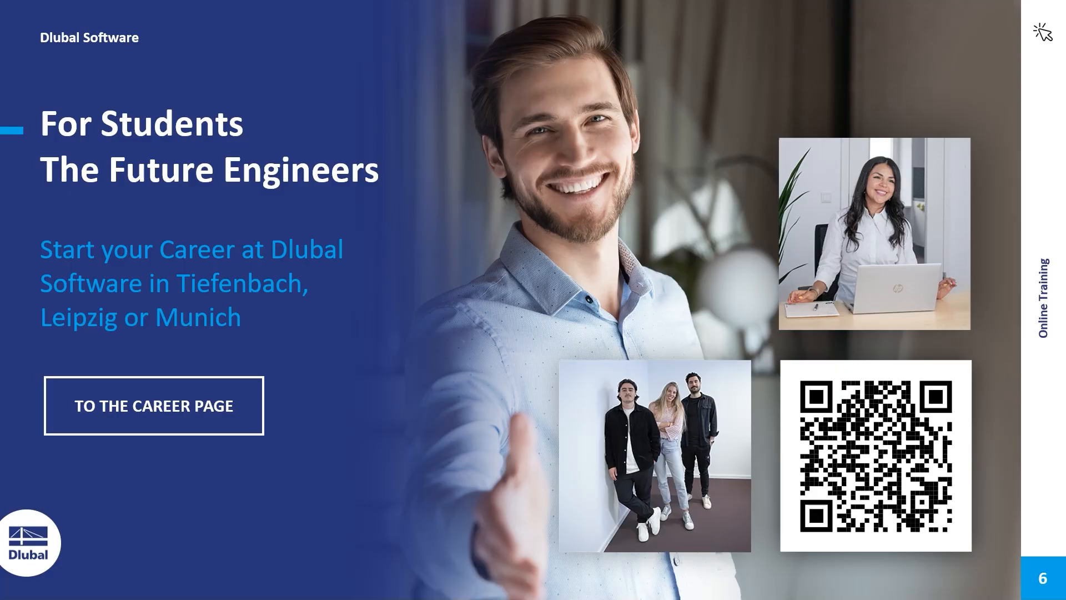